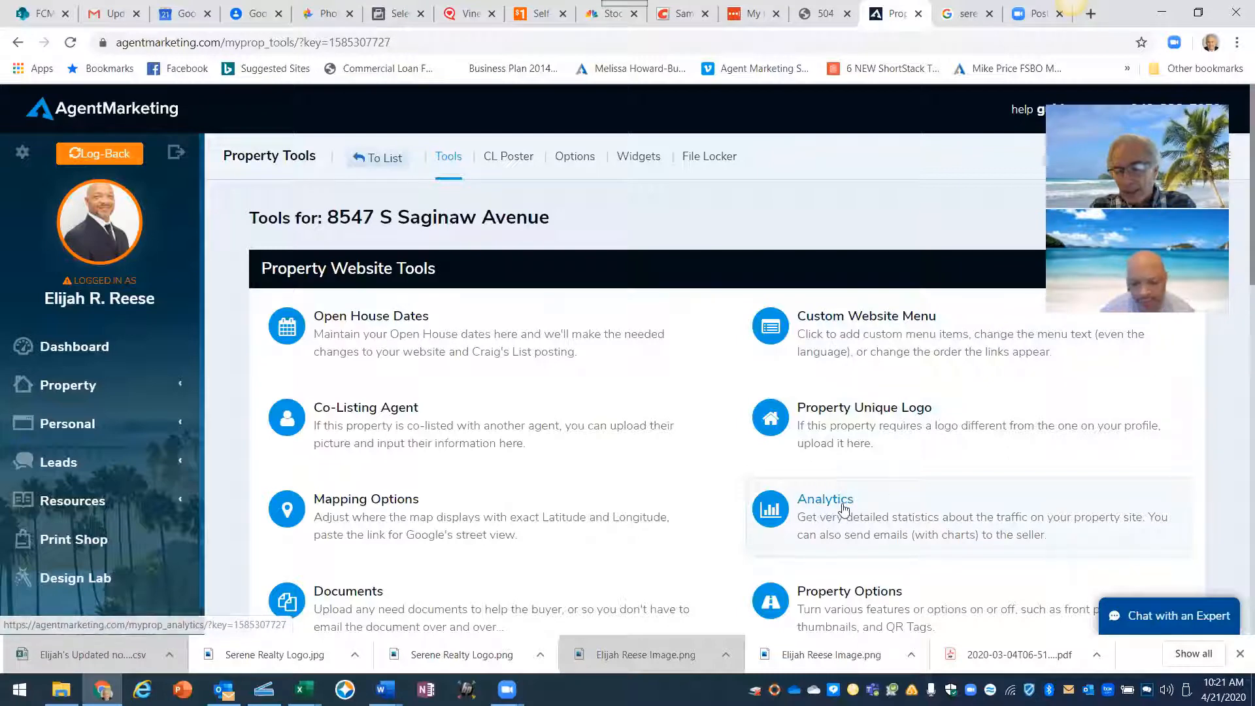
pyautogui.click(816, 506)
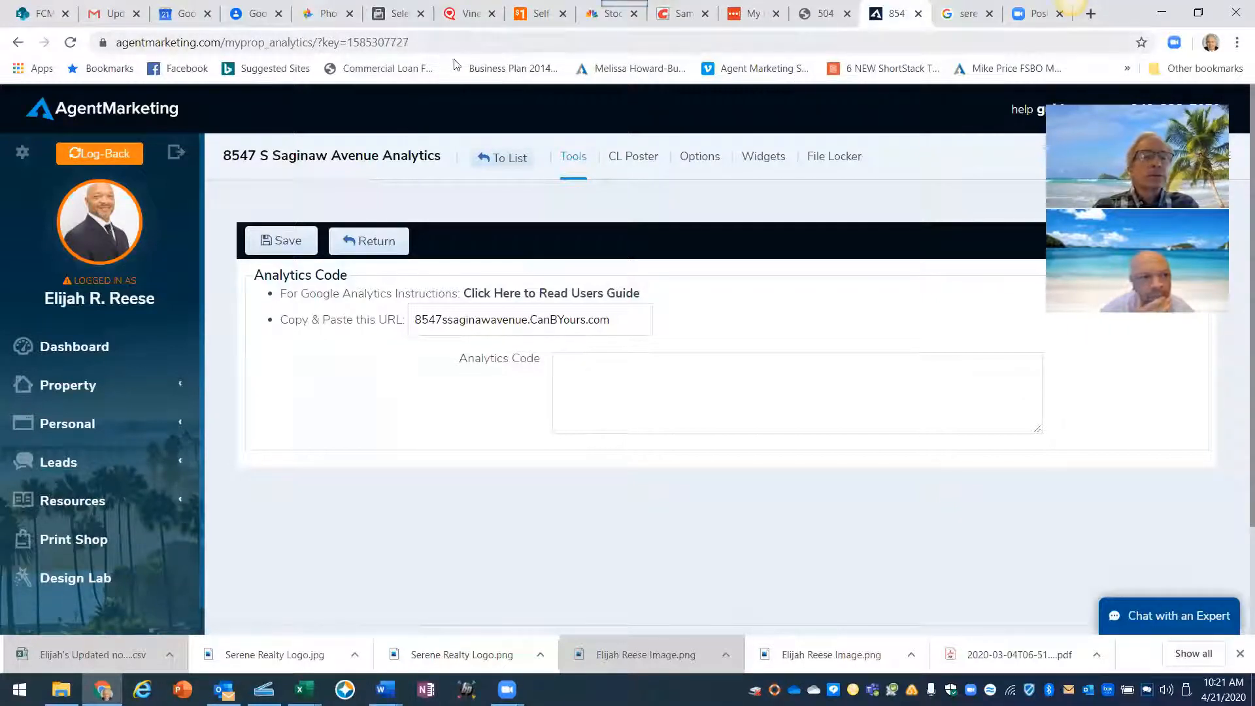
pyautogui.click(1090, 14)
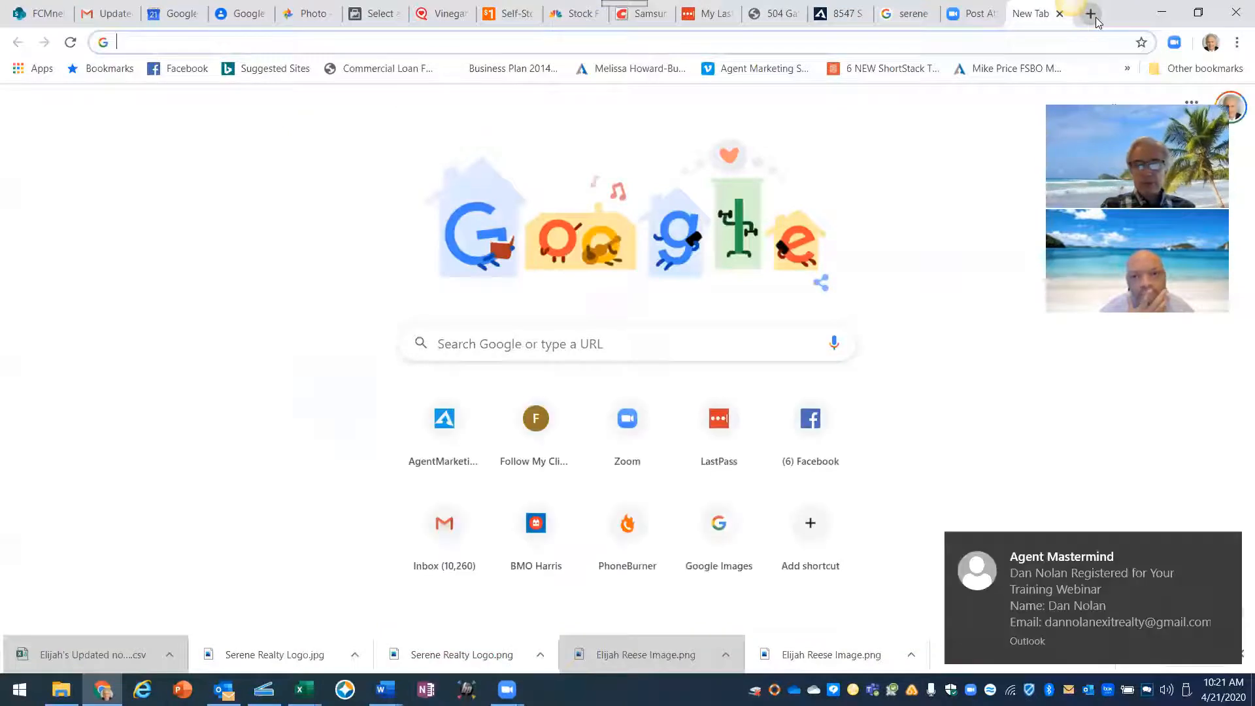
# - Go to facebook.com and log out of the currently signed-in account
pyautogui.write('facebook.com')
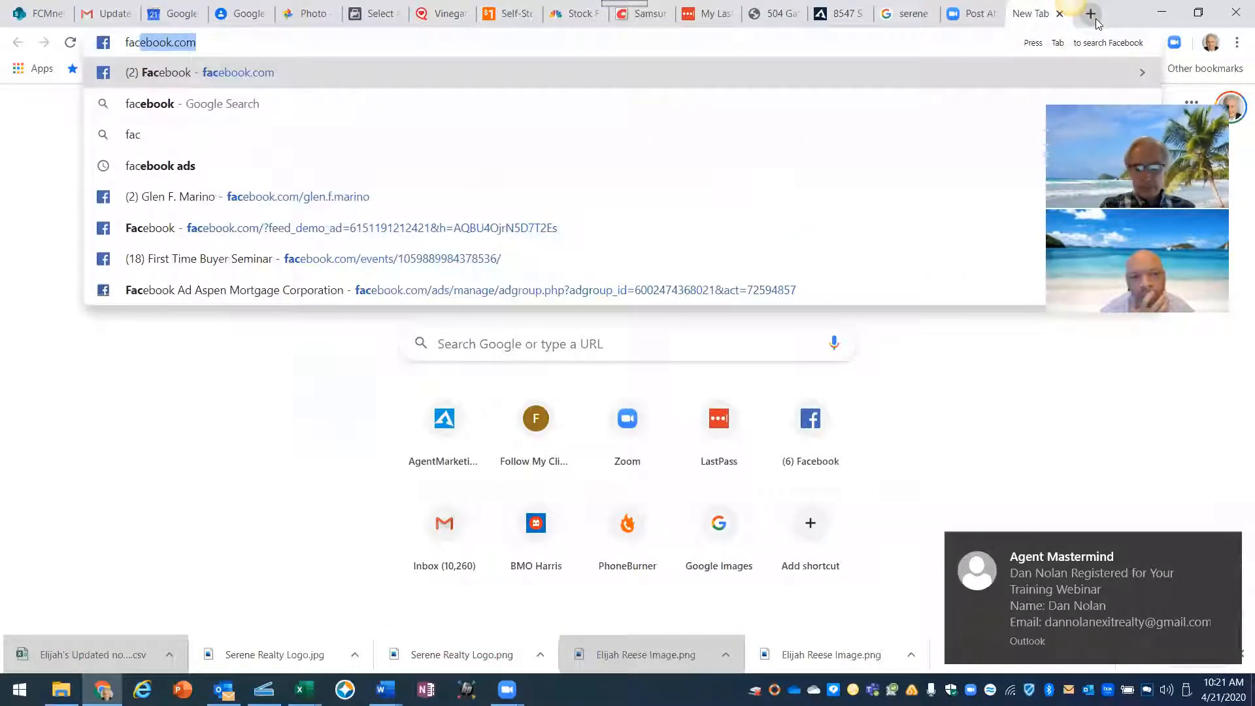
pyautogui.press('Return')
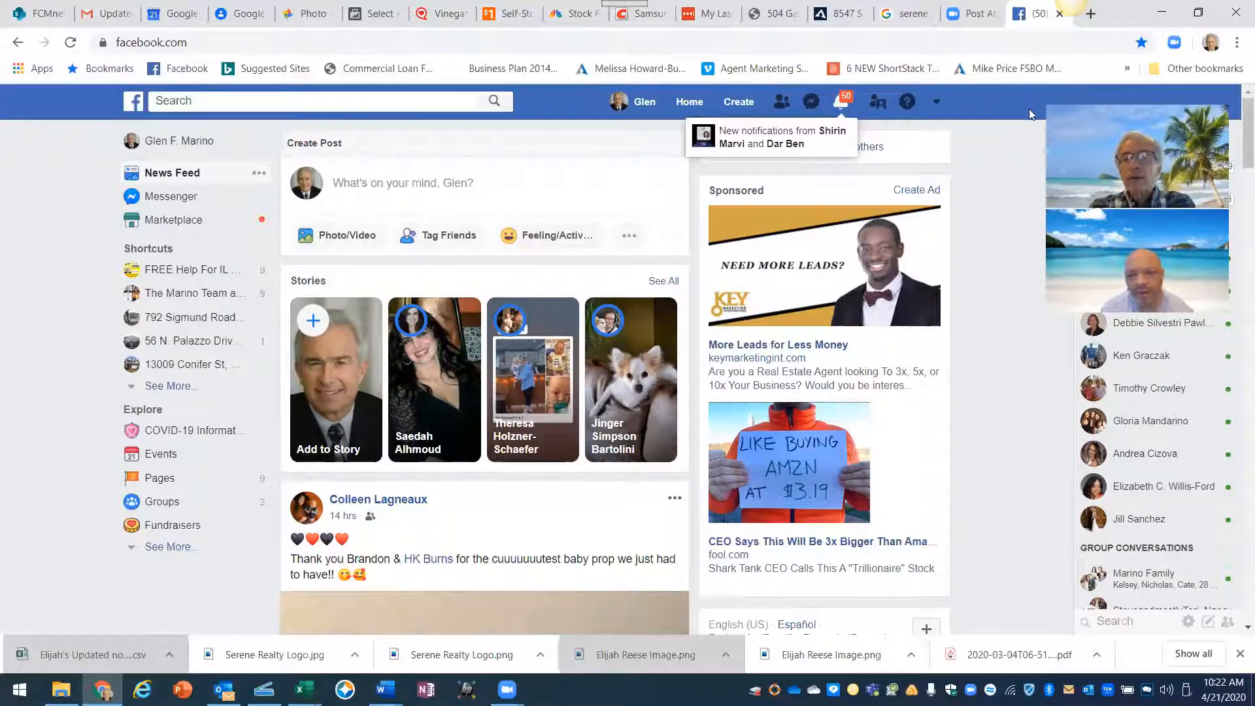
pyautogui.click(935, 100)
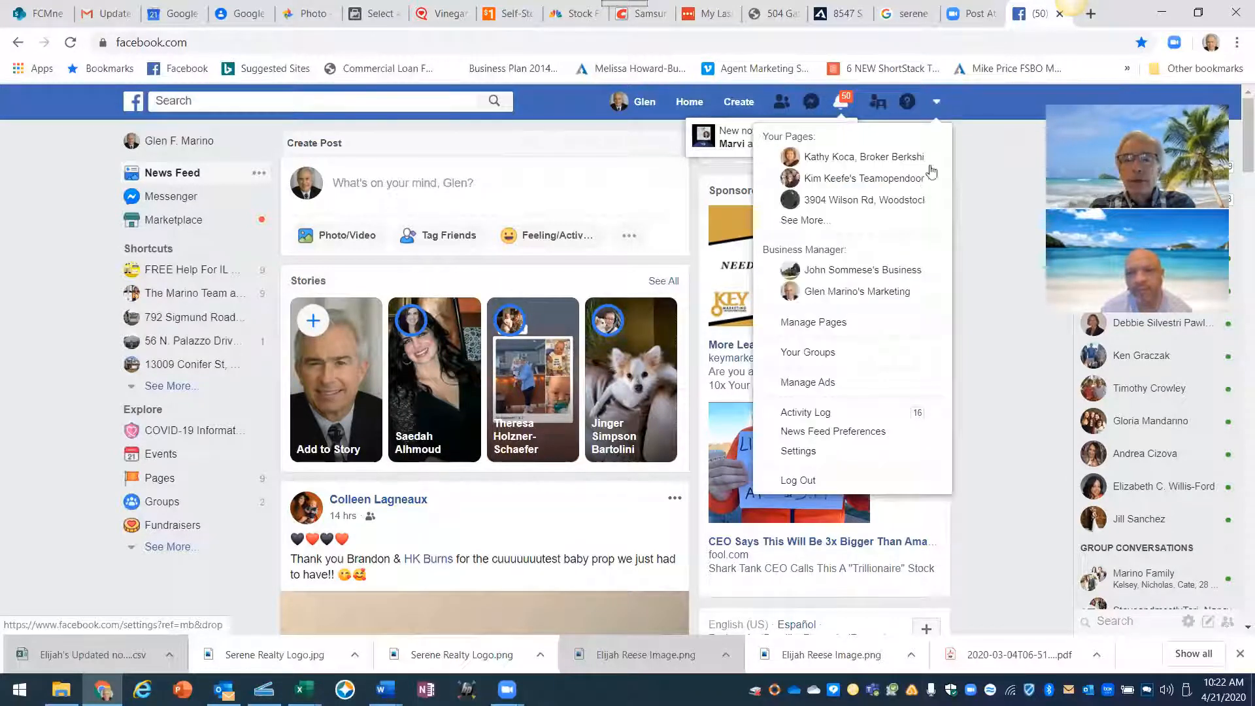
pyautogui.click(810, 484)
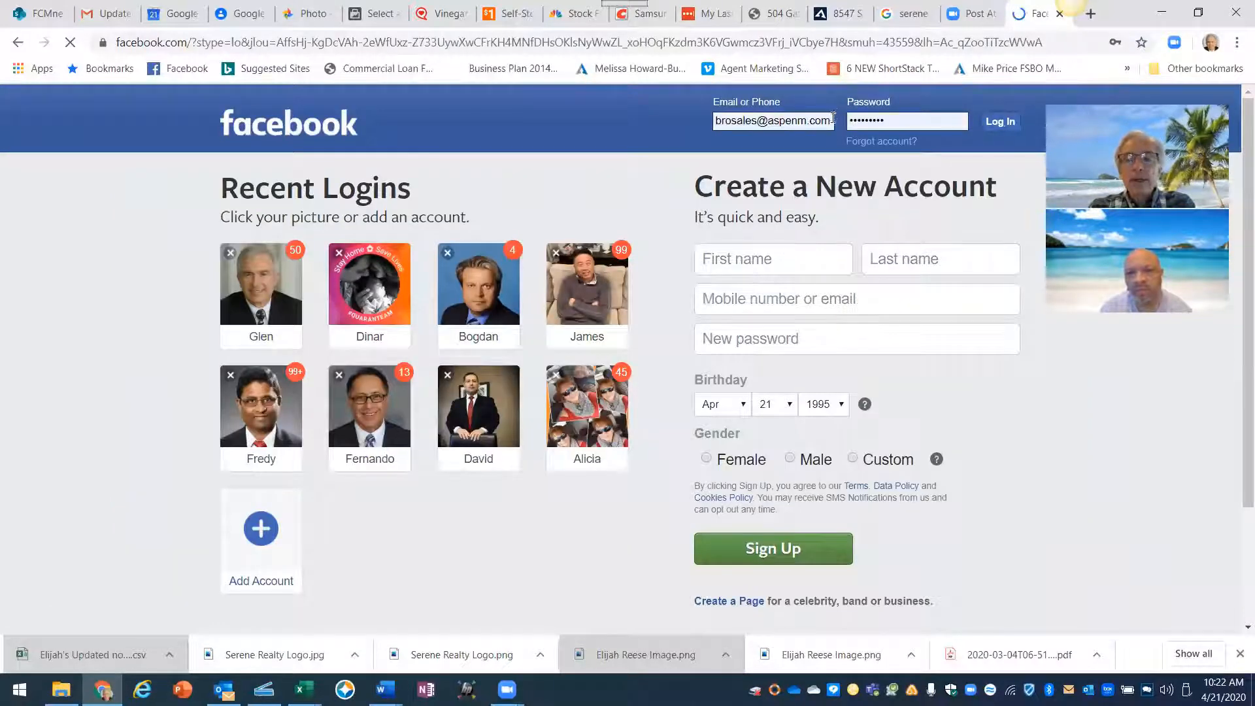
# - Replace the prefilled login with the other agent's email and password, then sign in
pyautogui.click(828, 120)
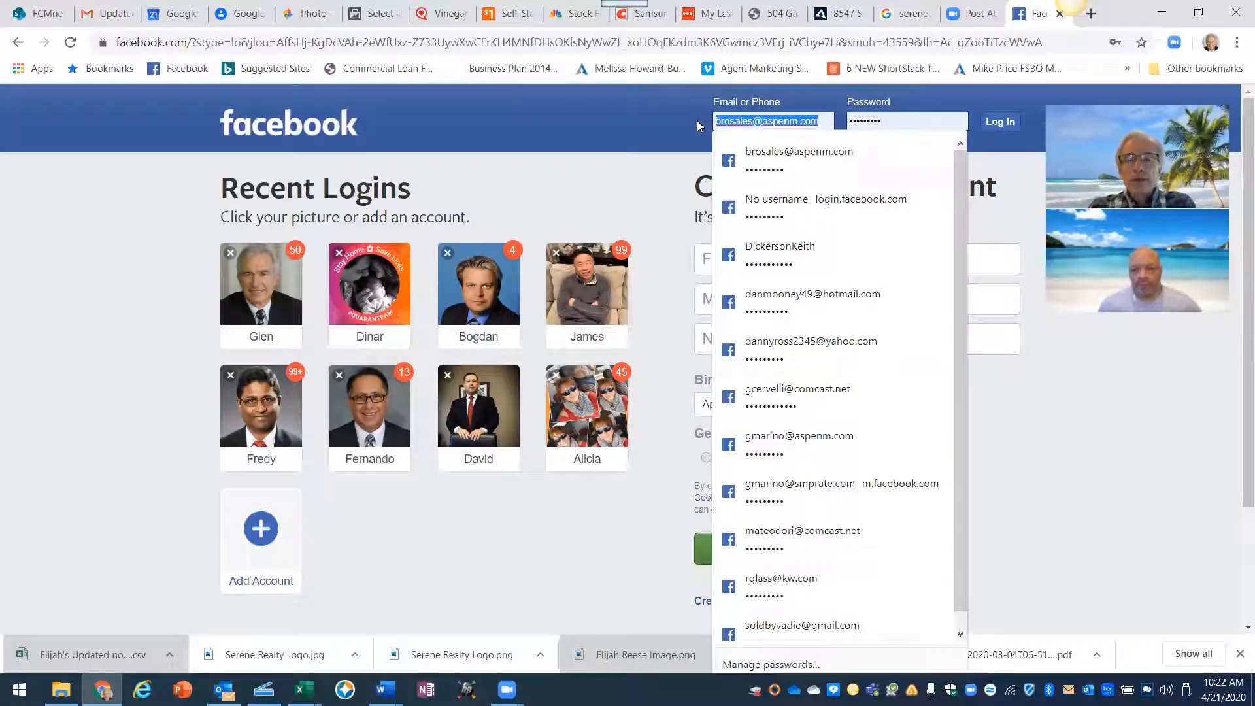
pyautogui.click(433, 619)
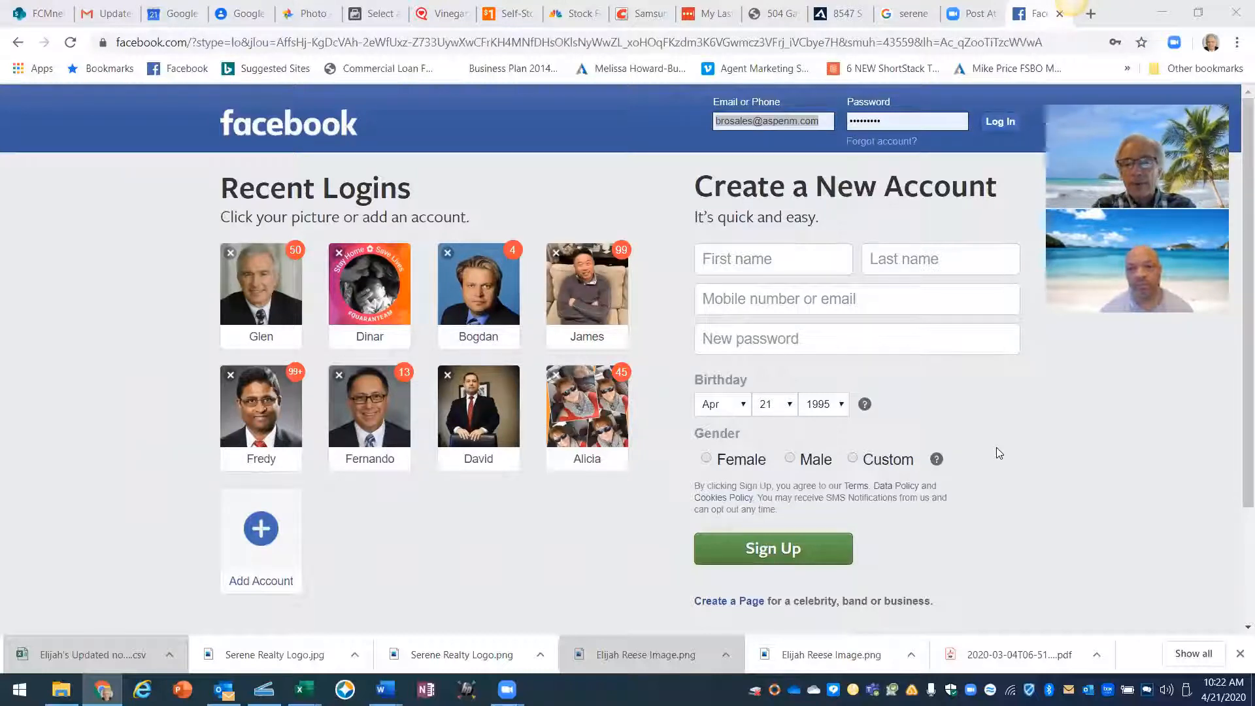
pyautogui.click(820, 120)
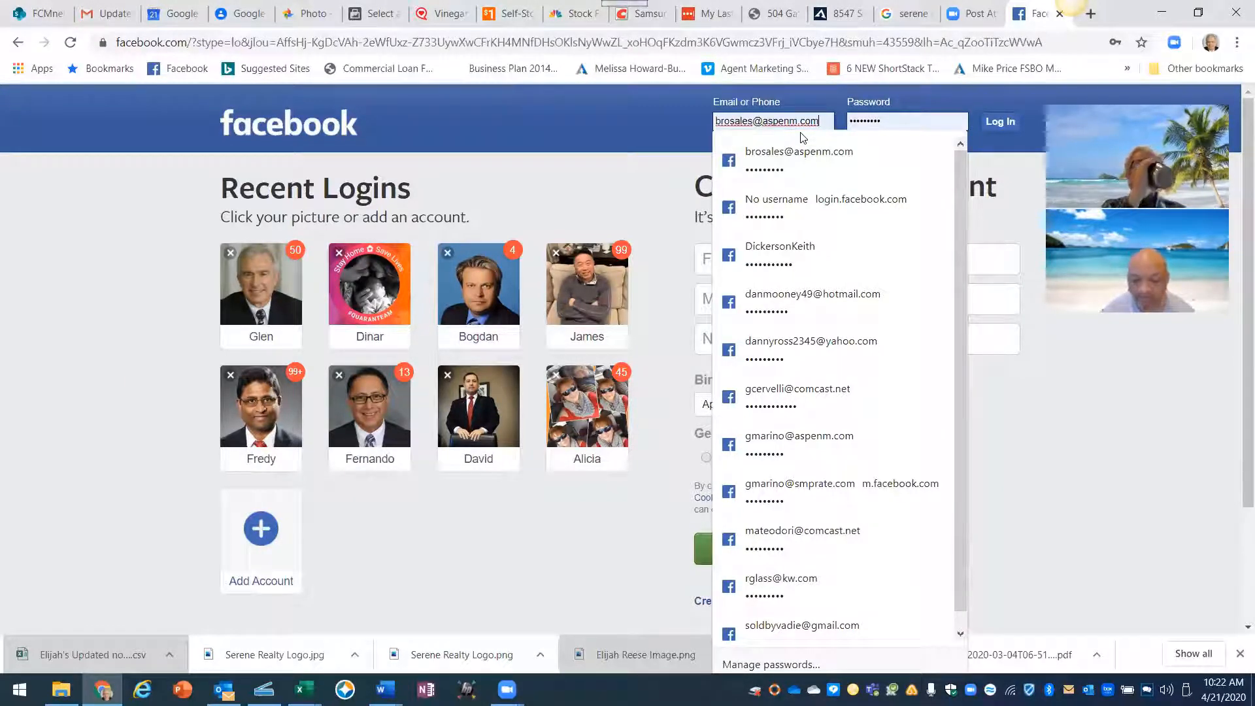
pyautogui.write('elijah')
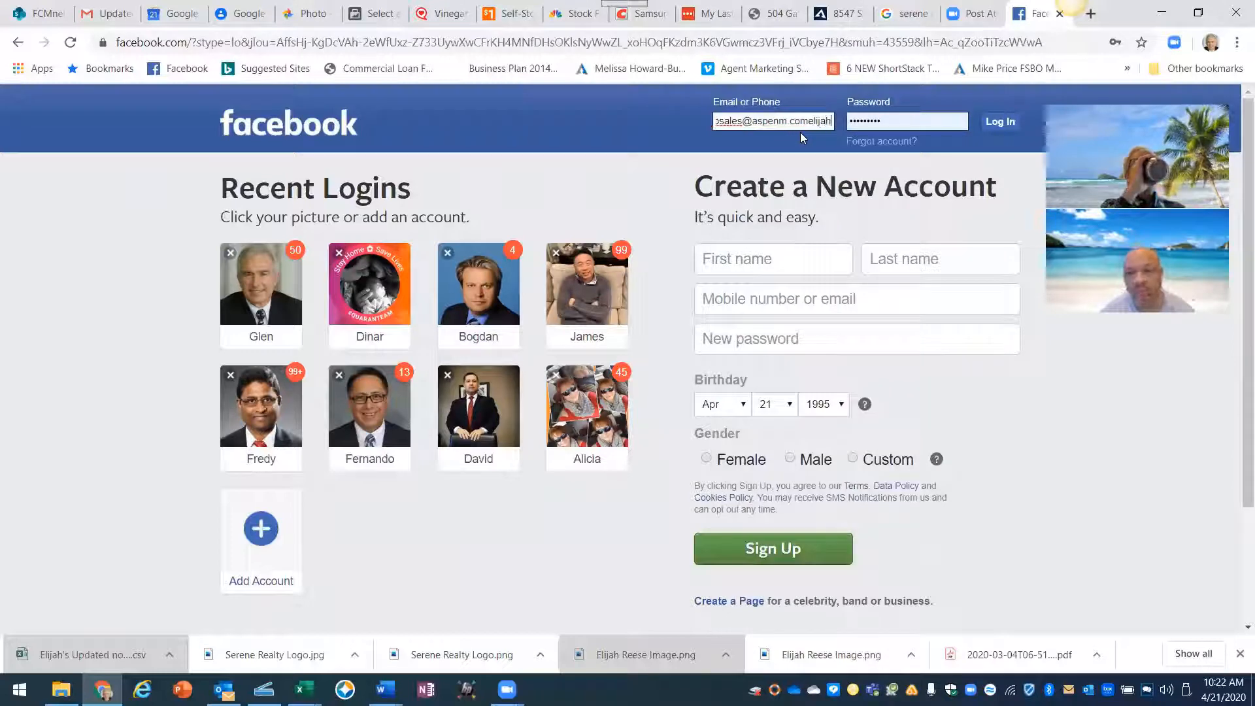
pyautogui.press('BackSpace')
pyautogui.press('BackSpace')
pyautogui.press('BackSpace')
pyautogui.press('BackSpace')
pyautogui.press('BackSpace')
pyautogui.press('BackSpace')
pyautogui.press('BackSpace')
pyautogui.press('BackSpace')
pyautogui.press('BackSpace')
pyautogui.press('BackSpace')
pyautogui.press('BackSpace')
pyautogui.press('BackSpace')
pyautogui.press('BackSpace')
pyautogui.press('BackSpace')
pyautogui.press('BackSpace')
pyautogui.press('BackSpace')
pyautogui.press('BackSpace')
pyautogui.press('BackSpace')
pyautogui.press('BackSpace')
pyautogui.press('BackSpace')
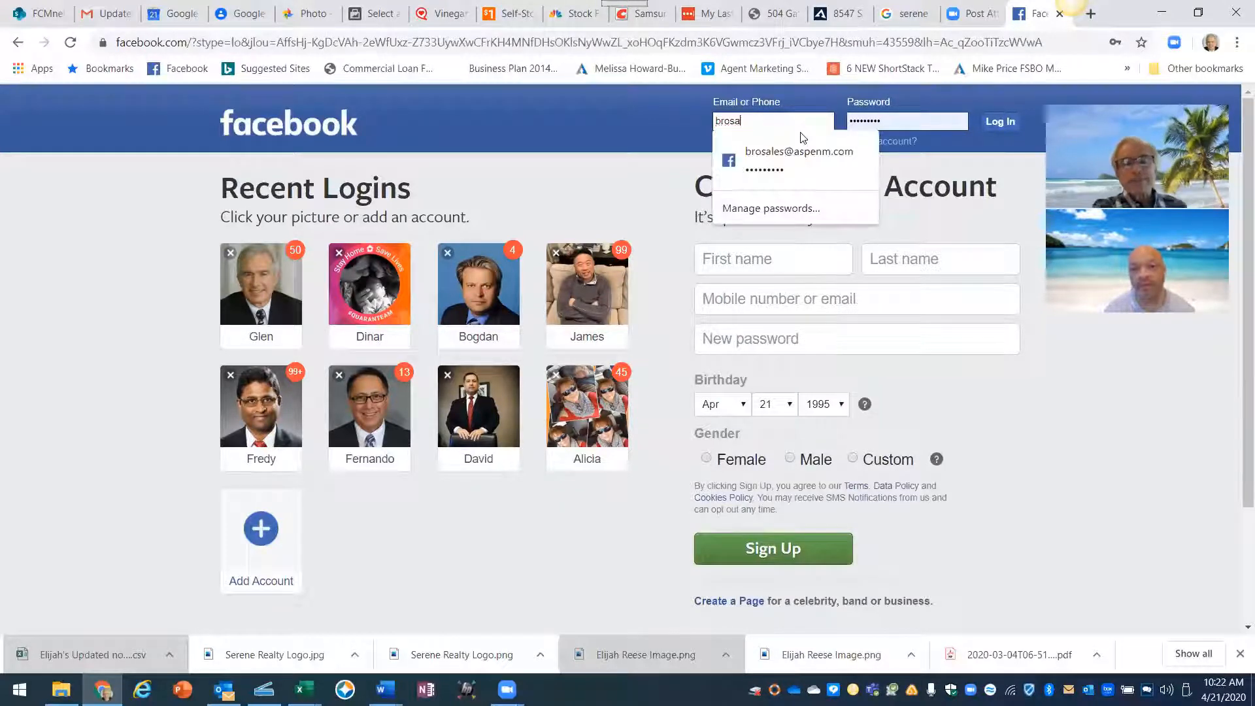
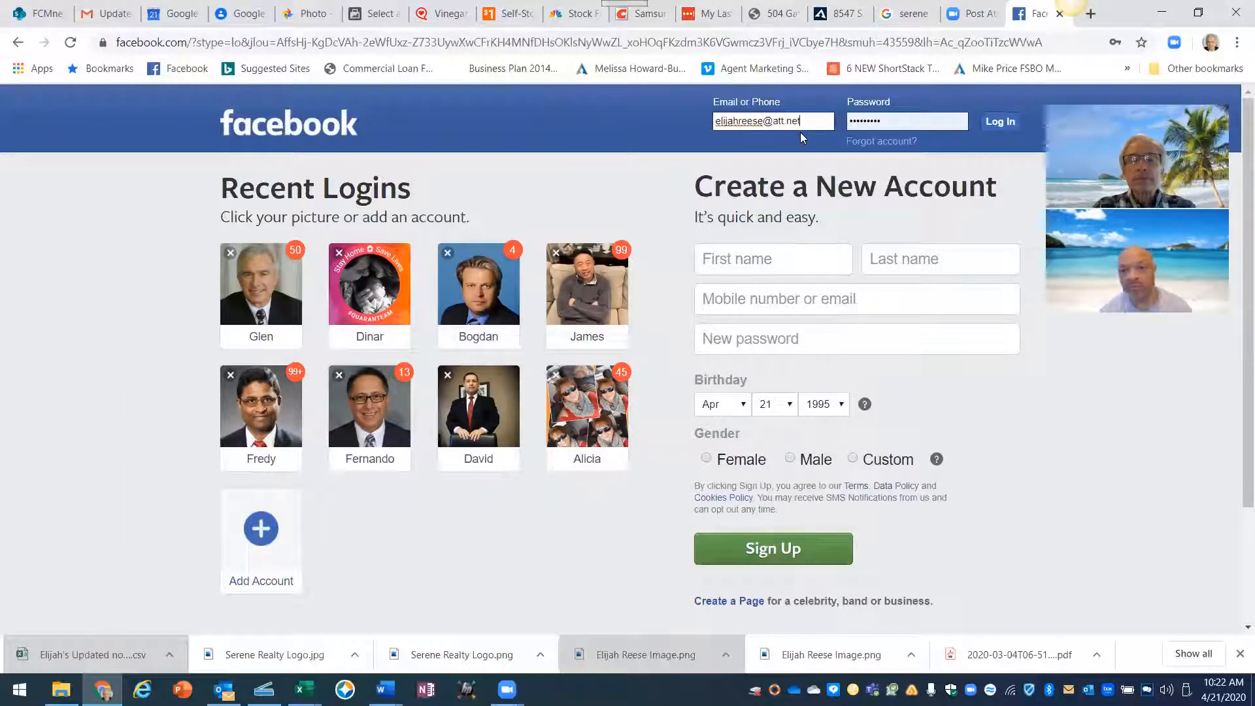
pyautogui.press('Tab')
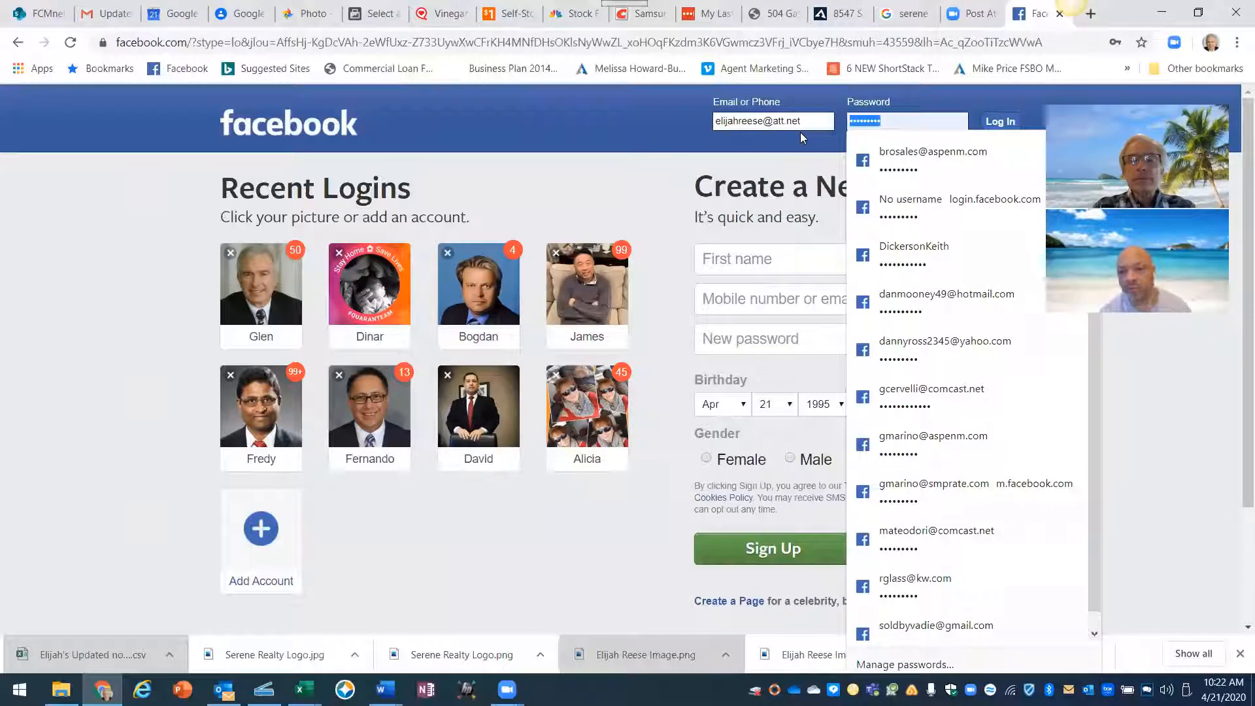
pyautogui.write('•••••••••')
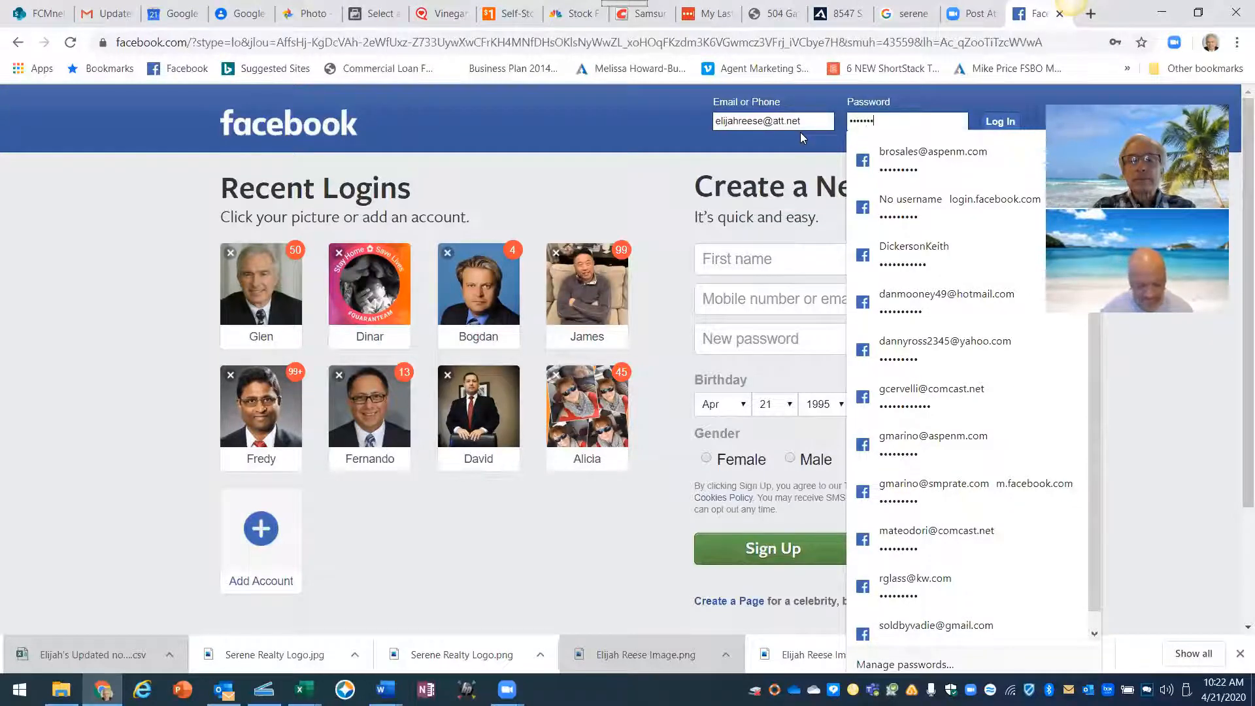
pyautogui.write('•••')
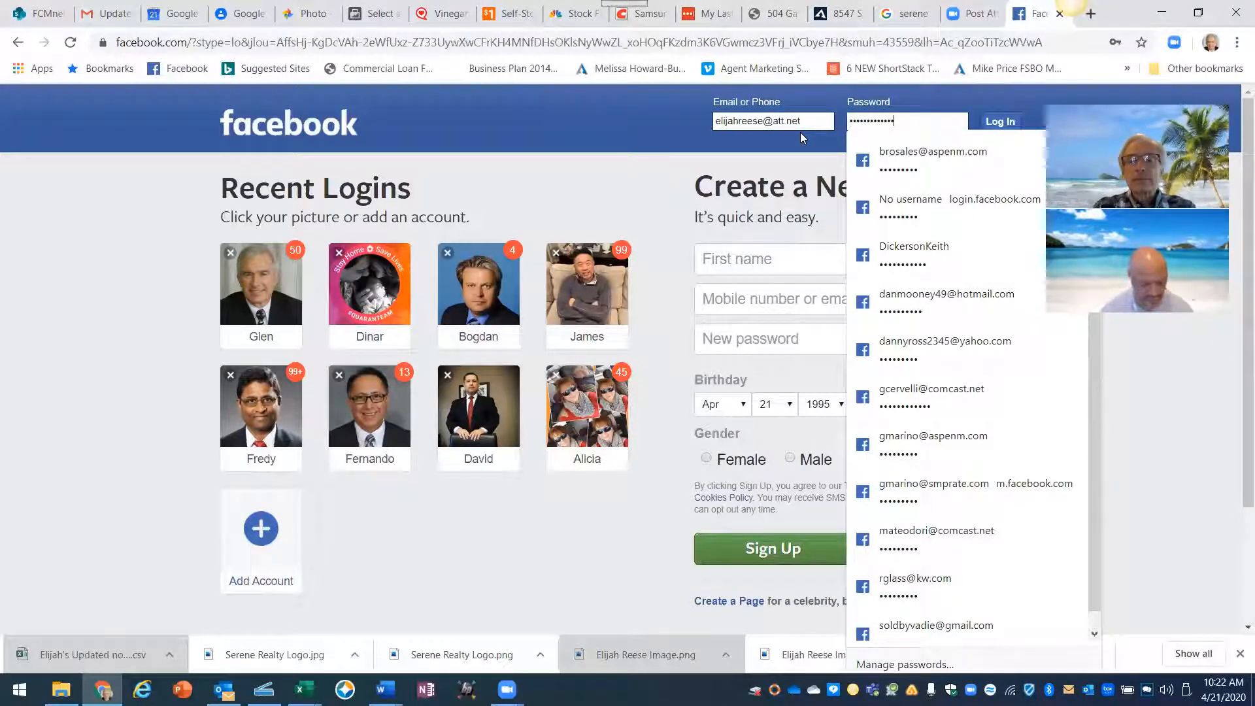
pyautogui.write('•')
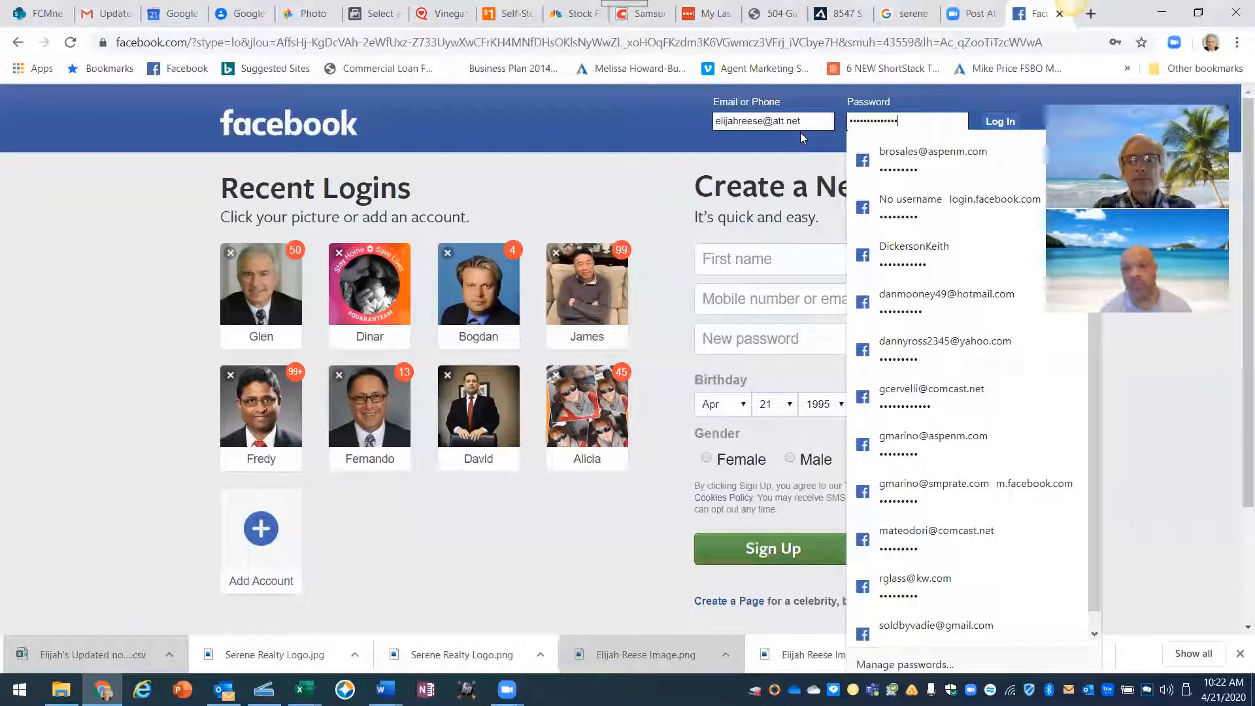
pyautogui.click(984, 123)
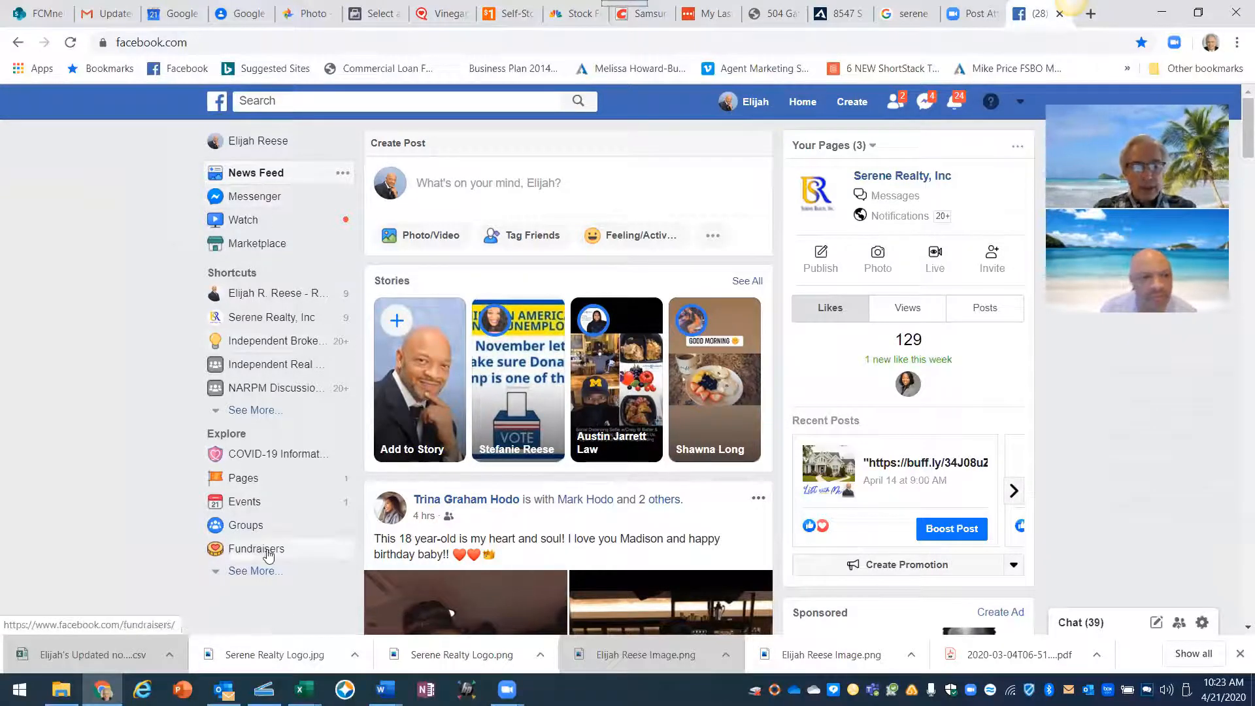
# - Expand the sidebar's Explore shortcuts with See More so Ads Manager appears
pyautogui.scroll(-1, 276, 482)
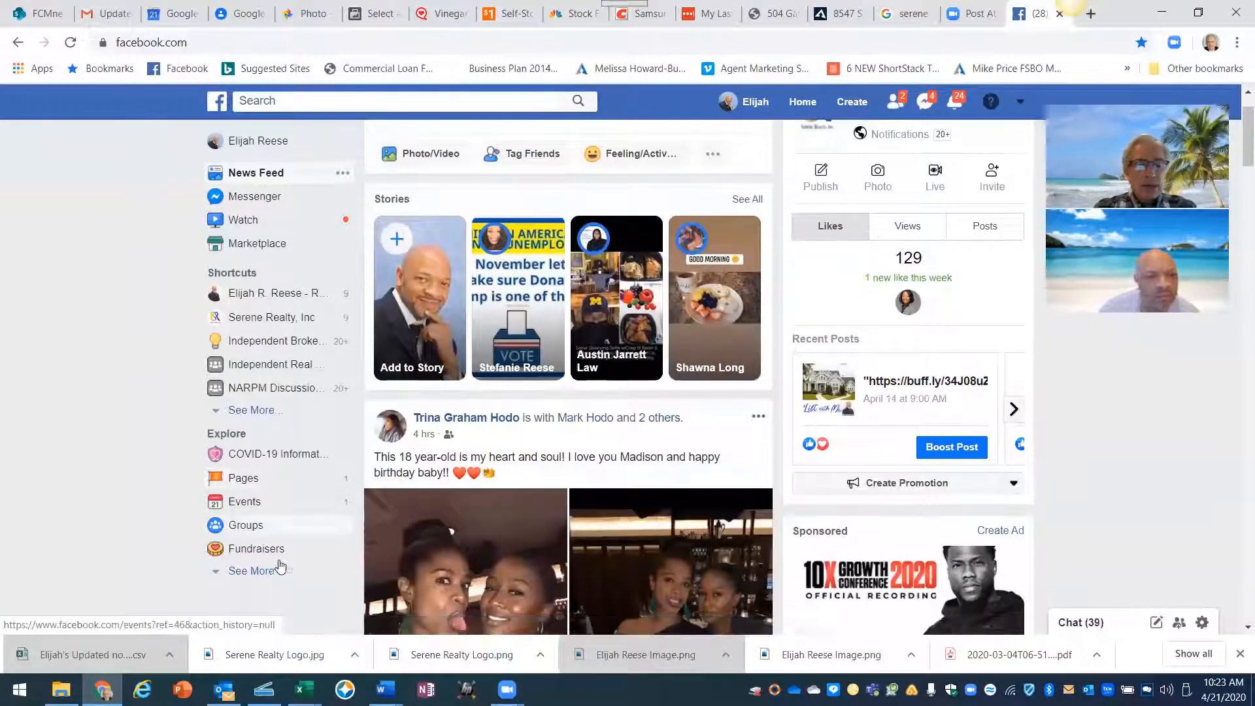
pyautogui.click(260, 571)
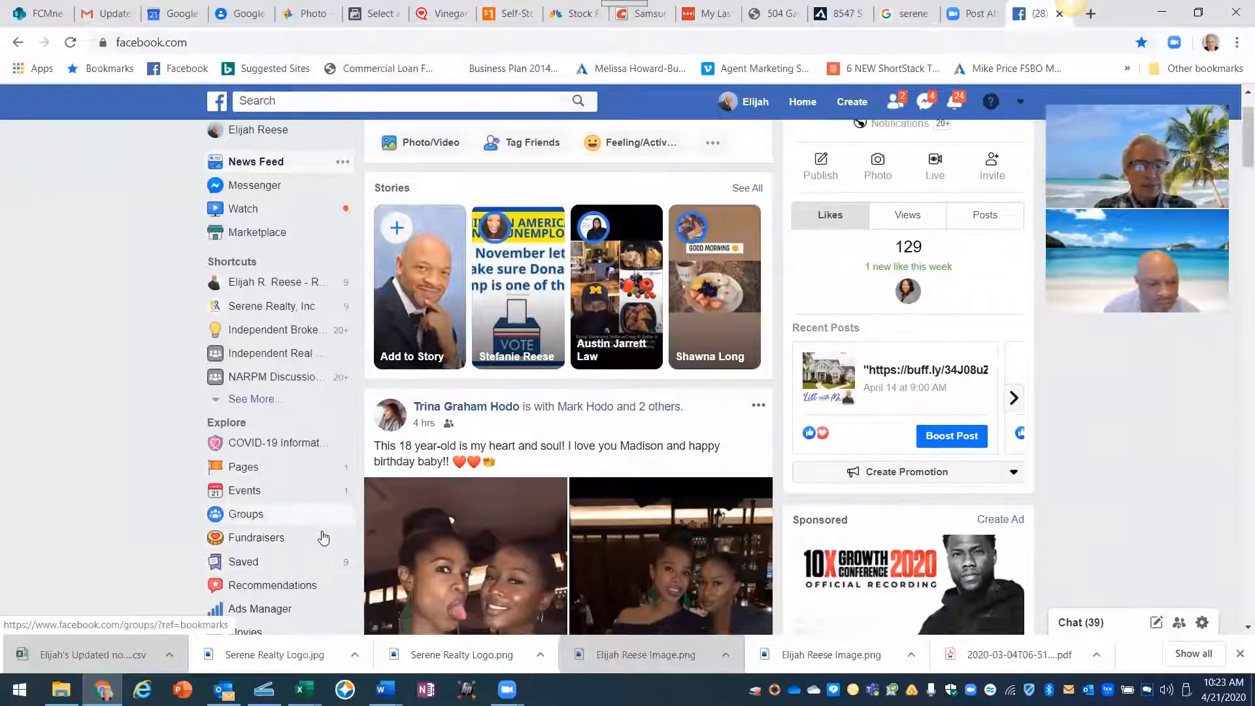
pyautogui.scroll(-5, 323, 538)
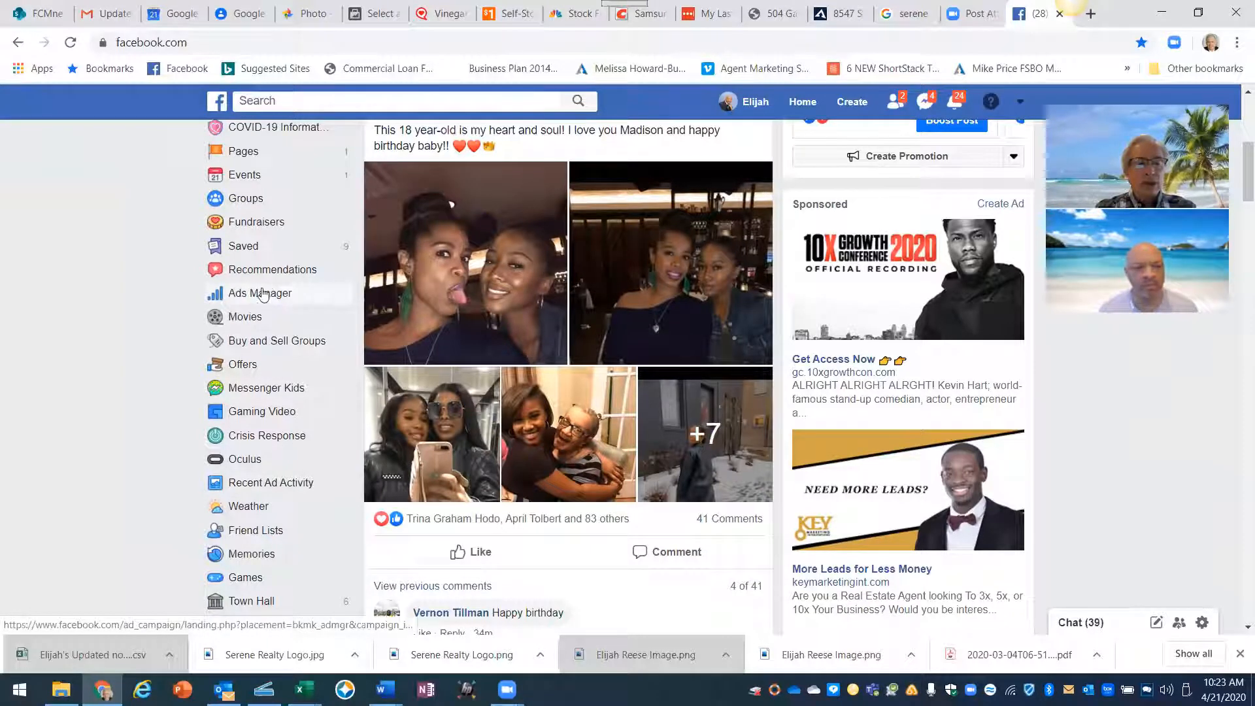
# - Open Ads Manager's campaigns and its business tools navigation menu
pyautogui.click(241, 294)
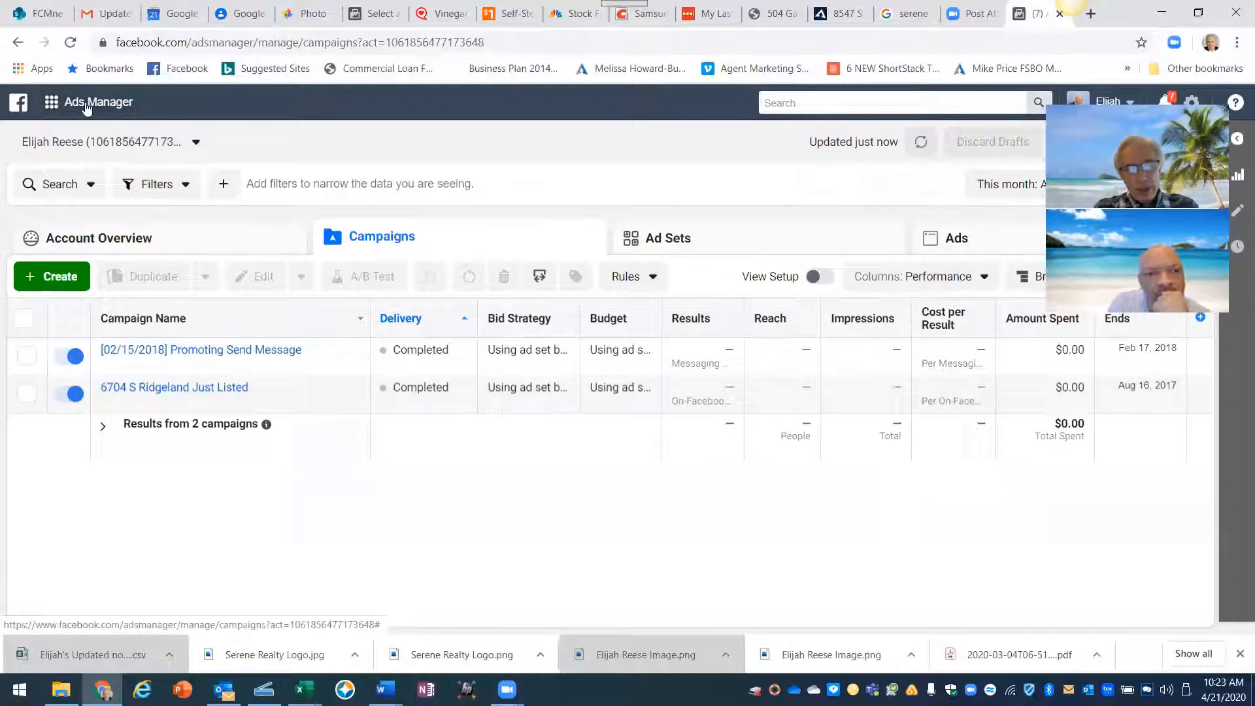
pyautogui.click(53, 105)
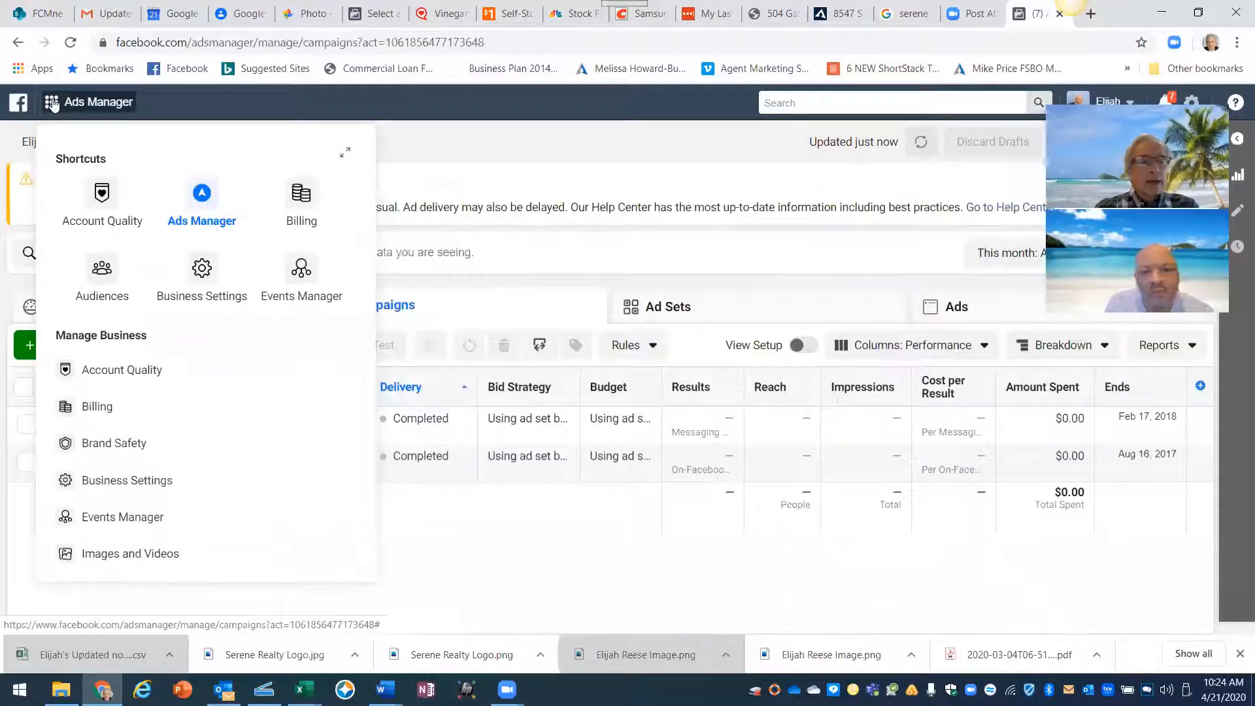
# - Open Events Manager's Data Sources page from the business tools menu
pyautogui.click(301, 275)
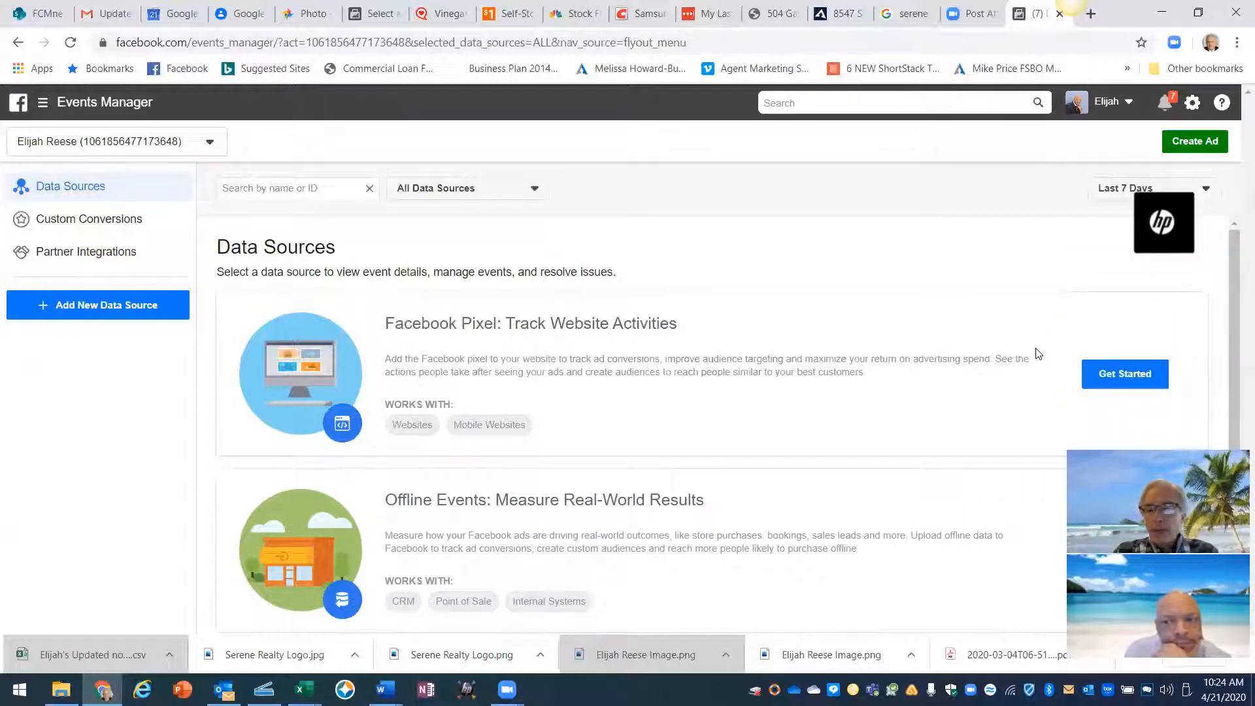
# - Start Facebook Pixel setup and create the pixel under its suggested name
pyautogui.click(1111, 372)
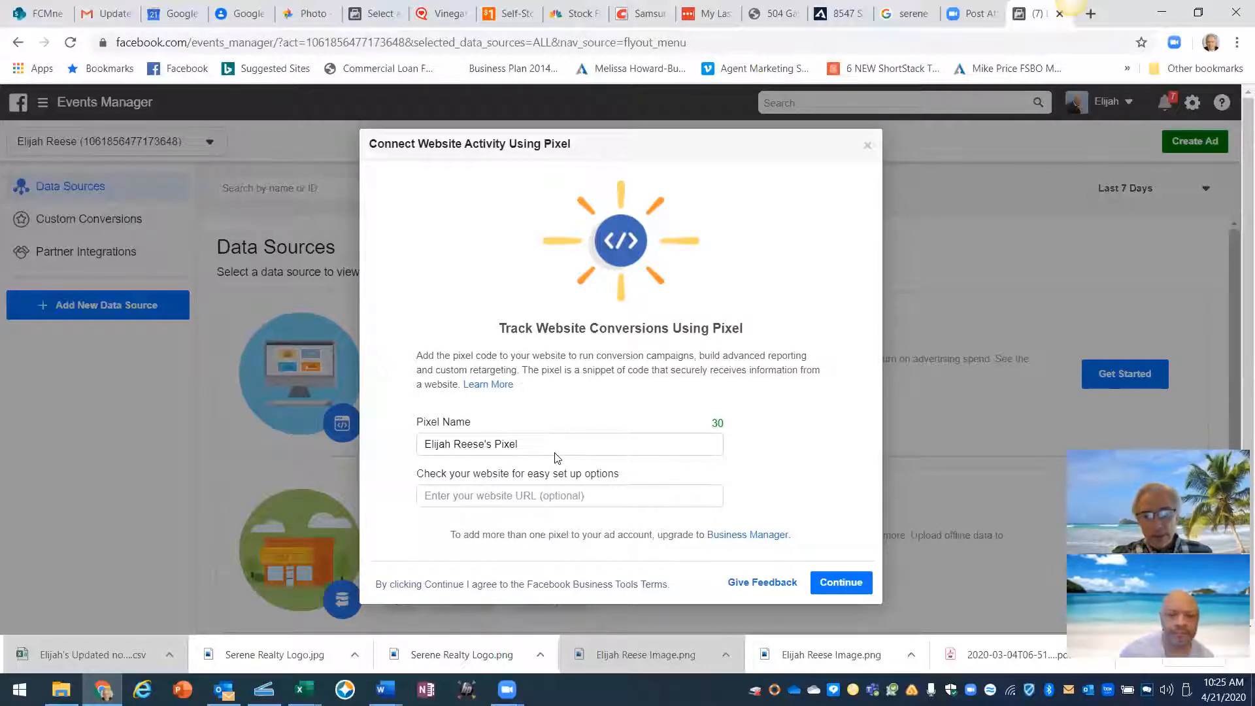
pyautogui.click(842, 583)
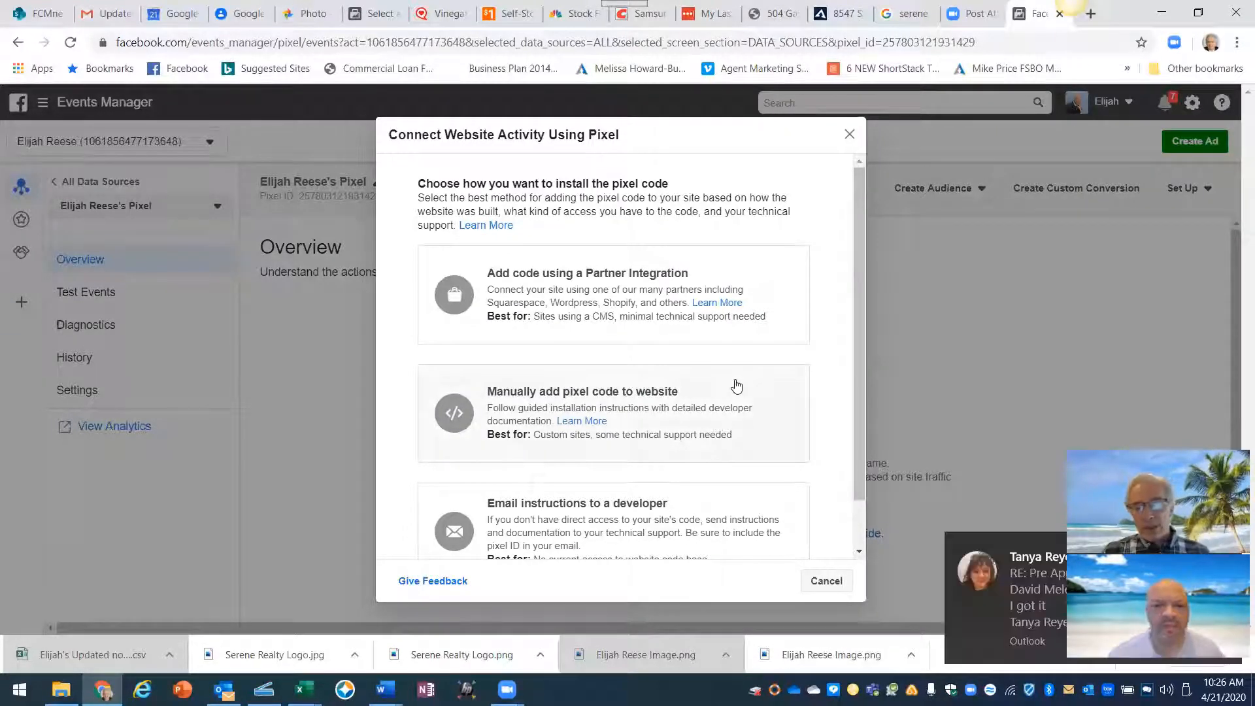
pyautogui.click(1025, 547)
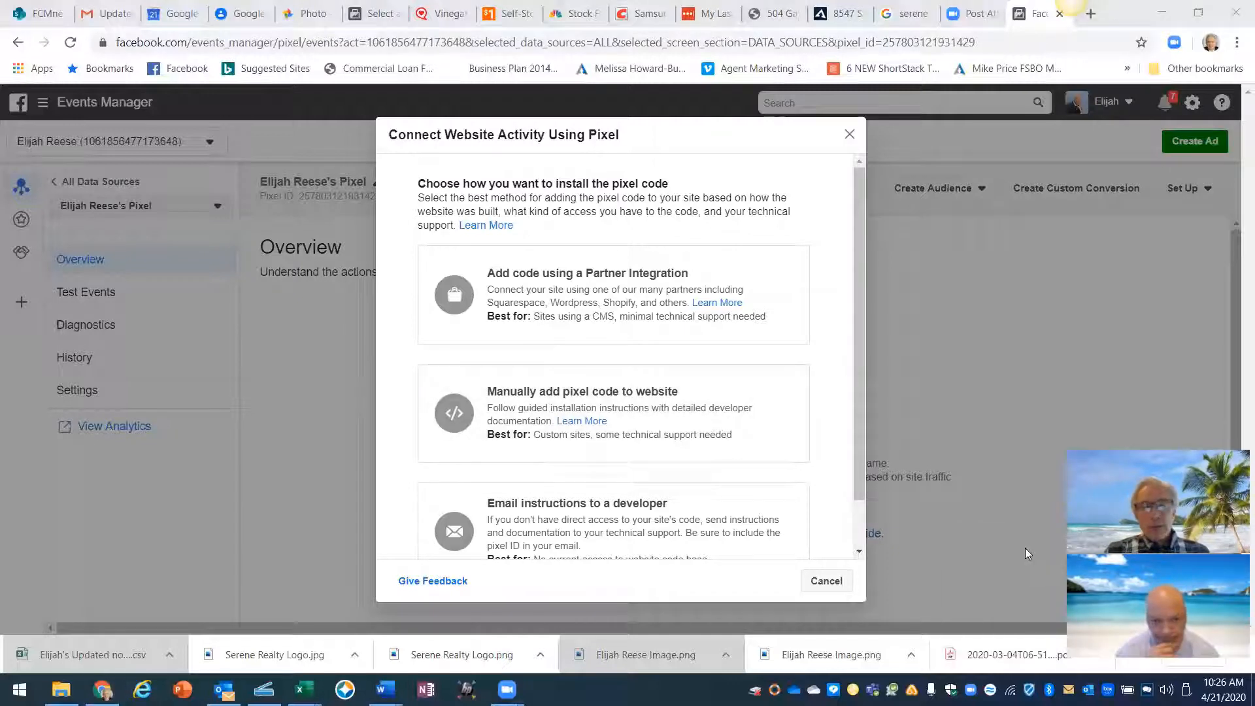
pyautogui.click(660, 470)
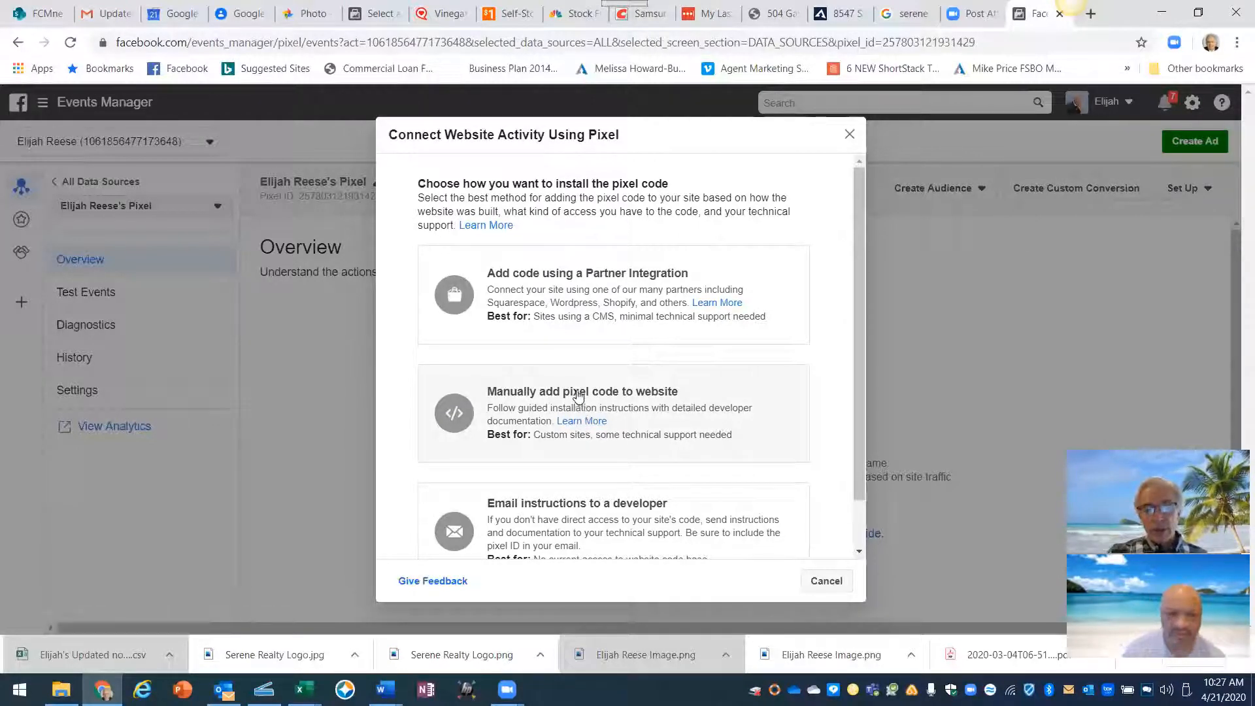
# - Choose manual installation and copy the pixel base code to the clipboard
pyautogui.click(578, 394)
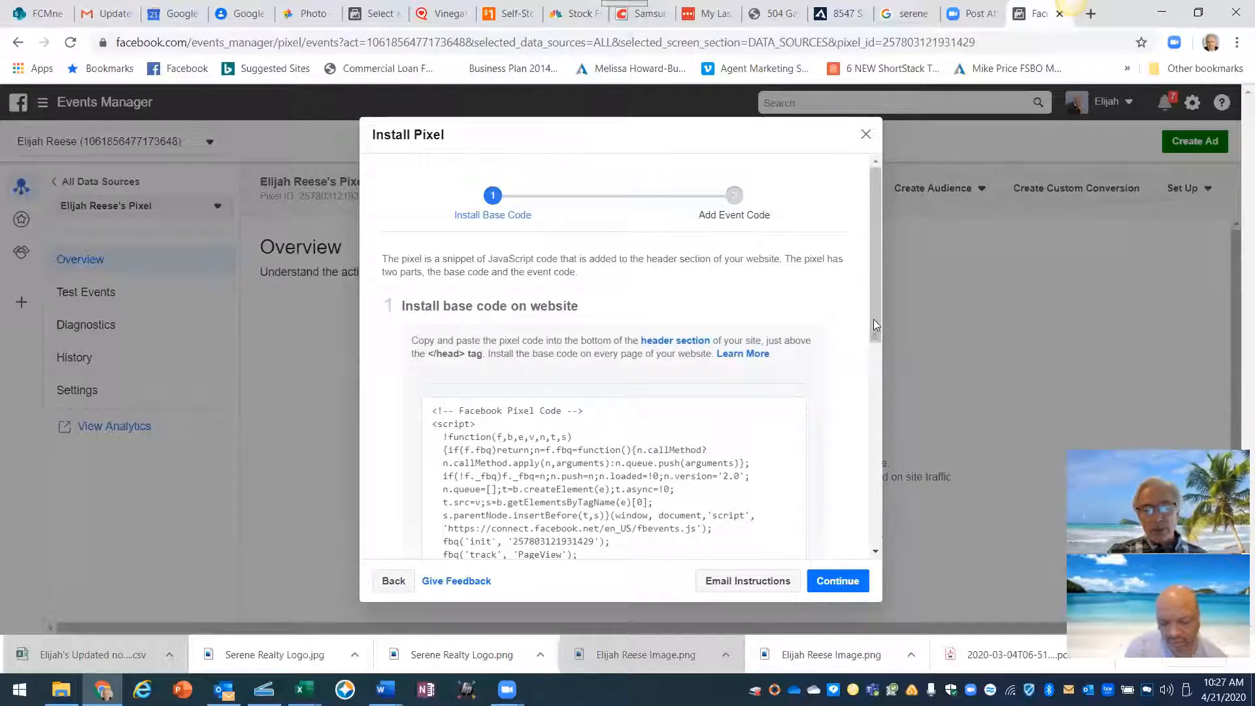
pyautogui.moveTo(874, 319); pyautogui.dragTo(874, 365)
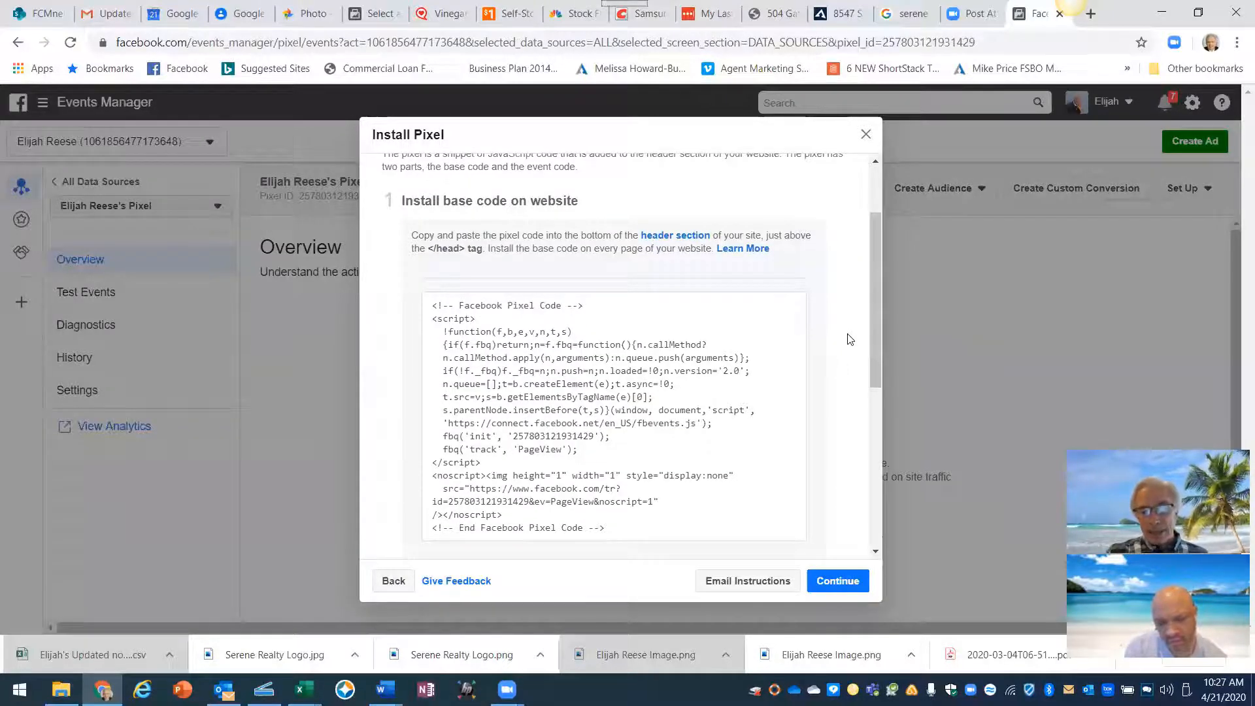
pyautogui.moveTo(716, 352)
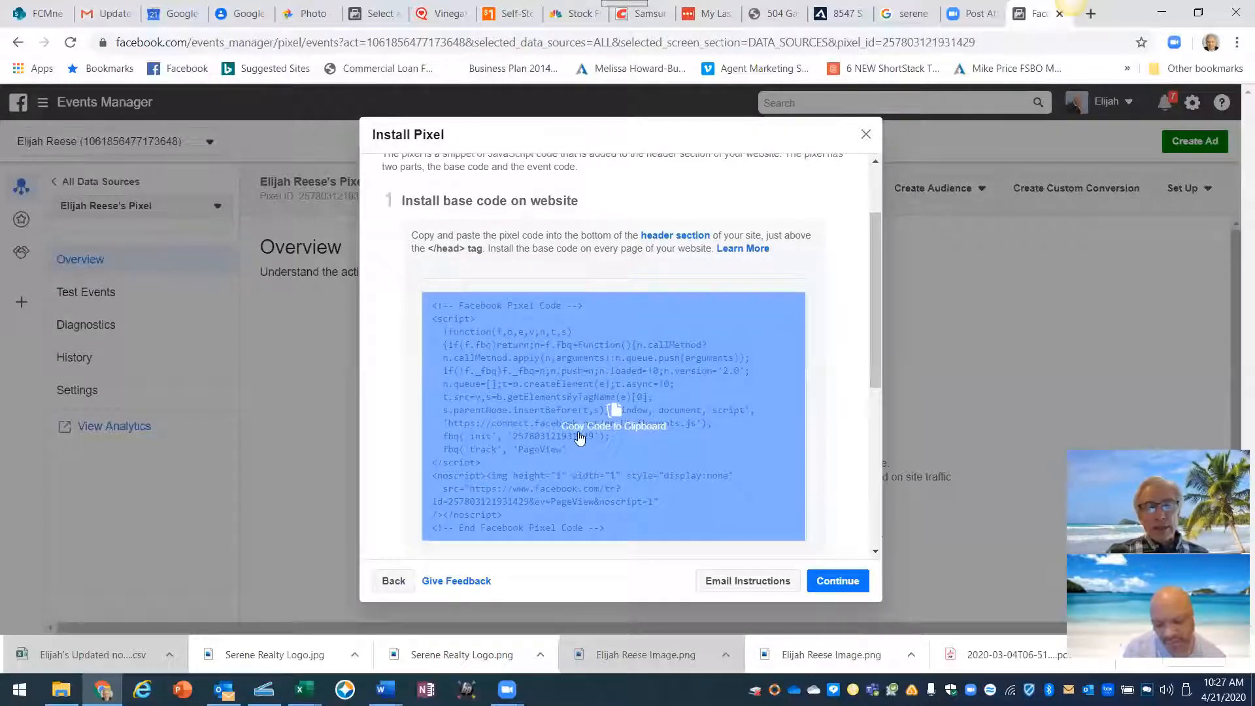
pyautogui.click(632, 440)
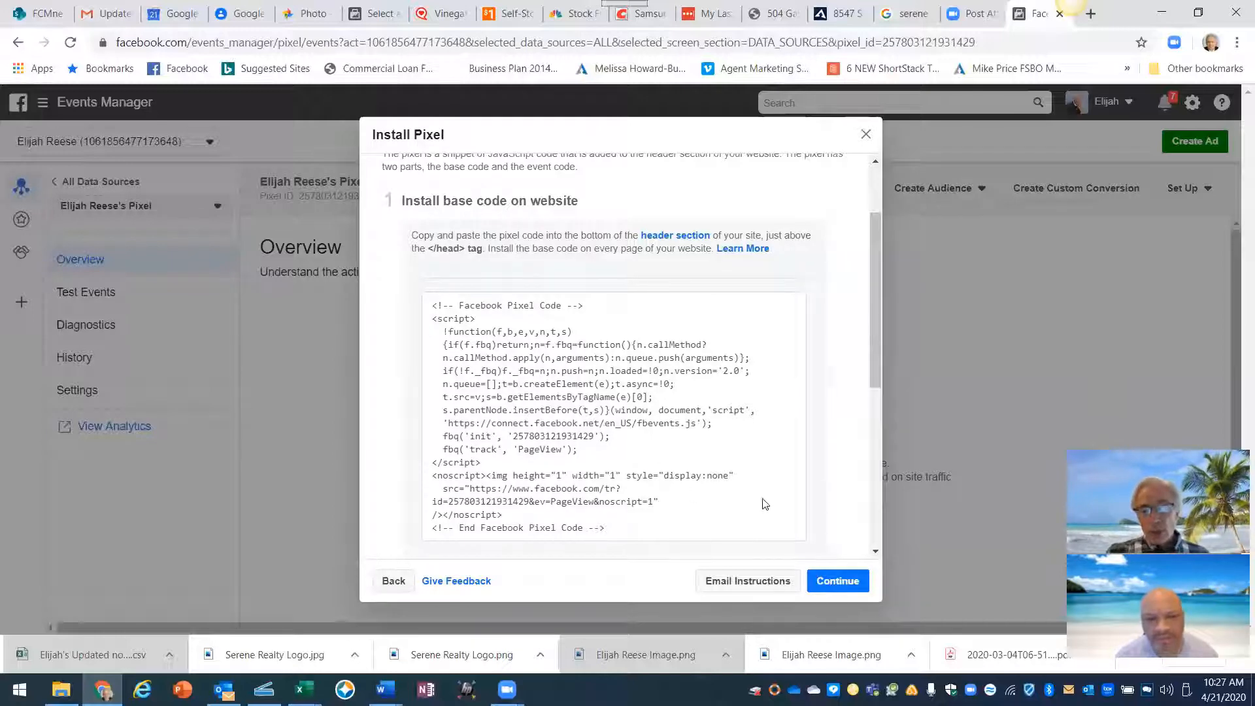
pyautogui.scroll(-1, 842, 478)
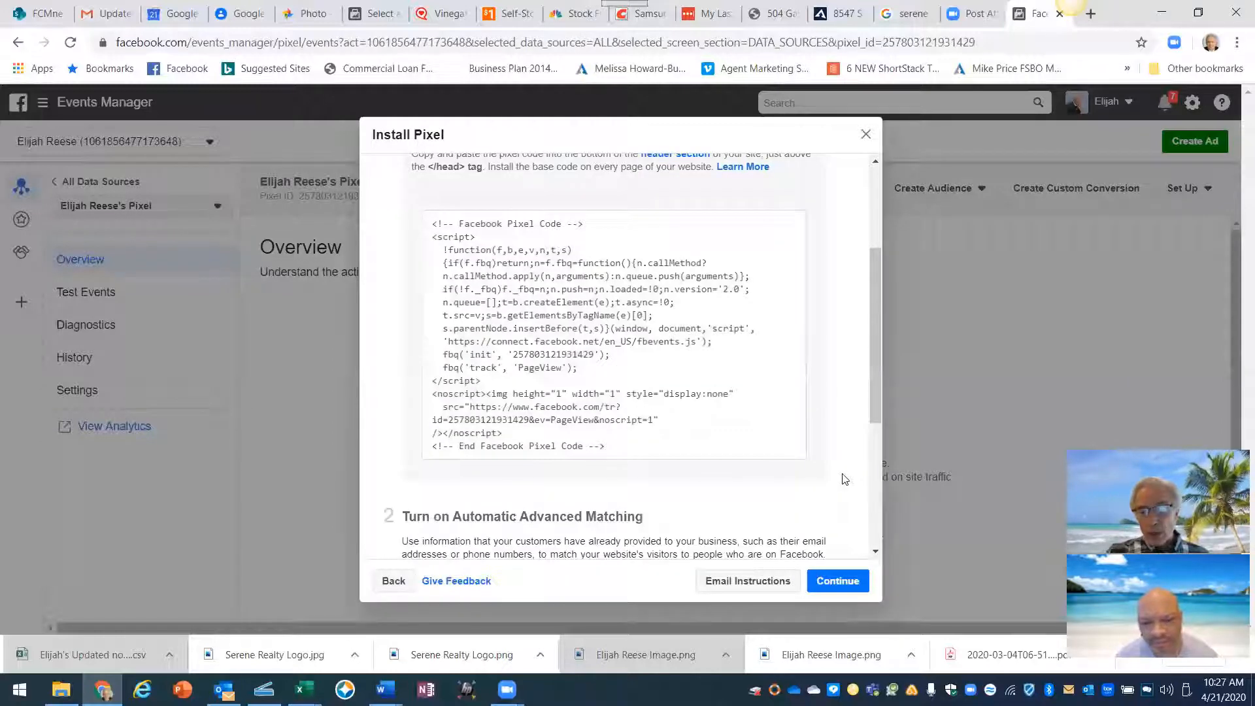
pyautogui.scroll(-1, 845, 485)
pyautogui.scroll(-1, 840, 484)
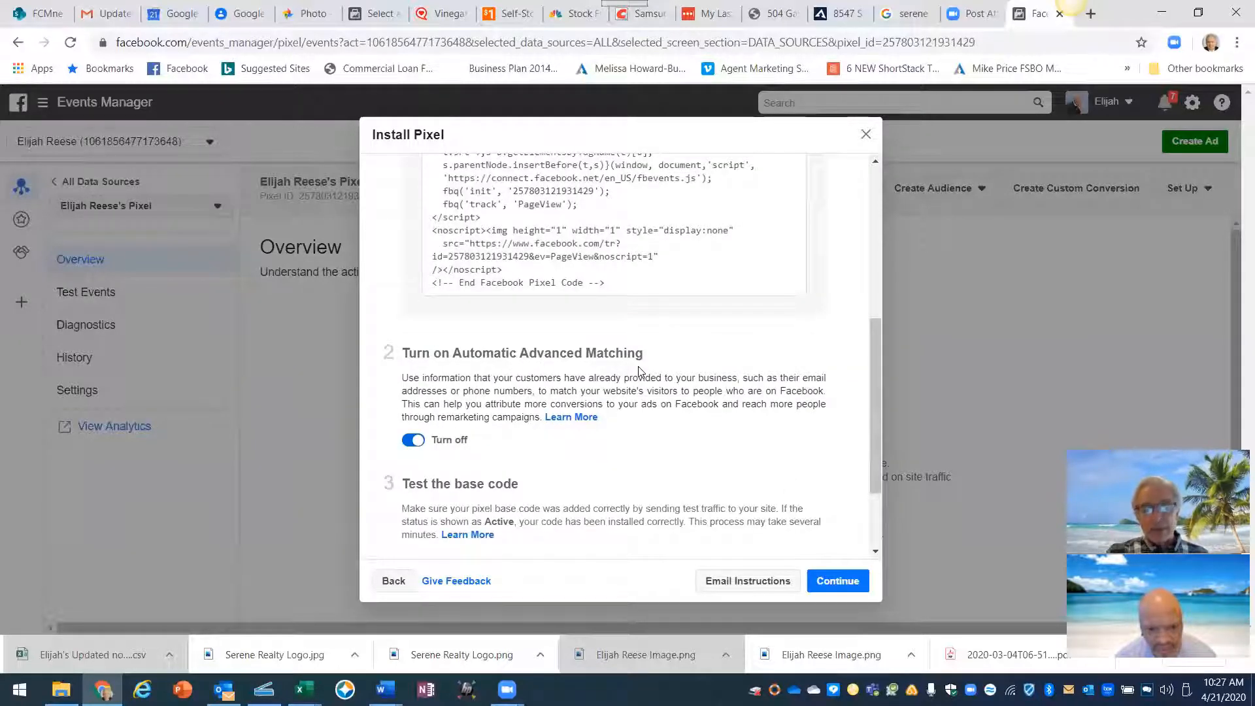
pyautogui.scroll(-1, 591, 503)
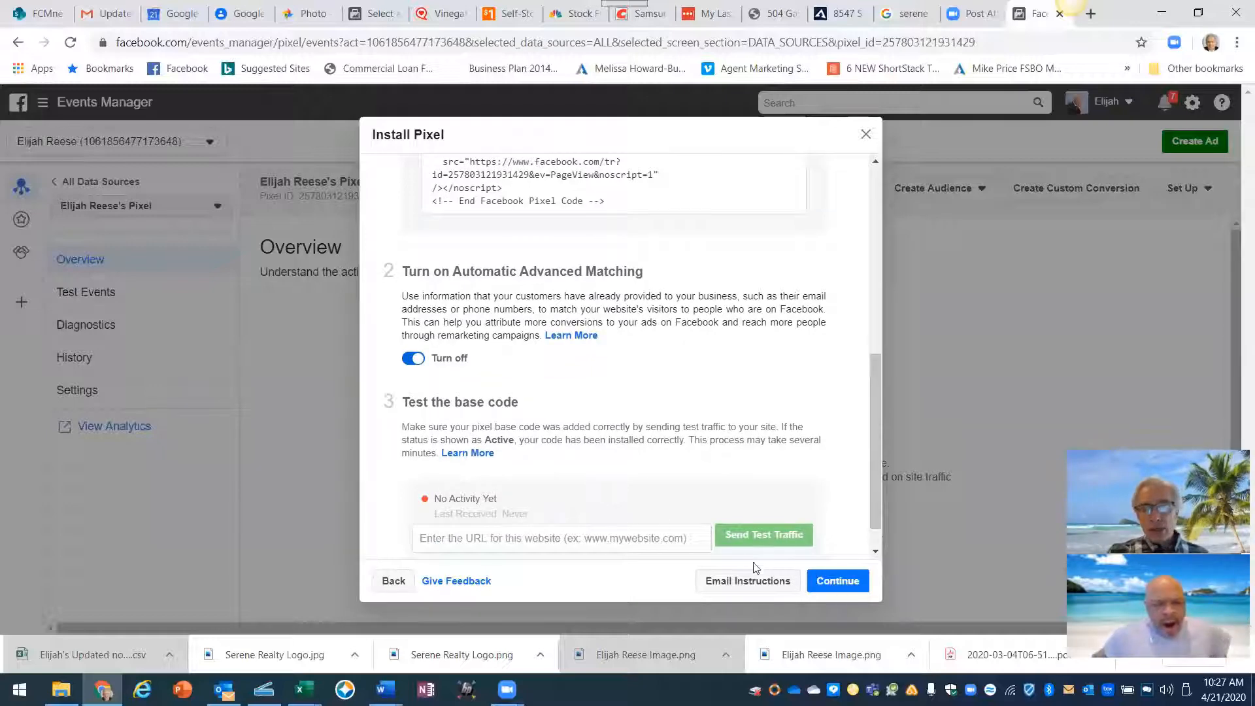
# - Continue from Install Pixel to the Add Event Code step
pyautogui.click(848, 582)
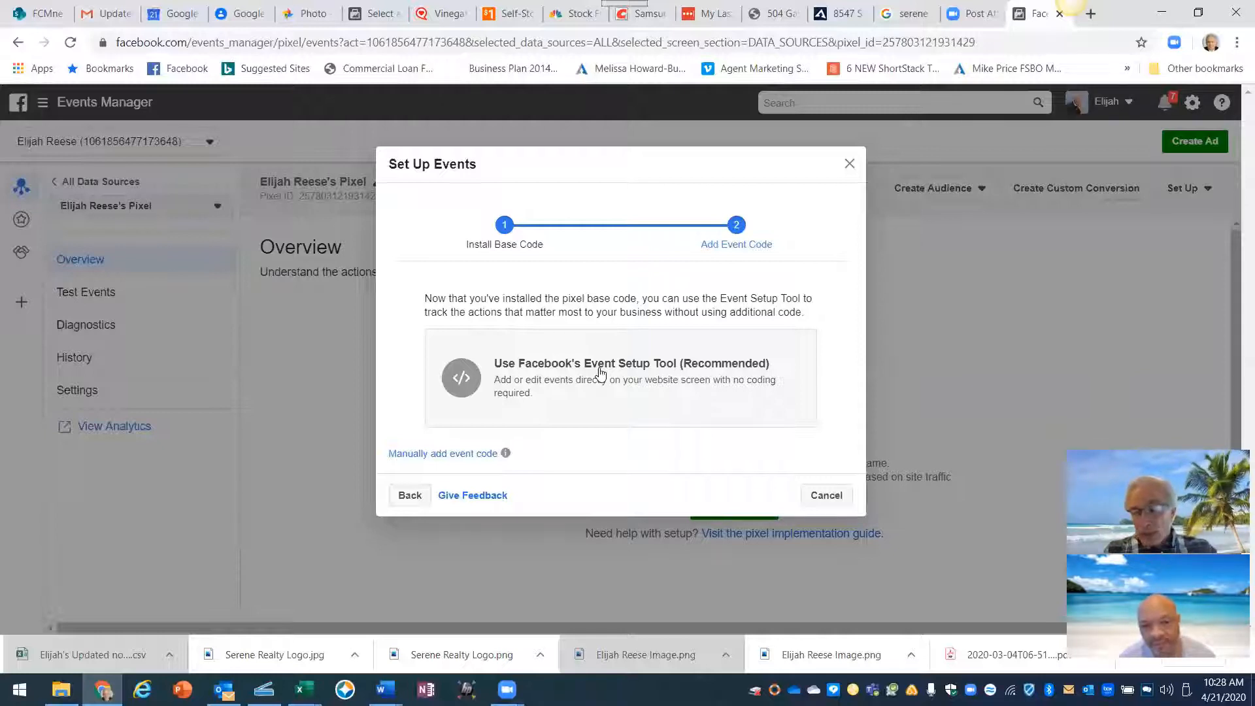
# - Cancel event setup, check the pixel's Set Up options, and return to the AgentMarketing tab
pyautogui.click(827, 495)
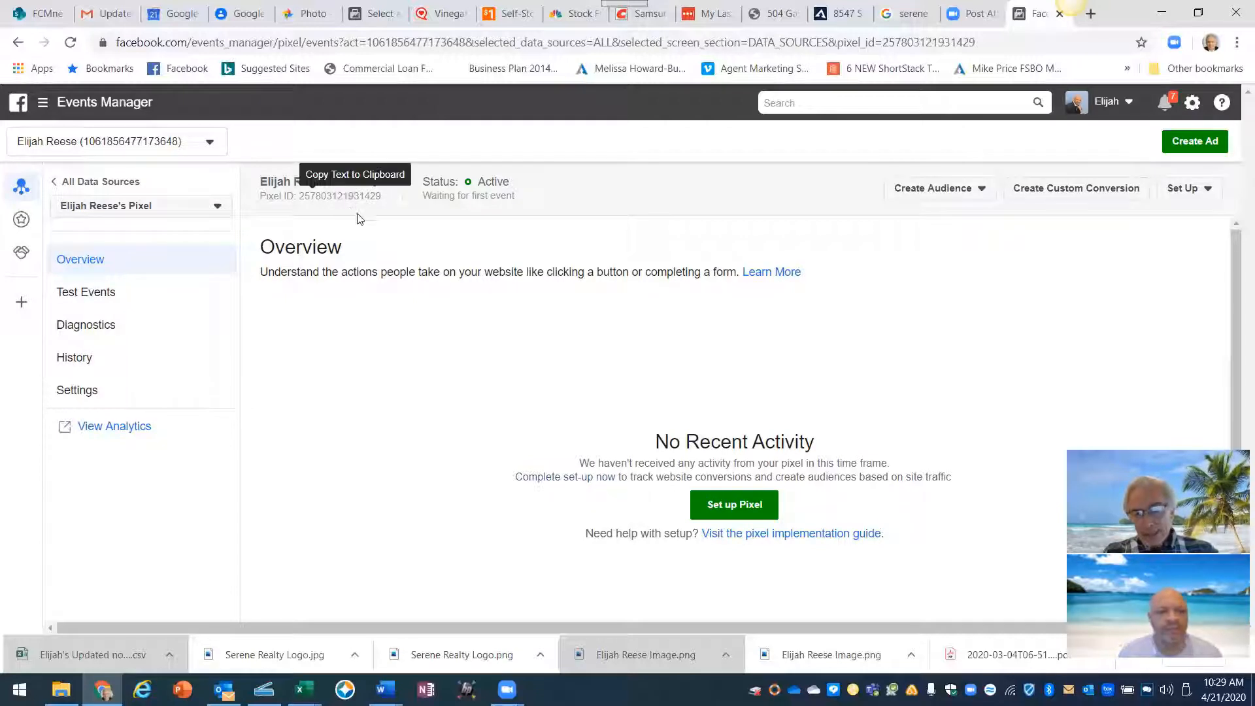
pyautogui.click(1180, 192)
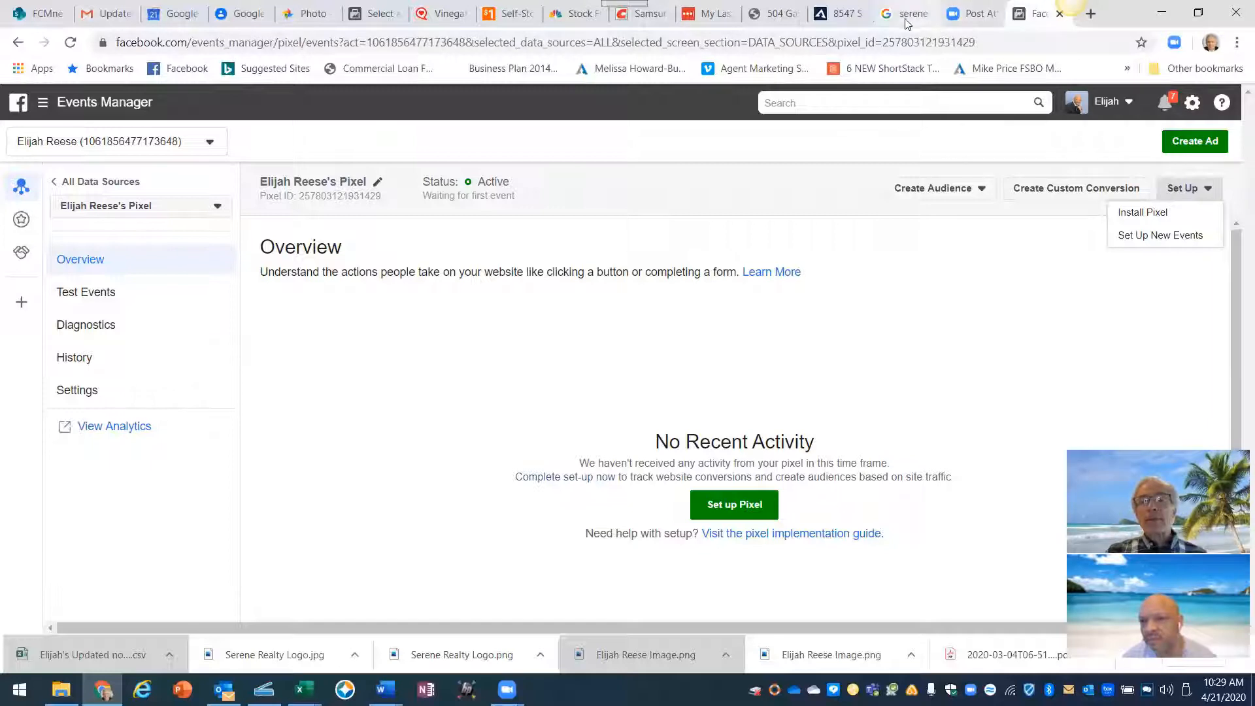
pyautogui.click(842, 16)
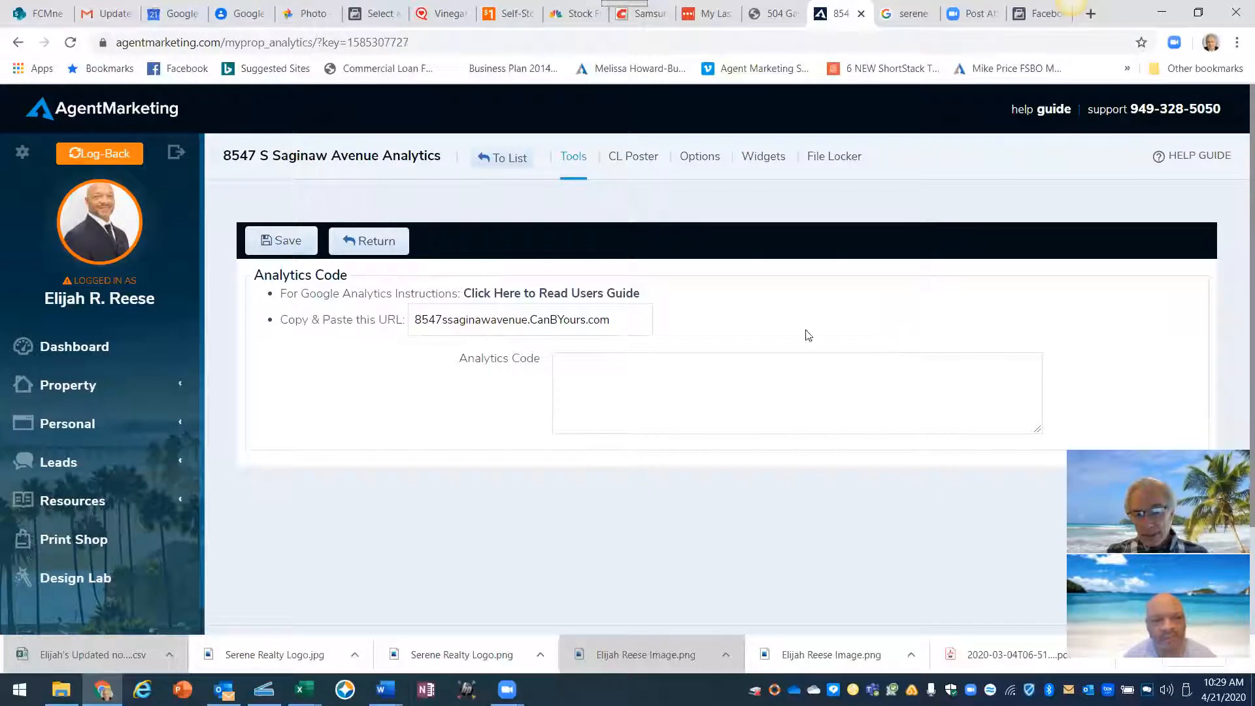
# - Paste the Facebook Pixel code into the Analytics Code box and save it until Success appears
pyautogui.moveTo(349, 275); pyautogui.dragTo(251, 277)
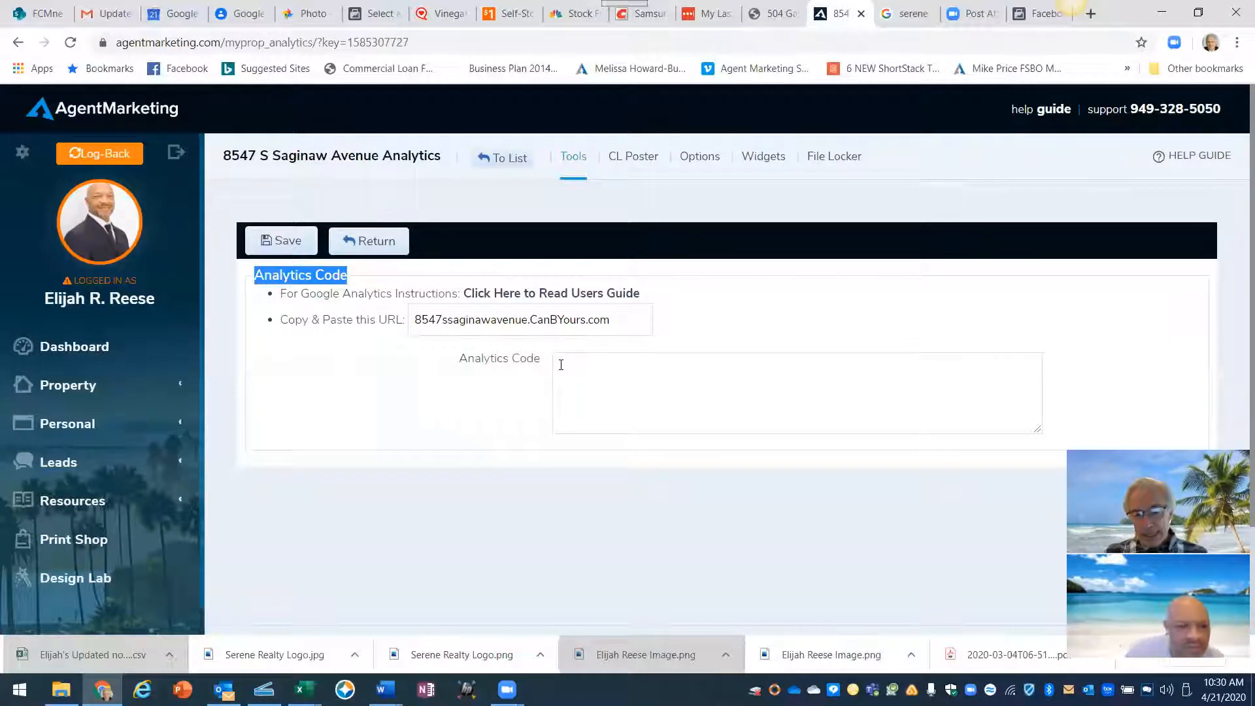
pyautogui.click(555, 364)
pyautogui.rightClick(559, 366)
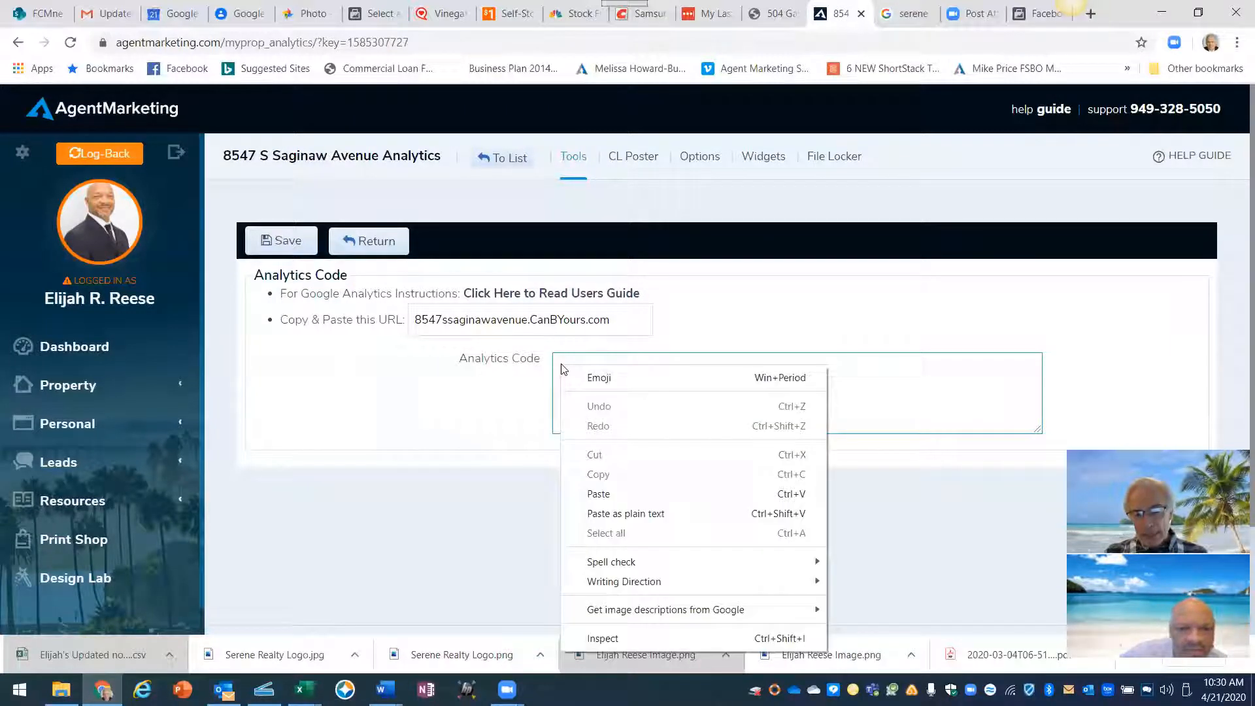
pyautogui.click(600, 494)
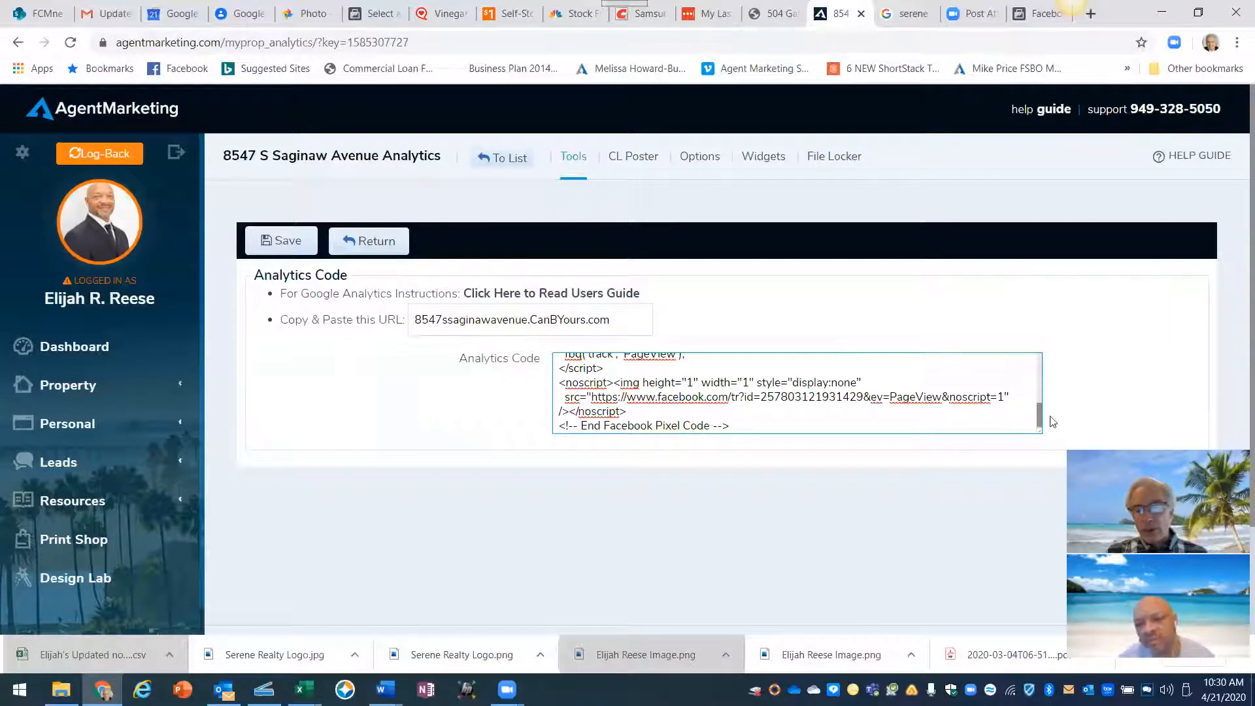
pyautogui.moveTo(1039, 416); pyautogui.dragTo(1039, 360)
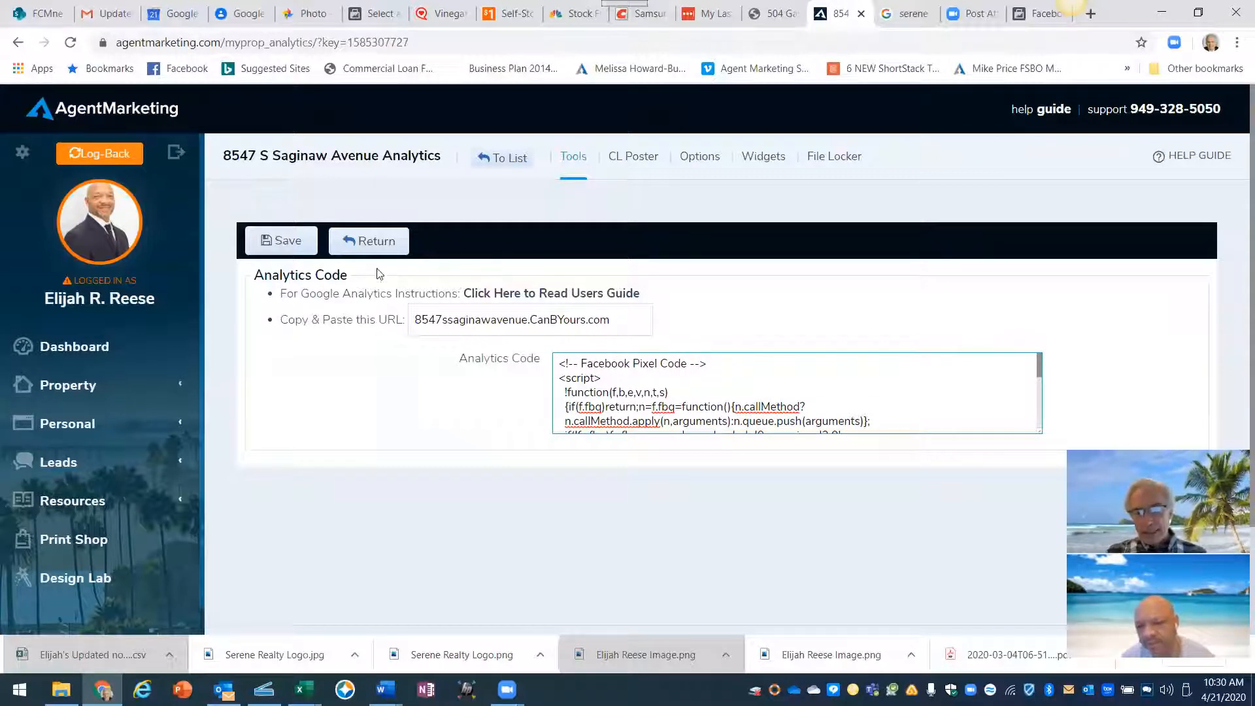
pyautogui.click(283, 244)
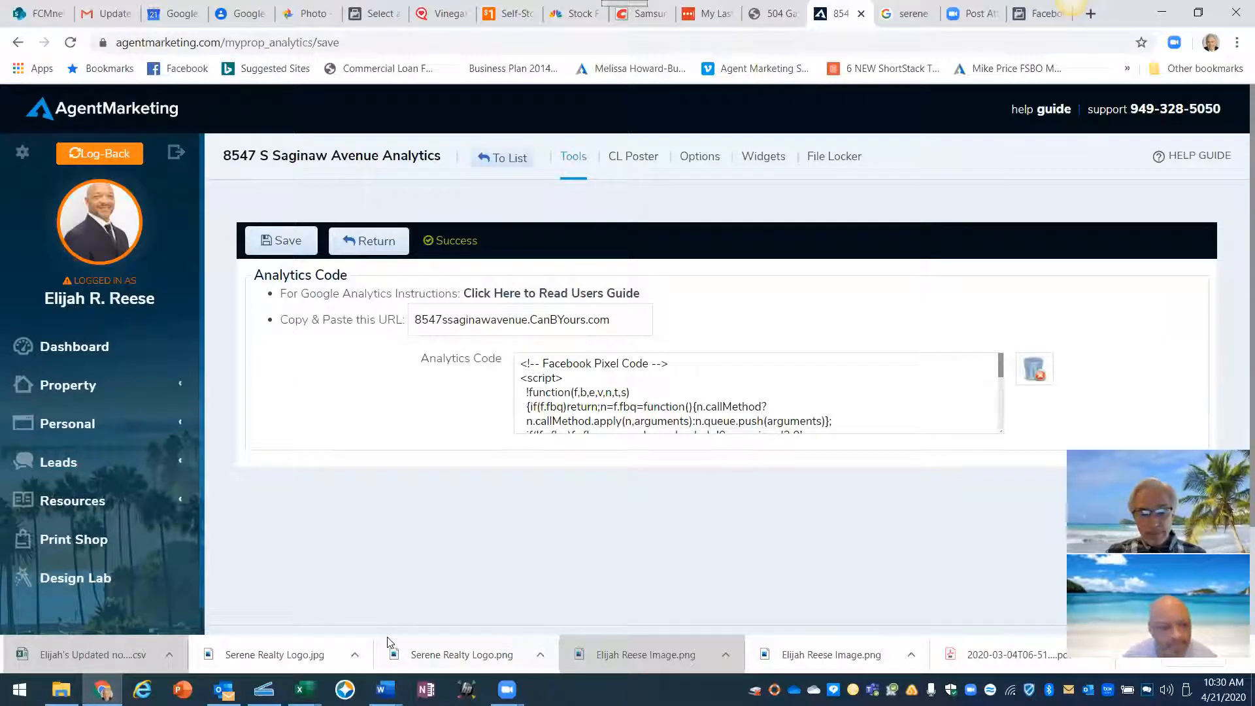
# - Switch to the Word document 'Facebook Posting and Ad Steps To Get Leads' showing Steps 1–4
pyautogui.moveTo(386, 690)
pyautogui.click(465, 639)
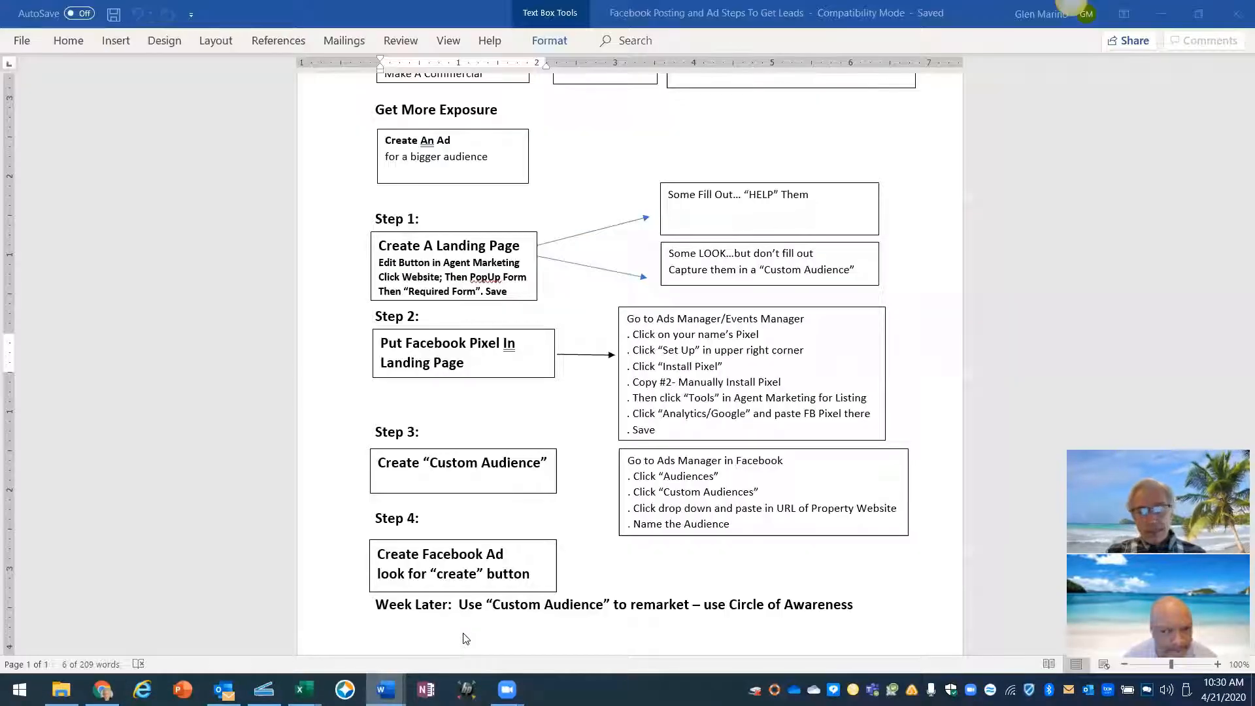
pyautogui.click(387, 396)
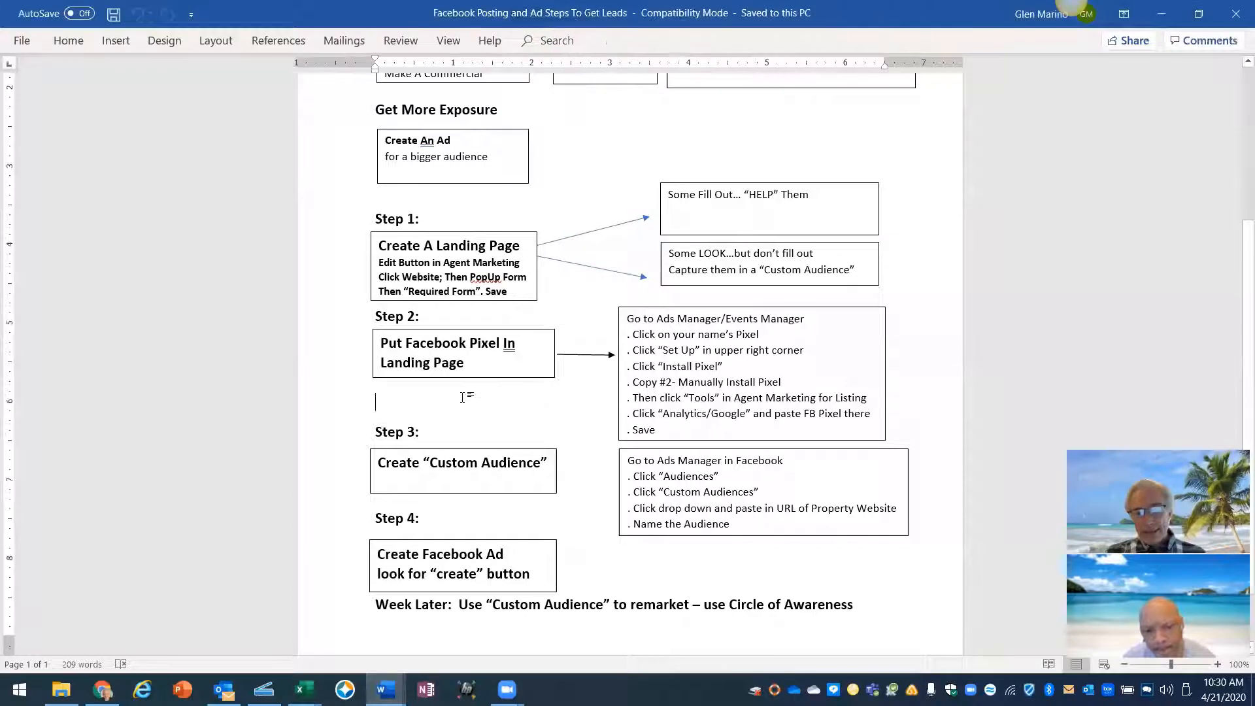
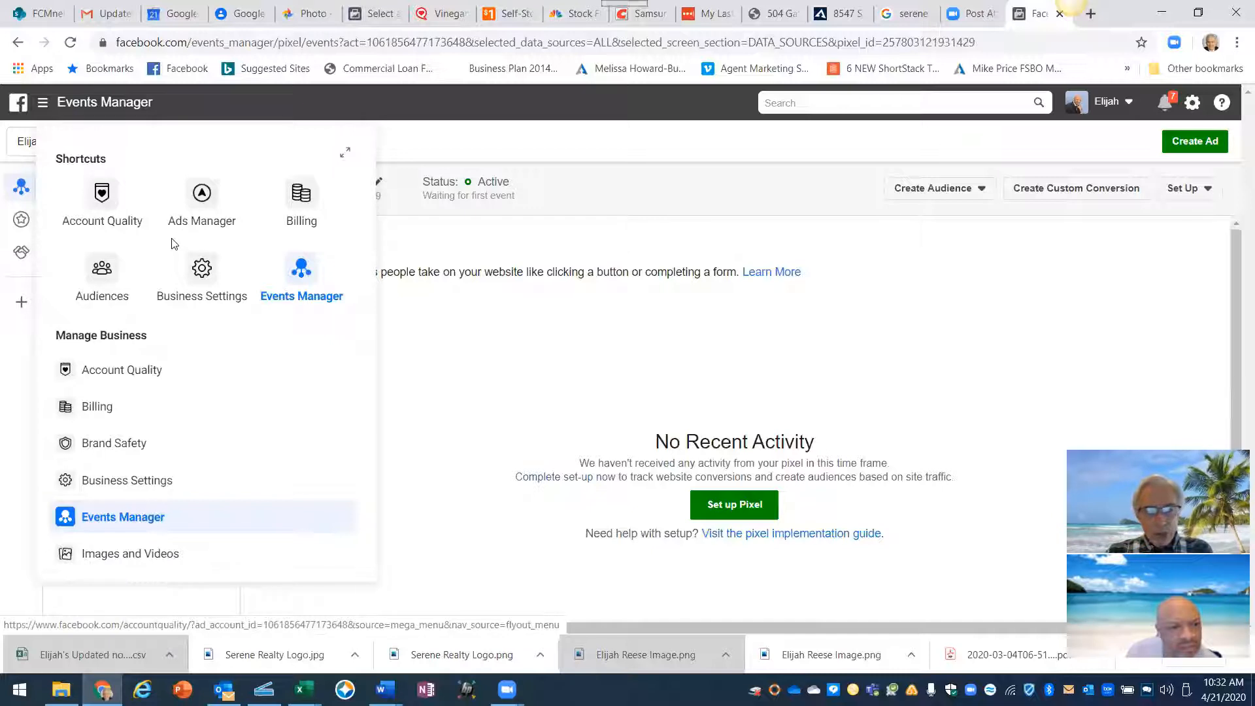
# - Go from Events Manager to the Audiences page
pyautogui.click(103, 269)
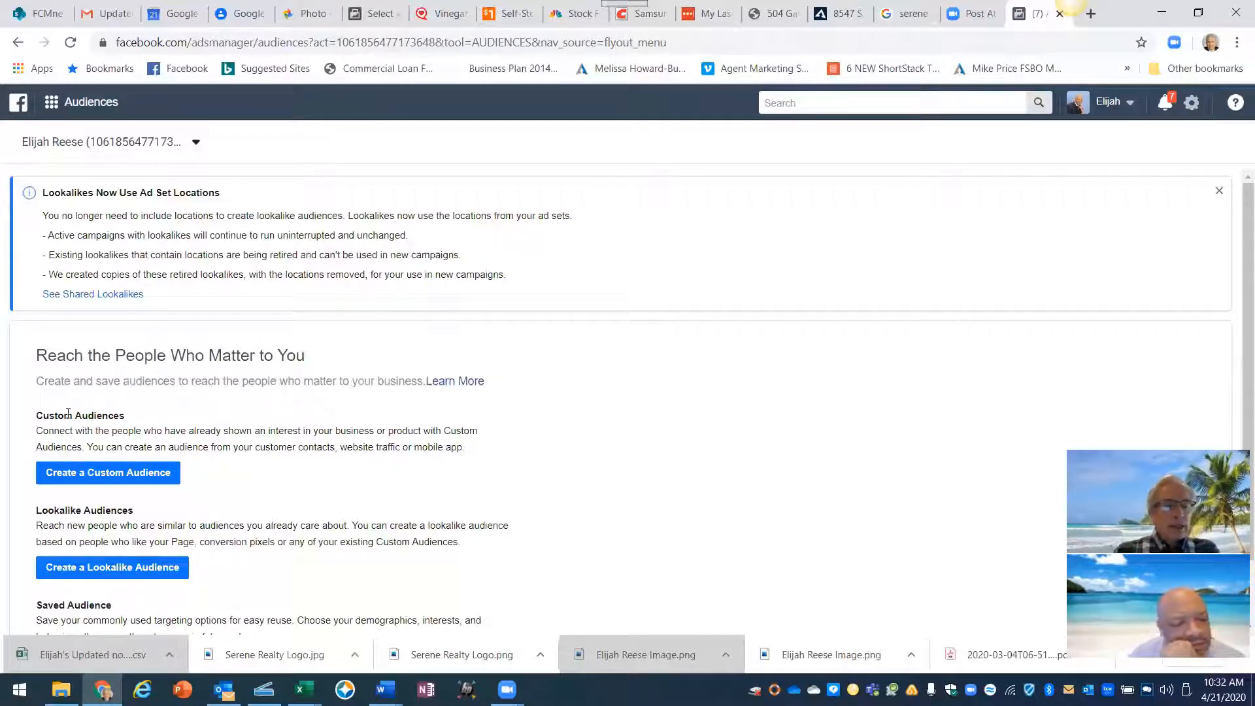
# - Start a new custom audience from the Audiences page
pyautogui.scroll(-1, 176, 515)
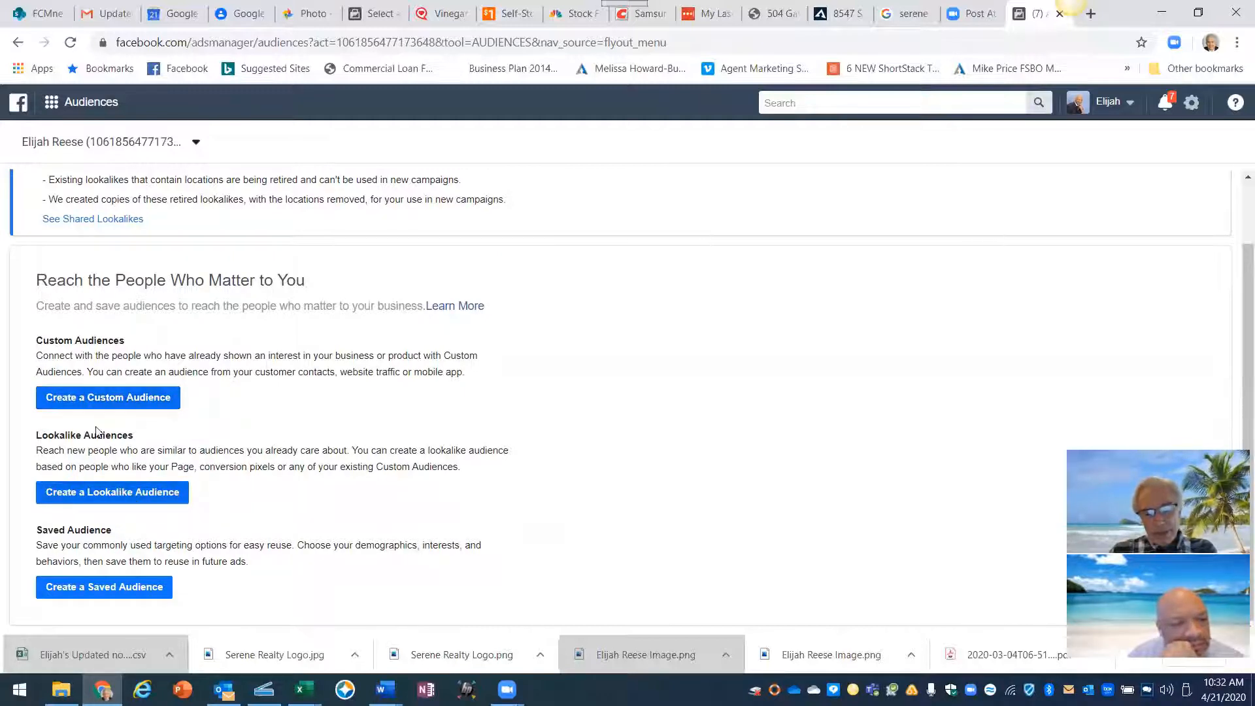
pyautogui.click(131, 404)
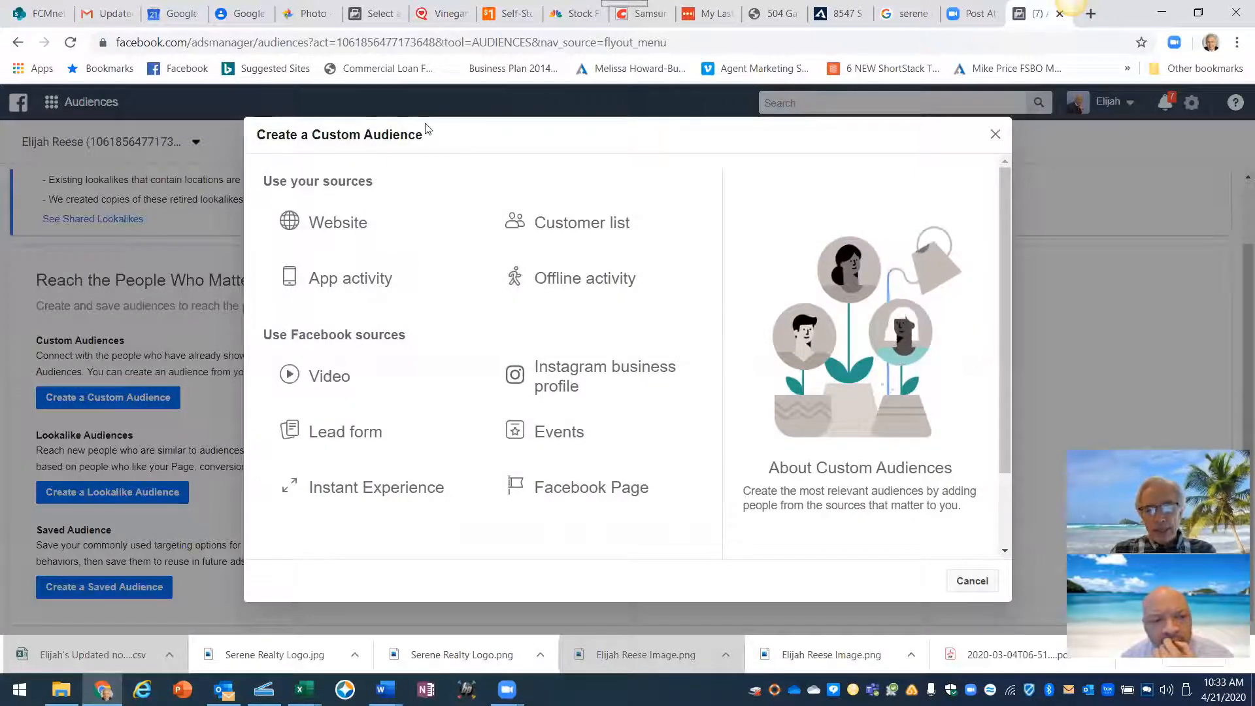
# - Choose Website as the audience source, targeting people who visited specific web pages
pyautogui.moveTo(429, 135); pyautogui.dragTo(249, 139)
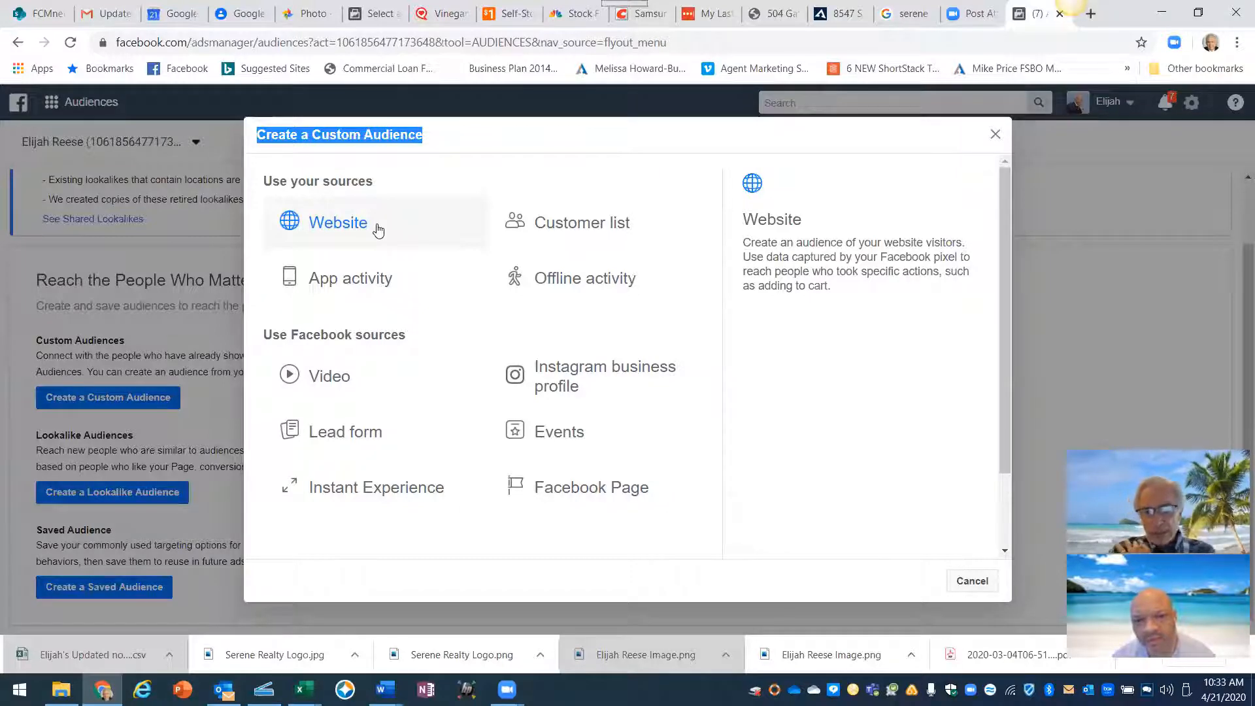
pyautogui.click(340, 224)
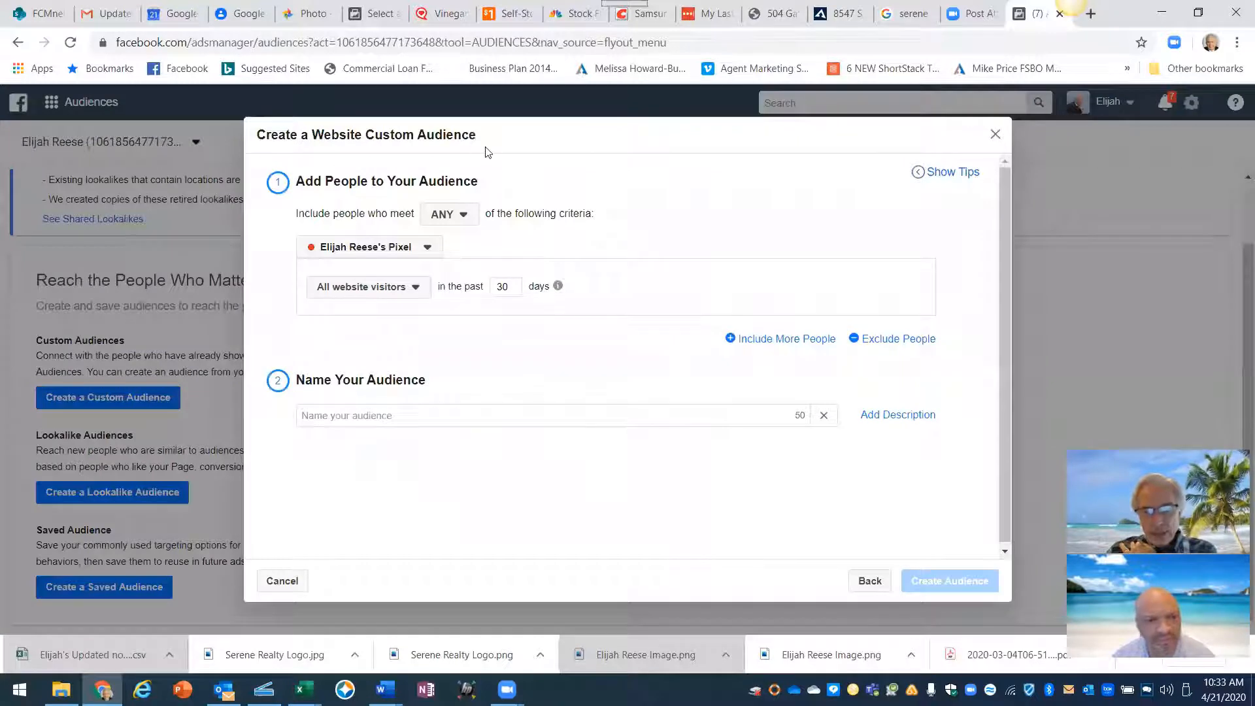
pyautogui.moveTo(489, 137); pyautogui.dragTo(257, 138)
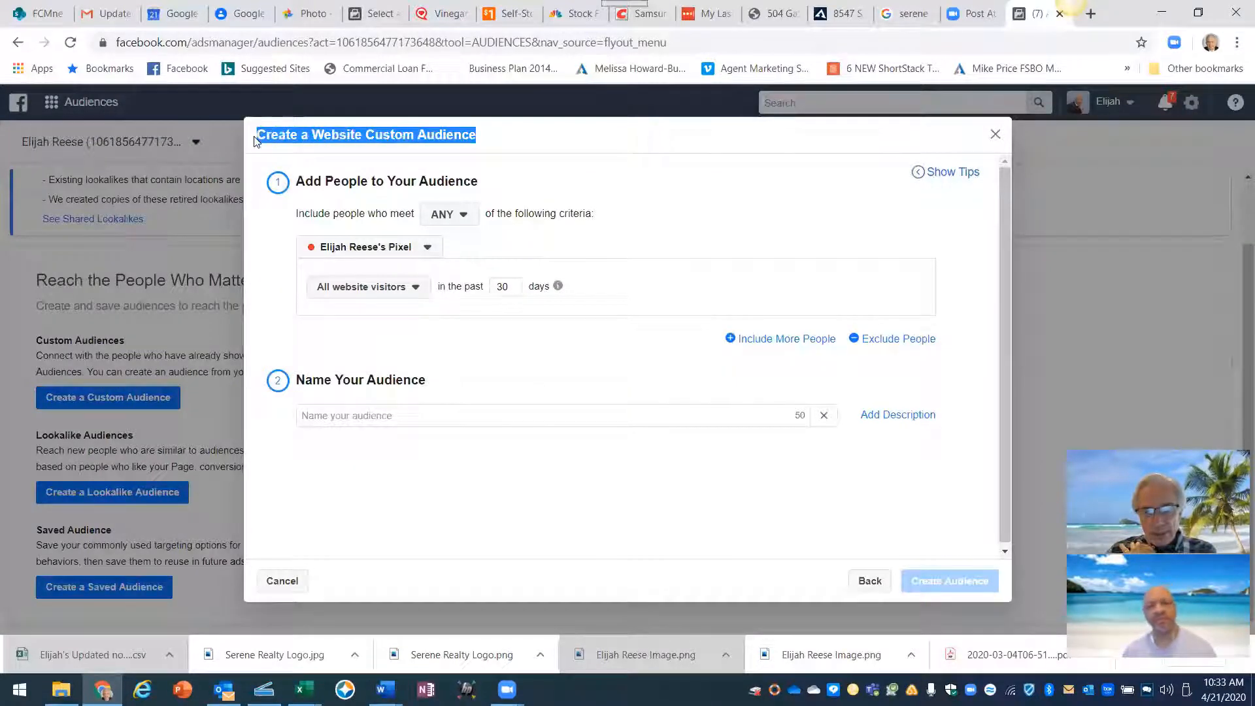
pyautogui.moveTo(297, 181); pyautogui.dragTo(408, 197)
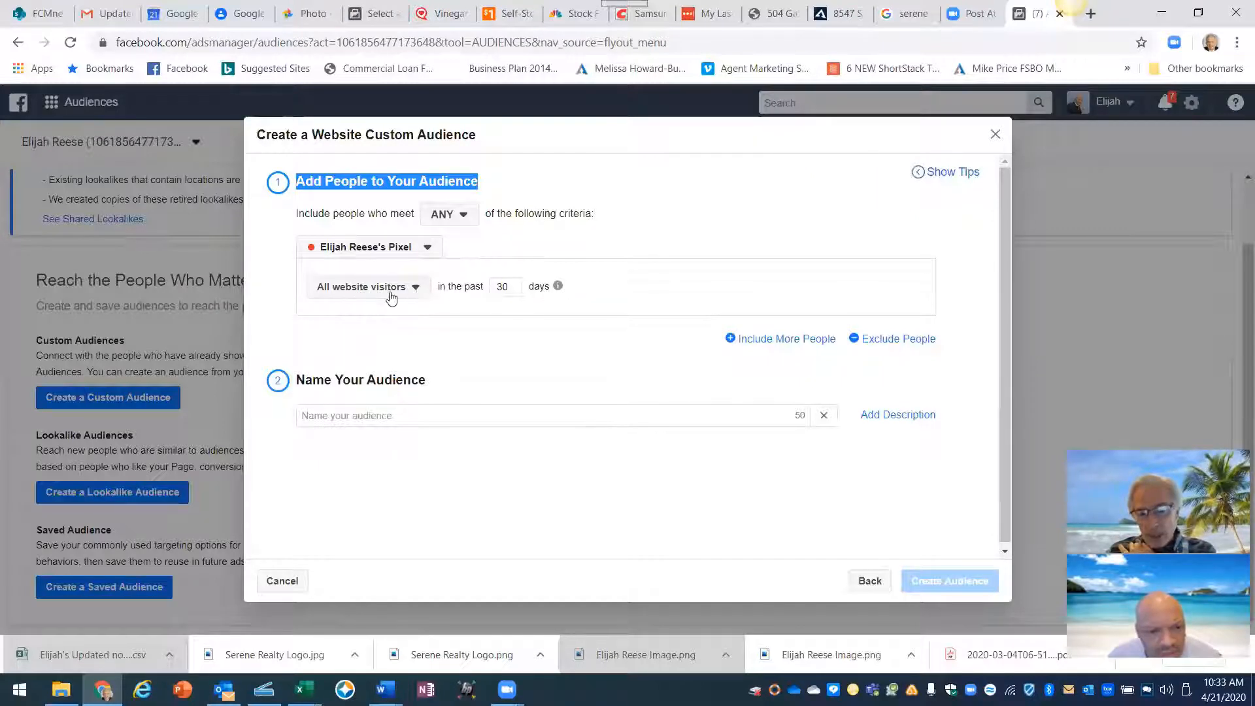
pyautogui.click(417, 290)
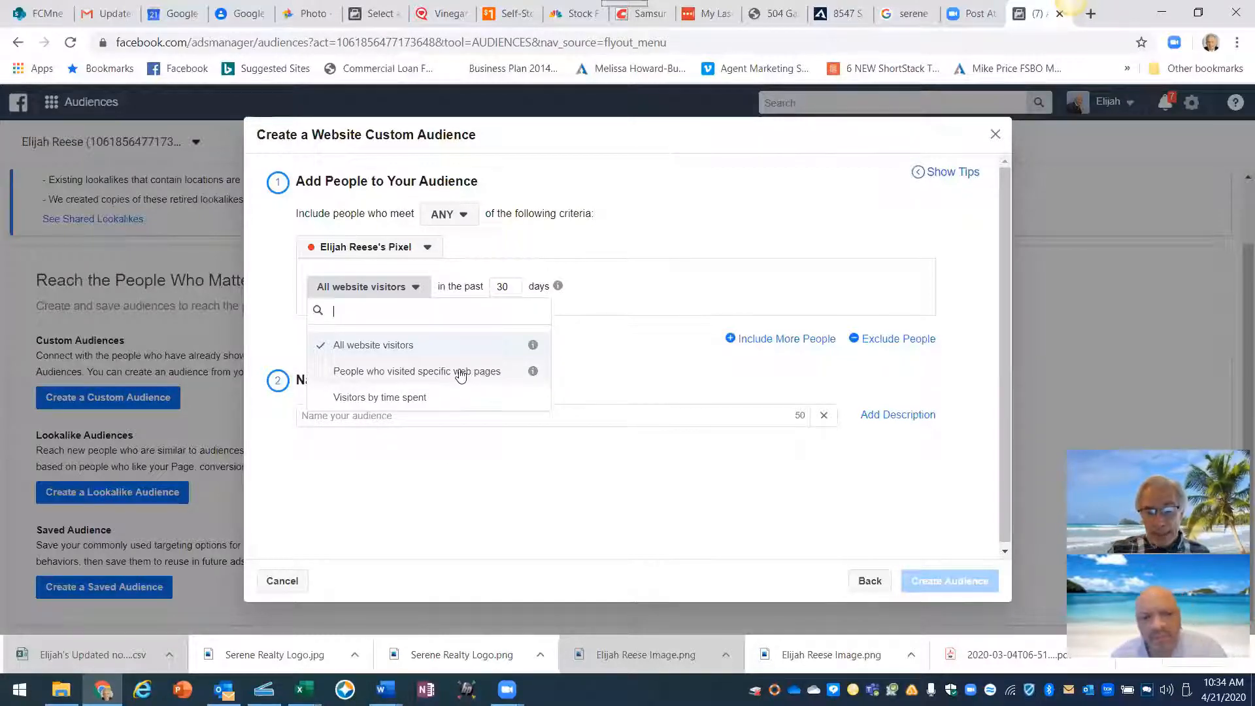
pyautogui.click(396, 371)
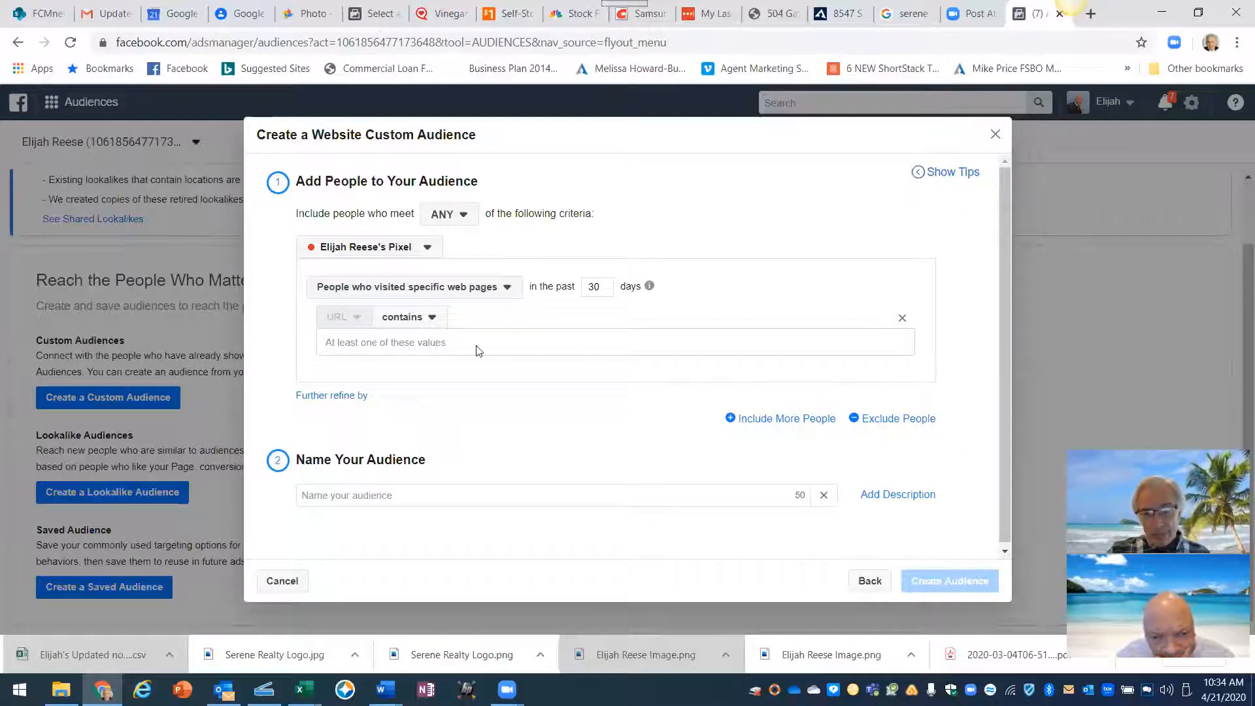
pyautogui.click(840, 14)
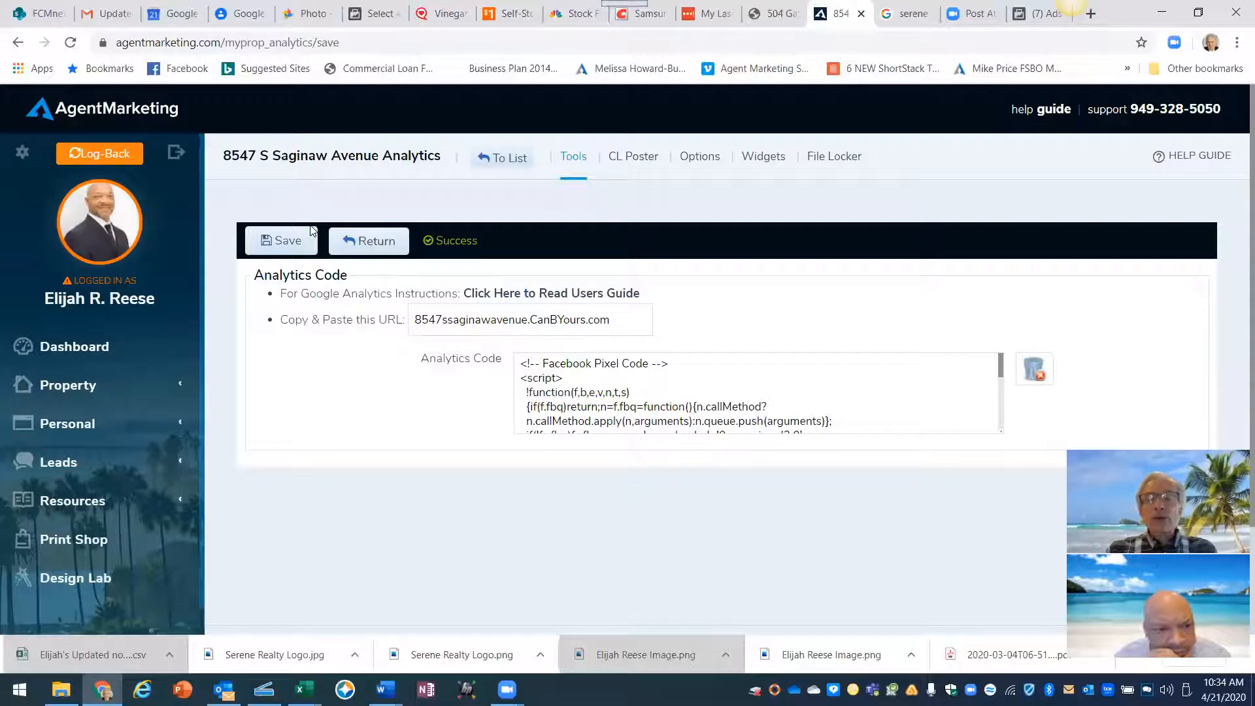
pyautogui.click(65, 386)
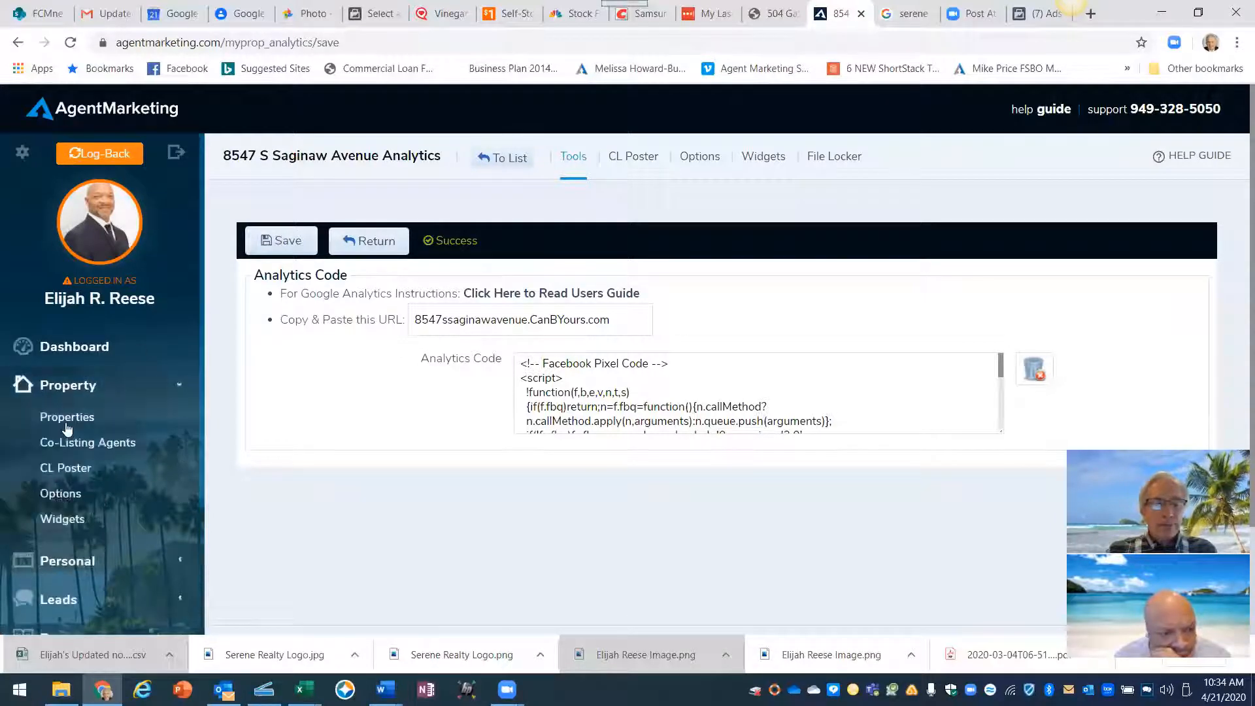
pyautogui.click(68, 421)
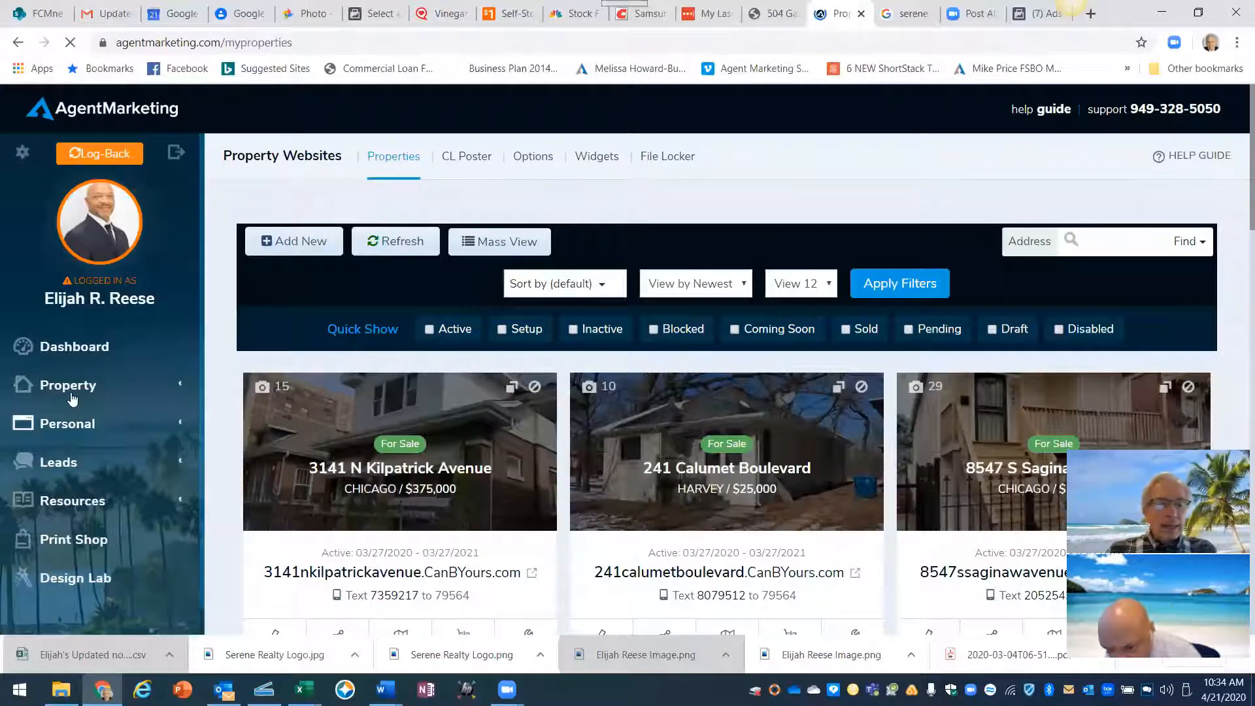
pyautogui.click(68, 386)
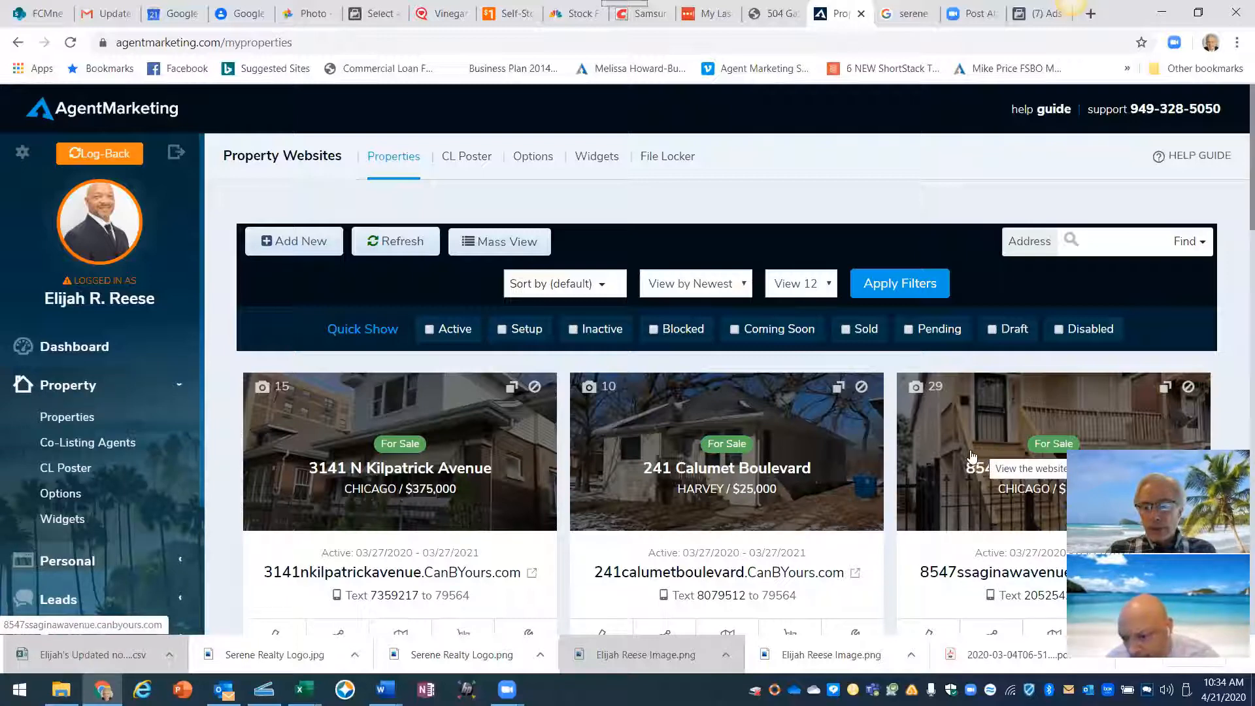
pyautogui.scroll(-2, 961, 451)
pyautogui.scroll(-2, 948, 451)
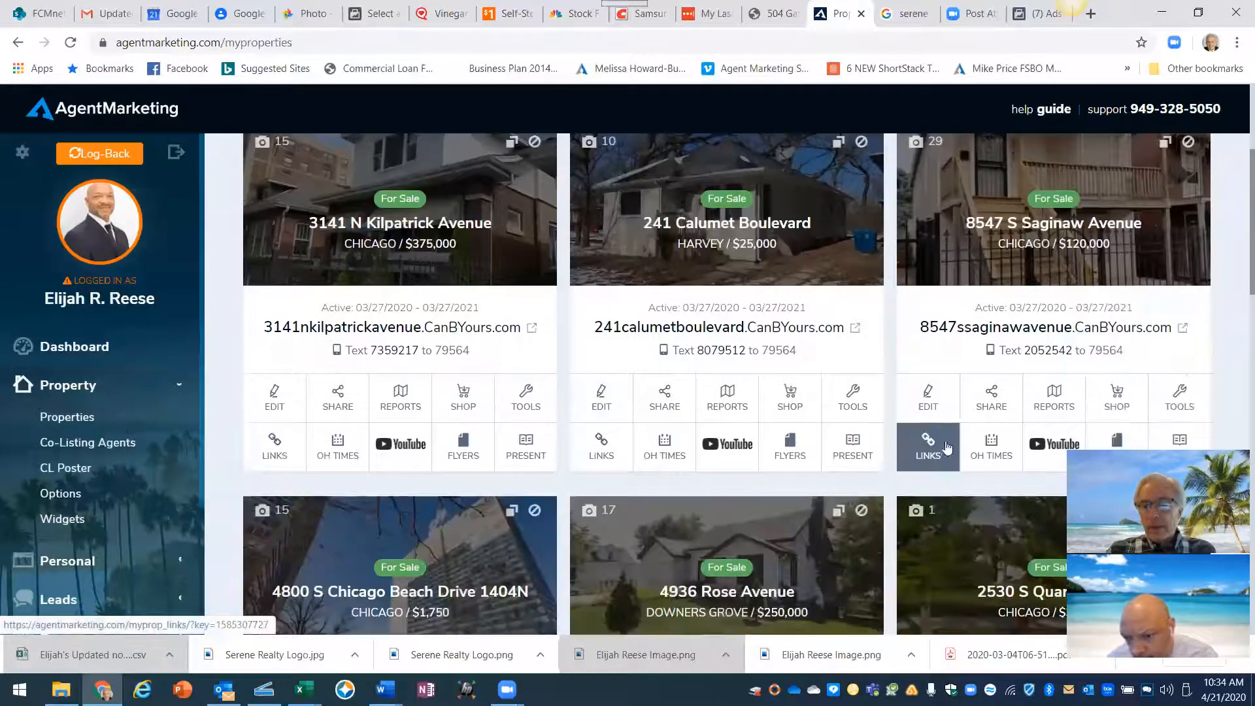
pyautogui.click(1184, 406)
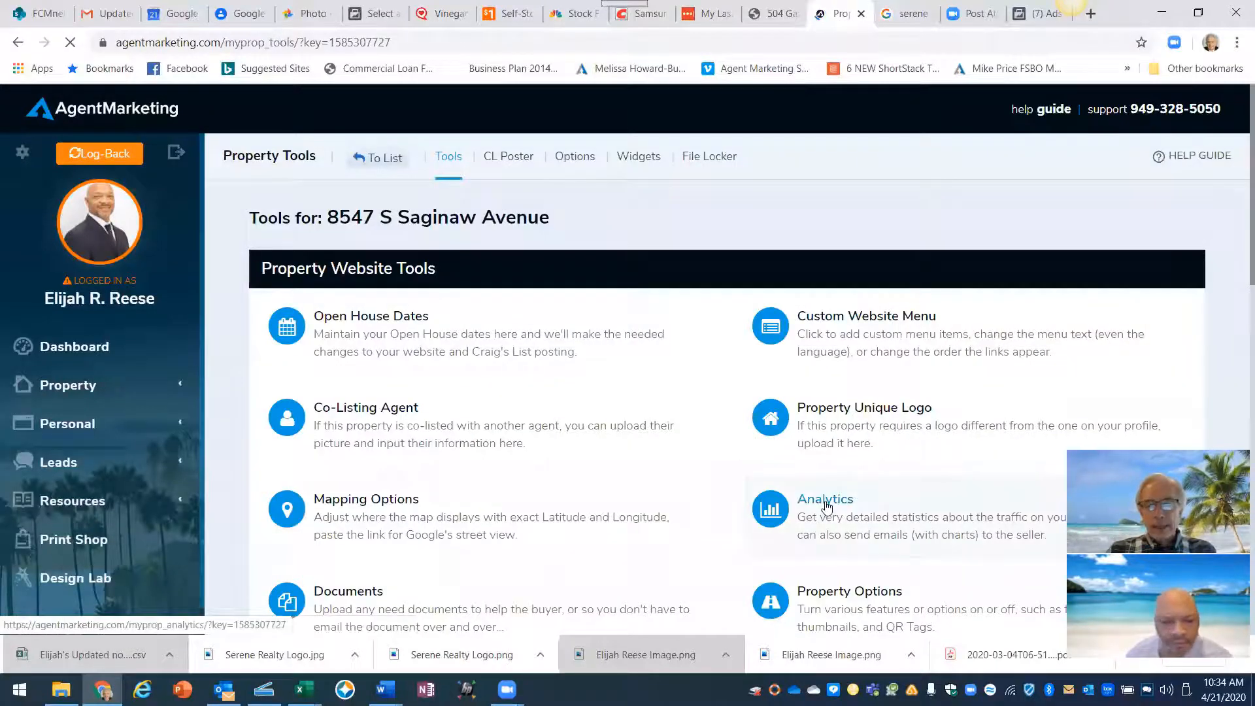
pyautogui.click(825, 500)
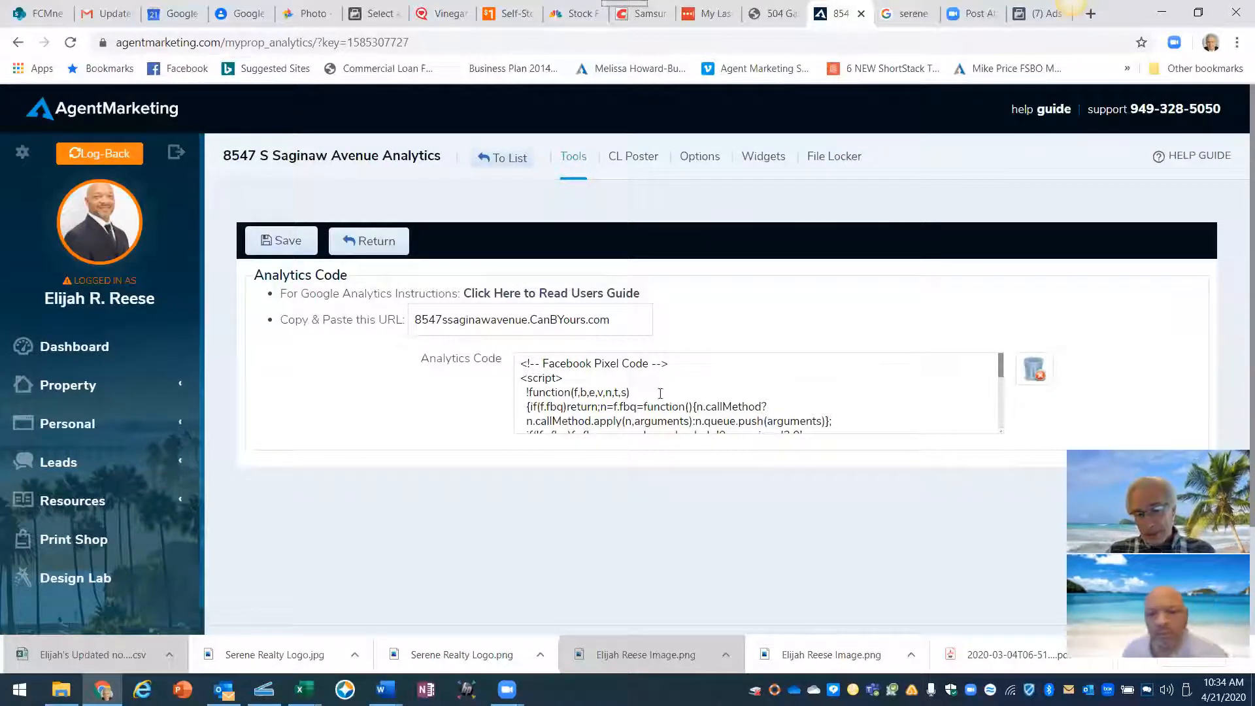
pyautogui.click(280, 242)
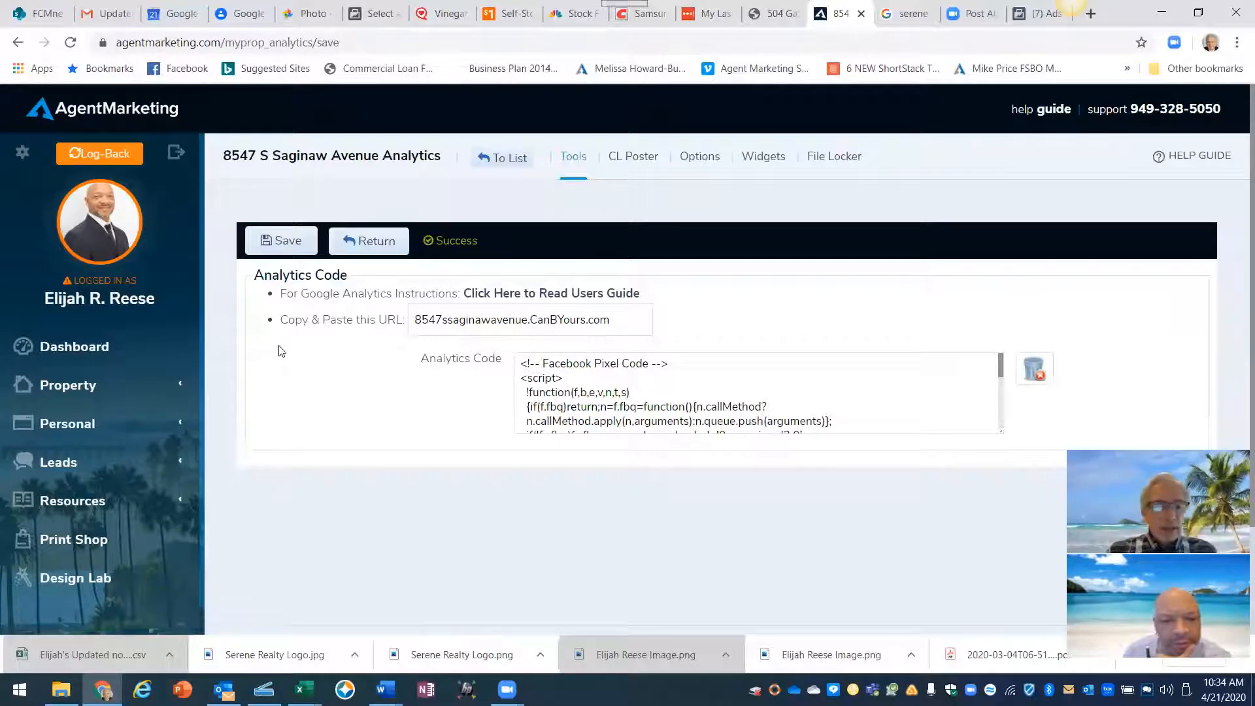
pyautogui.click(67, 387)
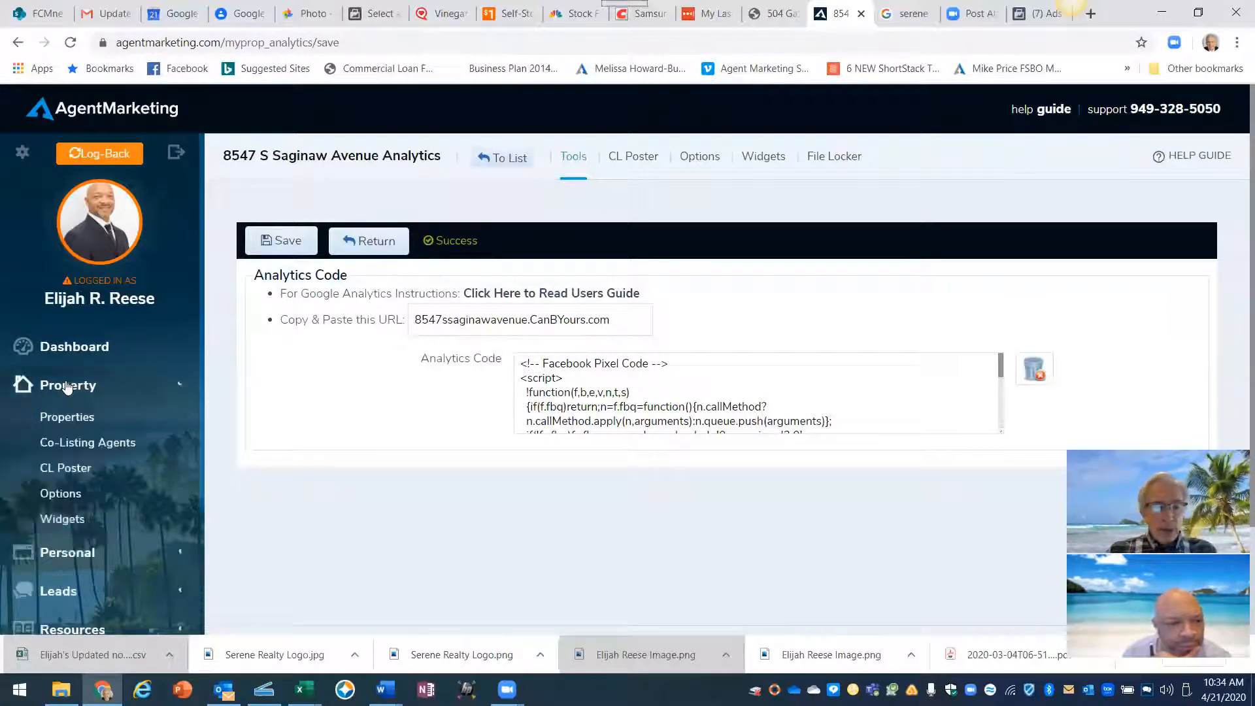
pyautogui.click(68, 420)
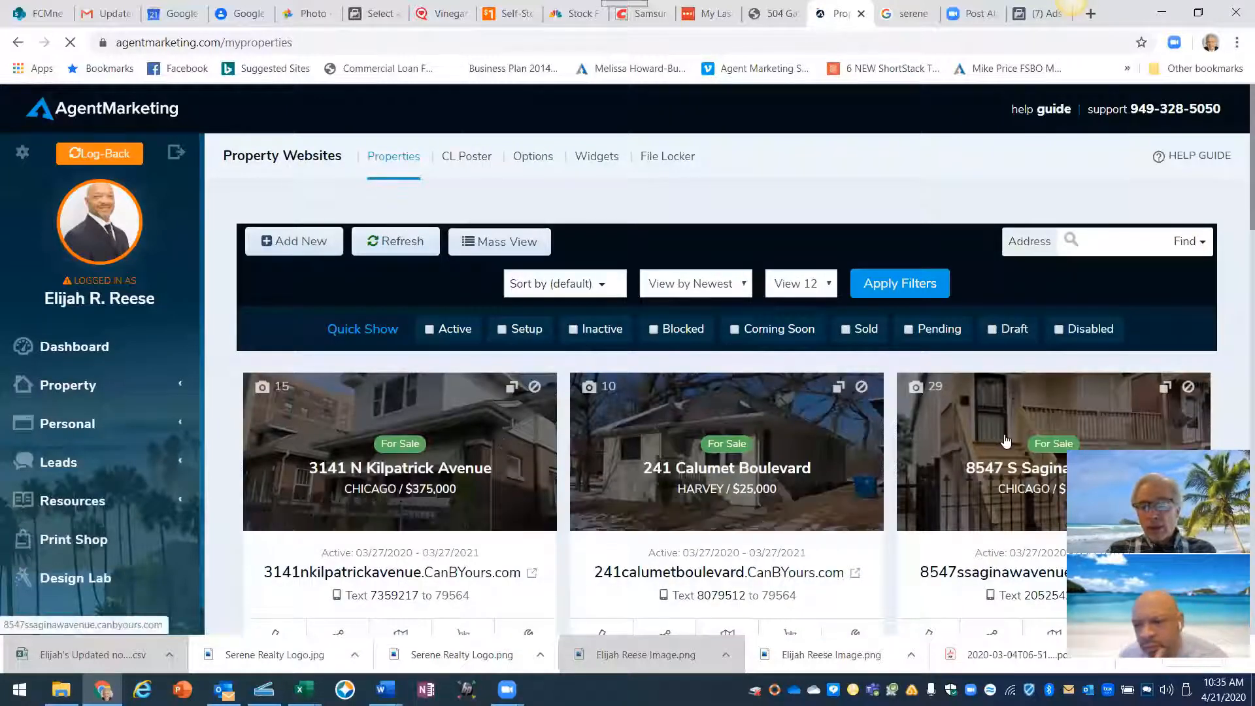
pyautogui.click(1001, 435)
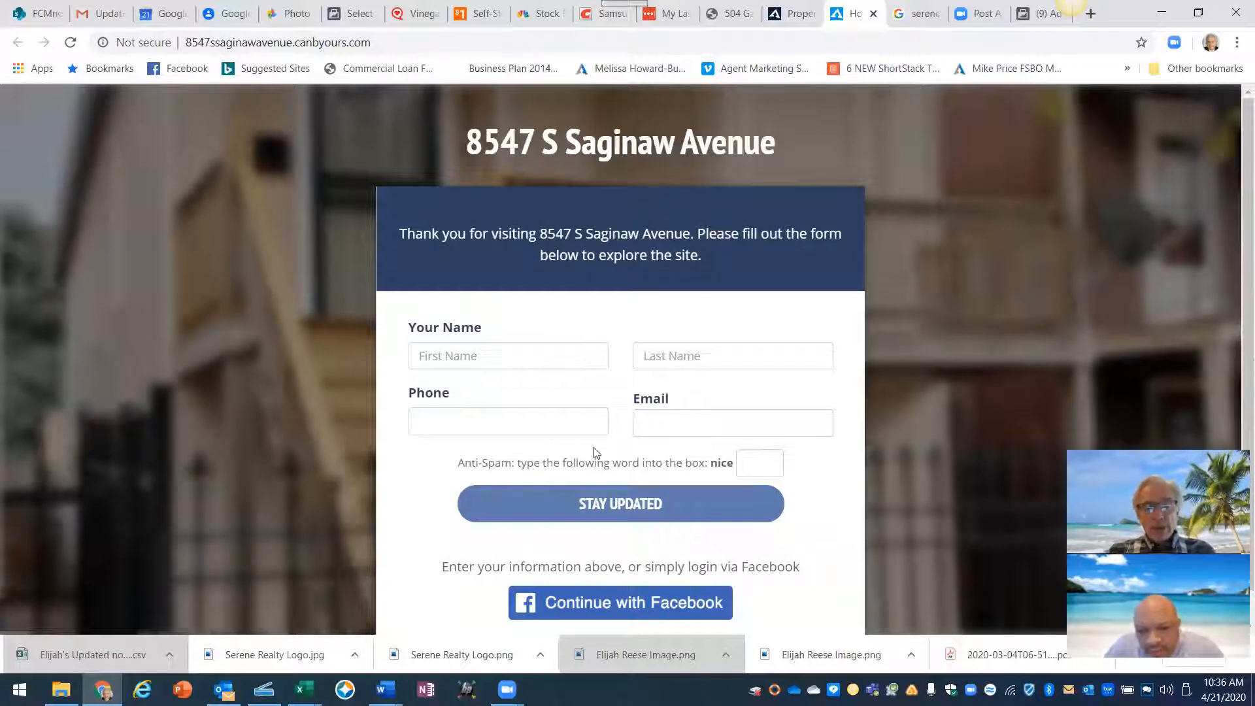
# - Fill in the visitor's first name, last name and phone number on the sign-up form
pyautogui.click(532, 360)
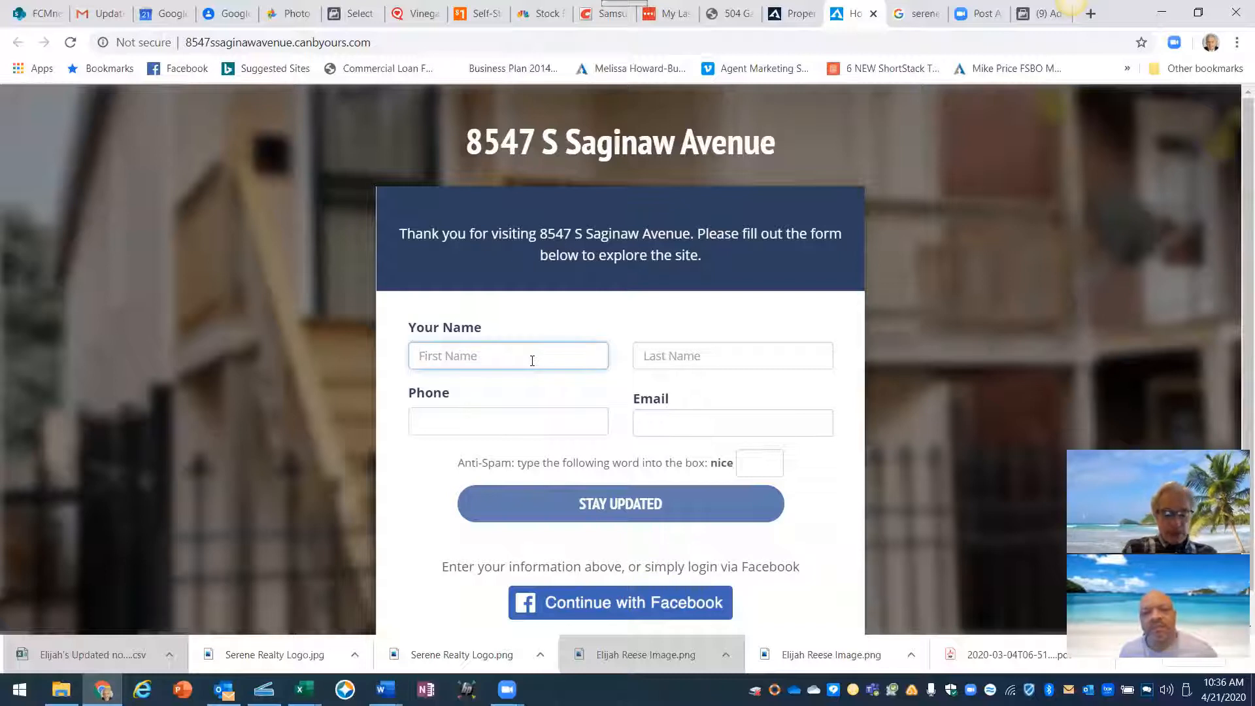
pyautogui.write('gle')
pyautogui.press('BackSpace')
pyautogui.press('BackSpace')
pyautogui.press('BackSpace')
pyautogui.write('gle')
pyautogui.press('BackSpace')
pyautogui.press('BackSpace')
pyautogui.press('BackSpace')
pyautogui.press('Tab')
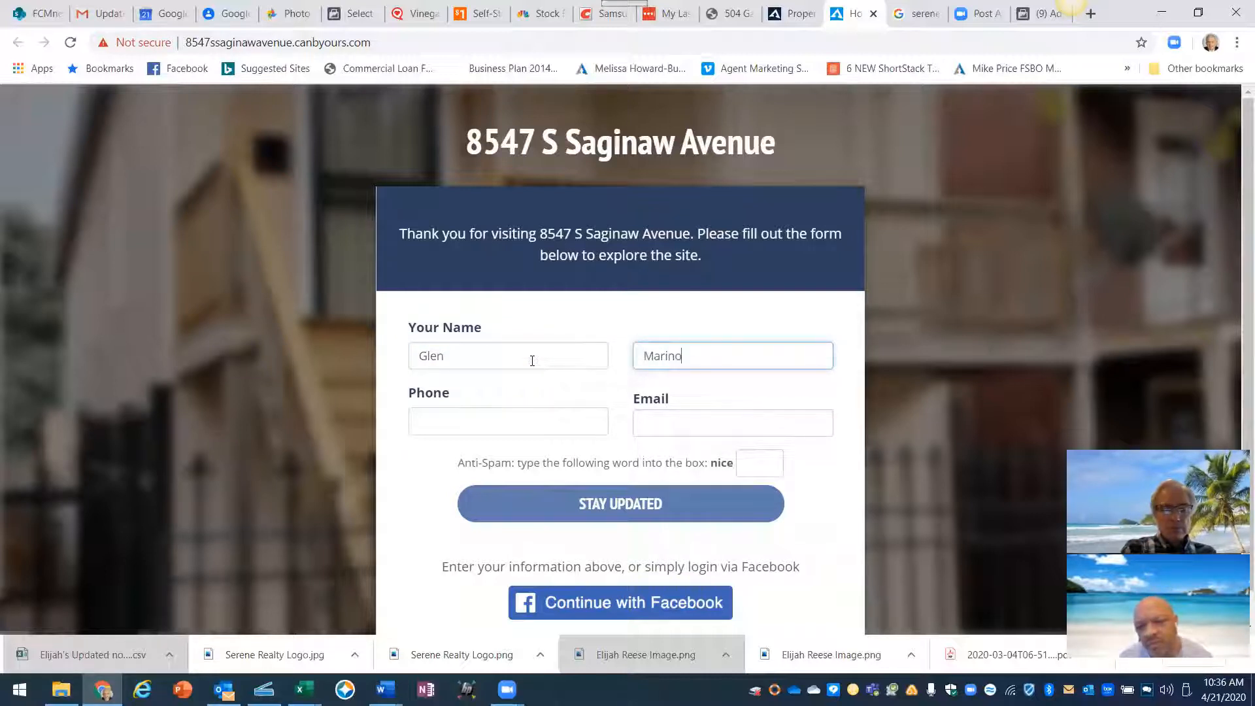
pyautogui.press('Tab')
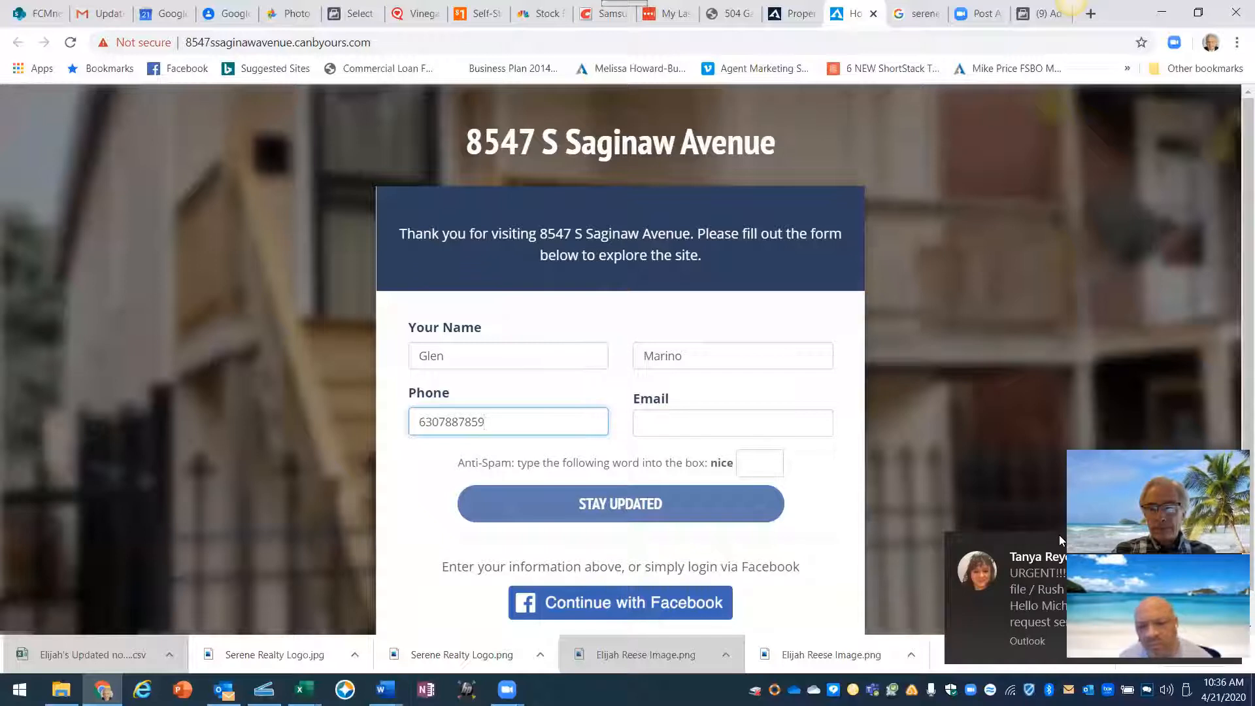
# - Enter the visitor's e-mail and anti-spam word 'nice', then submit with STAY UPDATED
pyautogui.click(764, 432)
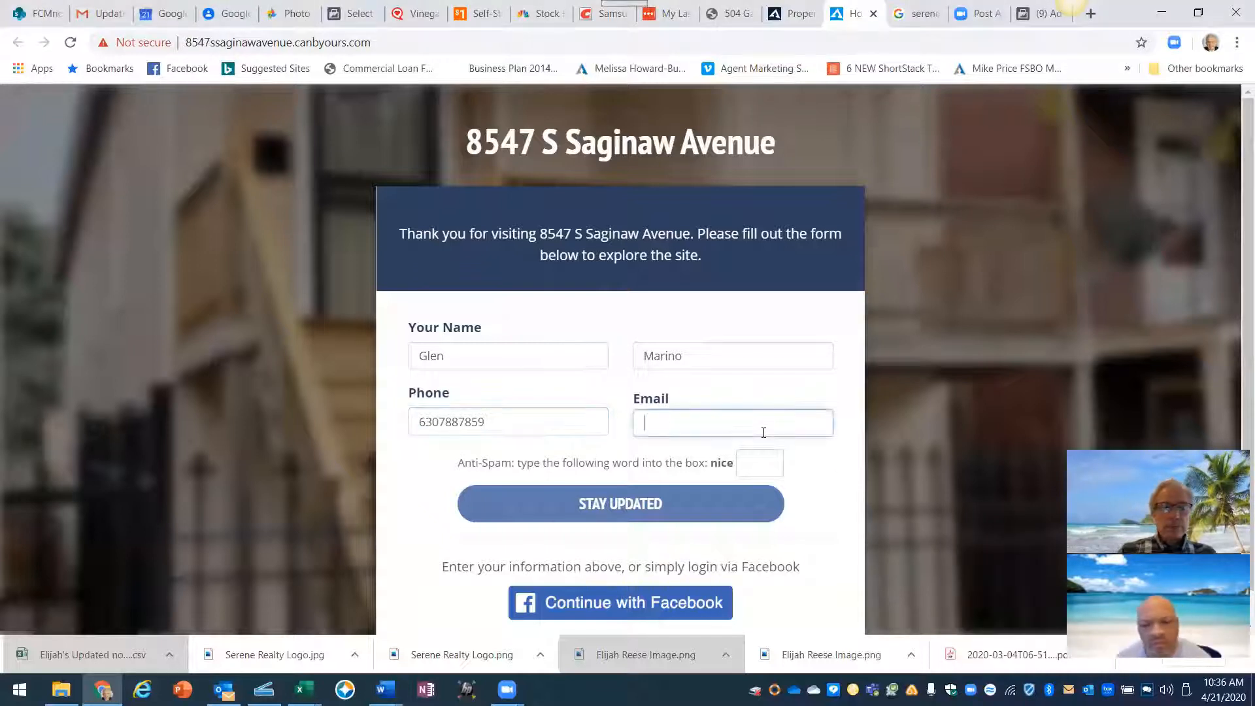
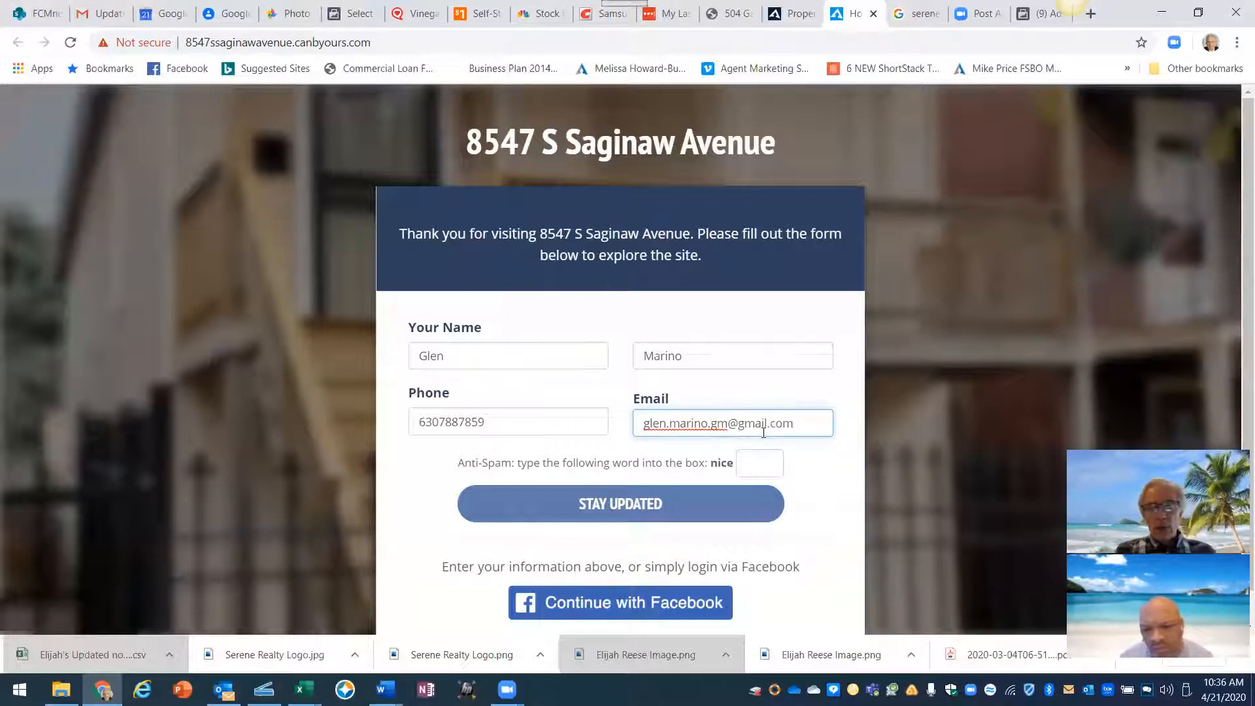
pyautogui.click(754, 462)
pyautogui.write('nice')
pyautogui.click(652, 507)
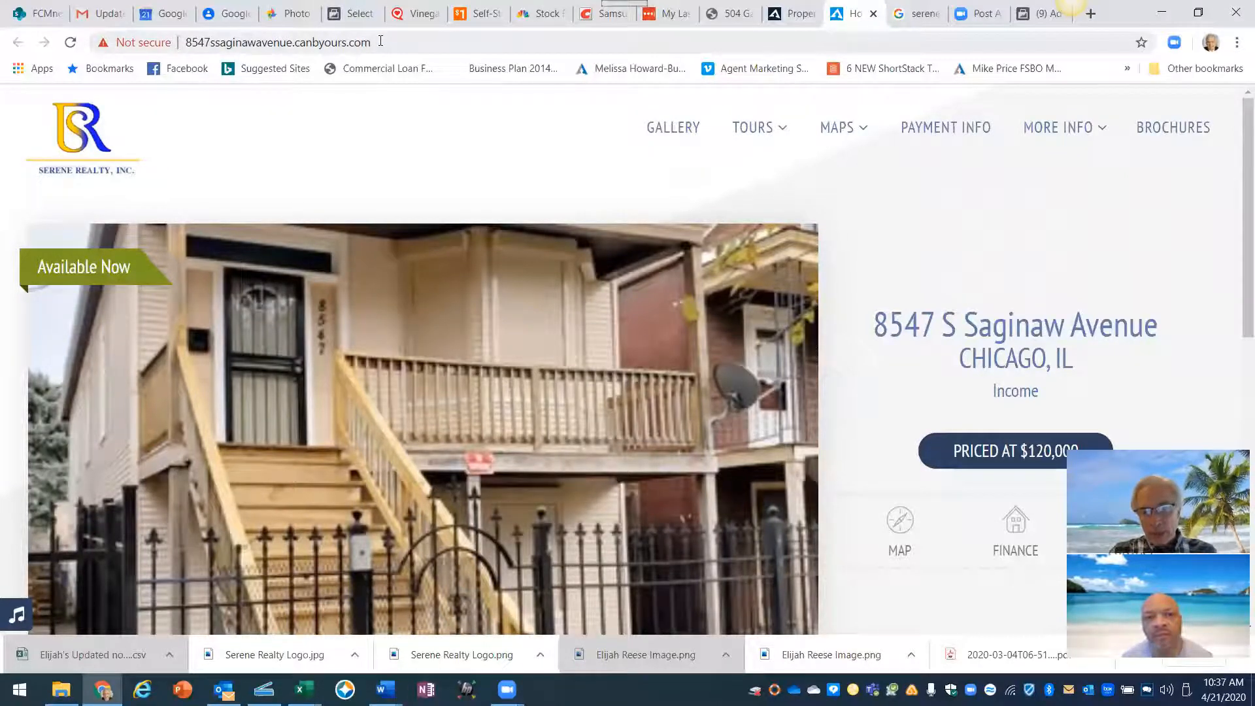
pyautogui.moveTo(378, 43); pyautogui.dragTo(180, 42)
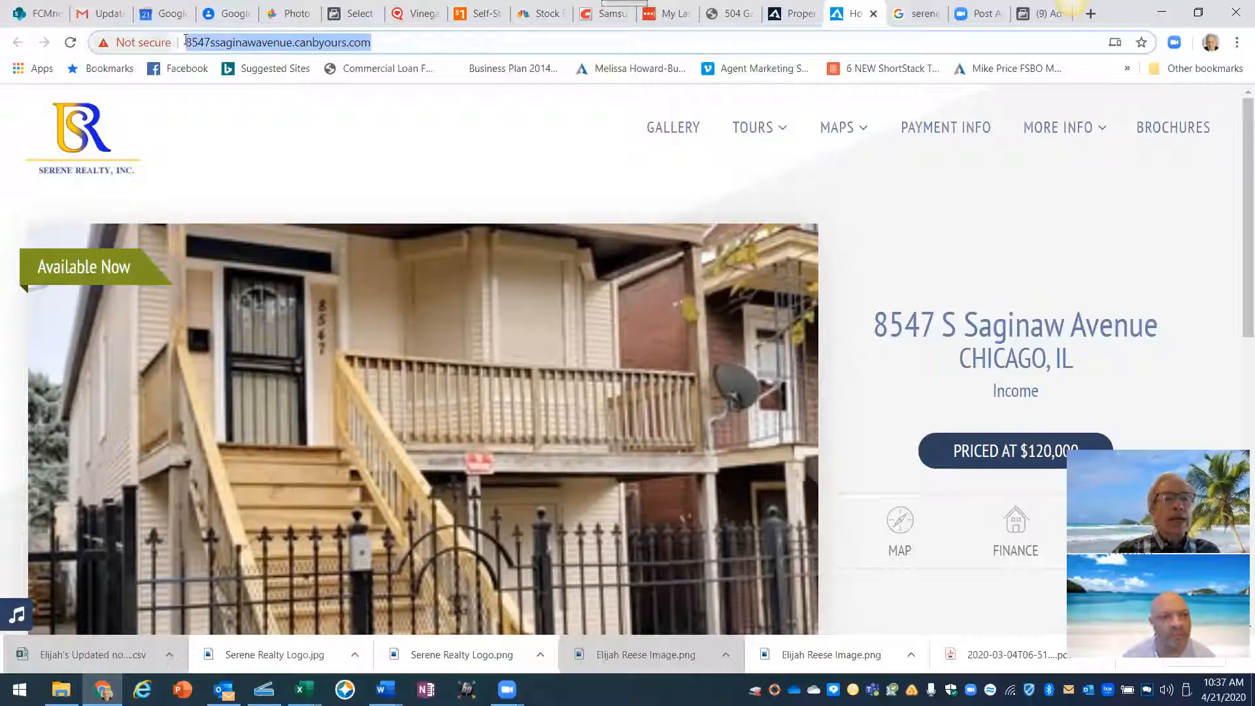
pyautogui.rightClick(254, 44)
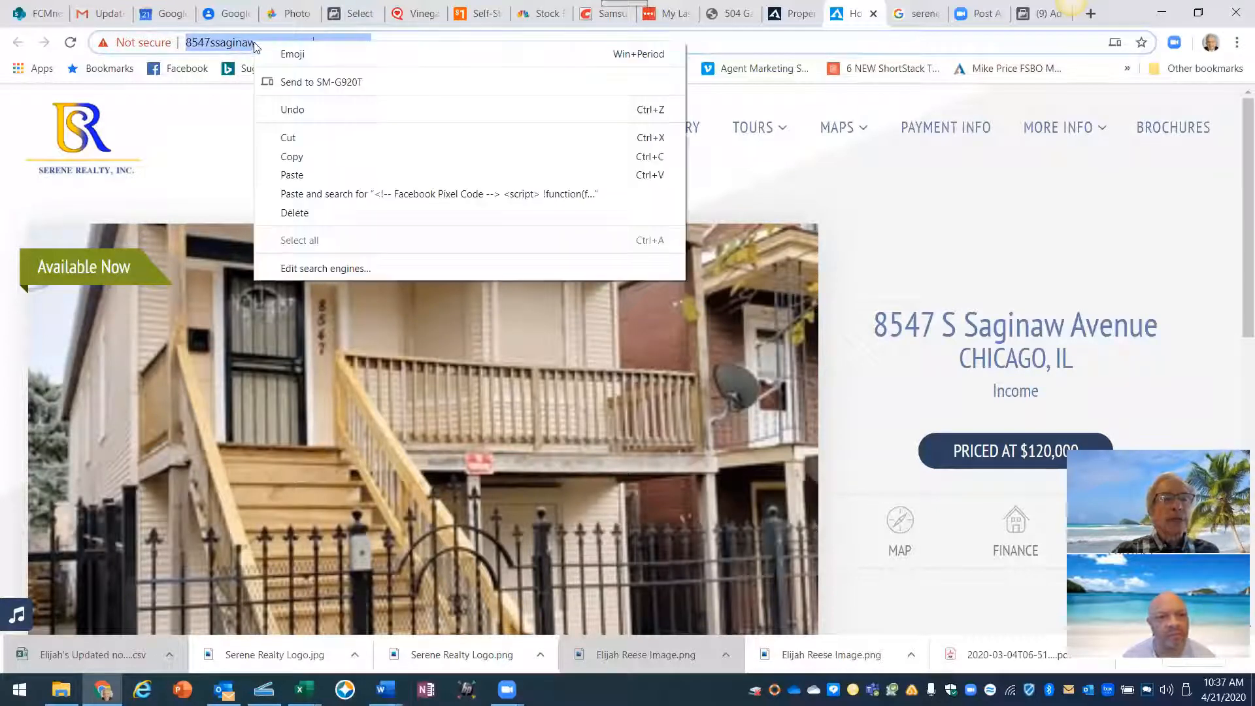
pyautogui.click(293, 157)
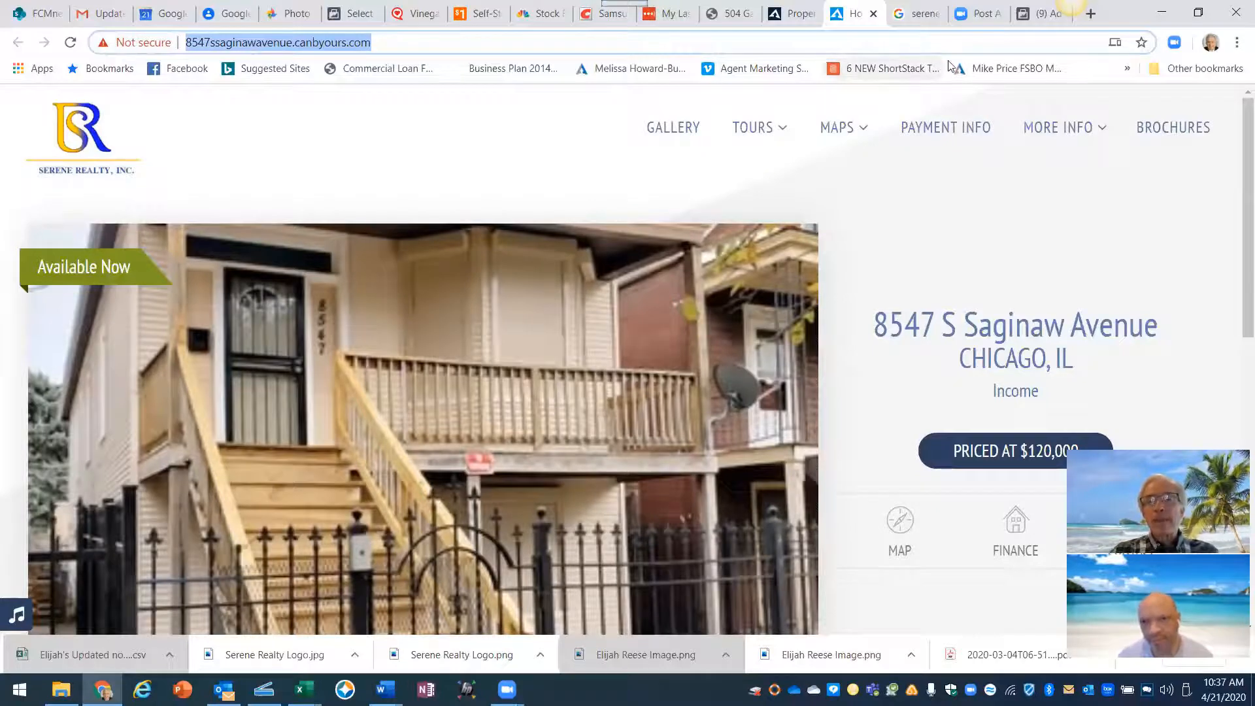
pyautogui.click(1028, 14)
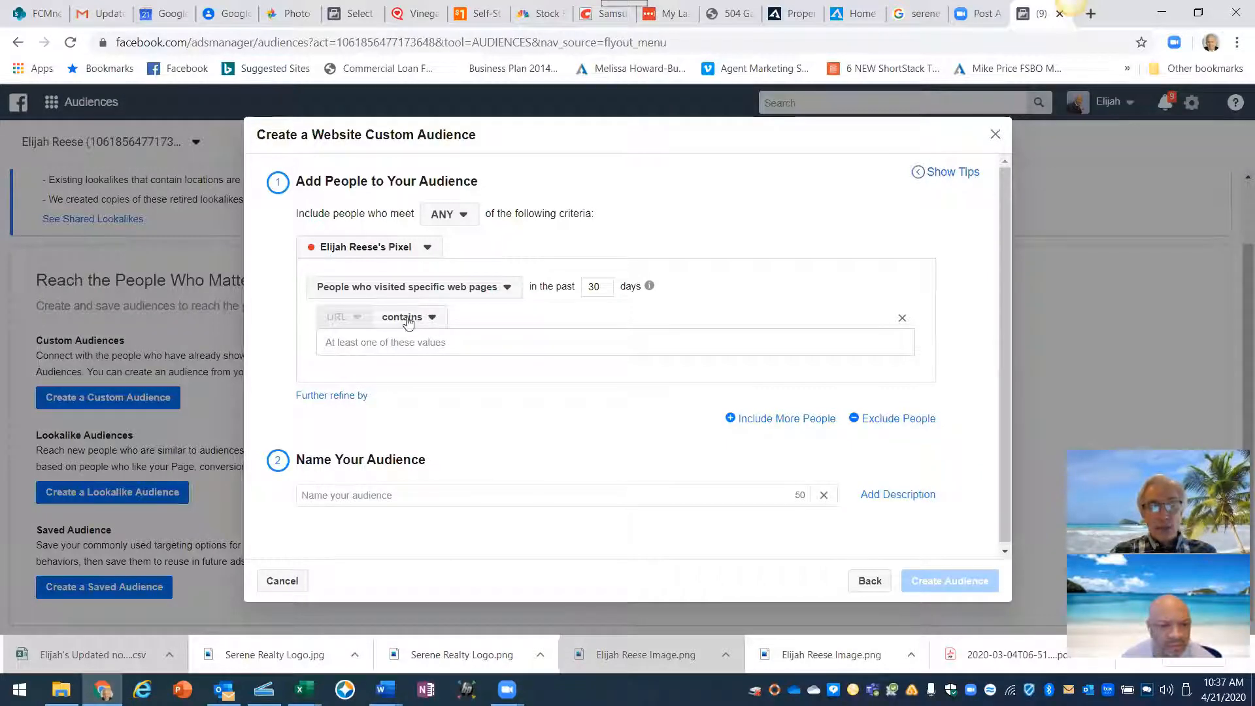
pyautogui.rightClick(356, 339)
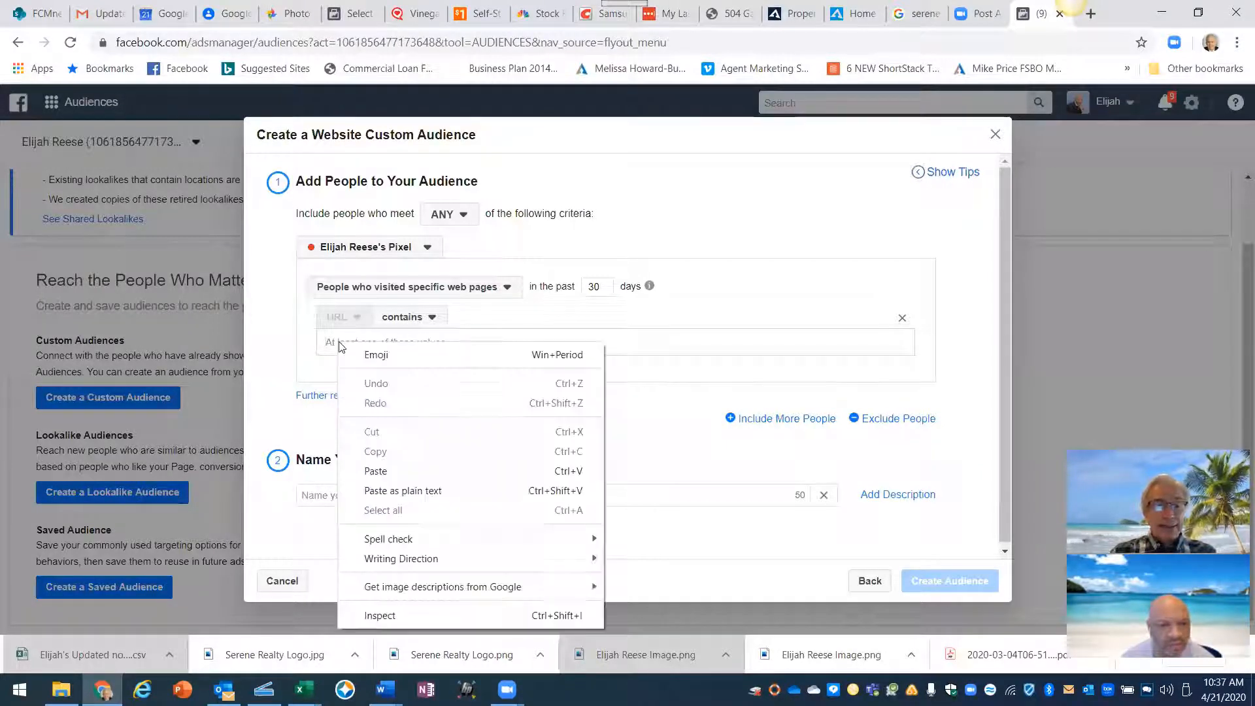
pyautogui.click(378, 466)
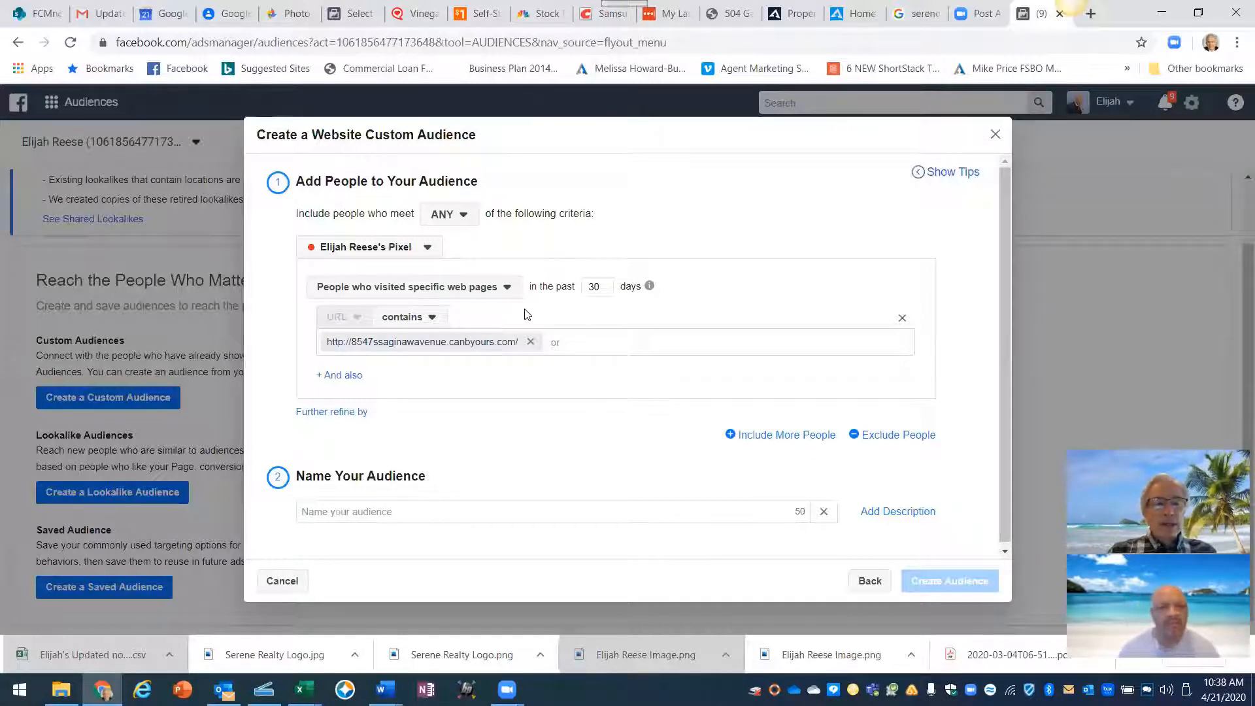
# - Change the 'in the past' window from 30 to 180 days
pyautogui.click(604, 286)
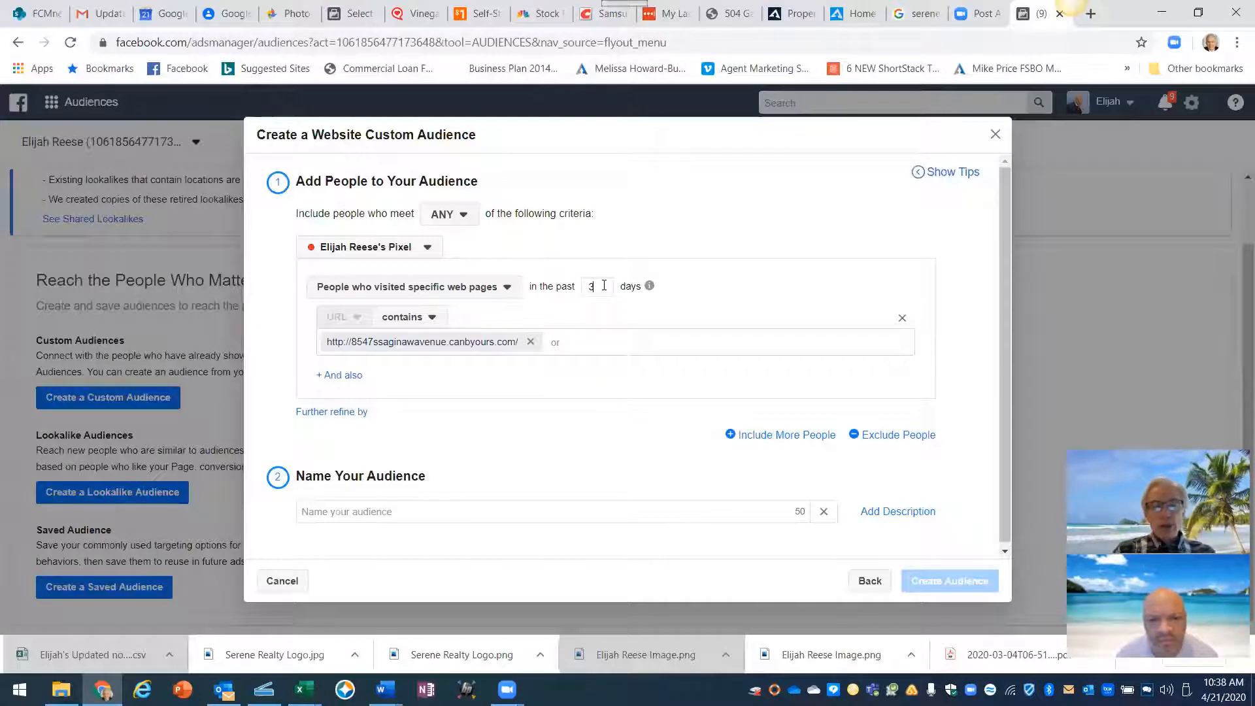
pyautogui.press('BackSpace')
pyautogui.press('BackSpace')
pyautogui.write('180')
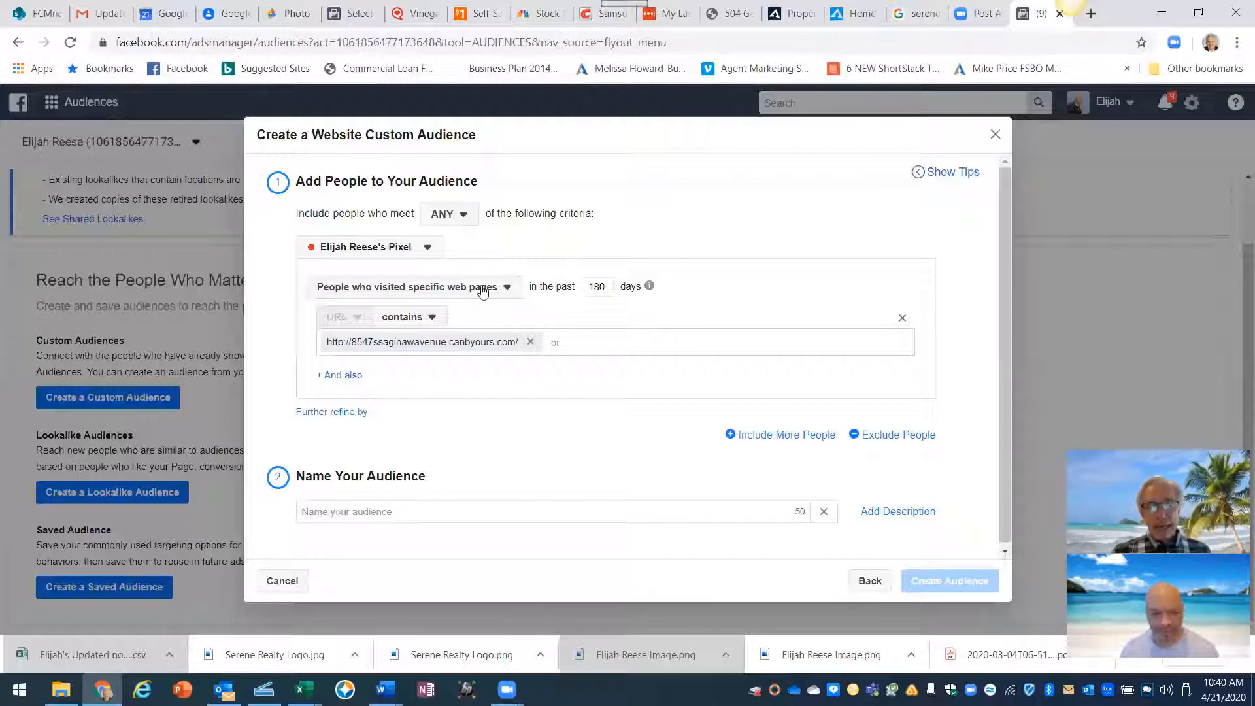
pyautogui.moveTo(435, 481); pyautogui.dragTo(291, 489)
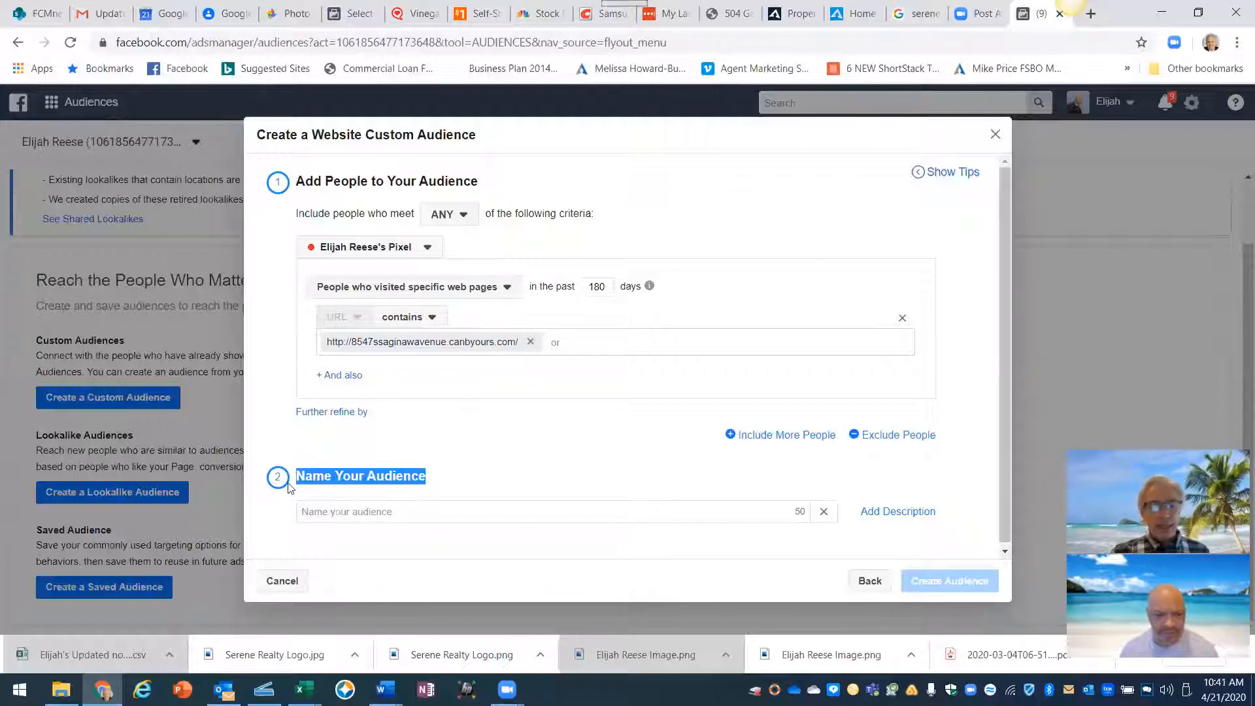
pyautogui.click(361, 512)
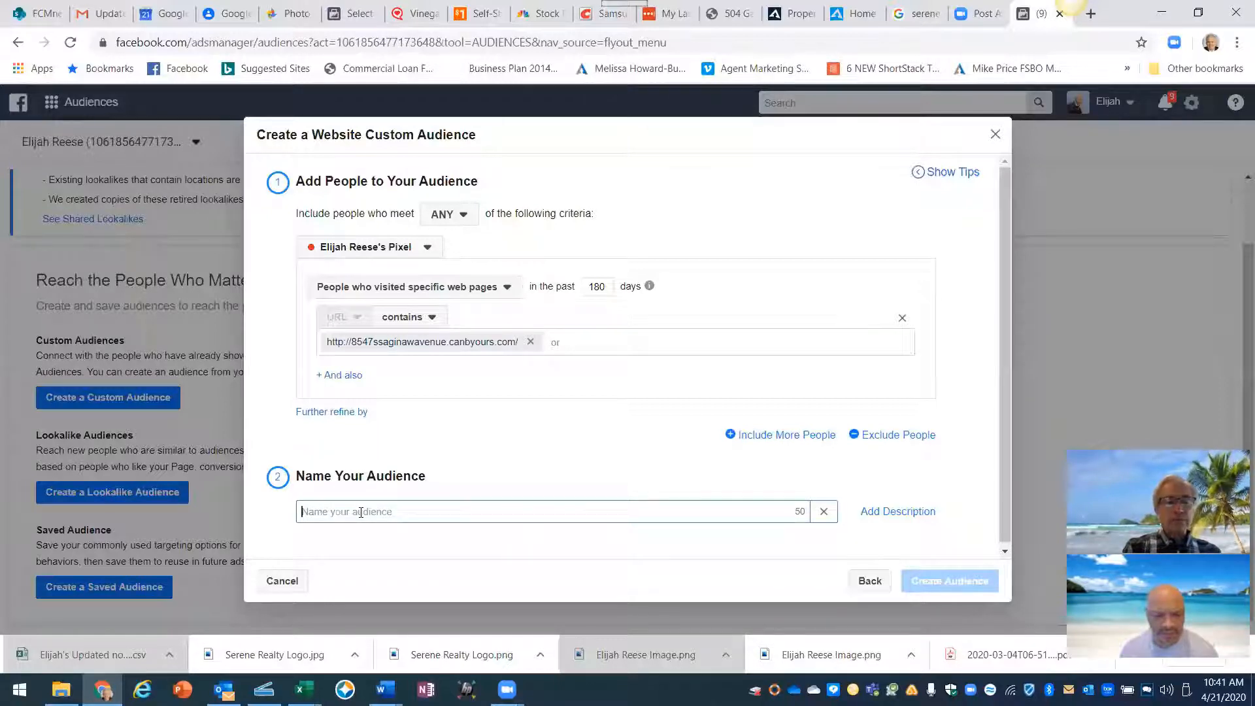
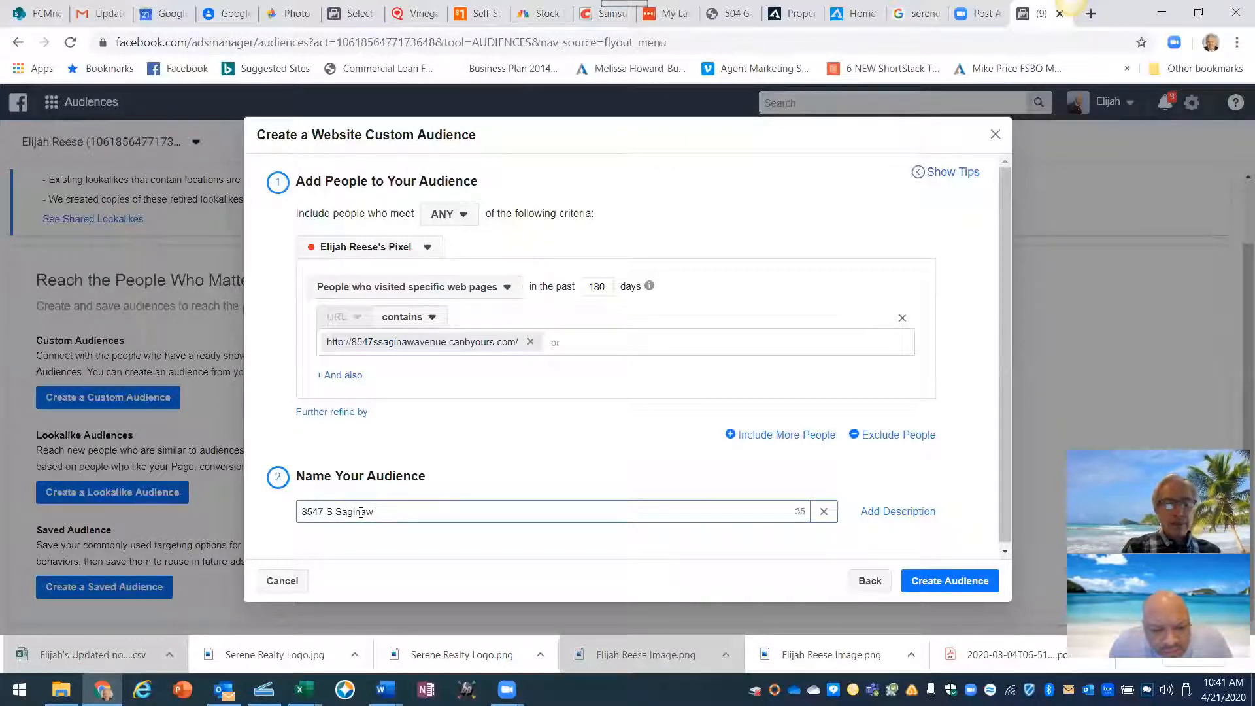
pyautogui.write(' P')
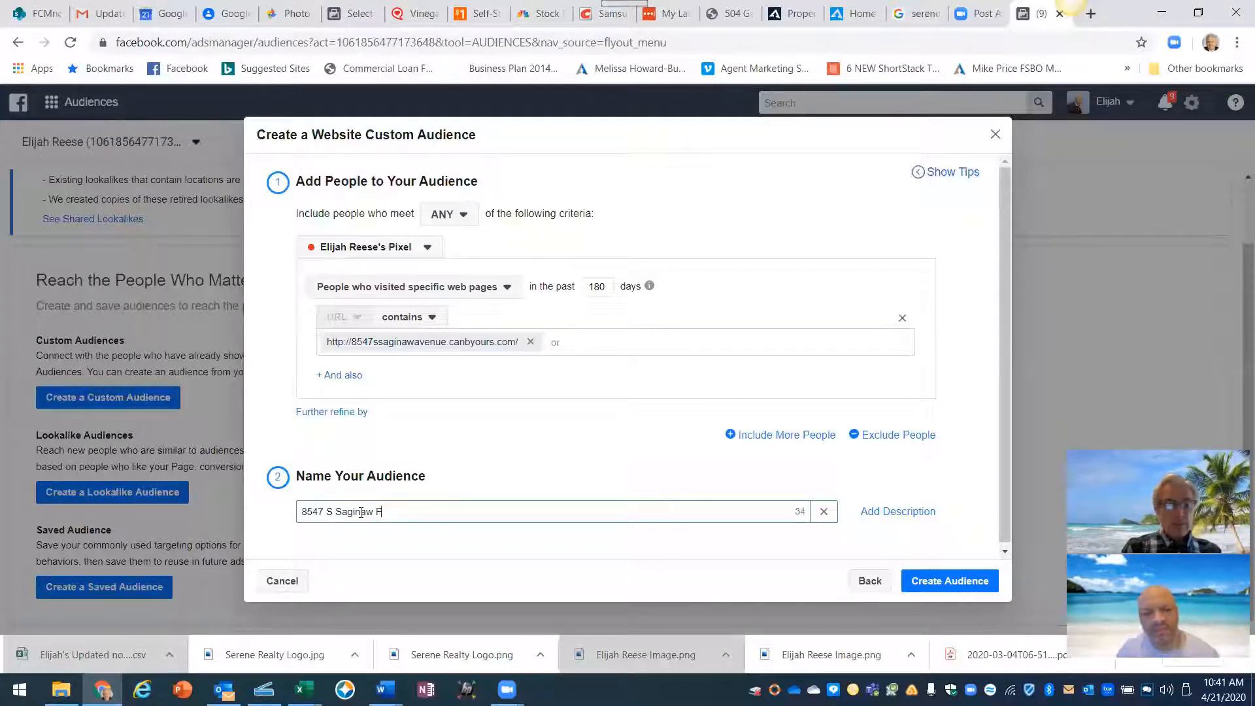
pyautogui.write('roperty W')
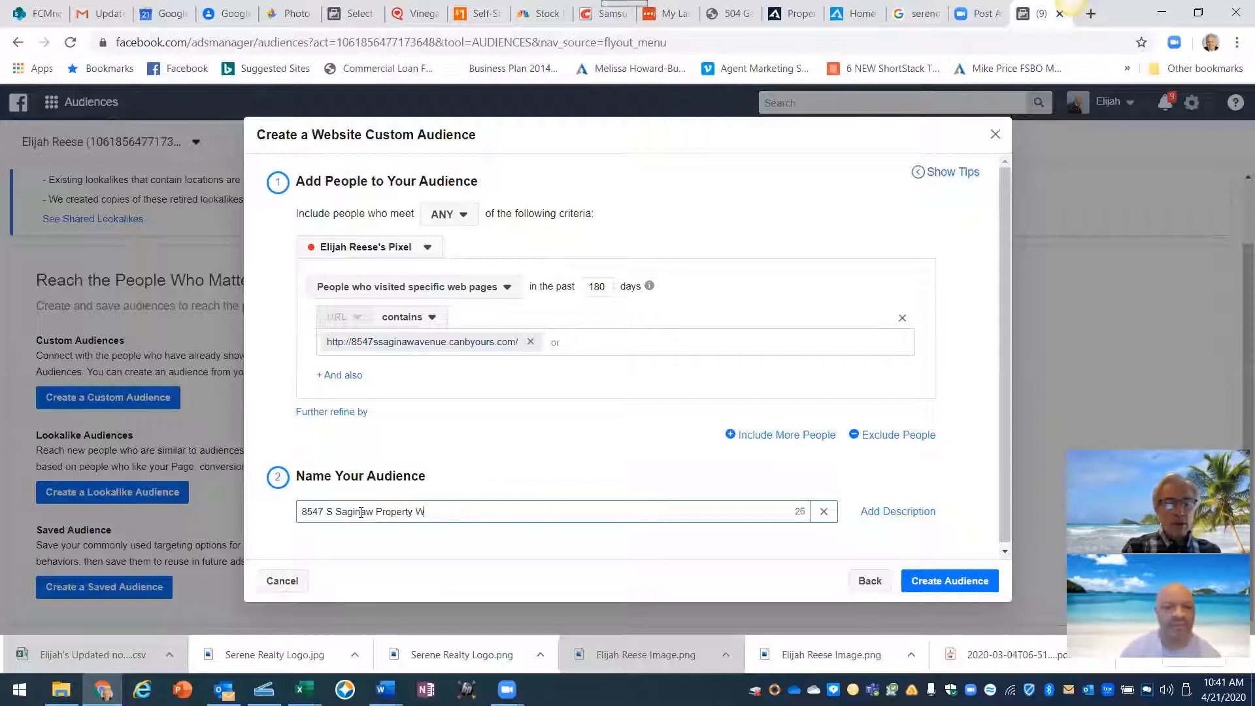
pyautogui.write('ebsite Visits')
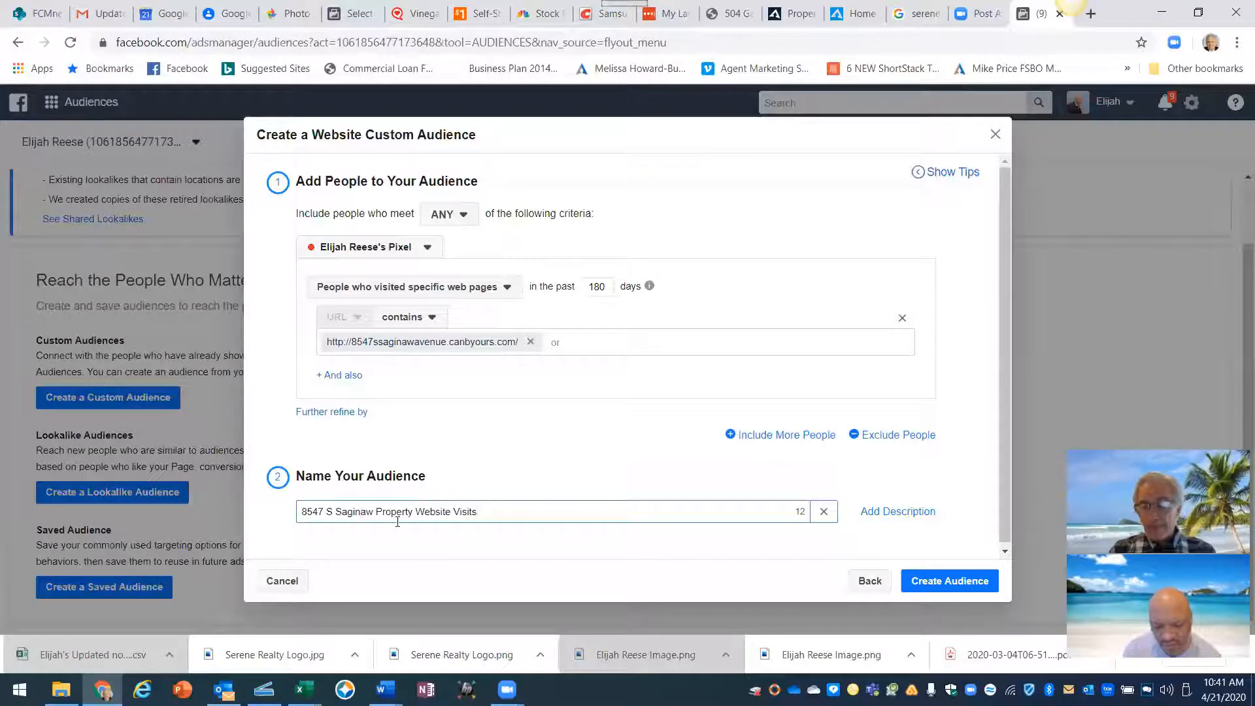
pyautogui.click(948, 582)
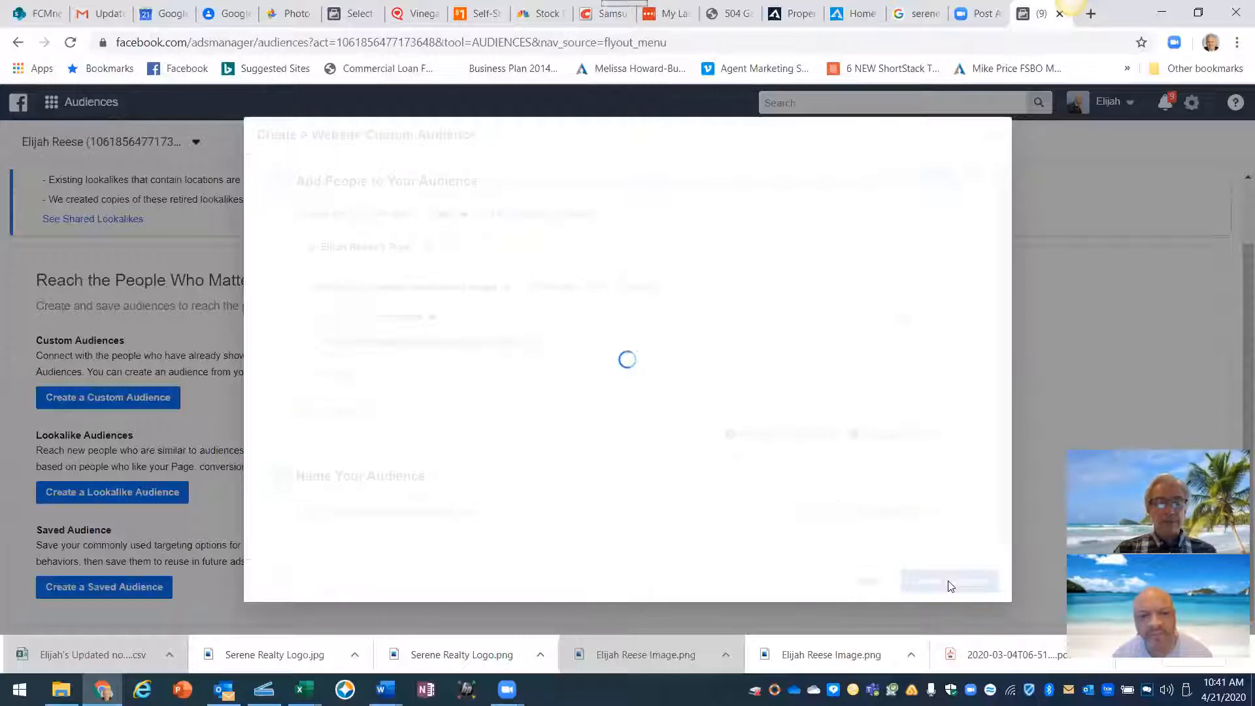
pyautogui.press('Escape')
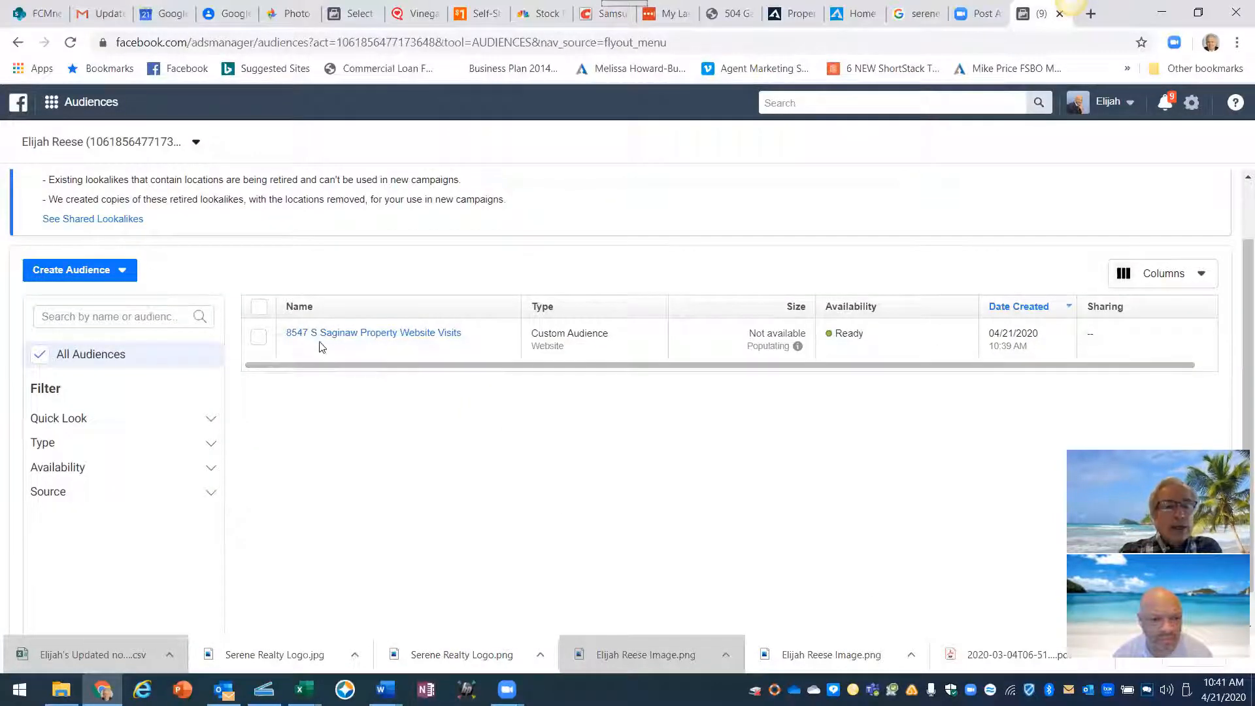
pyautogui.moveTo(295, 344)
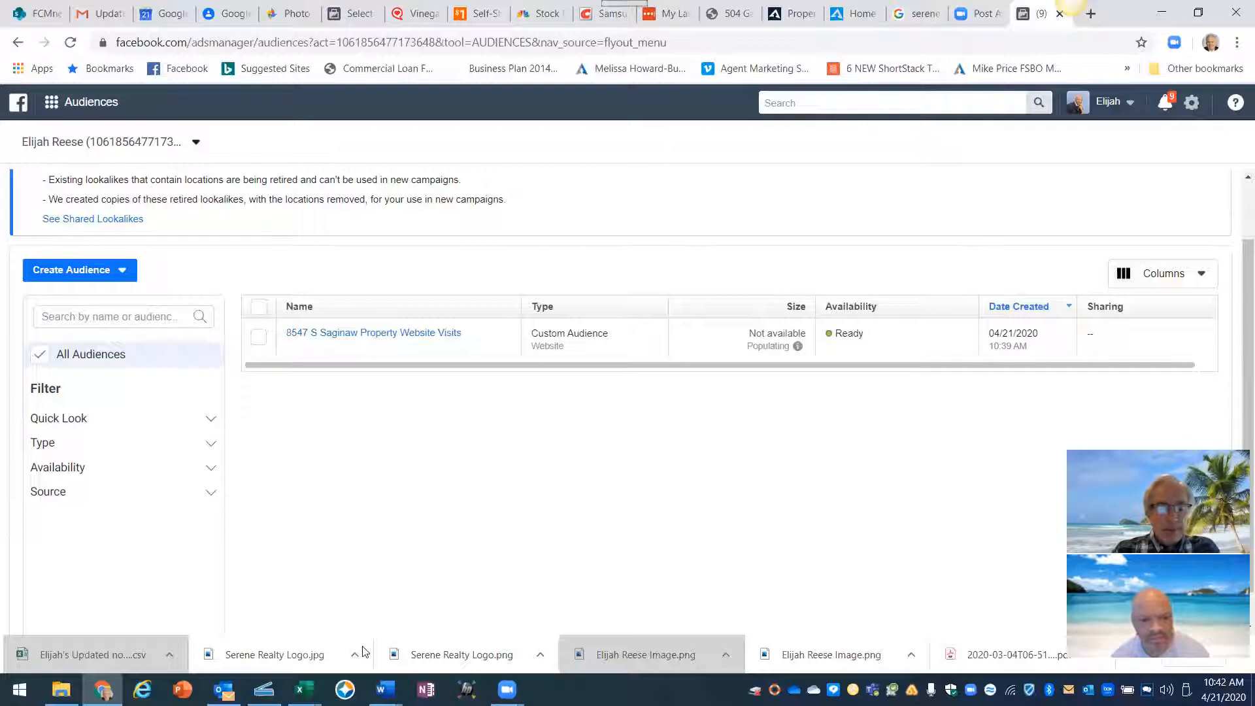
# - Bring the Word document 'Facebook Posting and Ad Steps To Get Leads' forward at Step 3, Create Custom Audience
pyautogui.moveTo(386, 690)
pyautogui.click(474, 608)
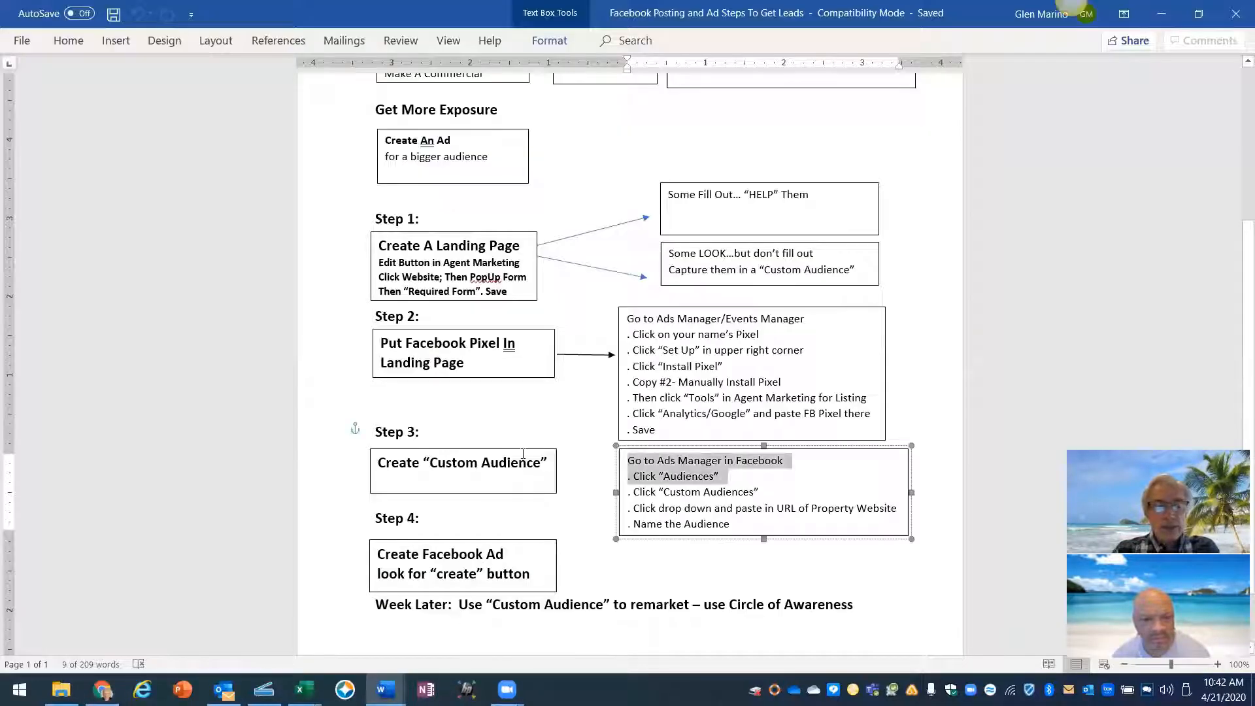
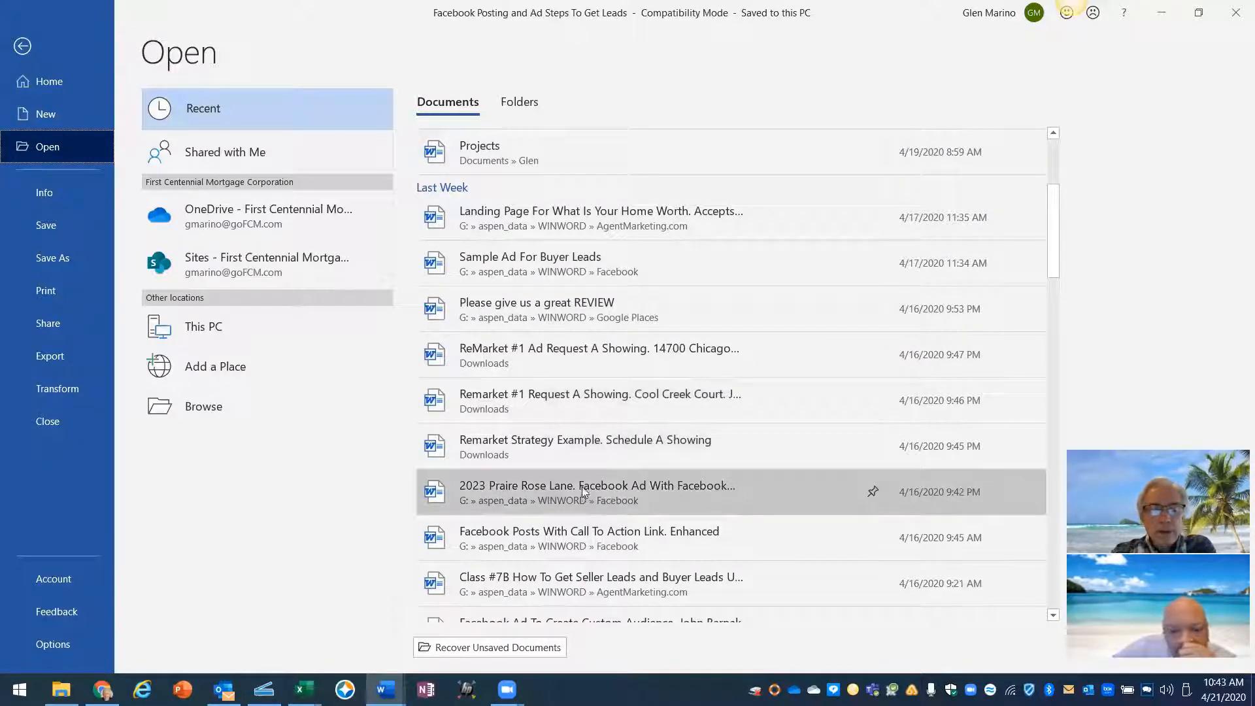
pyautogui.press('Escape')
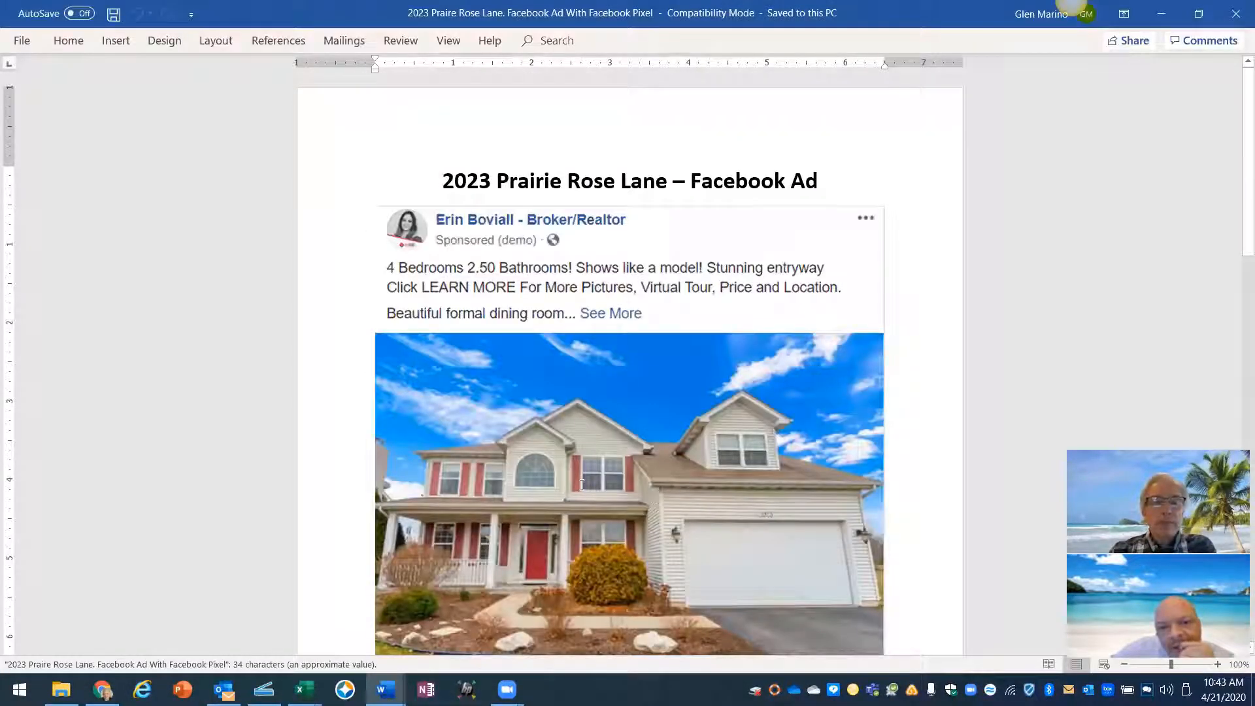
pyautogui.scroll(-7, 582, 484)
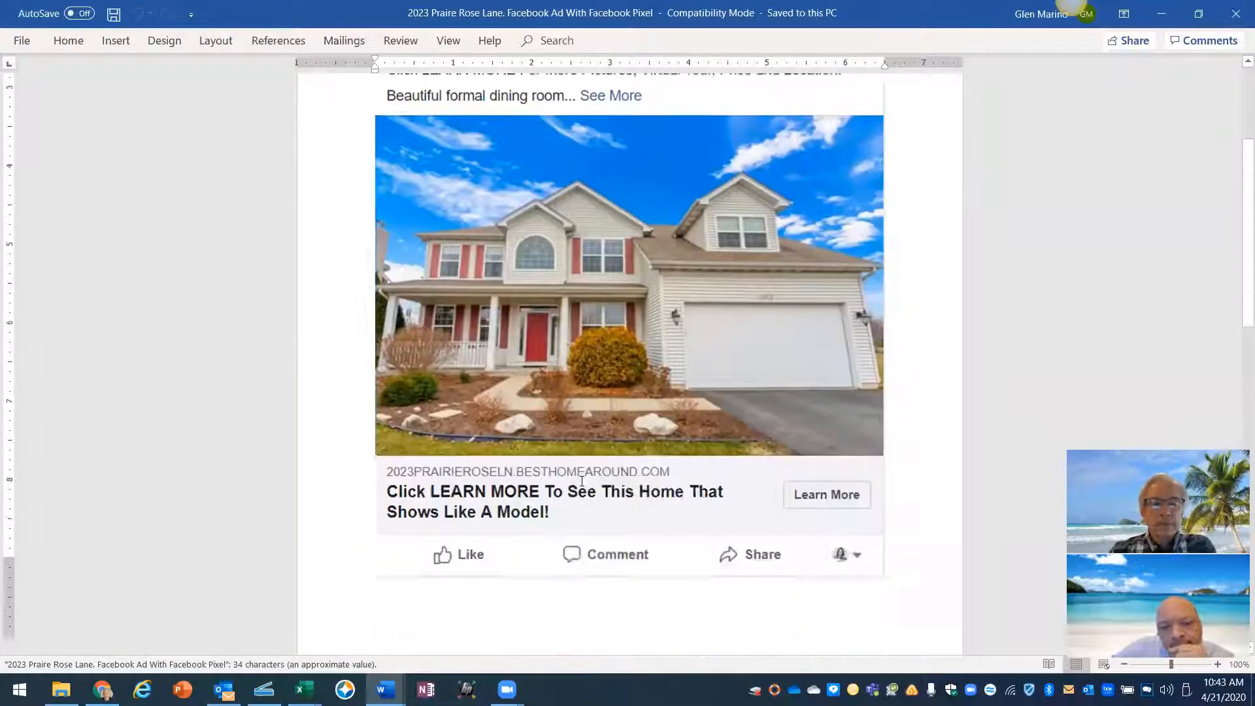
pyautogui.scroll(-6, 580, 480)
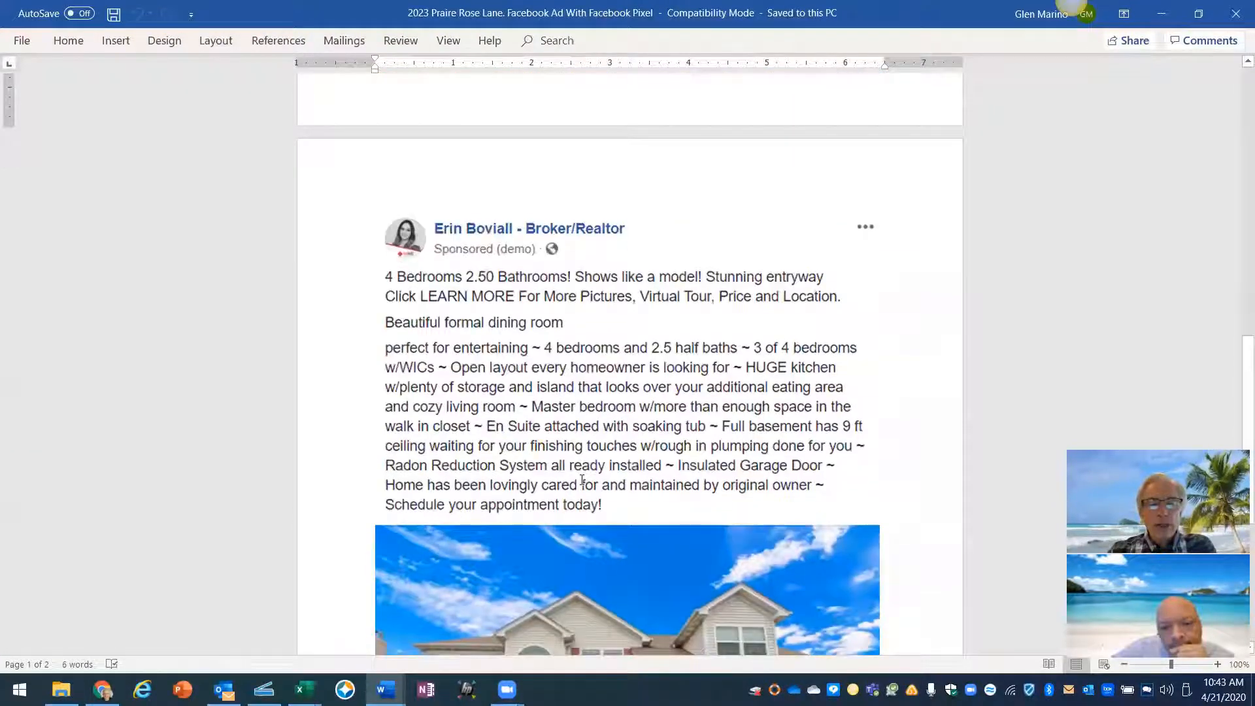
pyautogui.scroll(4, 582, 479)
pyautogui.scroll(8, 581, 480)
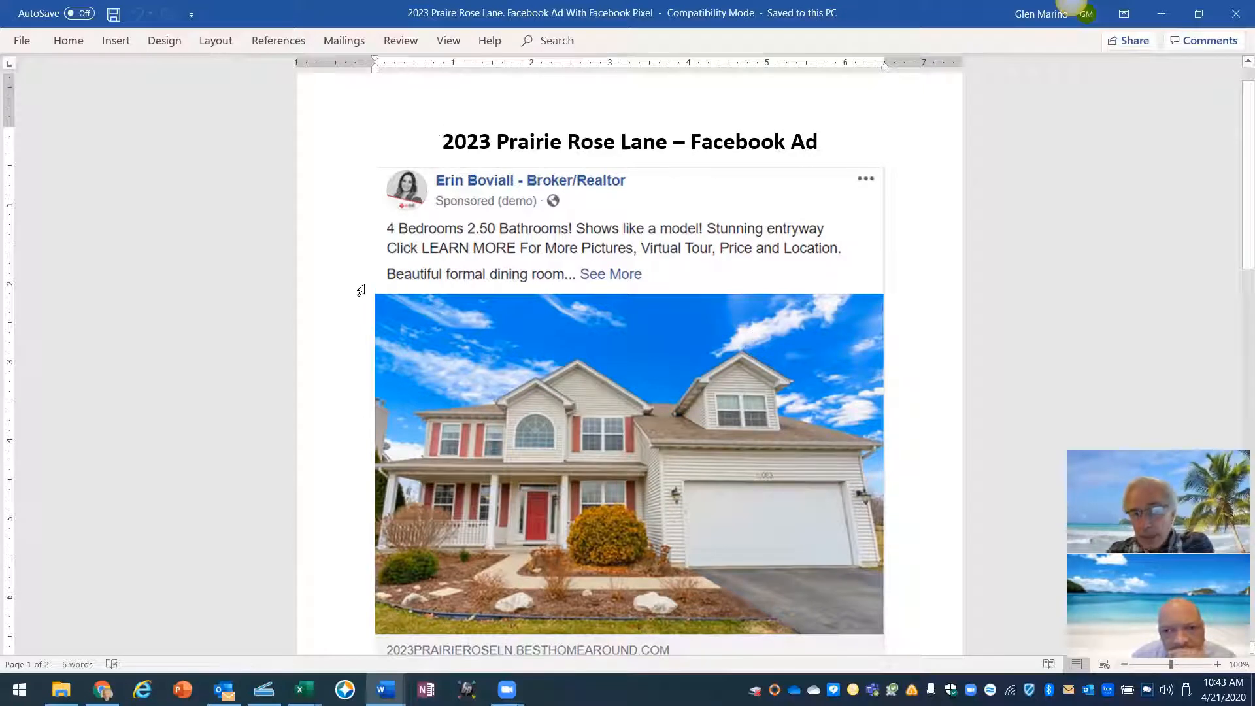
# - Select the ad's house photo and its line, then deselect it and scroll back up
pyautogui.click(385, 229)
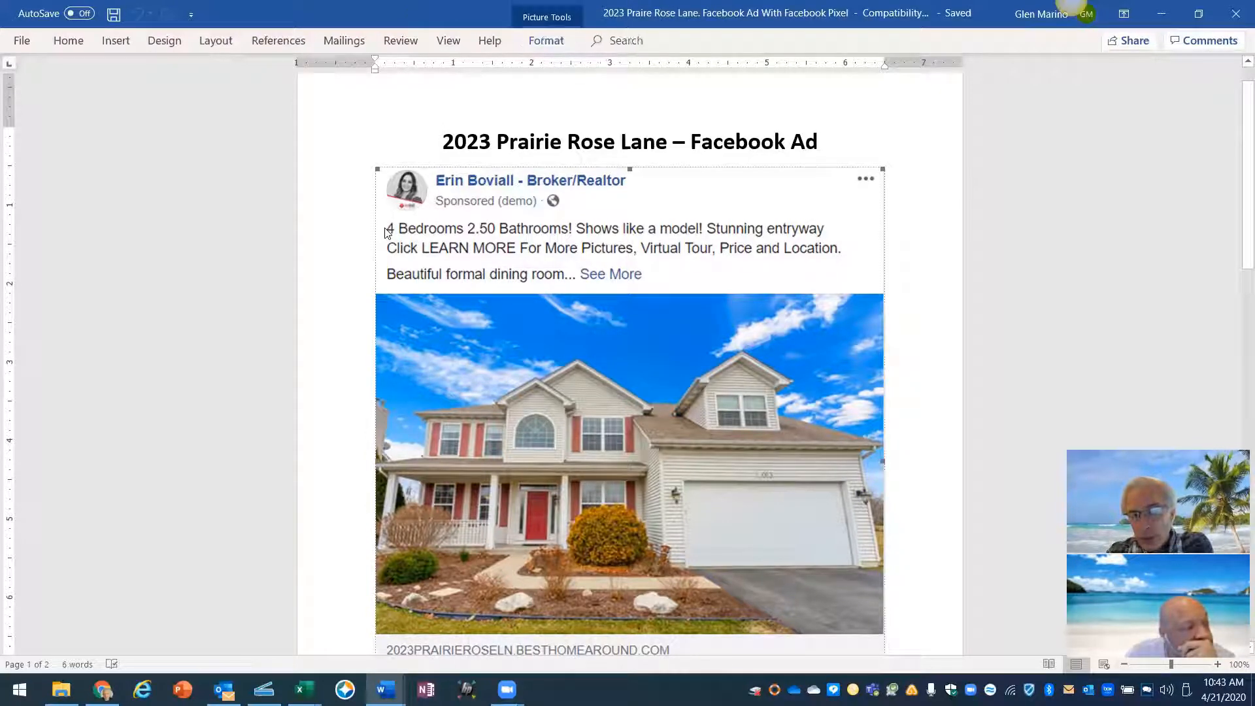
pyautogui.click(341, 245)
pyautogui.click(904, 275)
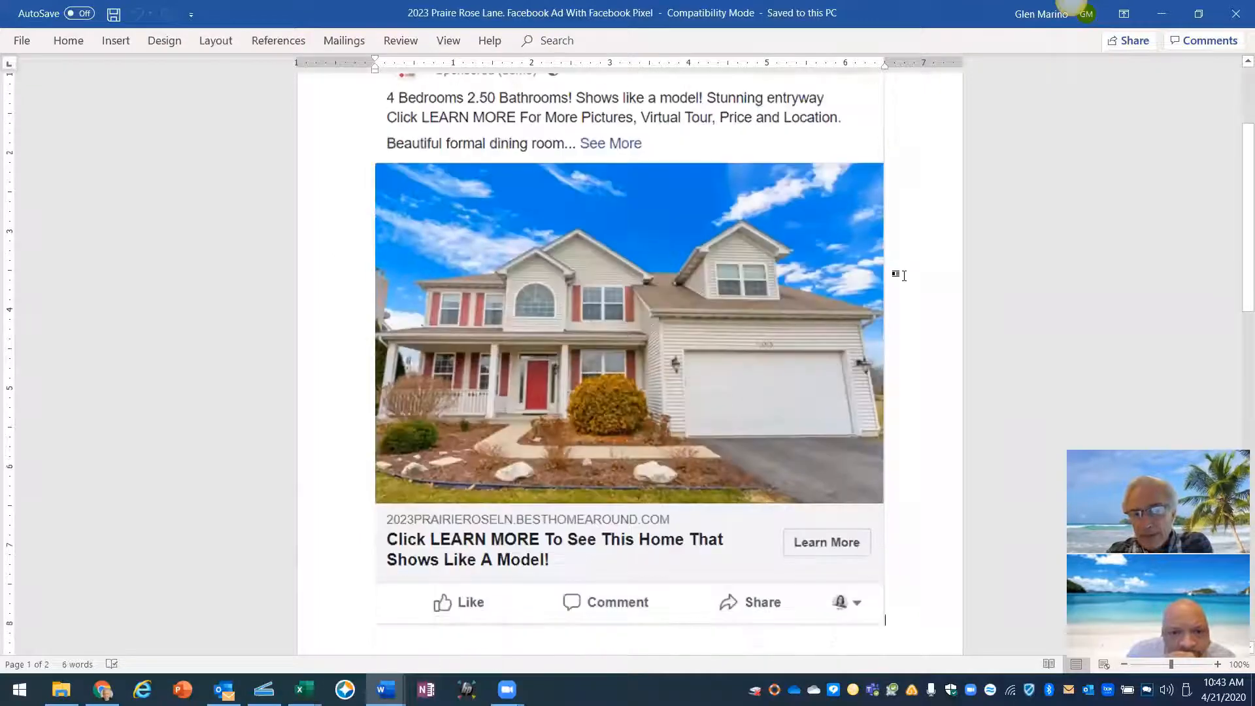
pyautogui.scroll(2, 832, 321)
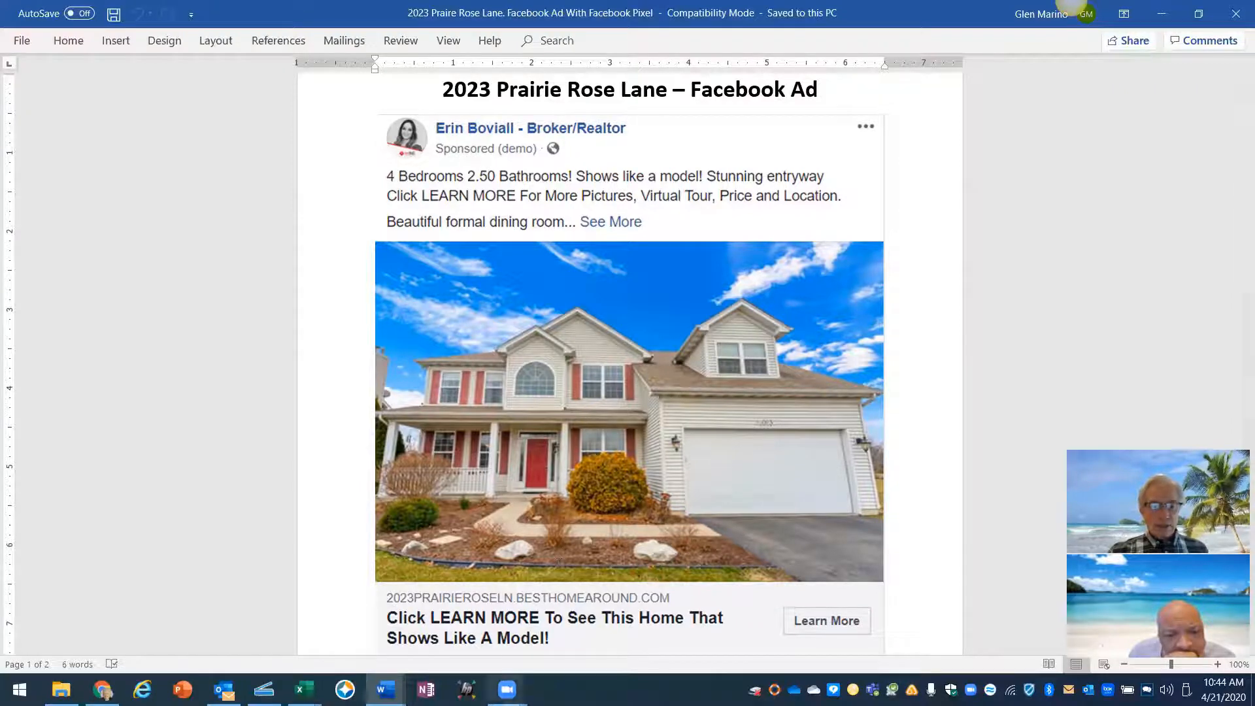
# - In Chrome's Business Manager, switch to the personal ad account and return to the home page
pyautogui.moveTo(385, 690)
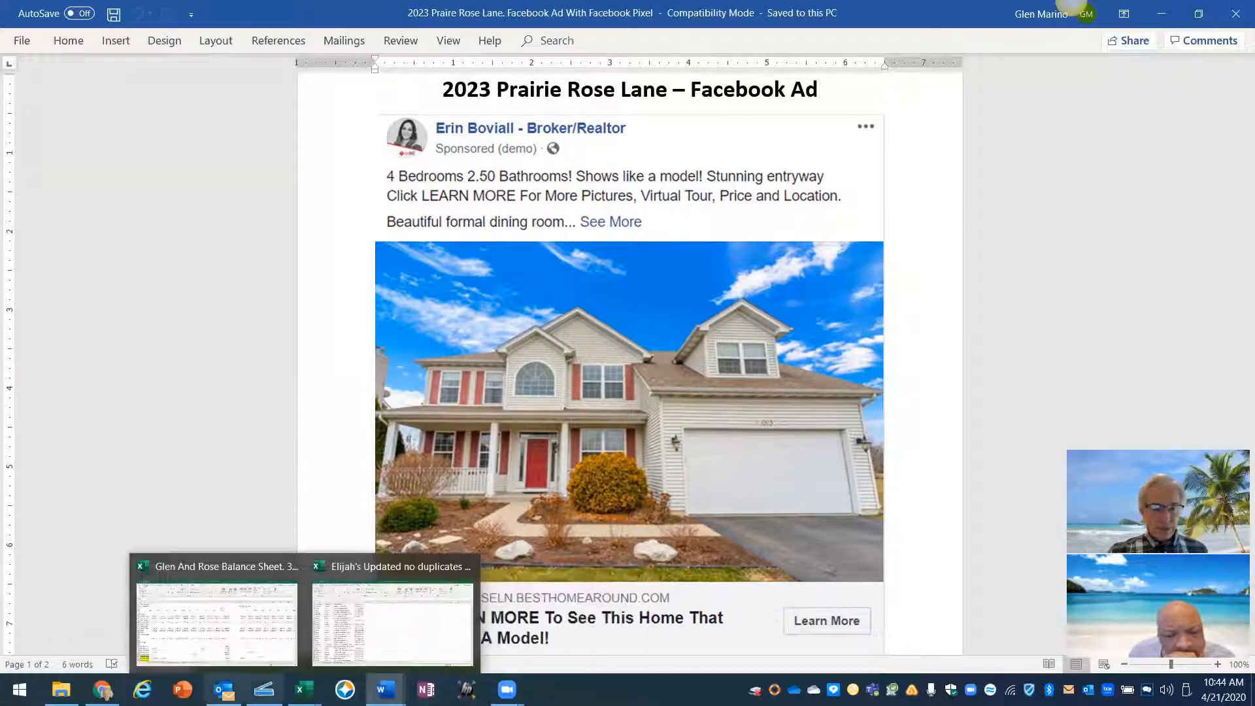
pyautogui.click(103, 690)
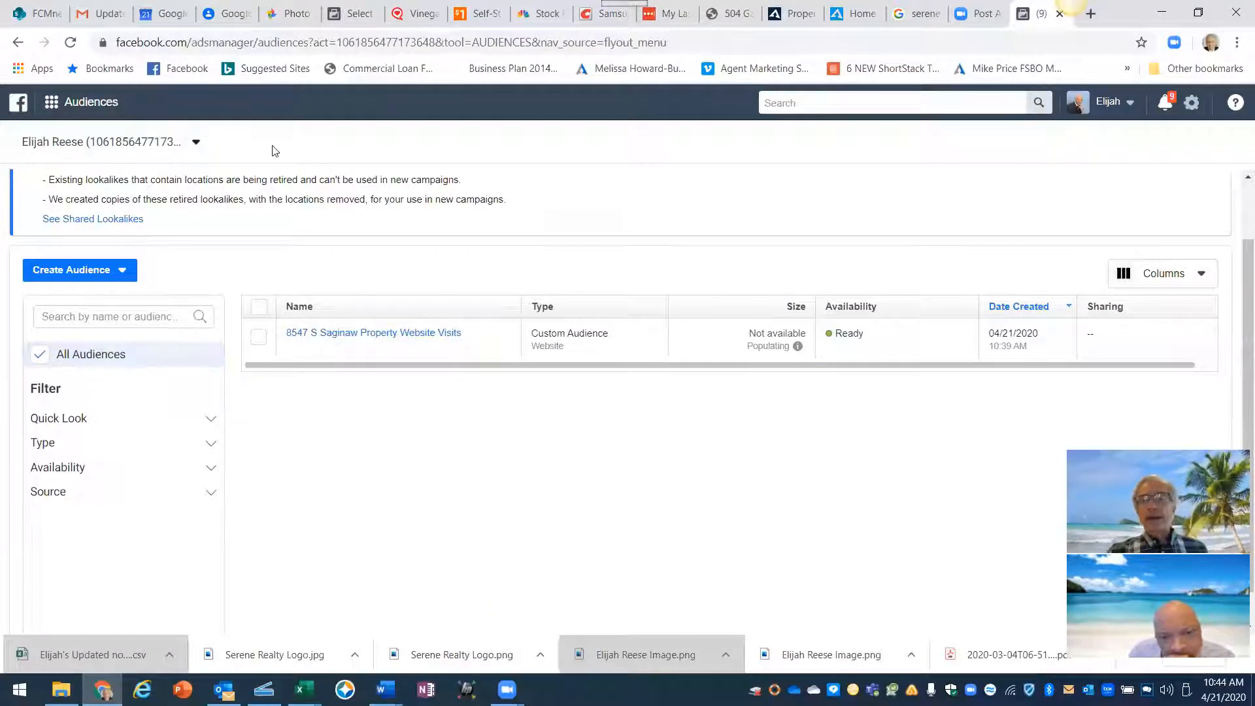
pyautogui.click(19, 107)
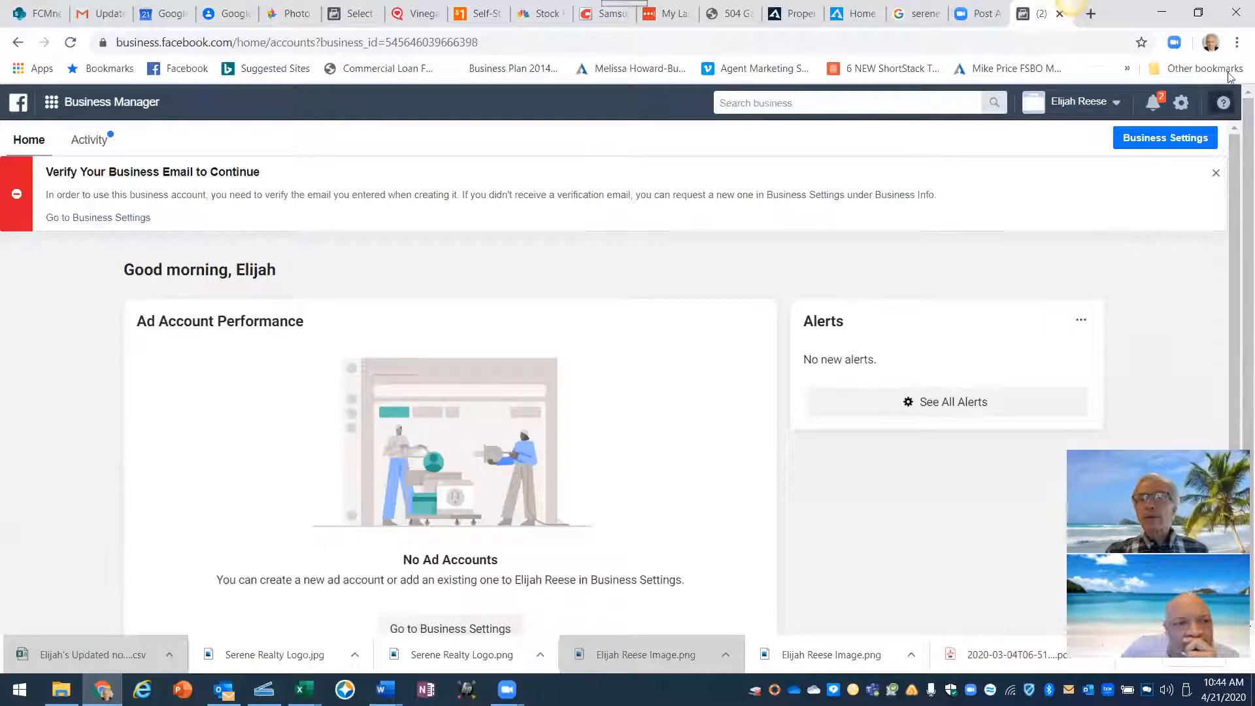
pyautogui.click(1075, 103)
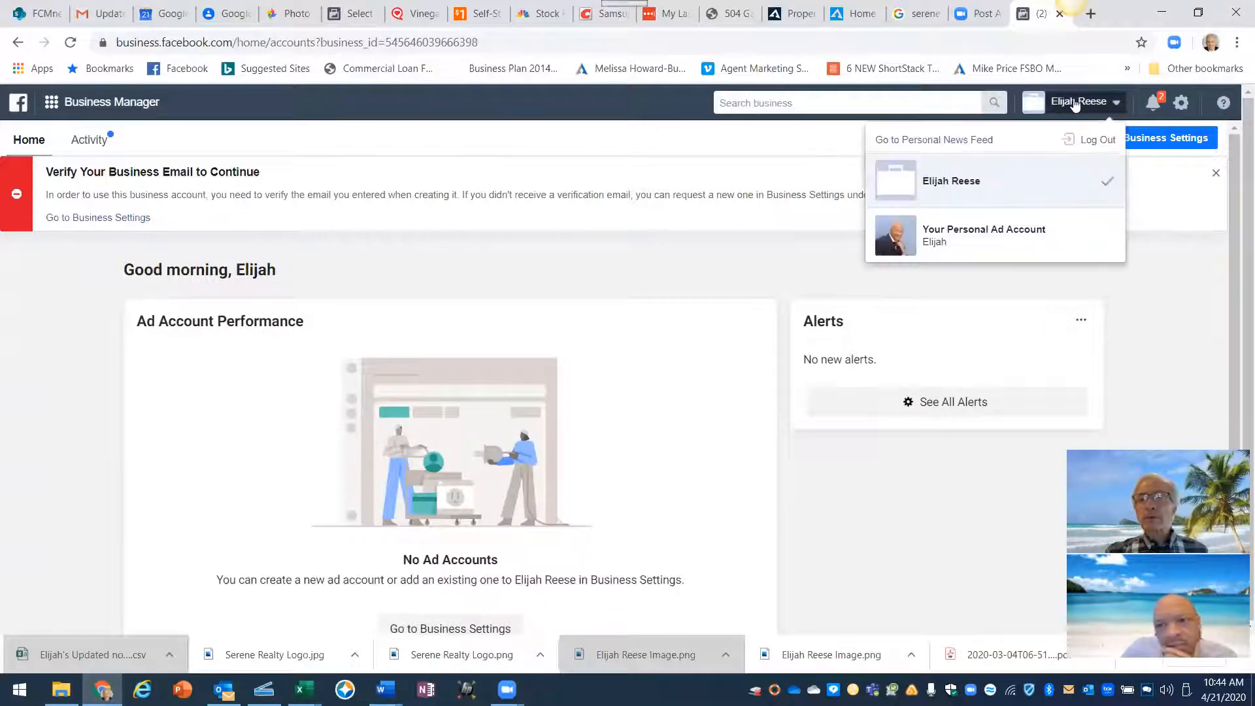
pyautogui.click(965, 231)
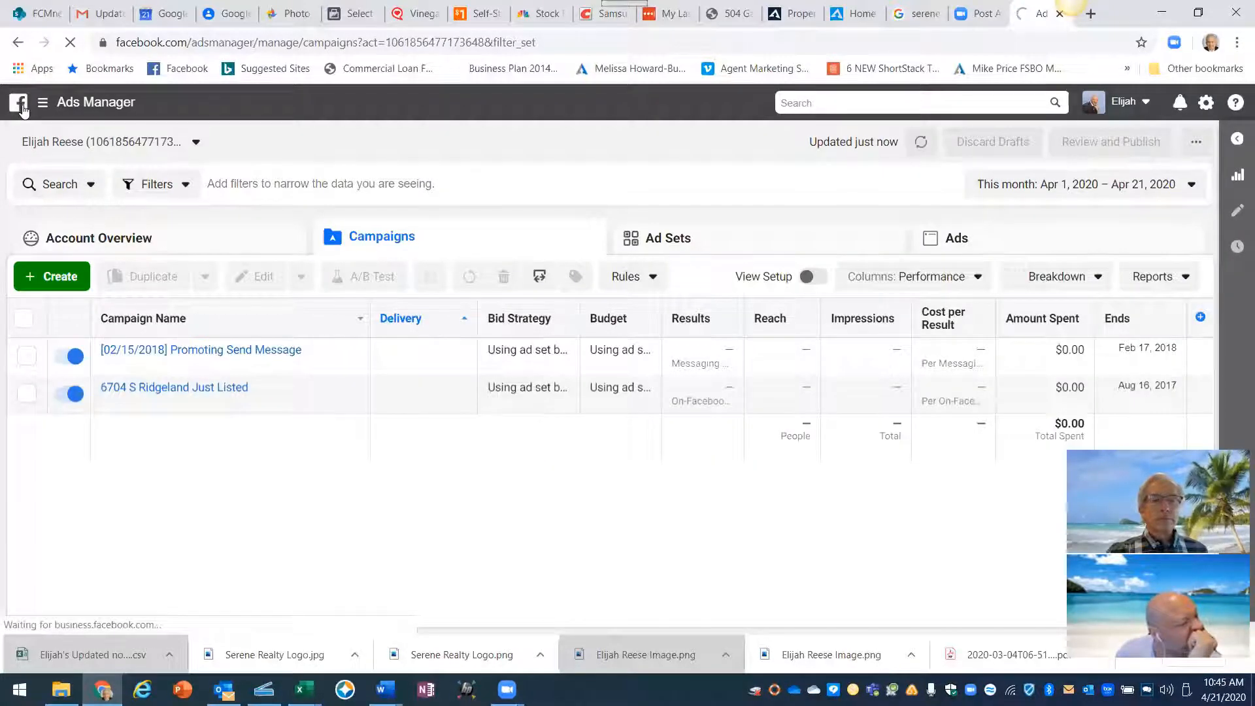
pyautogui.click(18, 102)
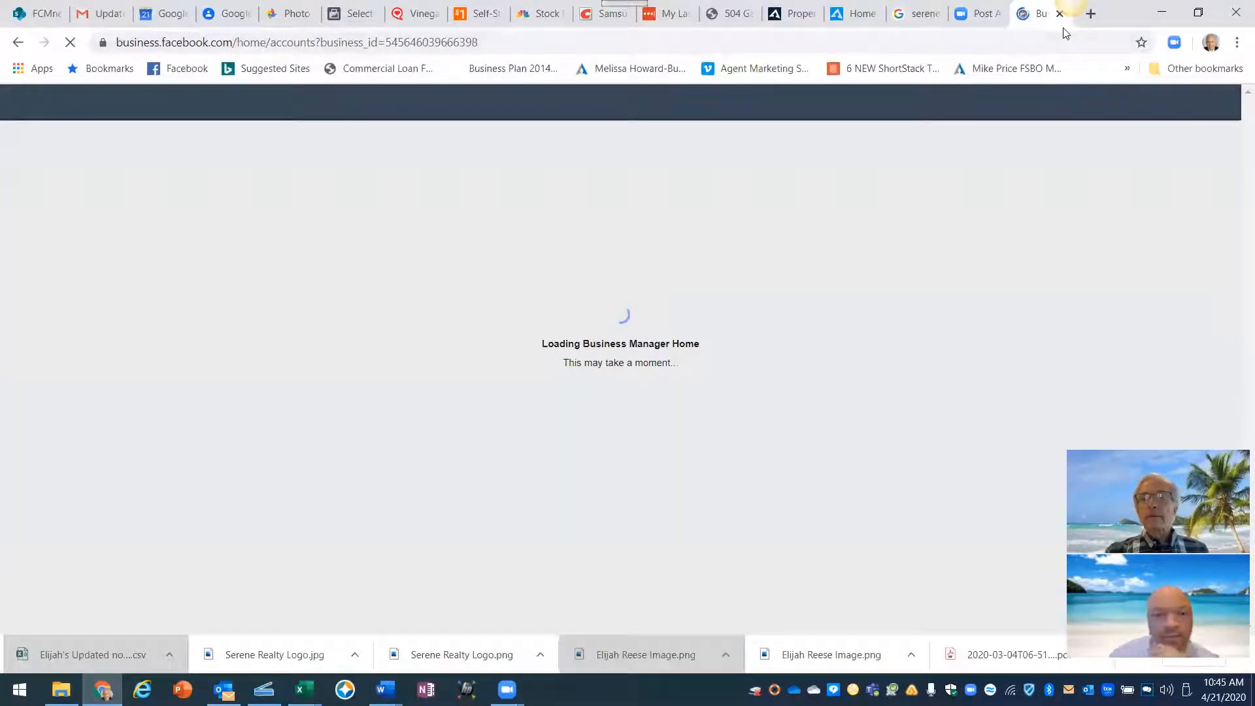
# - Load facebook.com in a new browser tab
pyautogui.click(1091, 14)
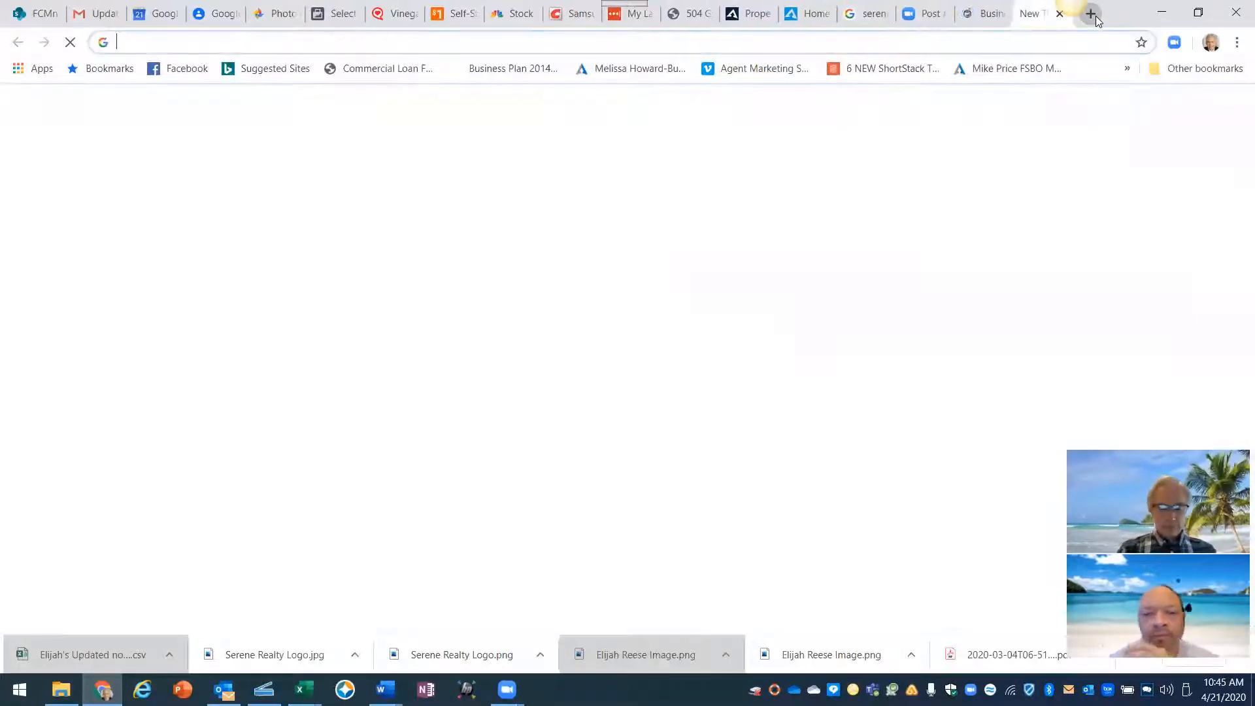
pyautogui.write('fac')
pyautogui.press('Return')
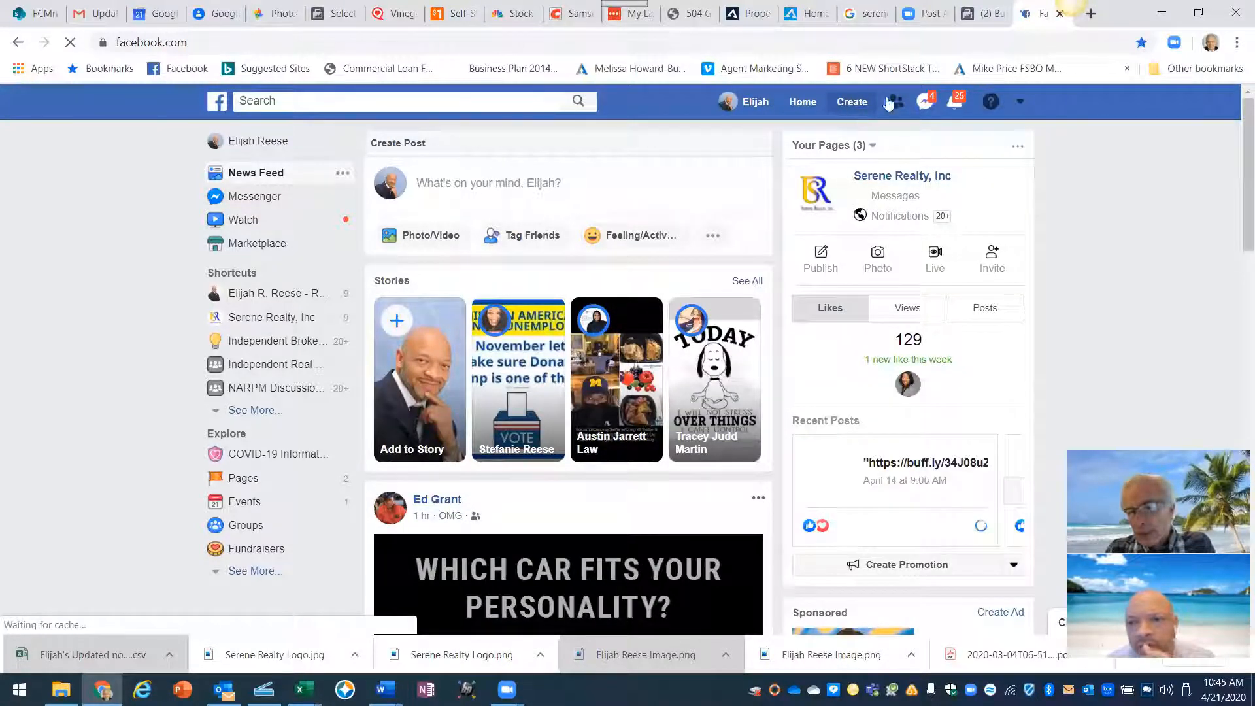
# - Choose Create > Ad from the Facebook header to start a new ad
pyautogui.click(852, 103)
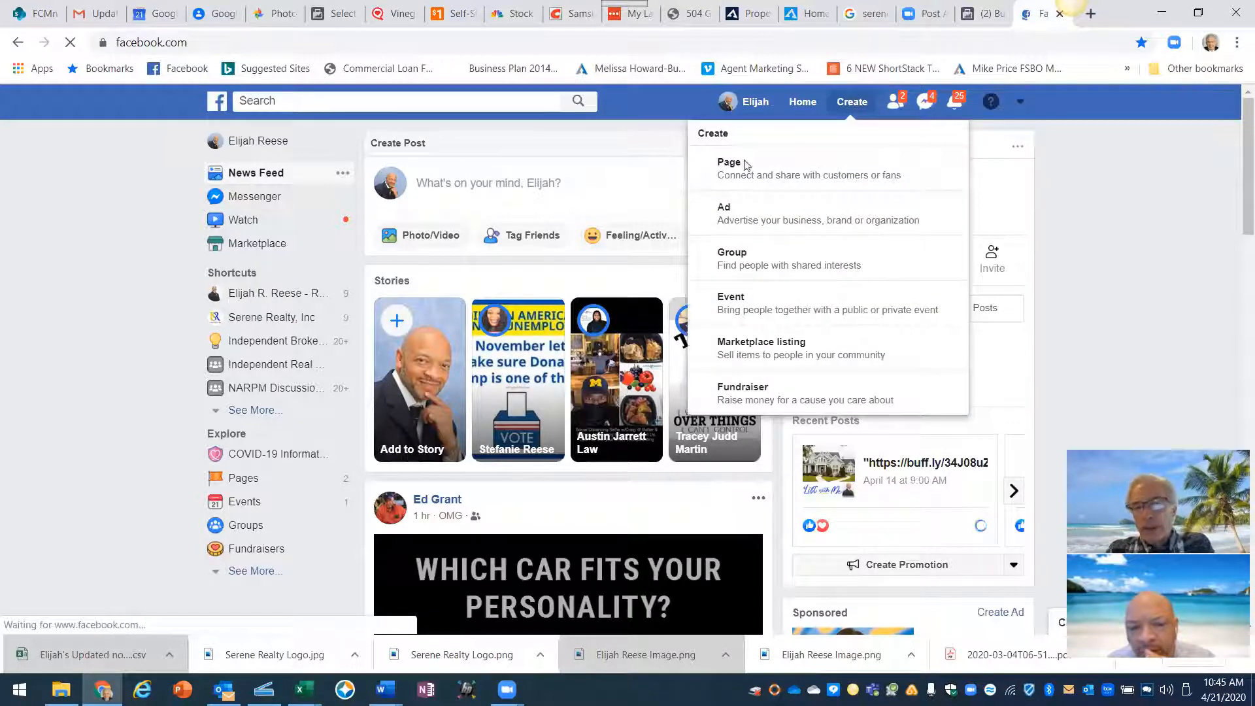
pyautogui.click(727, 212)
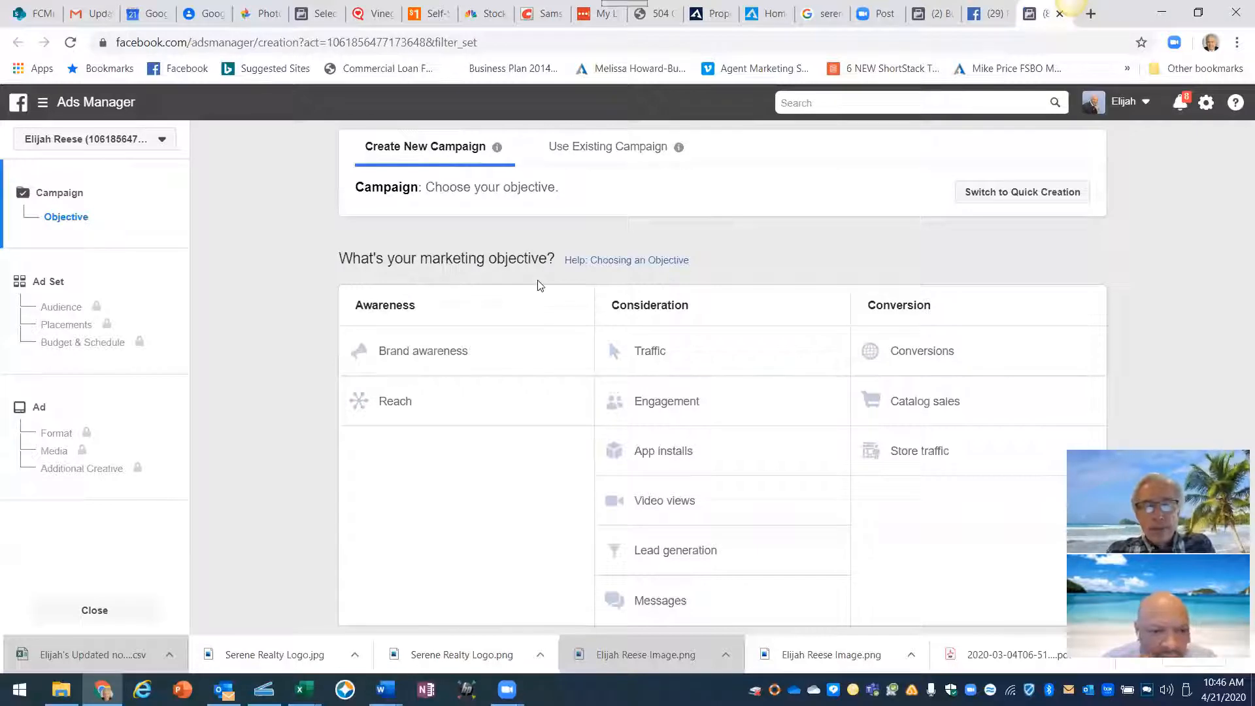
# - Choose Traffic as the campaign's marketing objective
pyautogui.click(652, 356)
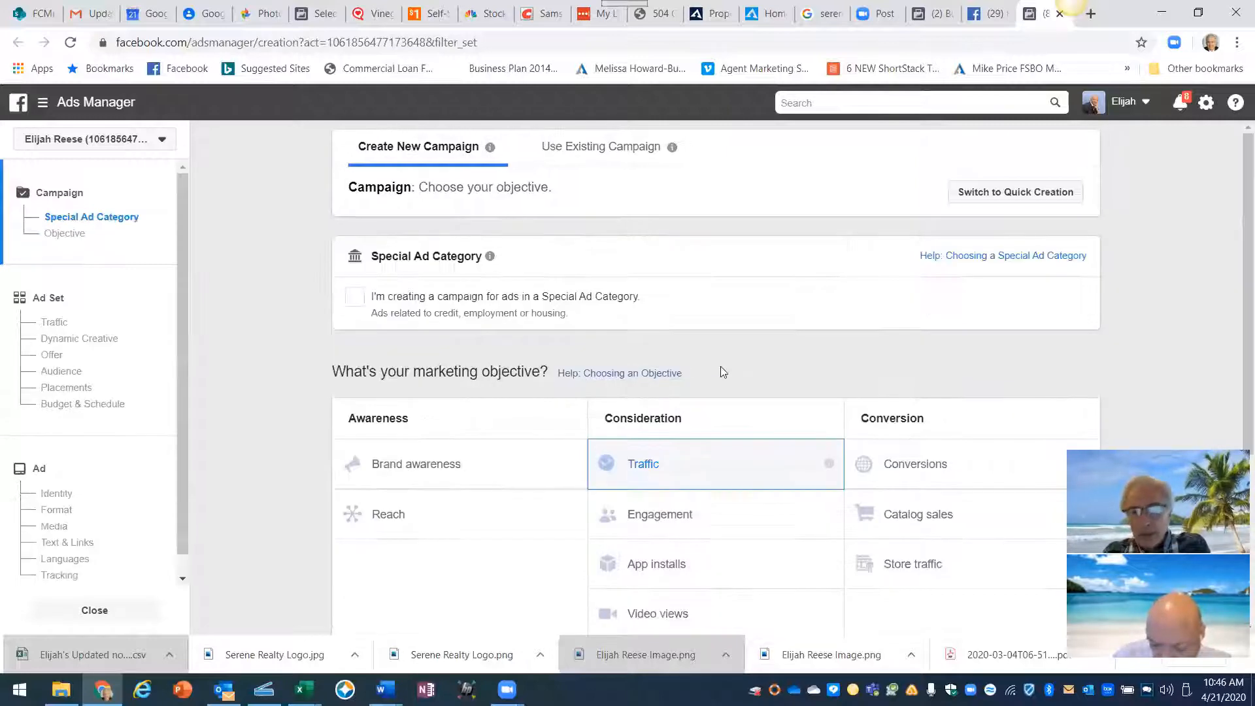
pyautogui.scroll(-5, 972, 417)
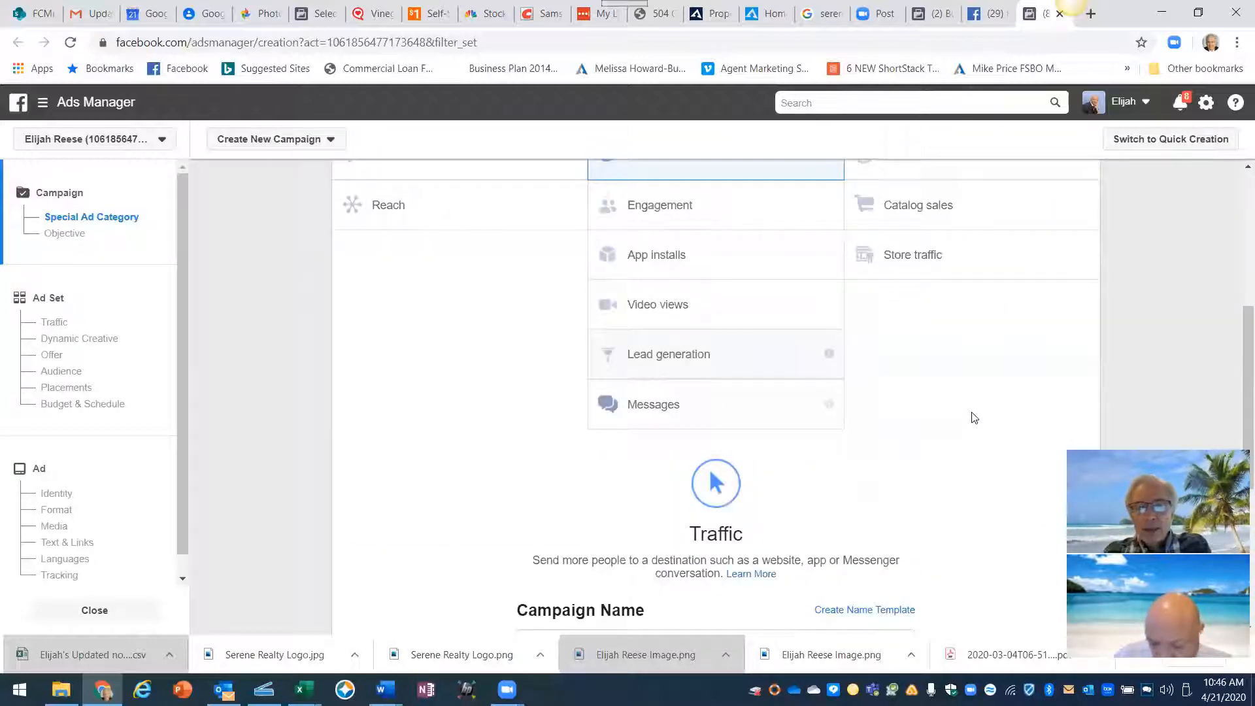
pyautogui.scroll(5, 972, 417)
pyautogui.scroll(1, 591, 353)
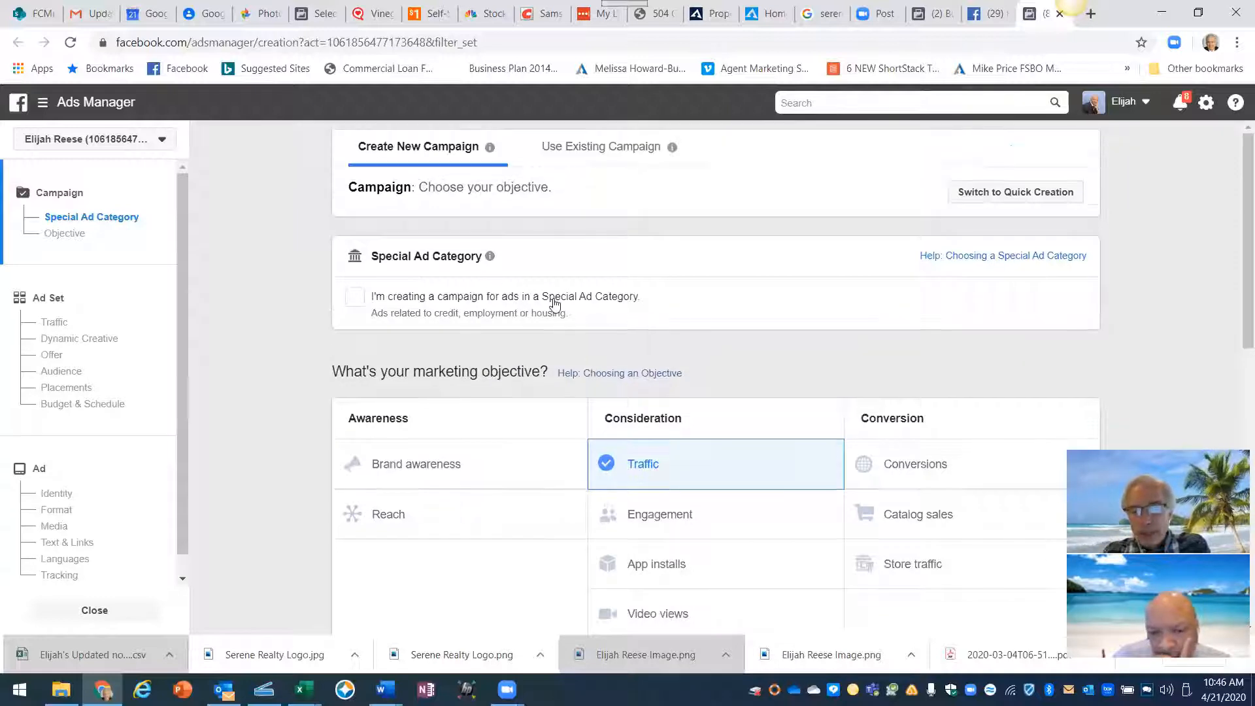
# - Flag the campaign as a Special Ad Category with Housing as the category
pyautogui.moveTo(488, 264)
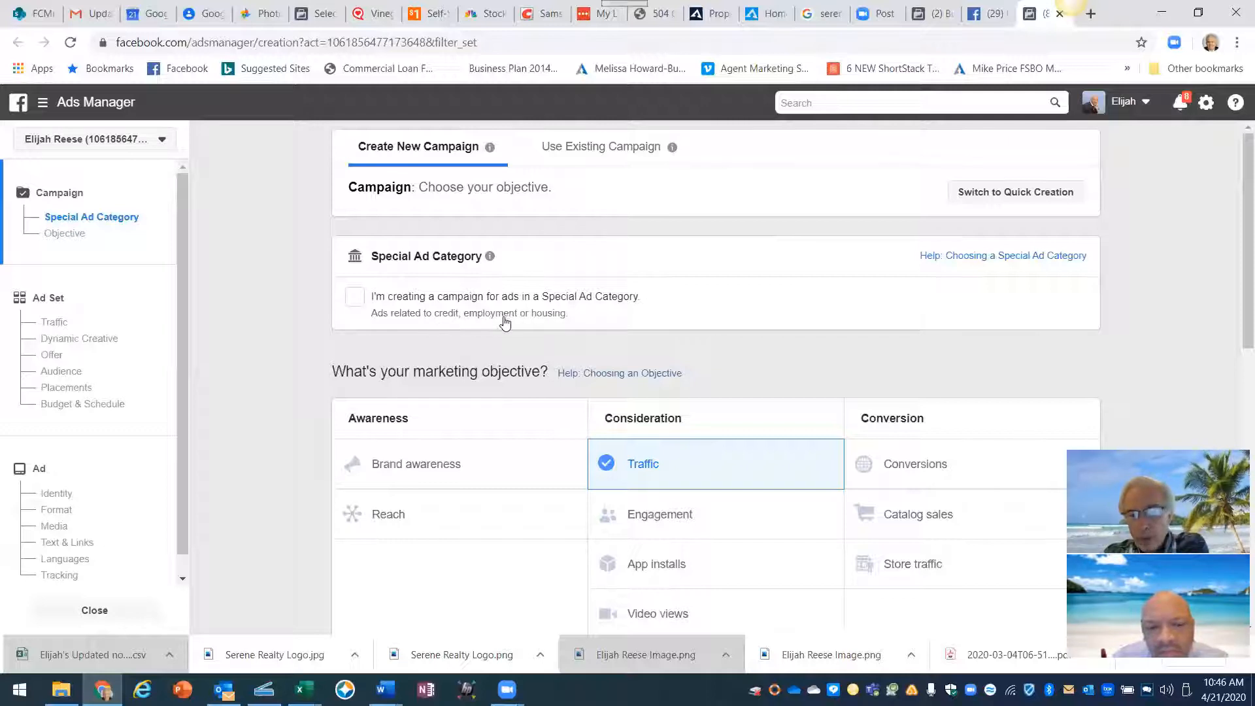
pyautogui.click(355, 298)
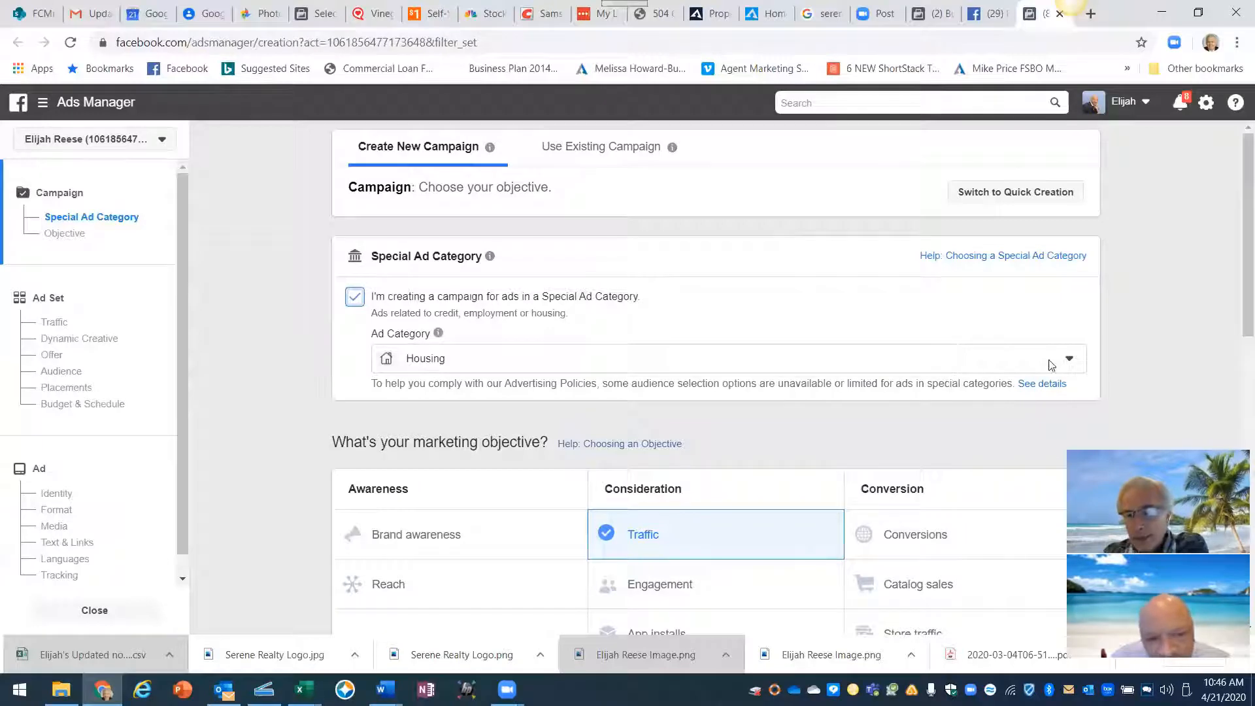
pyautogui.click(1069, 361)
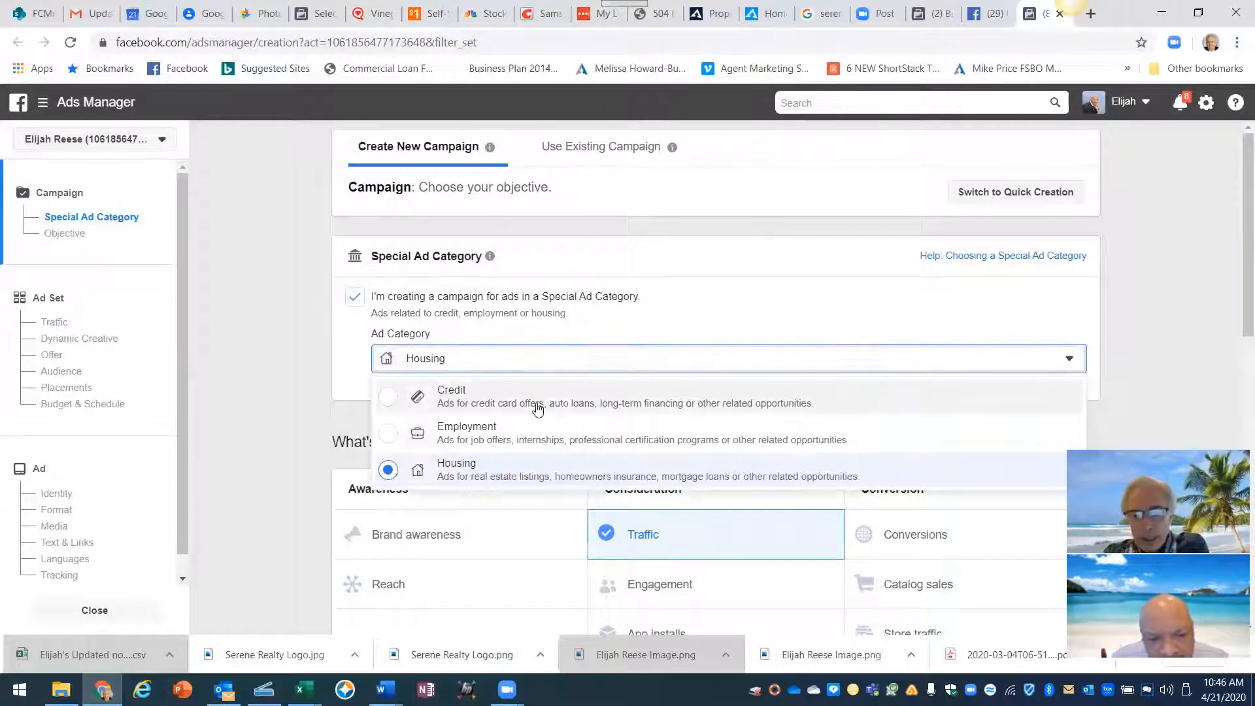
pyautogui.click(472, 468)
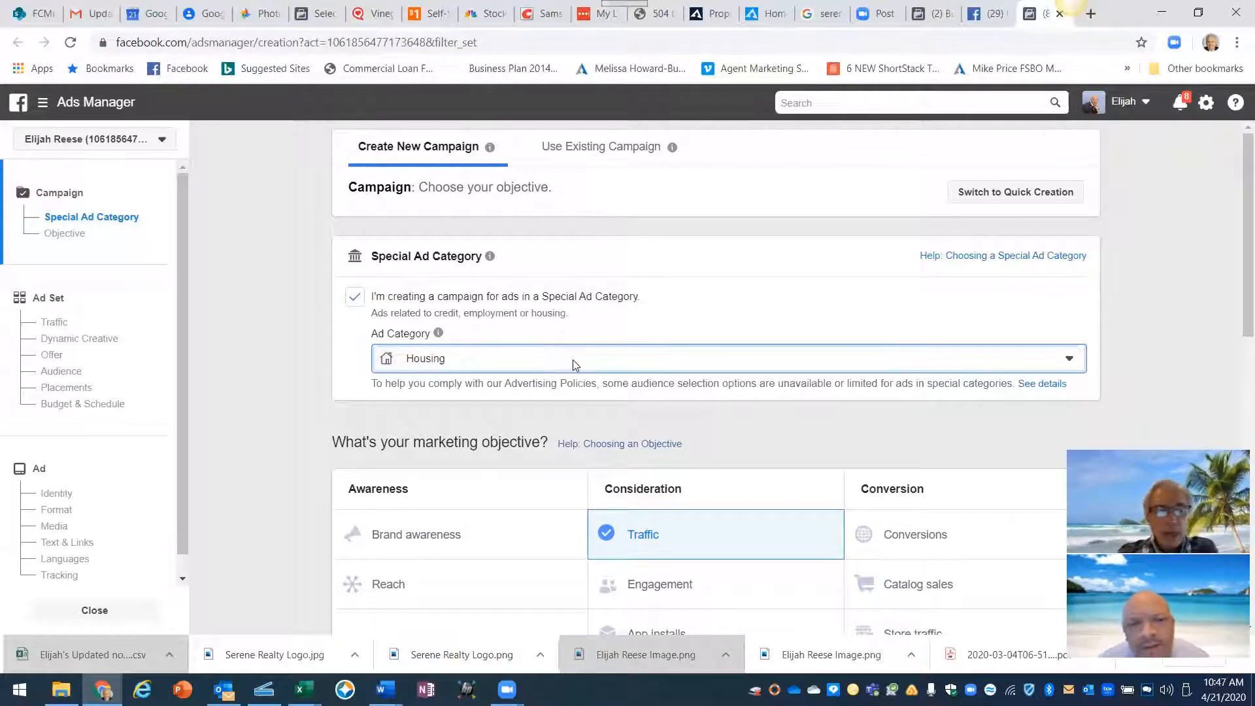
pyautogui.scroll(-1, 523, 370)
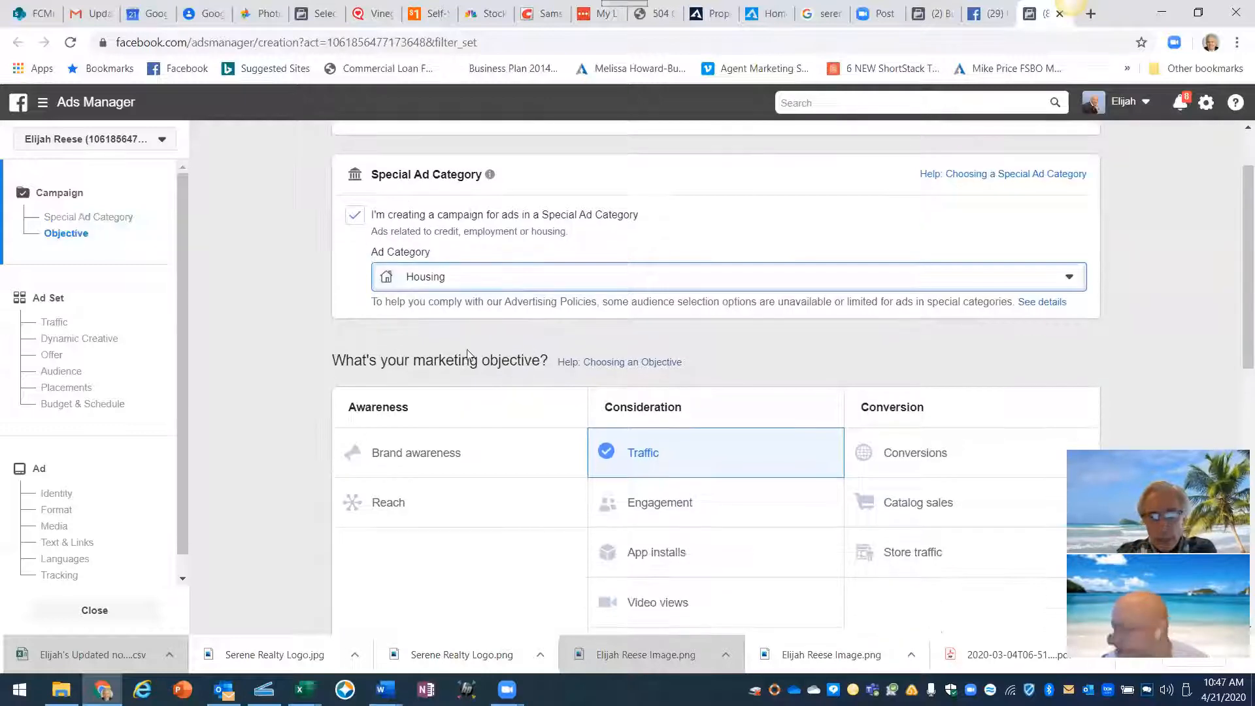
pyautogui.scroll(-6, 653, 484)
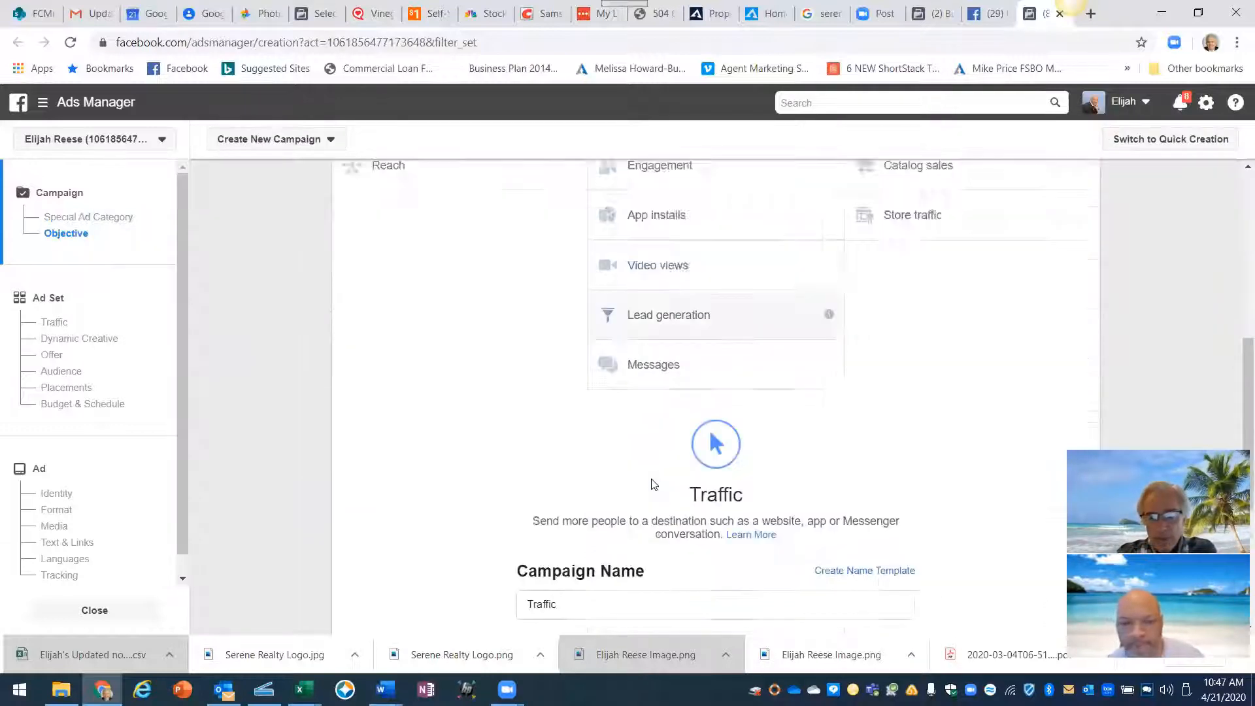
pyautogui.scroll(-2, 652, 484)
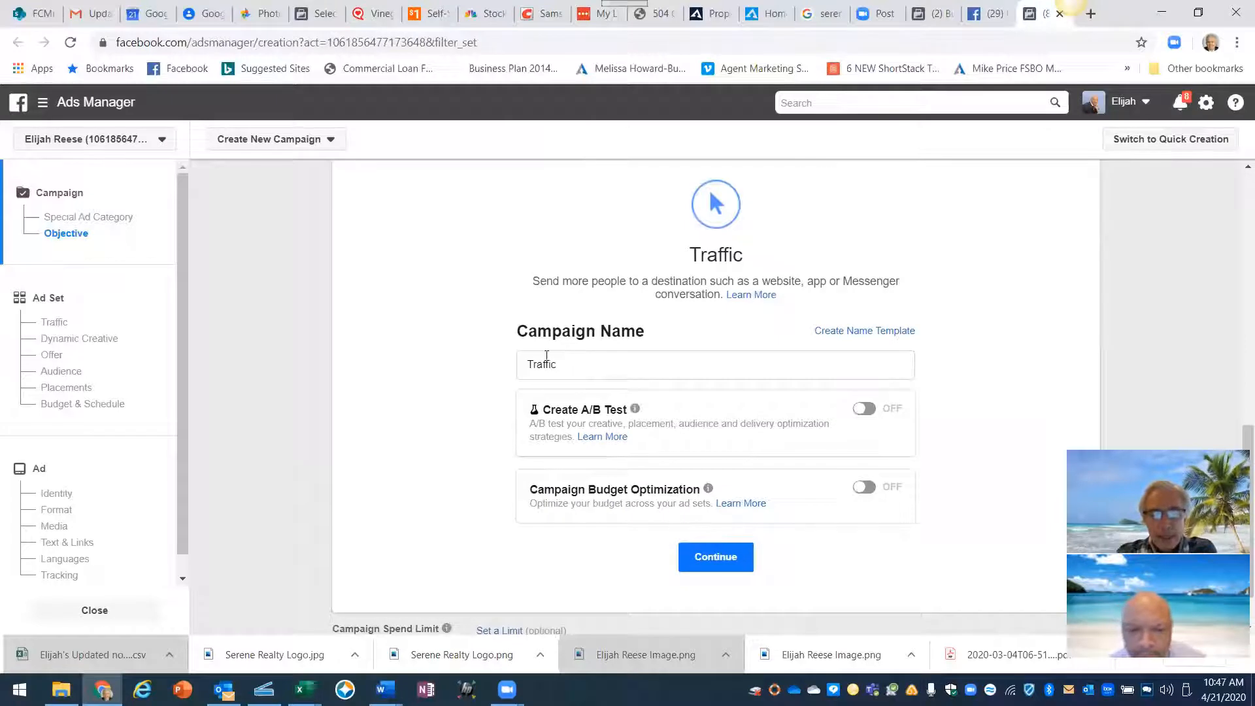
pyautogui.click(530, 363)
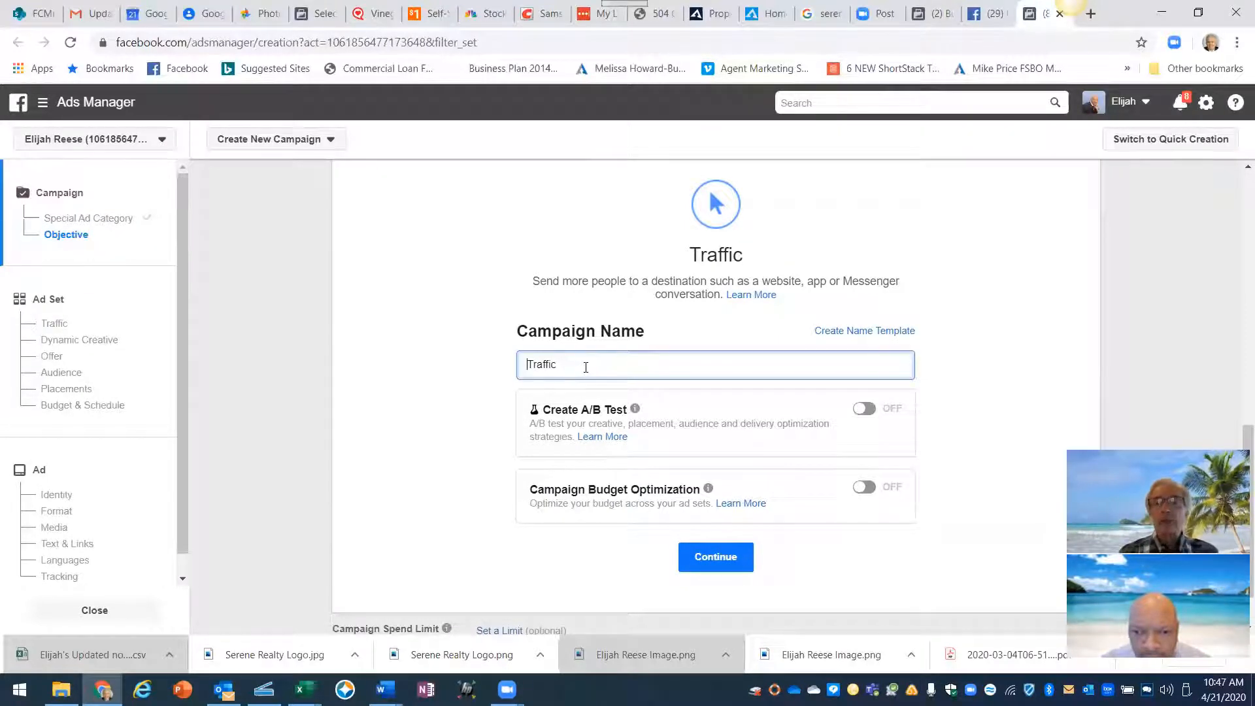
pyautogui.scroll(1, 587, 367)
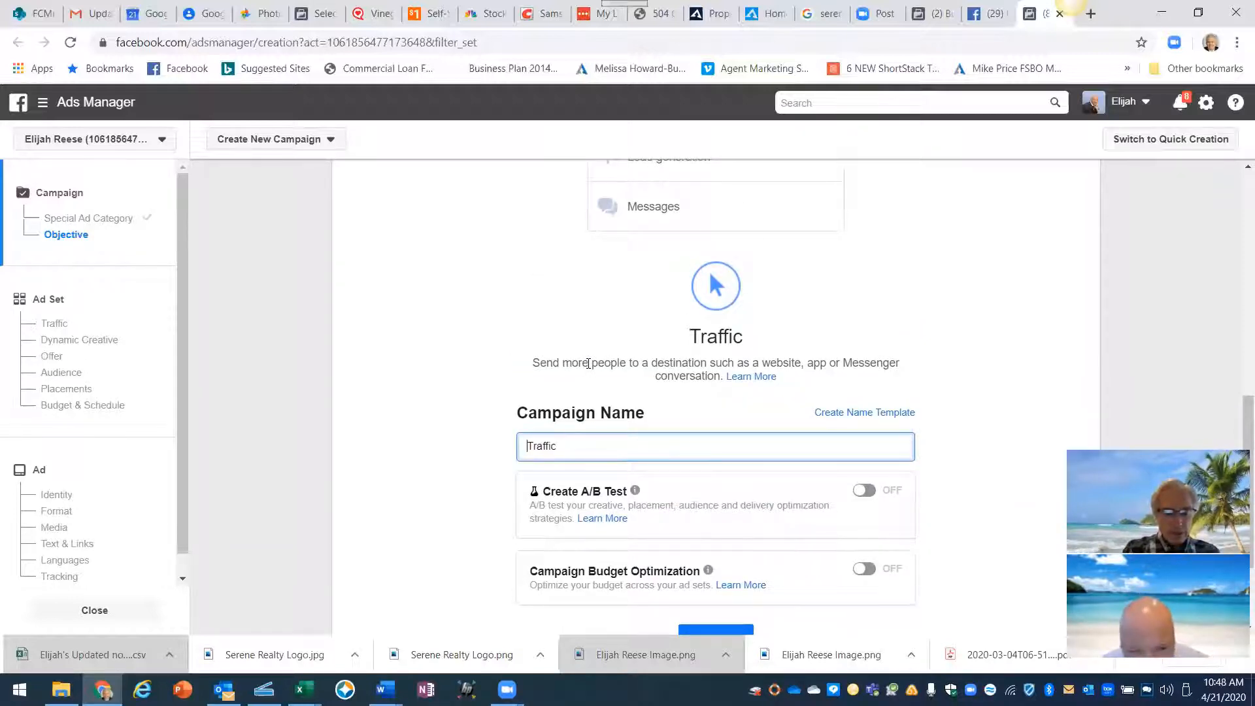
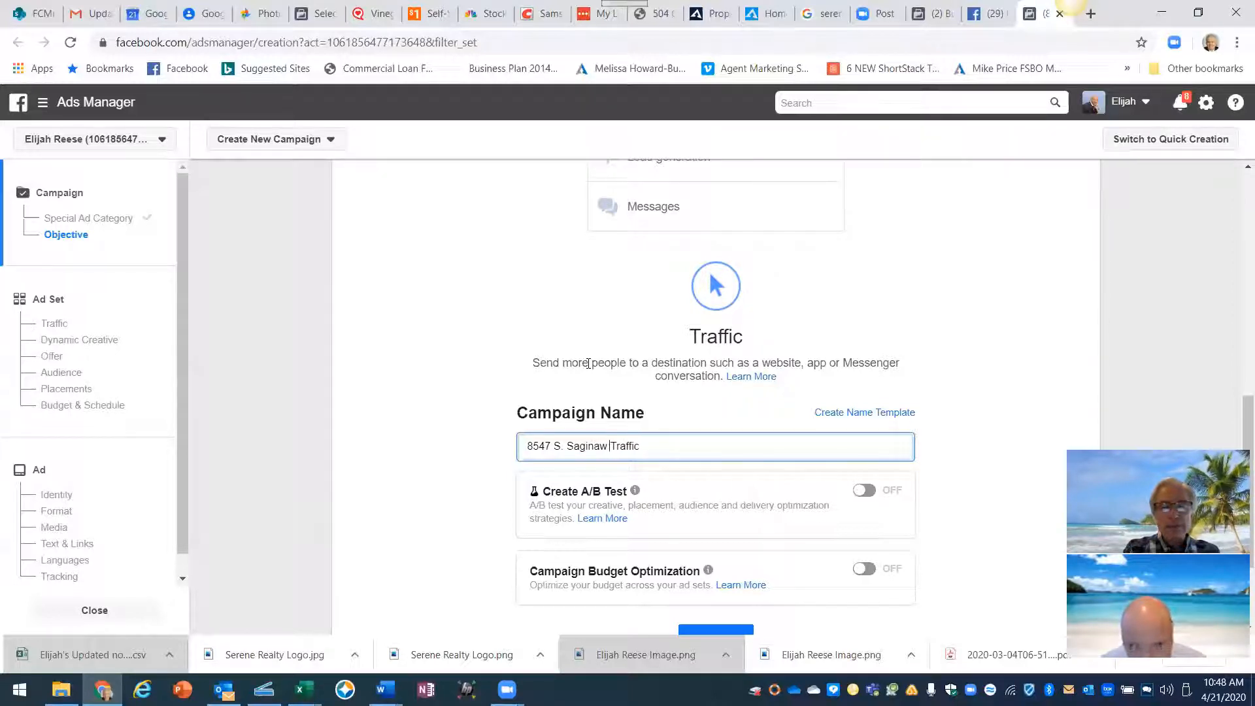
pyautogui.write(' Pr')
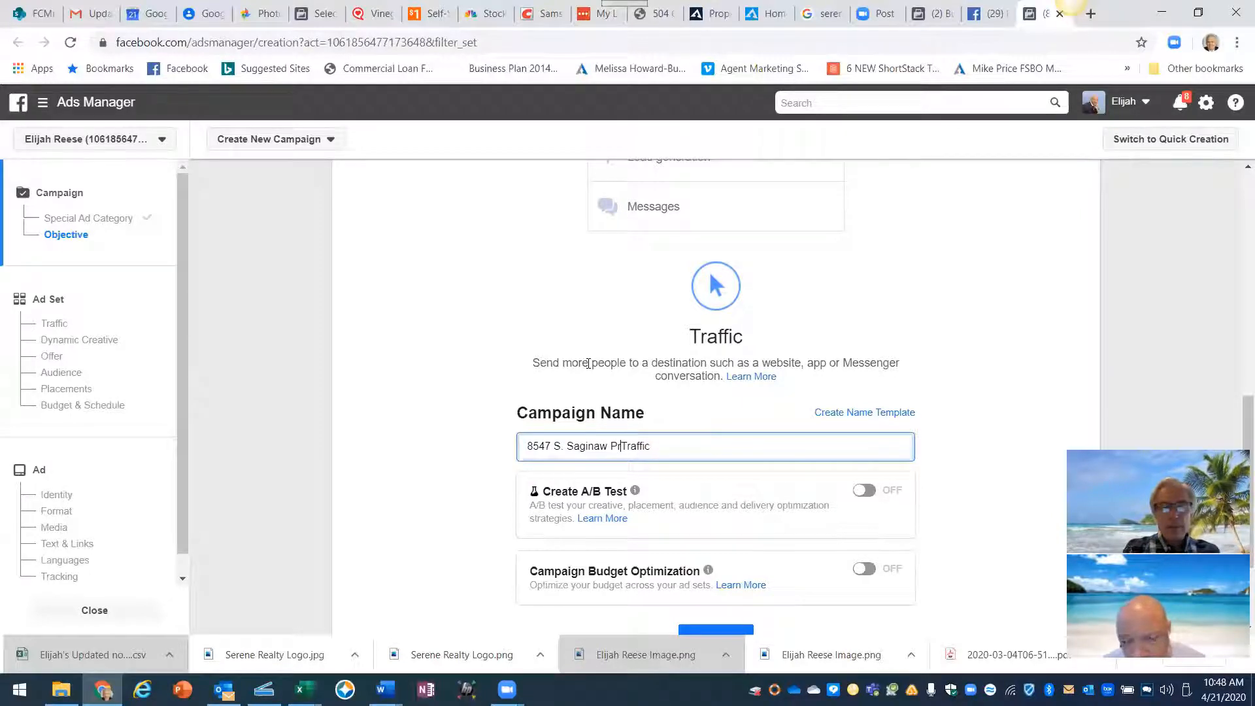
pyautogui.write('ope')
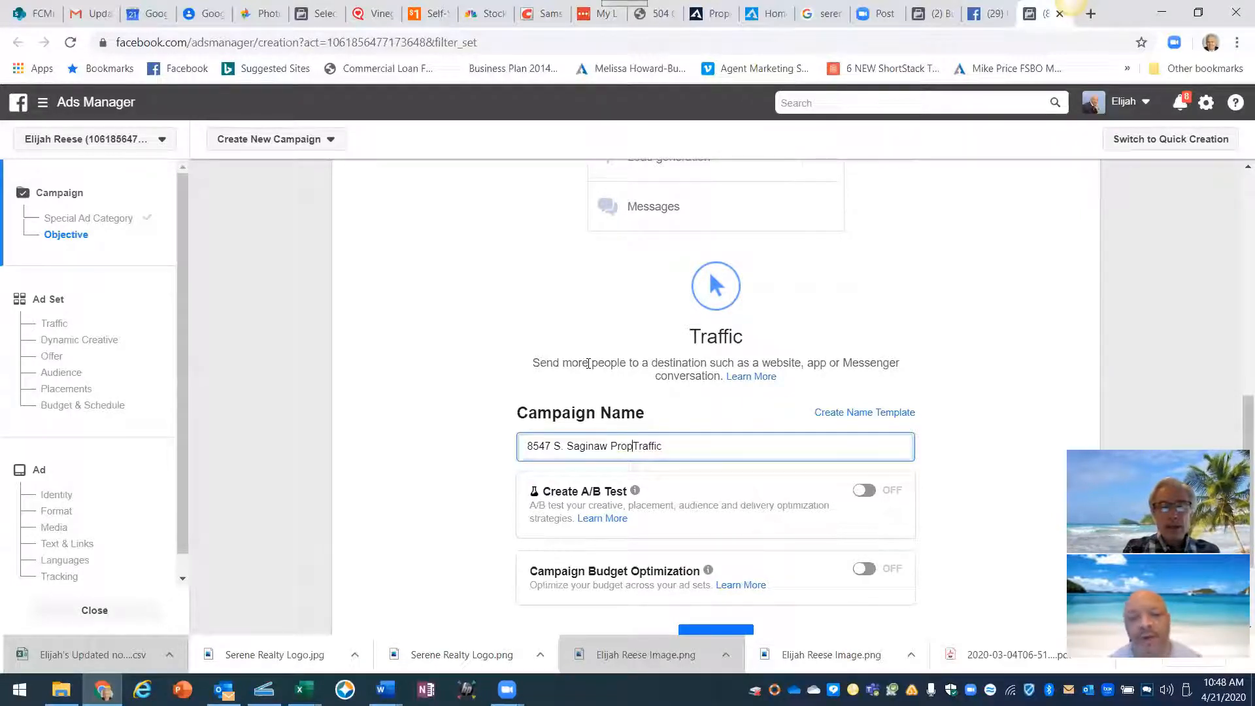
pyautogui.write('rty')
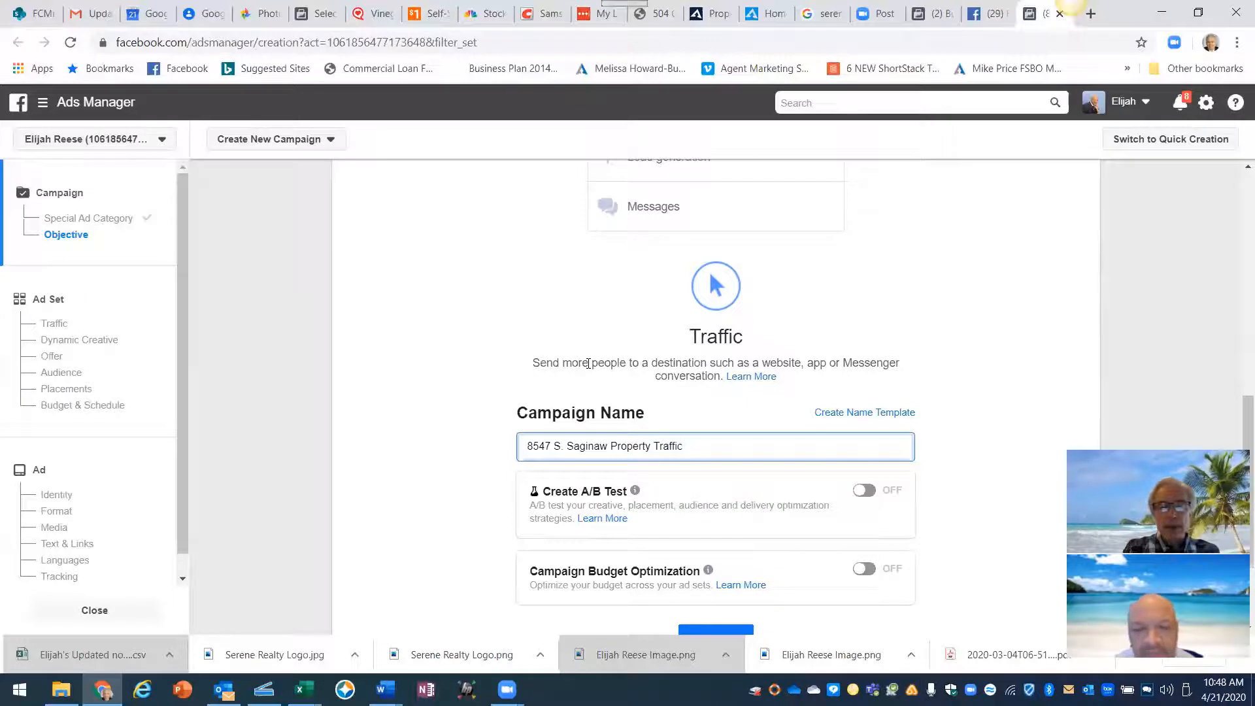
pyautogui.write(' Webs')
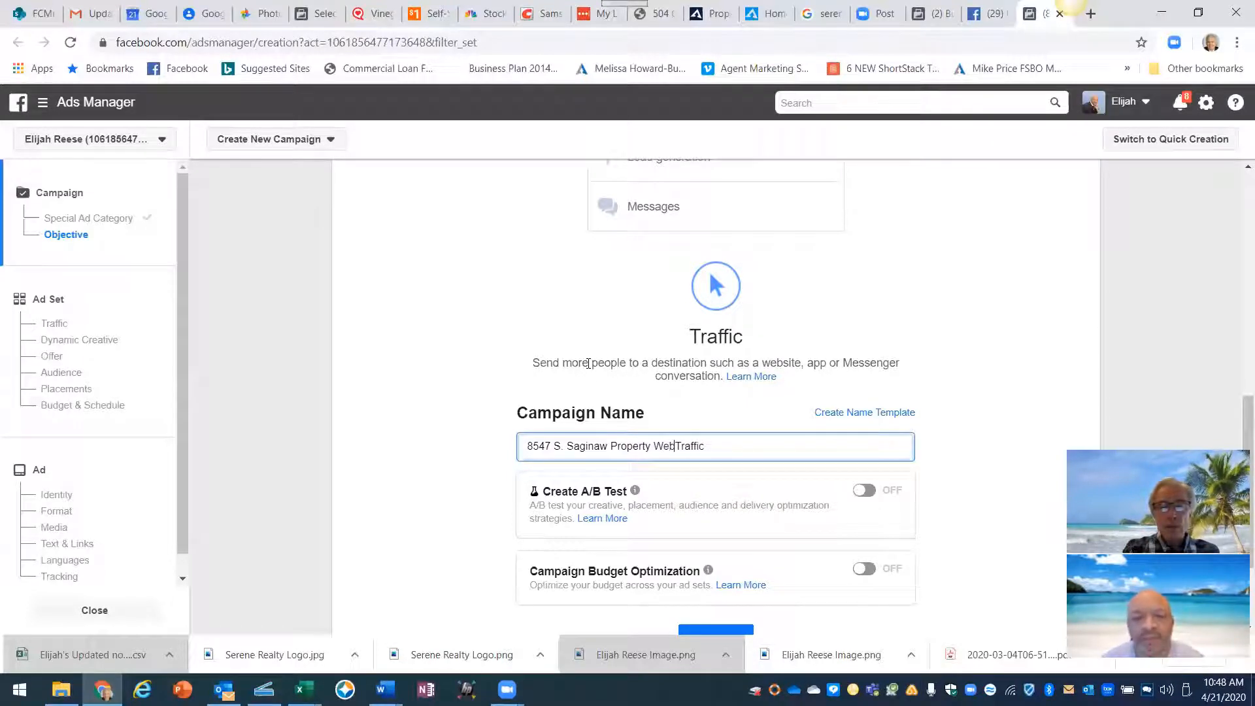
pyautogui.write('ite')
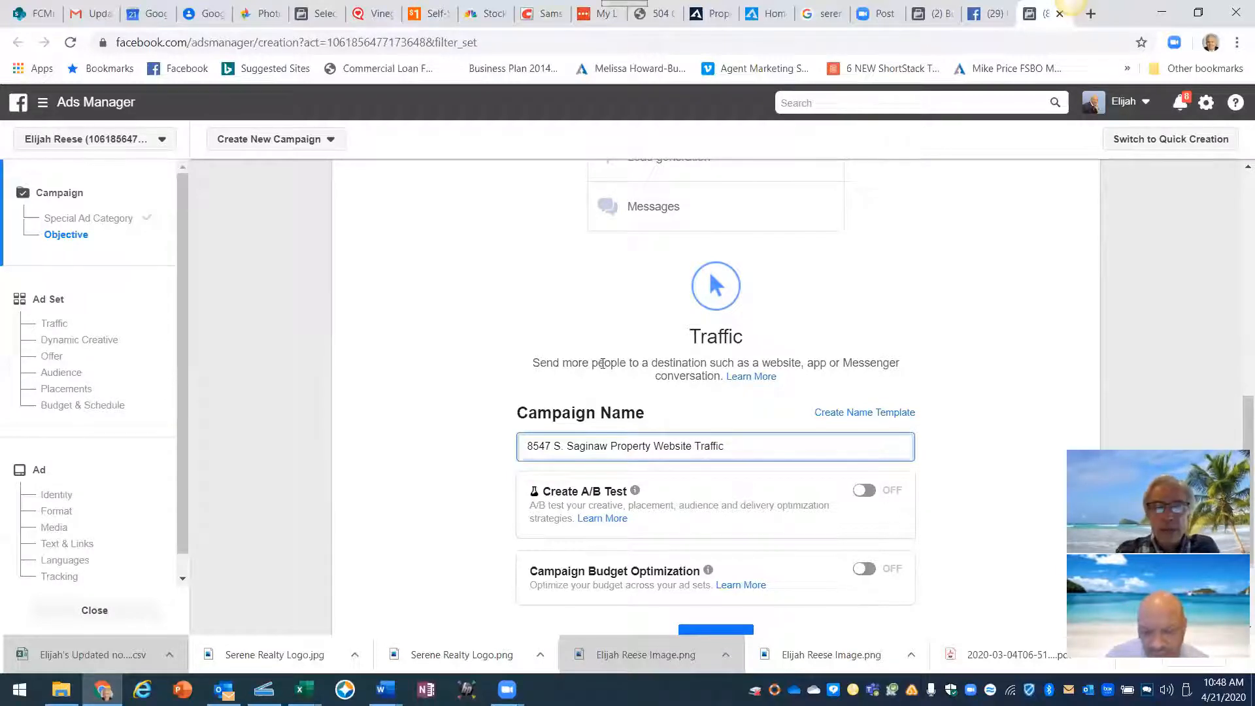
# - Copy the full campaign name to the clipboard for reuse
pyautogui.moveTo(723, 446); pyautogui.dragTo(513, 443)
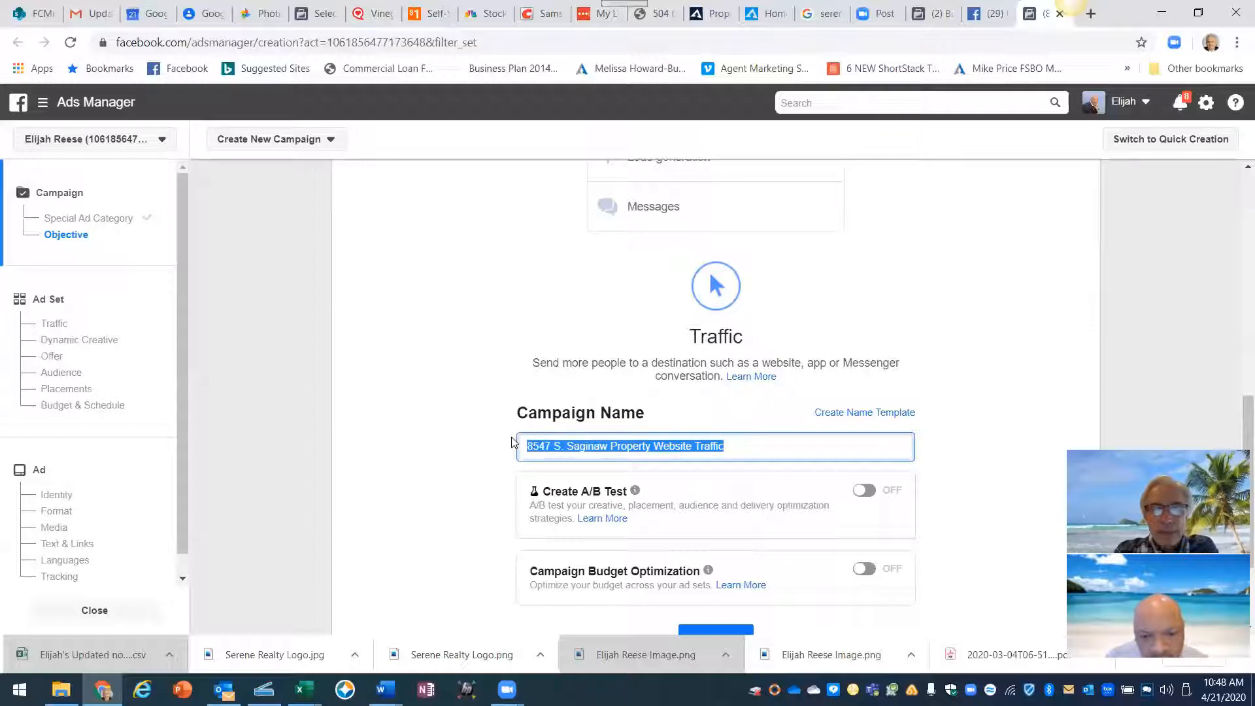
pyautogui.rightClick(548, 447)
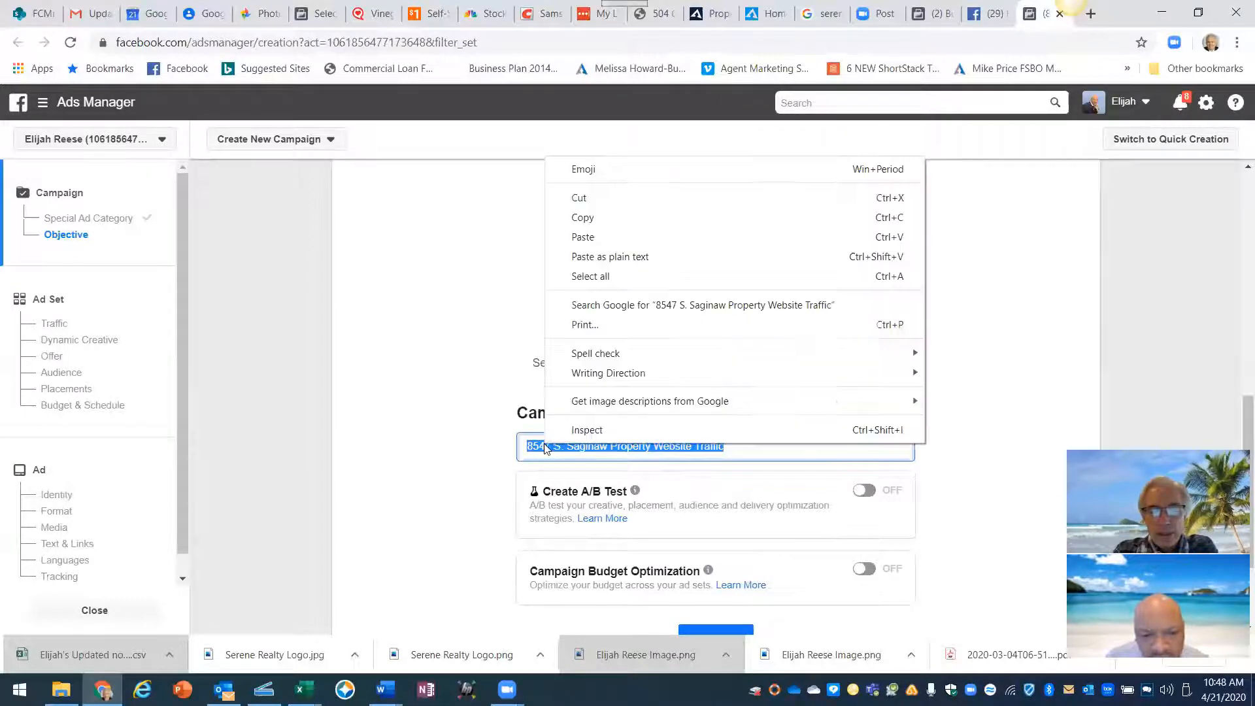
pyautogui.click(576, 218)
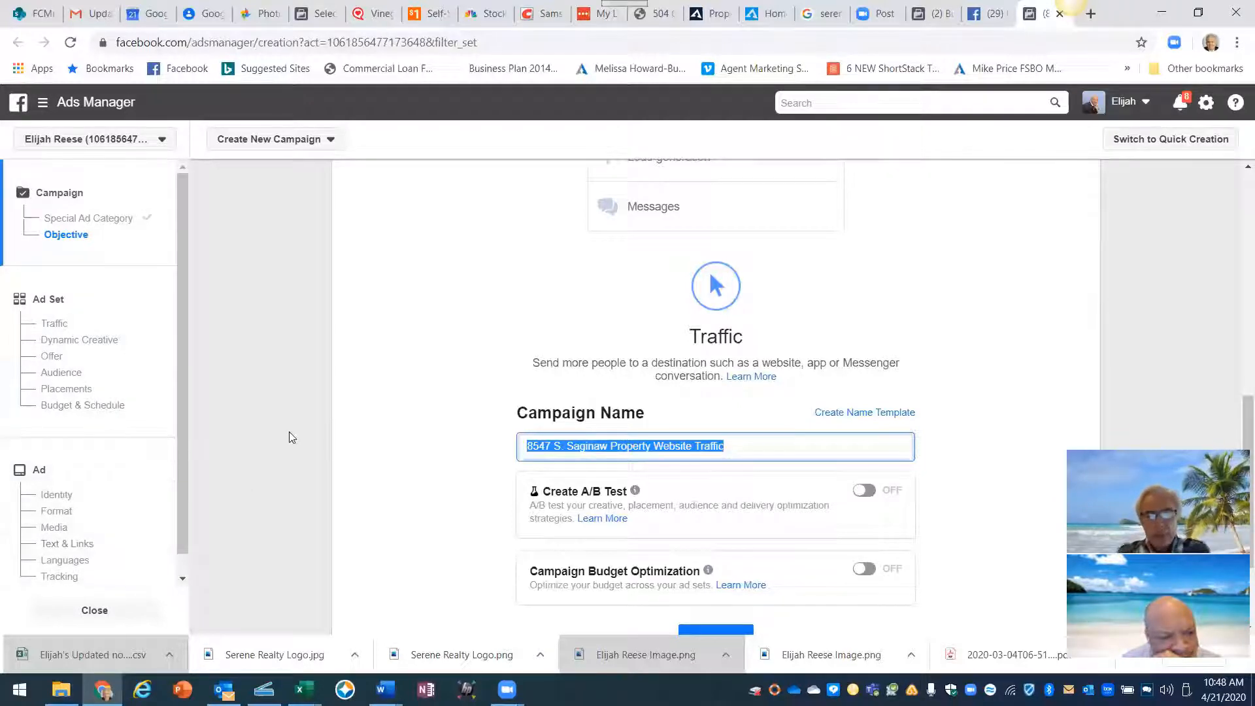
pyautogui.click(701, 409)
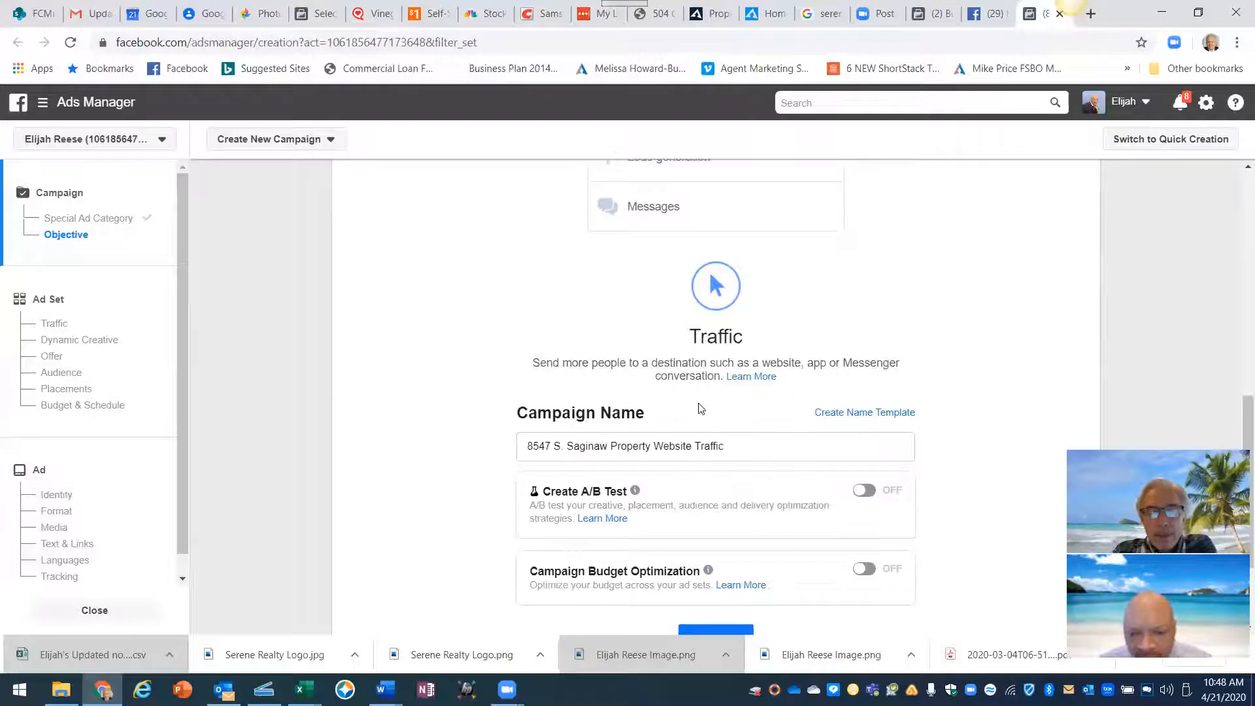
pyautogui.scroll(-1, 660, 470)
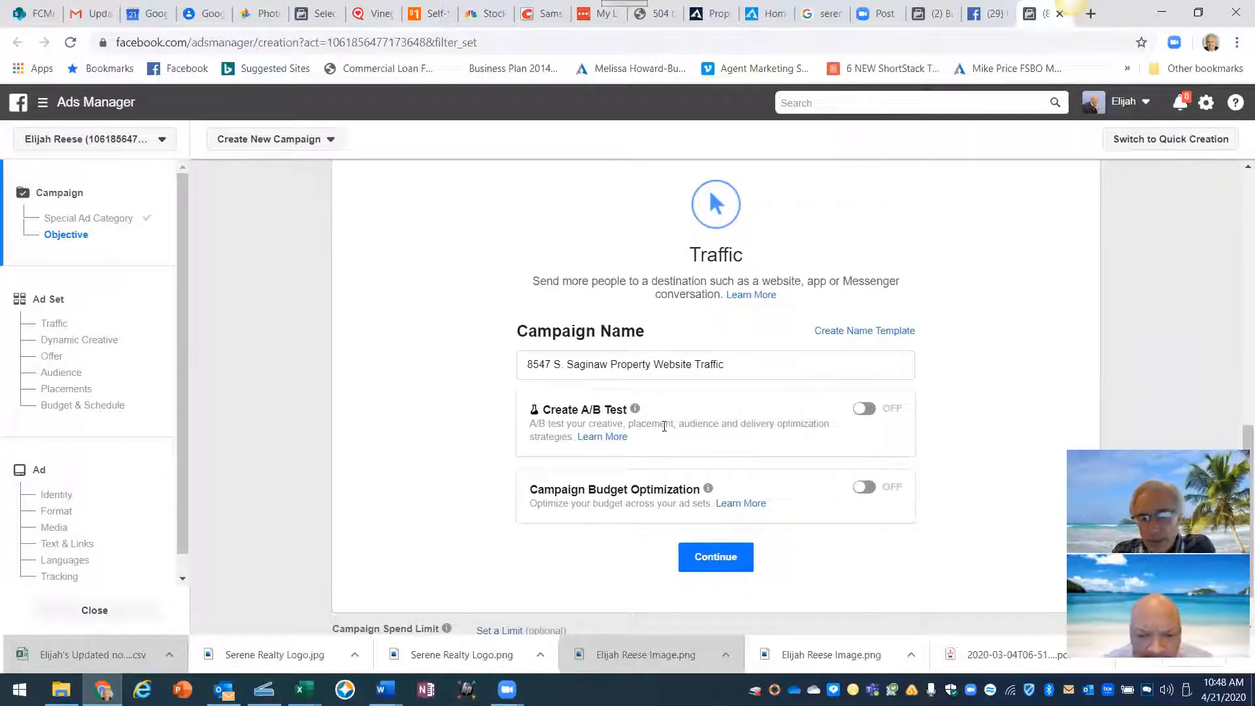
pyautogui.scroll(-1, 665, 426)
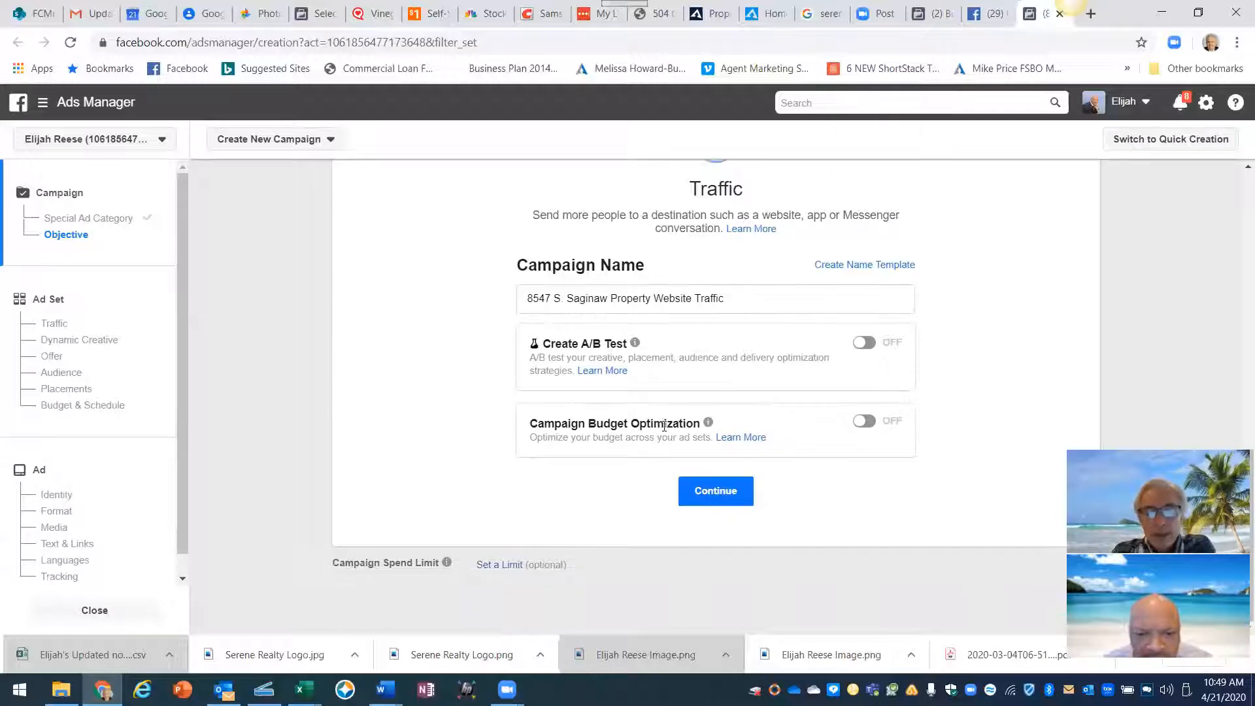
pyautogui.click(721, 497)
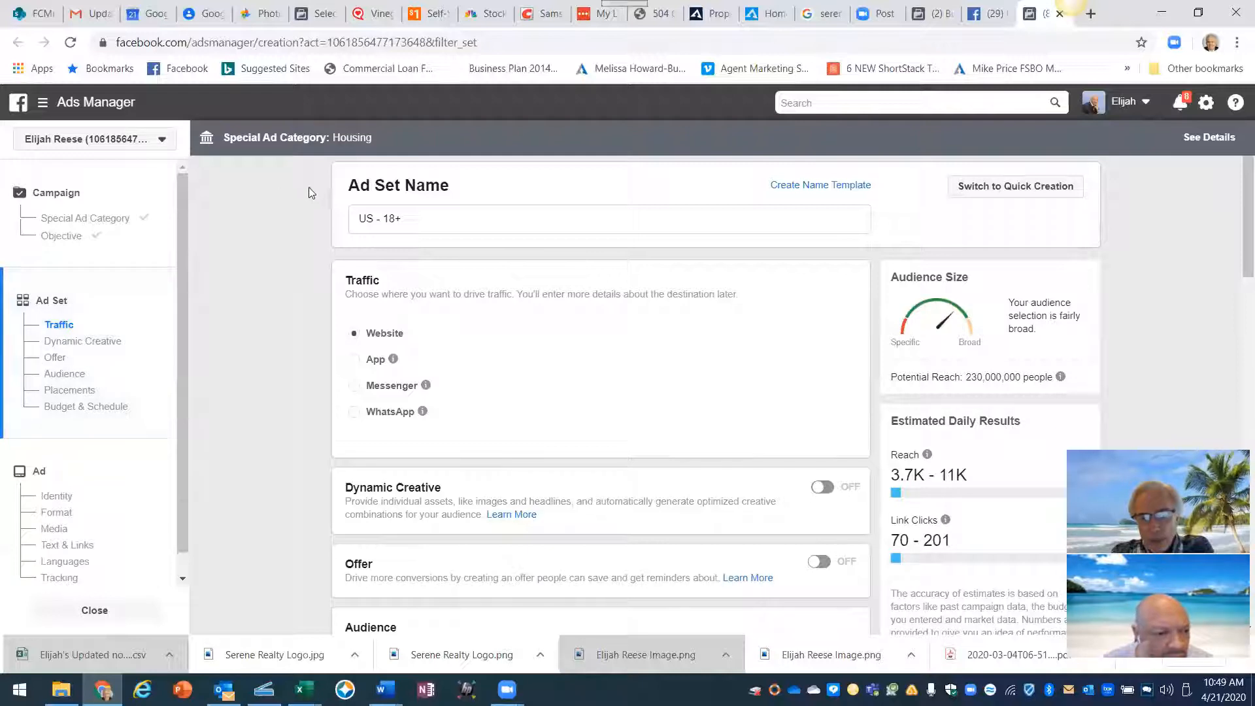
pyautogui.moveTo(405, 218); pyautogui.dragTo(357, 220)
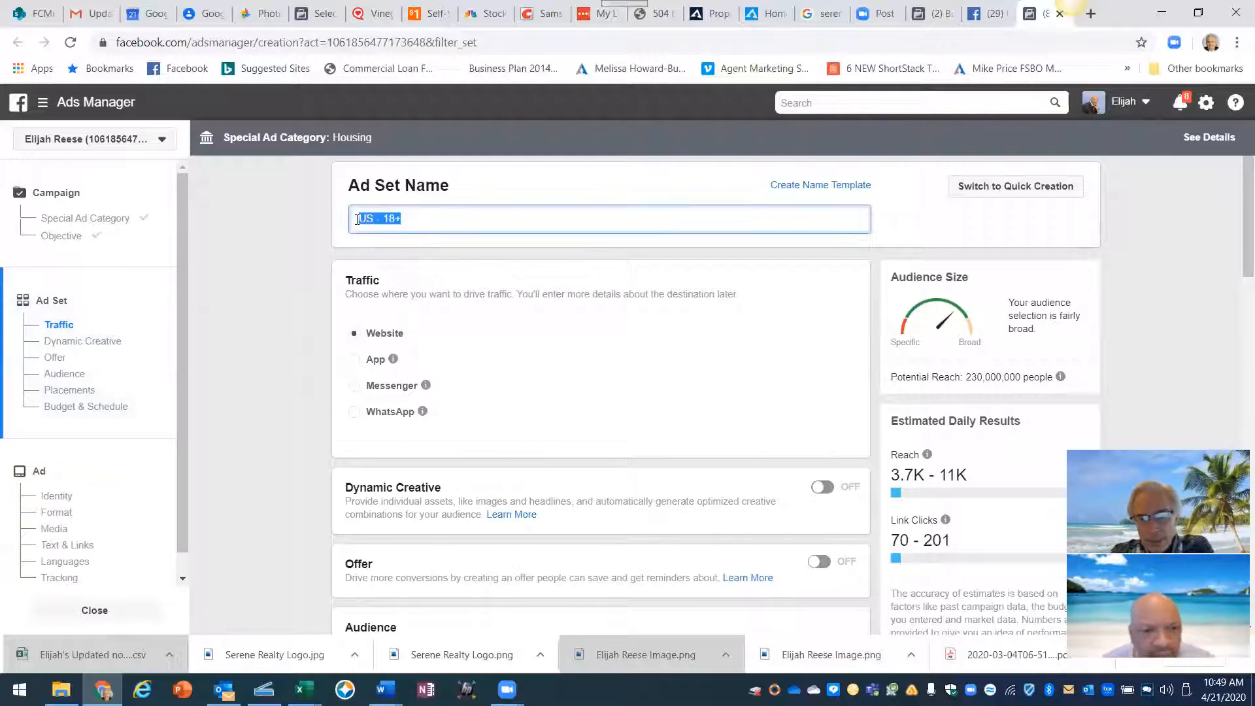
pyautogui.rightClick(373, 218)
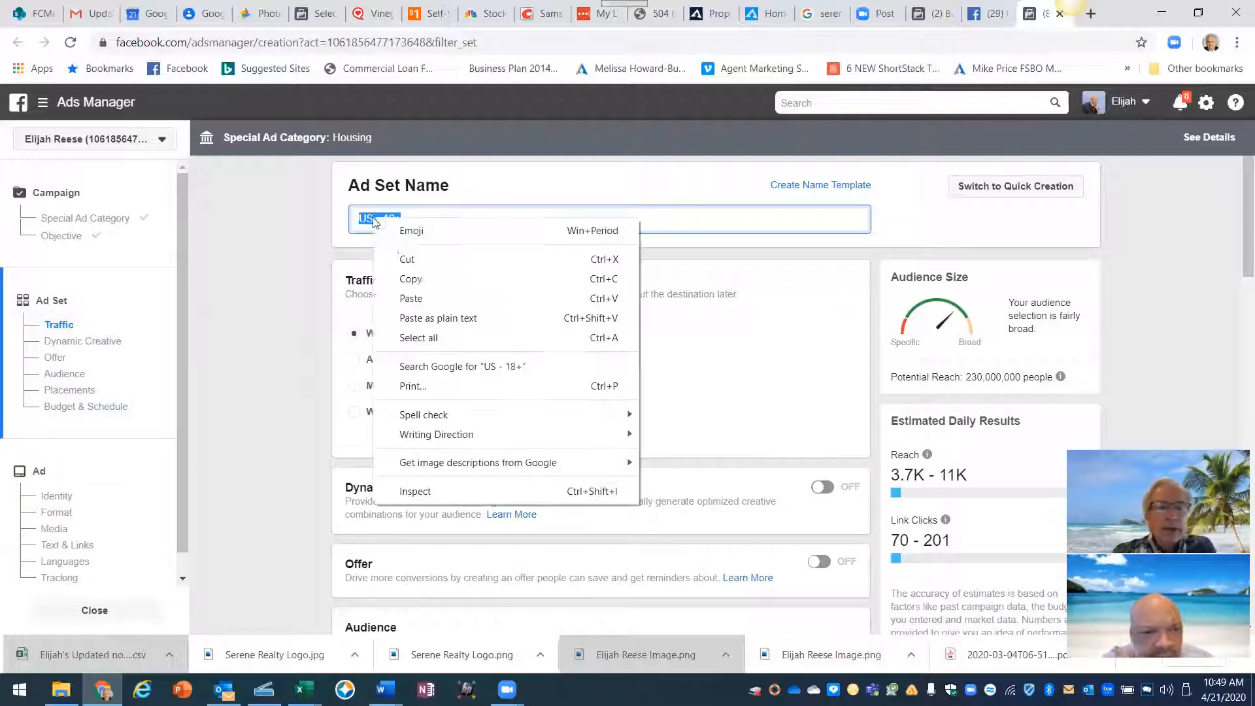
pyautogui.click(413, 297)
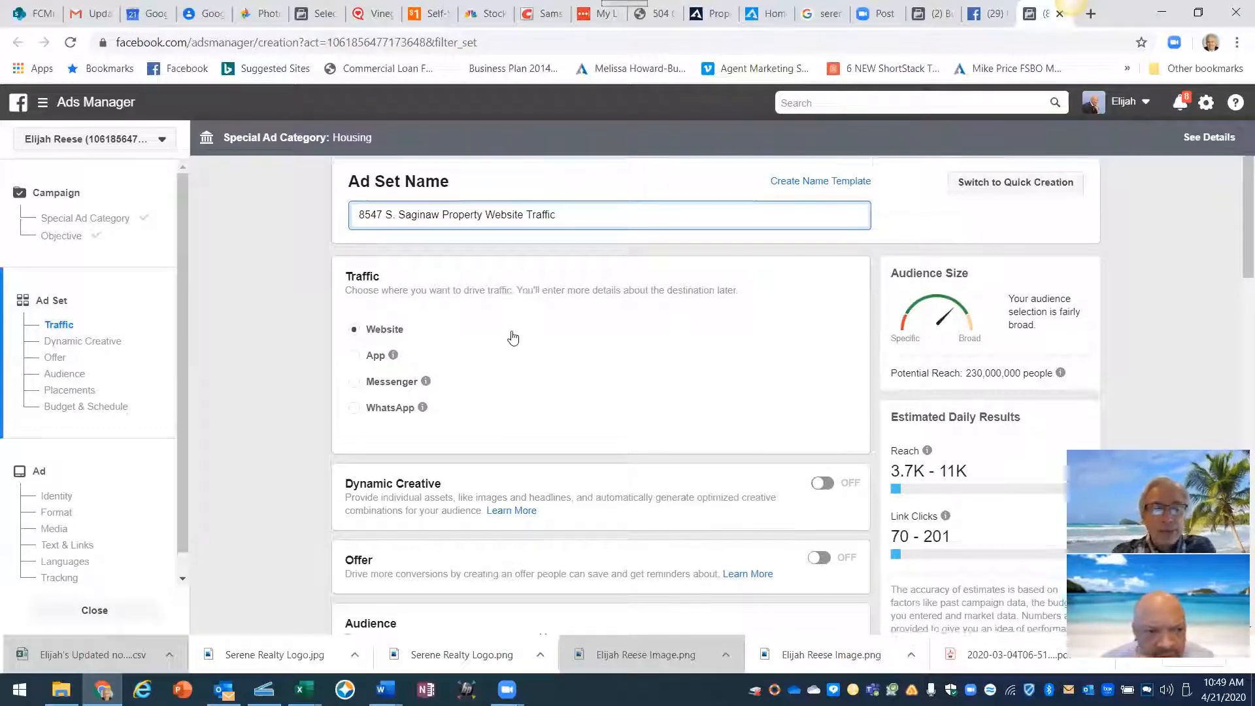
pyautogui.scroll(-2, 513, 336)
pyautogui.scroll(-2, 513, 336)
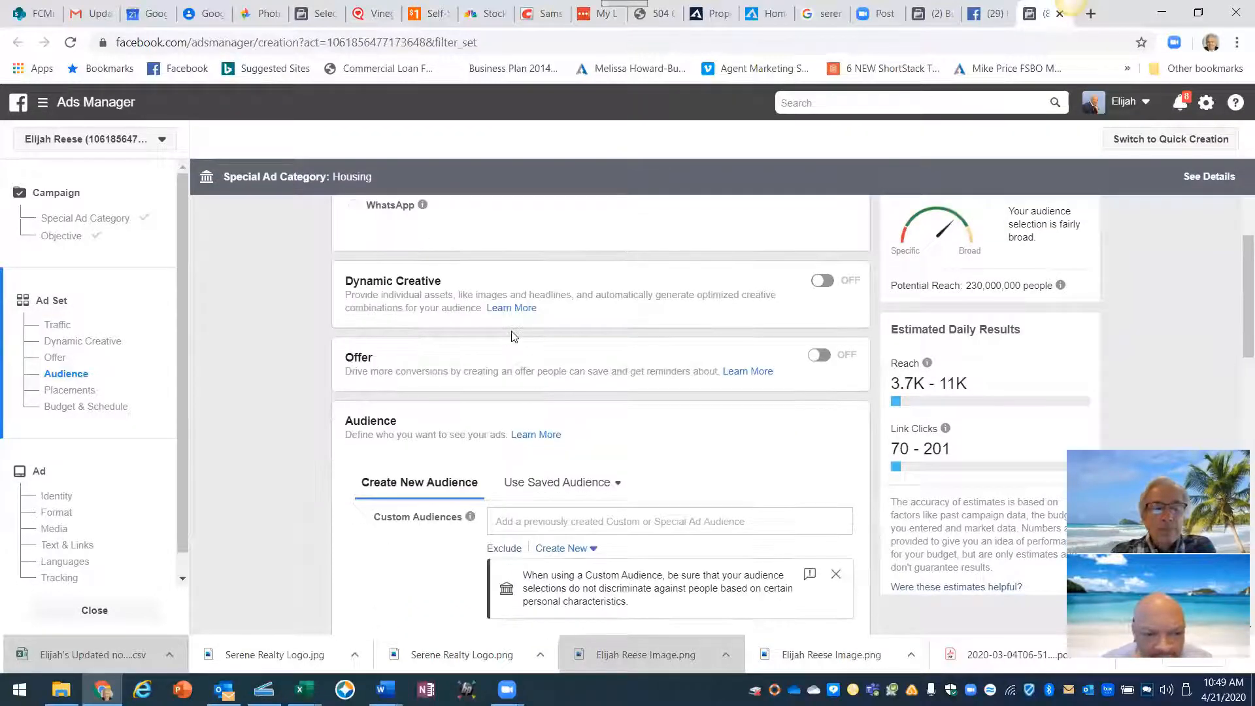
pyautogui.scroll(-2, 513, 337)
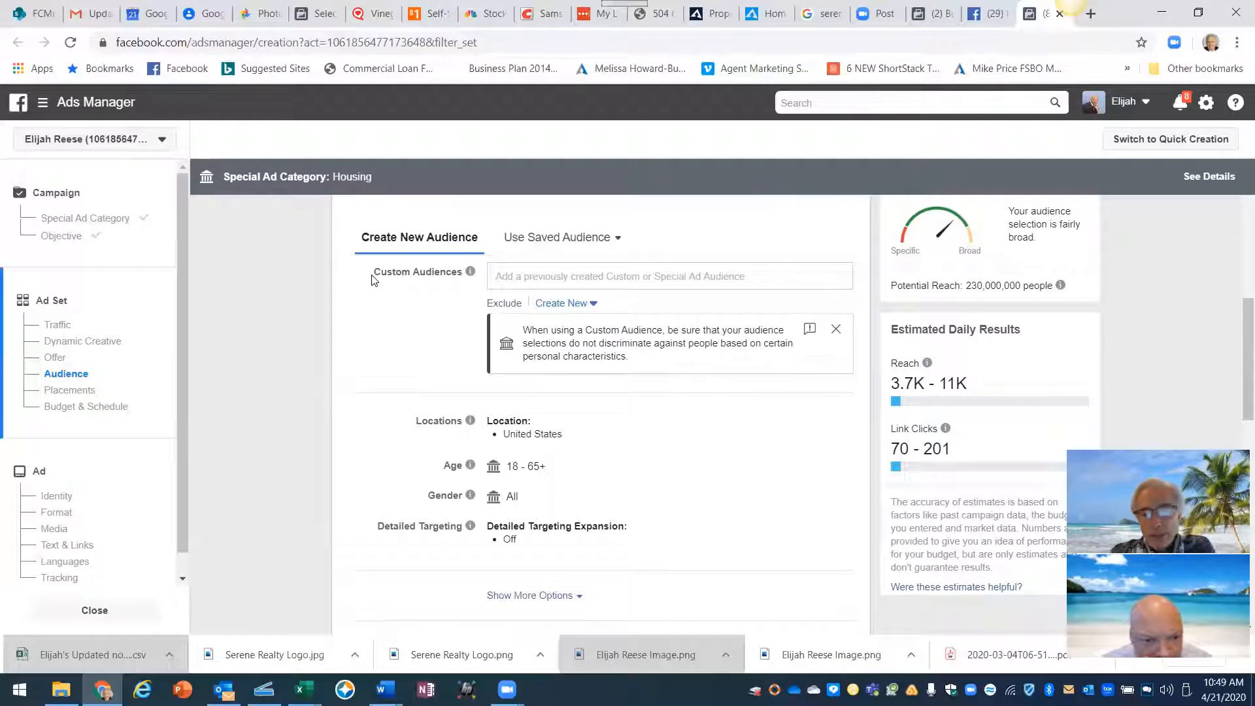
pyautogui.moveTo(371, 279); pyautogui.dragTo(460, 277)
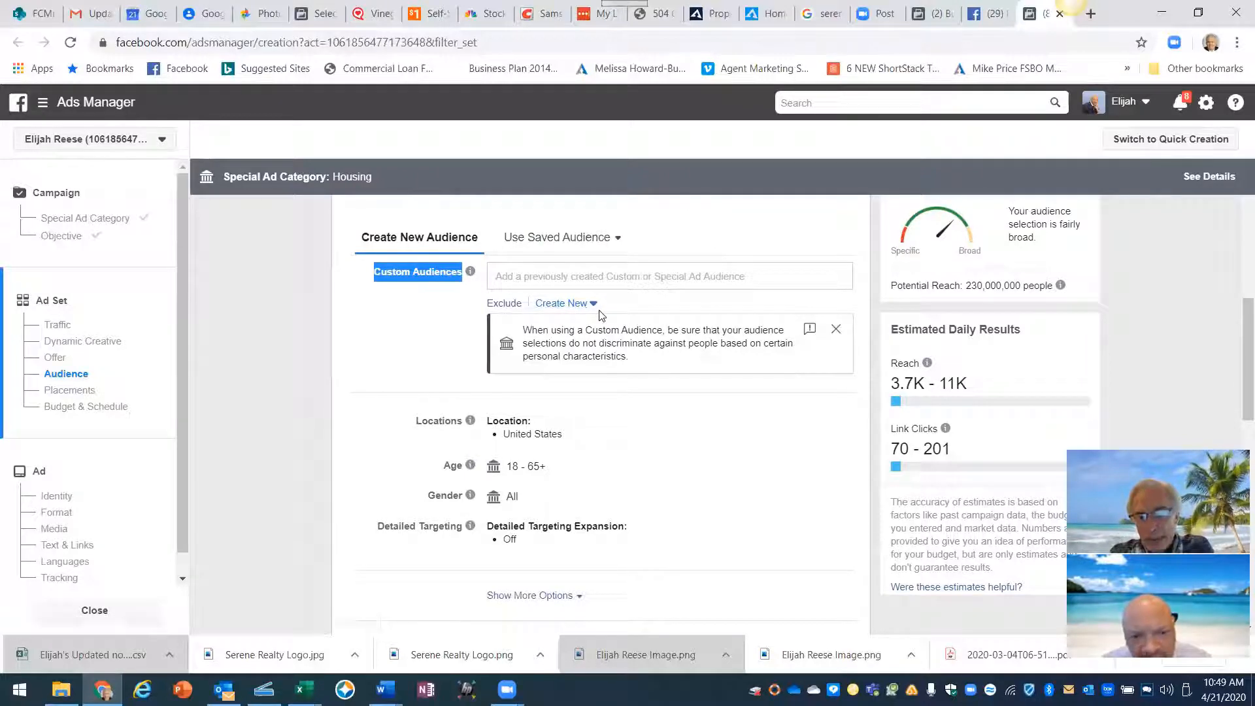
pyautogui.click(496, 276)
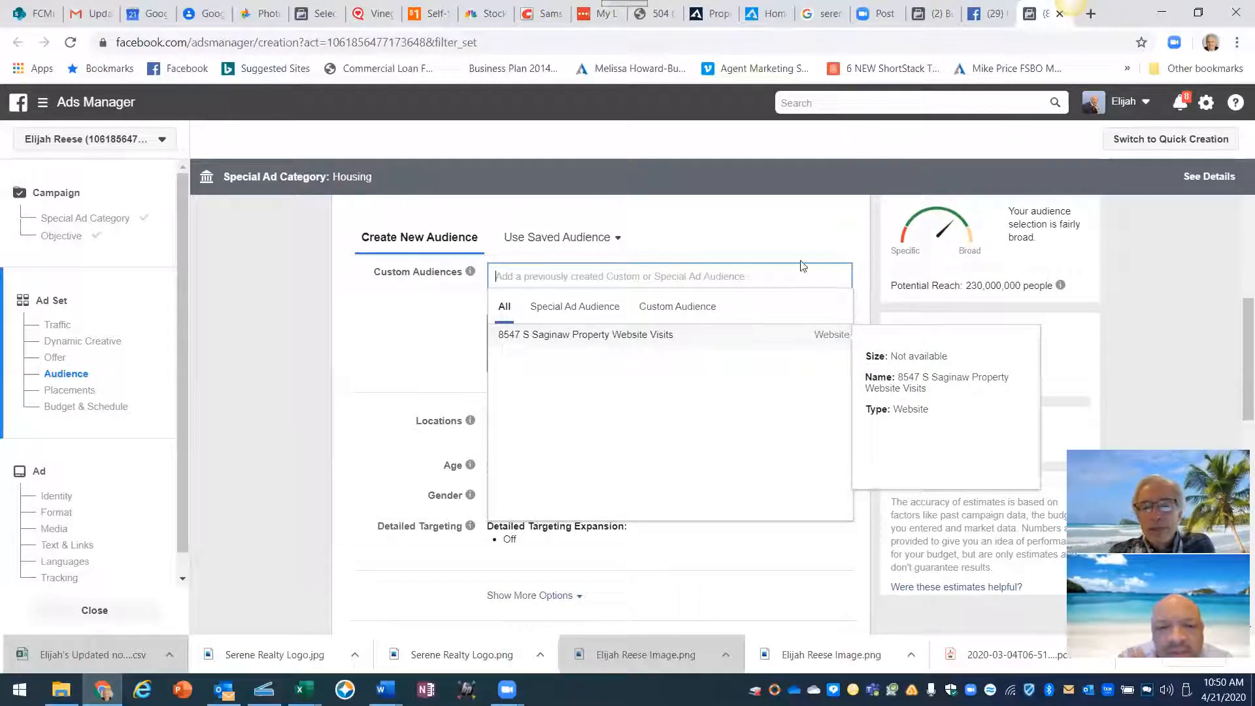
pyautogui.click(789, 235)
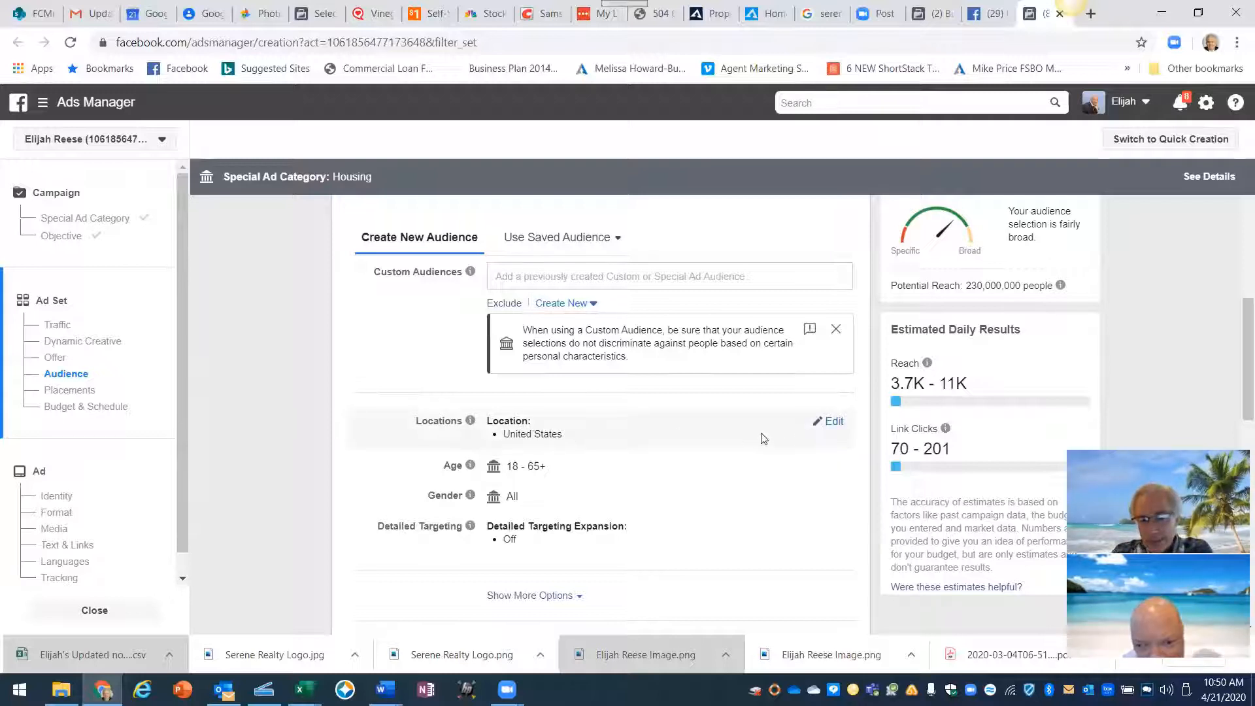
pyautogui.click(834, 423)
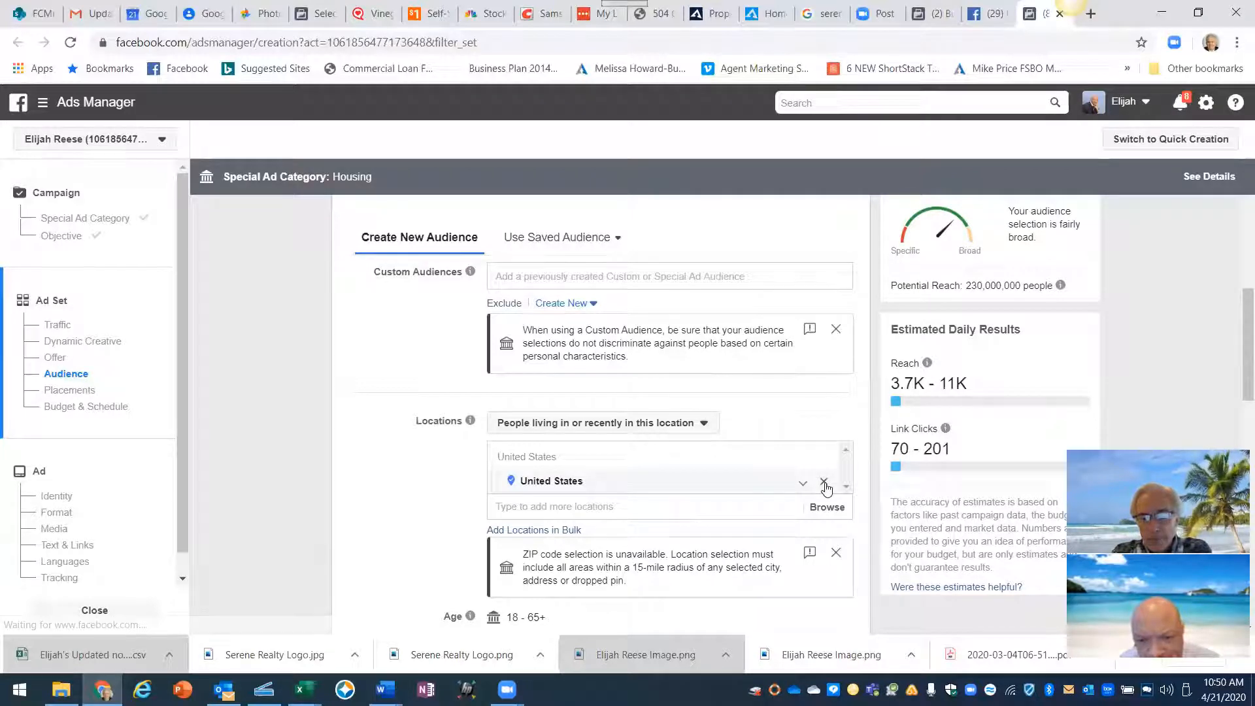
pyautogui.click(824, 485)
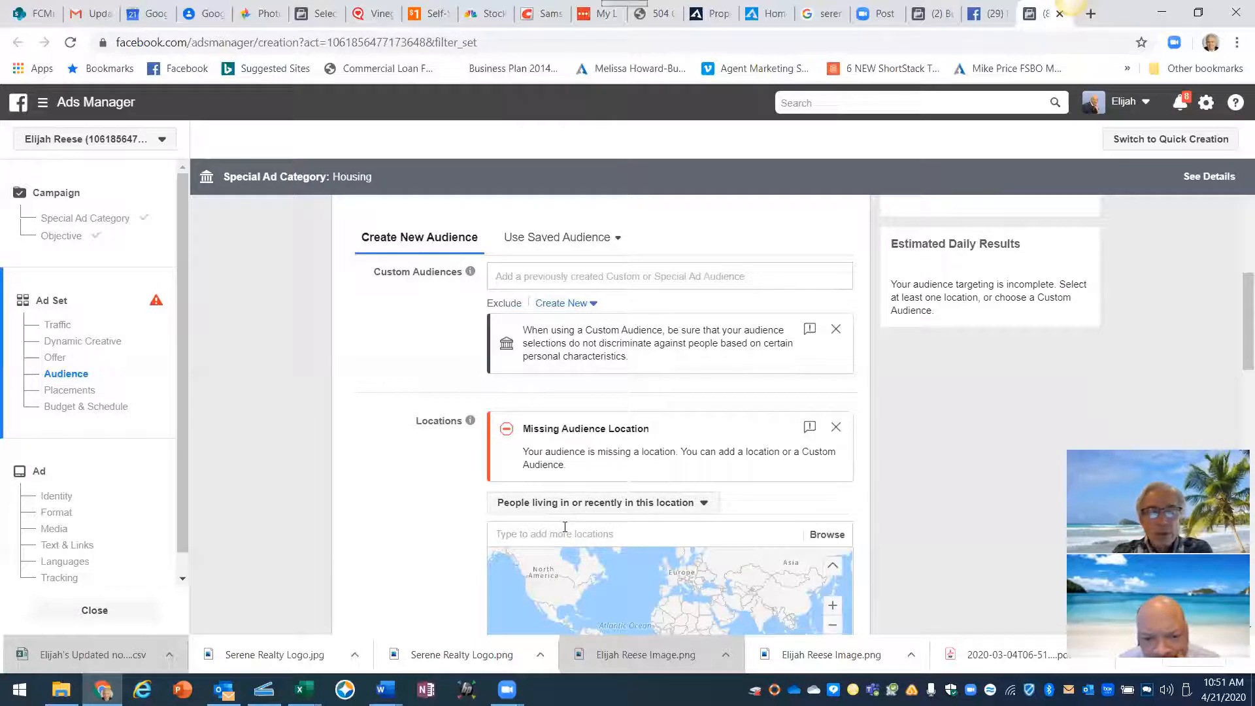
pyautogui.click(524, 534)
pyautogui.write('c')
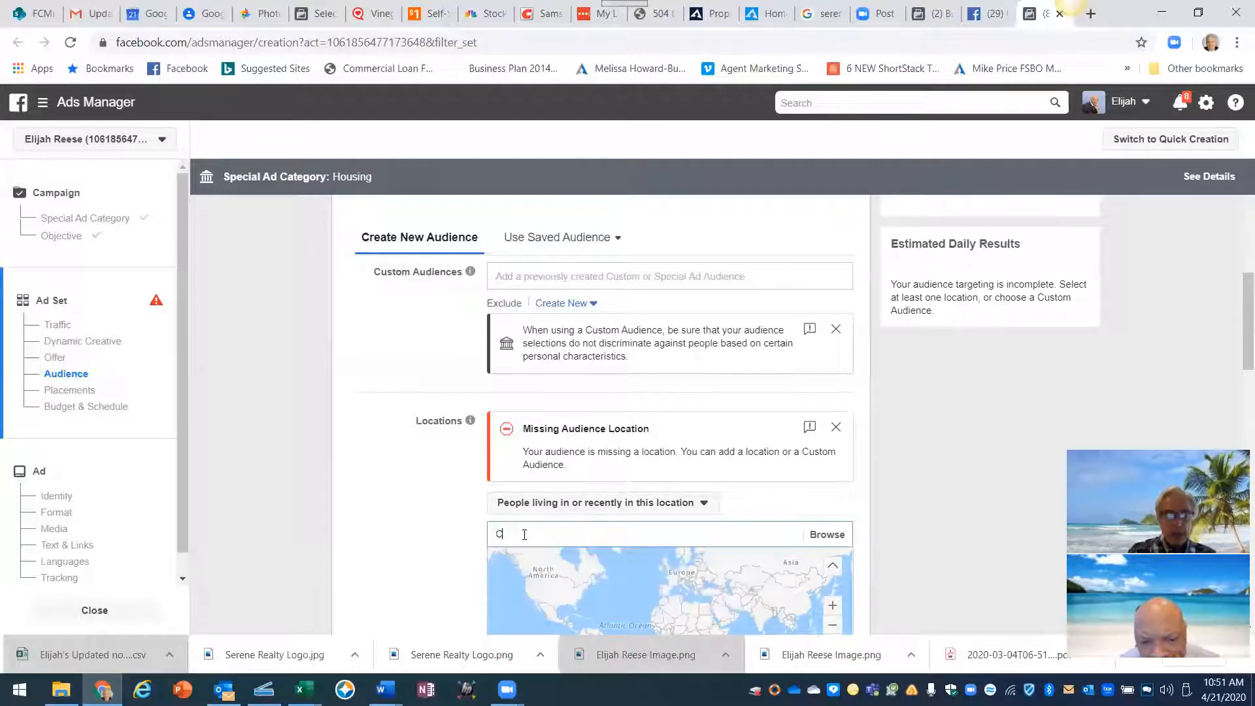
pyautogui.write('hci')
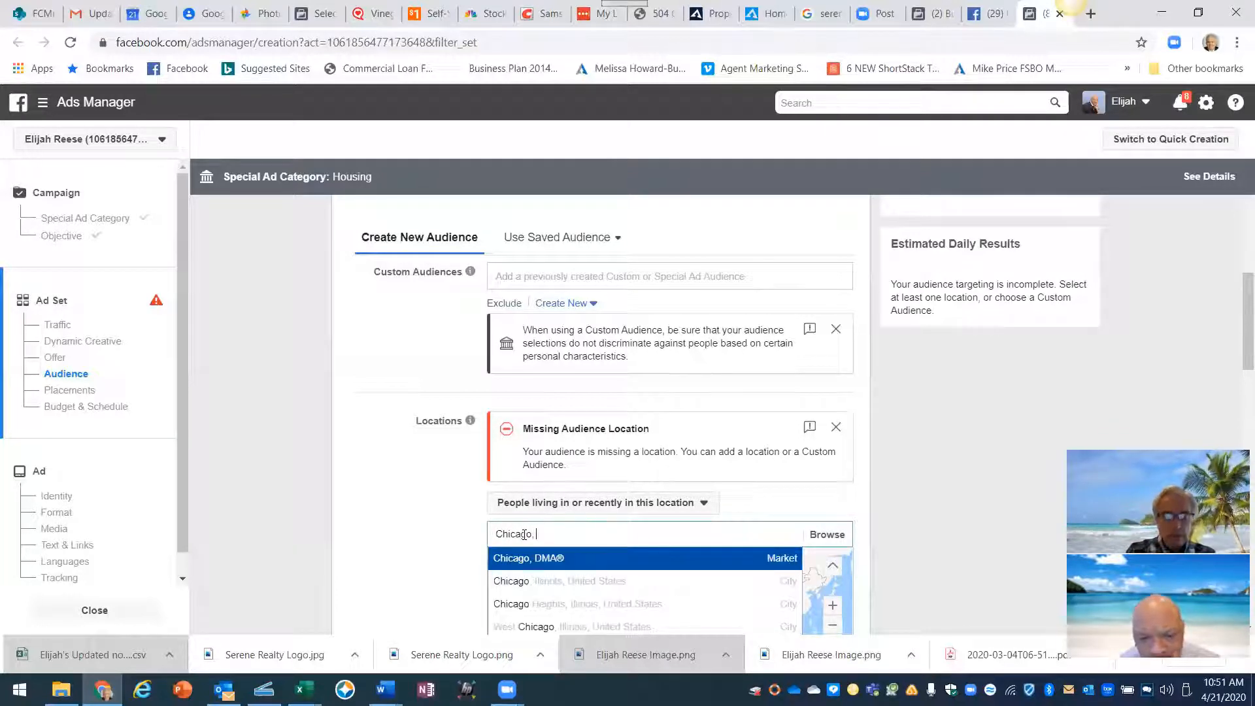
pyautogui.write('IL')
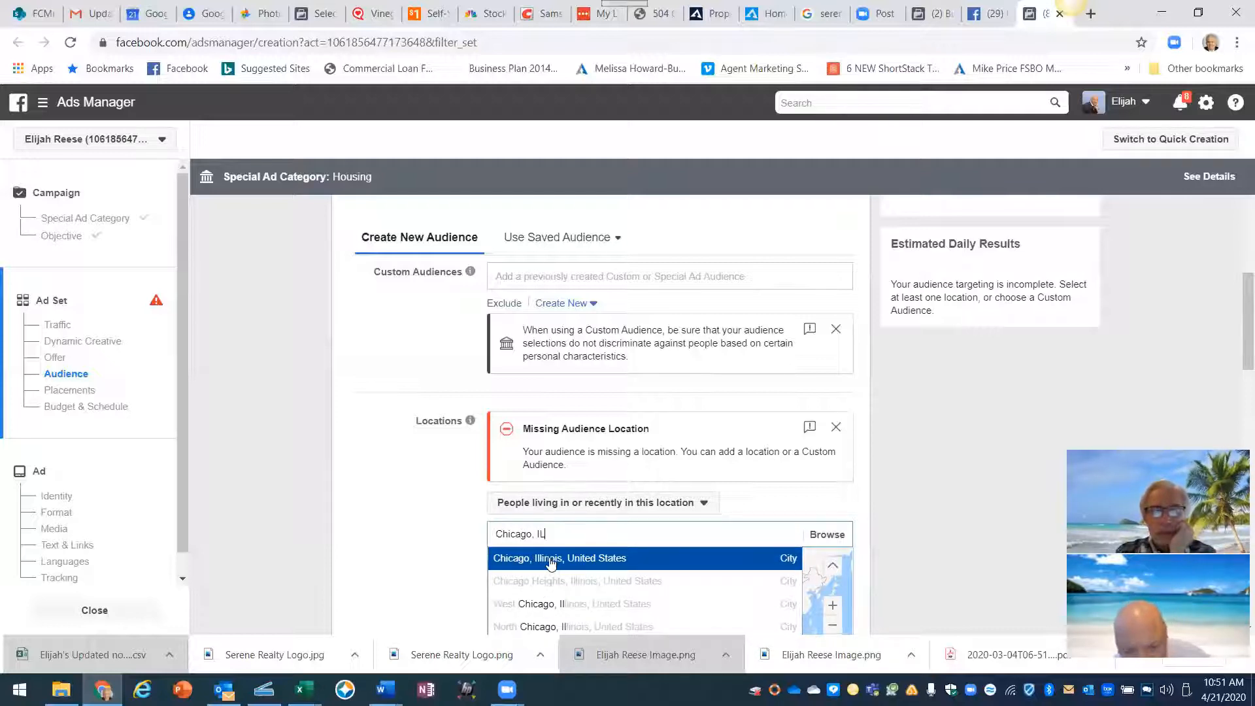
pyautogui.click(551, 562)
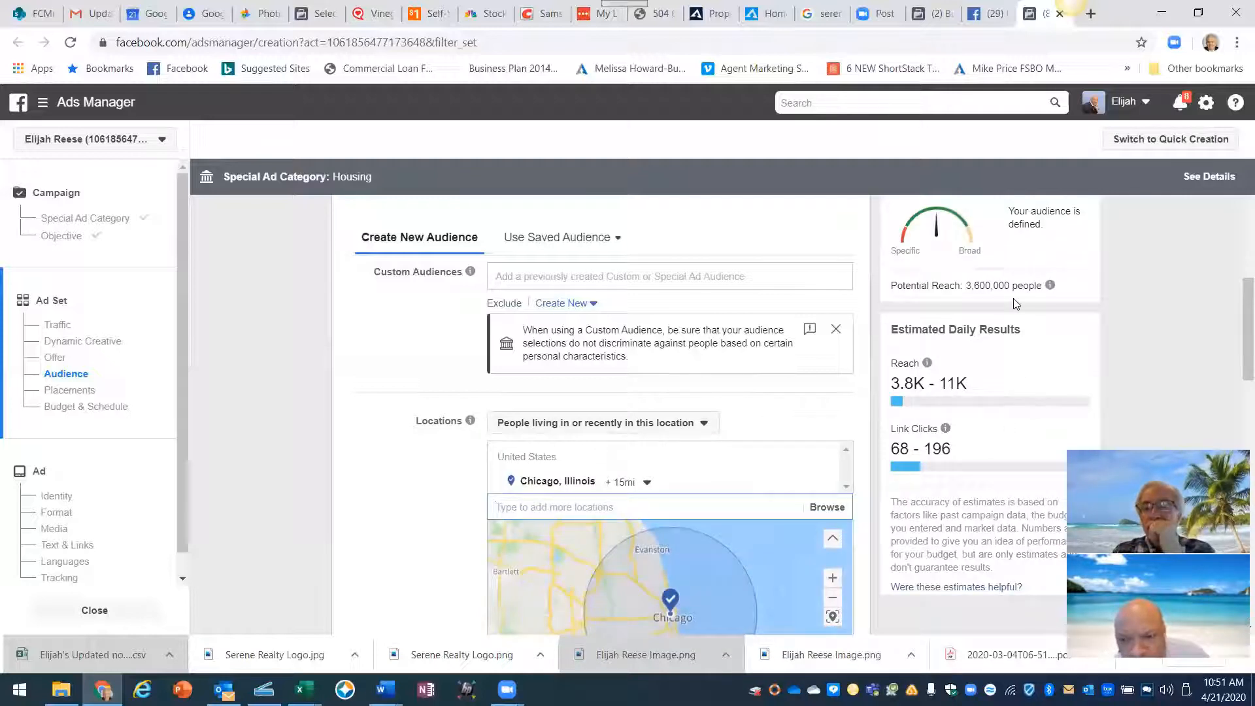
pyautogui.moveTo(893, 285); pyautogui.dragTo(1042, 290)
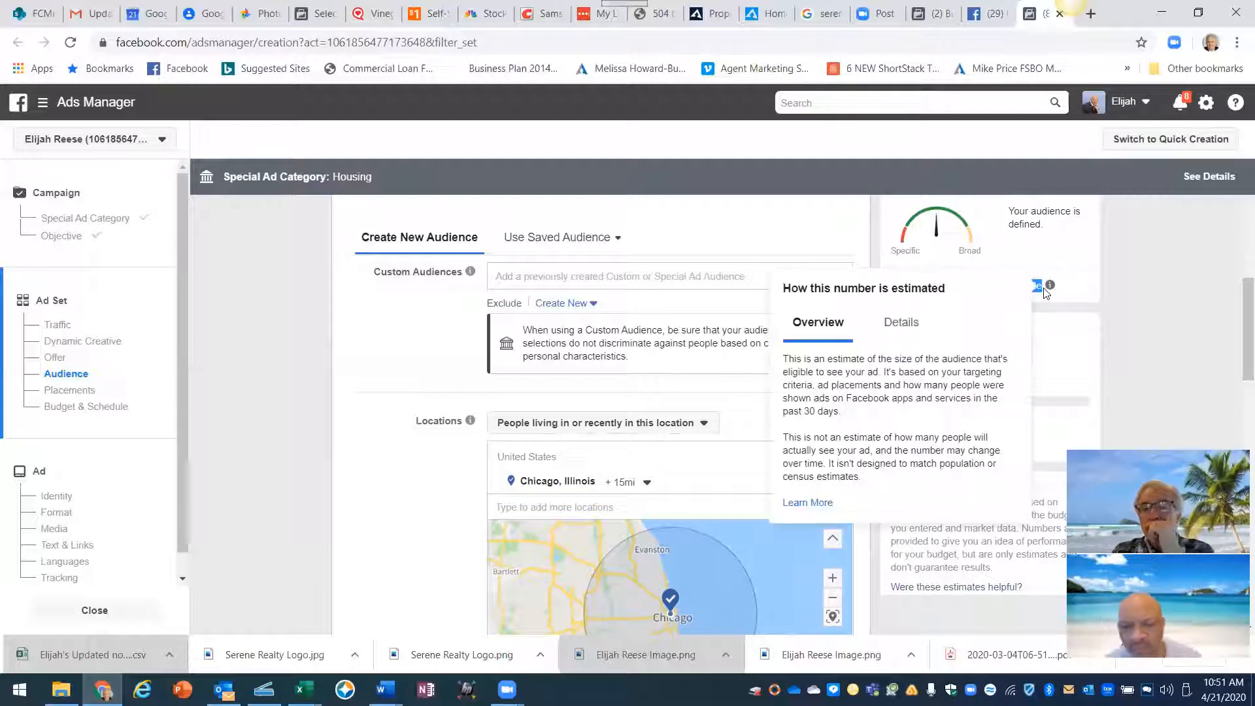
pyautogui.click(1122, 293)
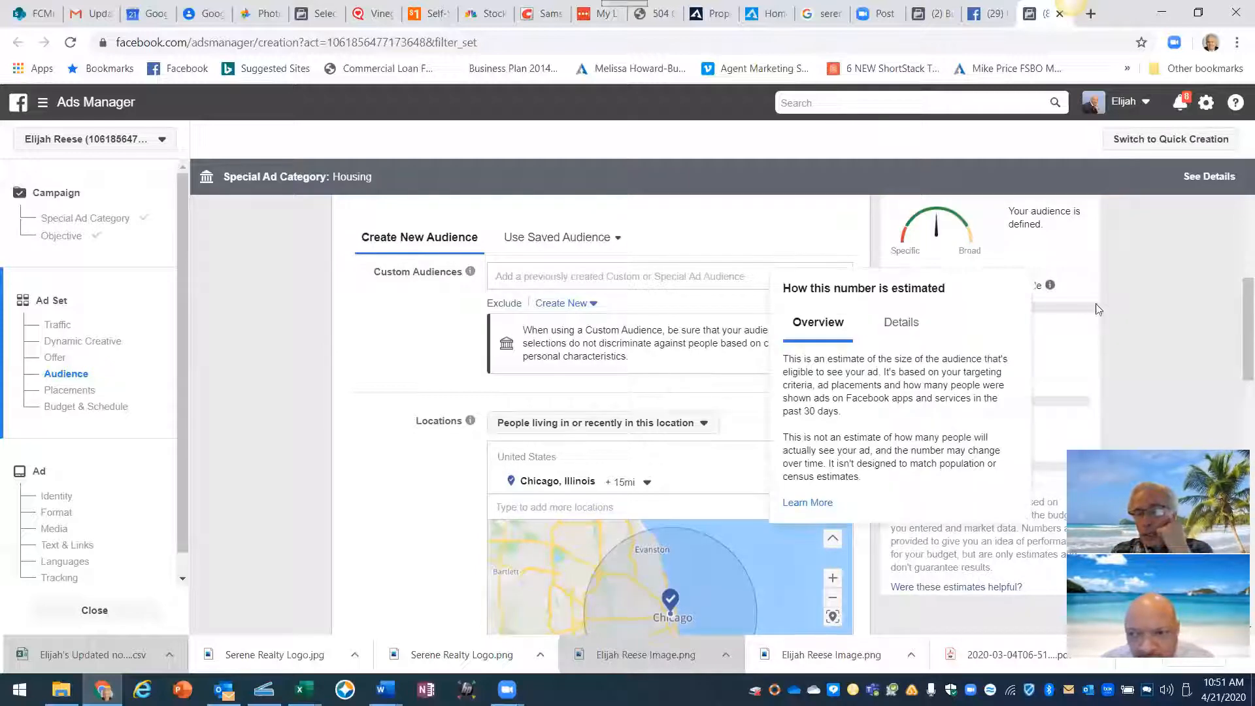
pyautogui.scroll(-1, 1120, 311)
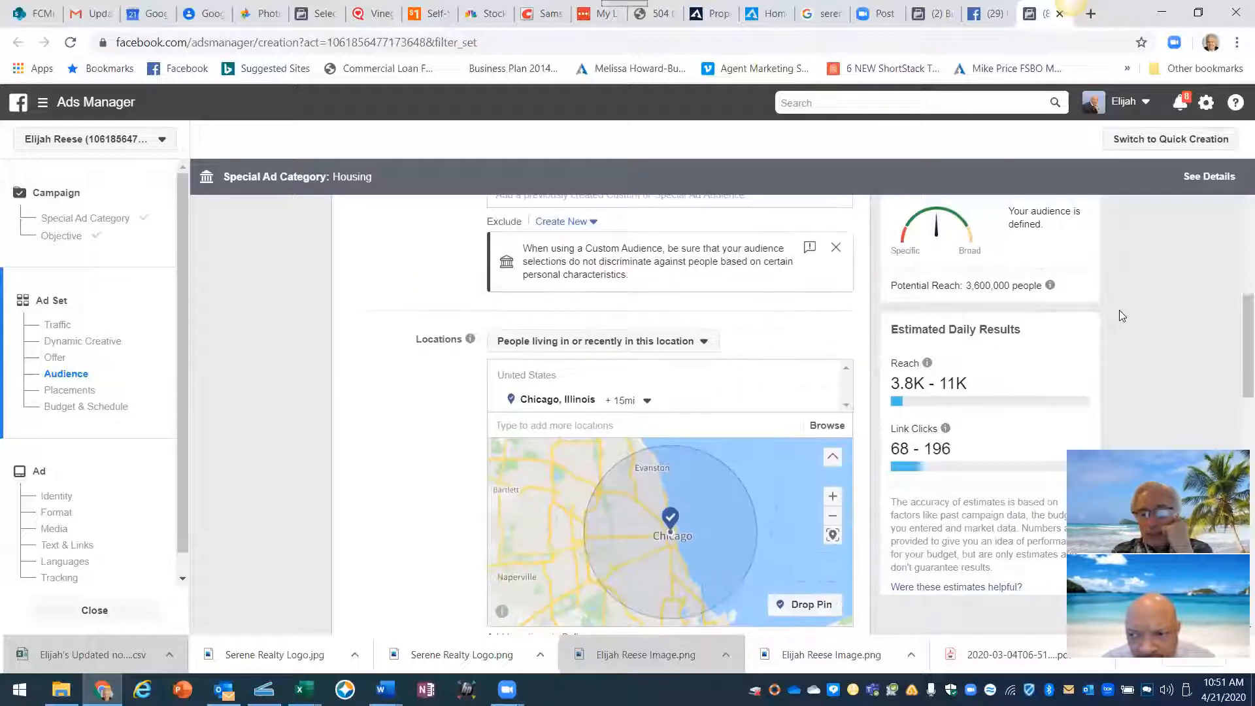
pyautogui.scroll(-1, 1119, 311)
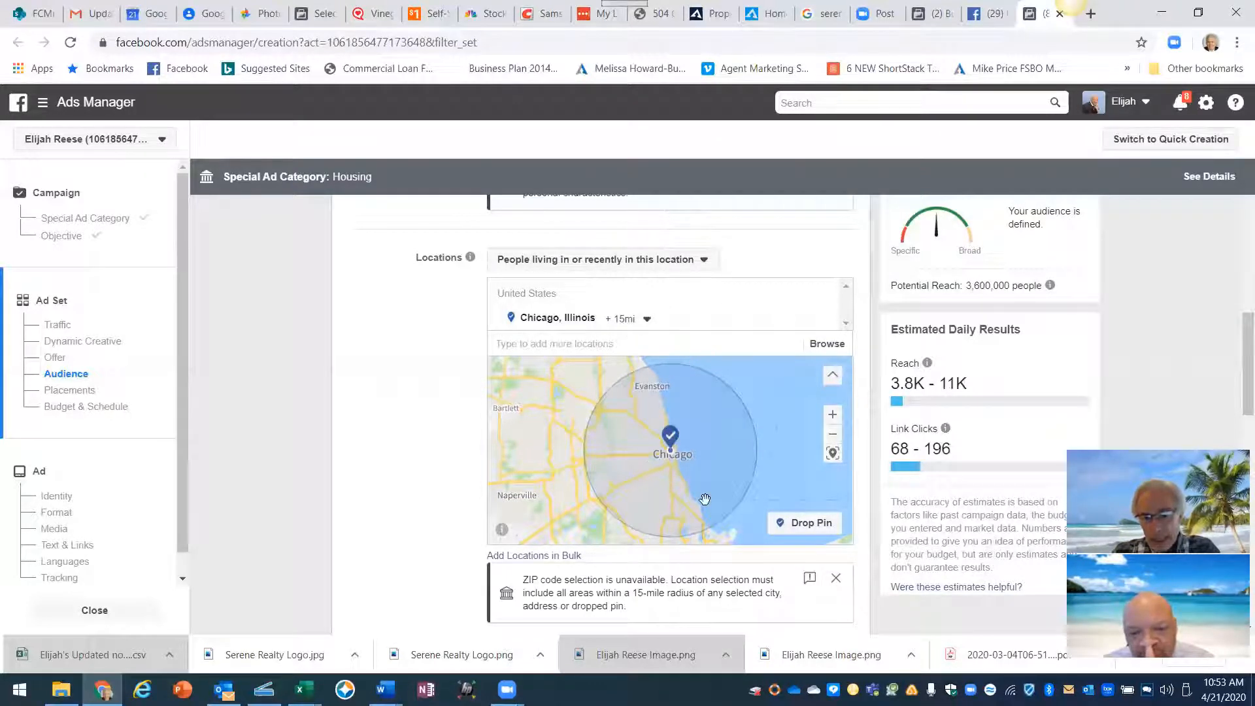
# - Drop a 15-mile location pin on the map west of Chicago
pyautogui.click(780, 526)
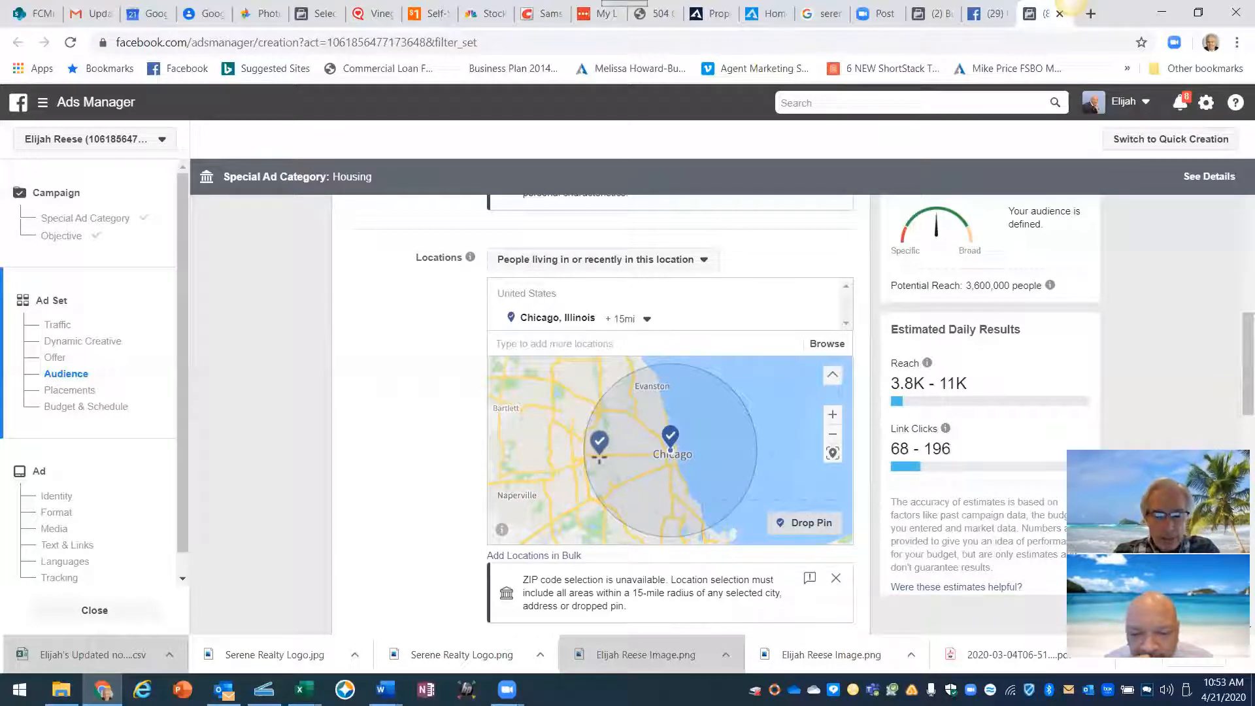
pyautogui.press('Escape')
pyautogui.click(598, 456)
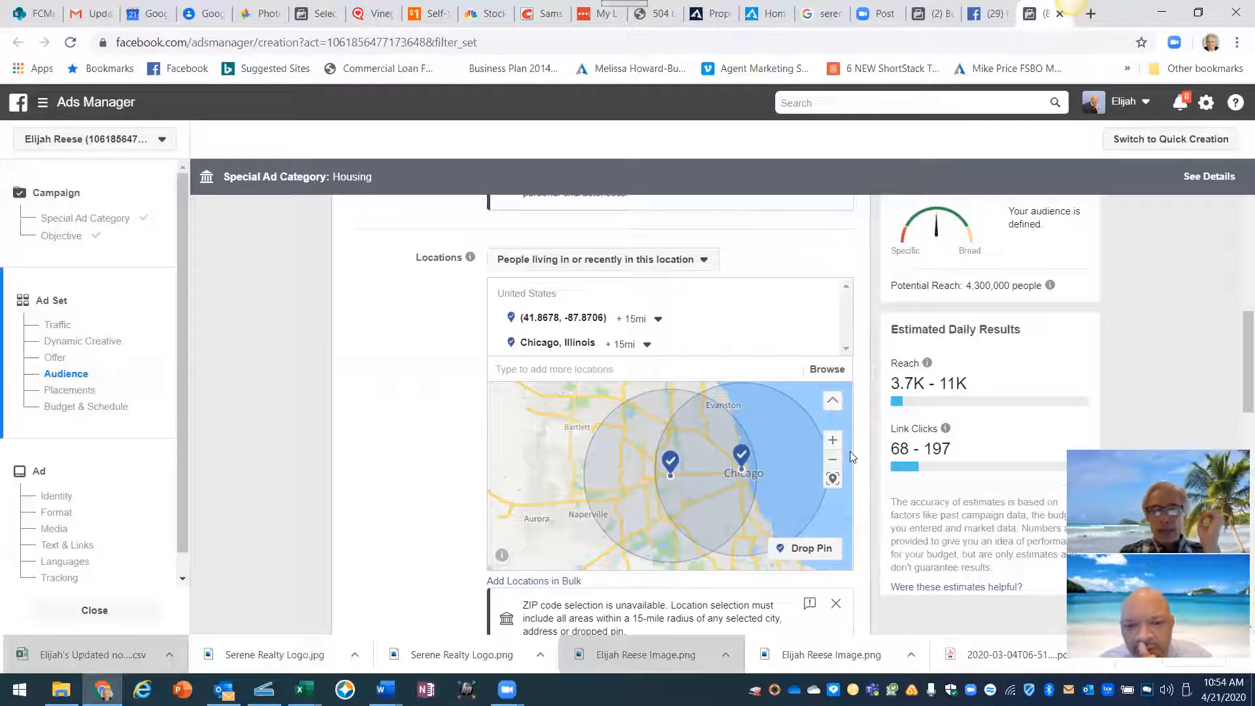
# - Highlight that ZIP code targeting is unavailable and move down to Age, Gender and Detailed Targeting
pyautogui.scroll(-2, 850, 451)
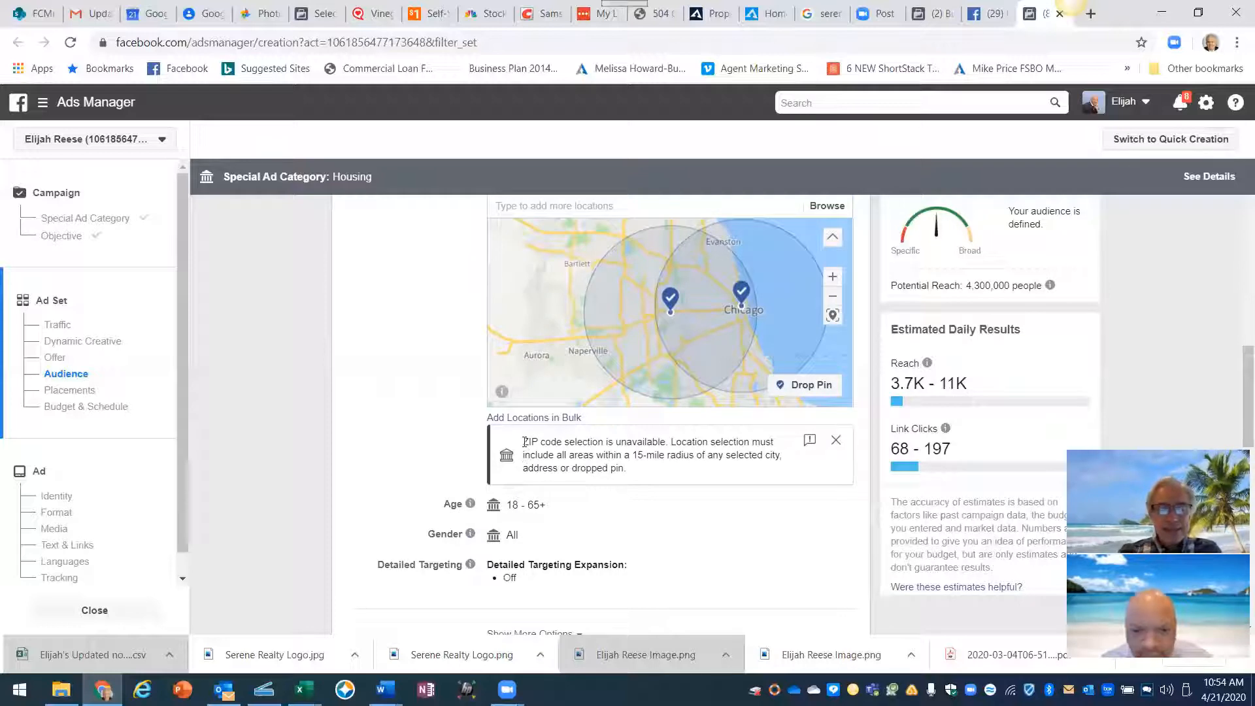
pyautogui.moveTo(523, 442); pyautogui.dragTo(672, 453)
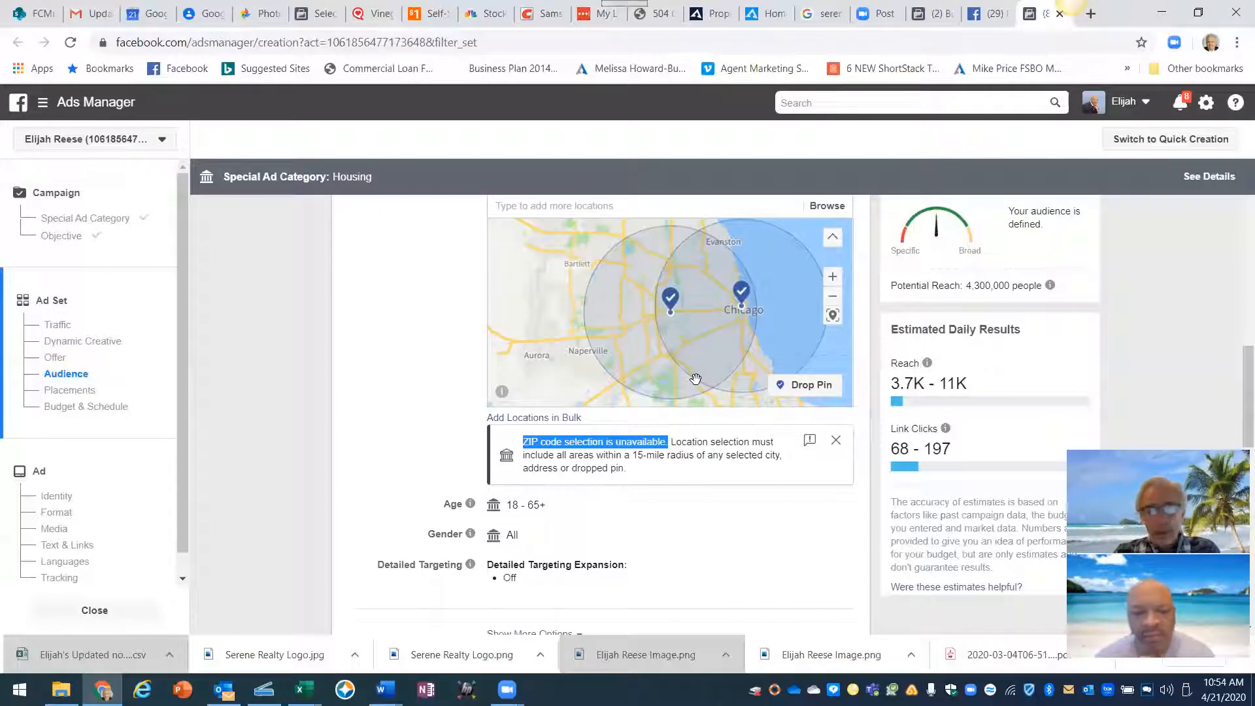
pyautogui.scroll(-1, 625, 528)
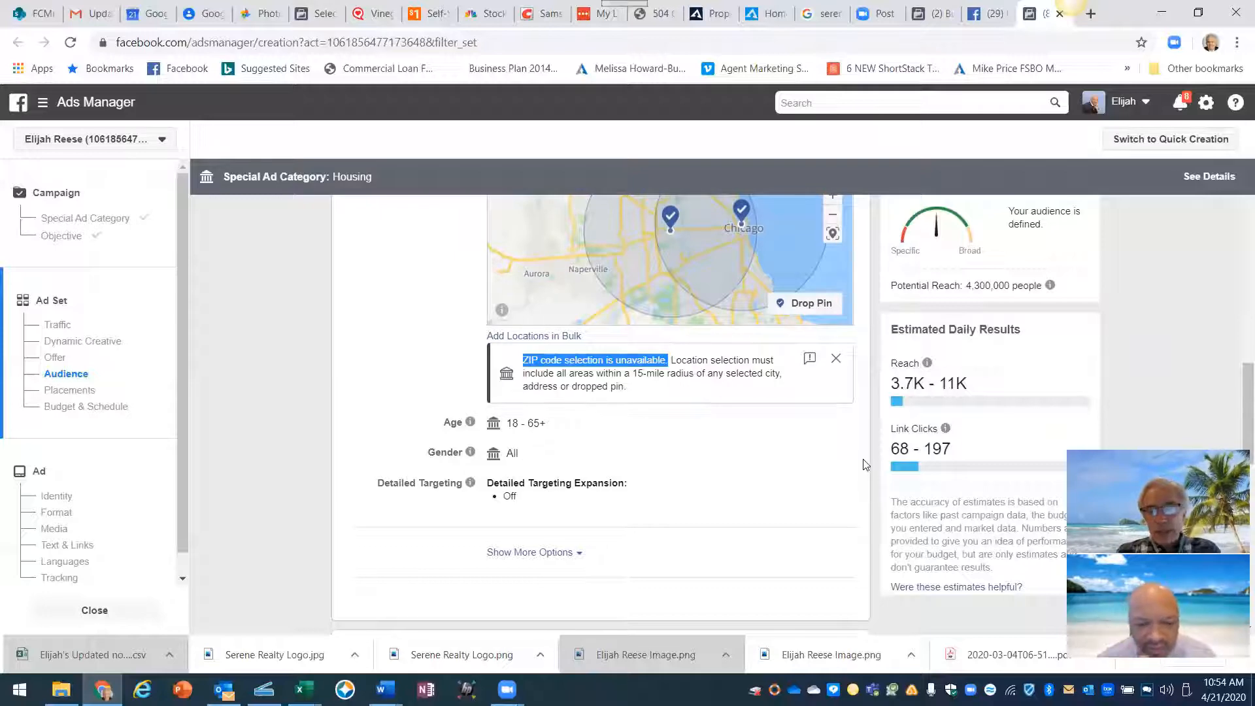
pyautogui.scroll(-1, 772, 488)
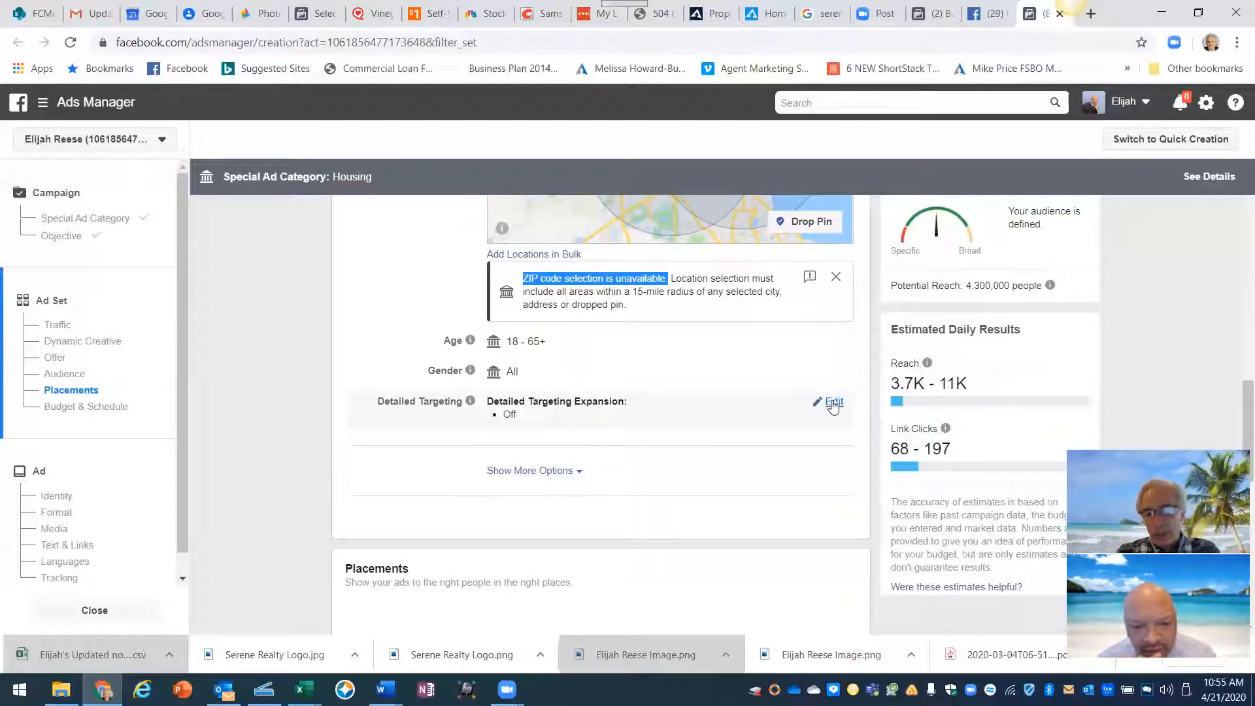
# - Edit Detailed Targeting and start an interest entry, noting the 4,300,000 potential reach
pyautogui.click(833, 403)
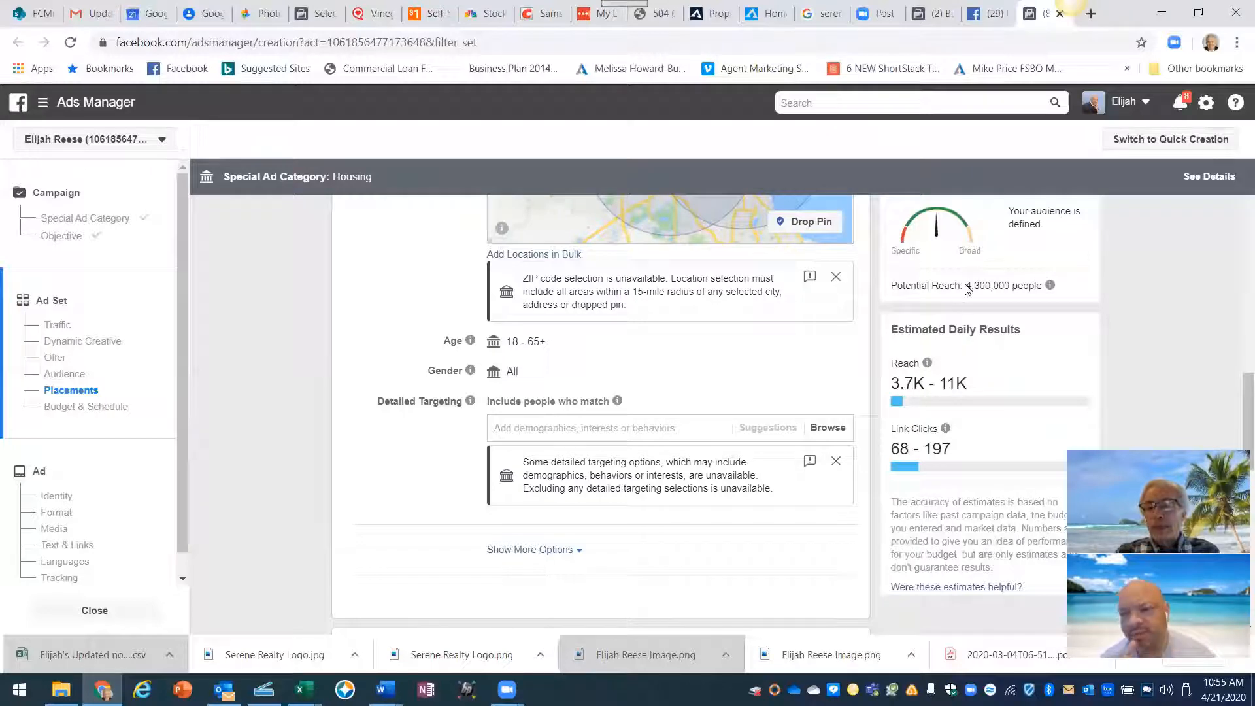
pyautogui.moveTo(967, 286); pyautogui.dragTo(1042, 289)
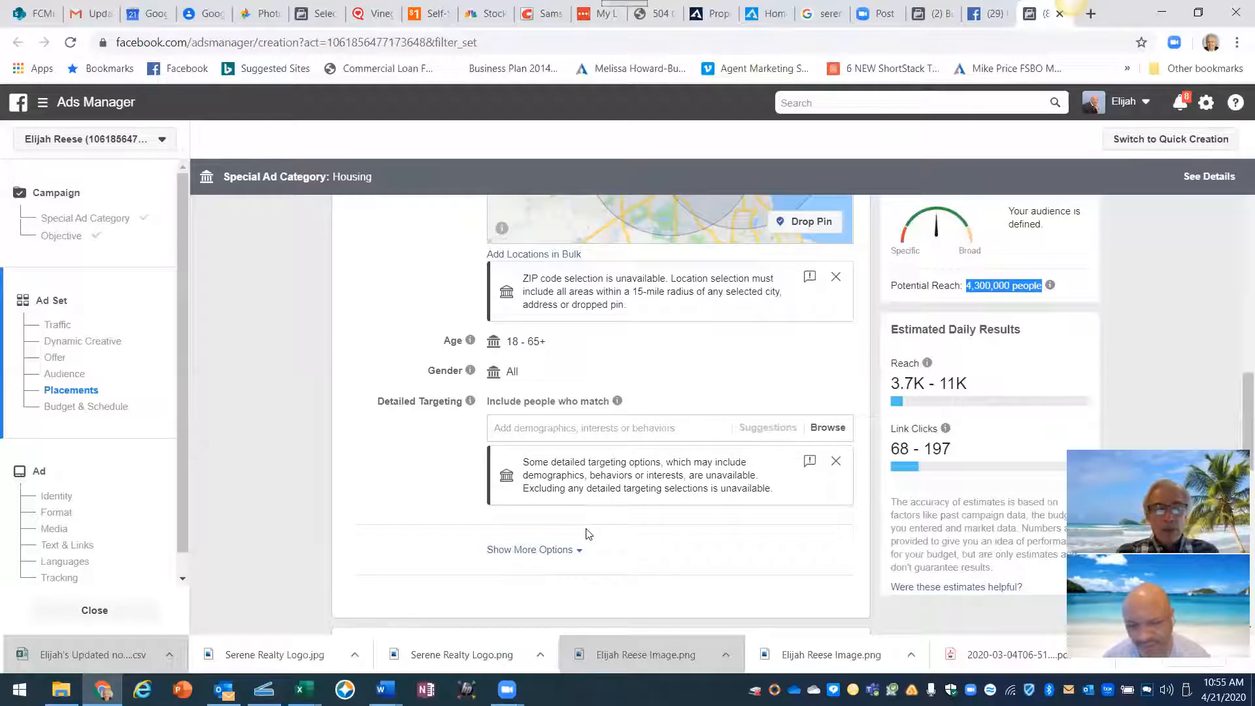
pyautogui.click(512, 429)
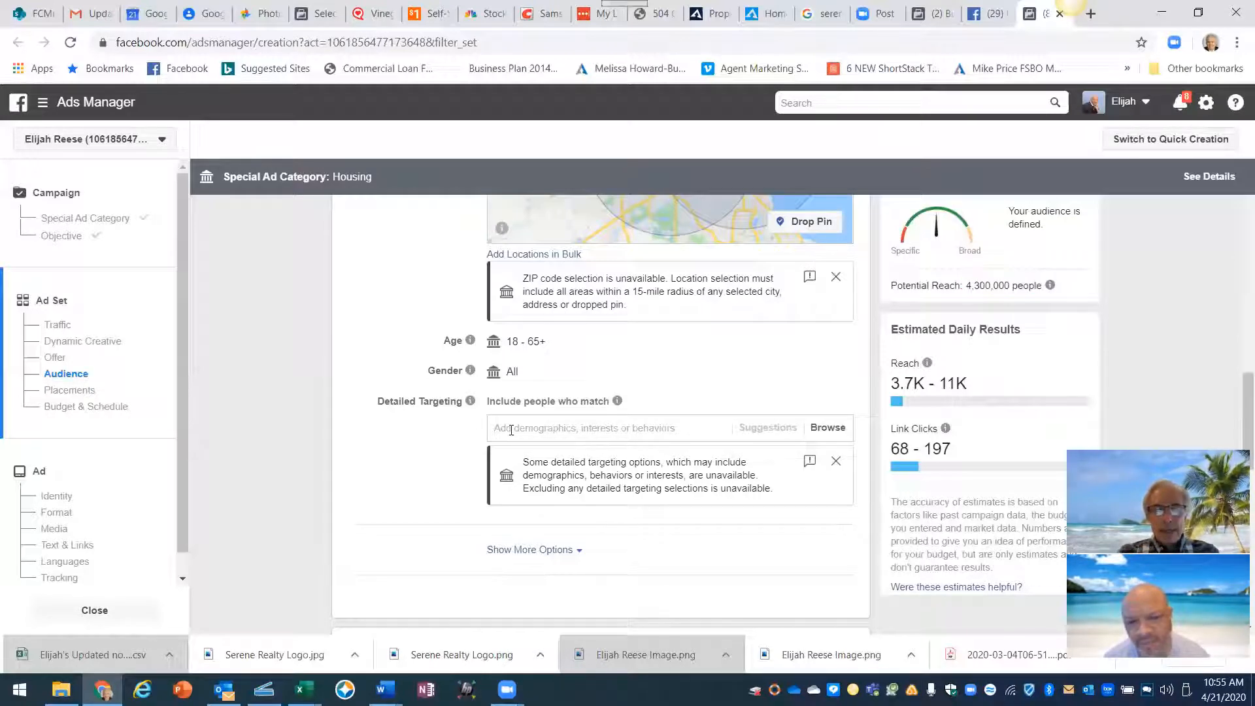
# - Search 'realte' and add the Real estate interest to detailed targeting
pyautogui.write('realte')
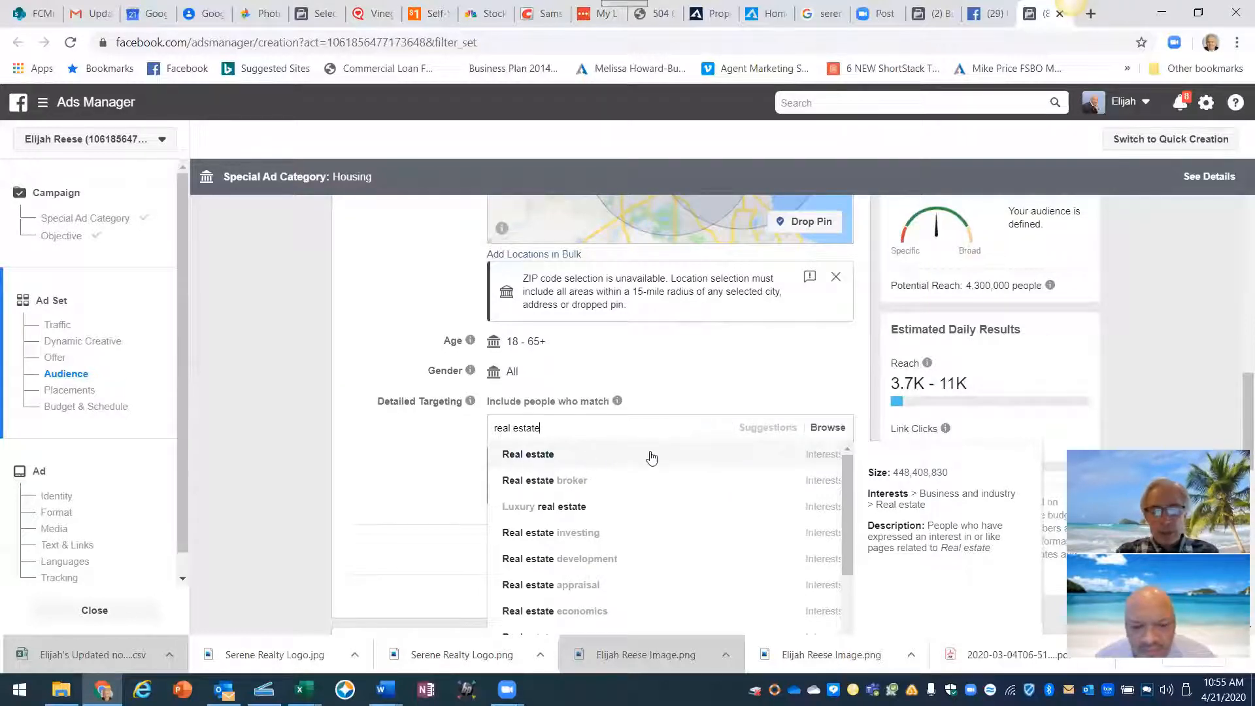
pyautogui.moveTo(509, 455)
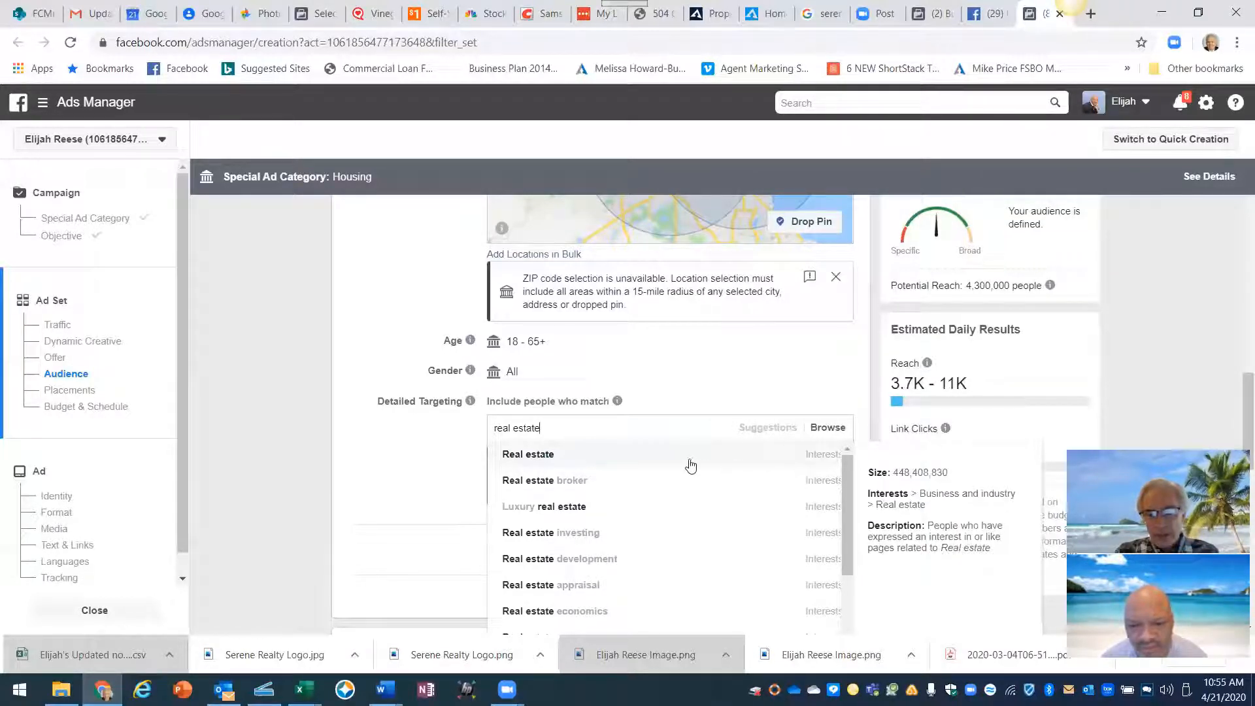
pyautogui.click(669, 458)
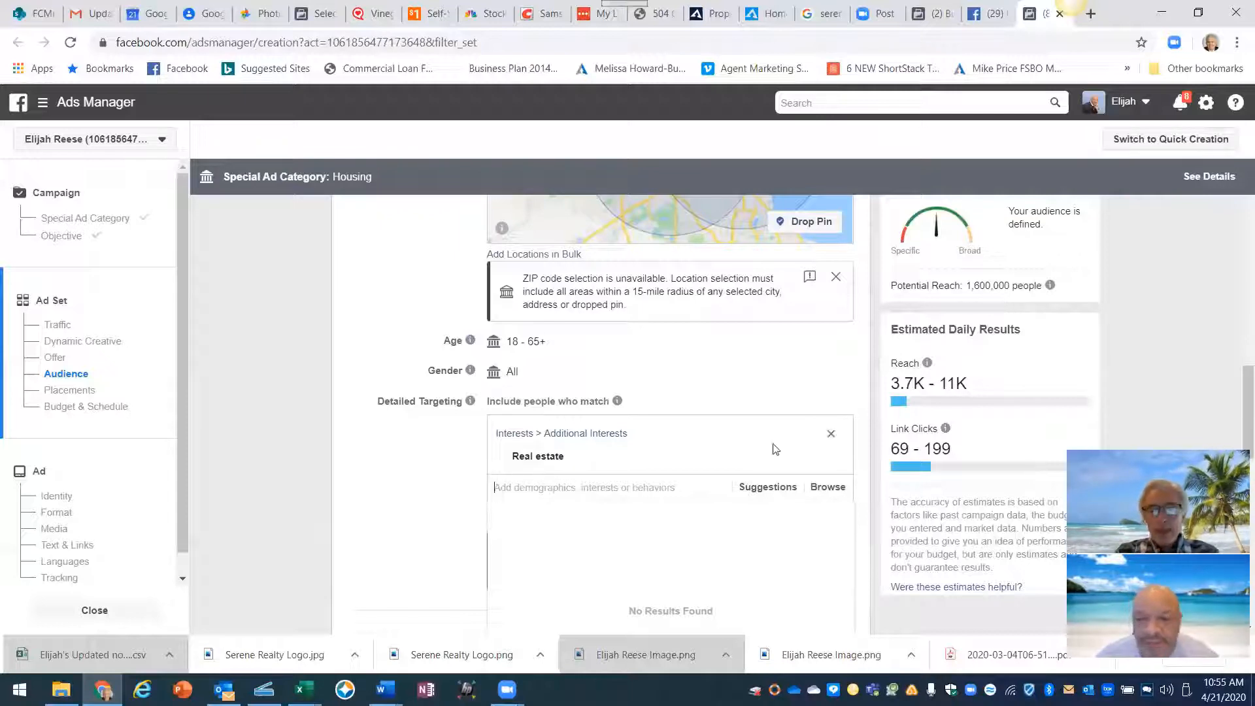
# - Add Real estate investing, House Hunting, First-time buyer, Starter home, Property finder and First-time home buyer grant interests
pyautogui.click(768, 490)
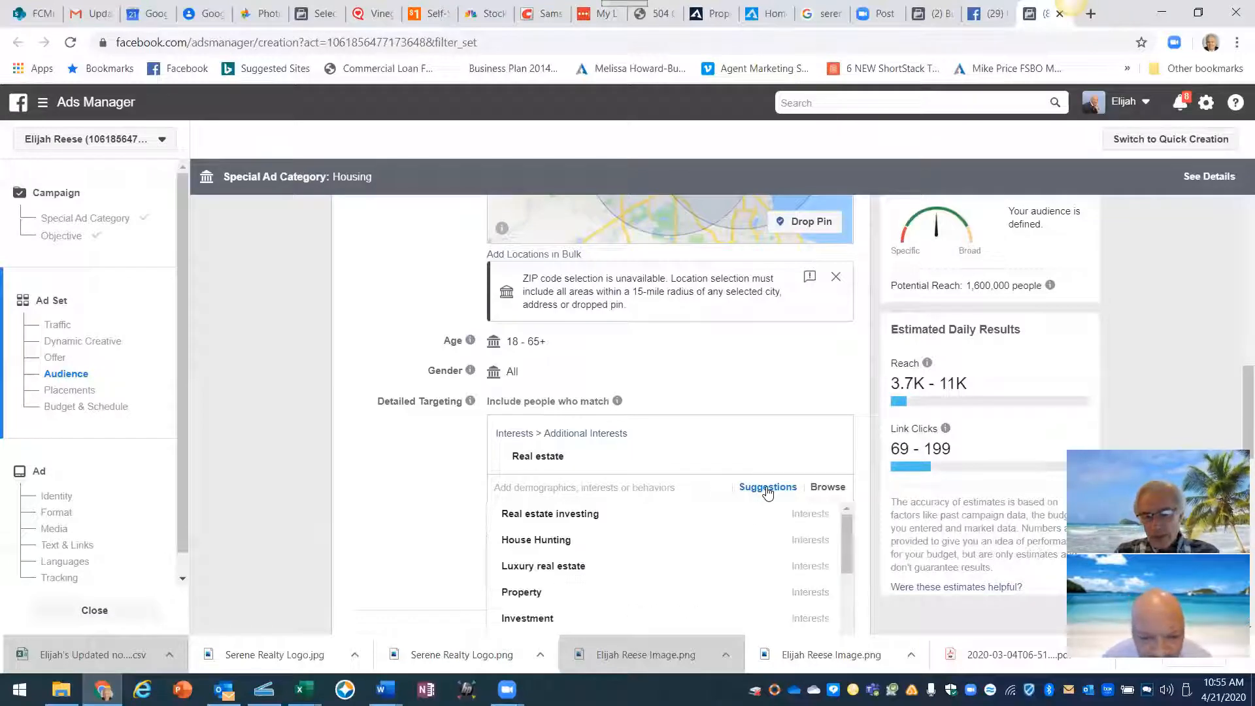
pyautogui.scroll(-1, 419, 484)
pyautogui.scroll(-3, 418, 484)
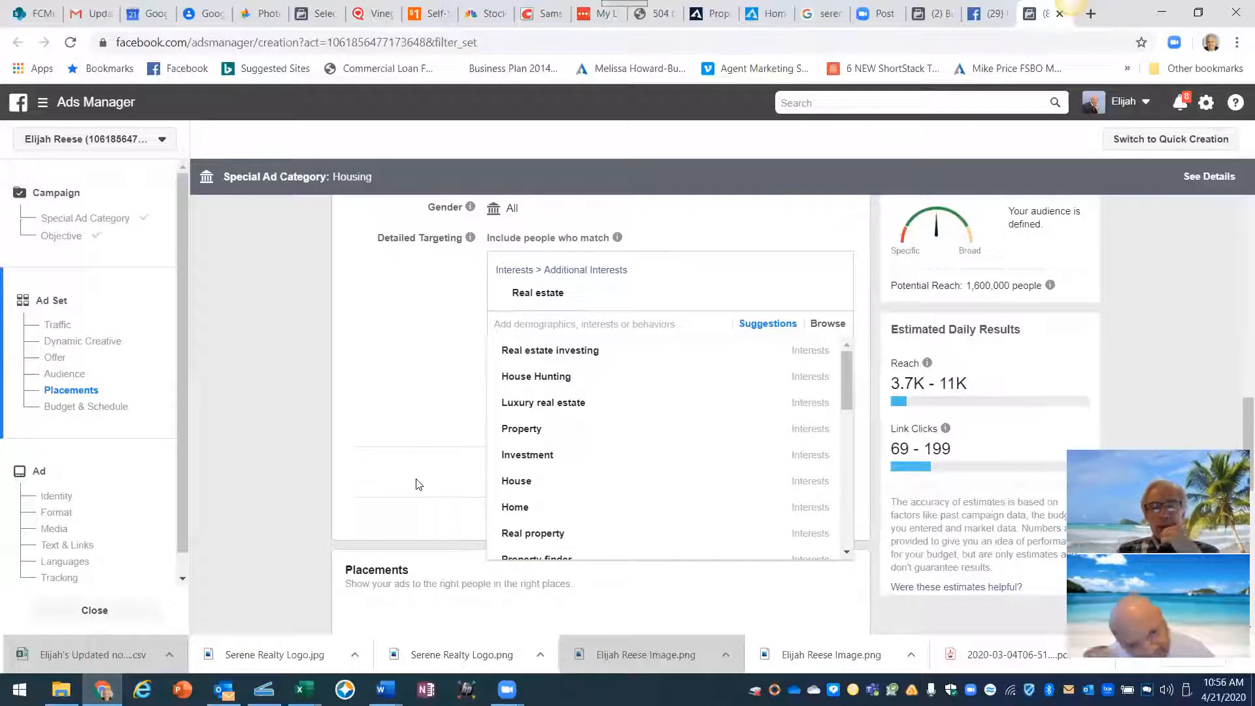
pyautogui.moveTo(521, 363)
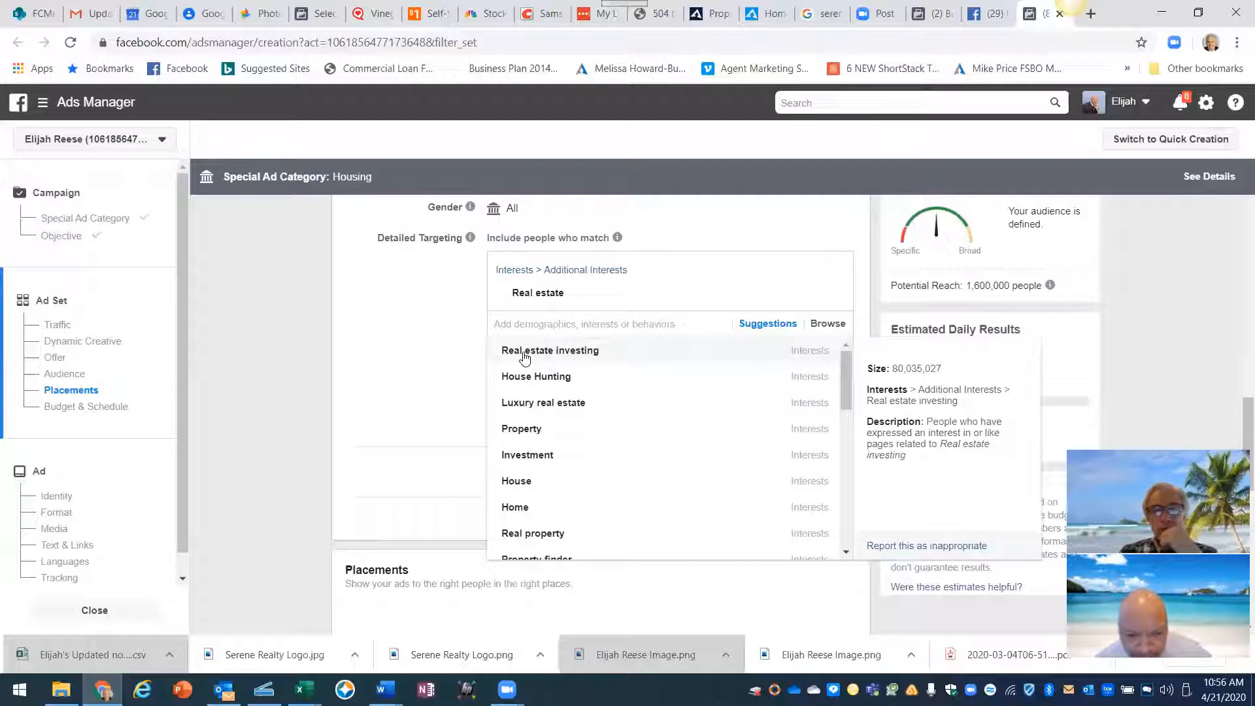
pyautogui.click(525, 356)
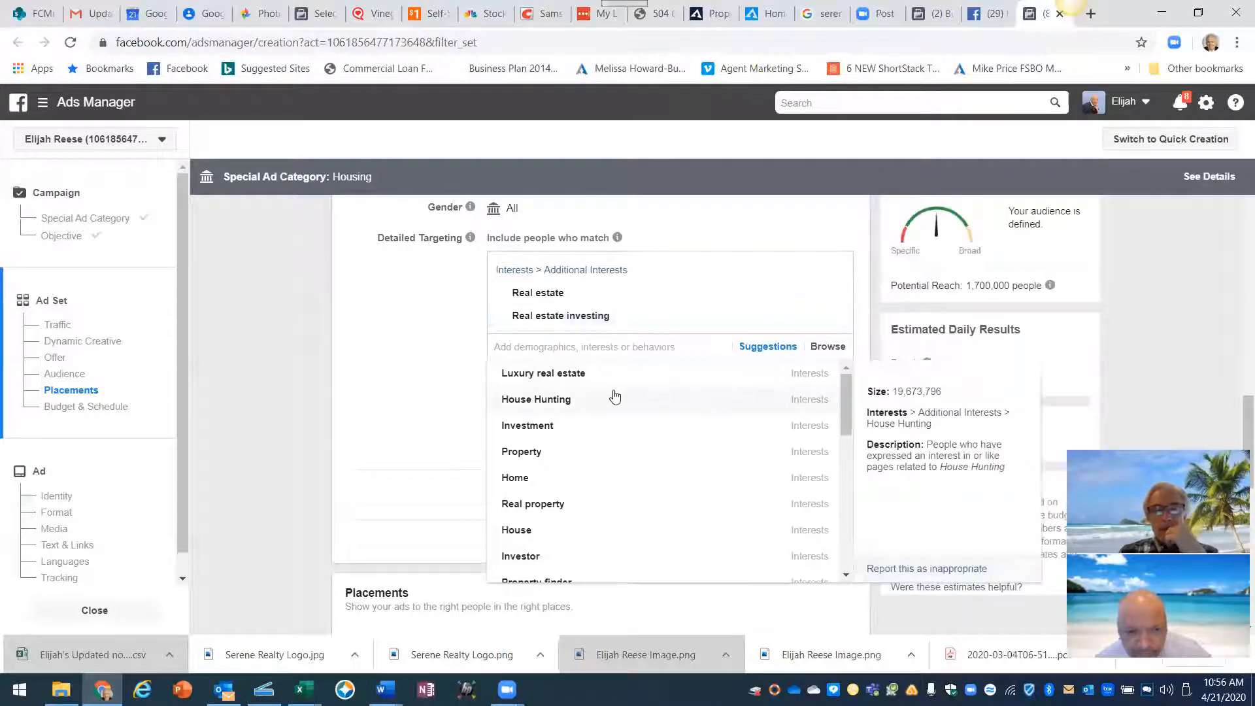
pyautogui.moveTo(552, 385)
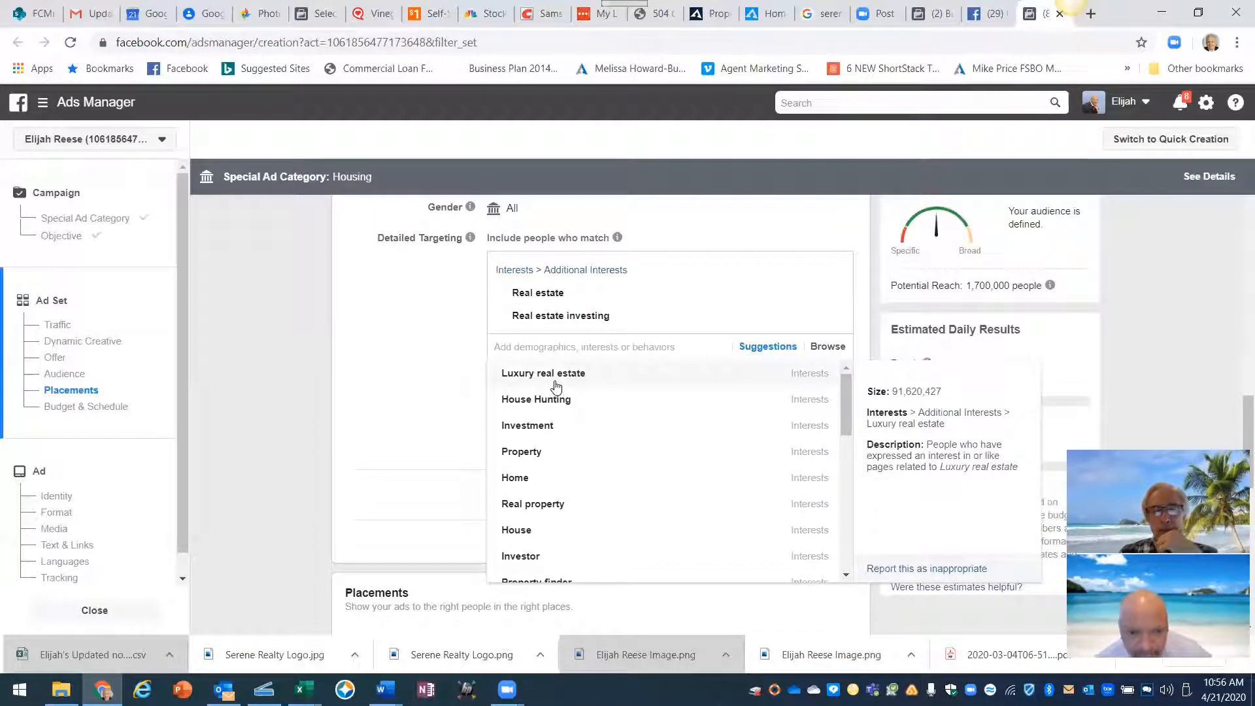
pyautogui.click(522, 401)
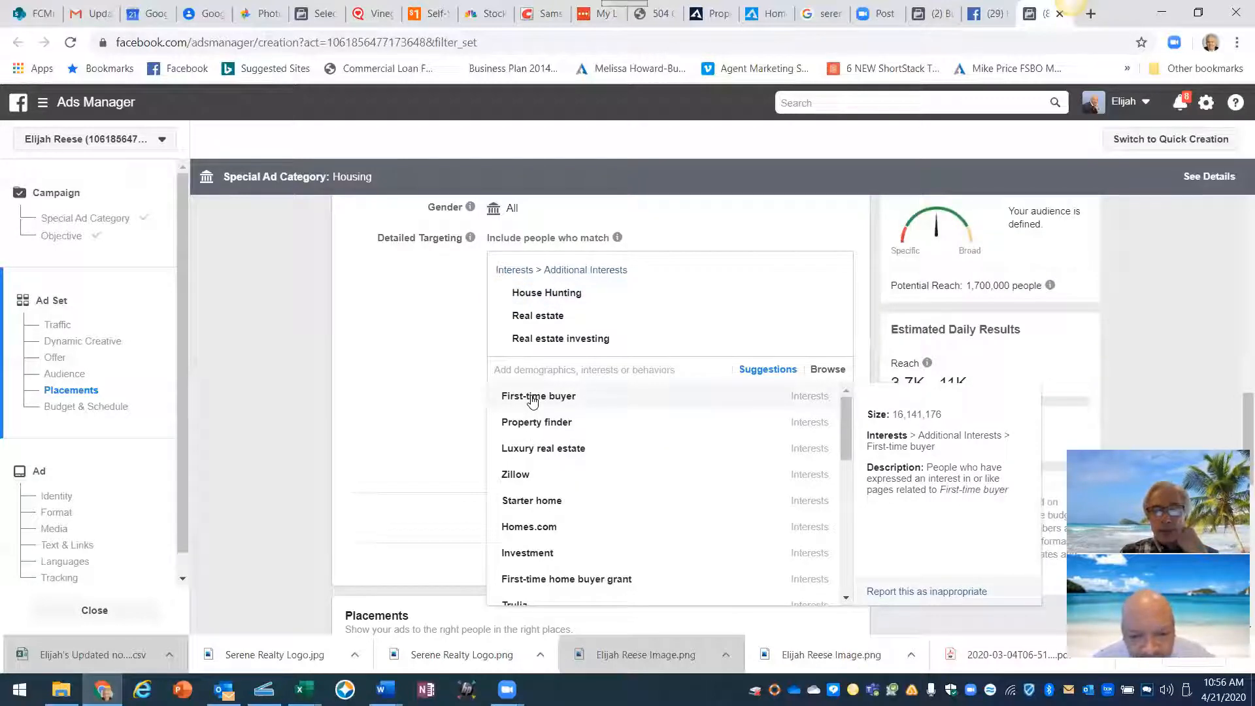
pyautogui.click(533, 401)
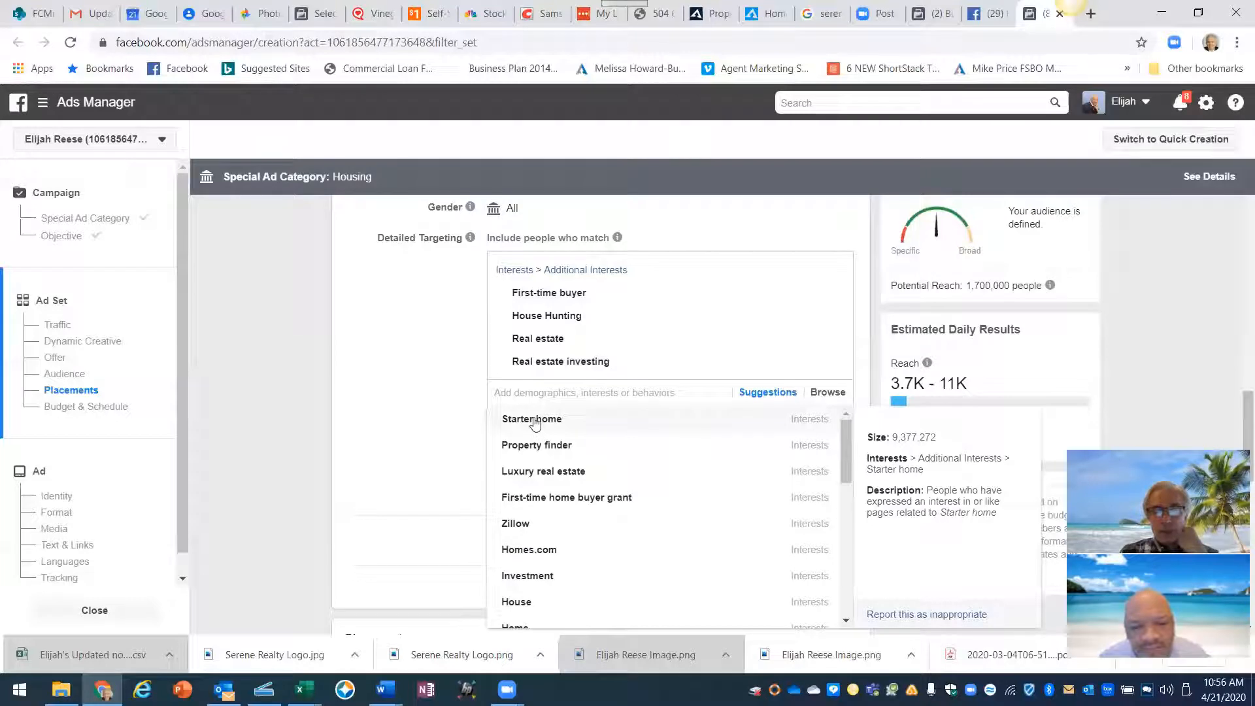
pyautogui.click(535, 421)
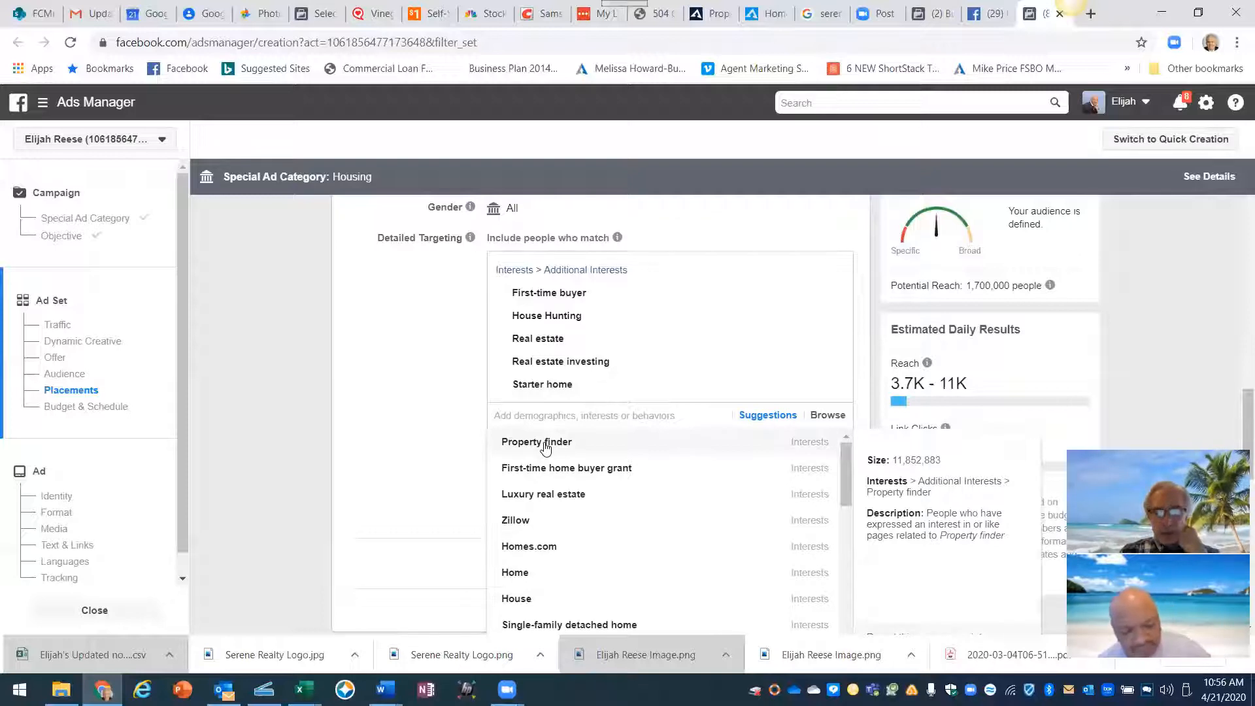
pyautogui.click(546, 446)
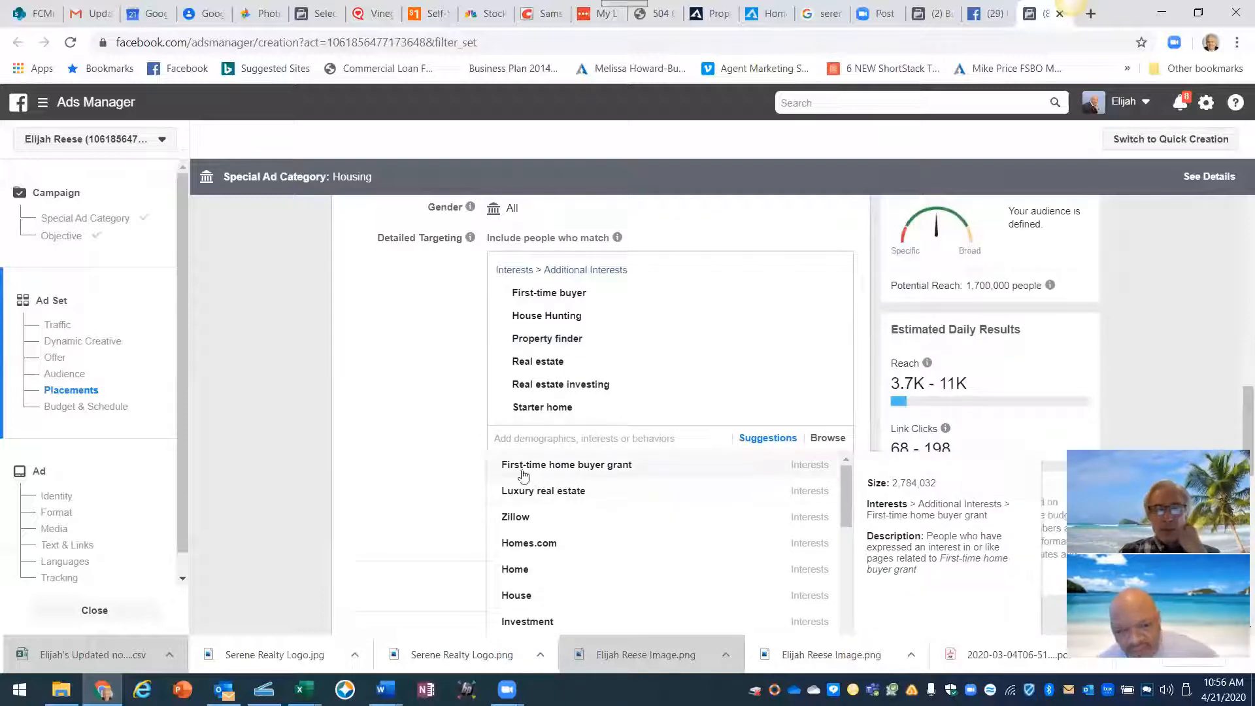
pyautogui.click(615, 468)
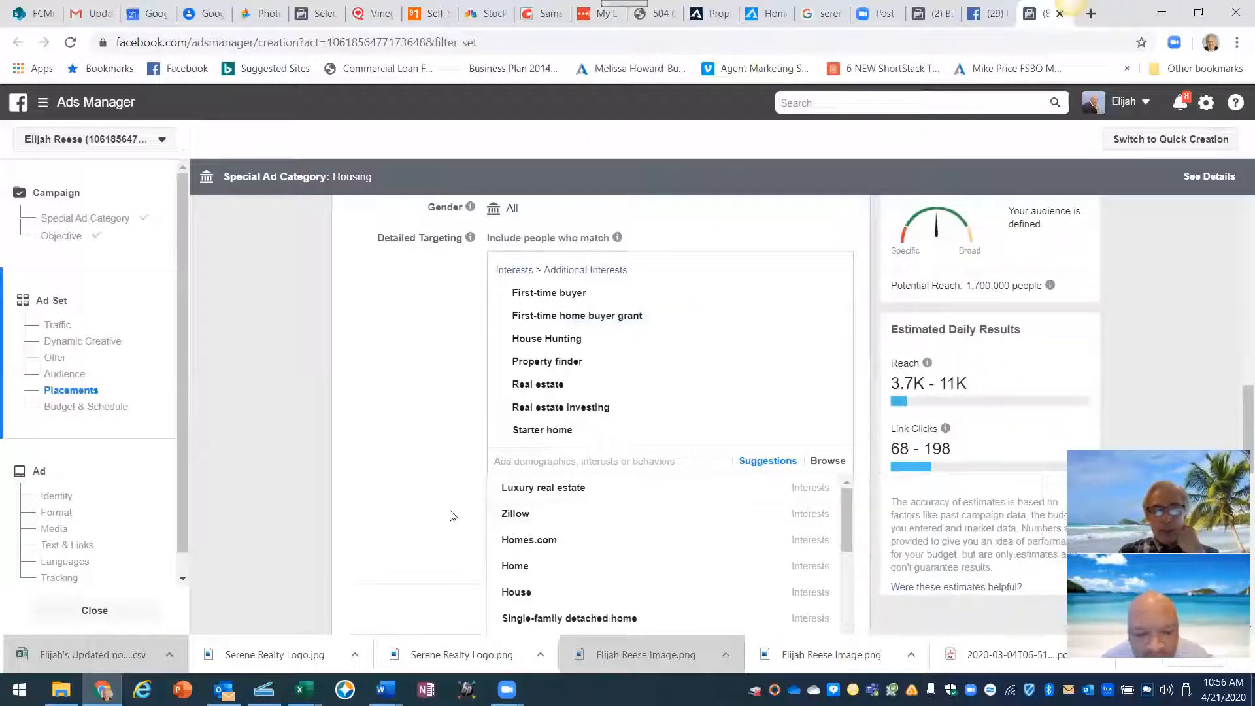
# - Add the Zillow, Homes.com and Trulia interests
pyautogui.scroll(-1, 451, 513)
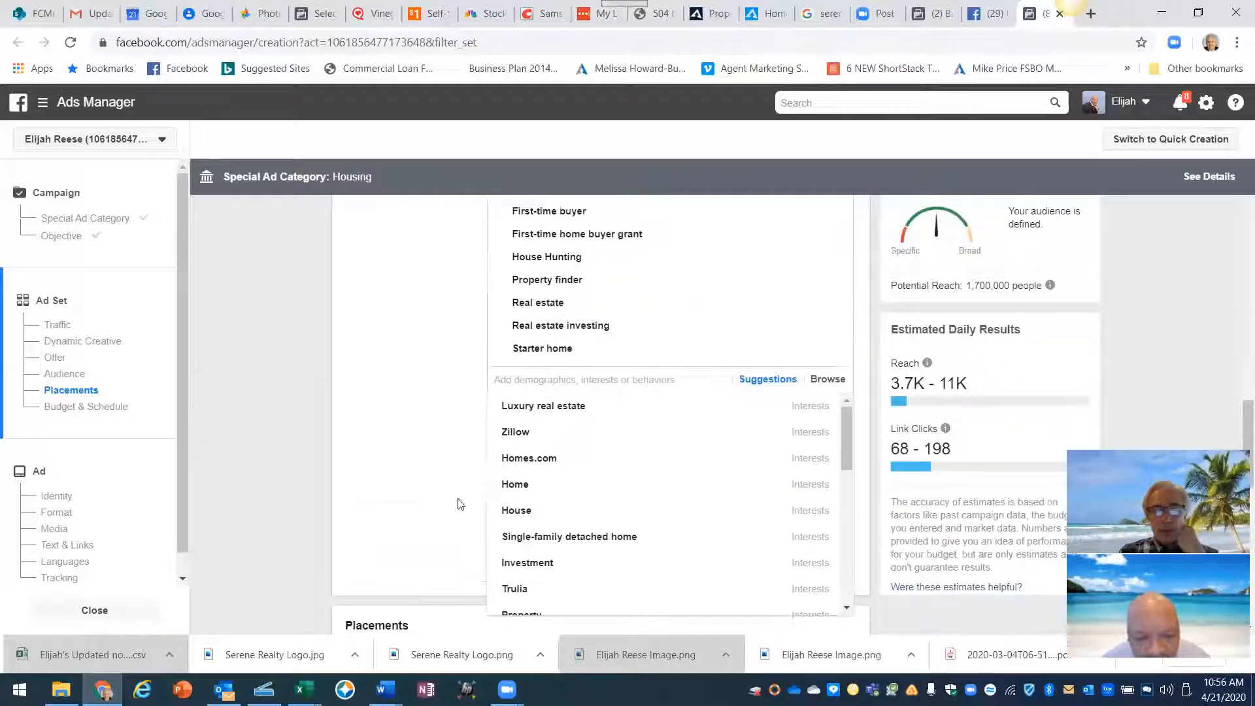
pyautogui.click(516, 433)
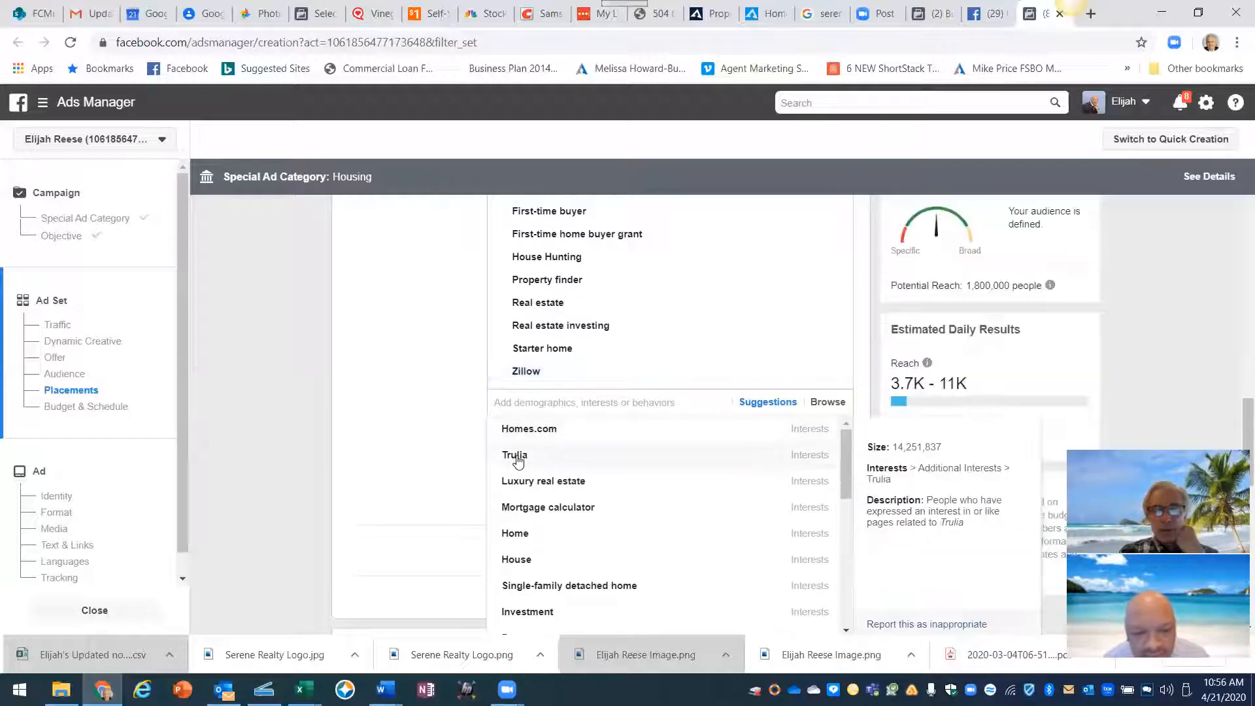
pyautogui.click(525, 433)
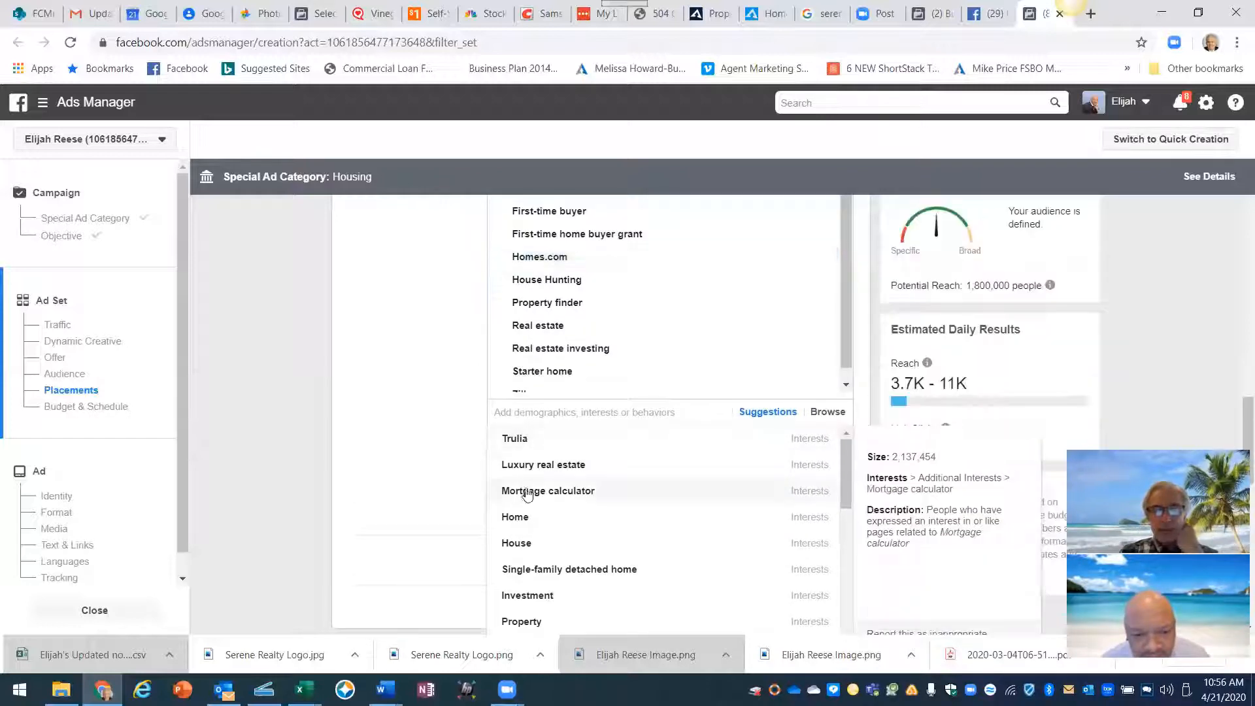
pyautogui.click(516, 439)
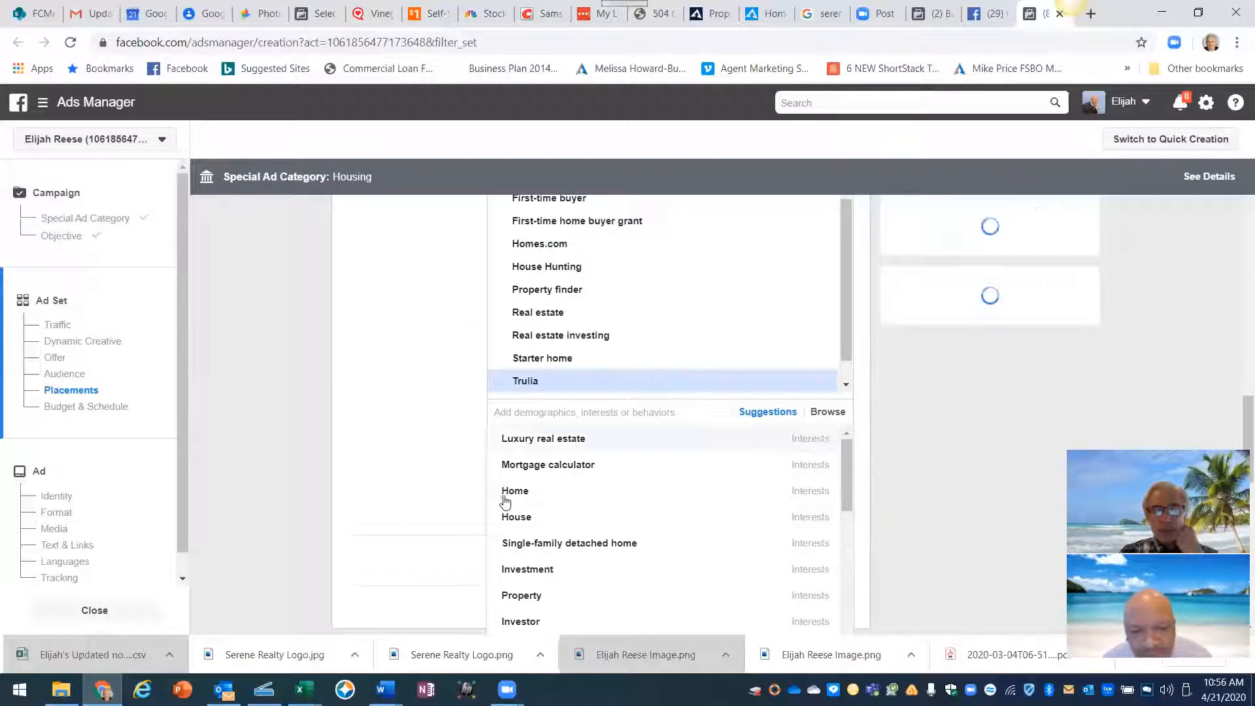
# - Add Mortgage calculator, Mortgage loans, Pre-qualification (lending), Home and House interests
pyautogui.click(527, 466)
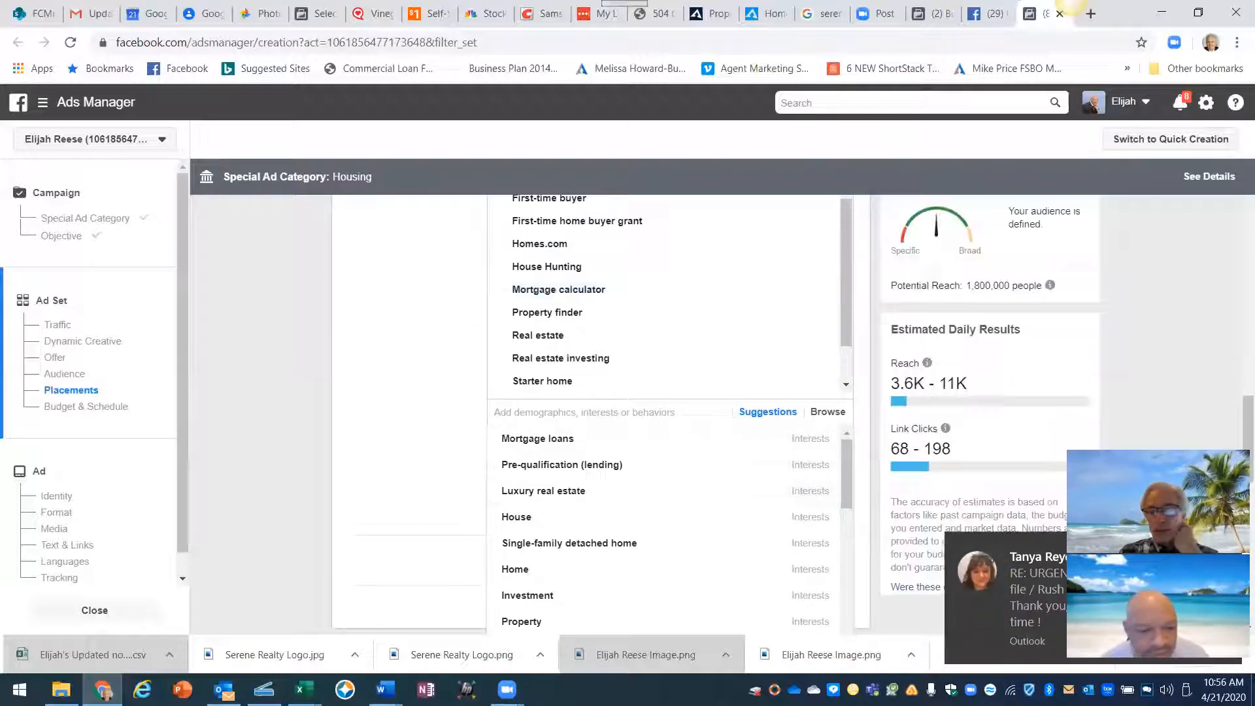
pyautogui.moveTo(593, 478)
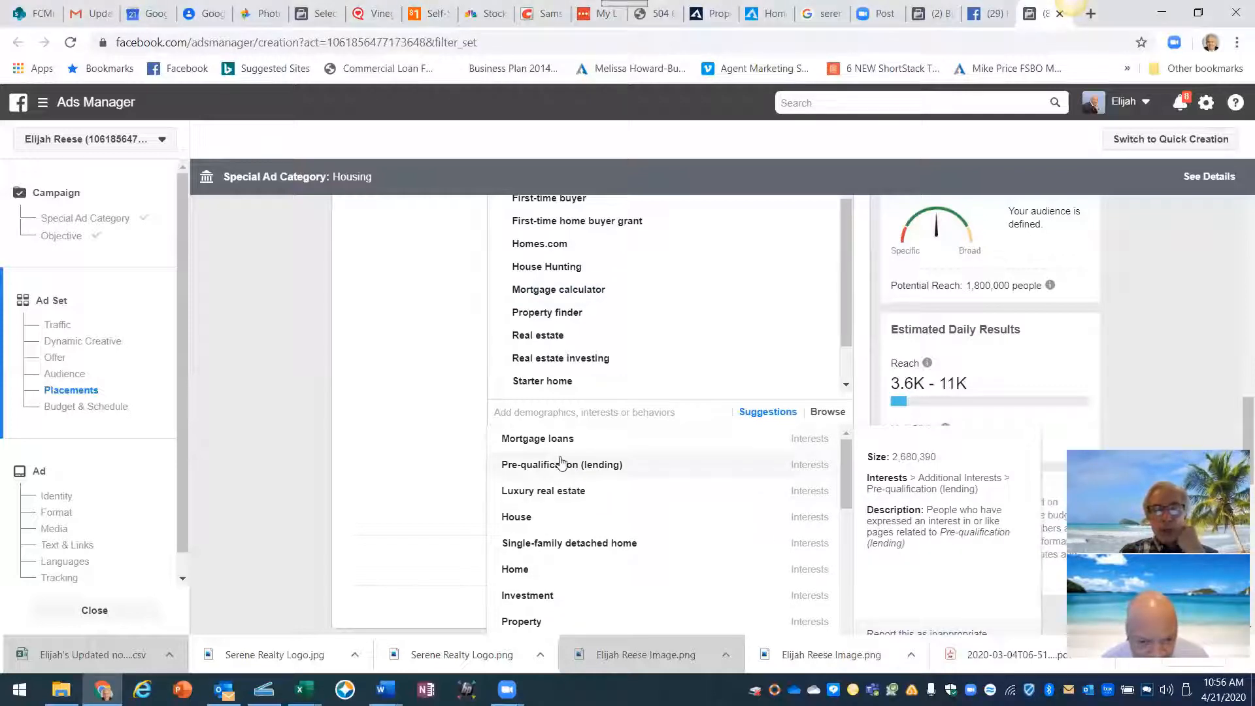
pyautogui.click(523, 441)
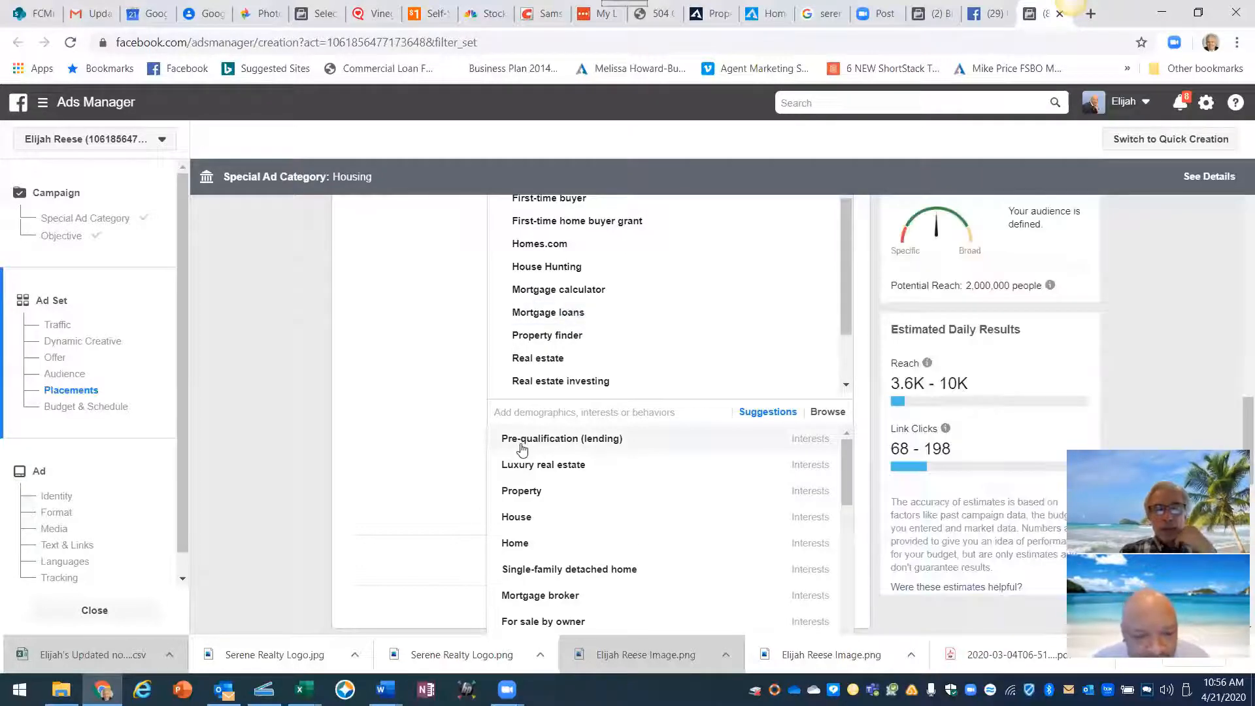
pyautogui.click(529, 441)
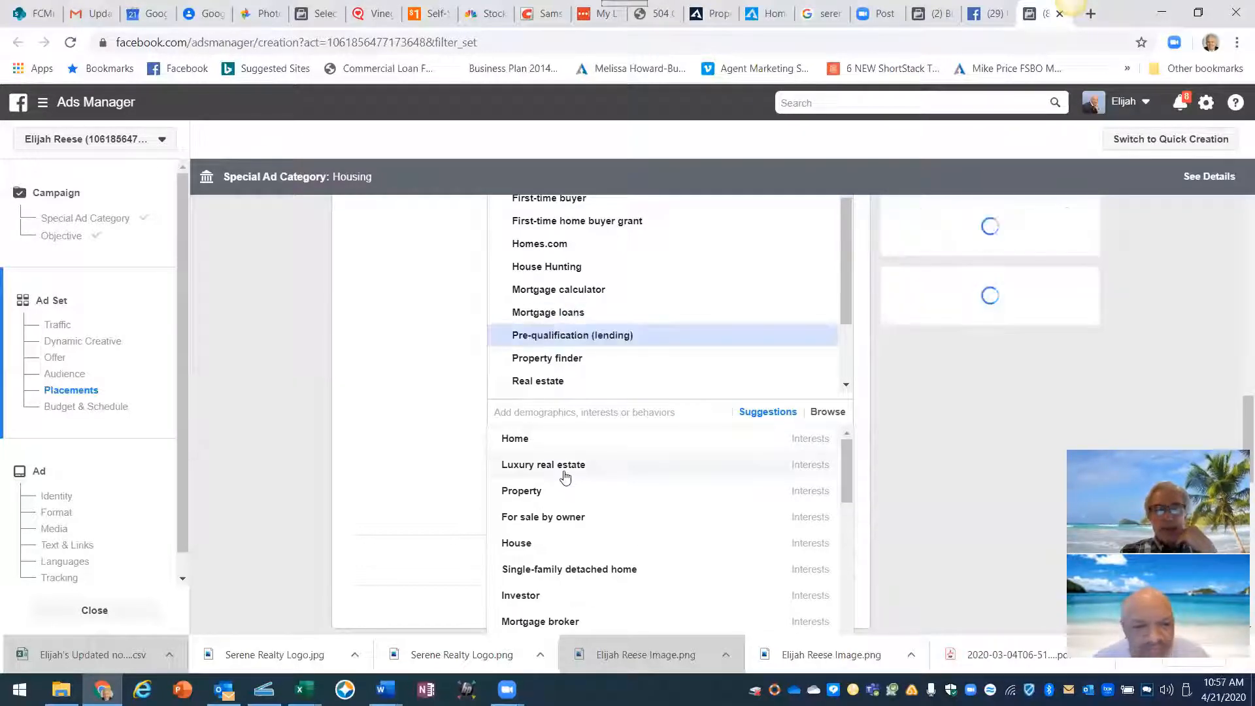
pyautogui.click(516, 440)
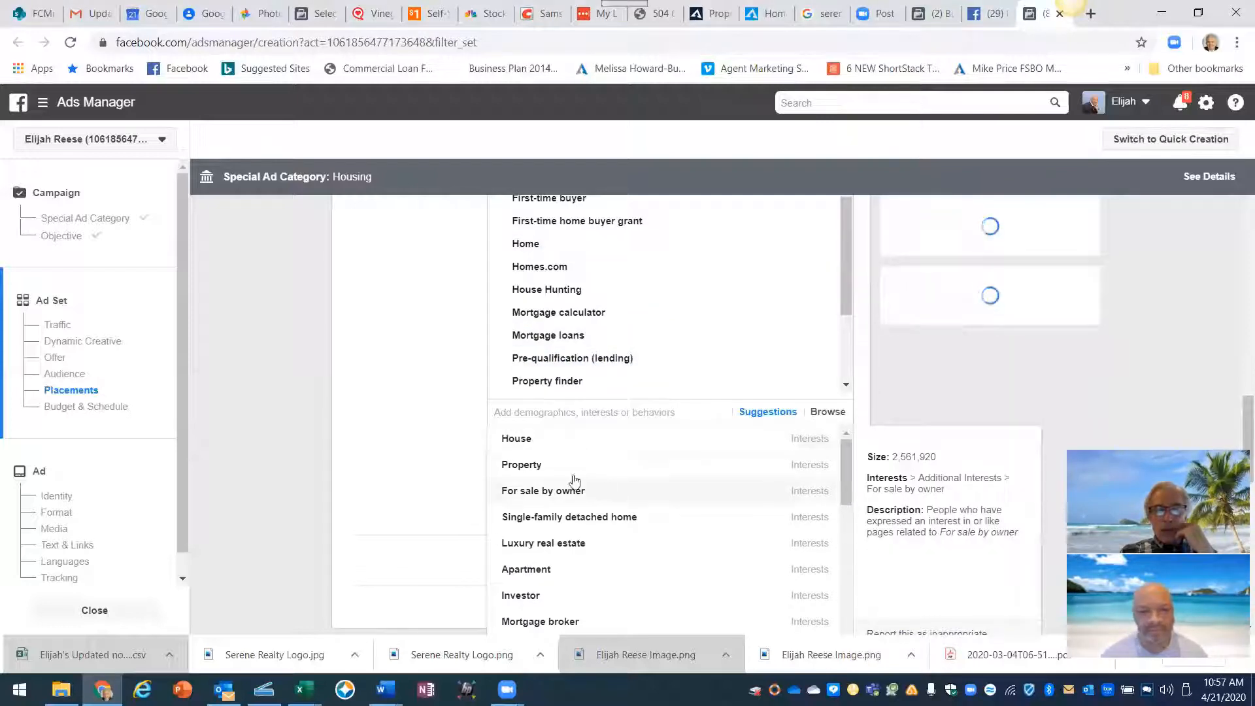
pyautogui.click(521, 448)
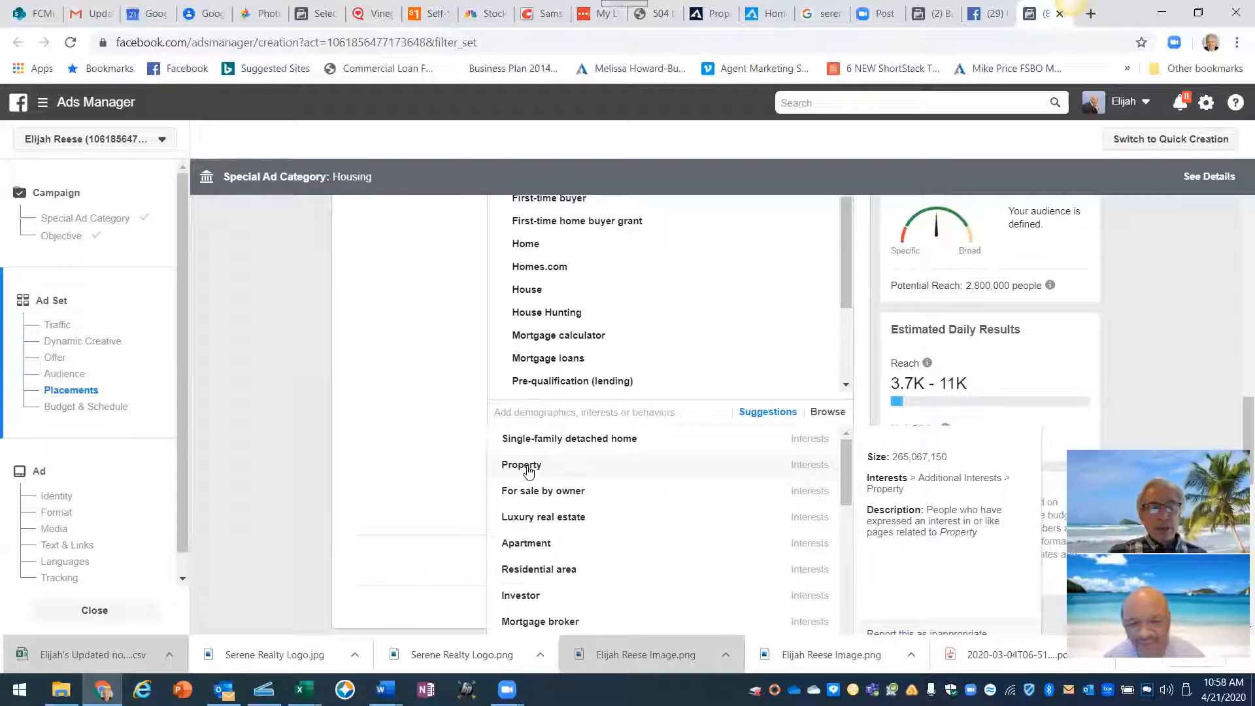
# - Add Property, For sale by owner and Real property to the targeted interests
pyautogui.click(529, 466)
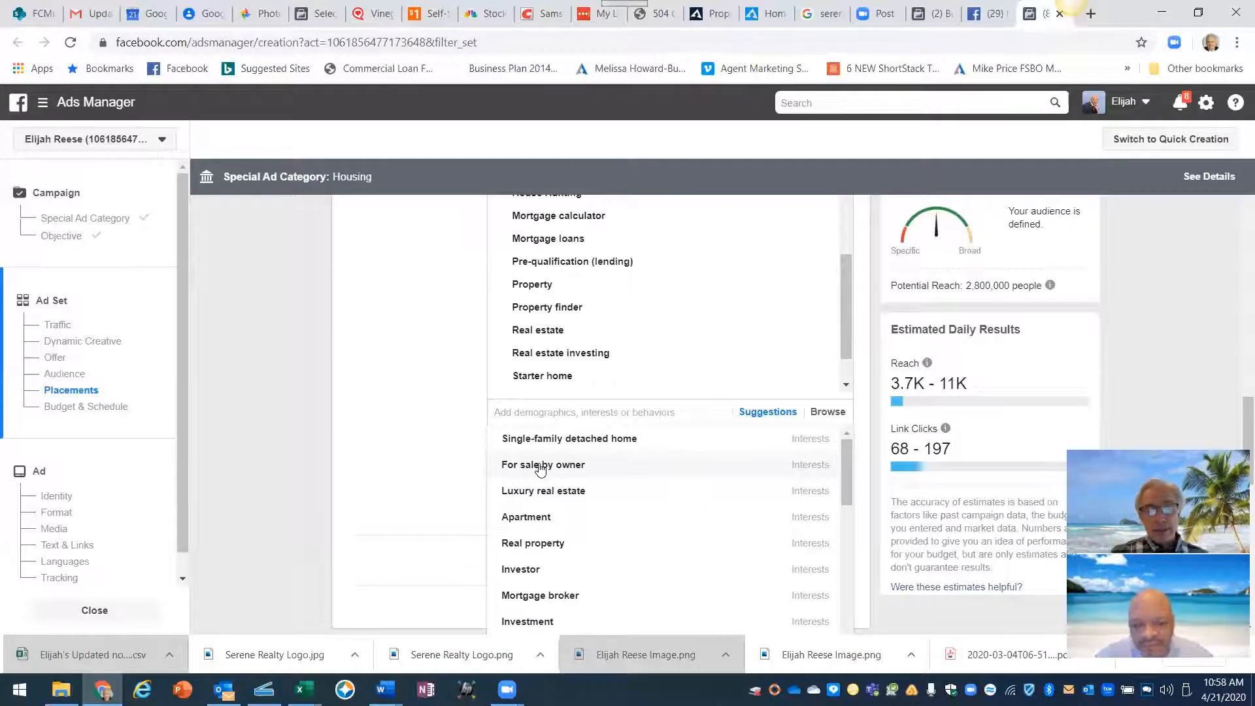
pyautogui.click(540, 467)
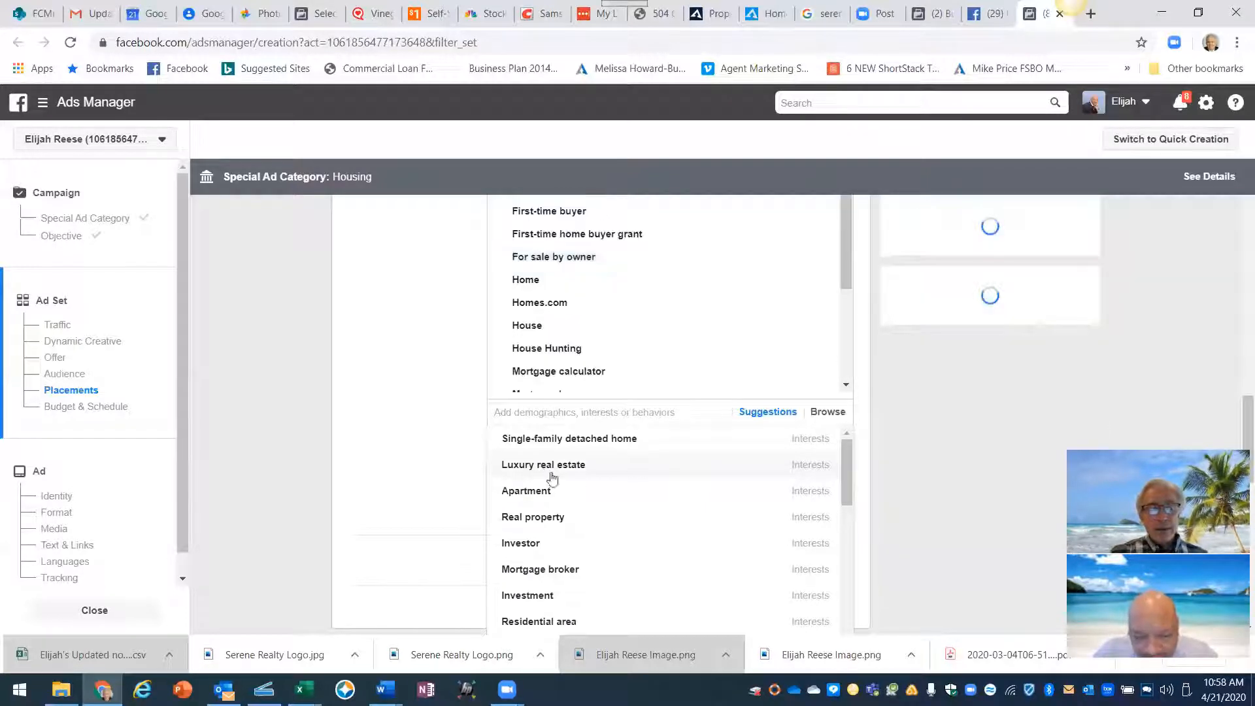
pyautogui.moveTo(561, 514)
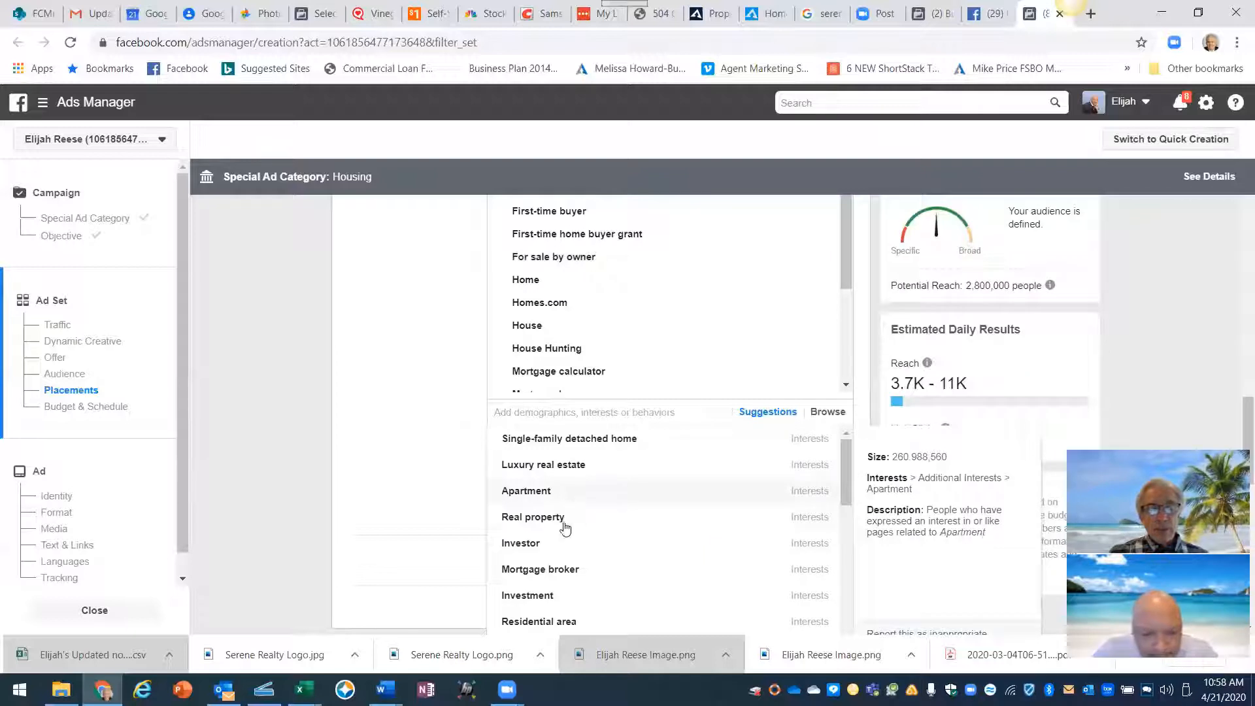
pyautogui.click(540, 523)
pyautogui.moveTo(652, 531)
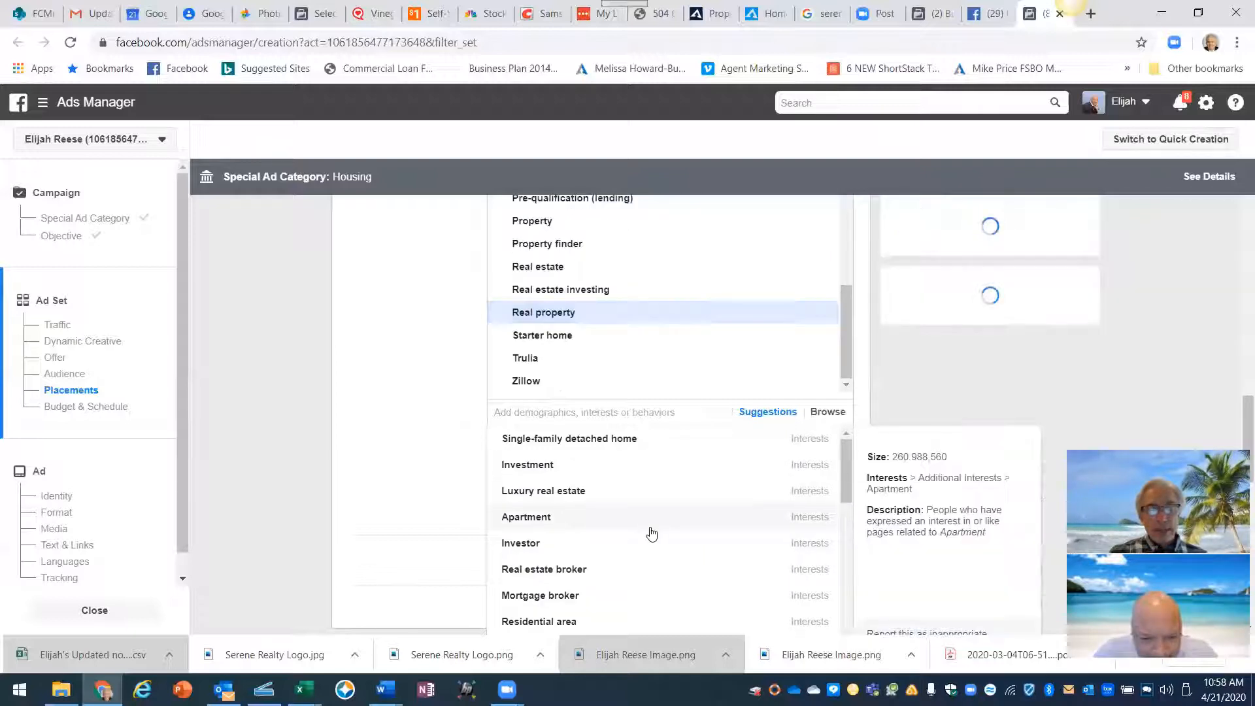
# - Add Apartment, Residential area and Land and Houses to the targeted interests
pyautogui.scroll(-1, 654, 531)
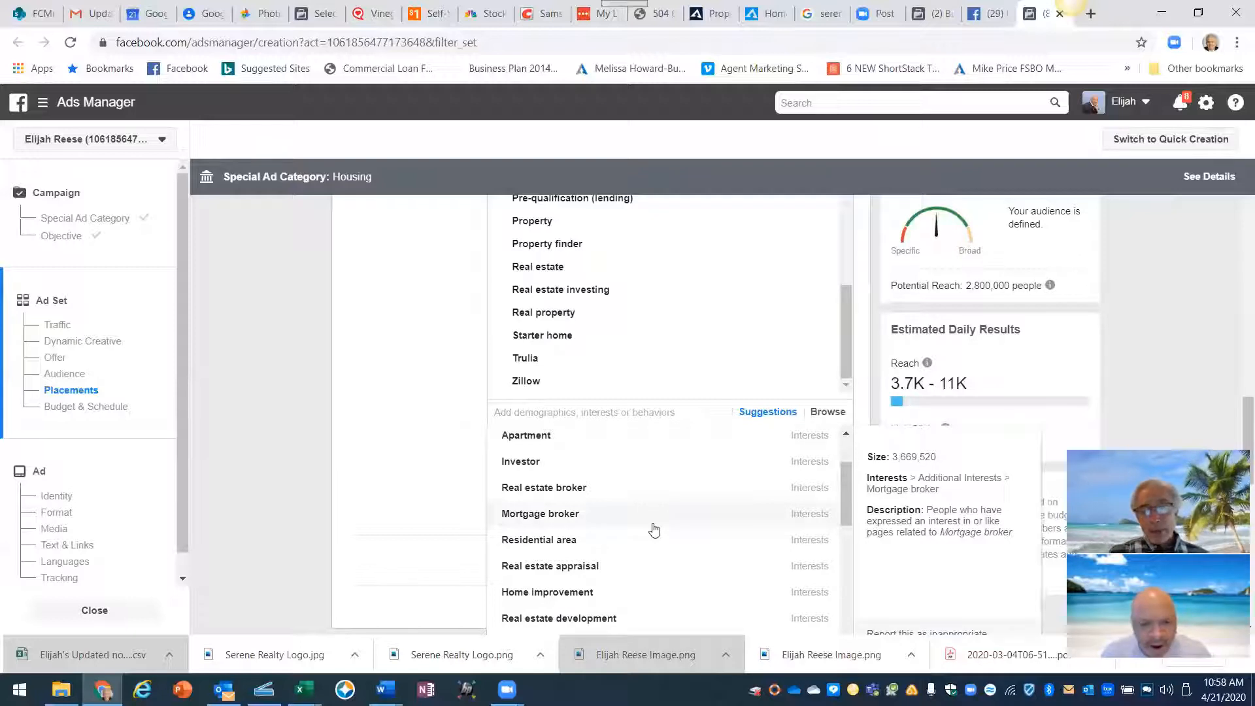
pyautogui.moveTo(569, 465)
pyautogui.moveTo(551, 441)
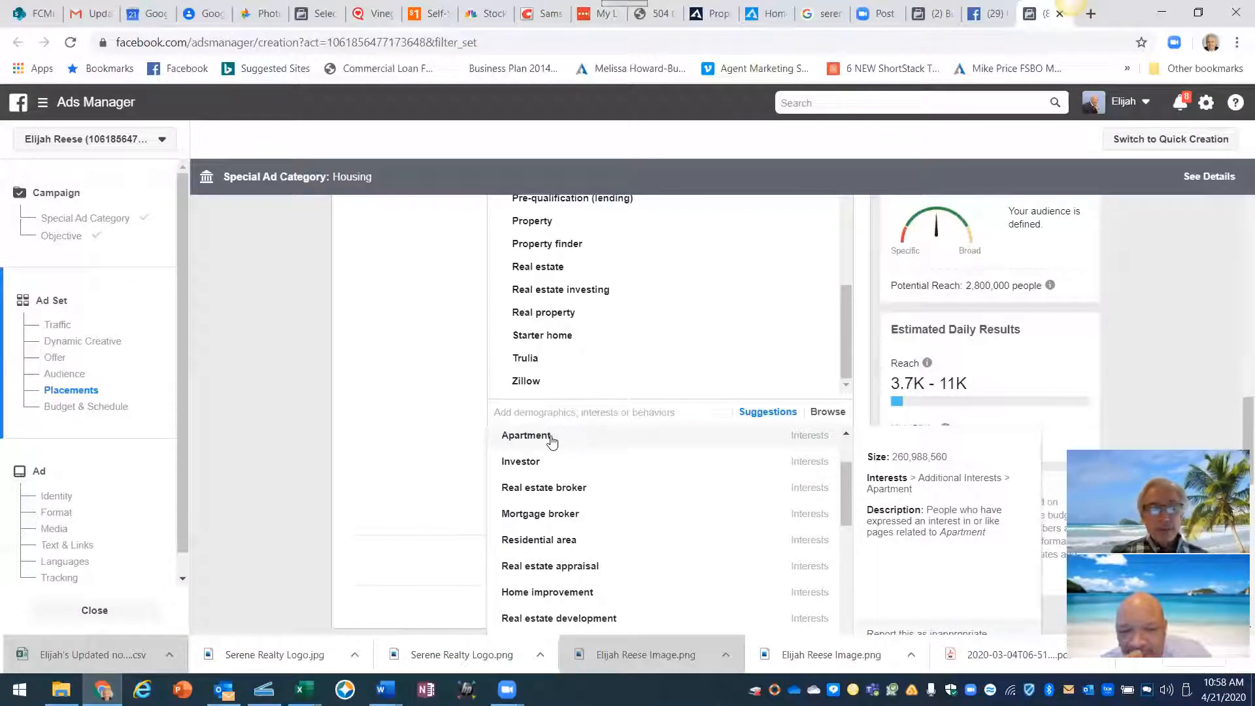
pyautogui.click(553, 438)
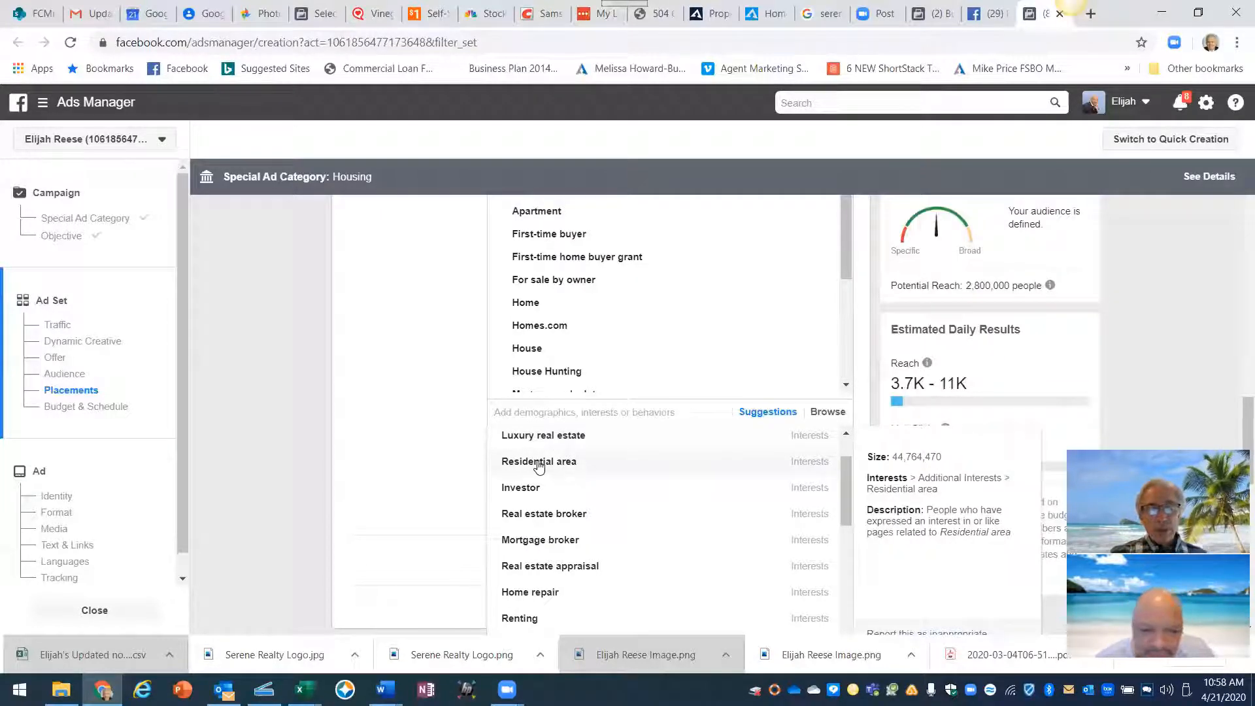
pyautogui.click(539, 463)
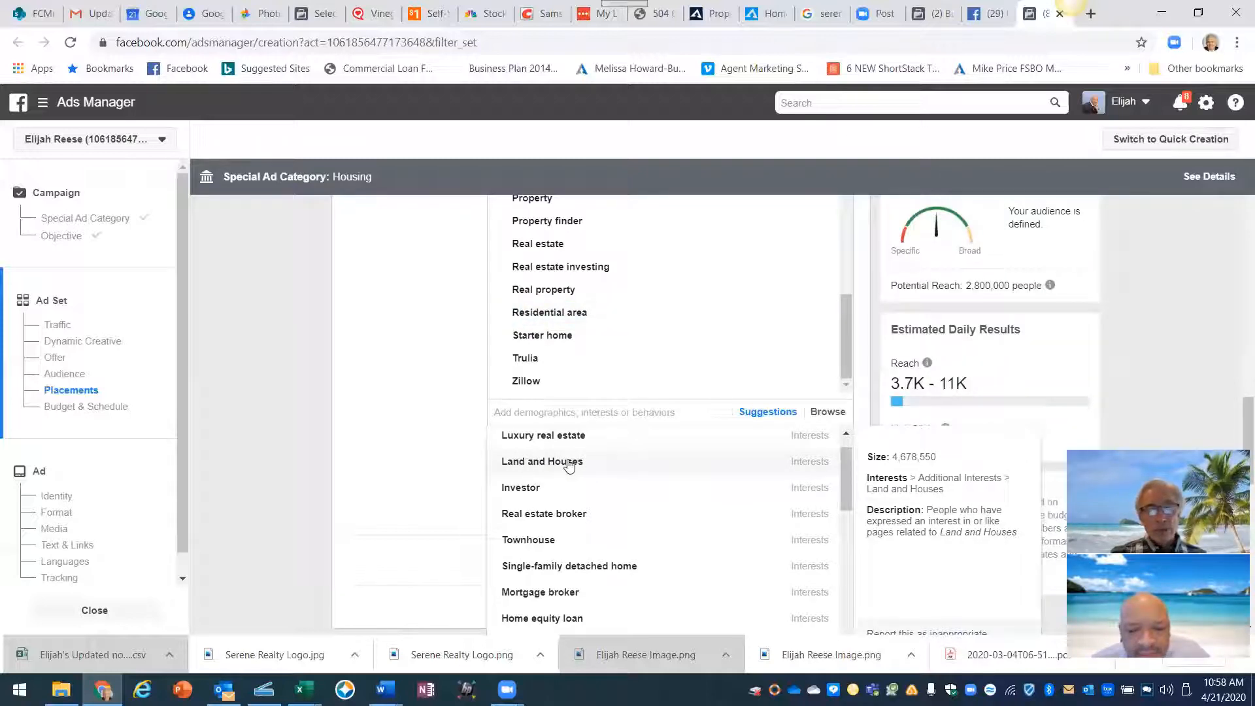
pyautogui.click(569, 464)
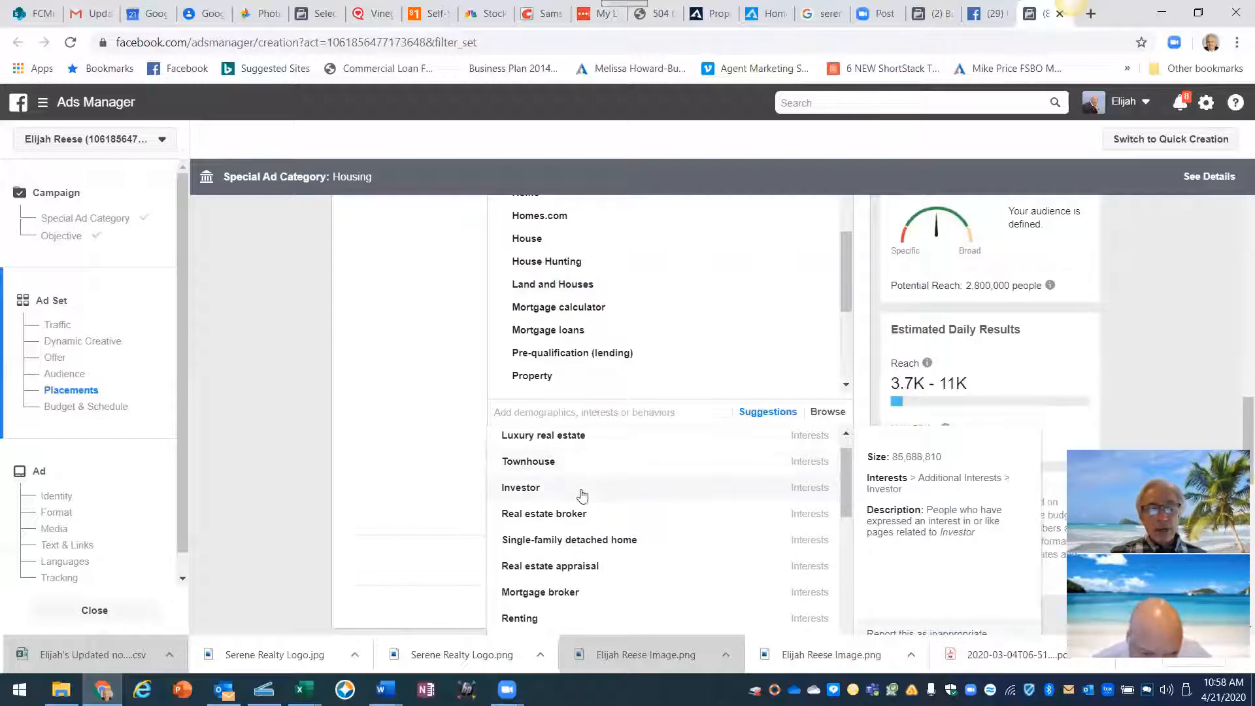
pyautogui.click(526, 490)
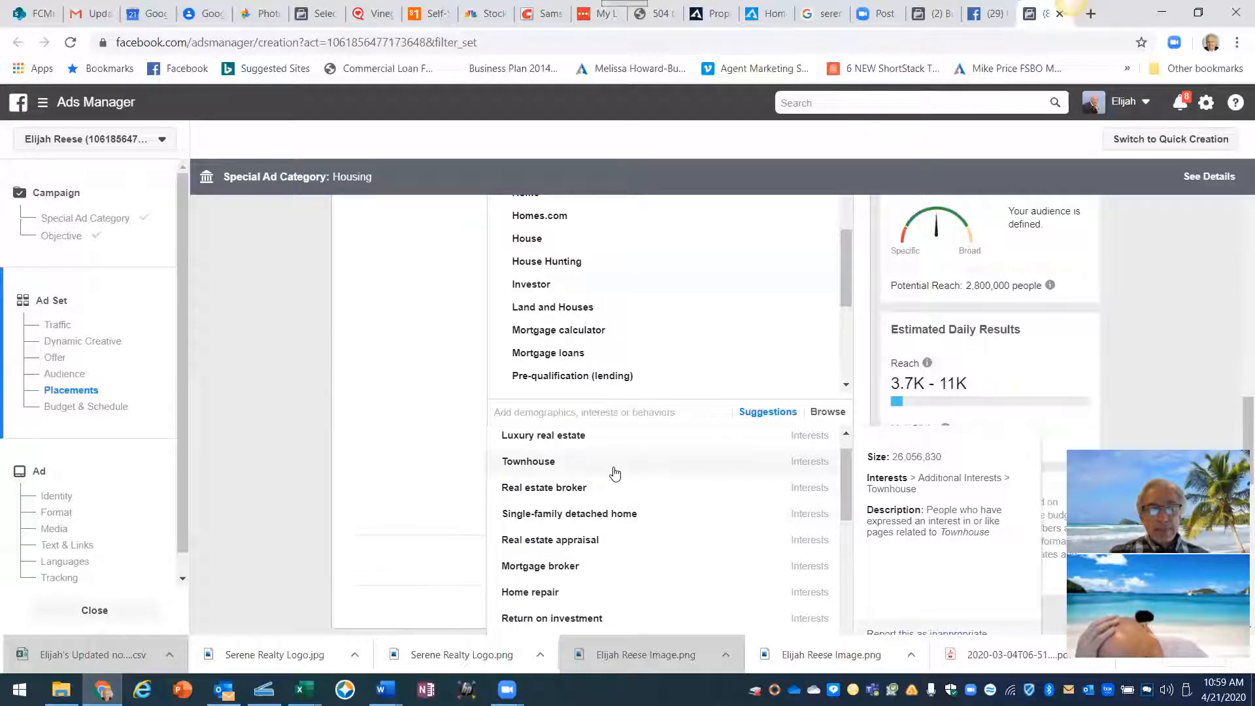
pyautogui.scroll(-1, 615, 473)
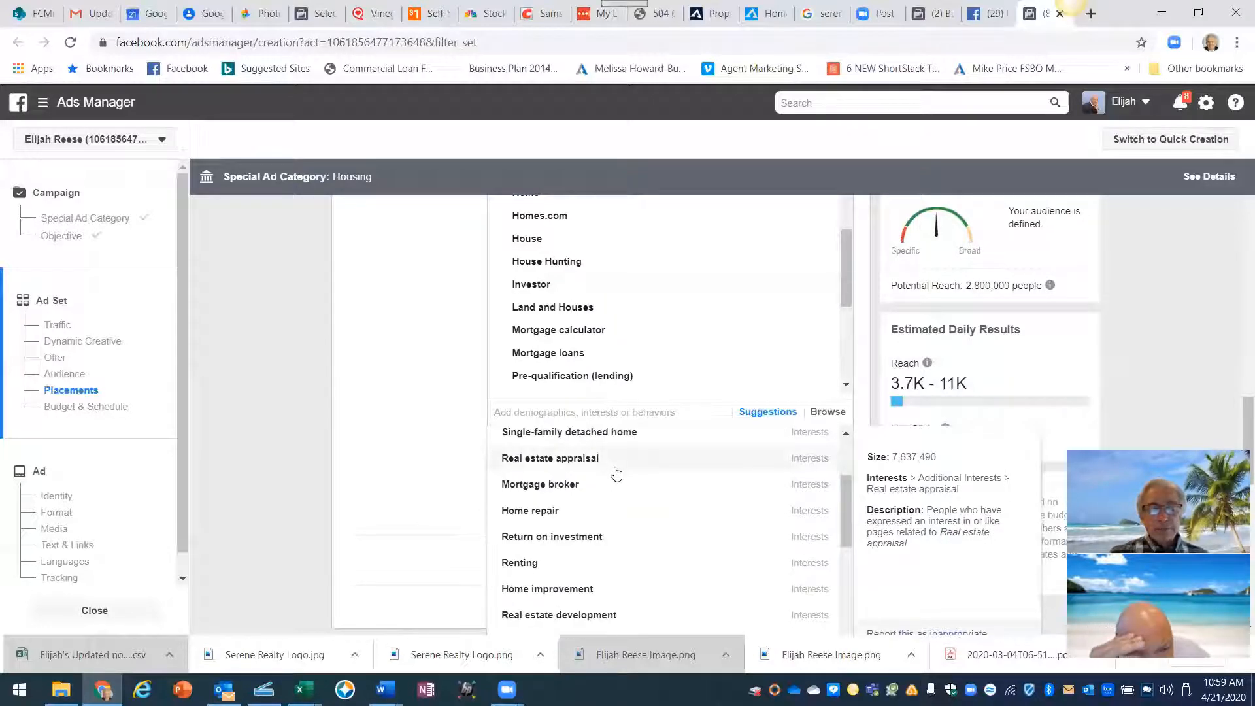
pyautogui.scroll(-1, 615, 473)
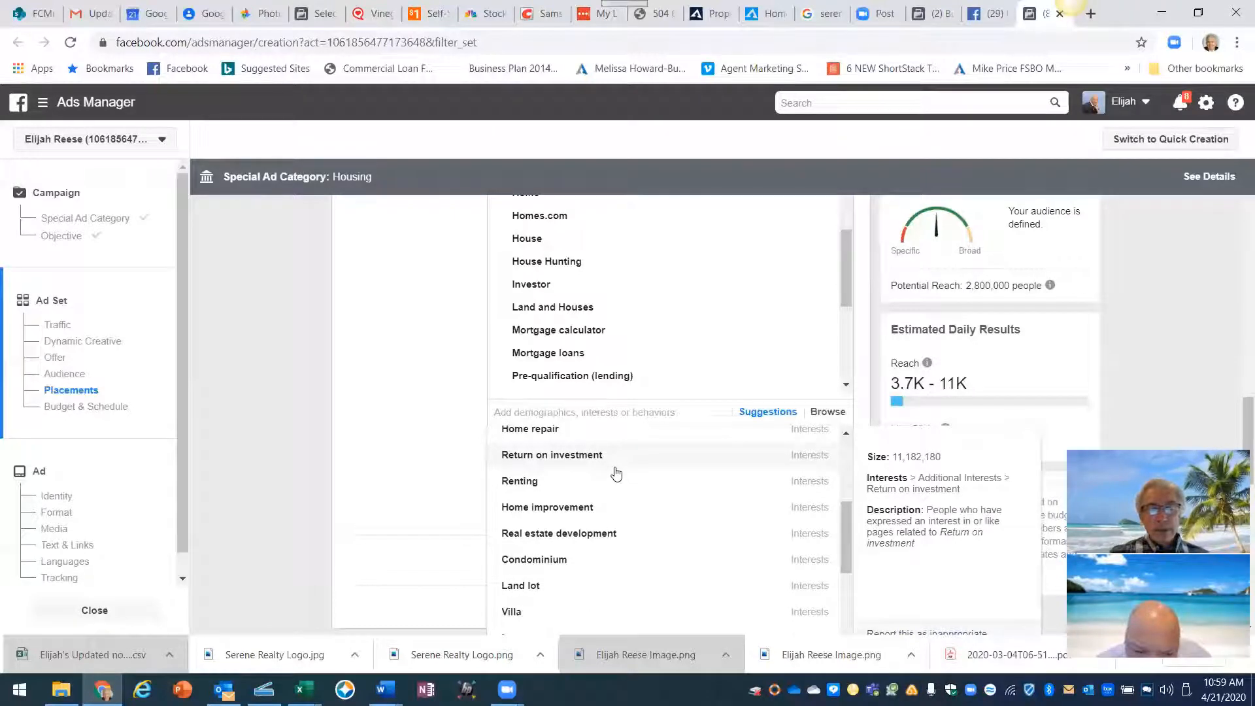
pyautogui.click(537, 456)
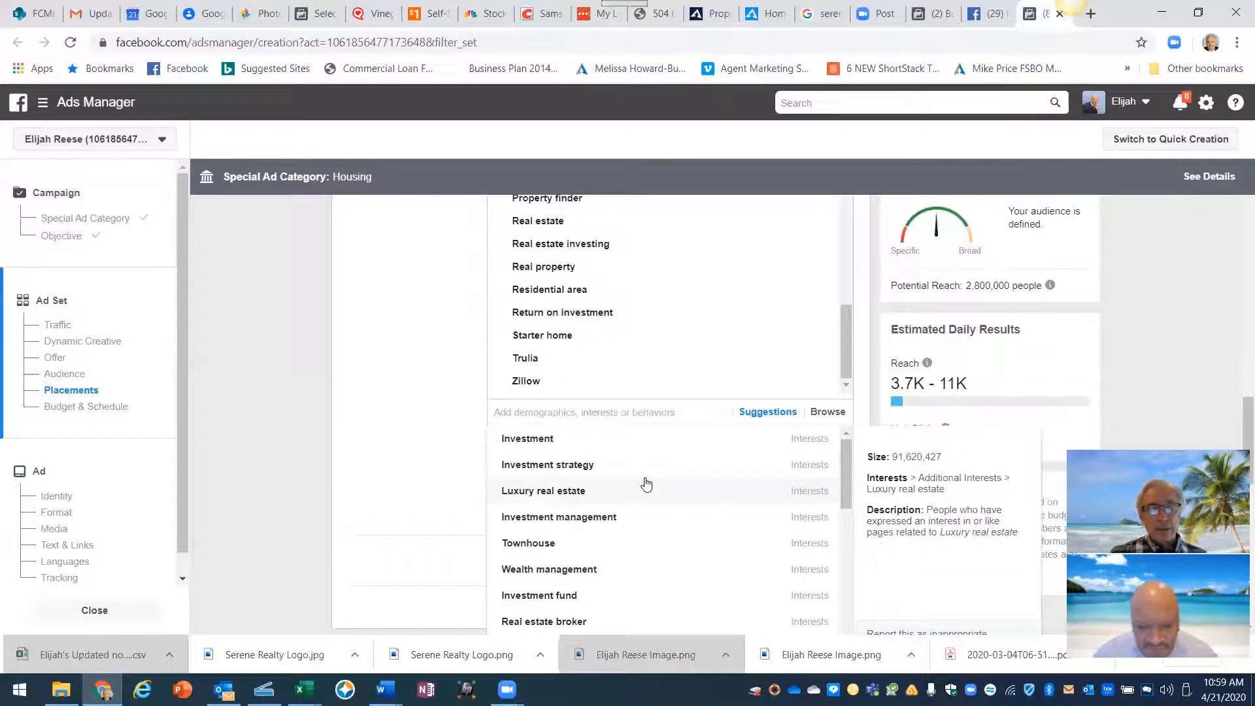
pyautogui.scroll(-1, 646, 484)
pyautogui.scroll(1, 646, 483)
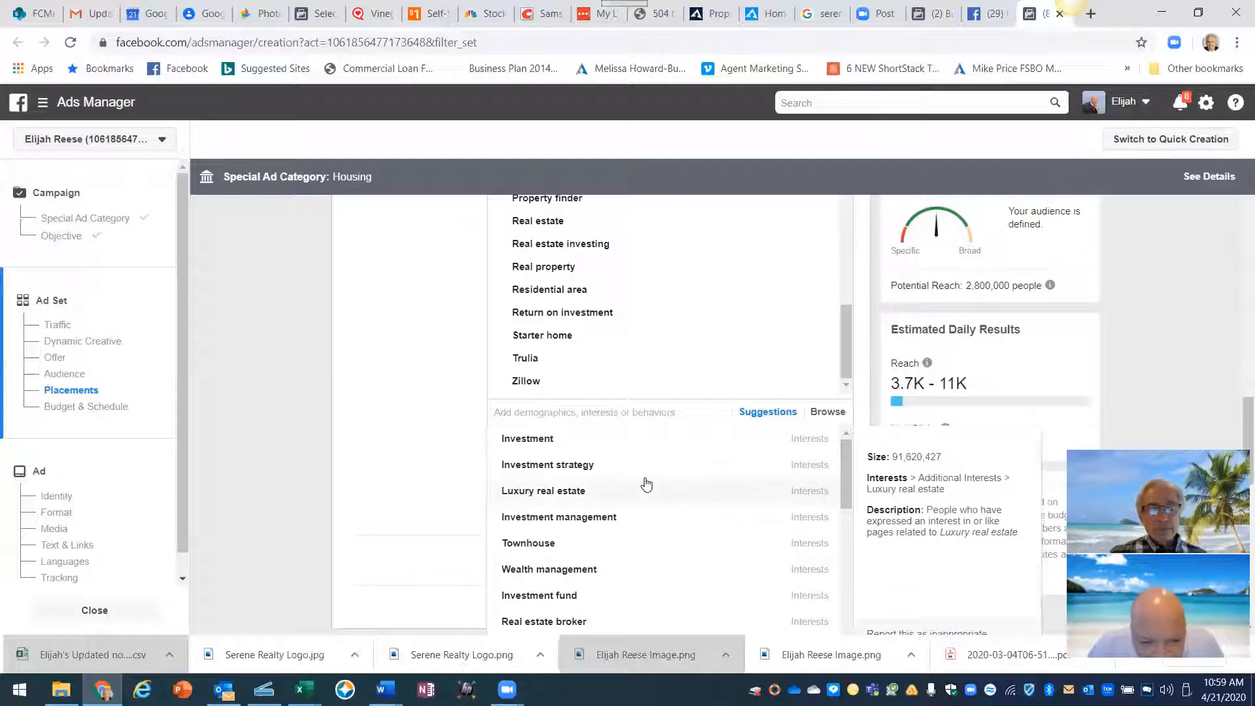
pyautogui.click(555, 443)
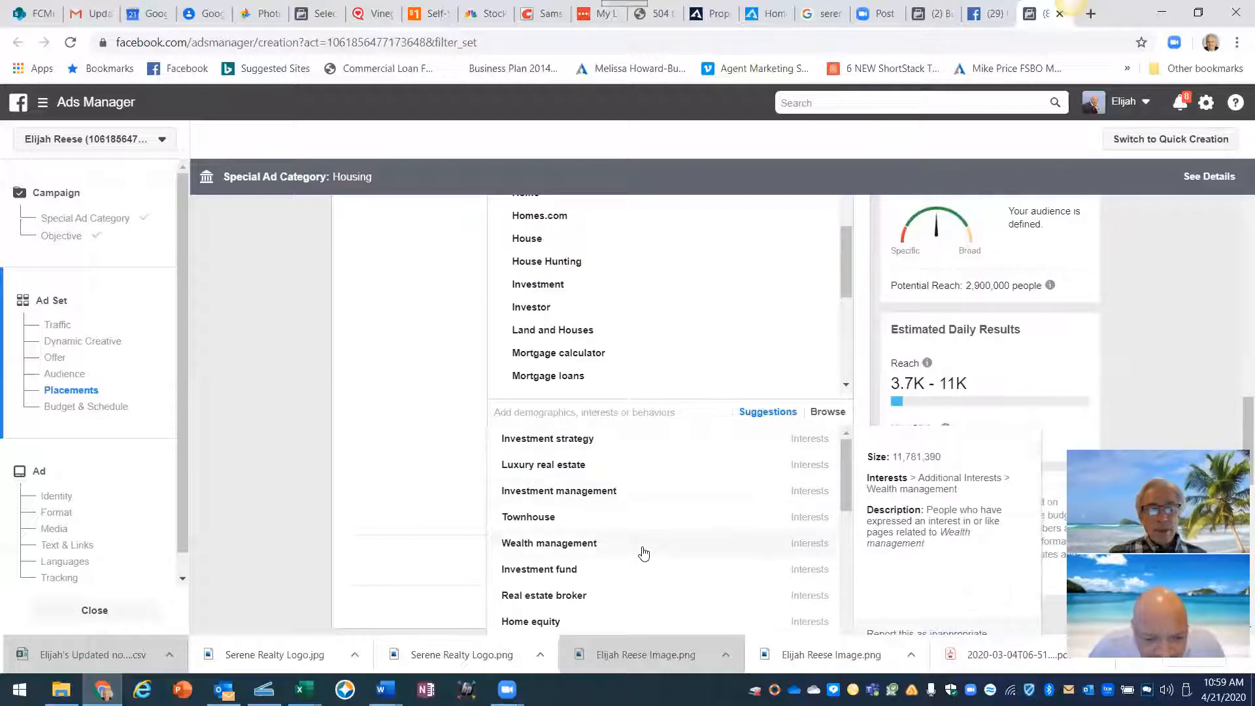
pyautogui.scroll(-1, 643, 523)
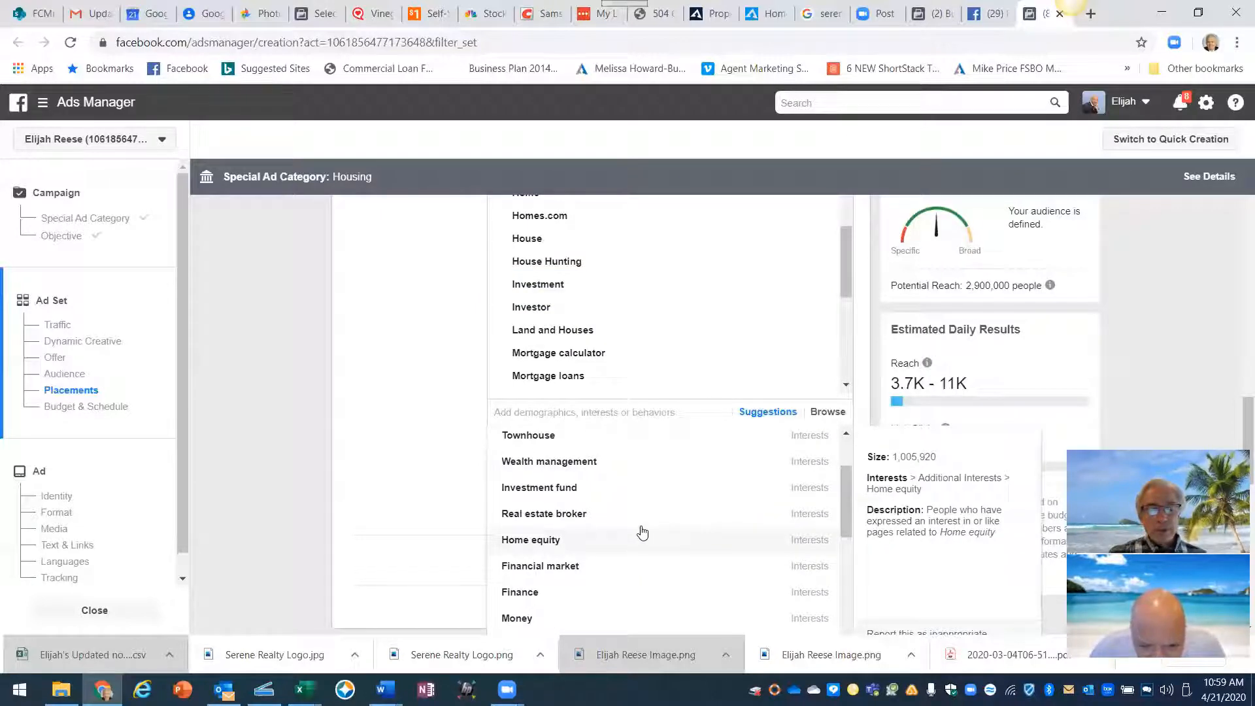
pyautogui.scroll(-1, 643, 533)
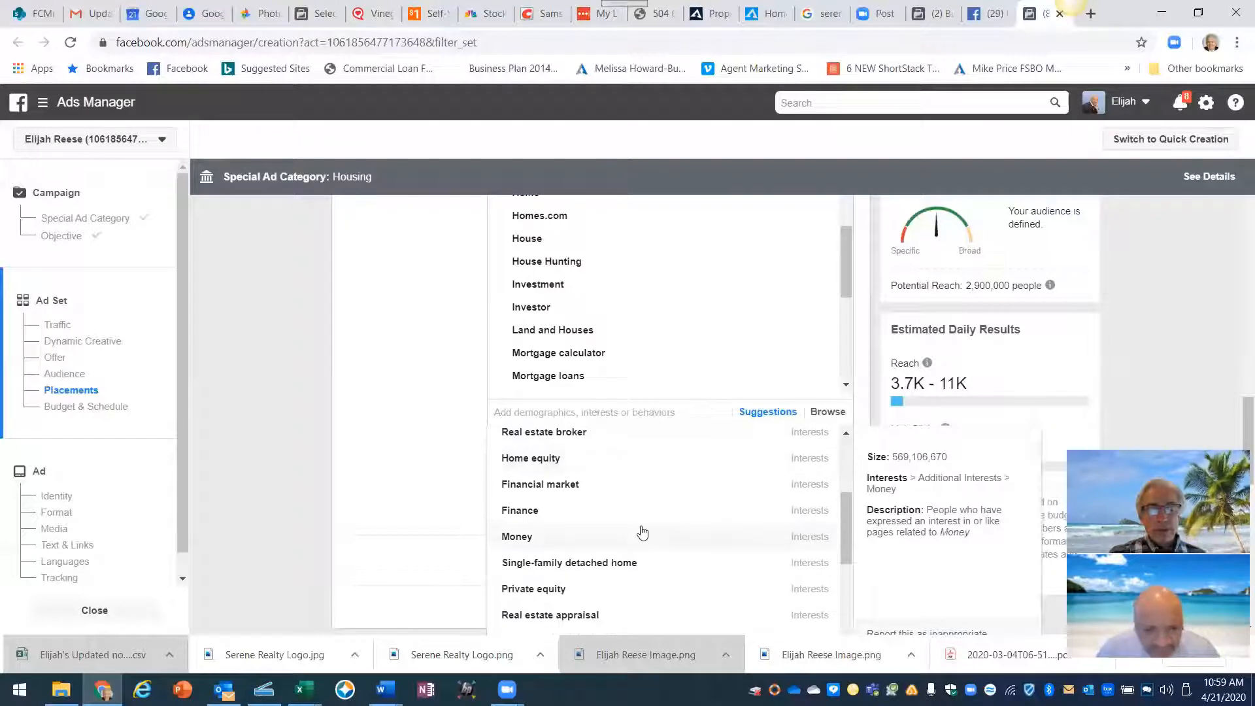
pyautogui.scroll(-1, 661, 545)
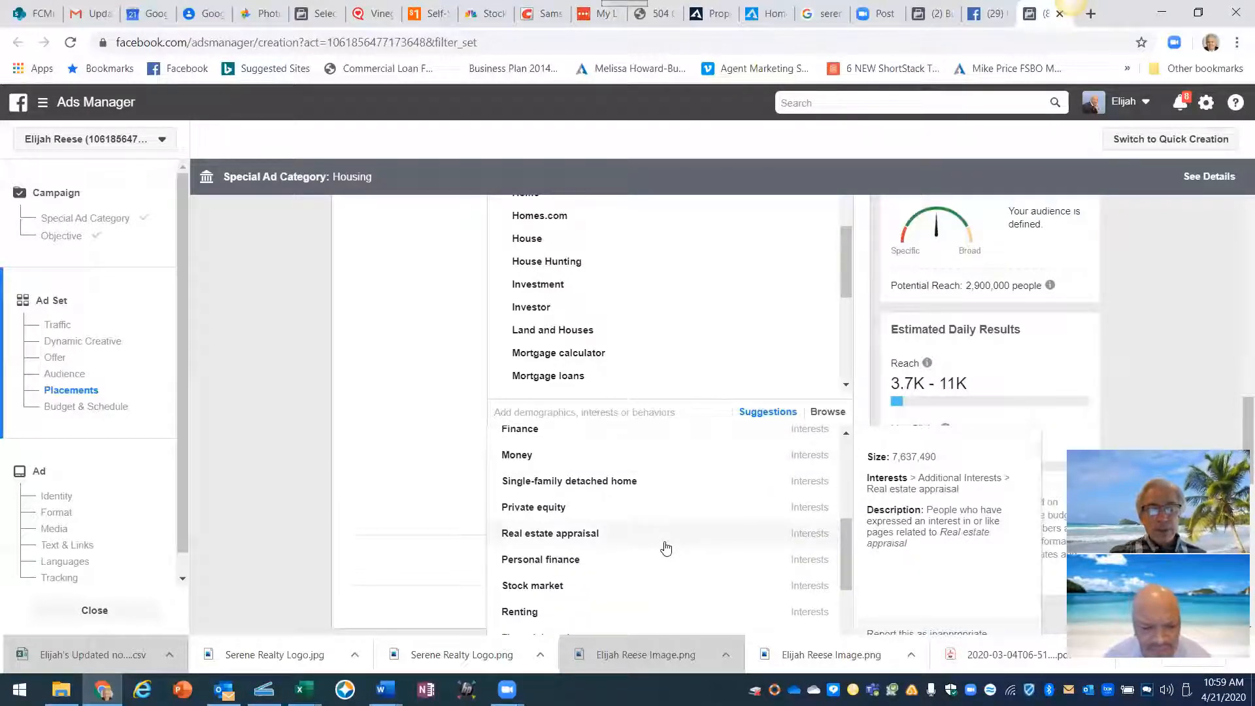
pyautogui.scroll(-1, 666, 548)
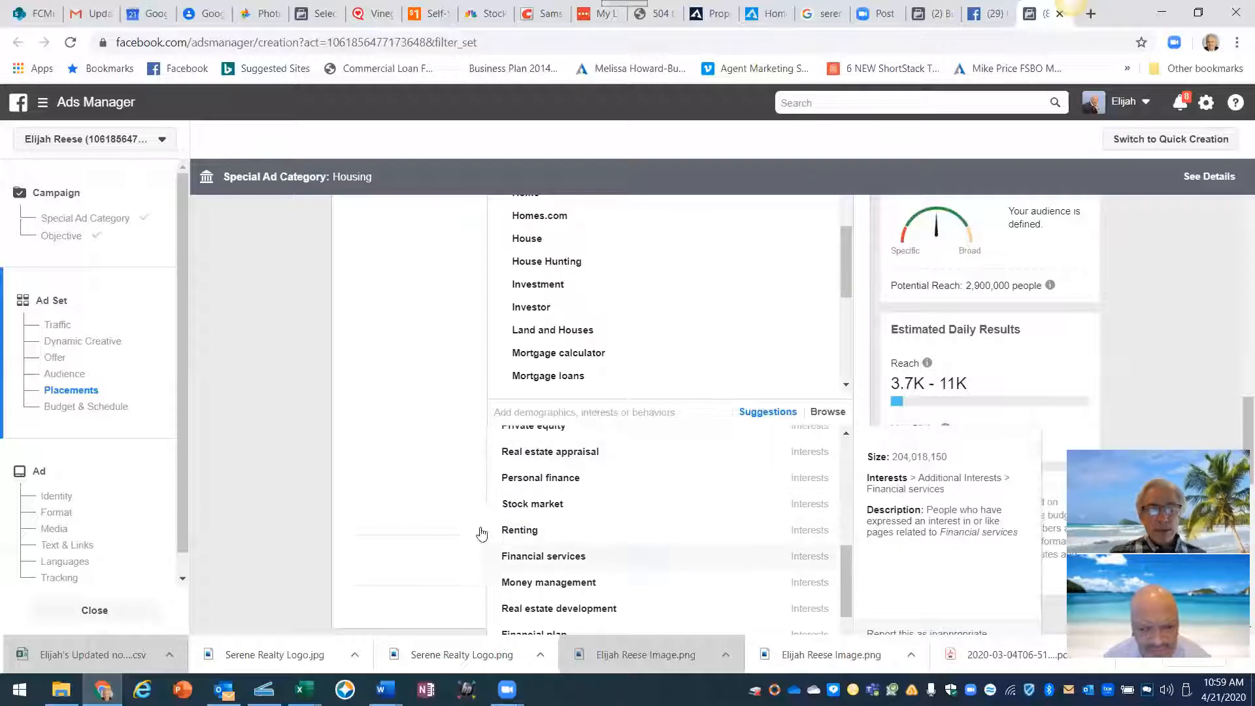
pyautogui.click(522, 536)
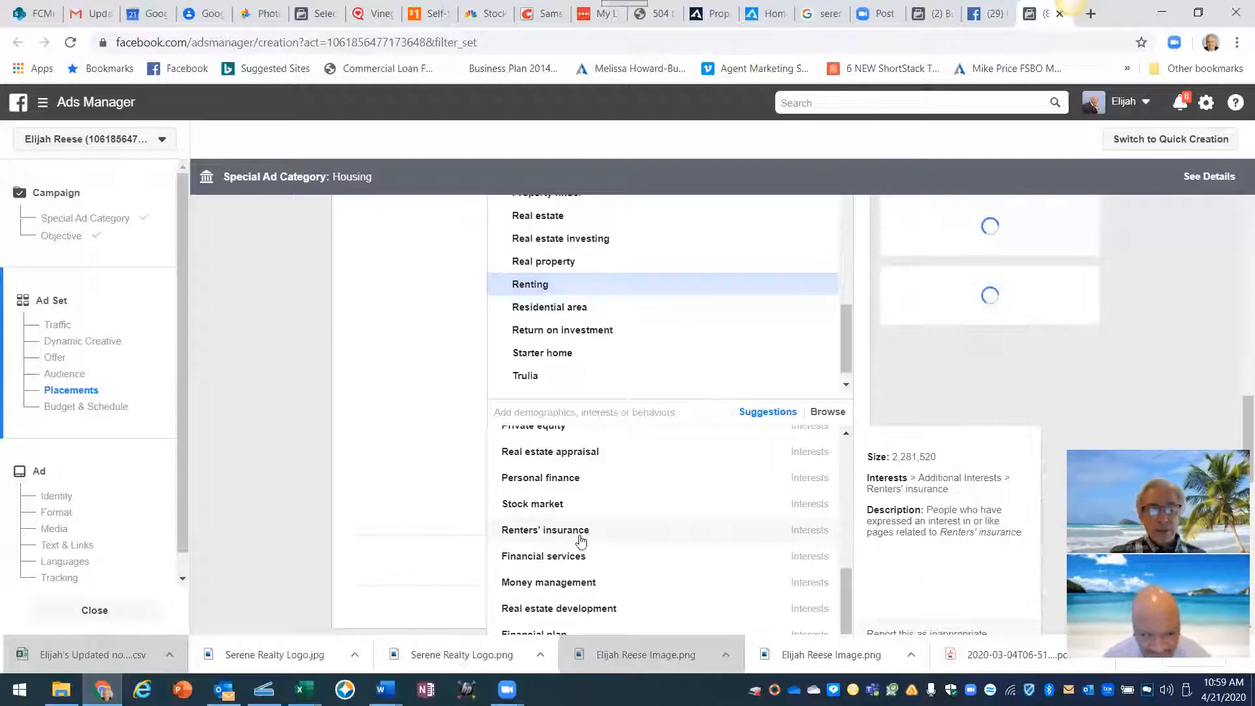
pyautogui.scroll(-1, 645, 523)
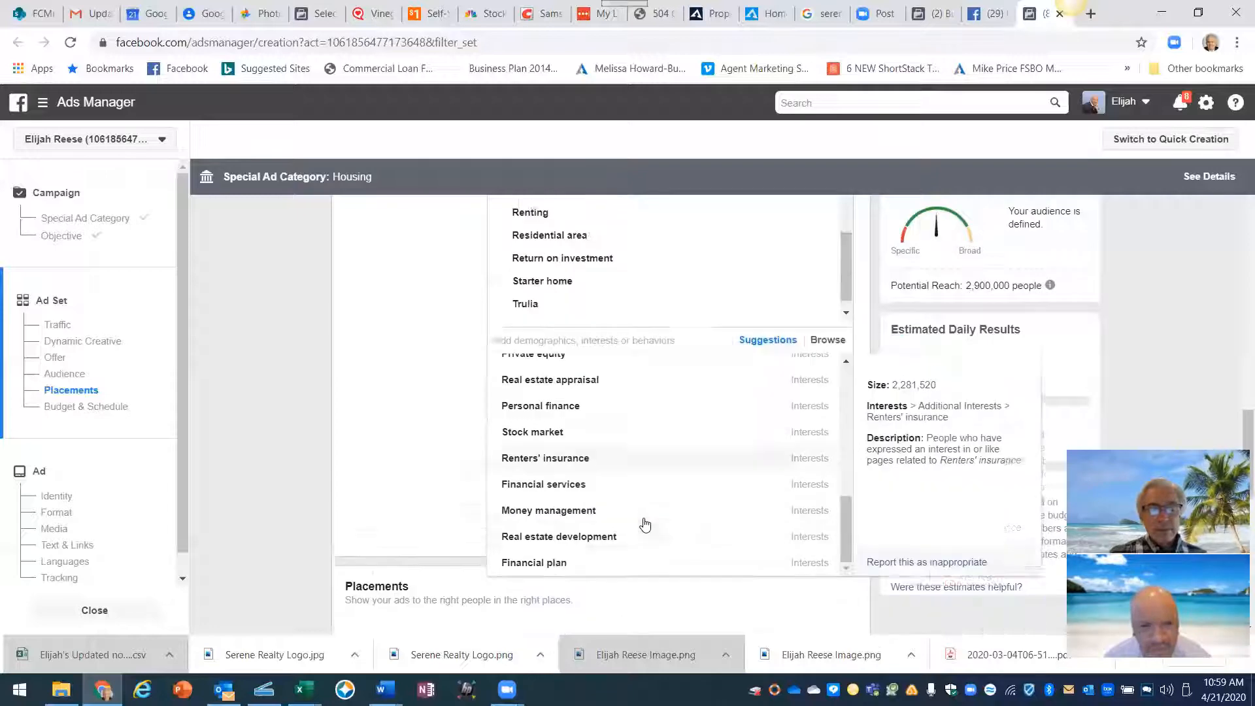
pyautogui.click(587, 452)
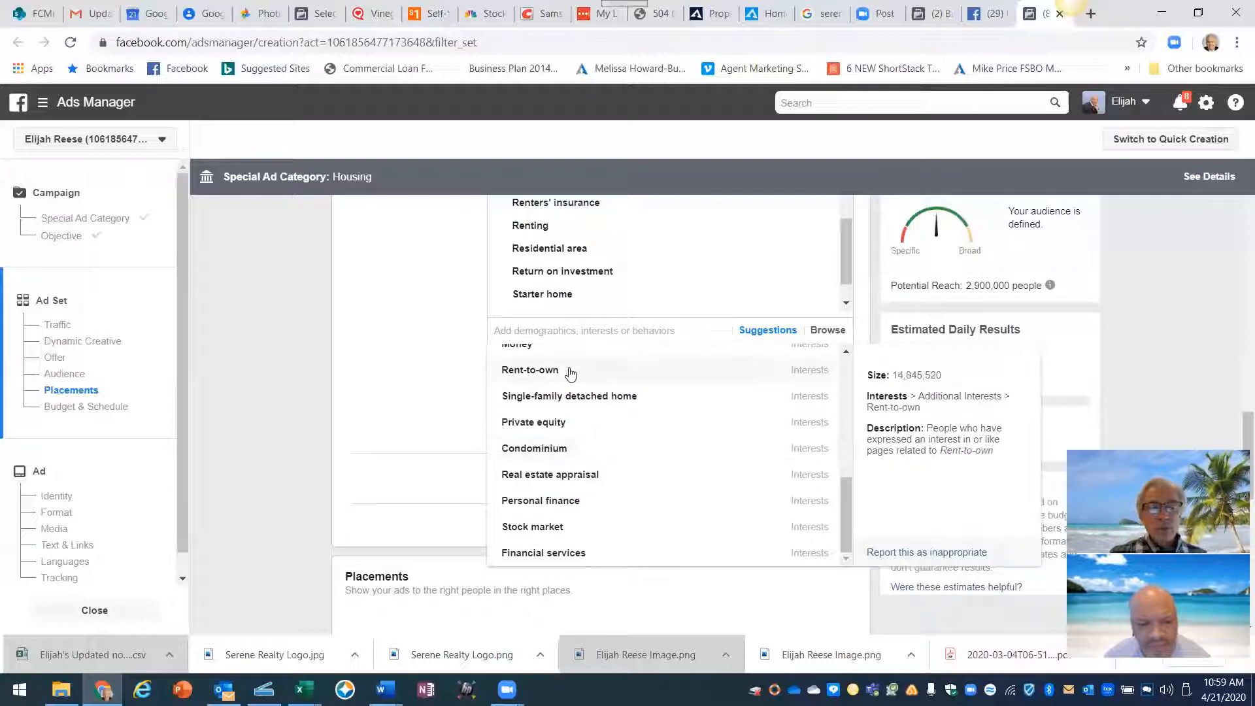
pyautogui.click(571, 372)
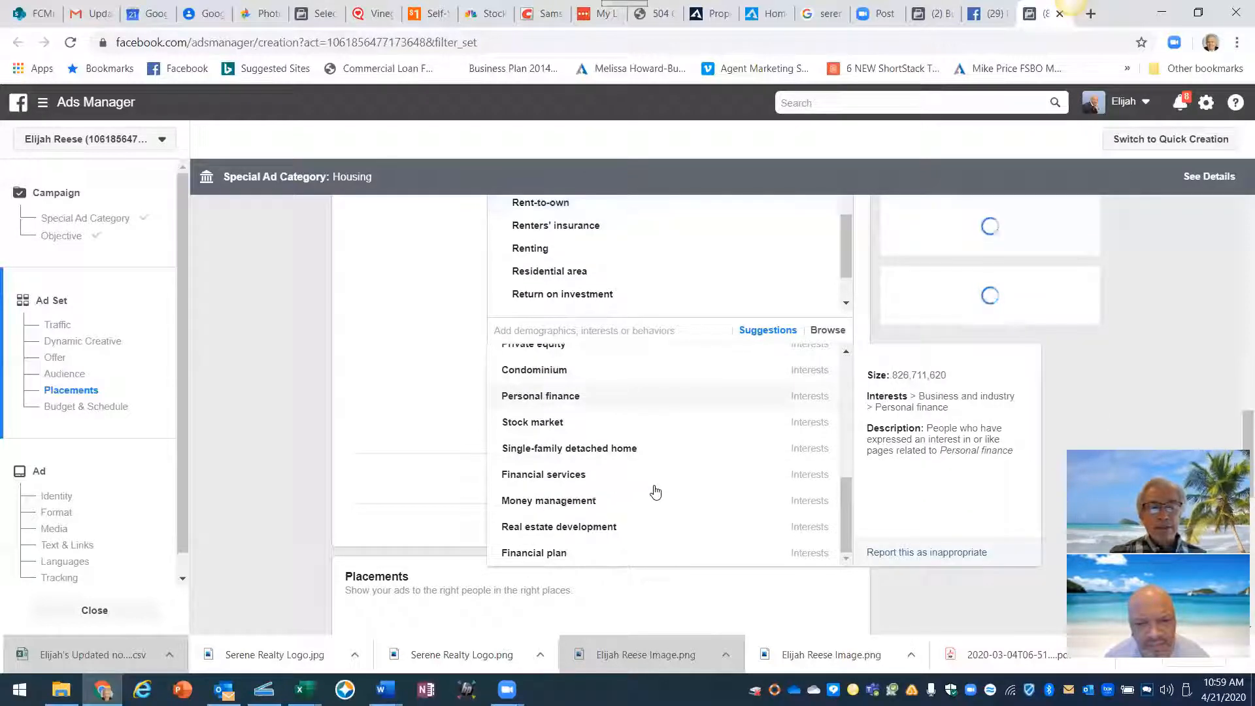
pyautogui.scroll(1, 656, 492)
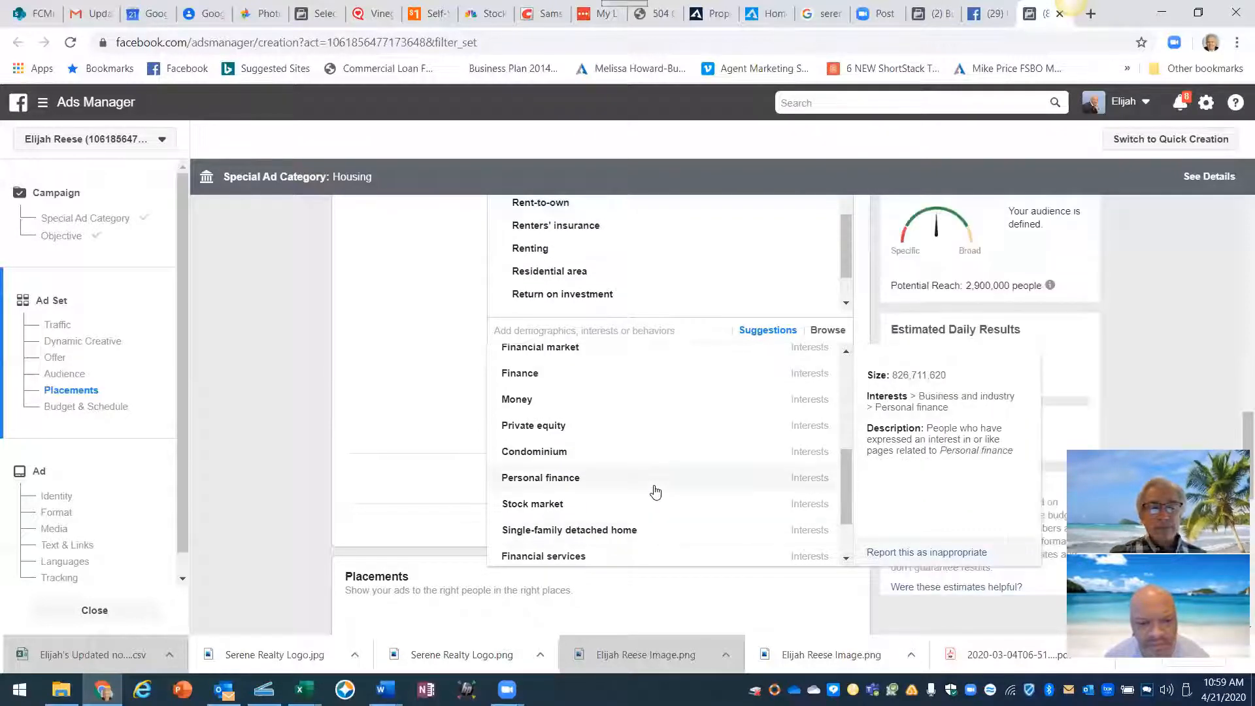
pyautogui.scroll(-2, 656, 492)
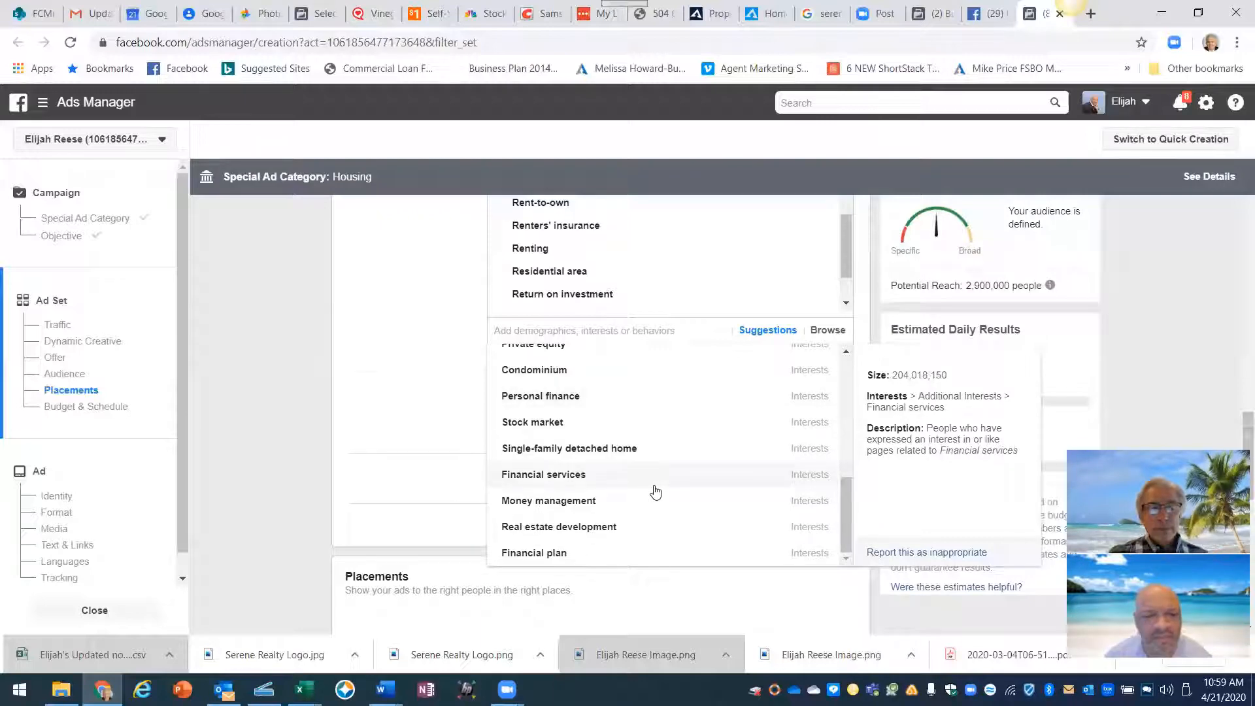
pyautogui.scroll(-1, 656, 492)
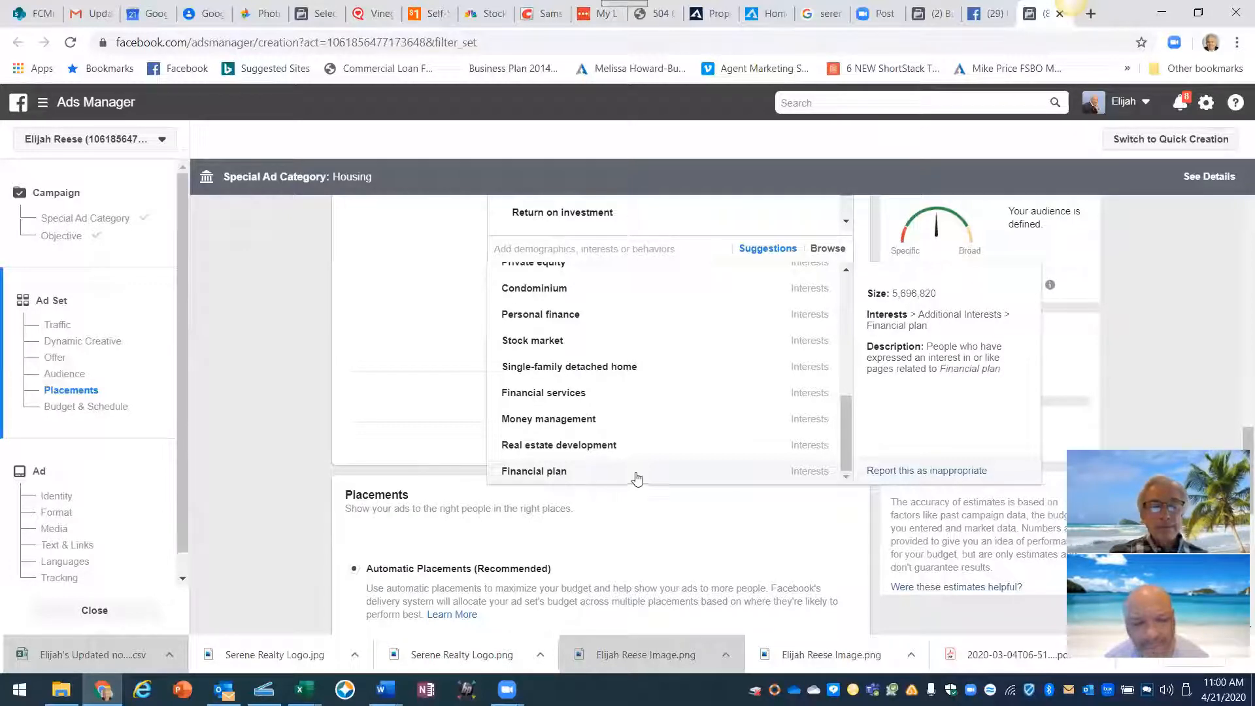
pyautogui.scroll(3, 629, 471)
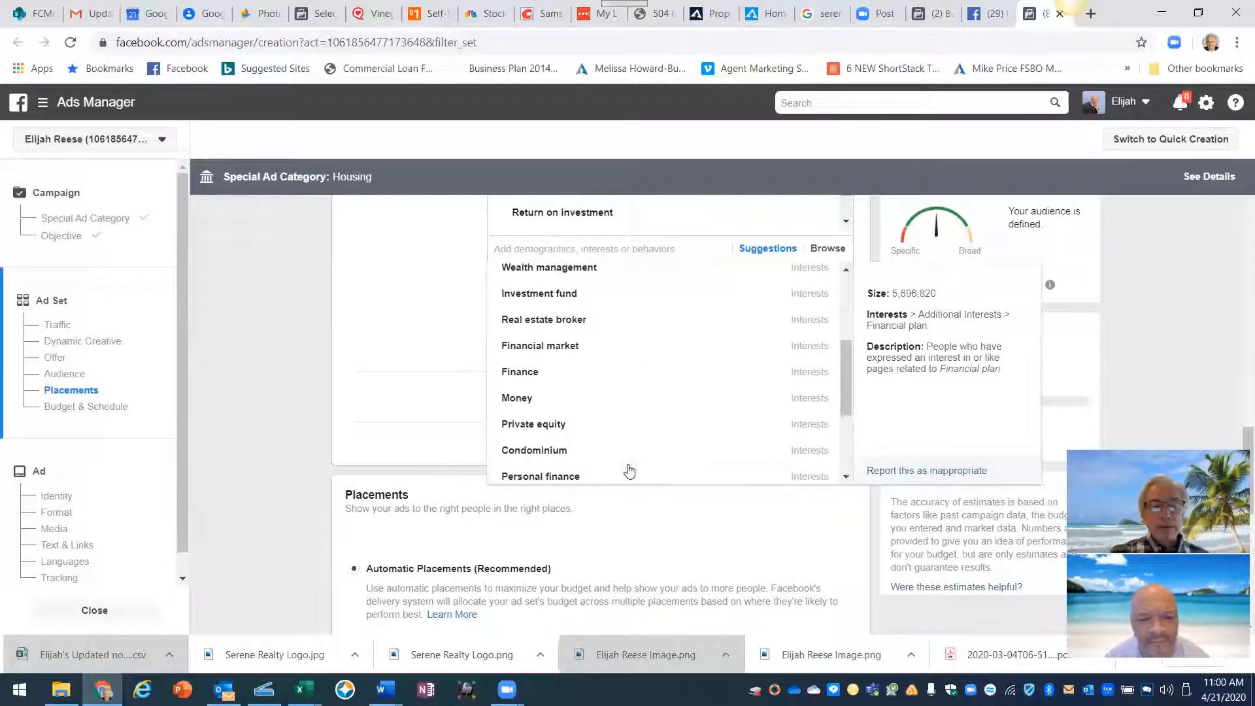
pyautogui.scroll(3, 629, 471)
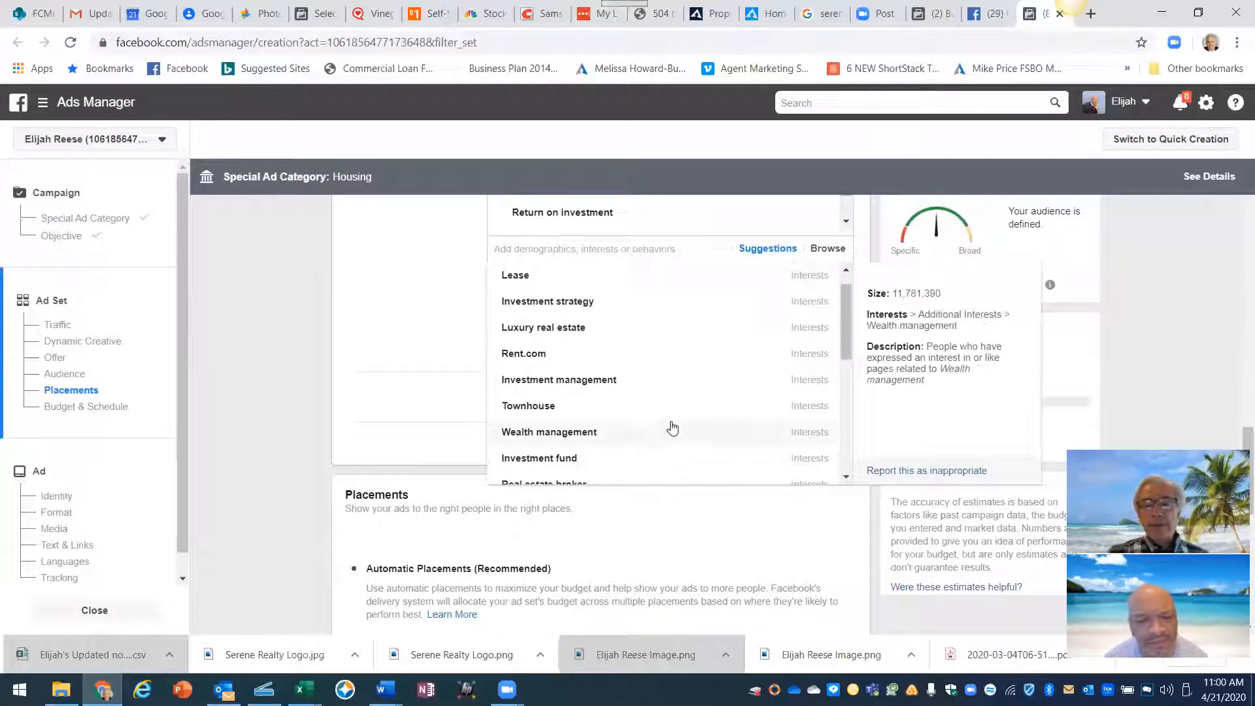
# - Close the suggestions, check the 2,900,000 potential reach, and scroll to Budget & Schedule
pyautogui.click(443, 312)
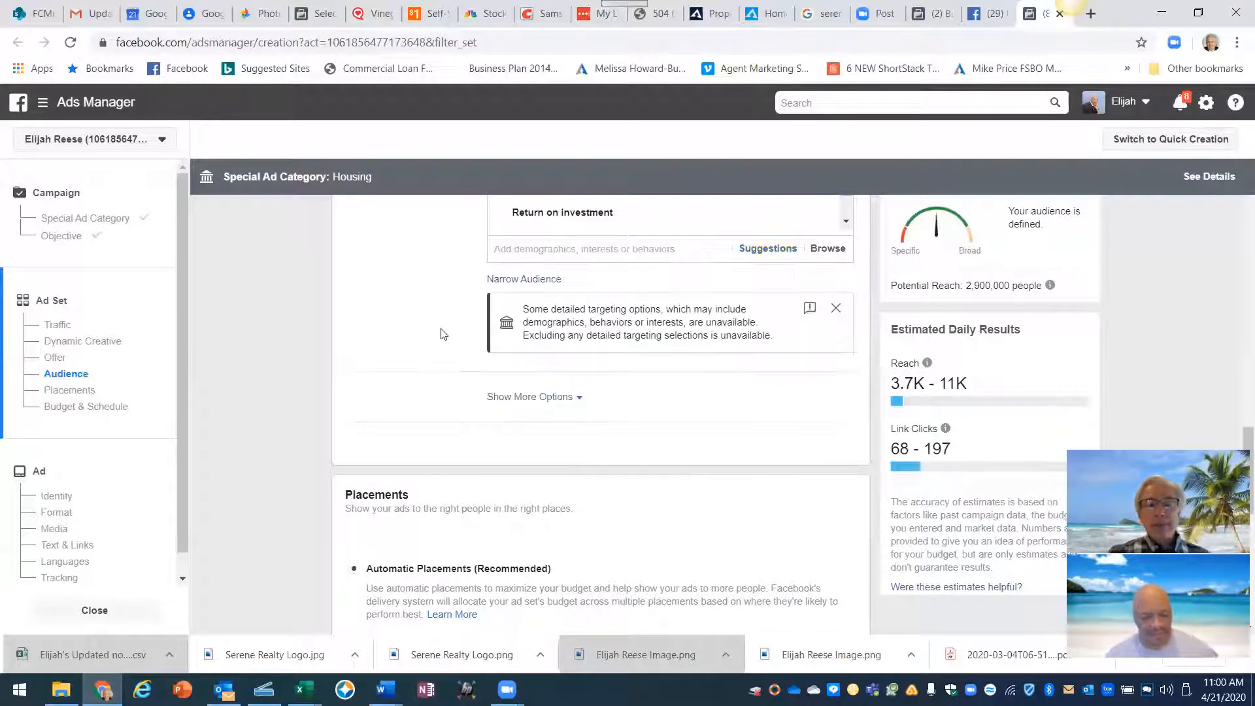
pyautogui.scroll(6, 440, 331)
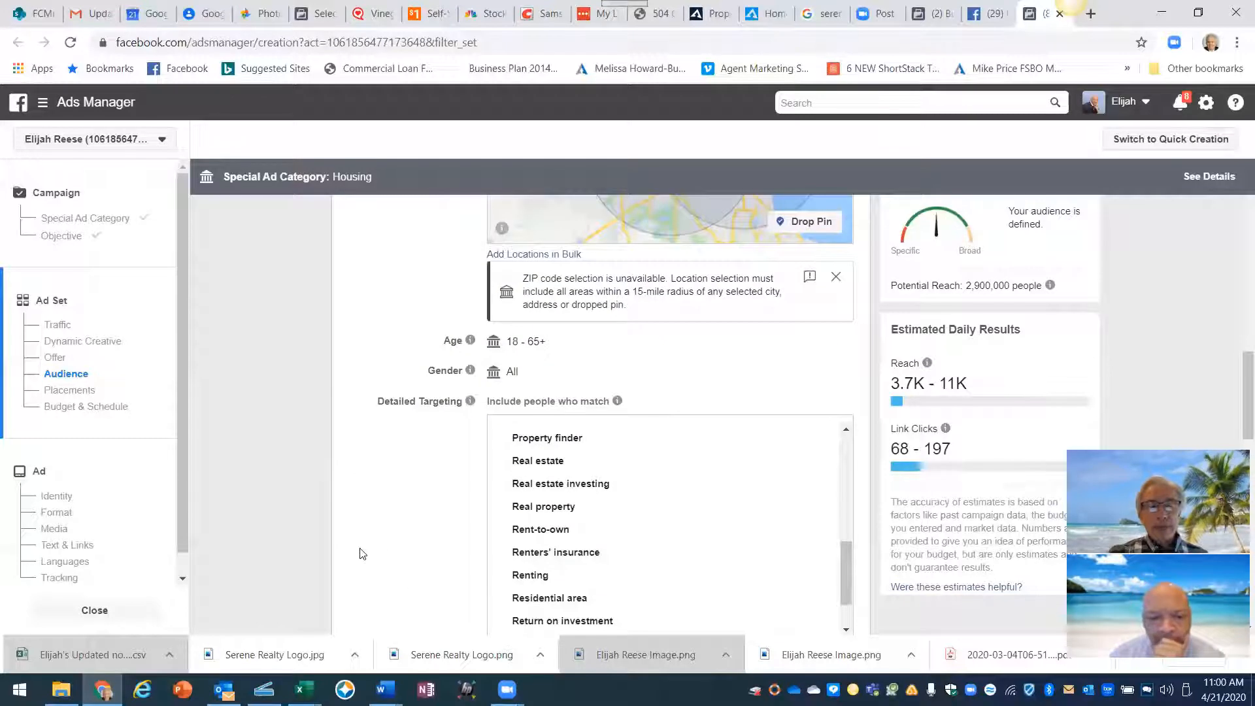
pyautogui.scroll(-5, 358, 549)
pyautogui.scroll(-1, 359, 549)
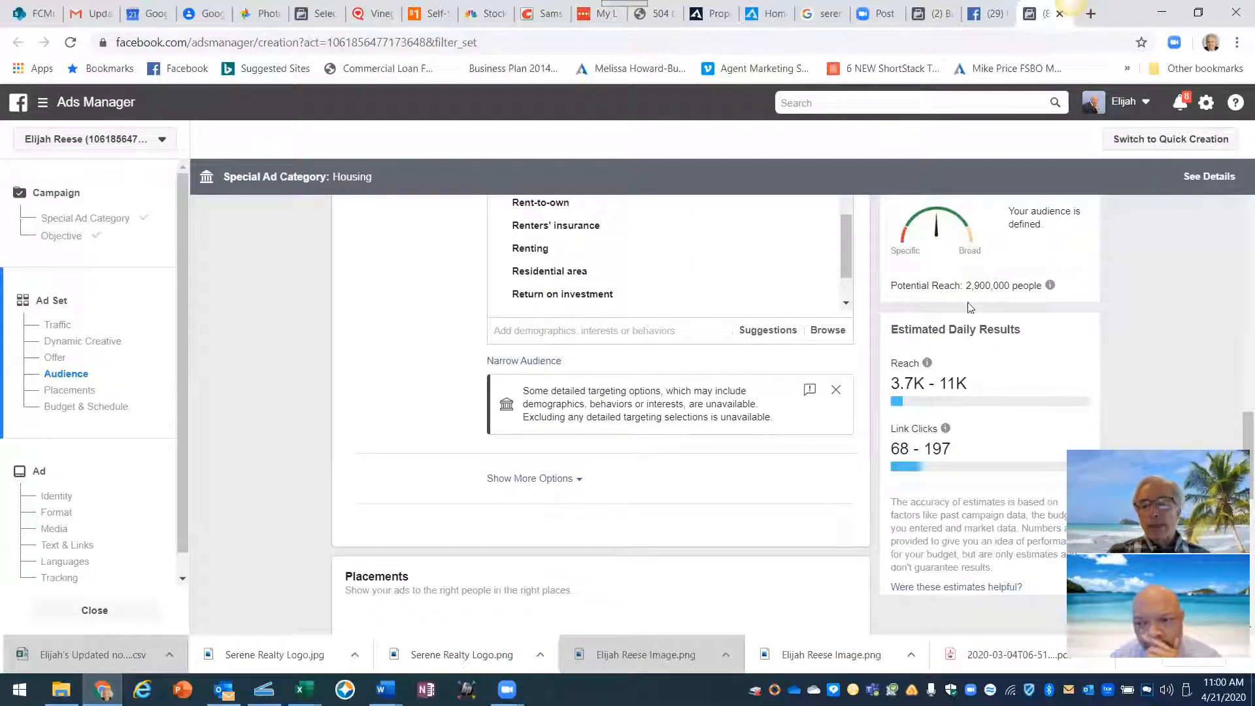
pyautogui.moveTo(966, 291); pyautogui.dragTo(1010, 298)
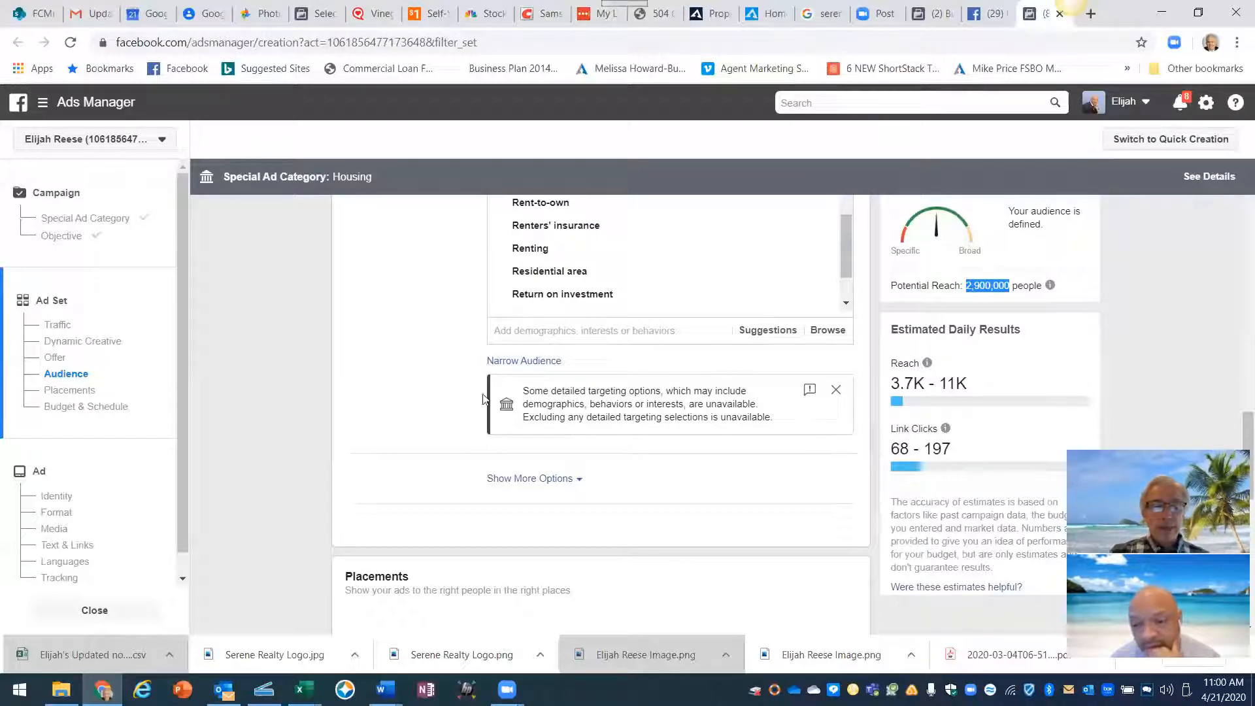
pyautogui.scroll(-6, 439, 410)
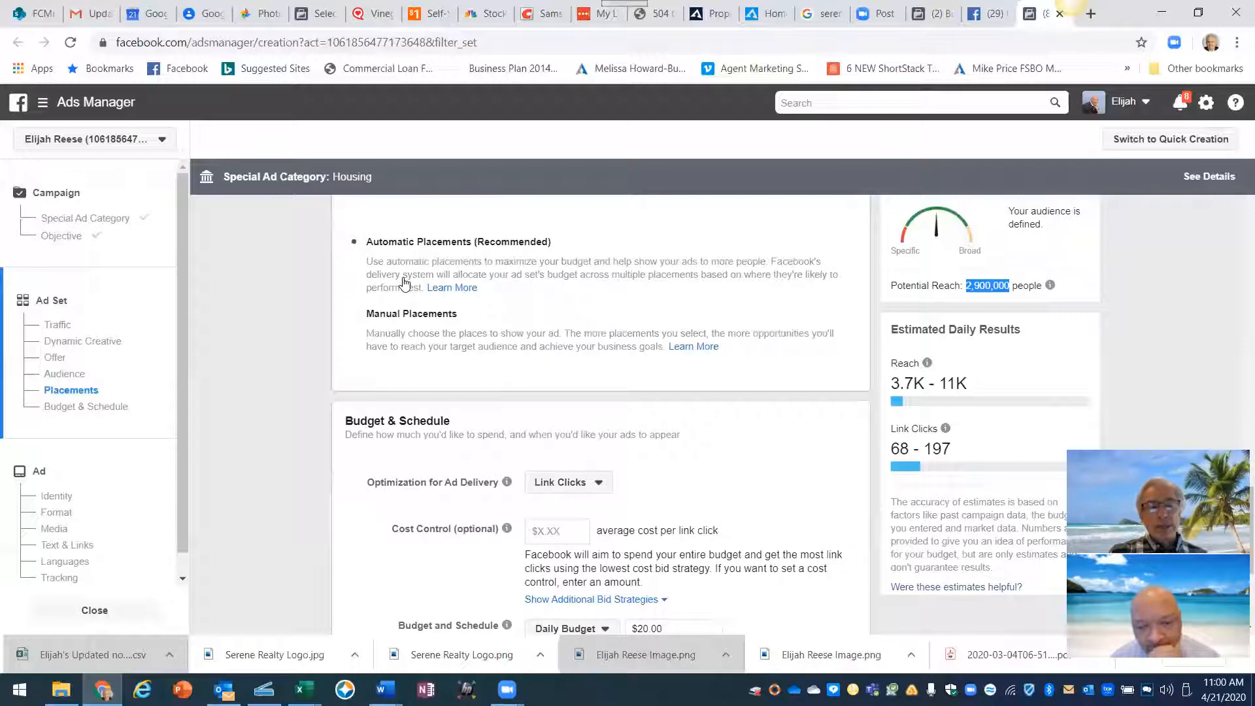
pyautogui.scroll(1, 405, 285)
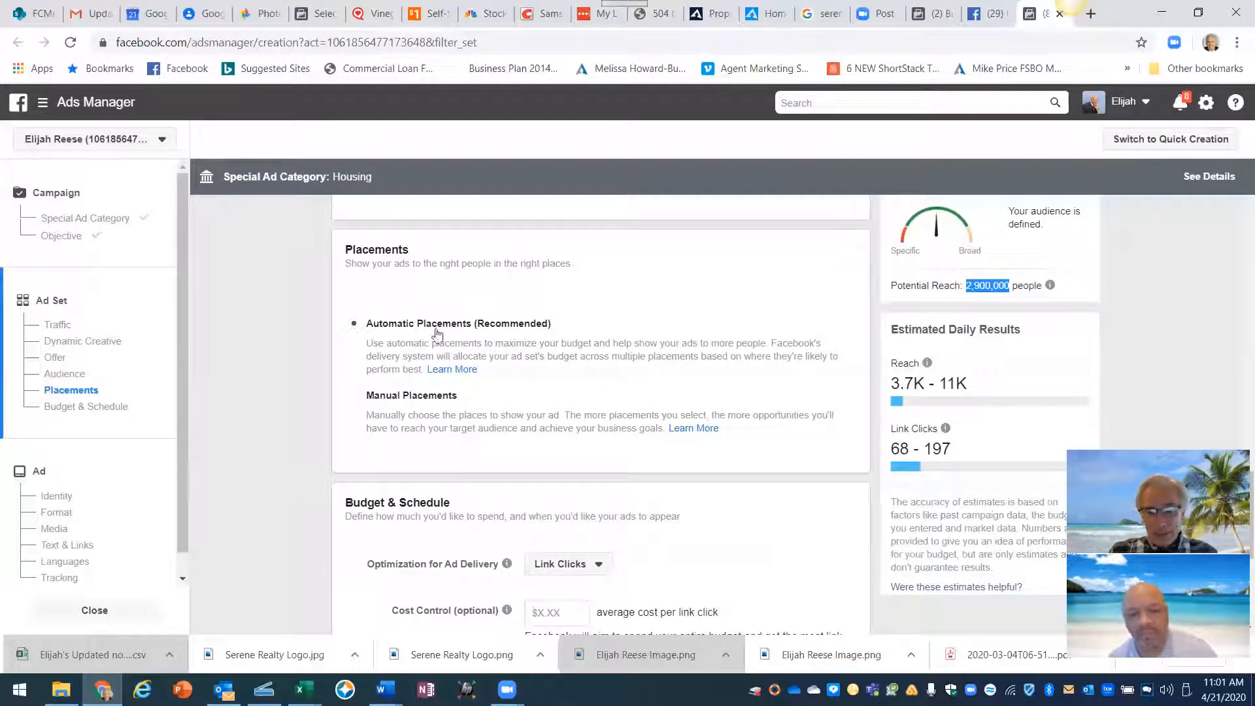
pyautogui.scroll(-4, 510, 339)
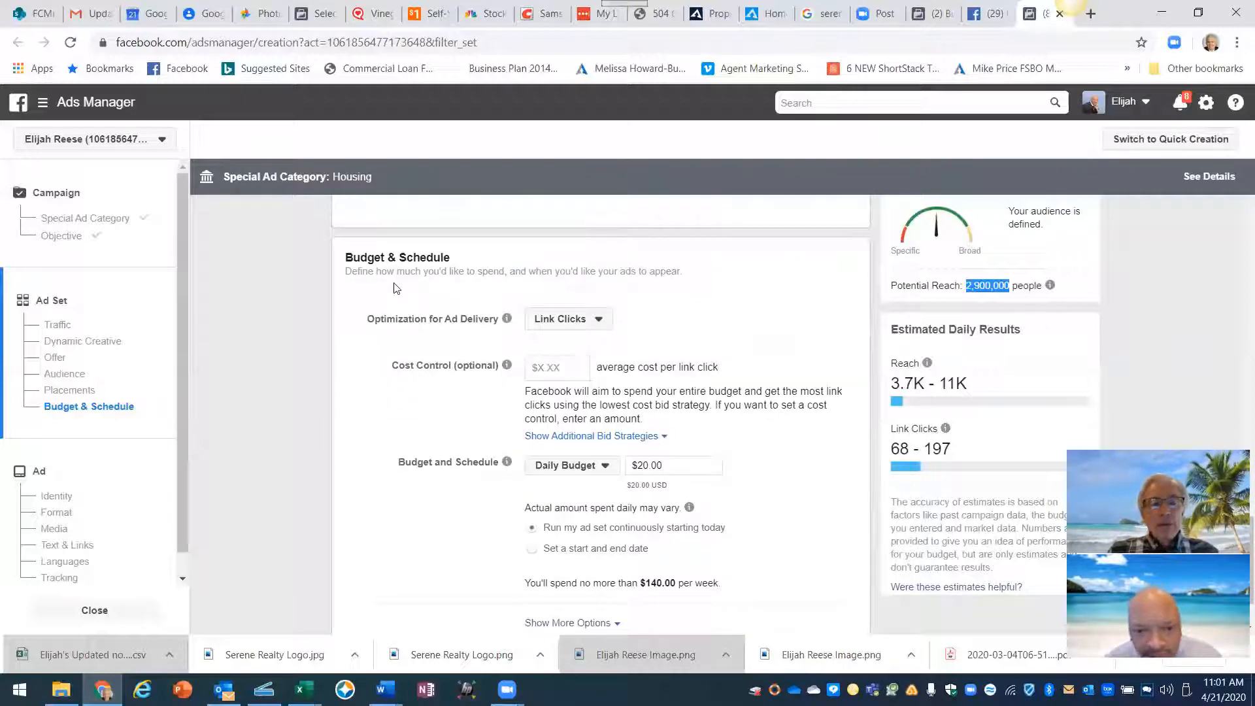
# - Switch ad delivery optimization from Link Clicks to Landing Page Views
pyautogui.click(598, 321)
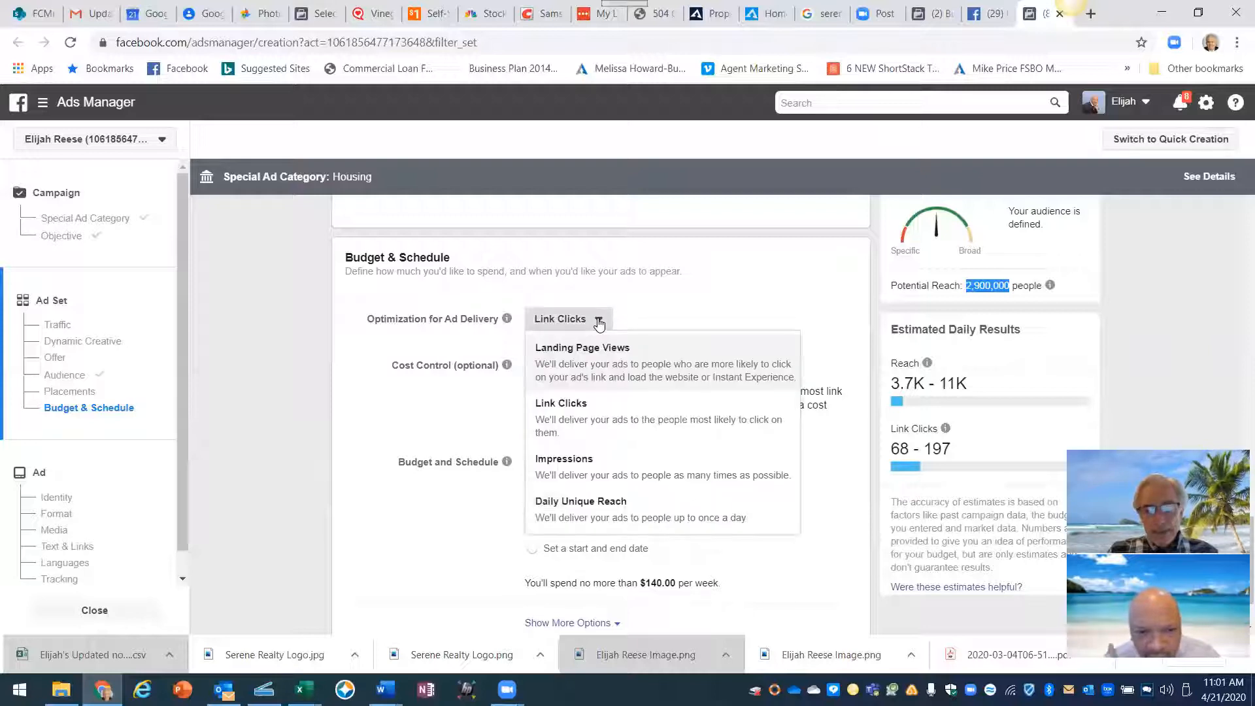
pyautogui.click(618, 352)
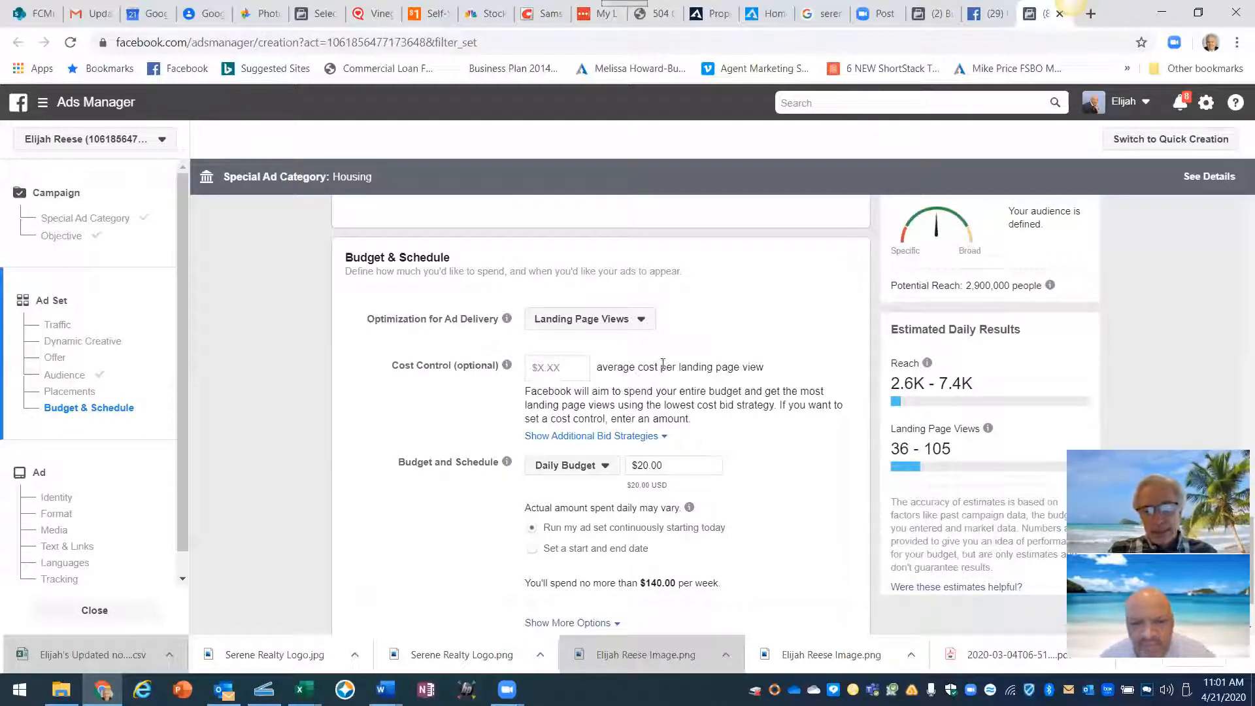
pyautogui.scroll(-1, 608, 406)
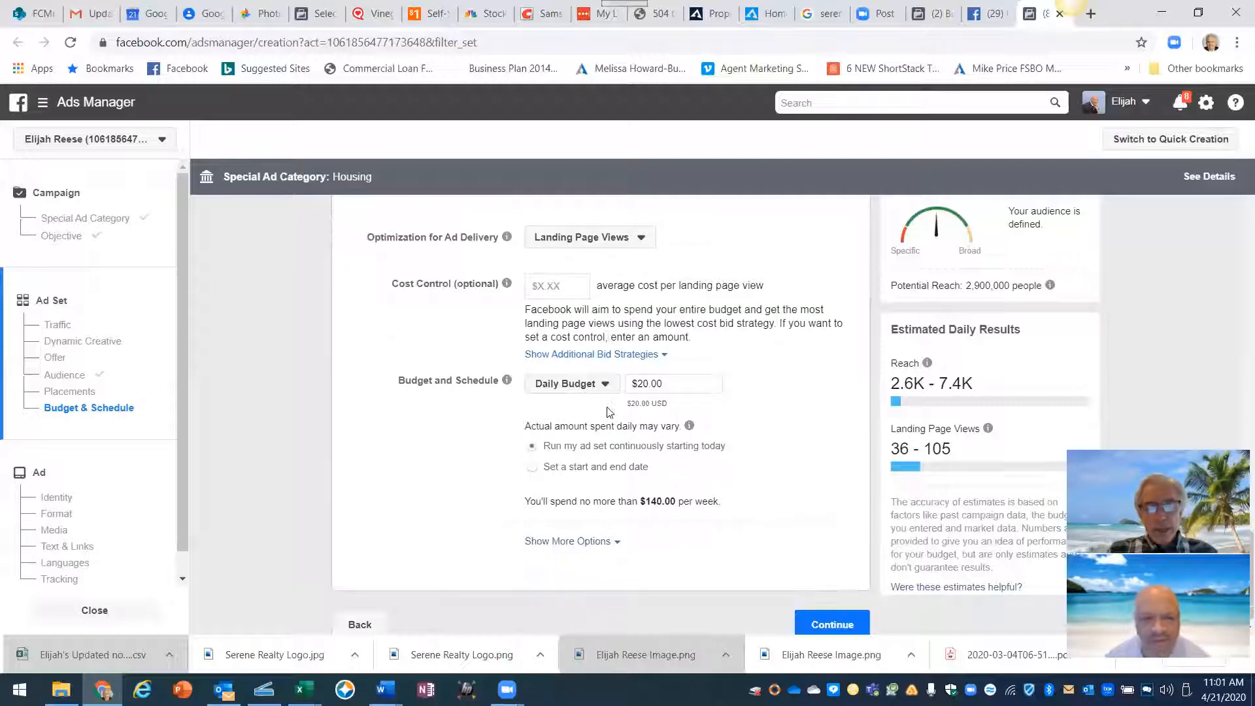
# - Change the daily budget from $20.00 to $5.00 and choose 'Set a start and end date'
pyautogui.click(672, 384)
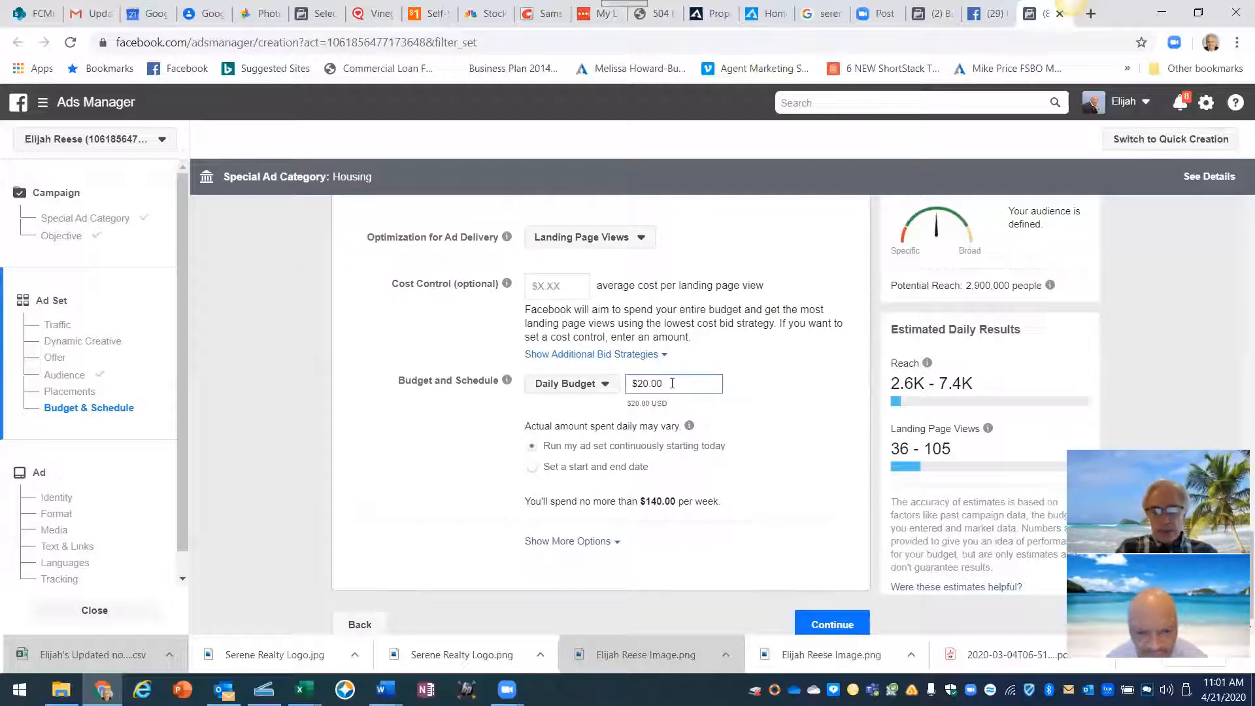
pyautogui.press('BackSpace')
pyautogui.press('BackSpace')
pyautogui.press('BackSpace')
pyautogui.press('BackSpace')
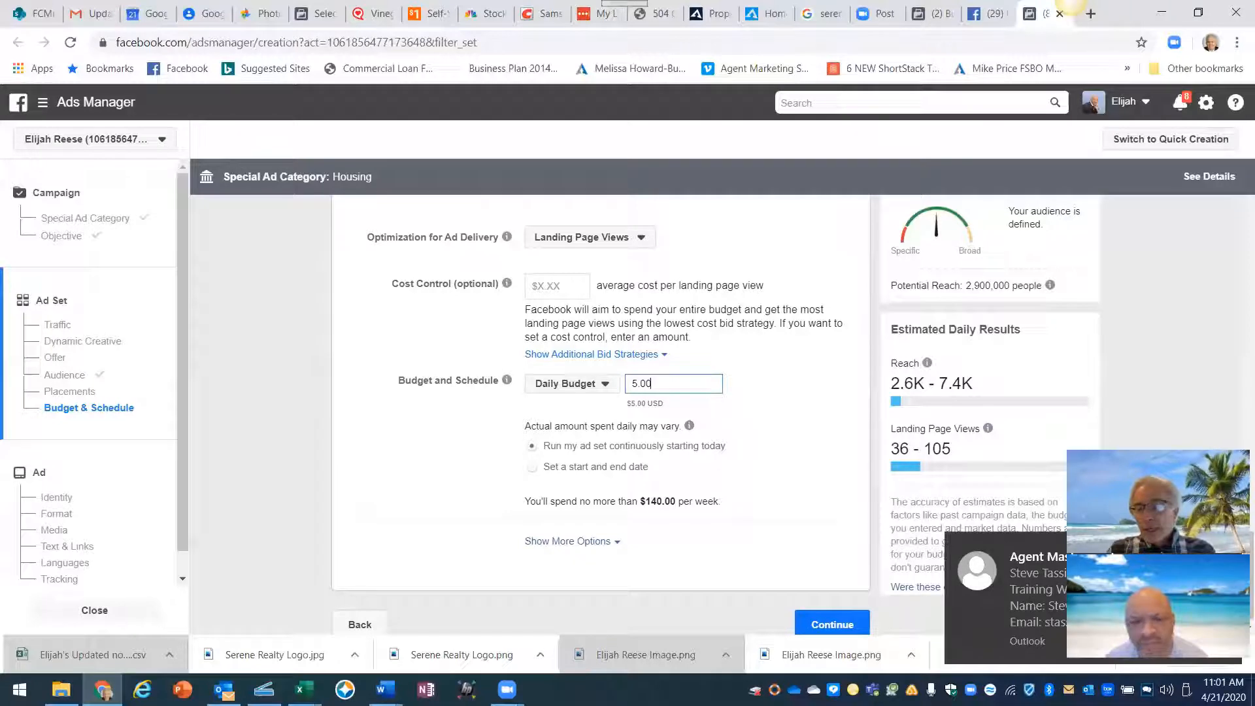
pyautogui.click(701, 389)
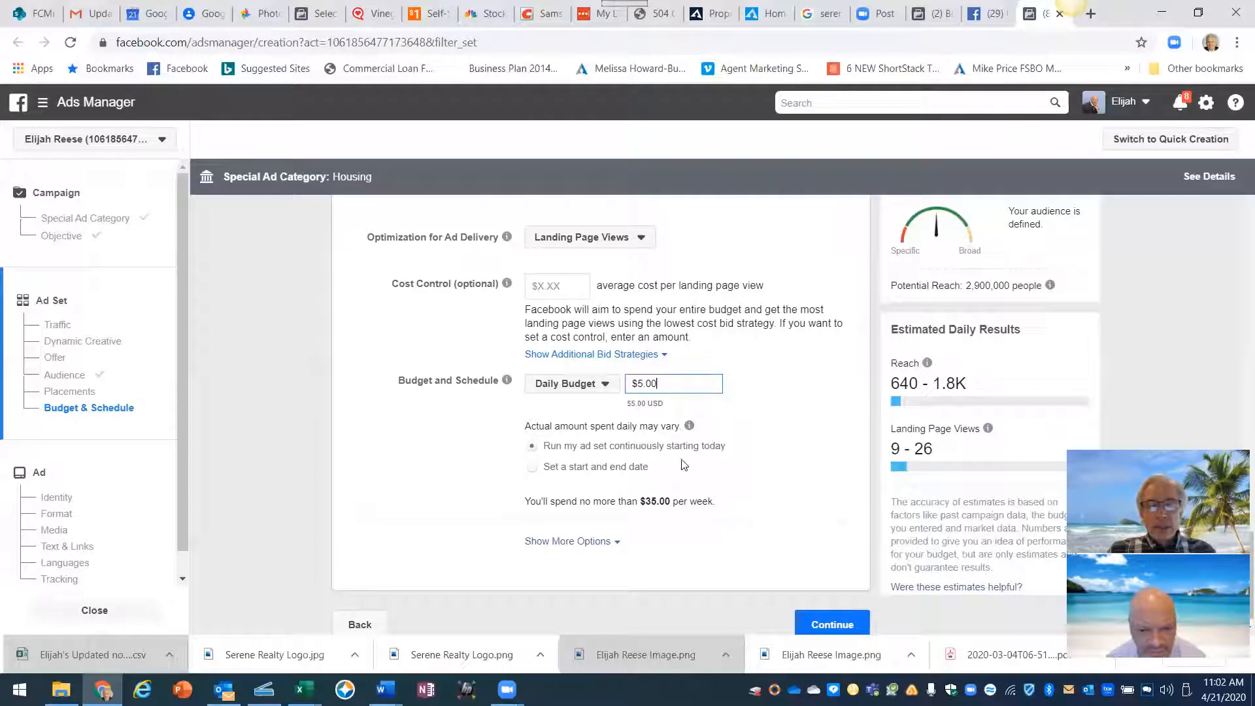
pyautogui.click(533, 470)
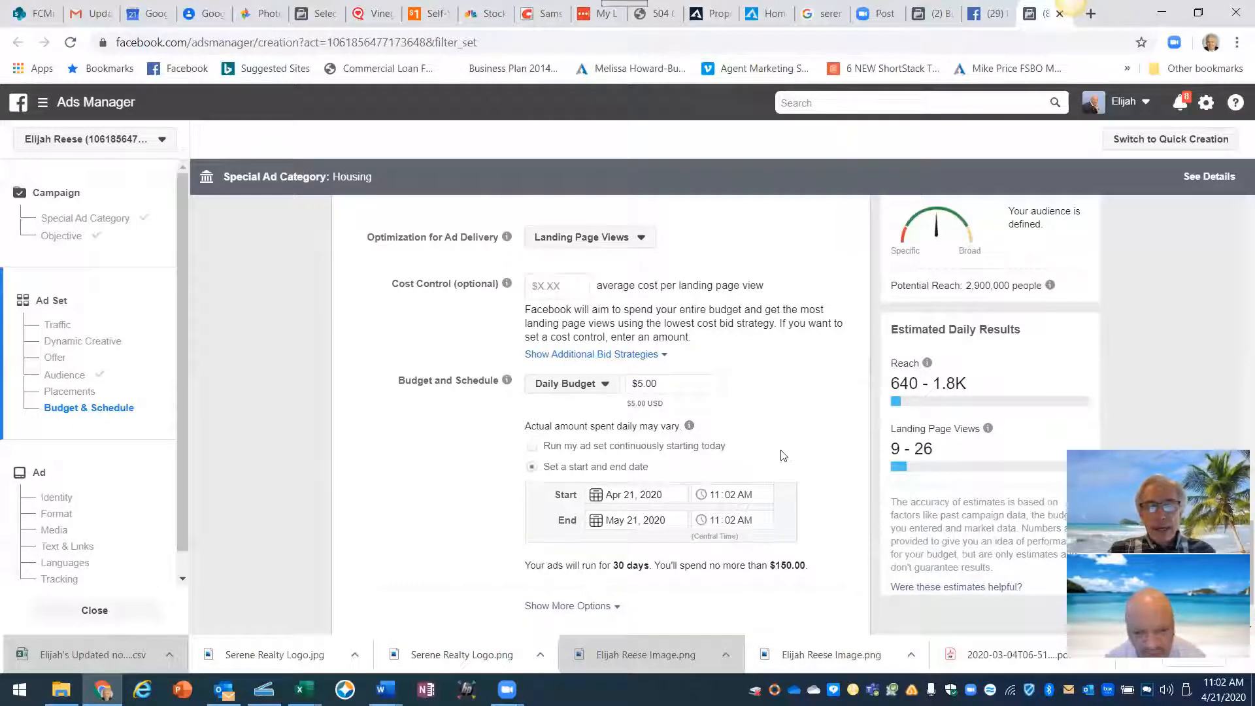
# - Pick April 30, 2020 as the end date, check the 9-day $45.00 maximum, and continue
pyautogui.scroll(-1, 719, 445)
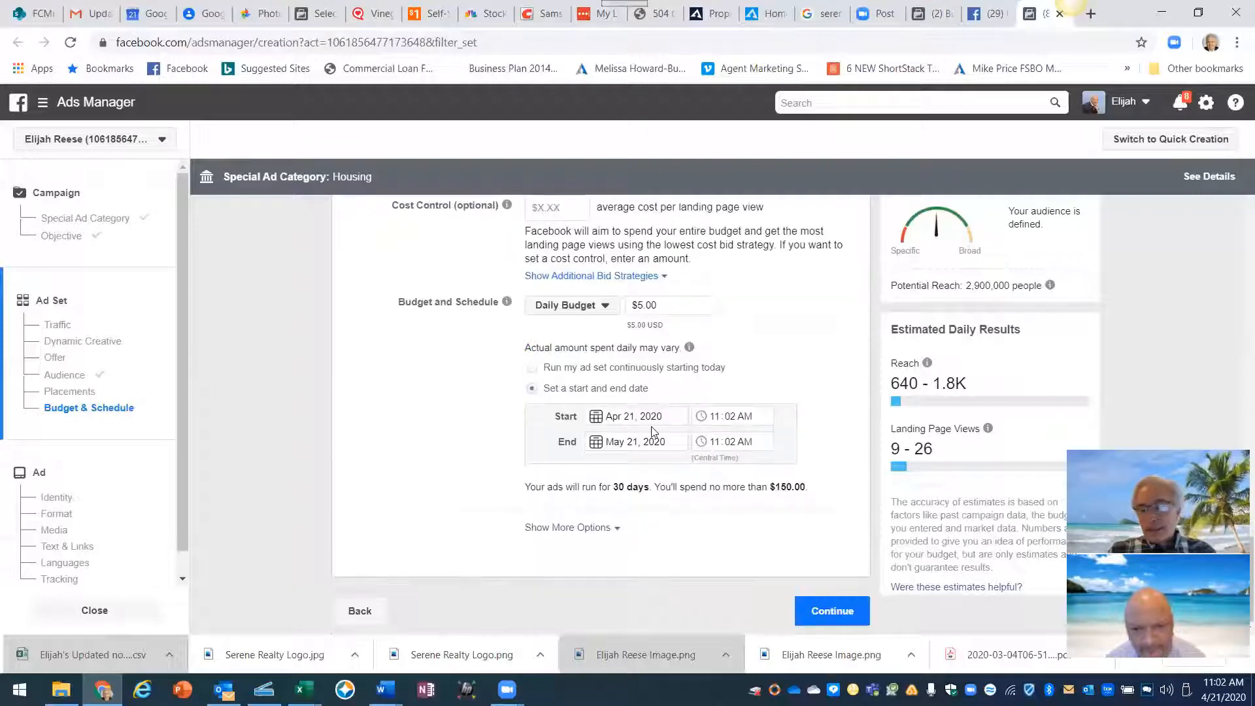
pyautogui.click(596, 443)
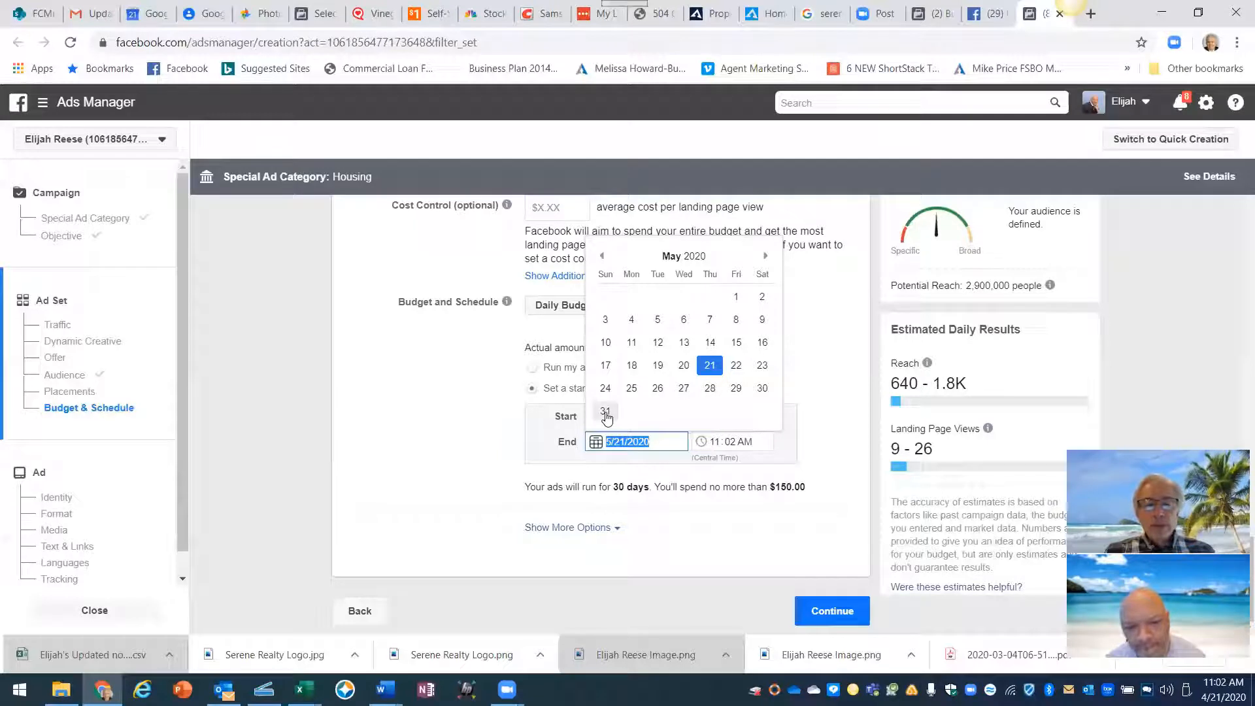
pyautogui.click(602, 256)
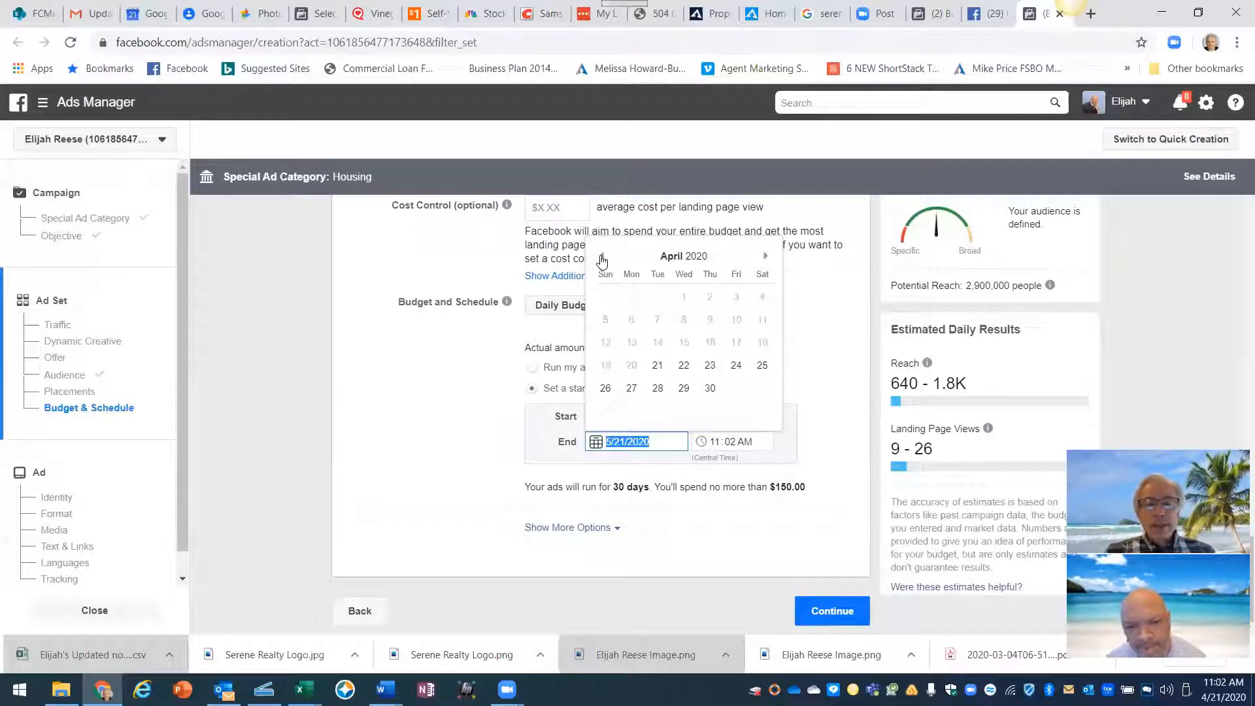
pyautogui.click(710, 388)
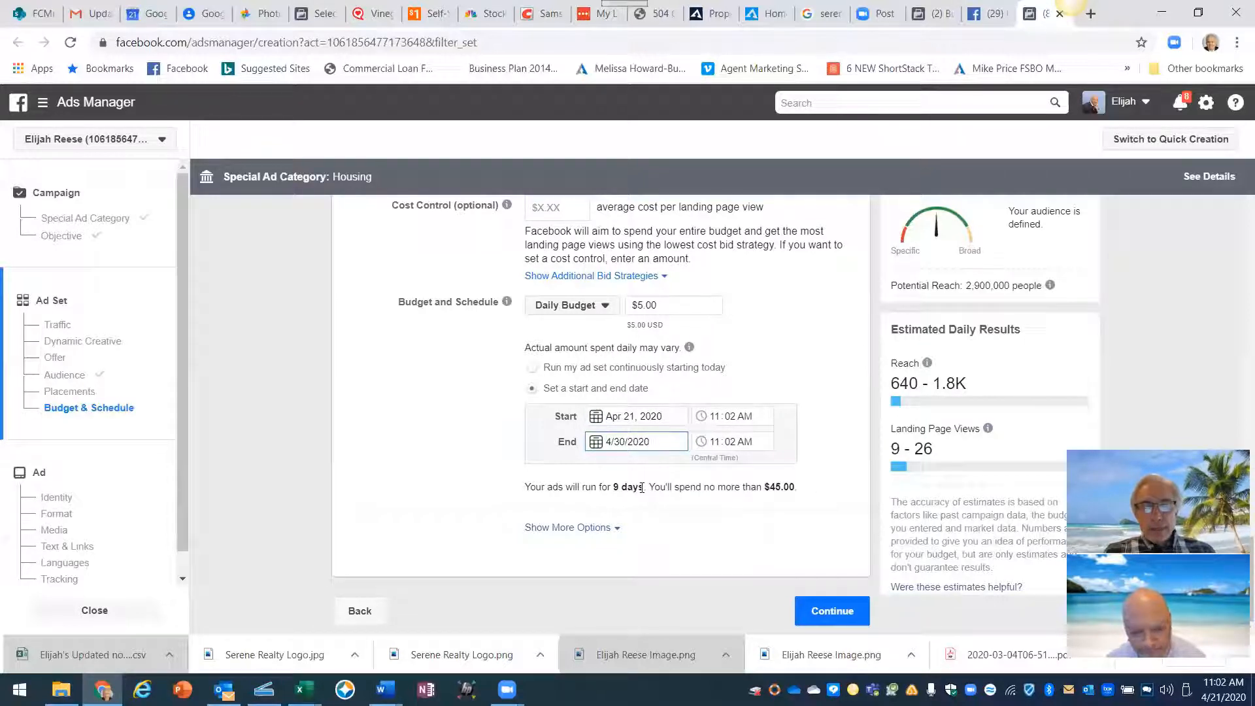
pyautogui.moveTo(644, 487); pyautogui.dragTo(609, 486)
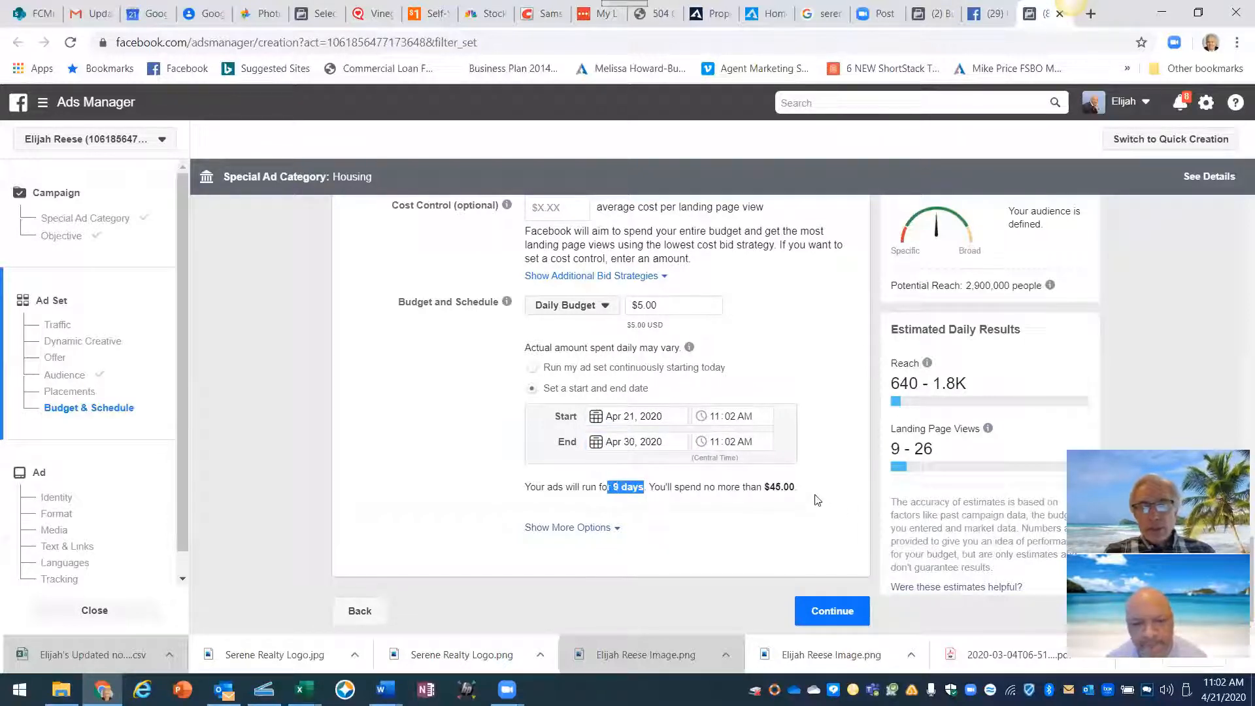
pyautogui.moveTo(798, 487); pyautogui.dragTo(764, 487)
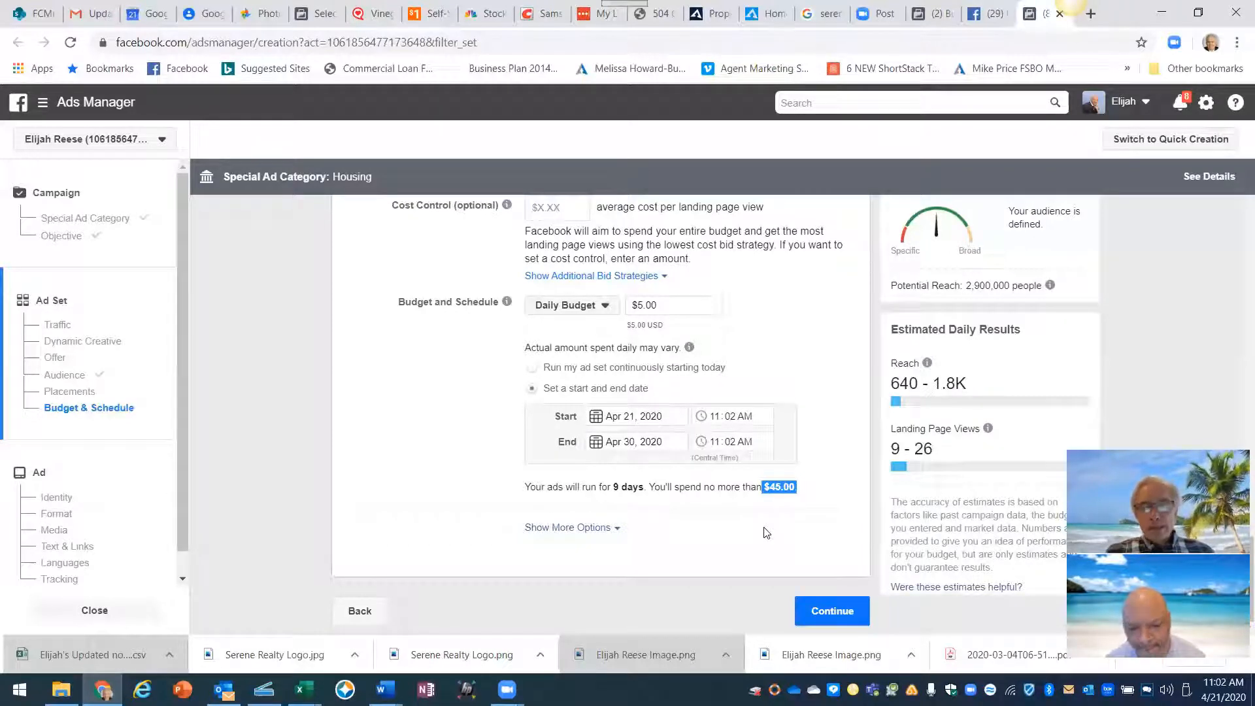
pyautogui.click(832, 613)
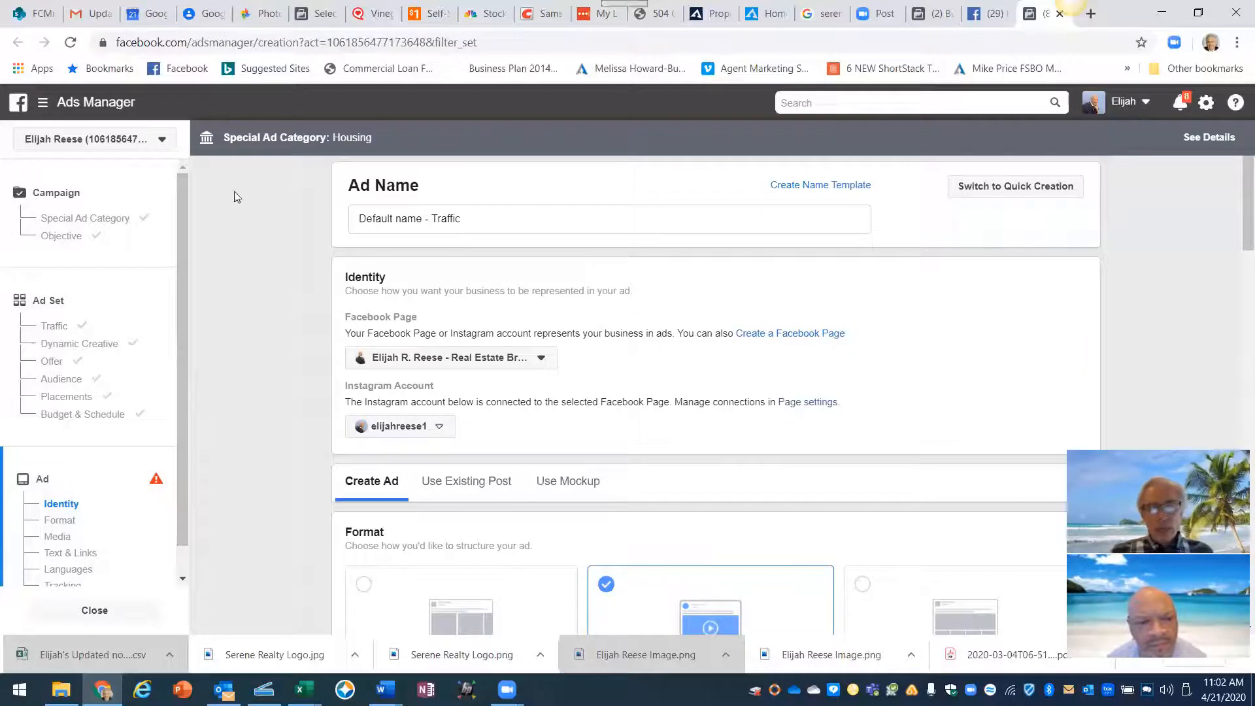
pyautogui.moveTo(471, 220); pyautogui.dragTo(356, 219)
pyautogui.rightClick(368, 221)
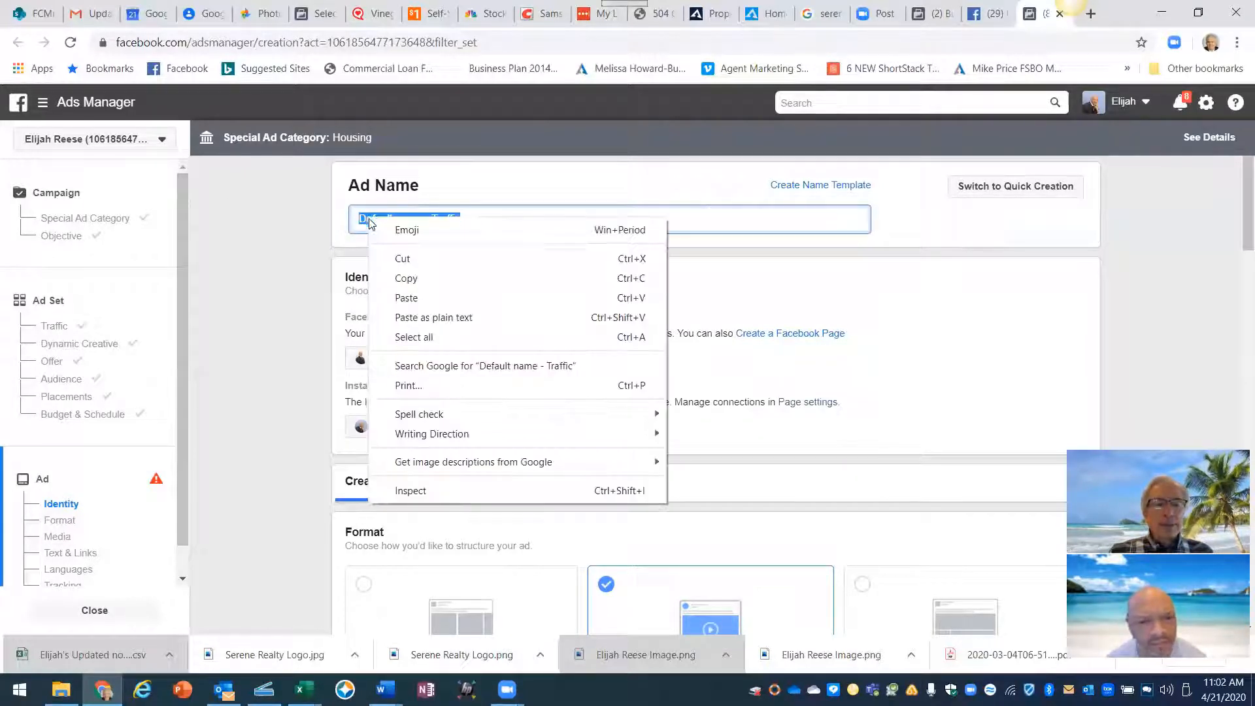
pyautogui.click(404, 298)
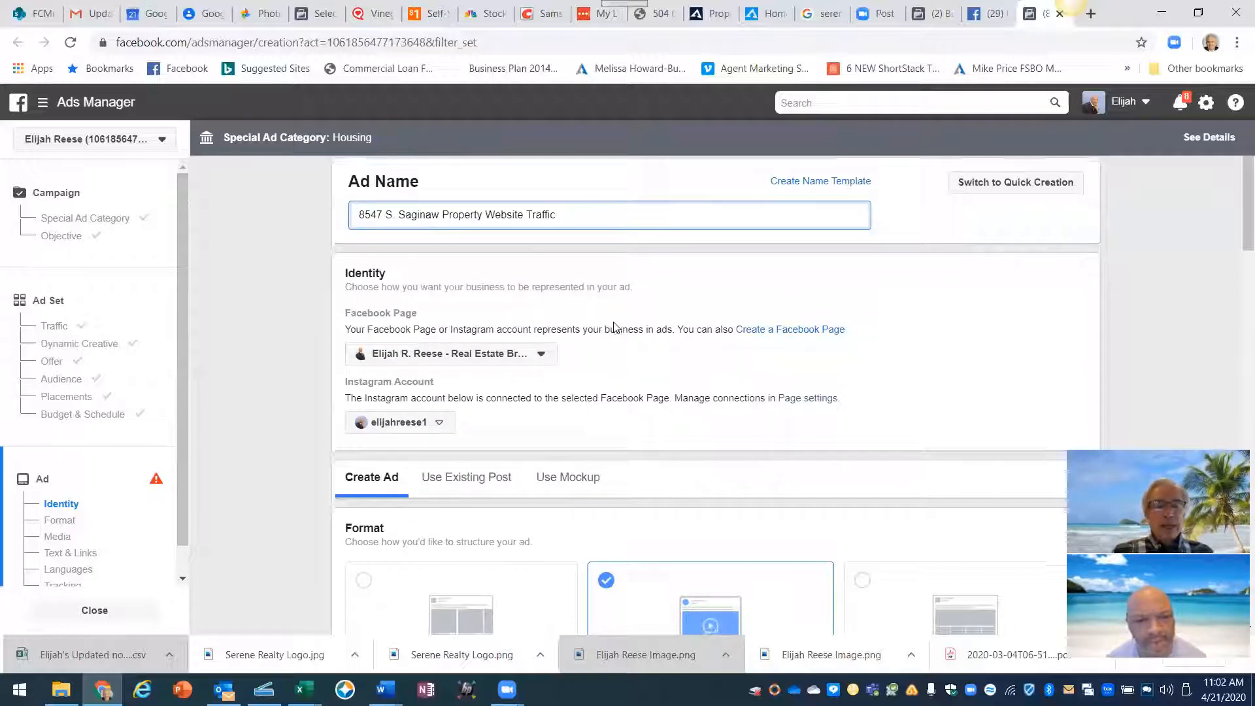
pyautogui.scroll(-1, 613, 327)
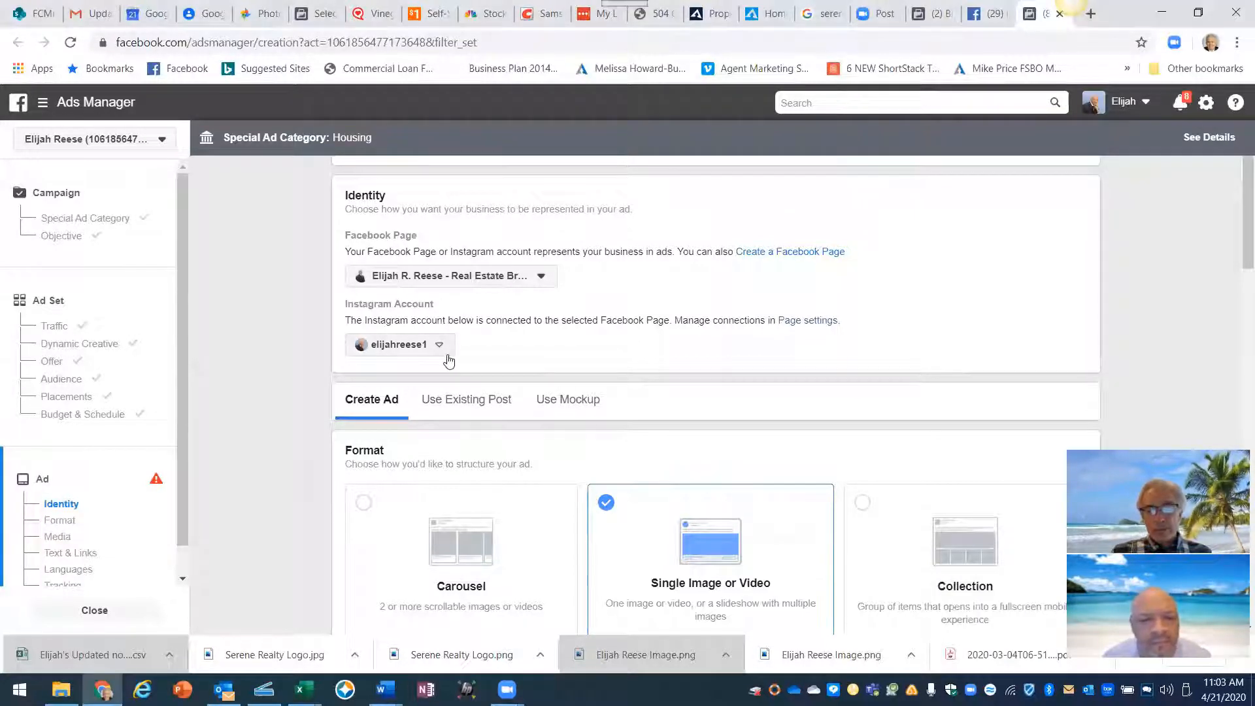
pyautogui.scroll(-3, 449, 361)
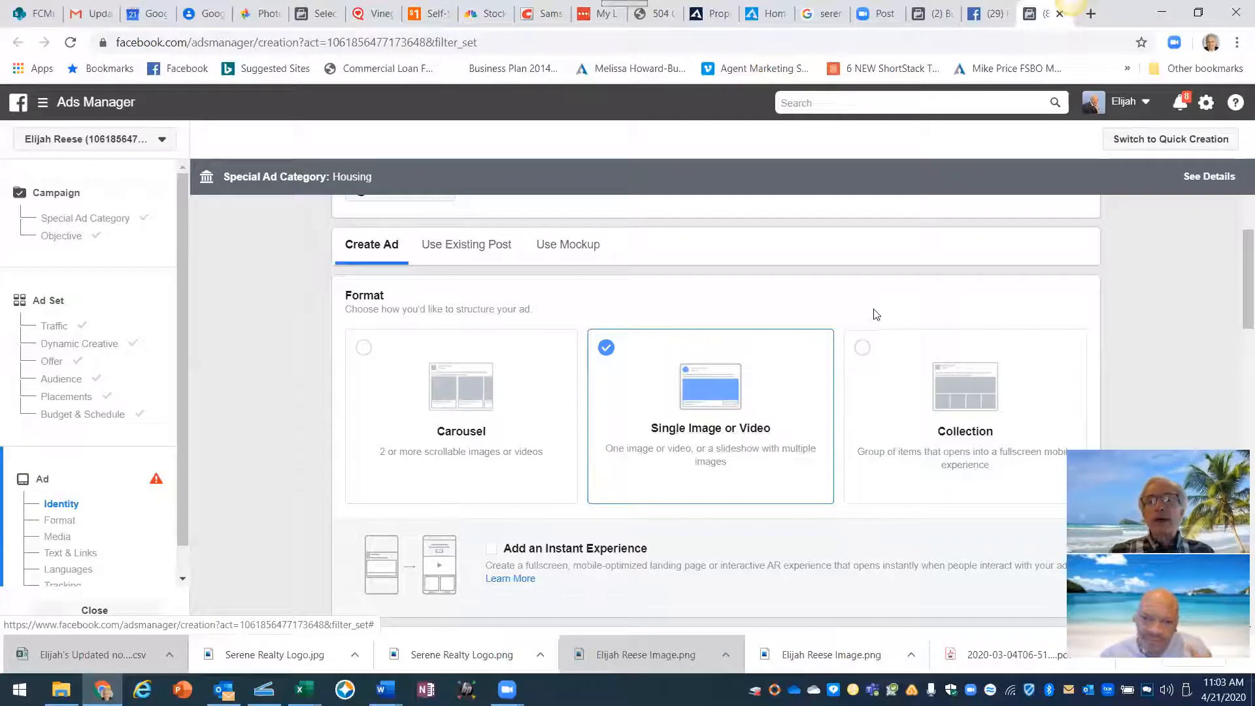
pyautogui.click(935, 17)
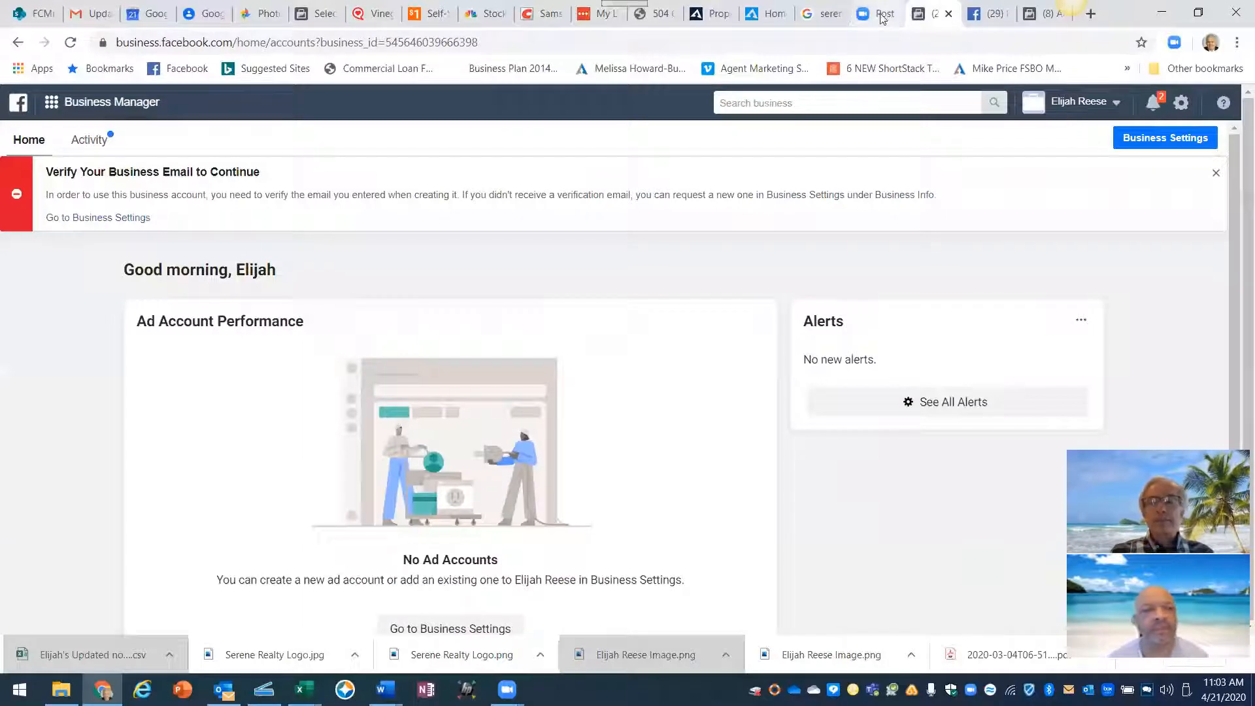
pyautogui.click(752, 19)
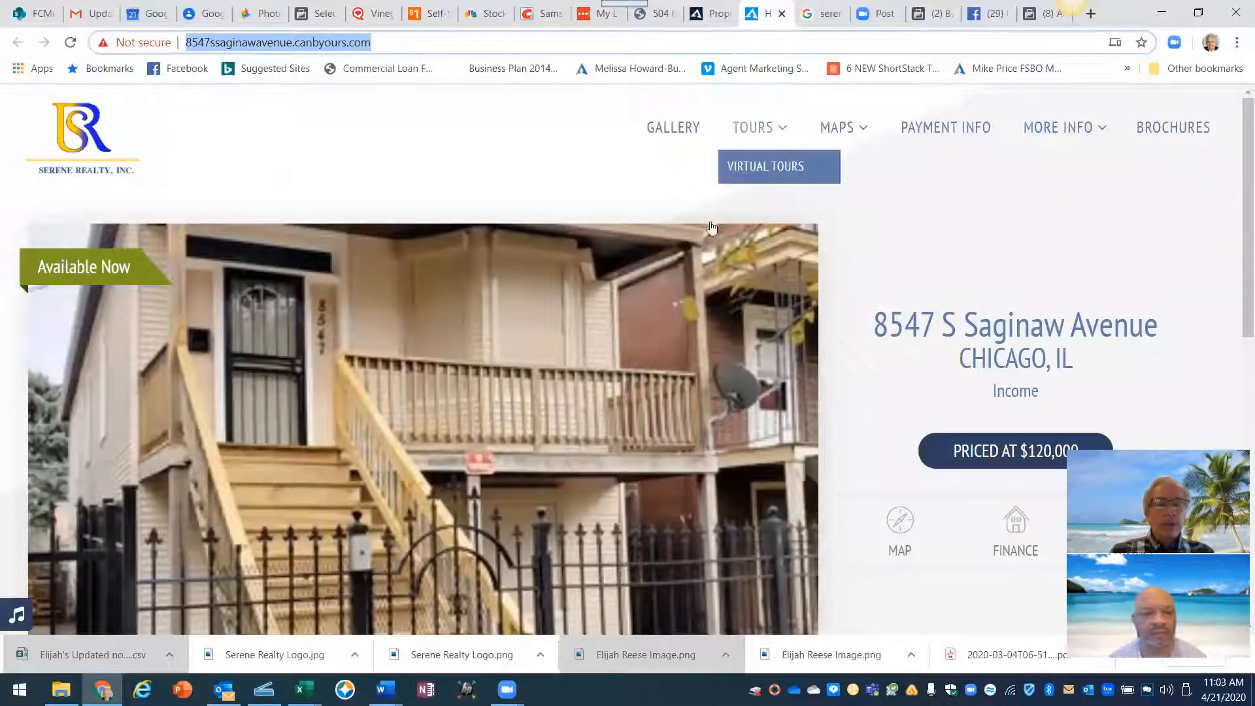
pyautogui.scroll(-2, 884, 297)
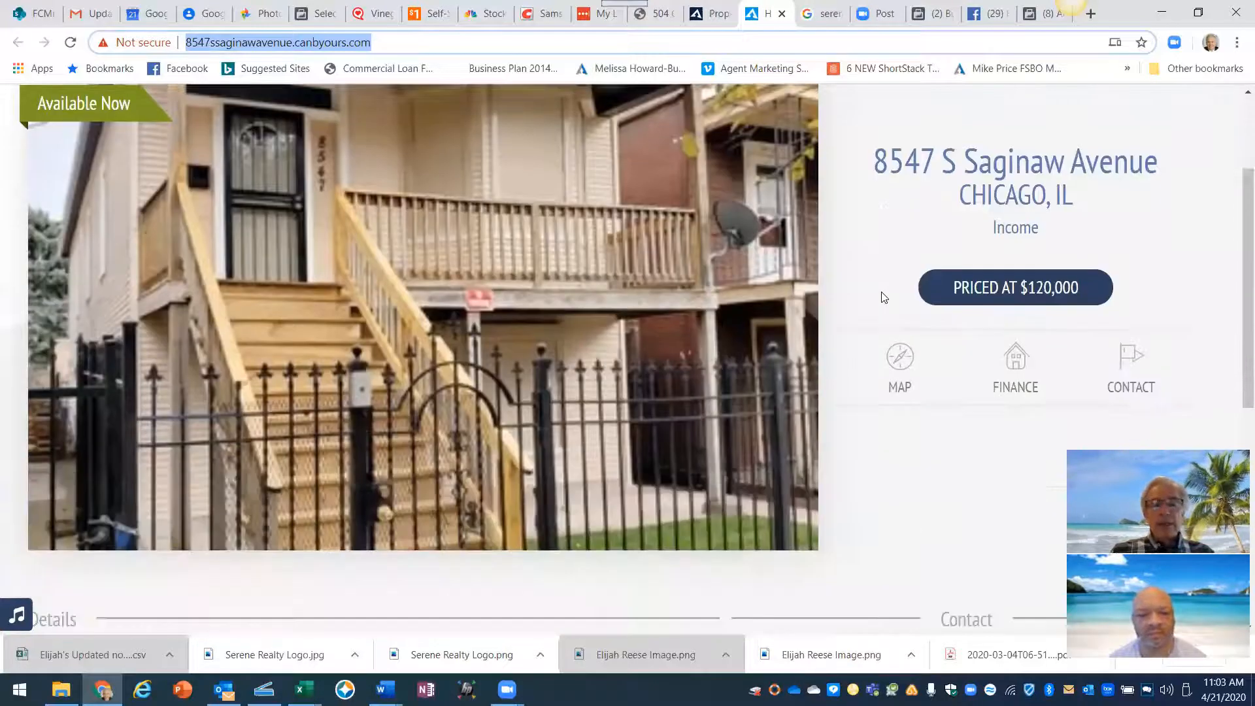
pyautogui.scroll(2, 873, 301)
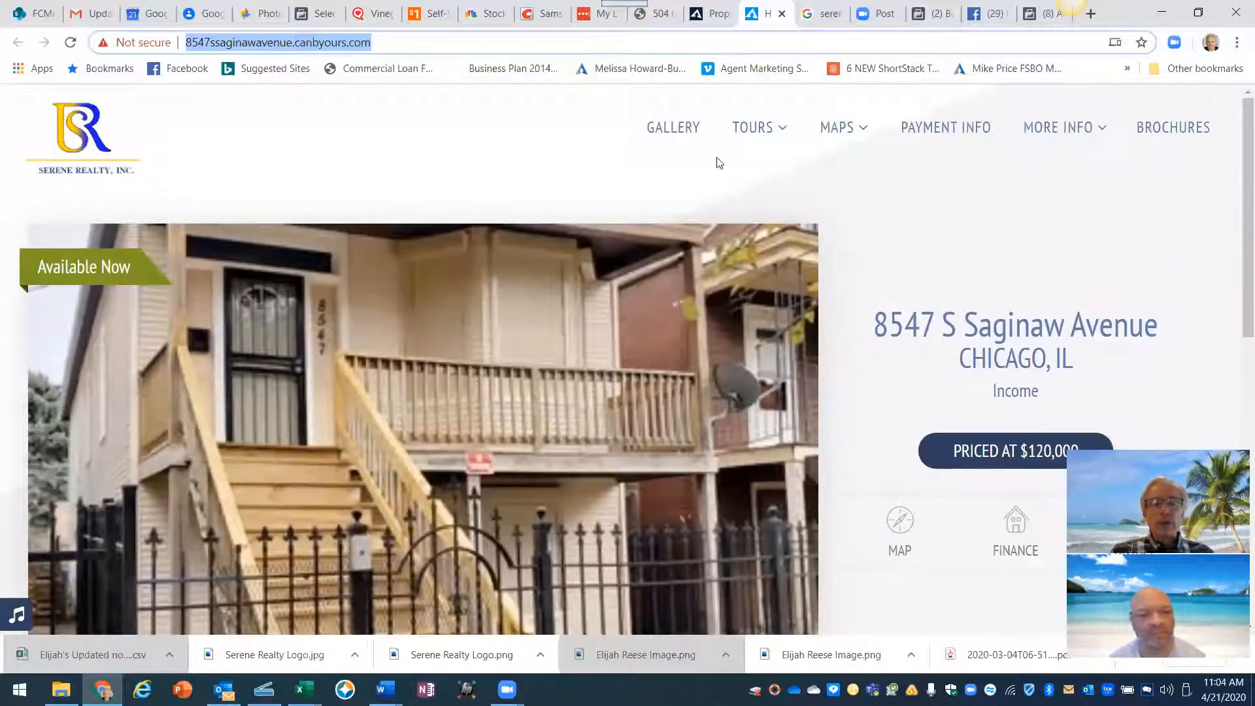
pyautogui.click(678, 131)
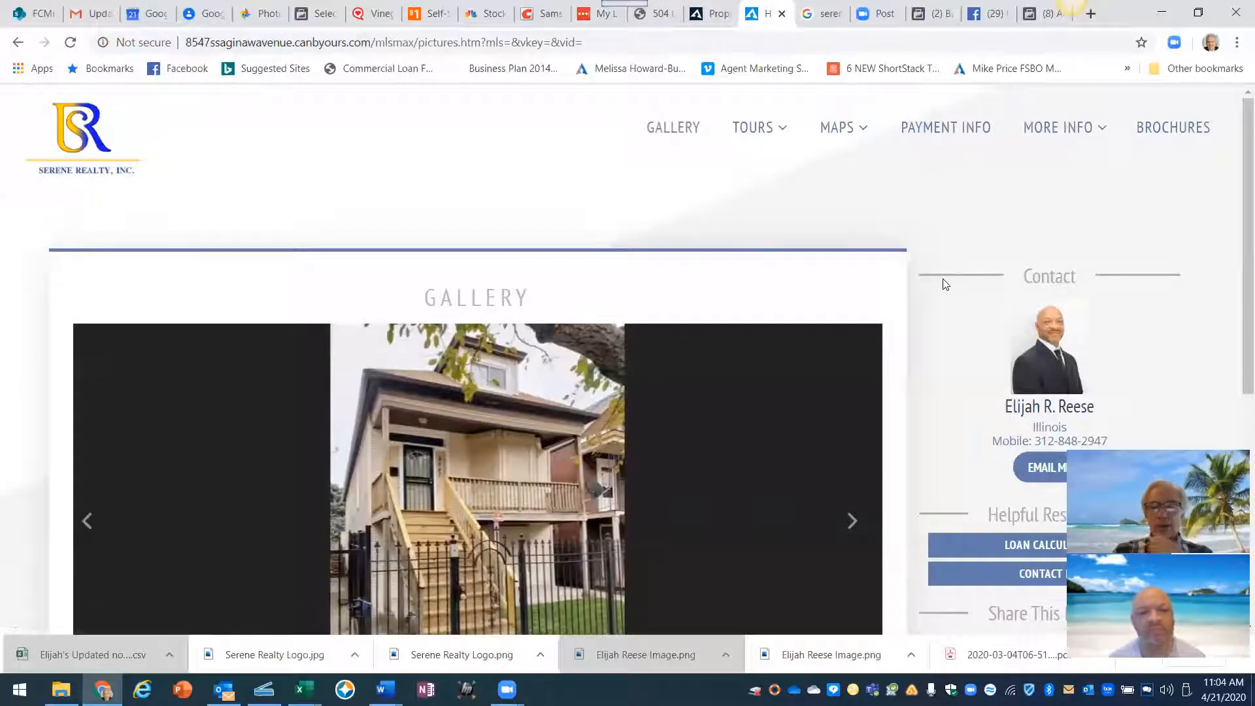
# - Browse the gallery photos and bring up the save options for the front-of-house photo
pyautogui.scroll(-1, 945, 285)
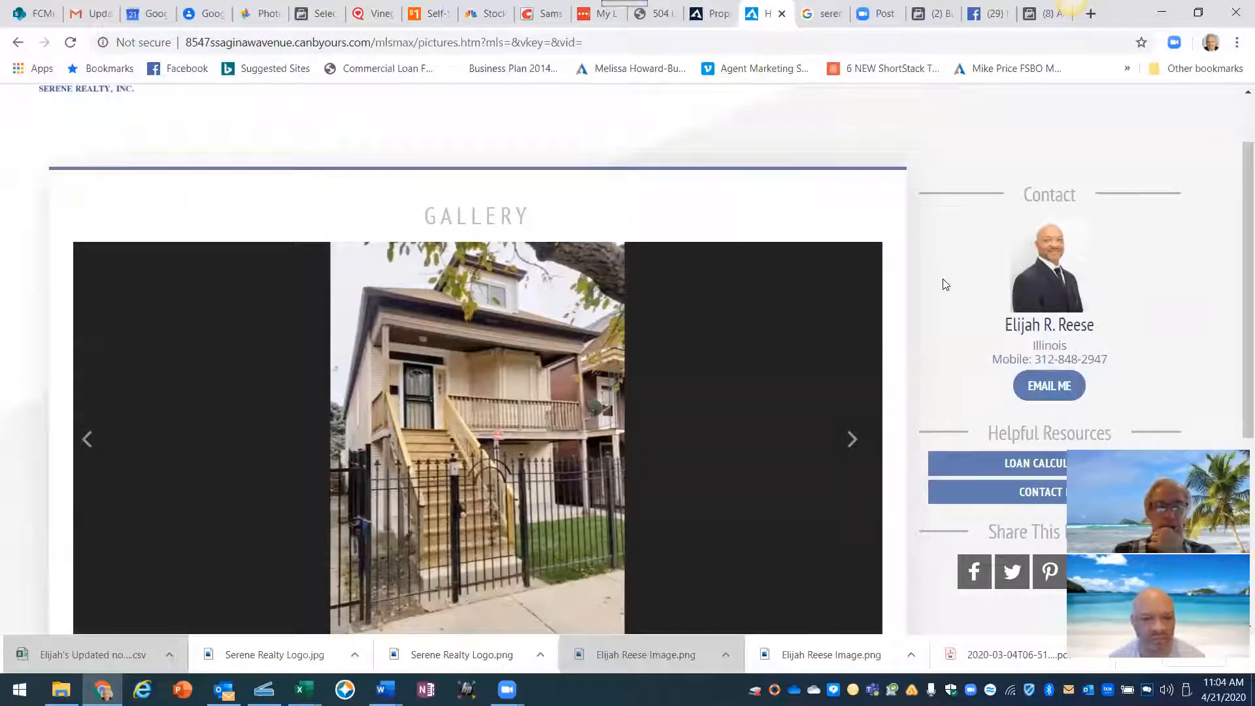
pyautogui.click(853, 441)
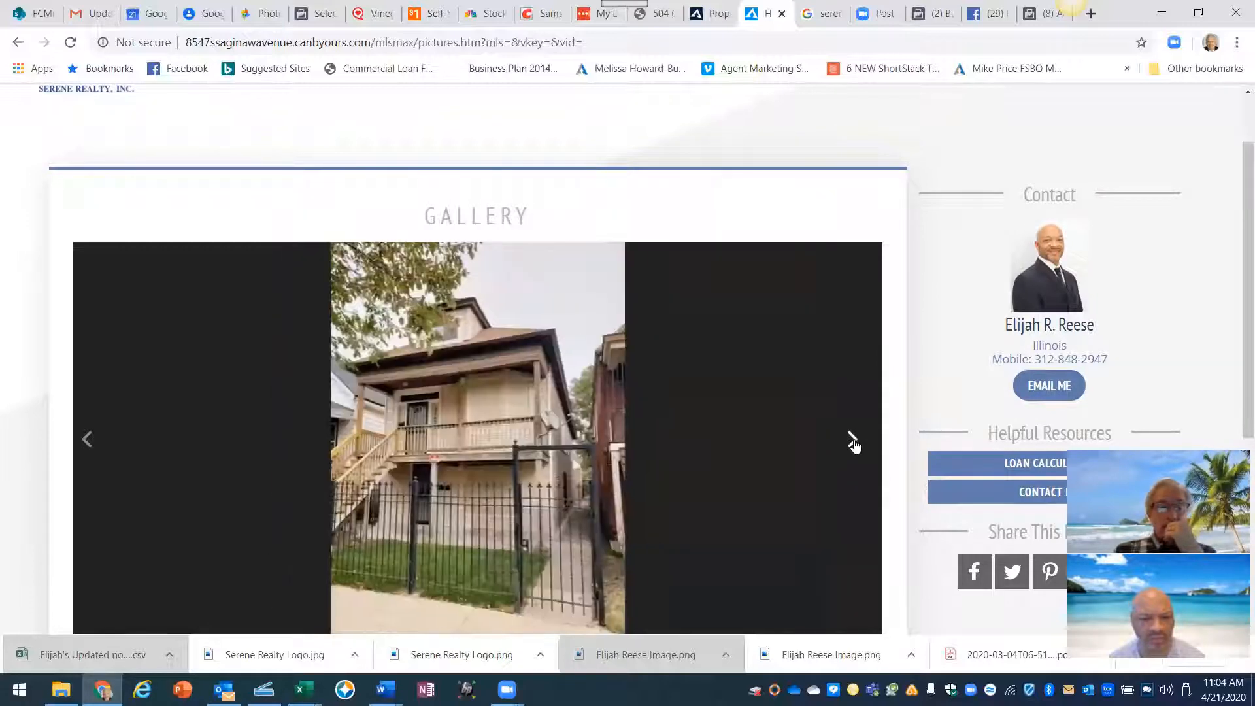
pyautogui.click(852, 441)
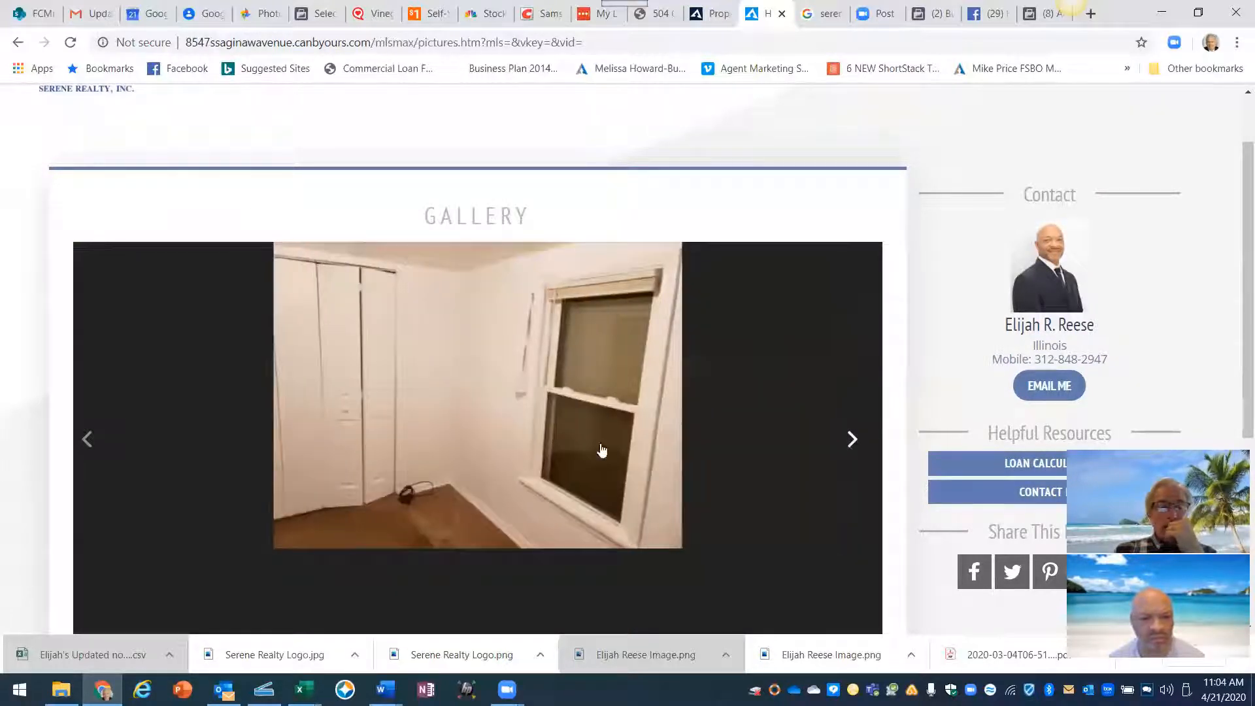
pyautogui.click(87, 439)
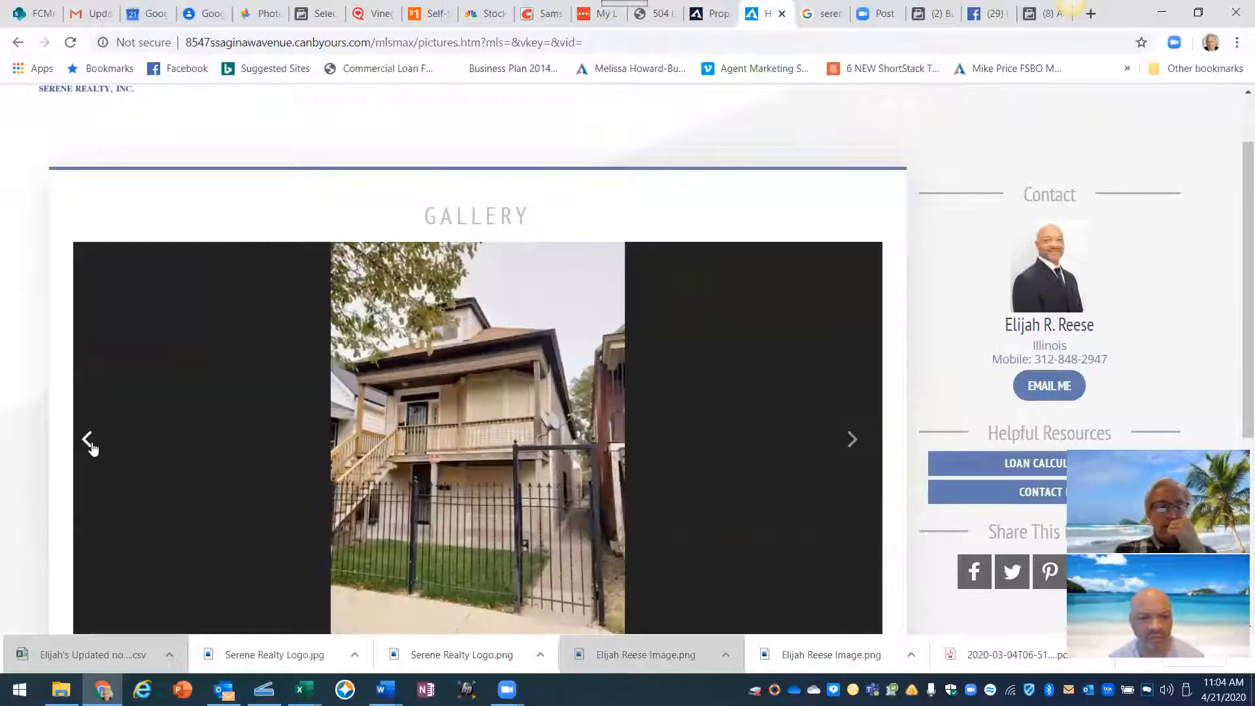
pyautogui.click(88, 439)
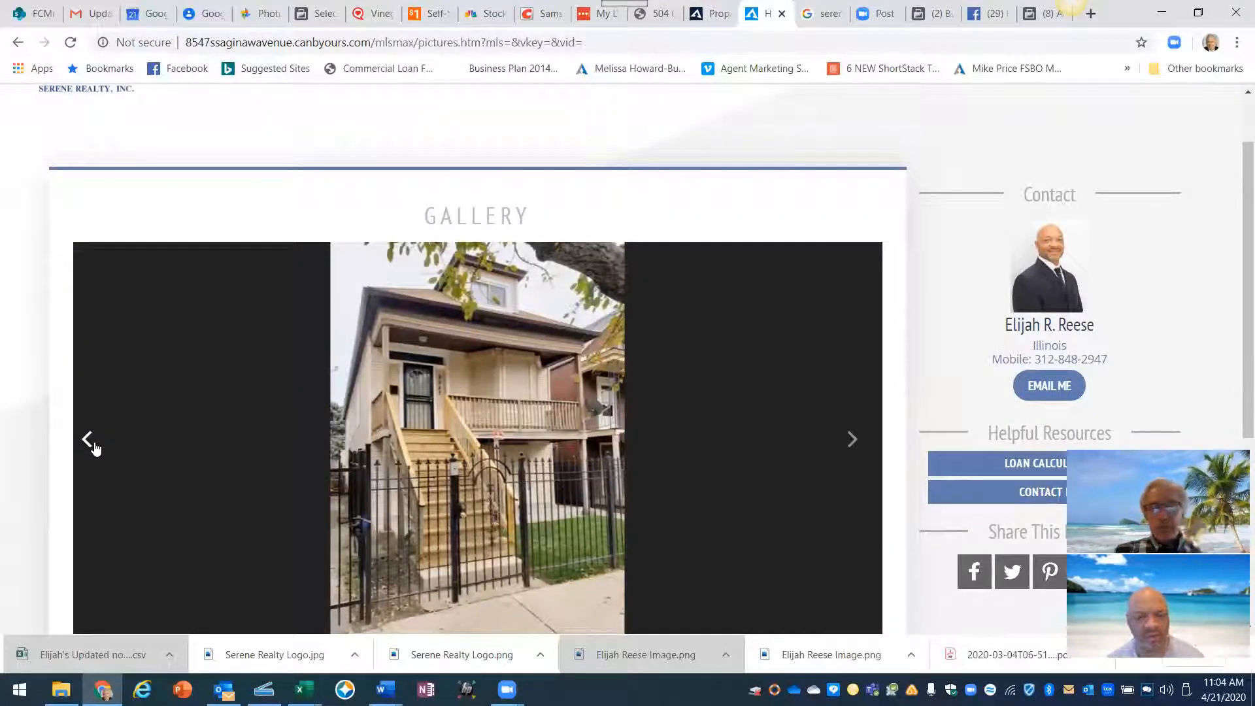
pyautogui.click(852, 441)
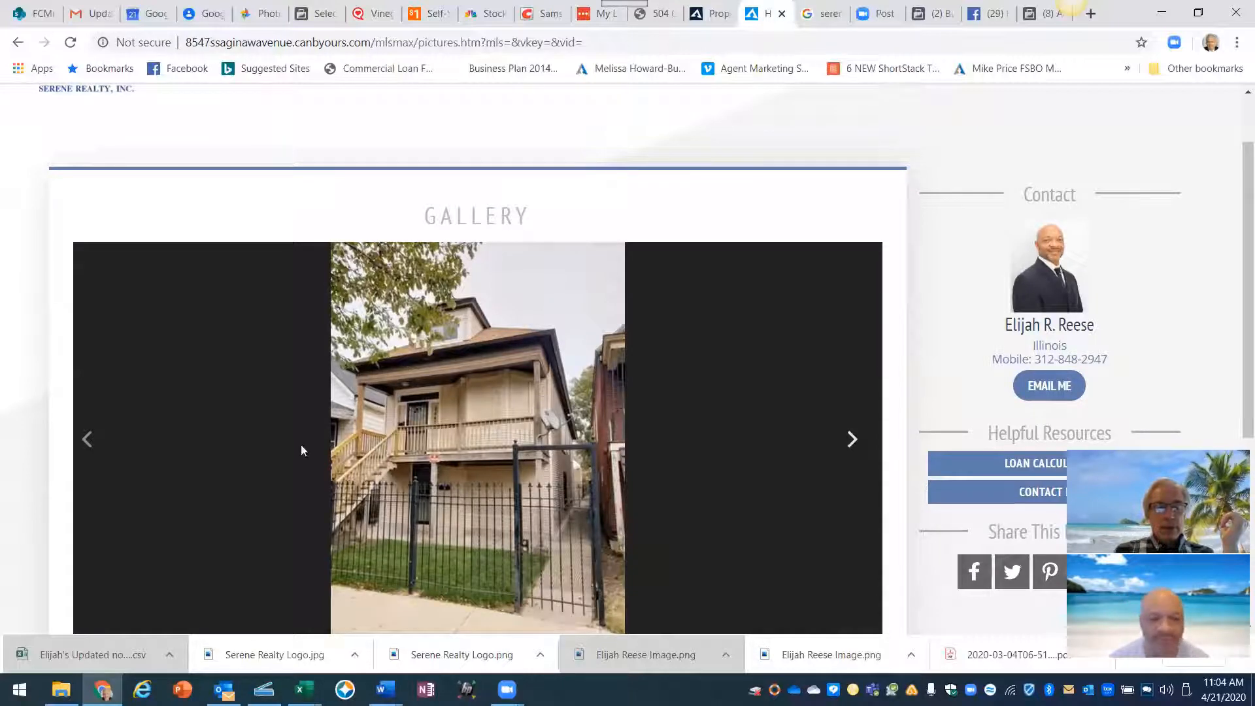
pyautogui.click(89, 440)
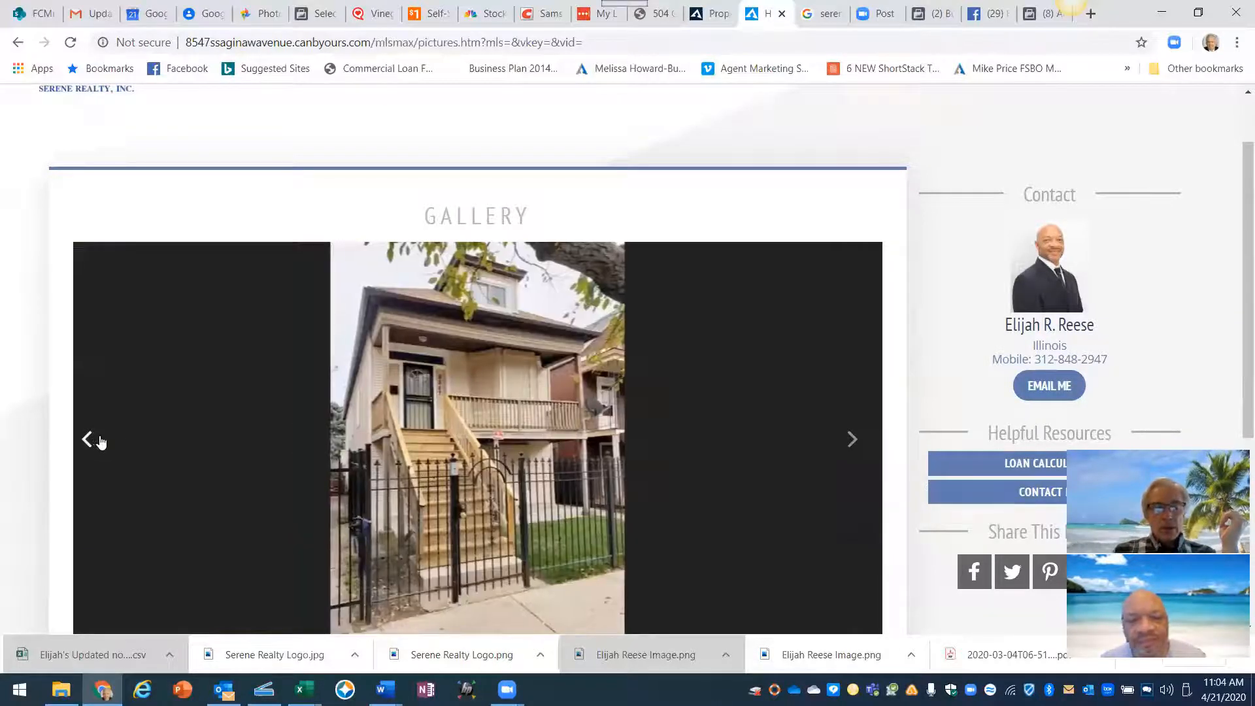
pyautogui.rightClick(496, 398)
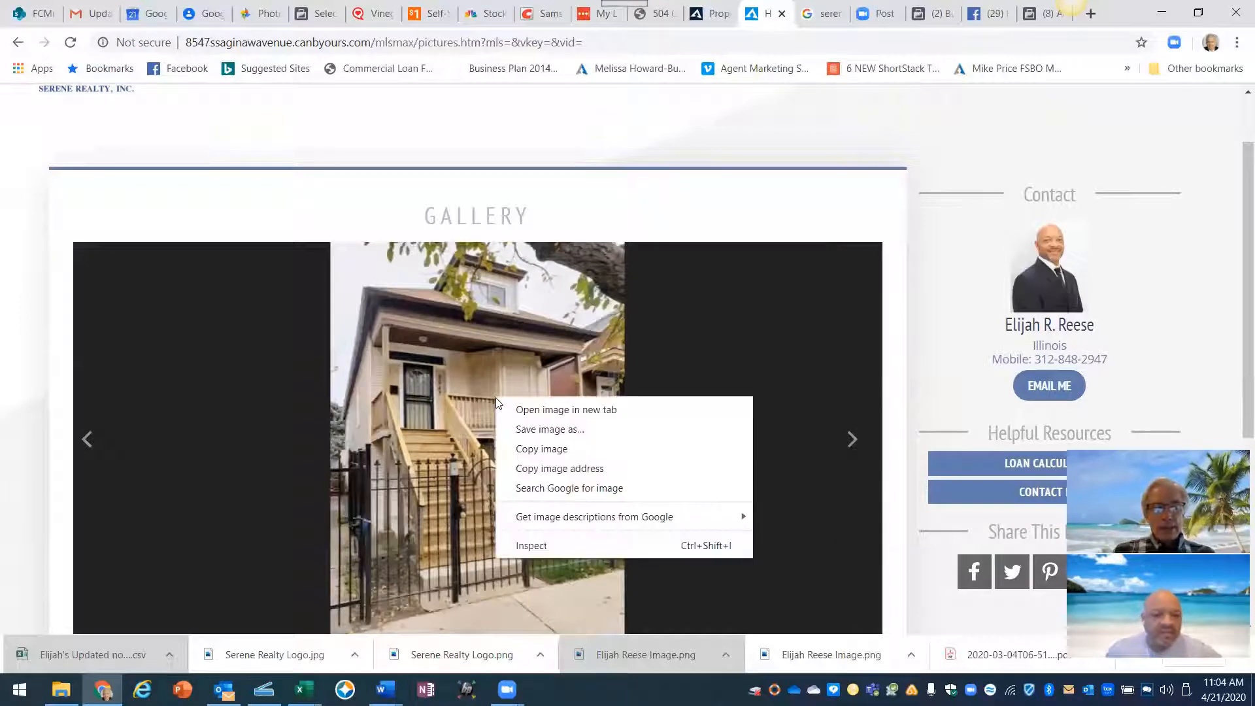
pyautogui.click(539, 435)
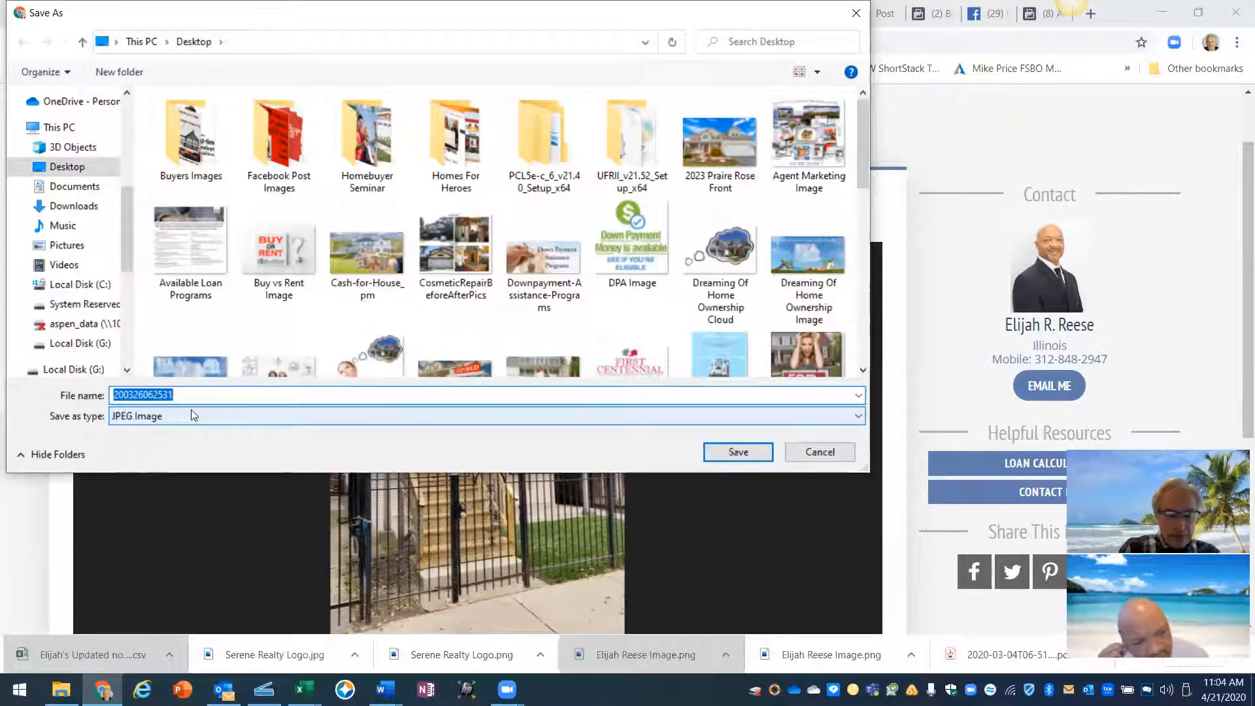
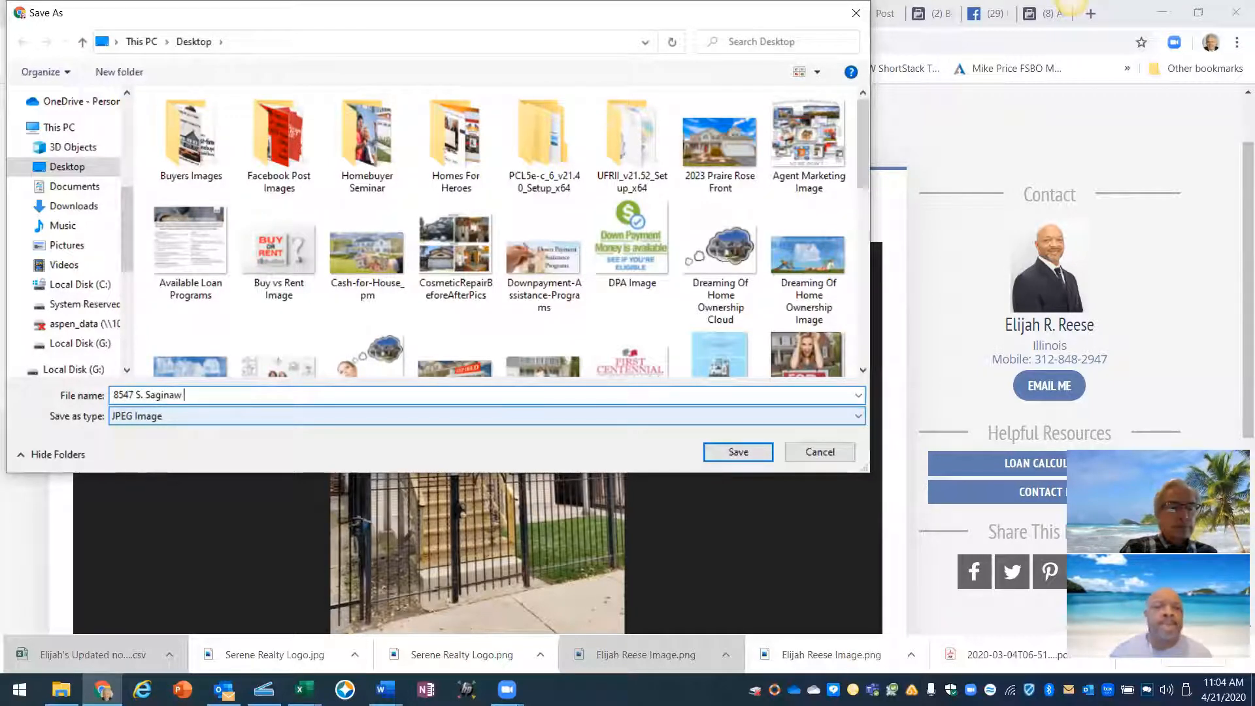
pyautogui.write('Front')
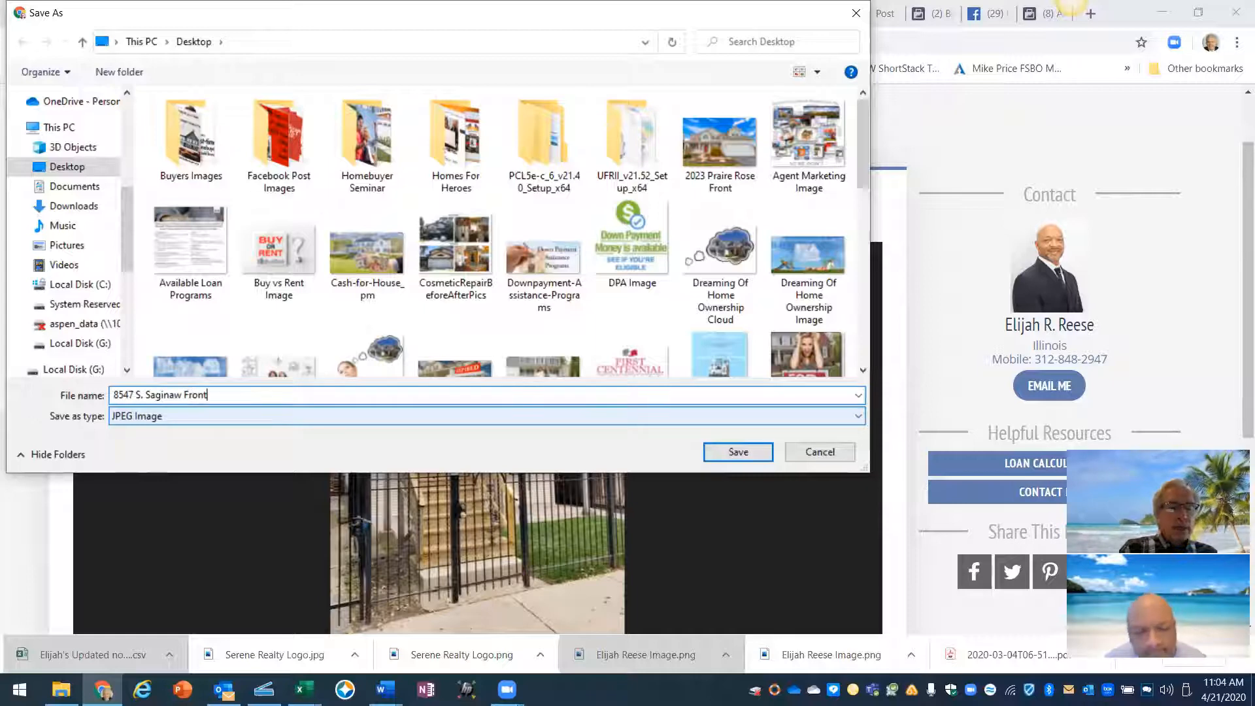
pyautogui.click(722, 453)
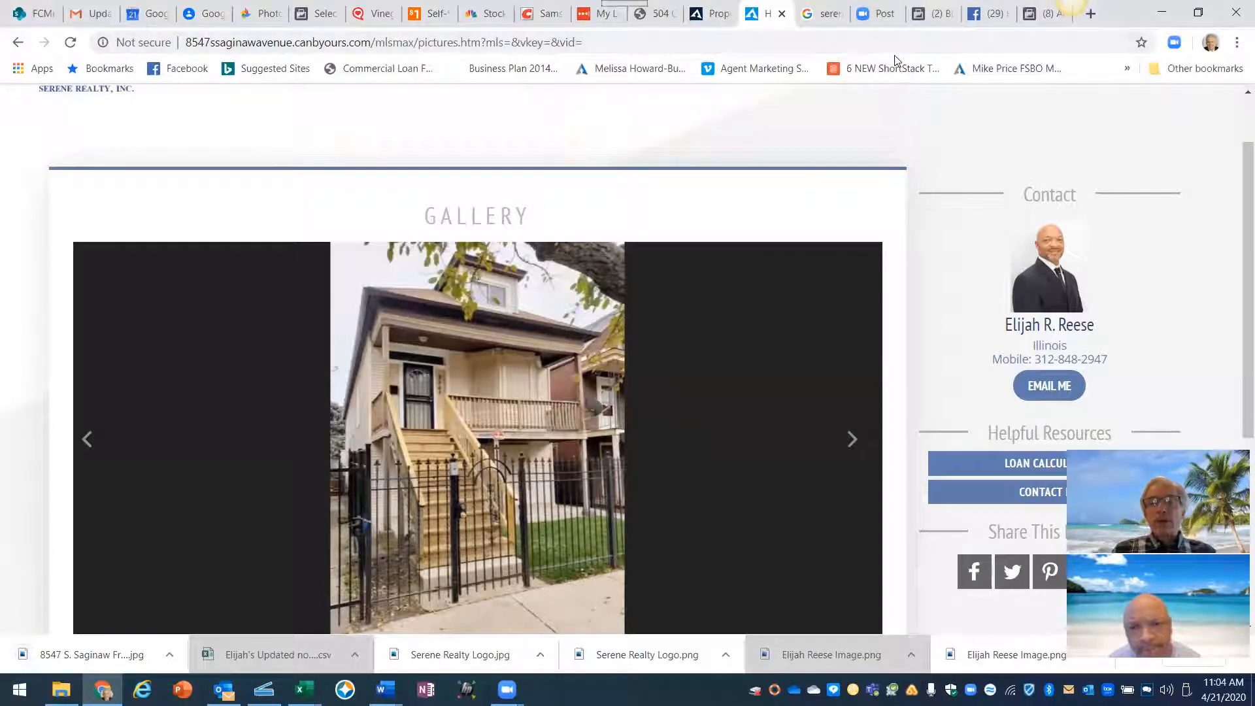
# - Back in the Ads Manager tab, choose Add Image under the ad's Media section
pyautogui.click(1045, 13)
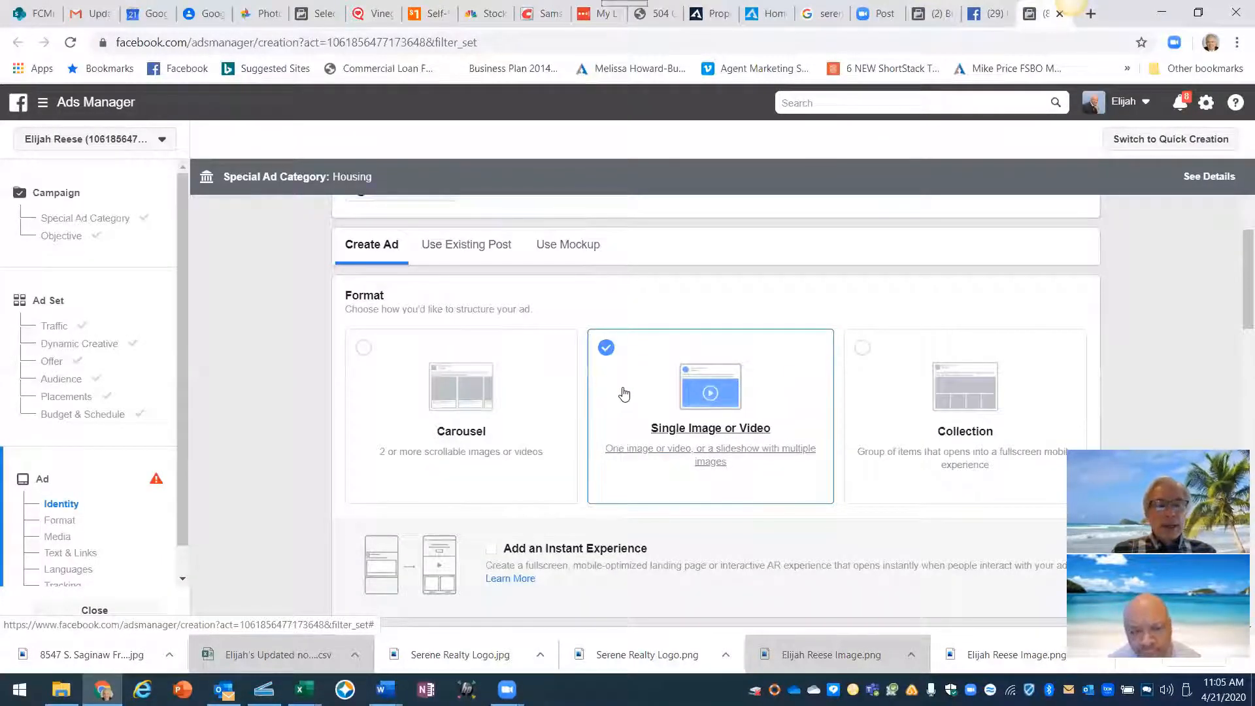
pyautogui.scroll(-4, 628, 395)
pyautogui.scroll(-1, 627, 395)
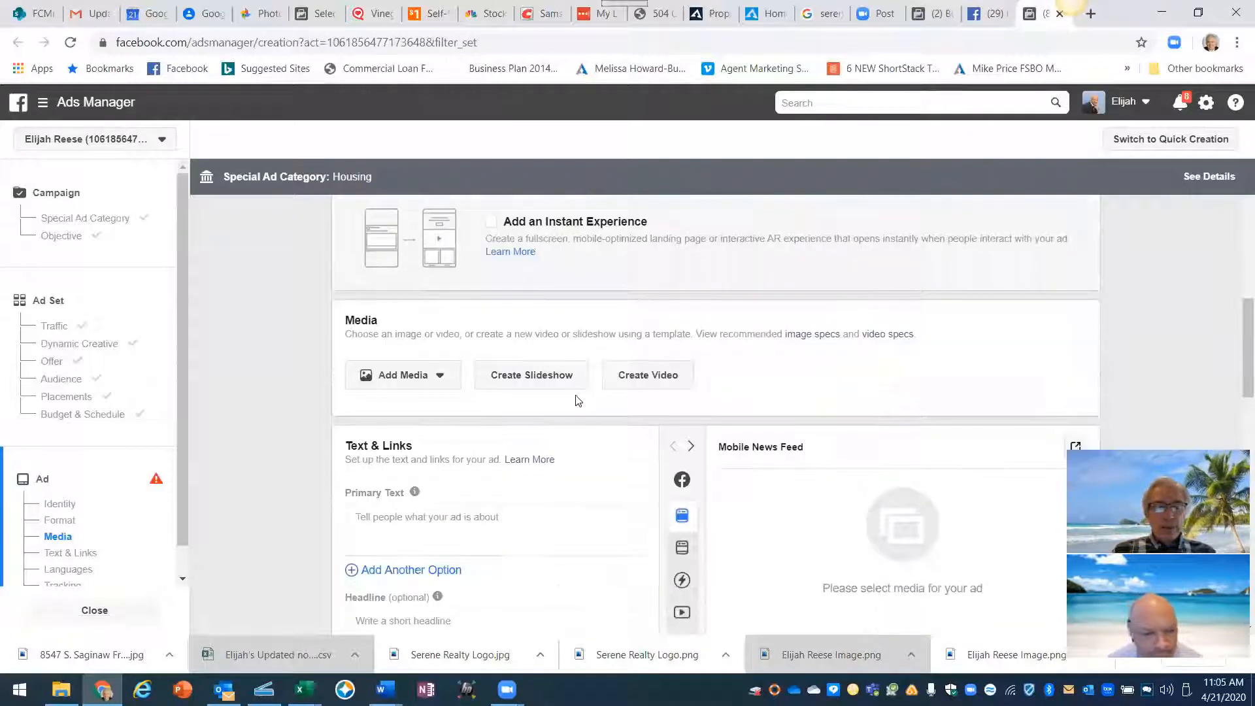
pyautogui.click(407, 374)
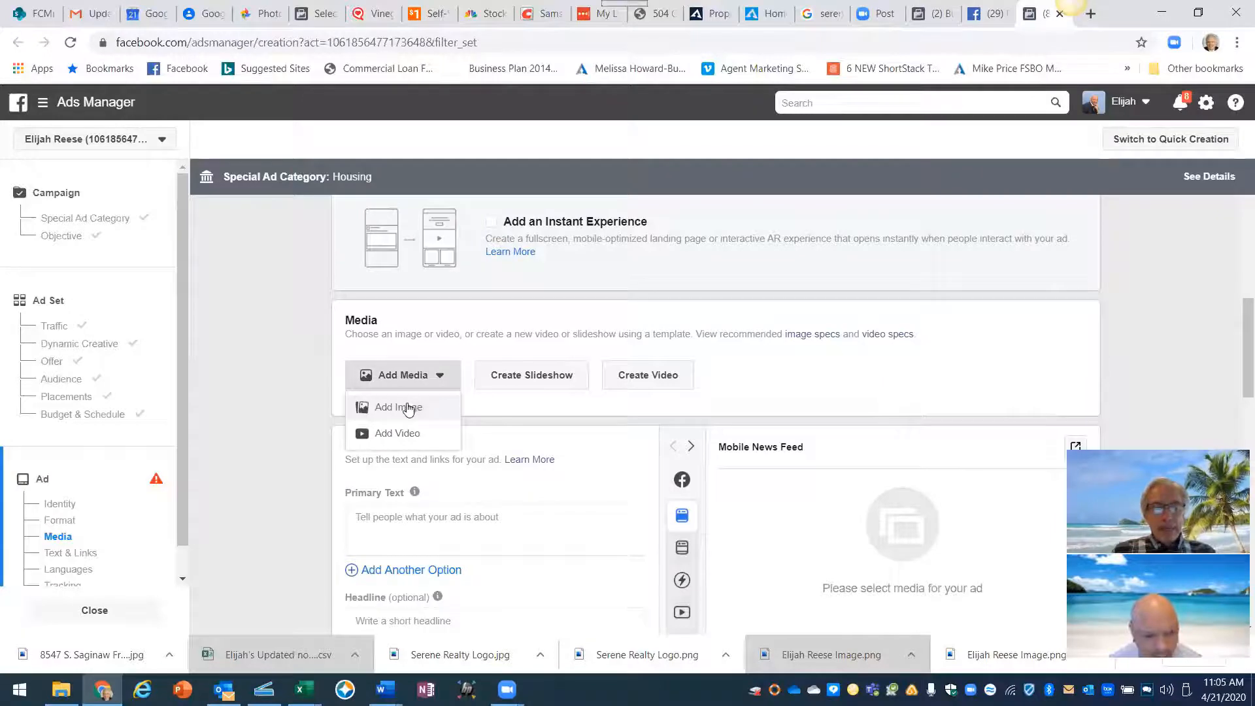
pyautogui.click(409, 408)
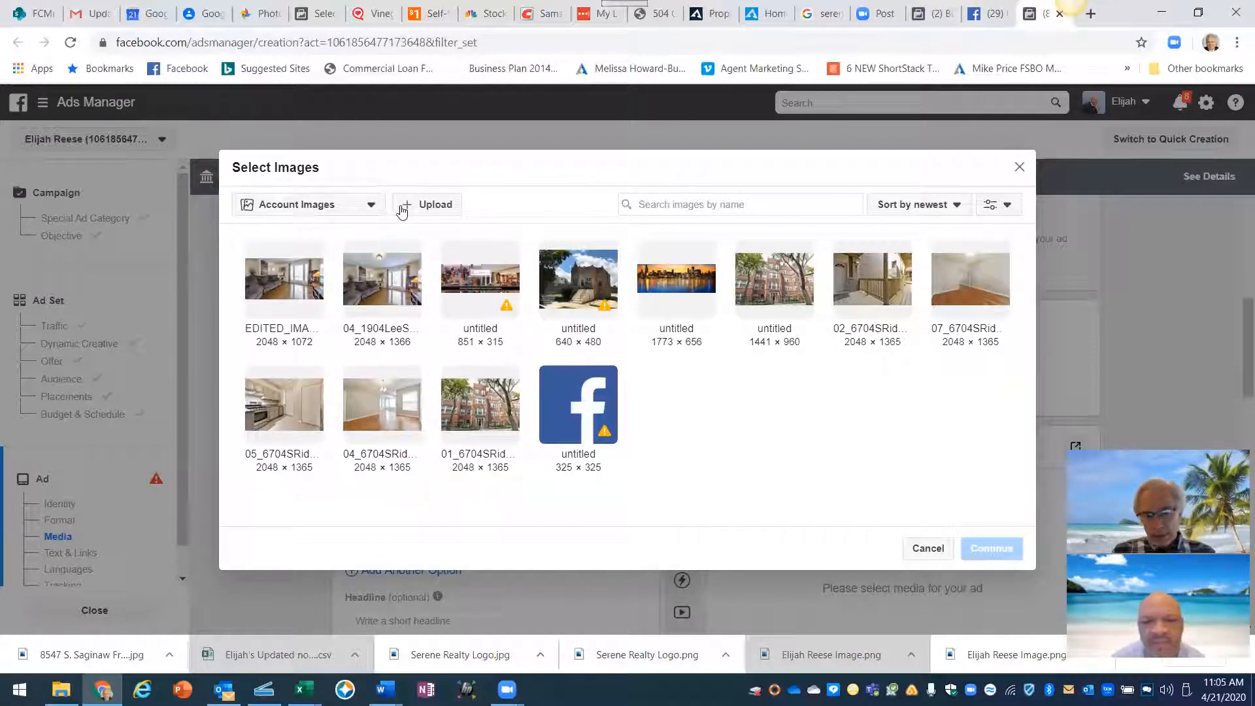
pyautogui.click(434, 205)
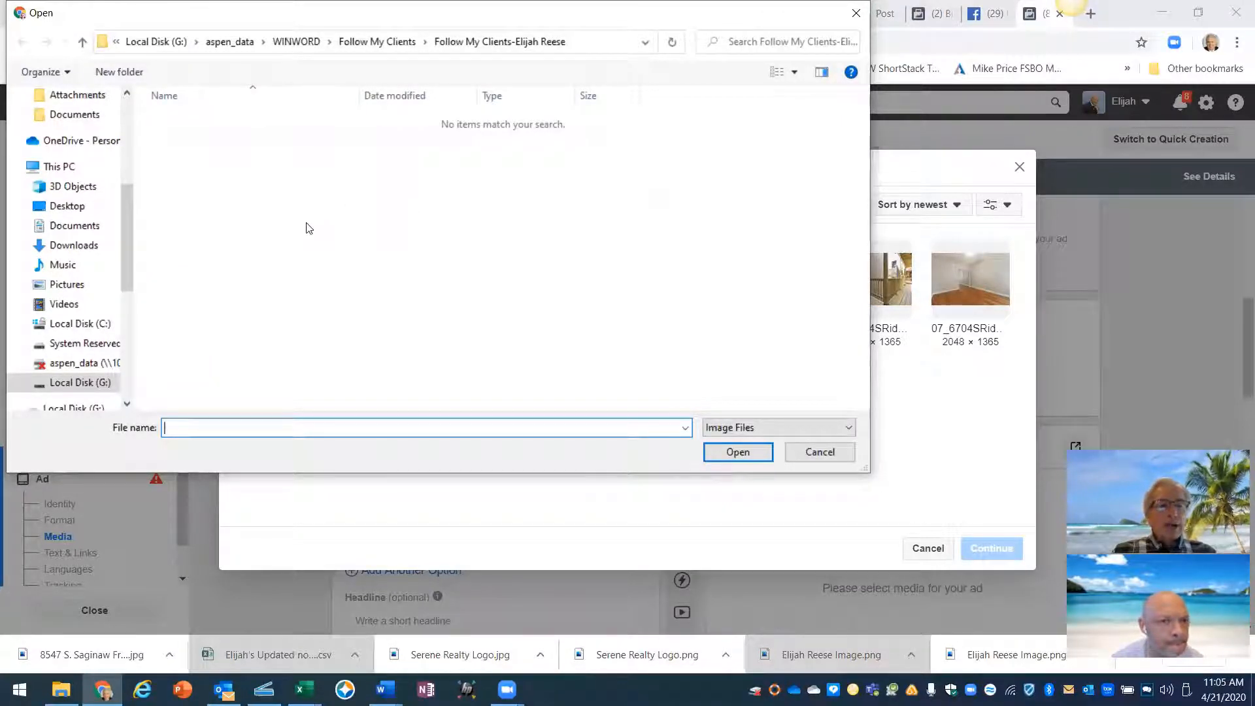
pyautogui.click(83, 208)
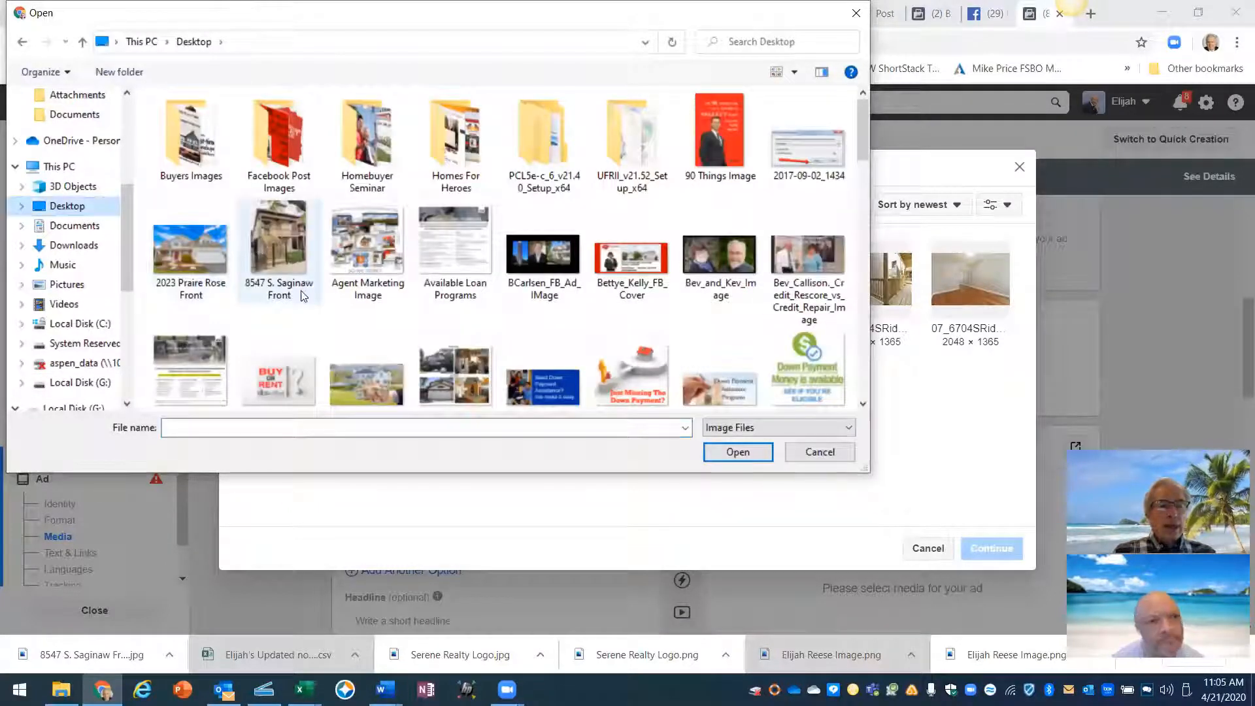
pyautogui.click(272, 246)
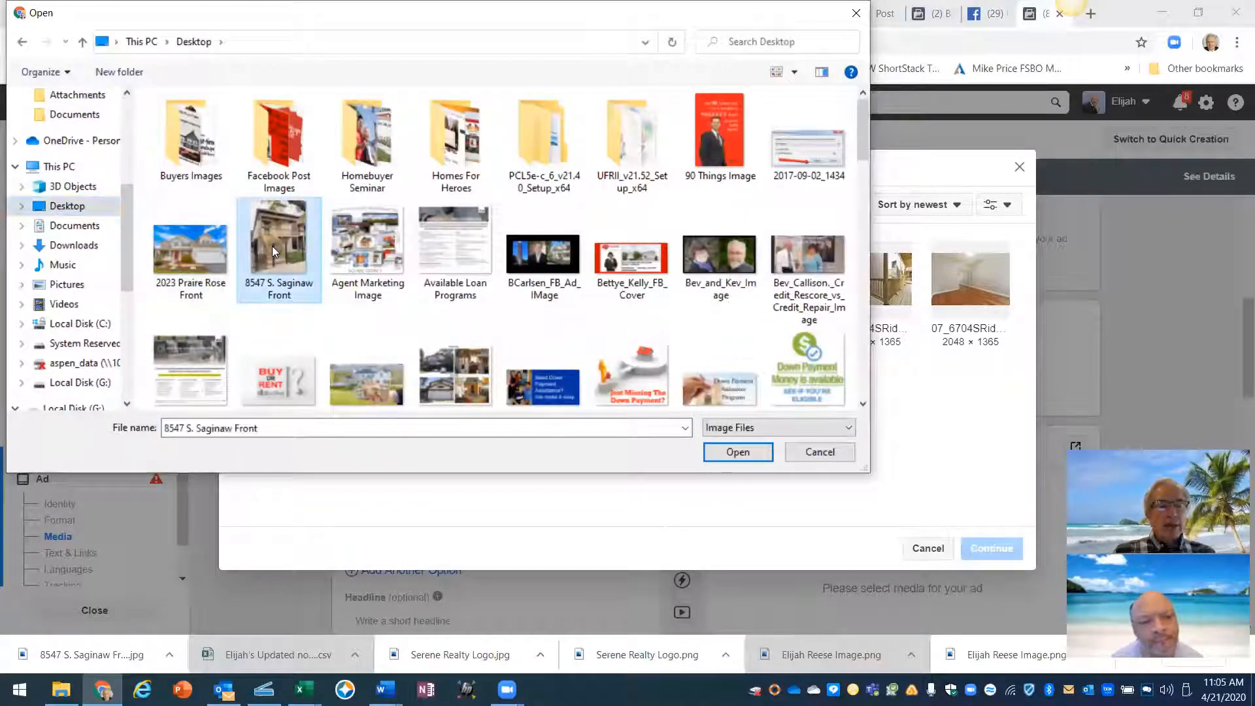
pyautogui.click(726, 452)
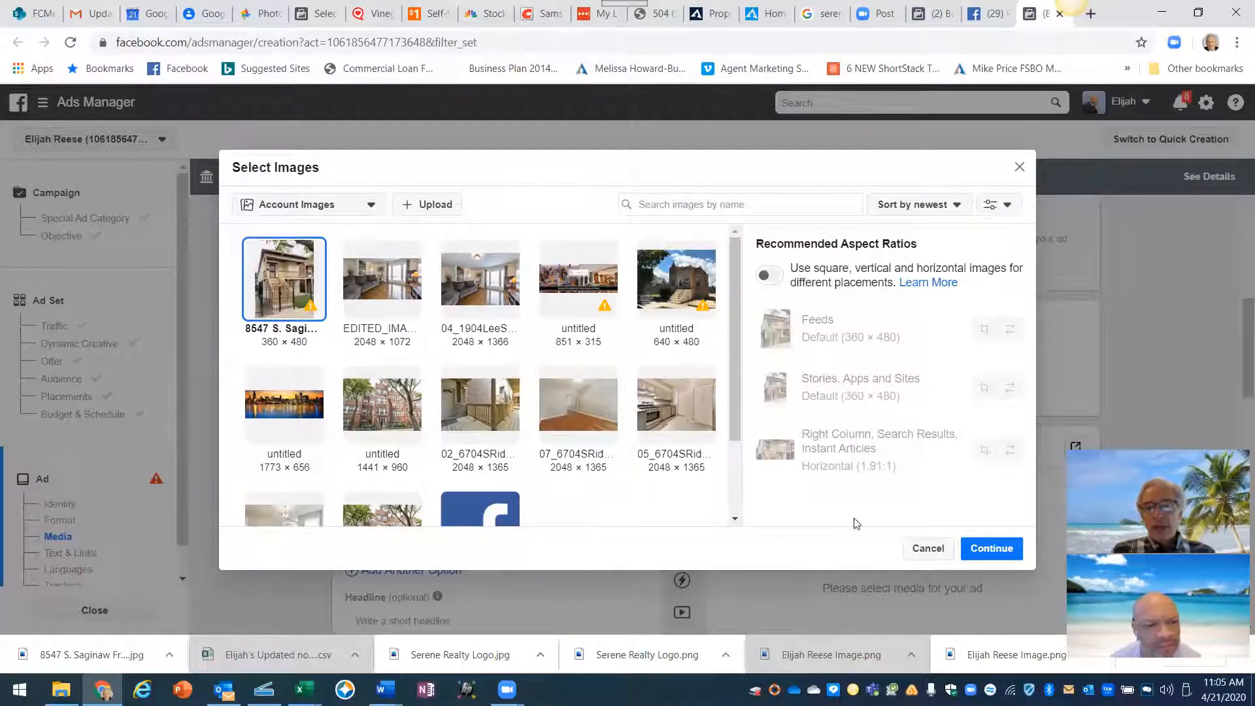
pyautogui.click(989, 548)
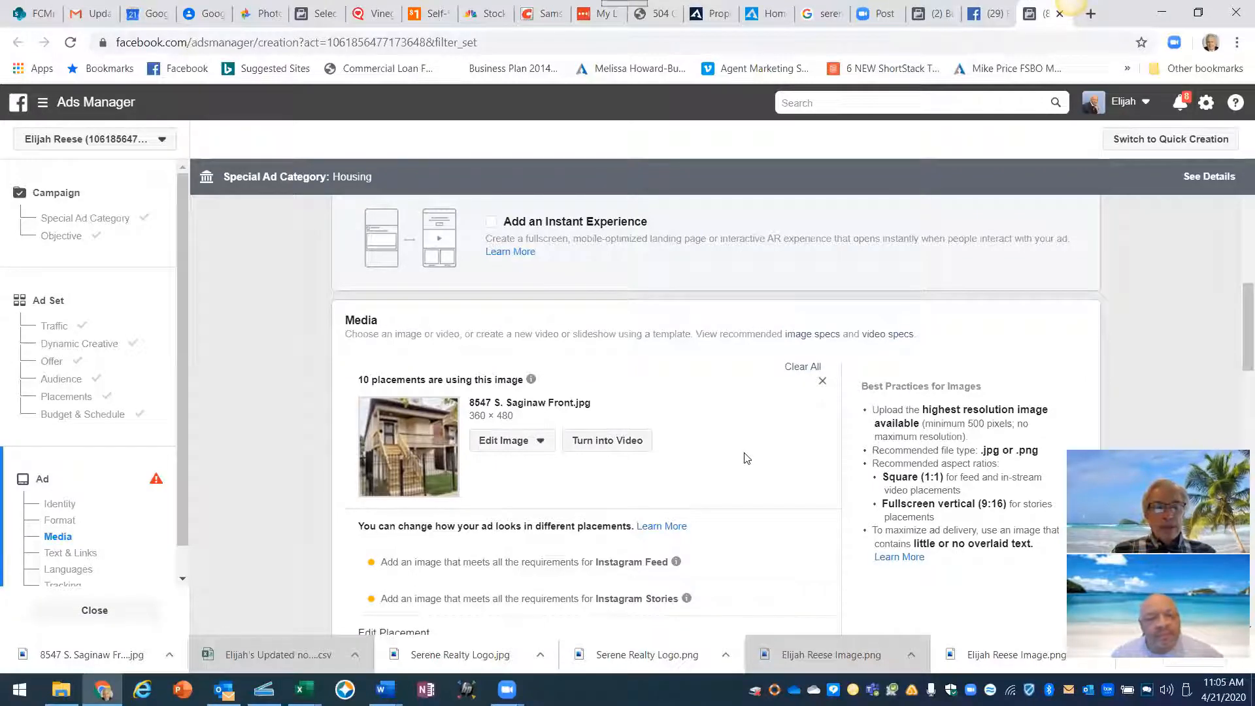
# - Scroll down to Text & Links and switch the ad preview to the Desktop News Feed placement
pyautogui.scroll(-1, 747, 458)
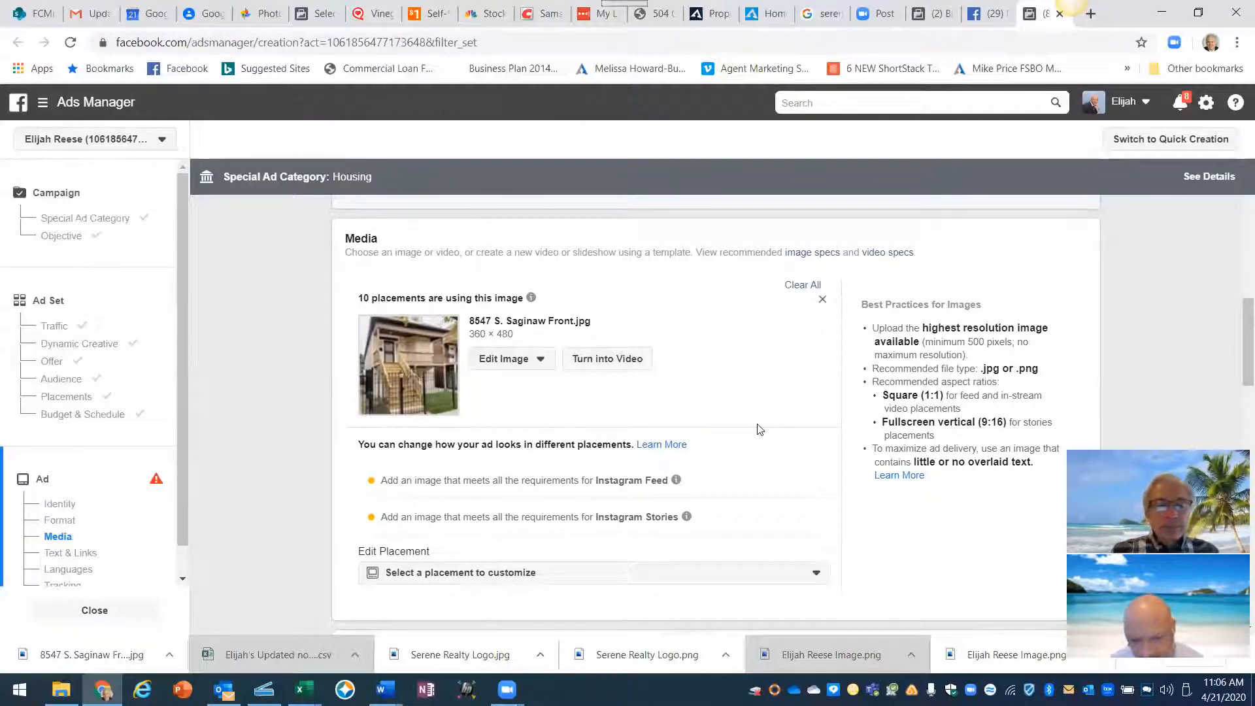
pyautogui.scroll(-1, 758, 428)
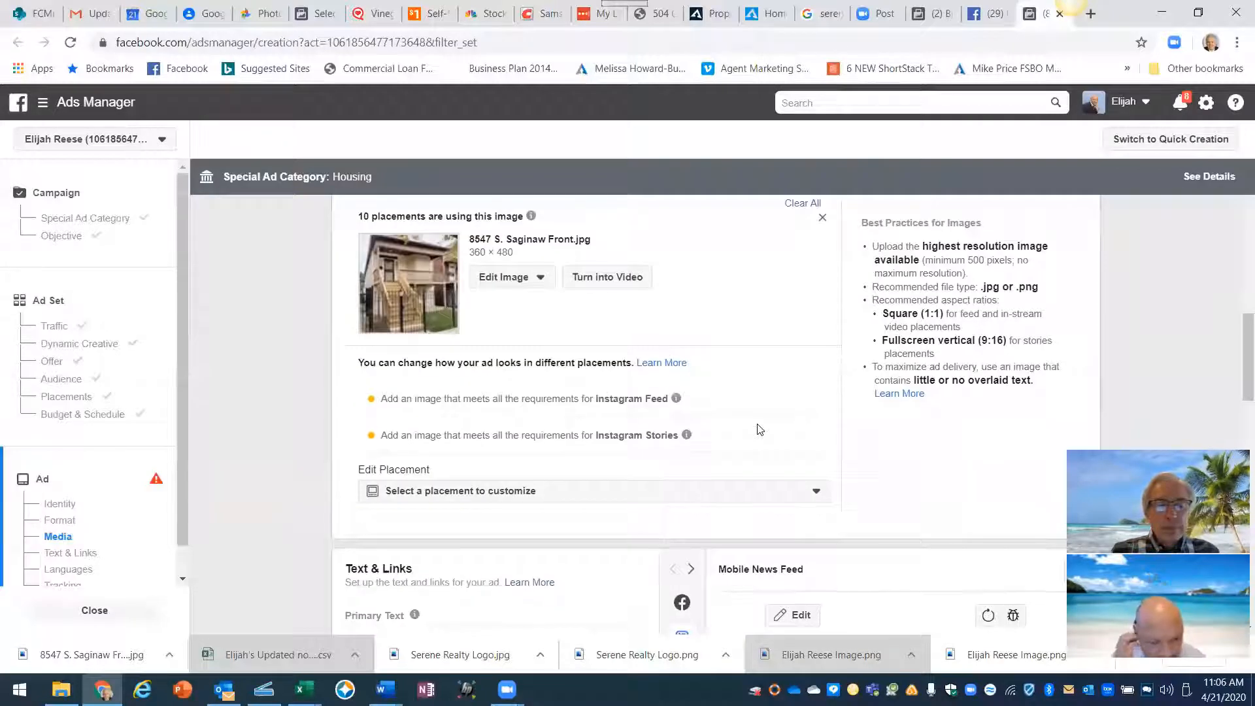
pyautogui.scroll(-1, 758, 428)
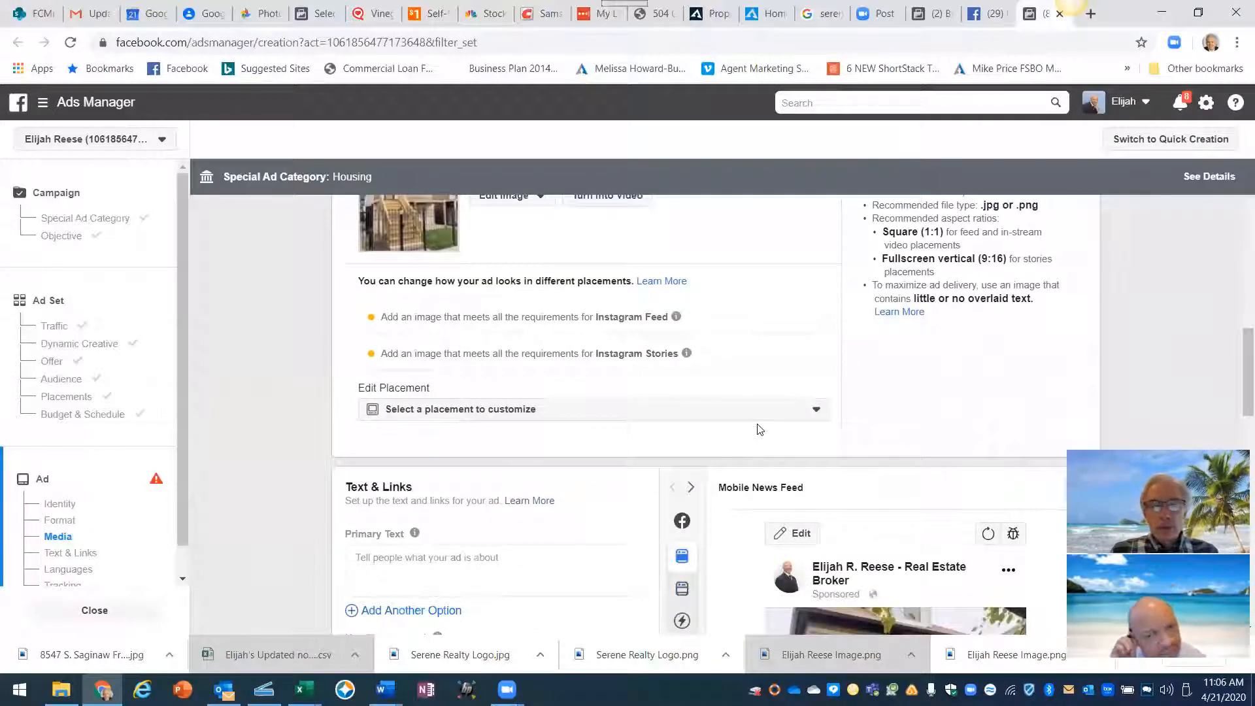
pyautogui.scroll(-1, 759, 428)
pyautogui.scroll(-1, 759, 428)
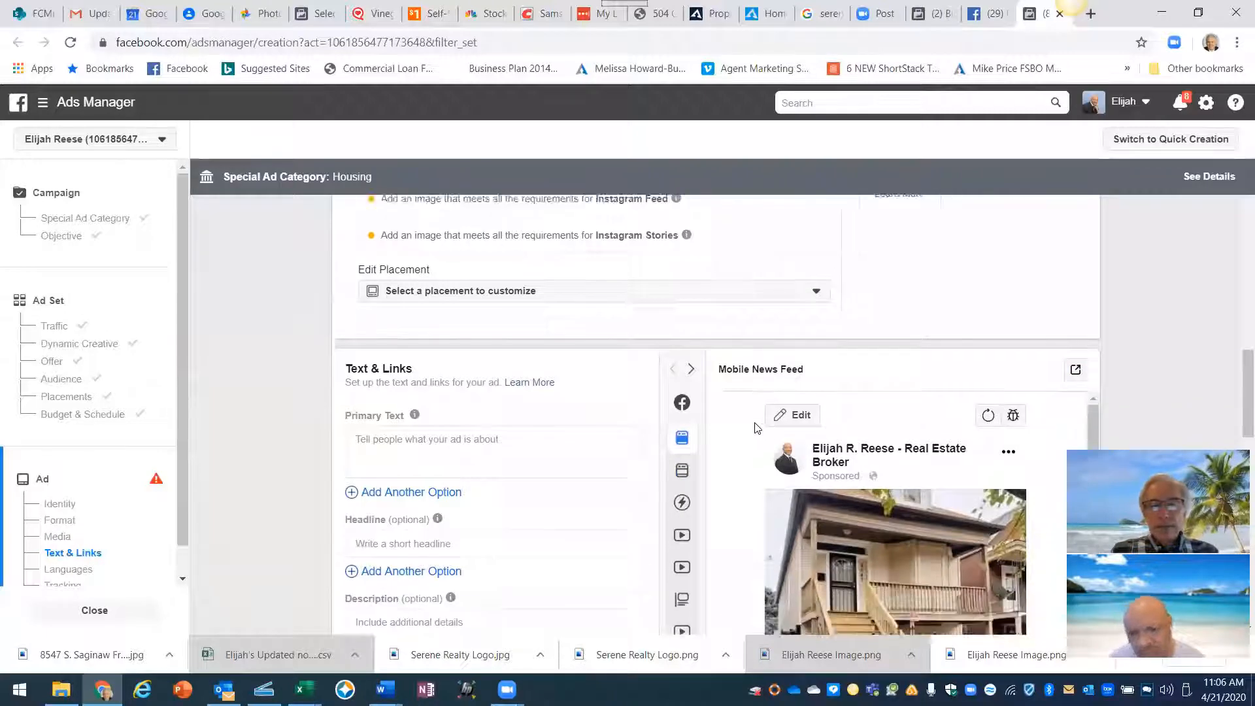
pyautogui.scroll(-1, 744, 429)
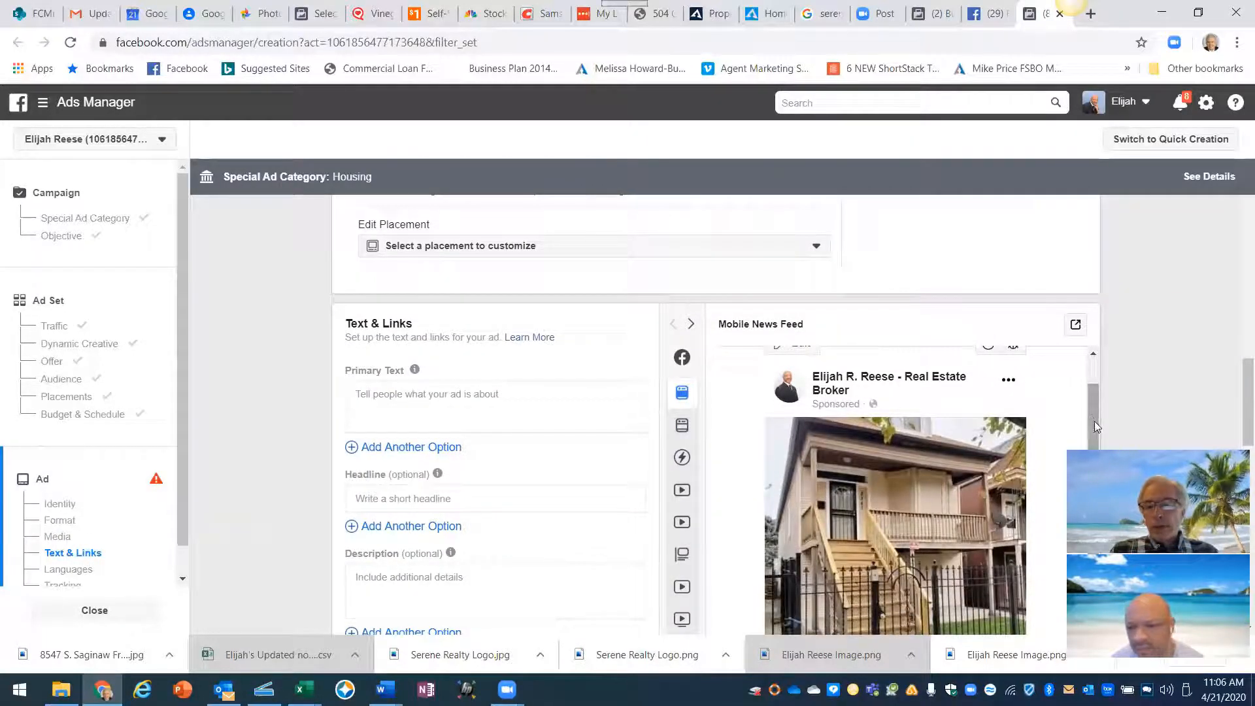
pyautogui.scroll(-1, 614, 387)
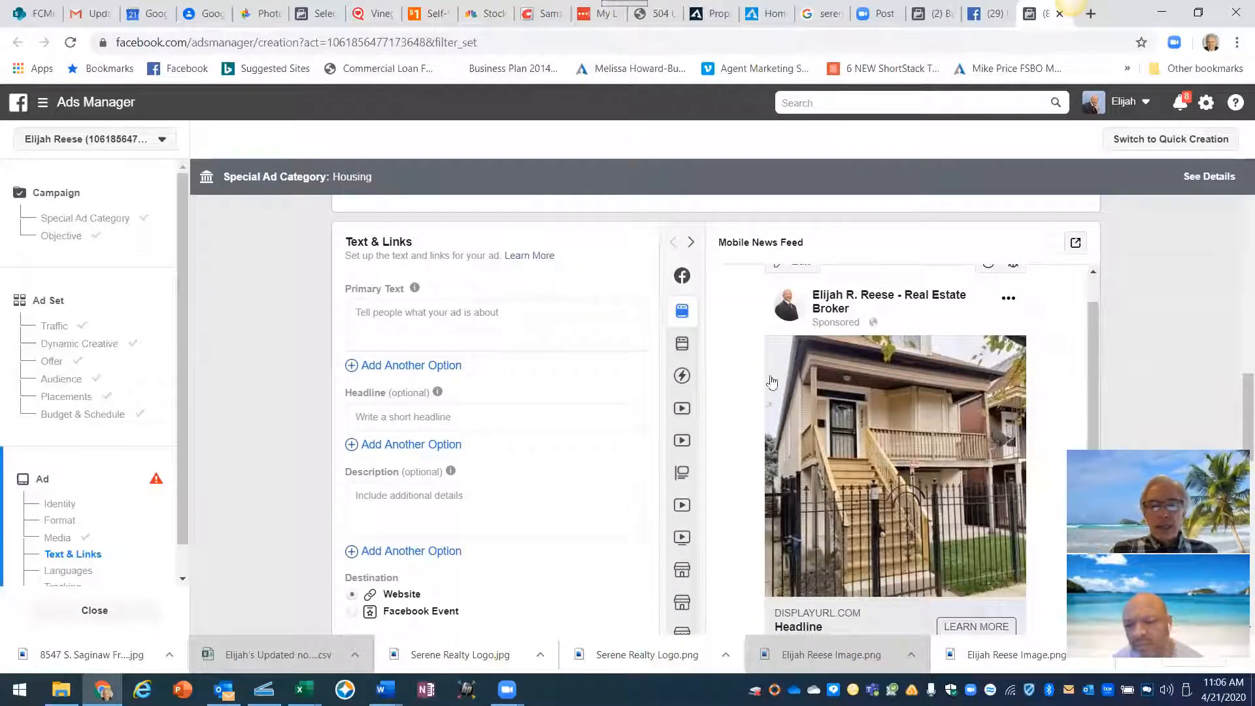
pyautogui.moveTo(683, 317)
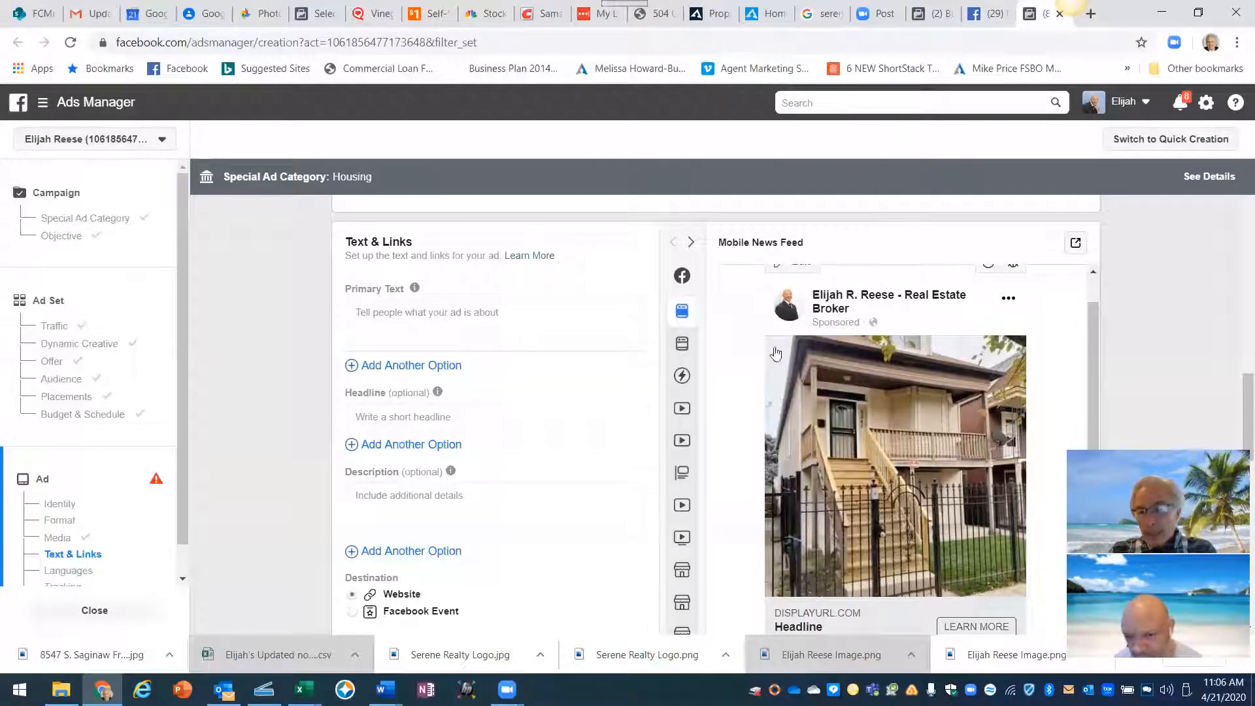
pyautogui.click(682, 347)
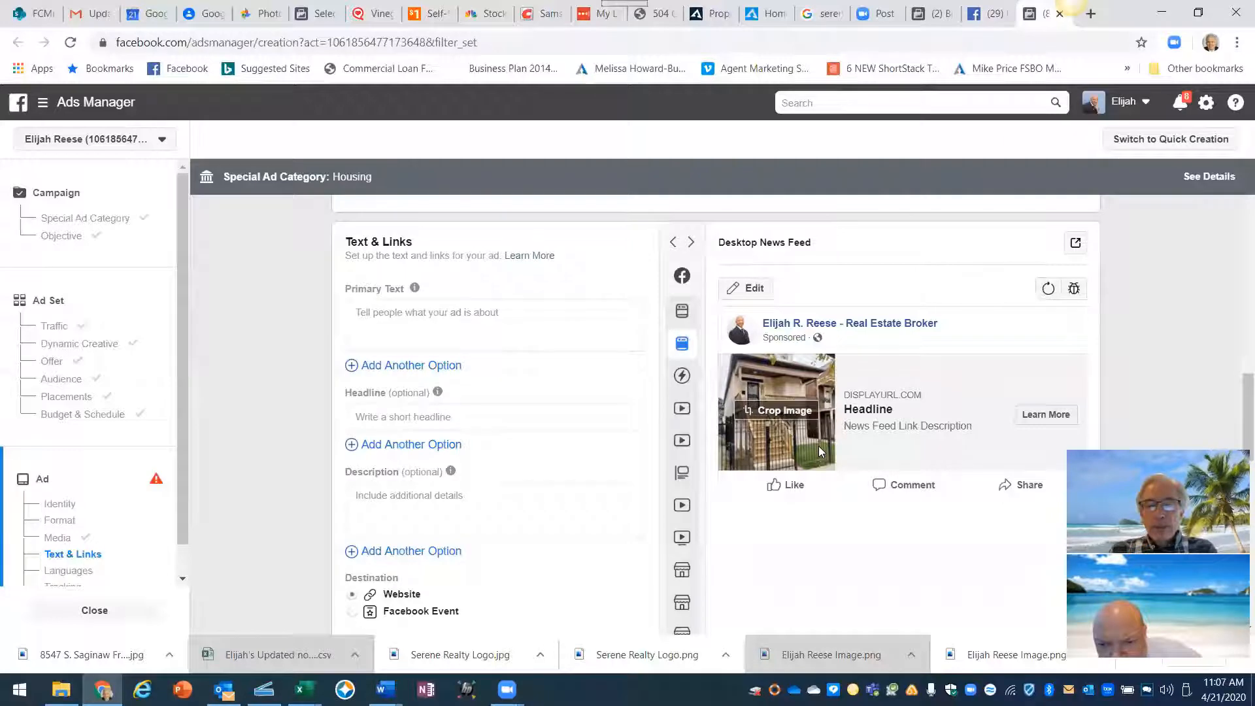
# - Crop the ad photo to Original proportions instead of Horizontal 1.91:1 and confirm
pyautogui.click(786, 410)
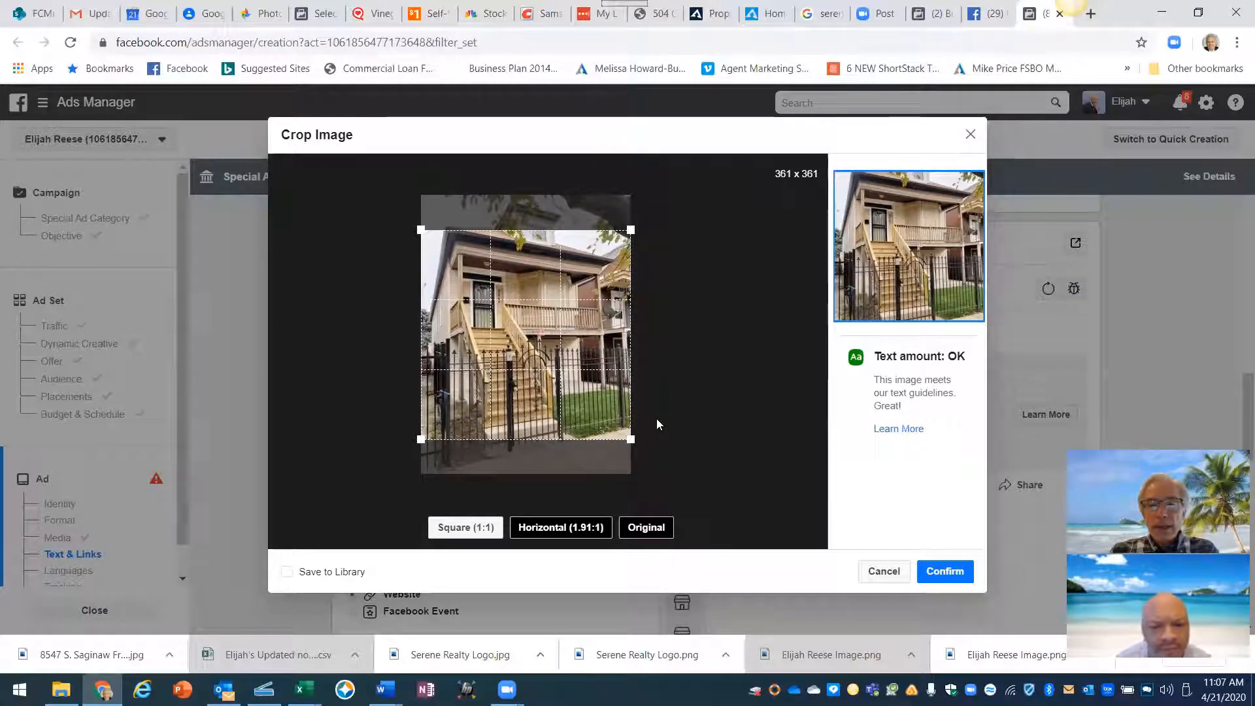
pyautogui.moveTo(587, 527)
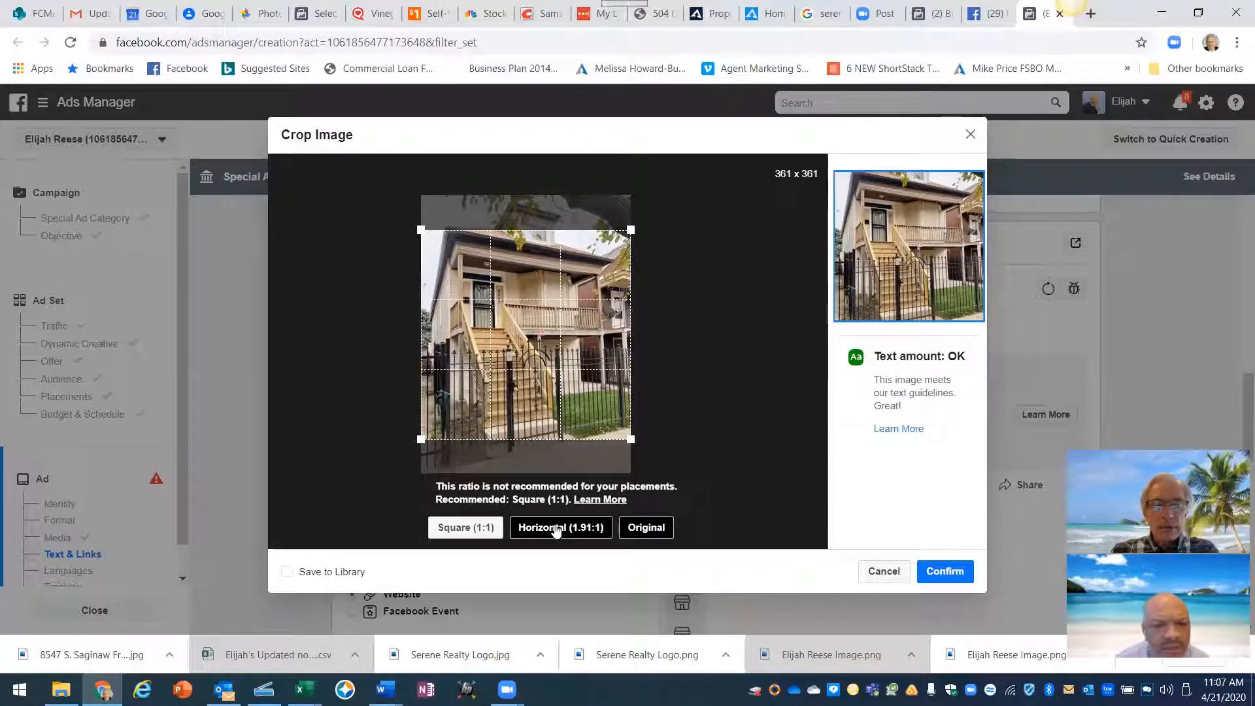
pyautogui.click(559, 527)
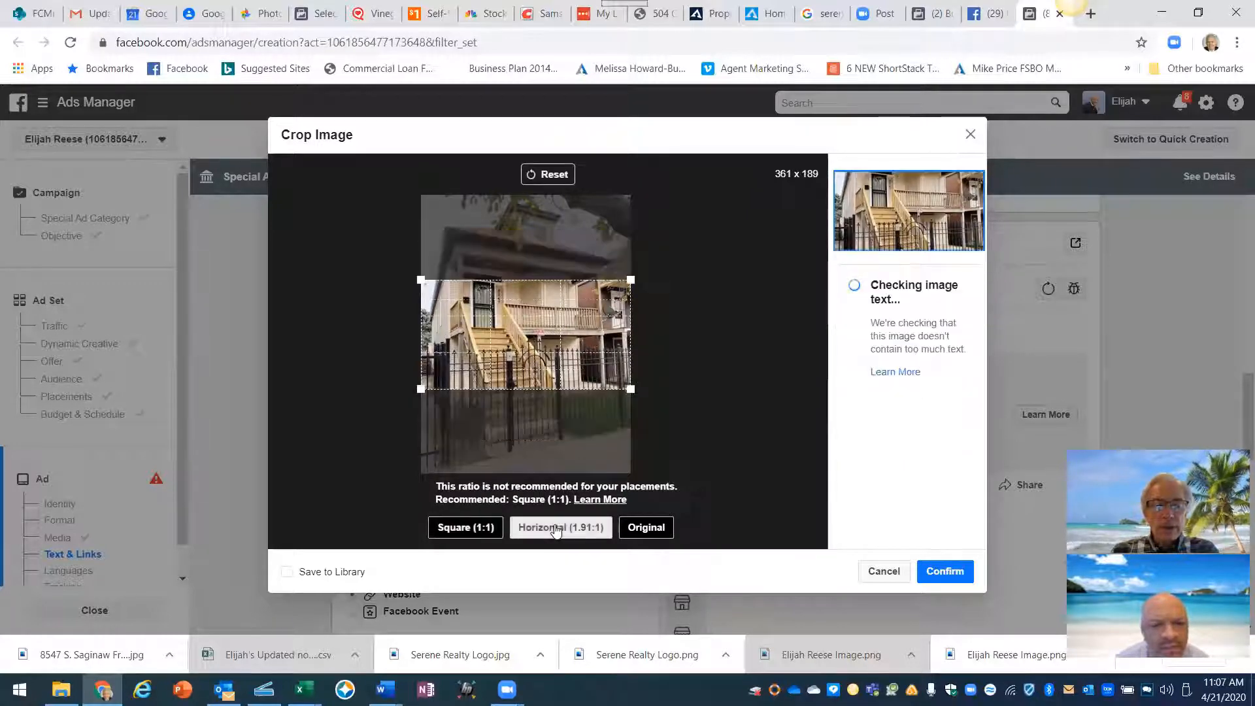
pyautogui.click(658, 536)
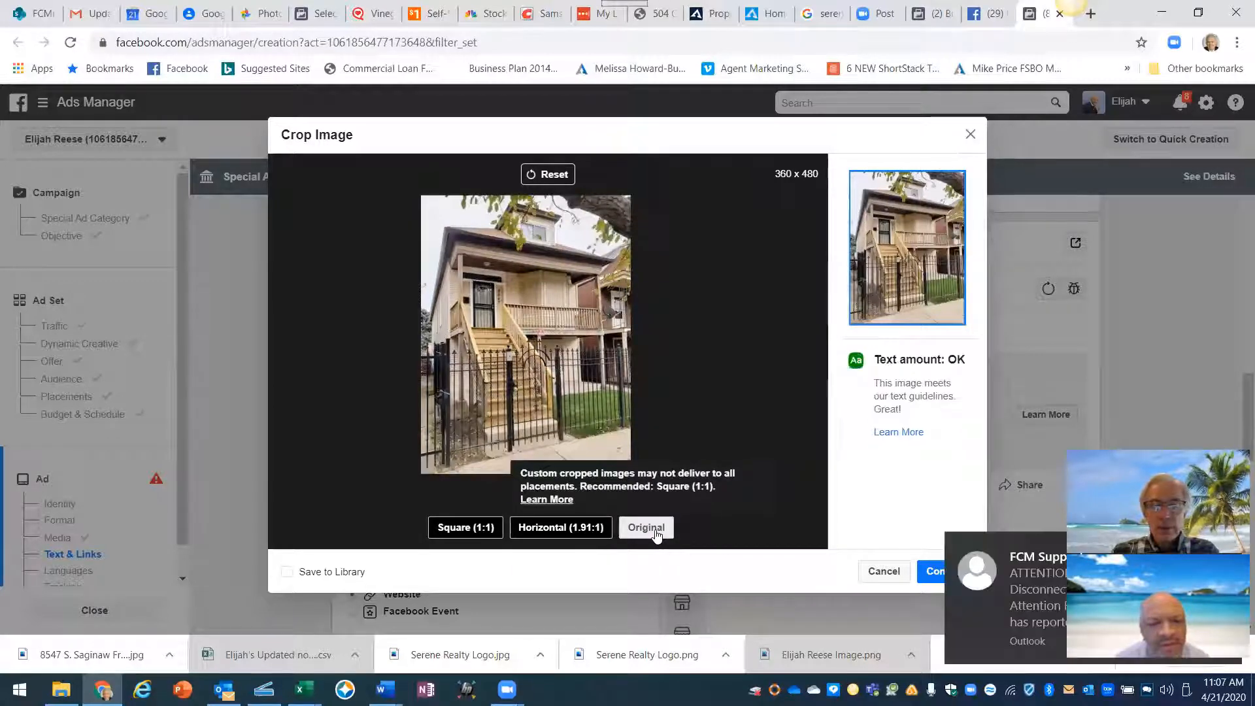
pyautogui.click(929, 574)
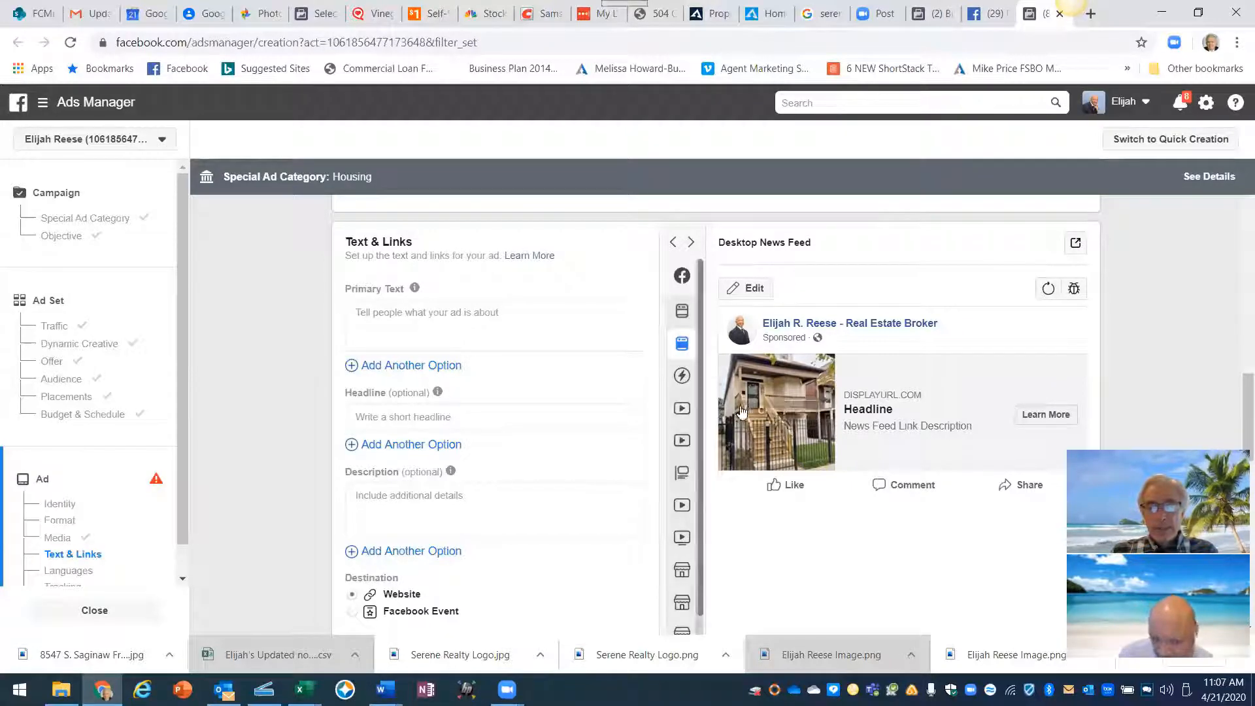
# - Switch the preview back to Mobile News Feed and bring up the Prairie Rose Lane sample ad
pyautogui.click(679, 312)
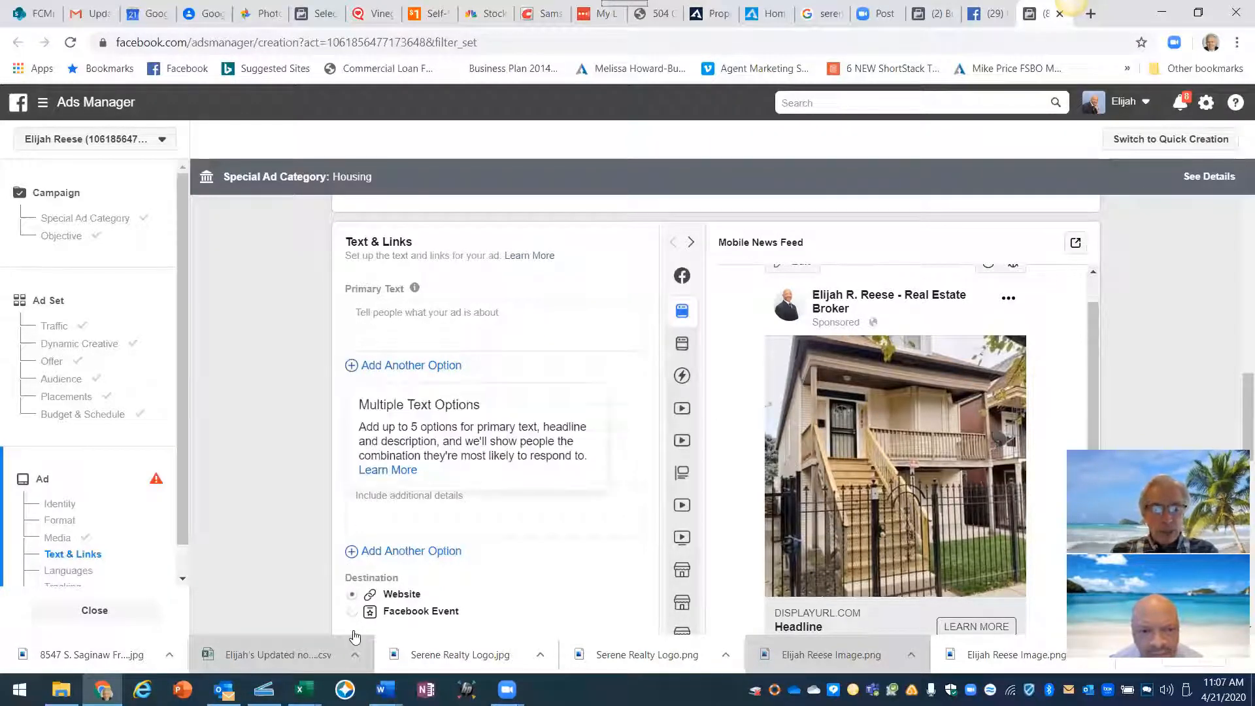
pyautogui.moveTo(386, 690)
pyautogui.click(537, 652)
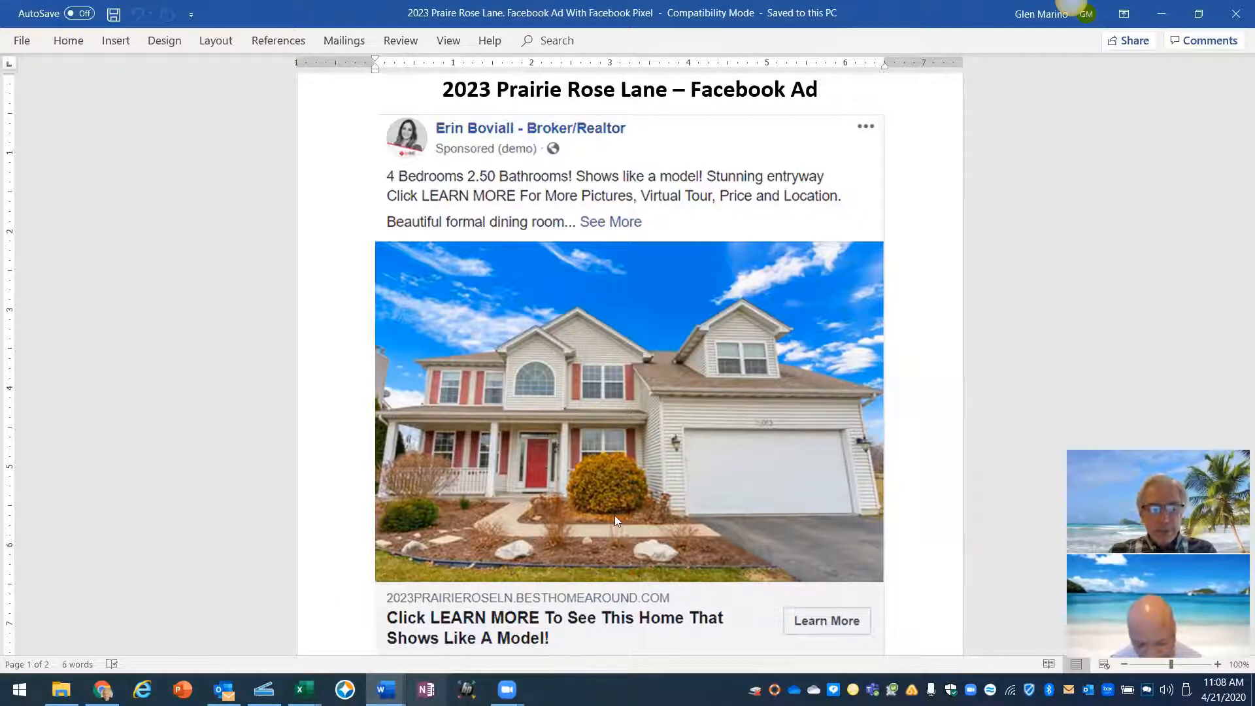
# - Look over the Prairie Rose Lane sample ad in Word, then return to Ads Manager in Chrome
pyautogui.click(385, 689)
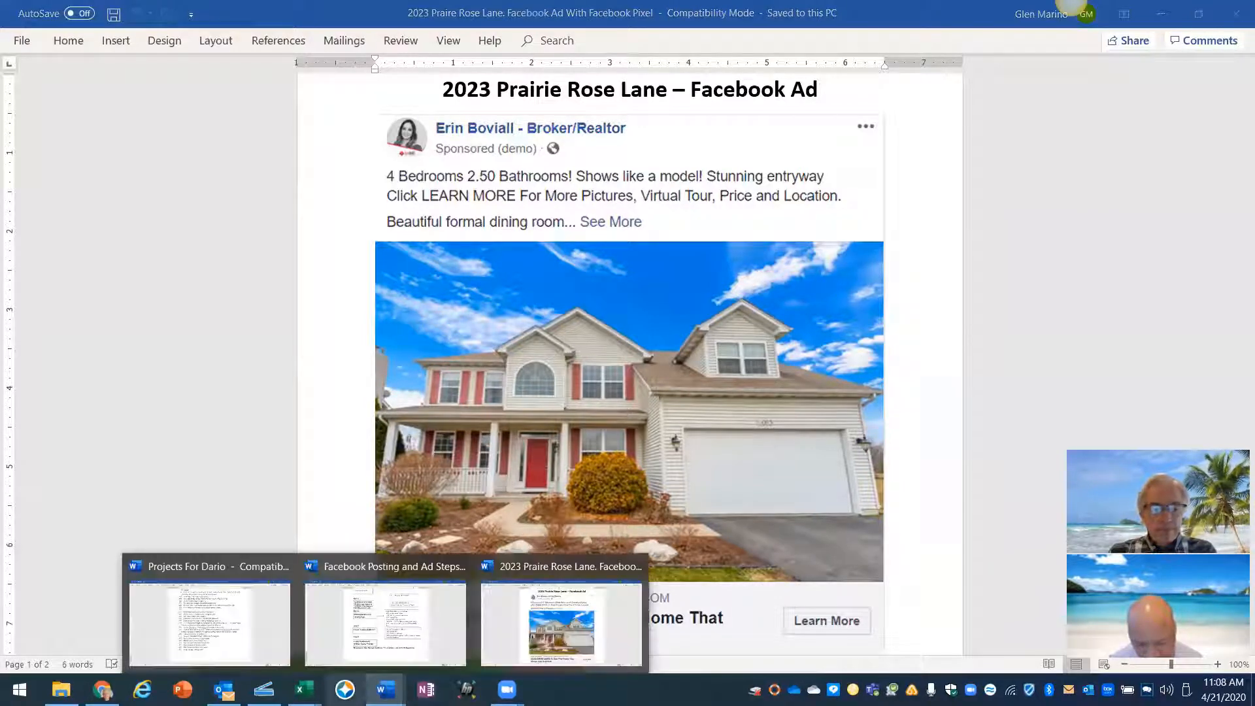
pyautogui.click(102, 689)
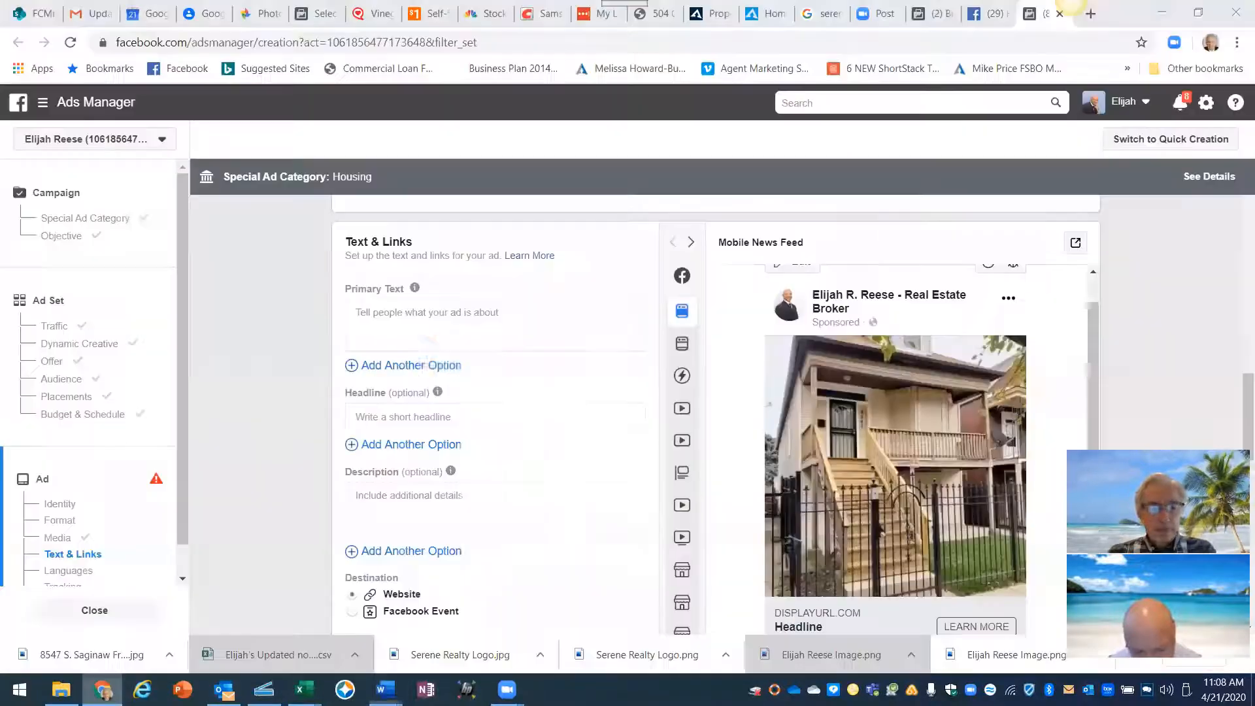
# - Write the primary text '2 Unit Opportunity Tenant Pays Half Your Mortgage . 5 Bedrooms, 2 Baths'
pyautogui.scroll(1, 771, 393)
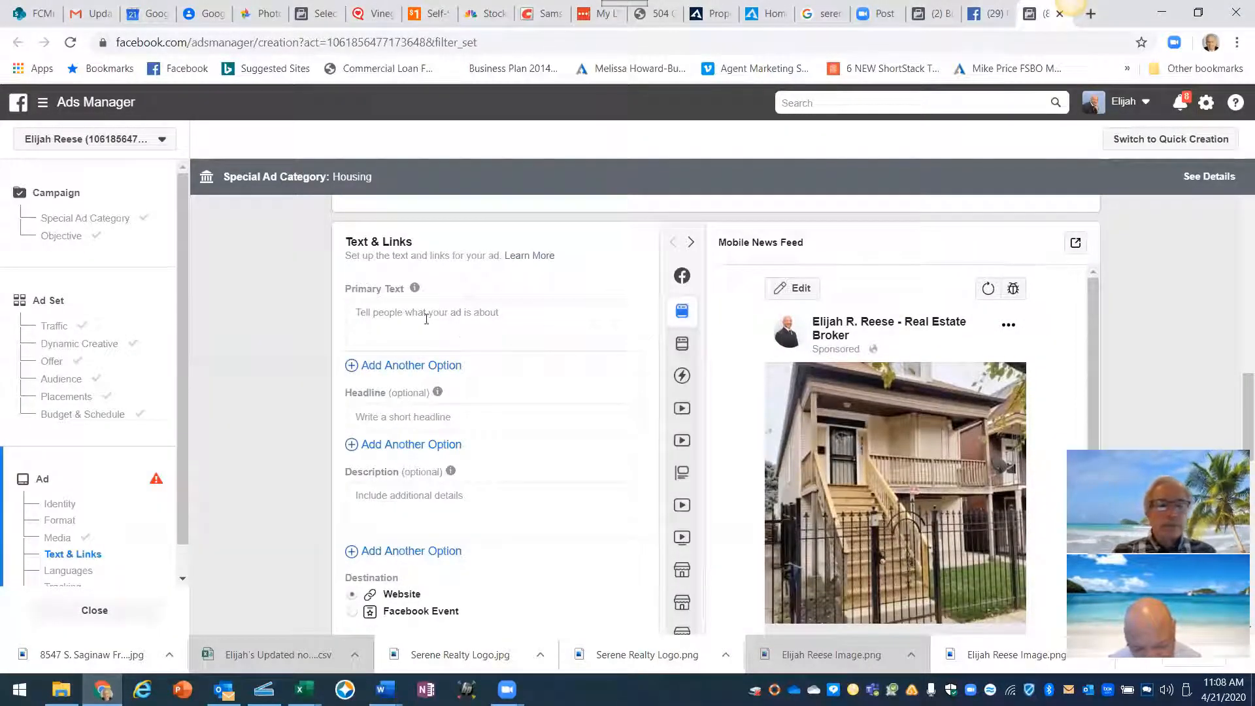
pyautogui.click(368, 311)
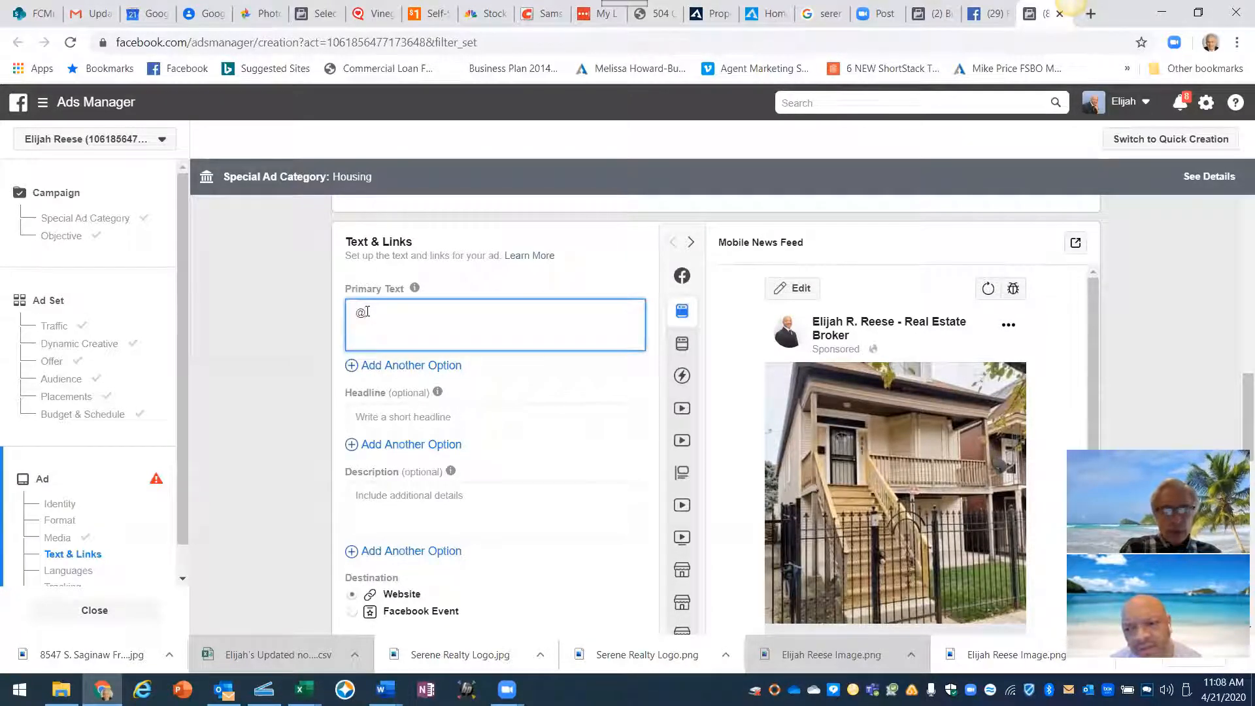
pyautogui.write('@')
pyautogui.press('BackSpace')
pyautogui.write('2')
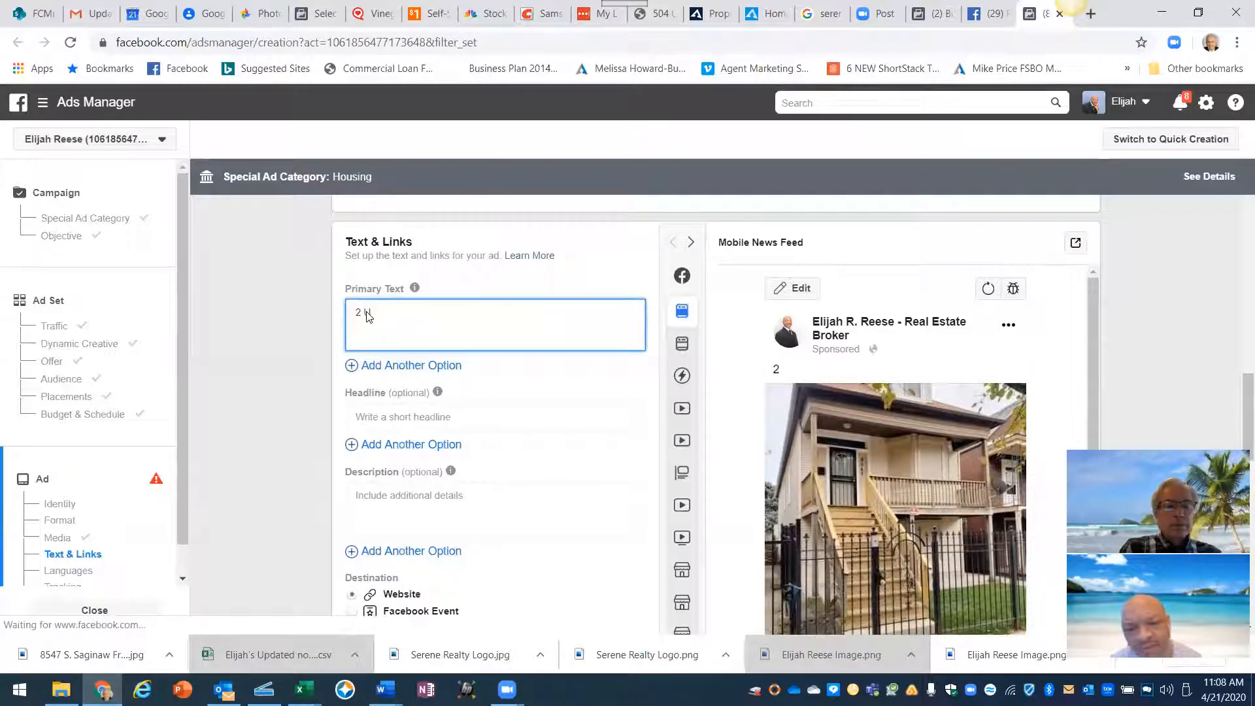
pyautogui.write(' Unit')
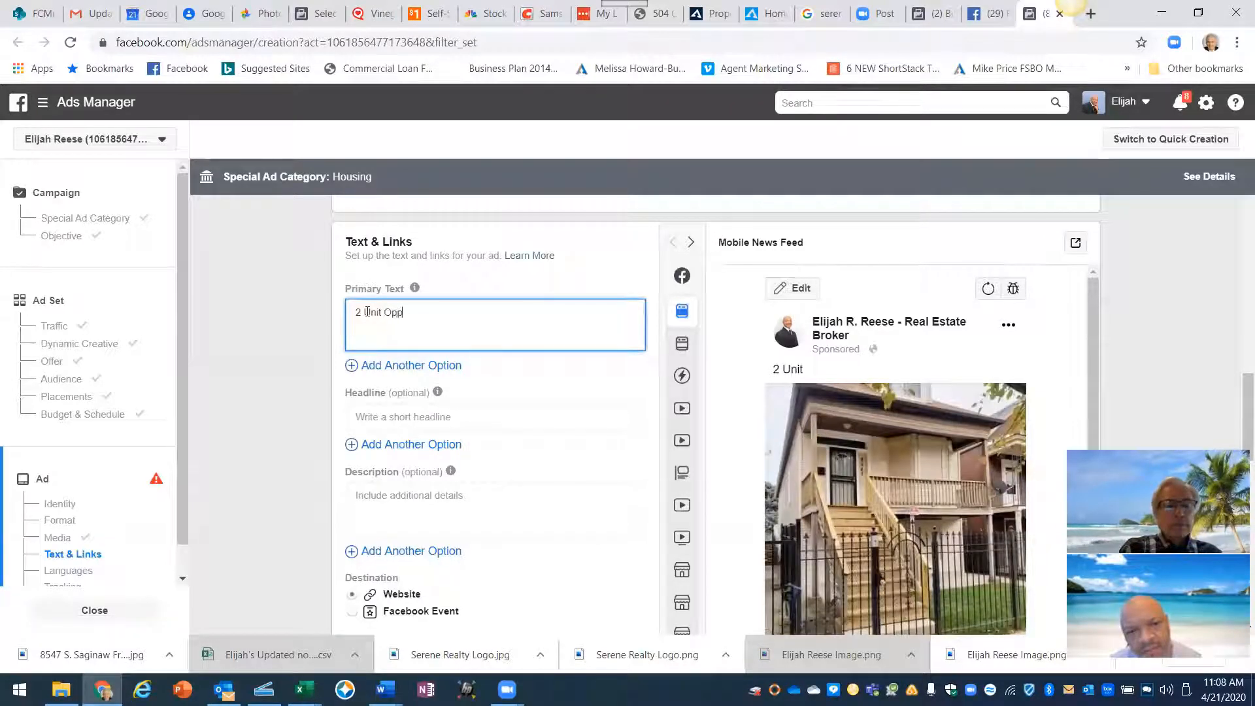
pyautogui.write('Opportu')
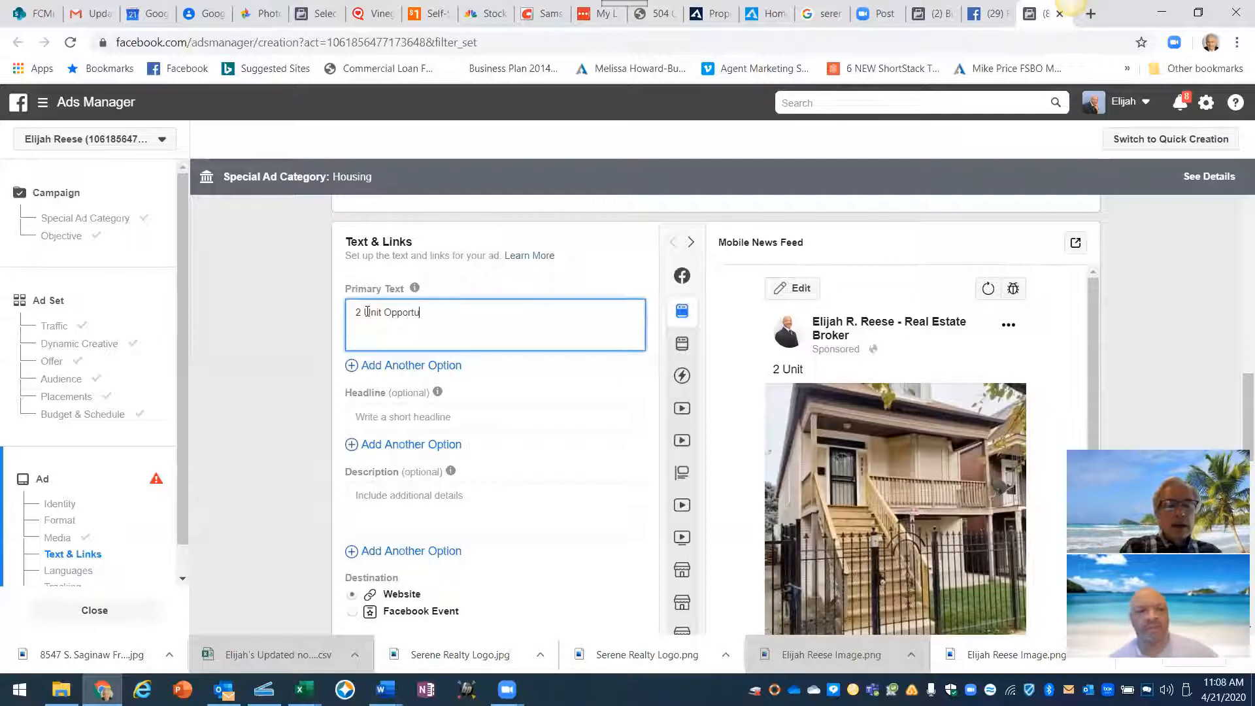
pyautogui.write('nity.')
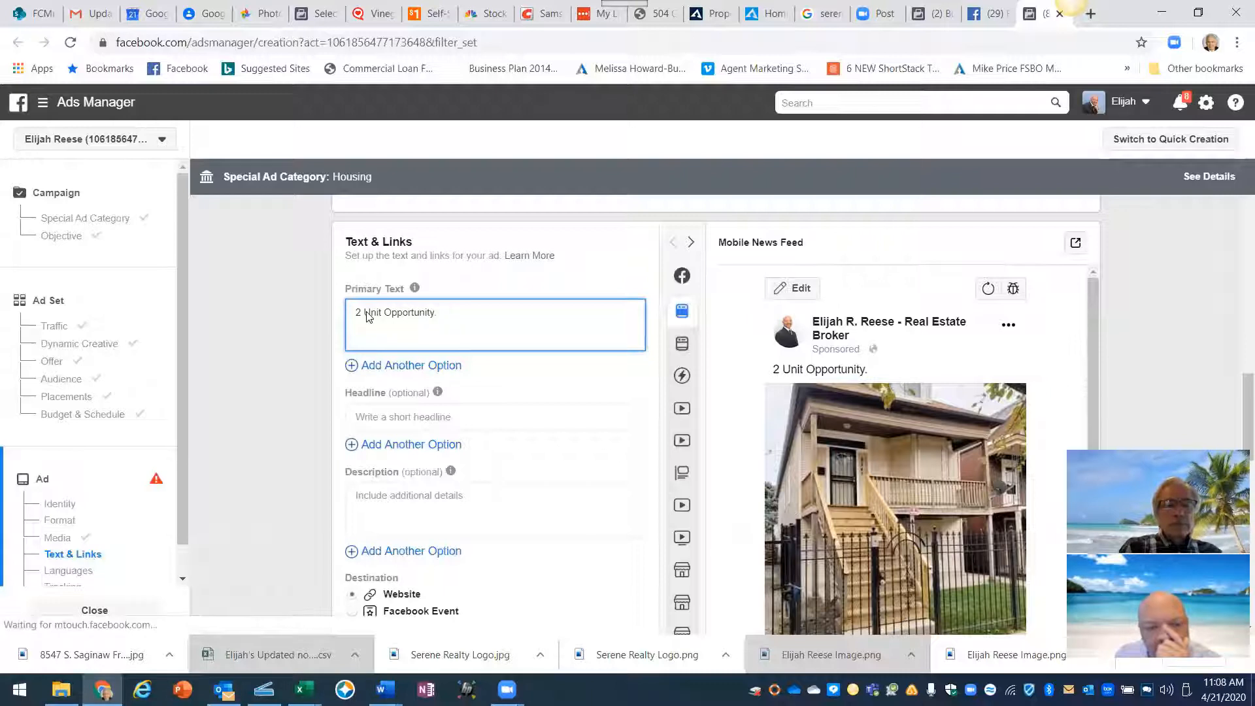
pyautogui.write('Tena')
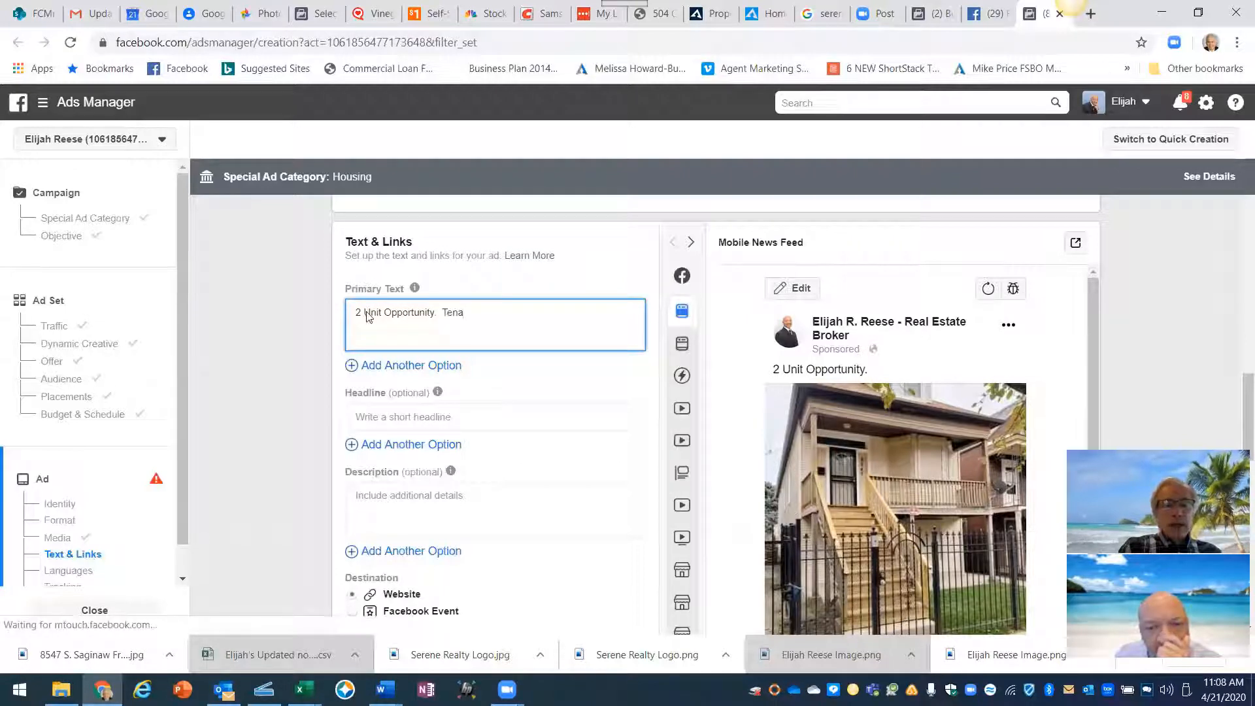
pyautogui.write('nt P')
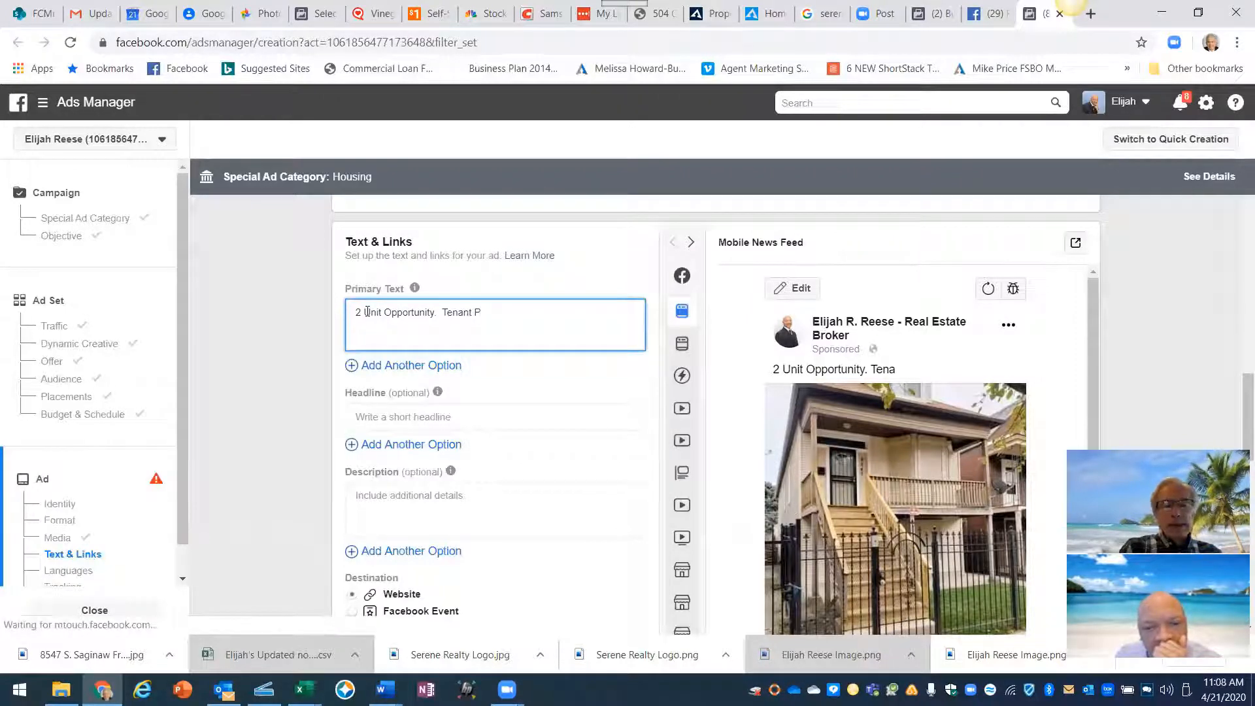
pyautogui.write('ys')
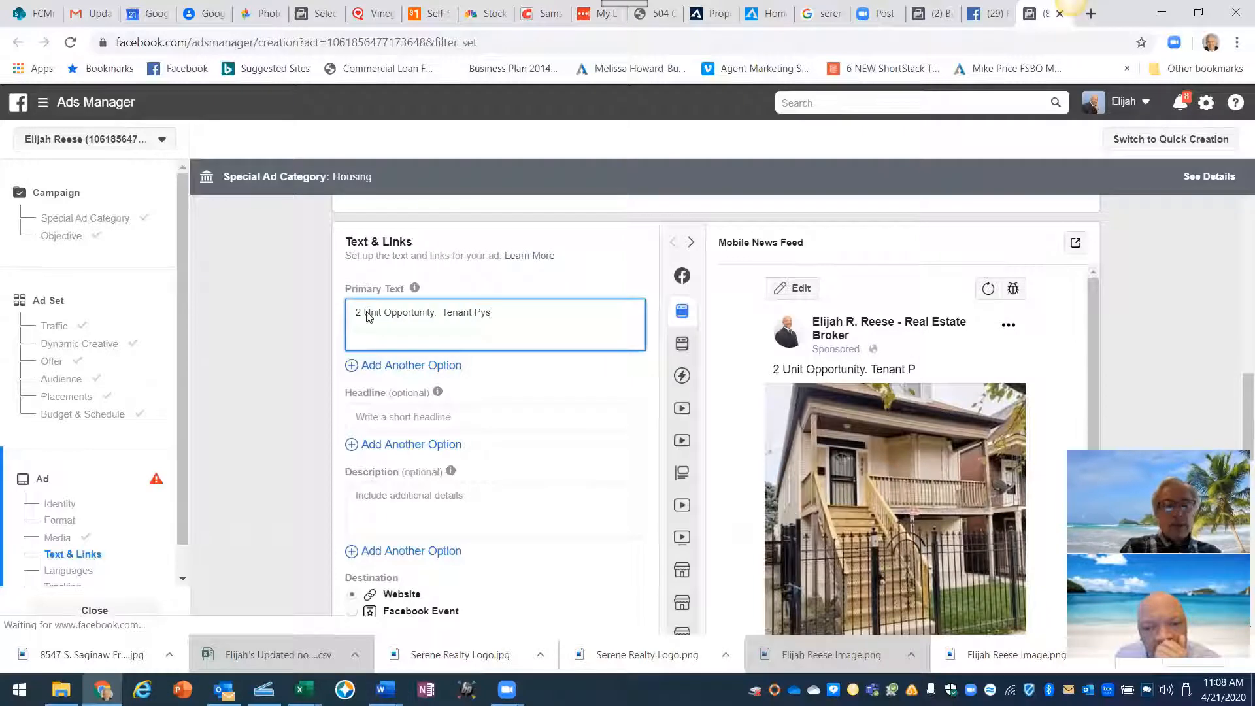
pyautogui.press('BackSpace')
pyautogui.press('BackSpace')
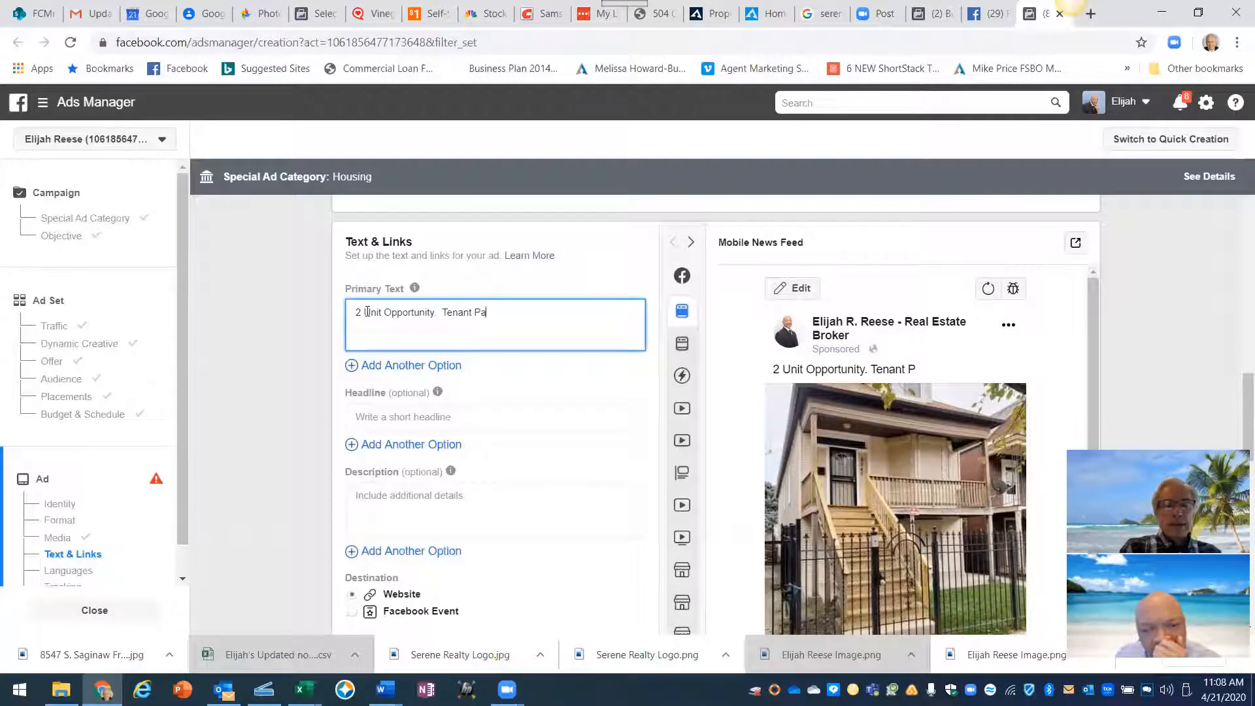
pyautogui.write('ays')
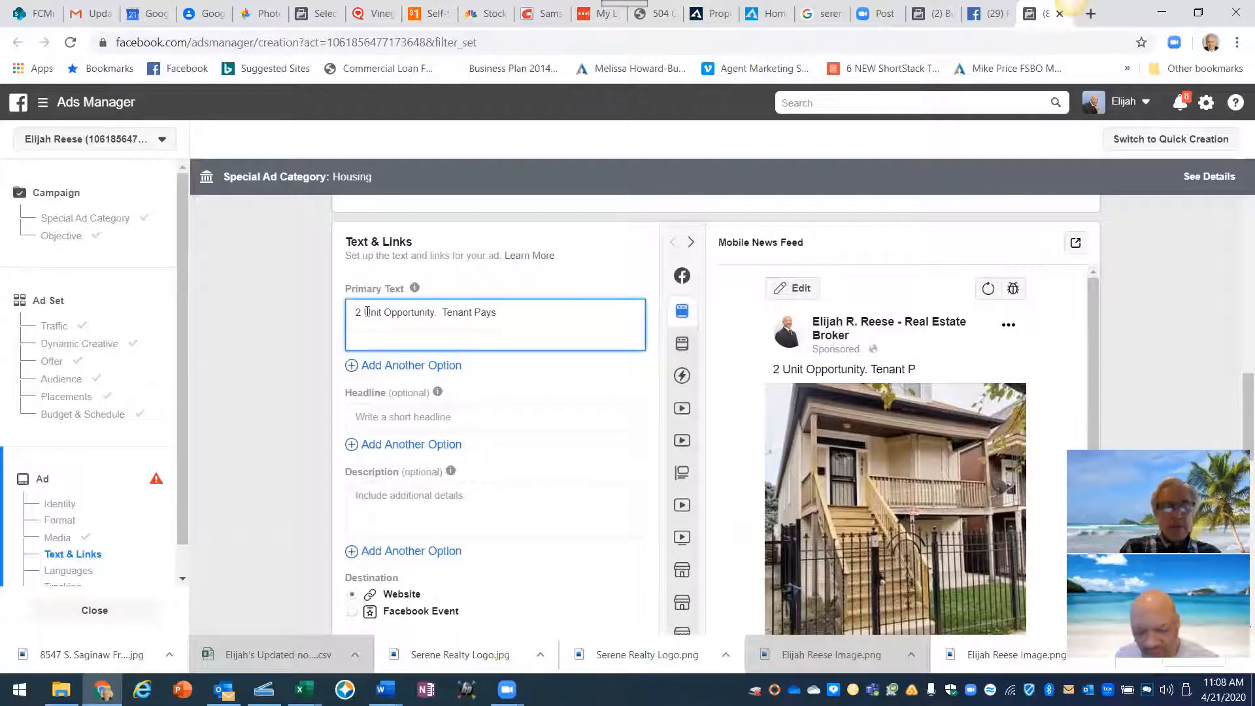
pyautogui.write(' Half')
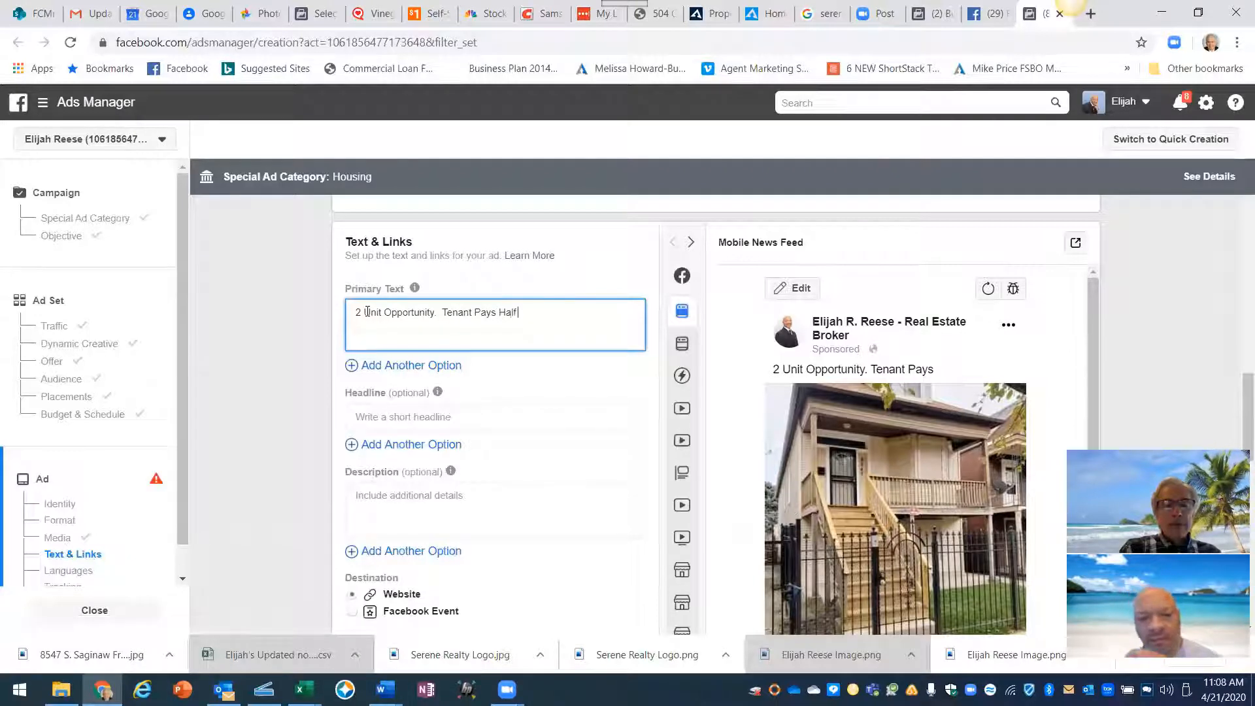
pyautogui.write(' Your')
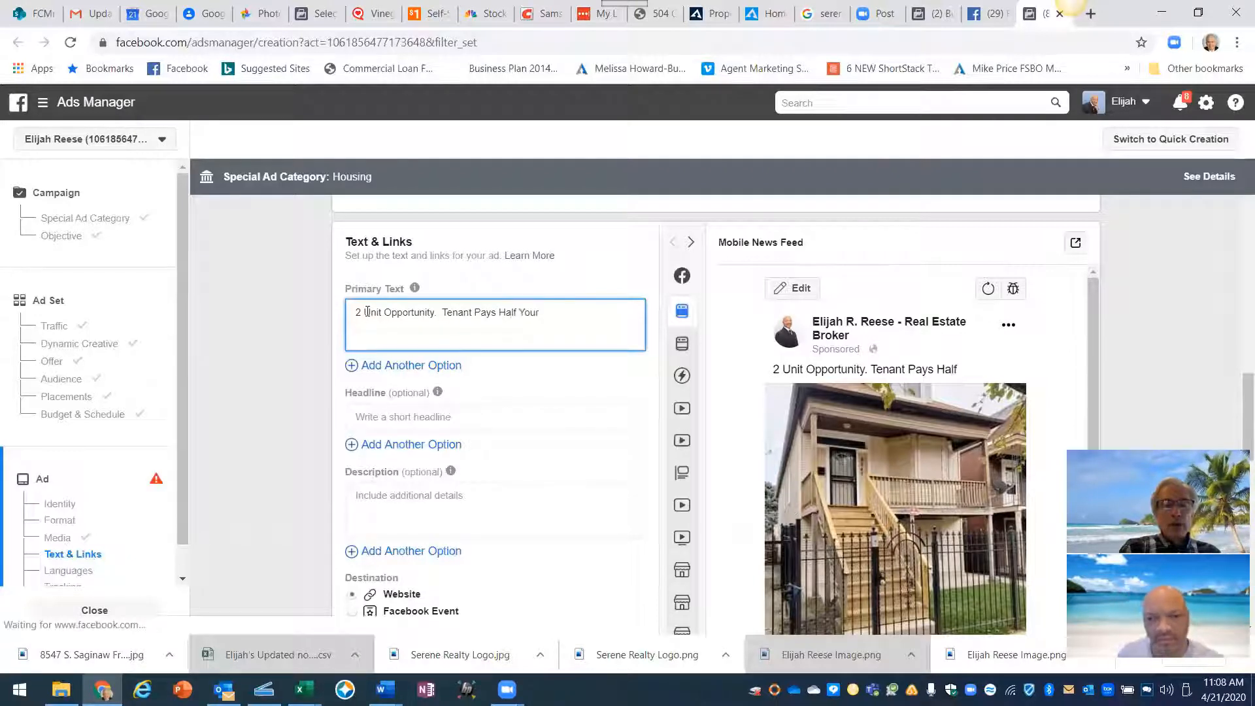
pyautogui.write(' Mortgage')
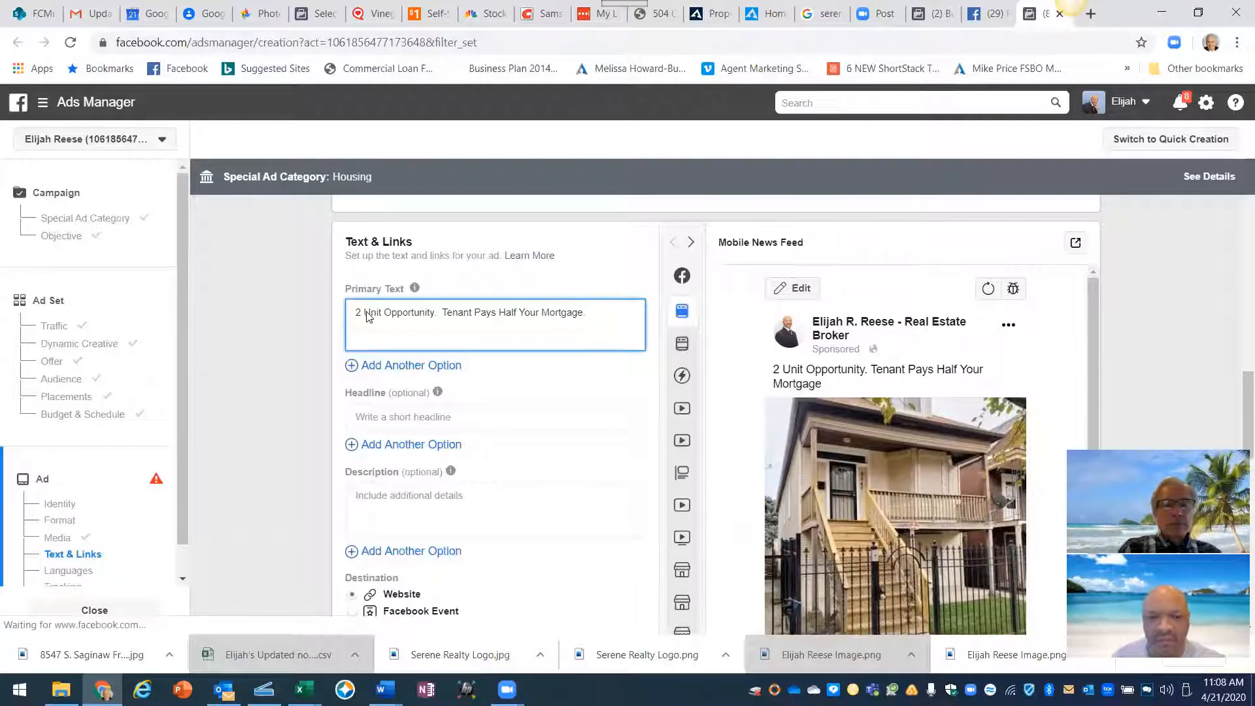
pyautogui.write(' . ')
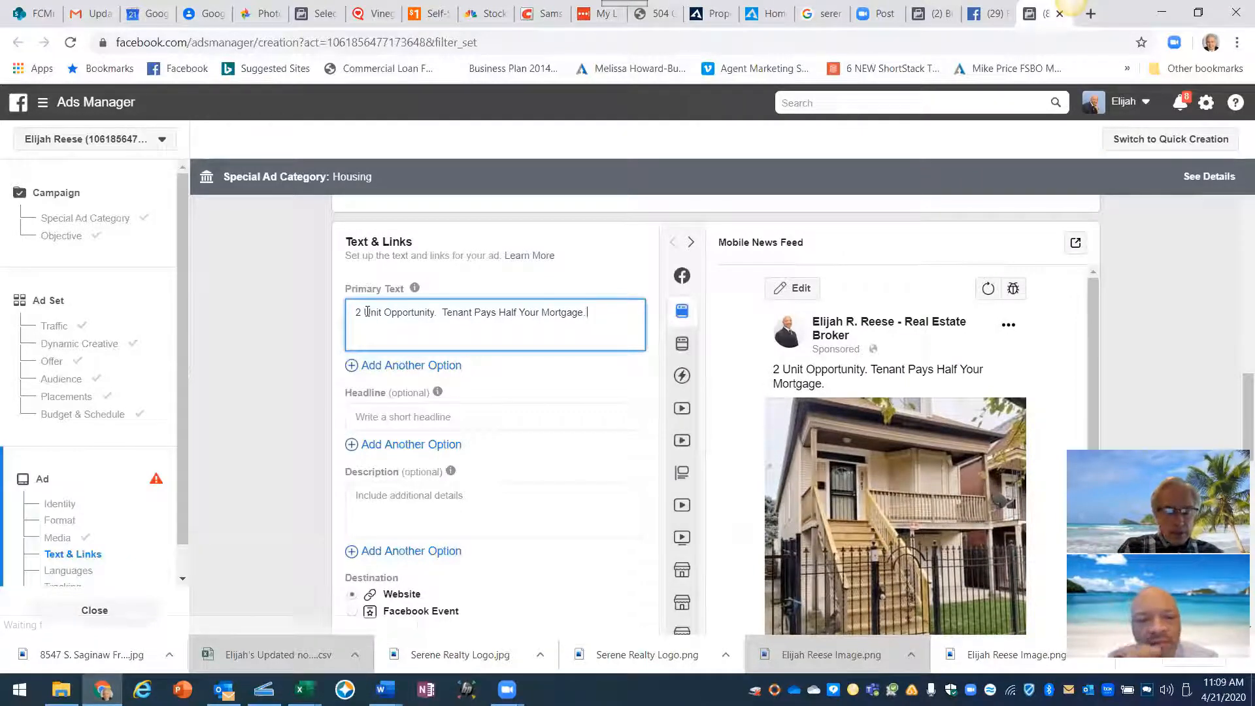
pyautogui.write('5 Bedroom')
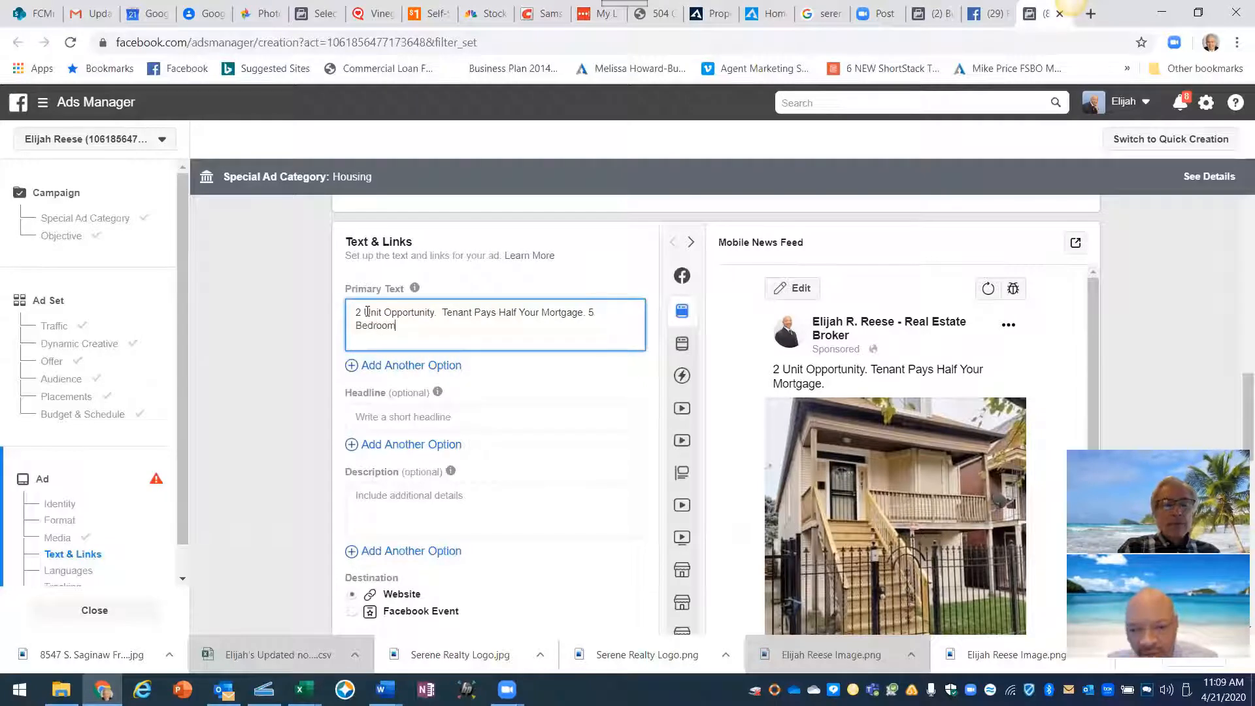
pyautogui.write('s')
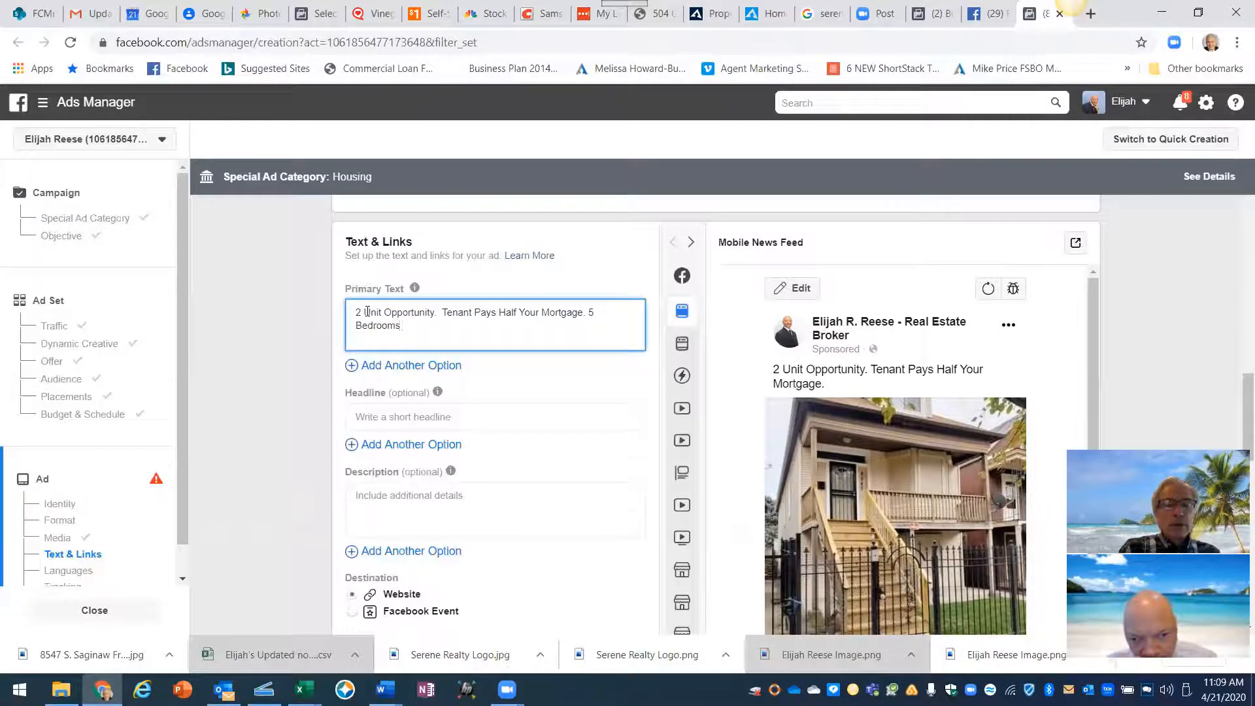
pyautogui.write(', ')
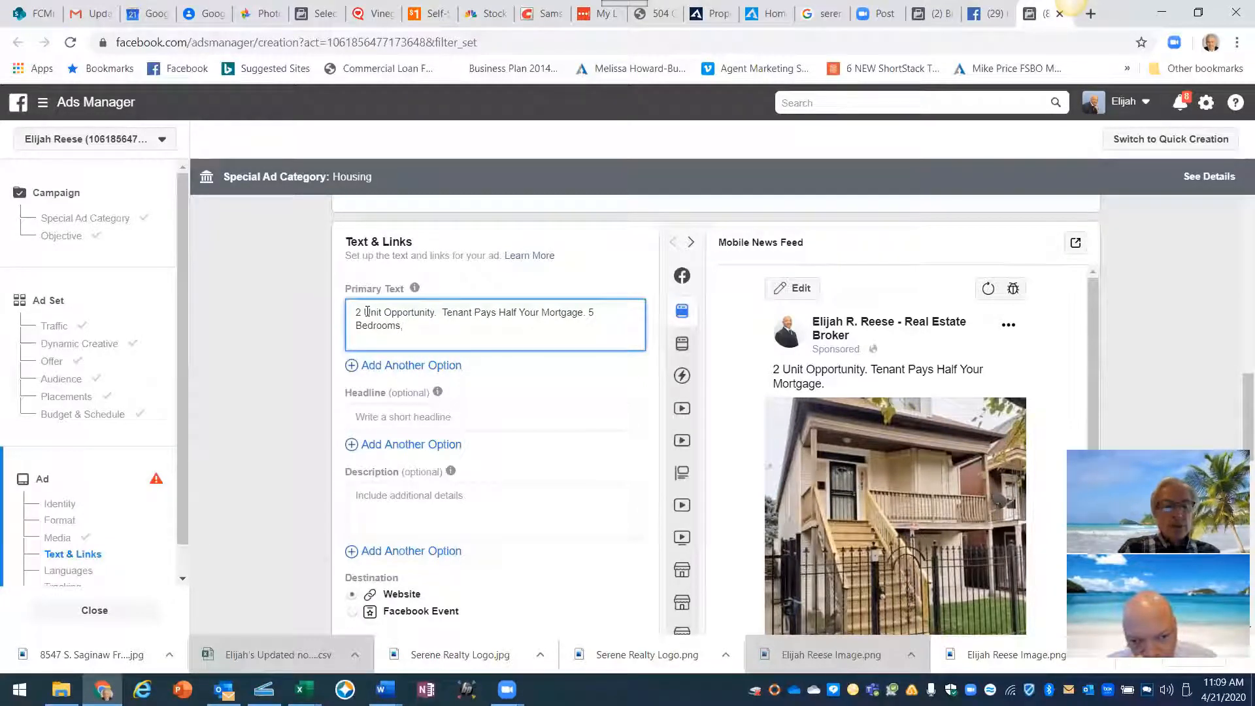
pyautogui.write('2 Baths')
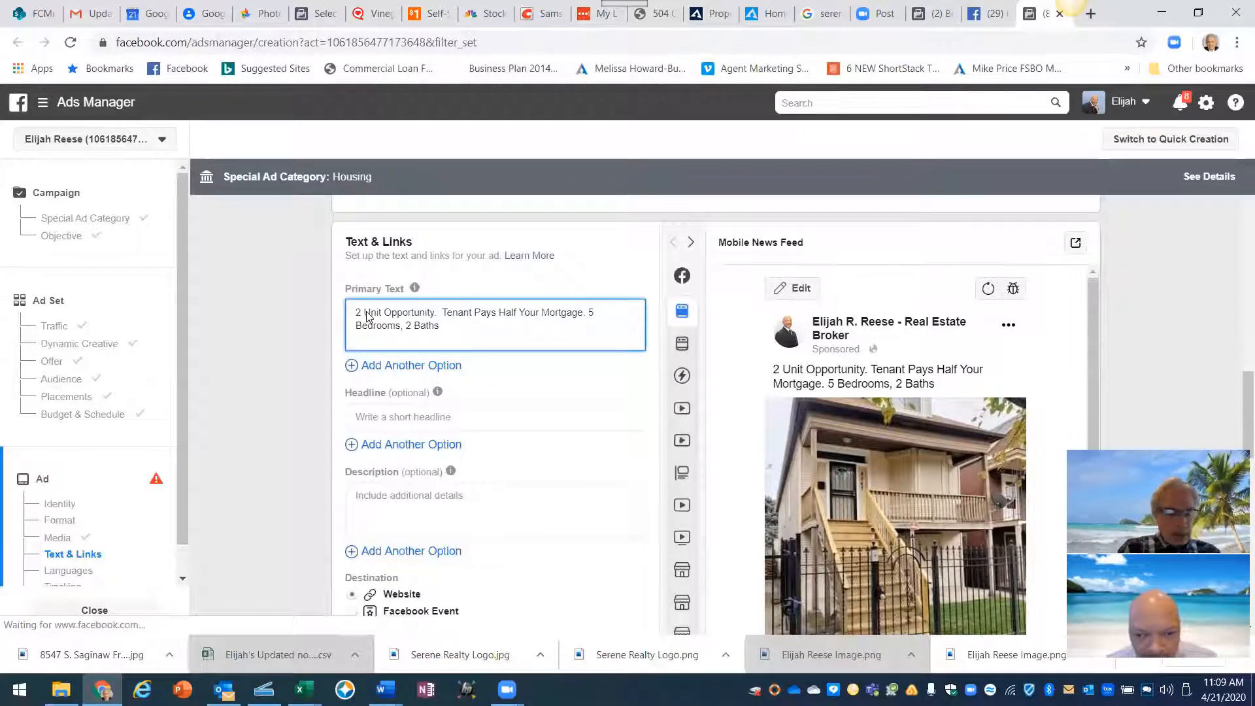
# - On a new line add 'Click LEARN MORE For More Pictures, Virtual Tour, Price and Location!'
pyautogui.press('Return')
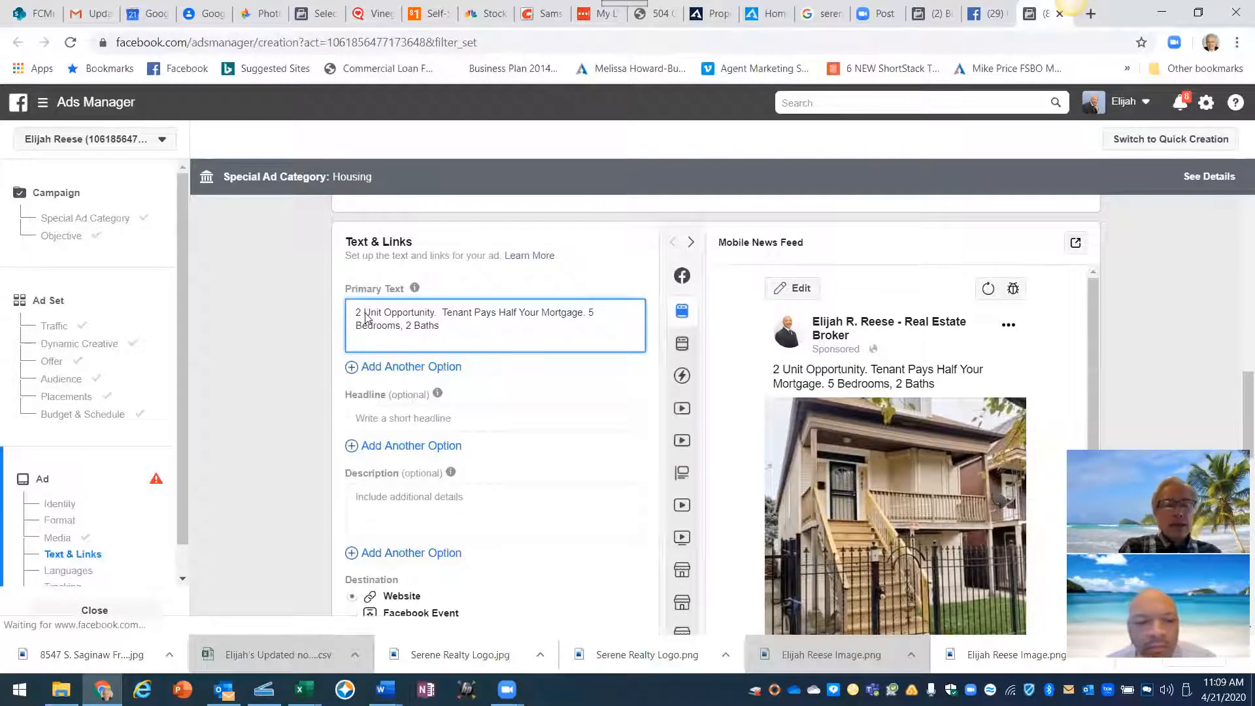
pyautogui.write('C')
pyautogui.write('lick Lear')
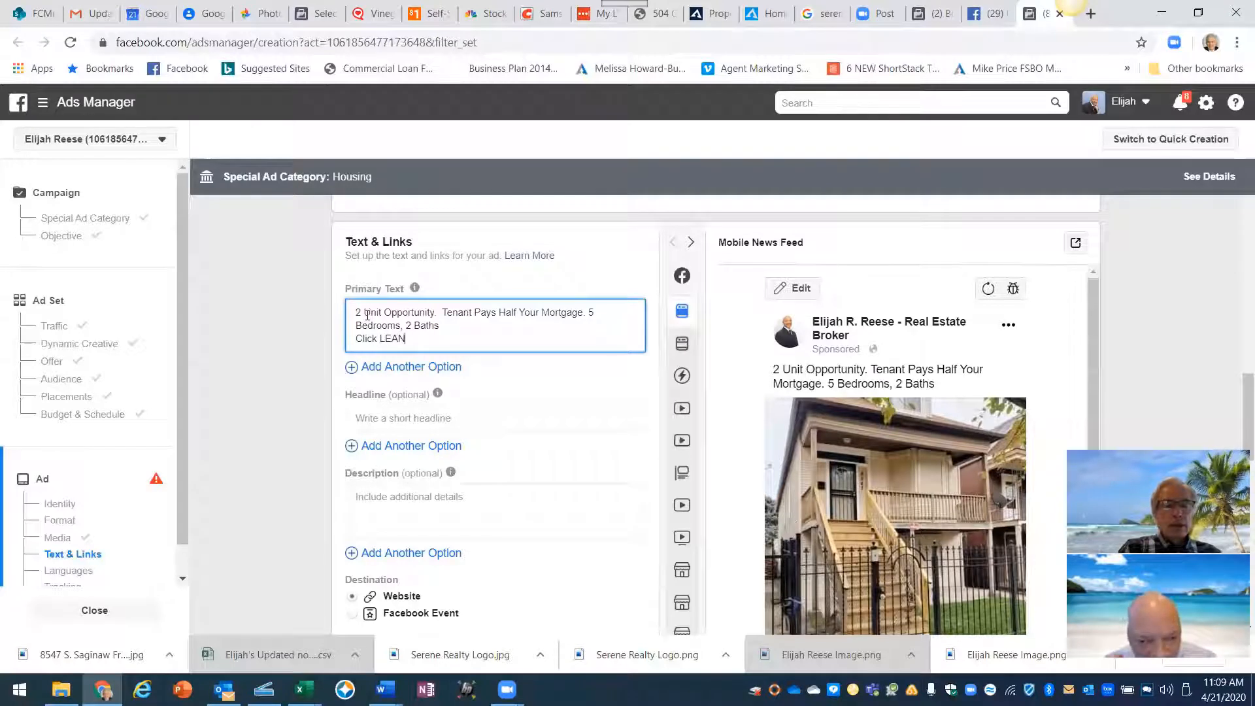
pyautogui.press('BackSpace')
pyautogui.write('R')
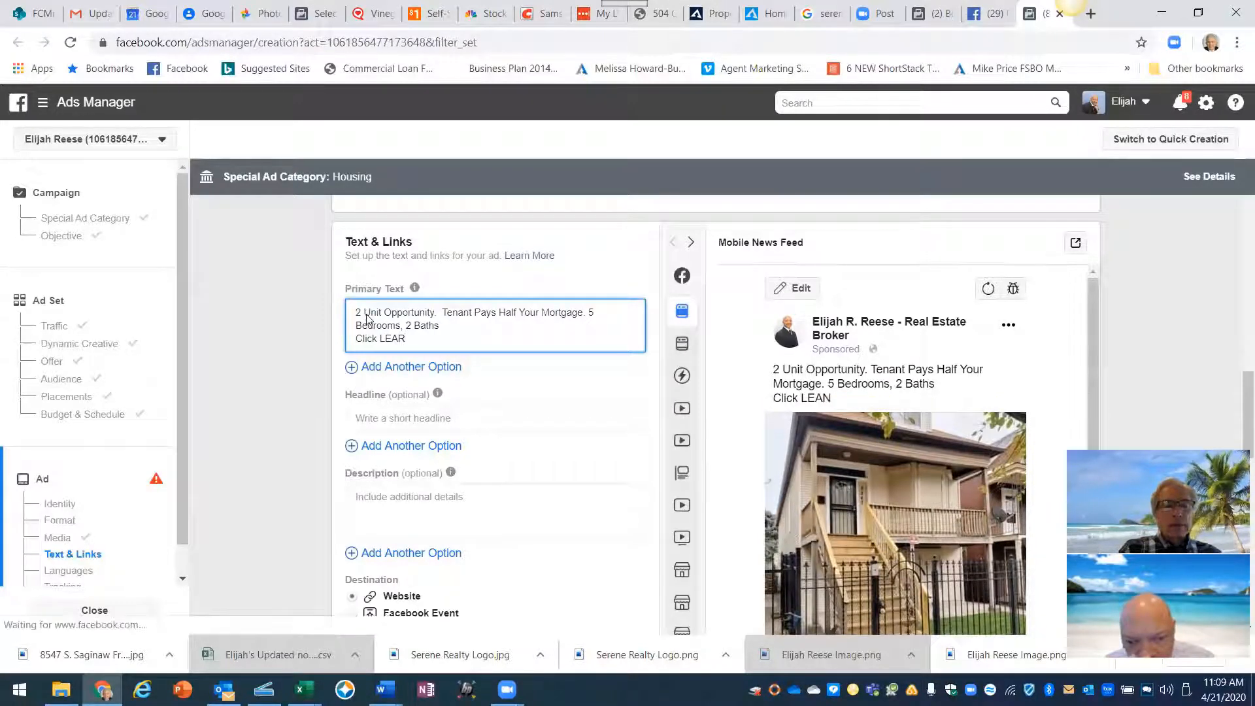
pyautogui.write('N M')
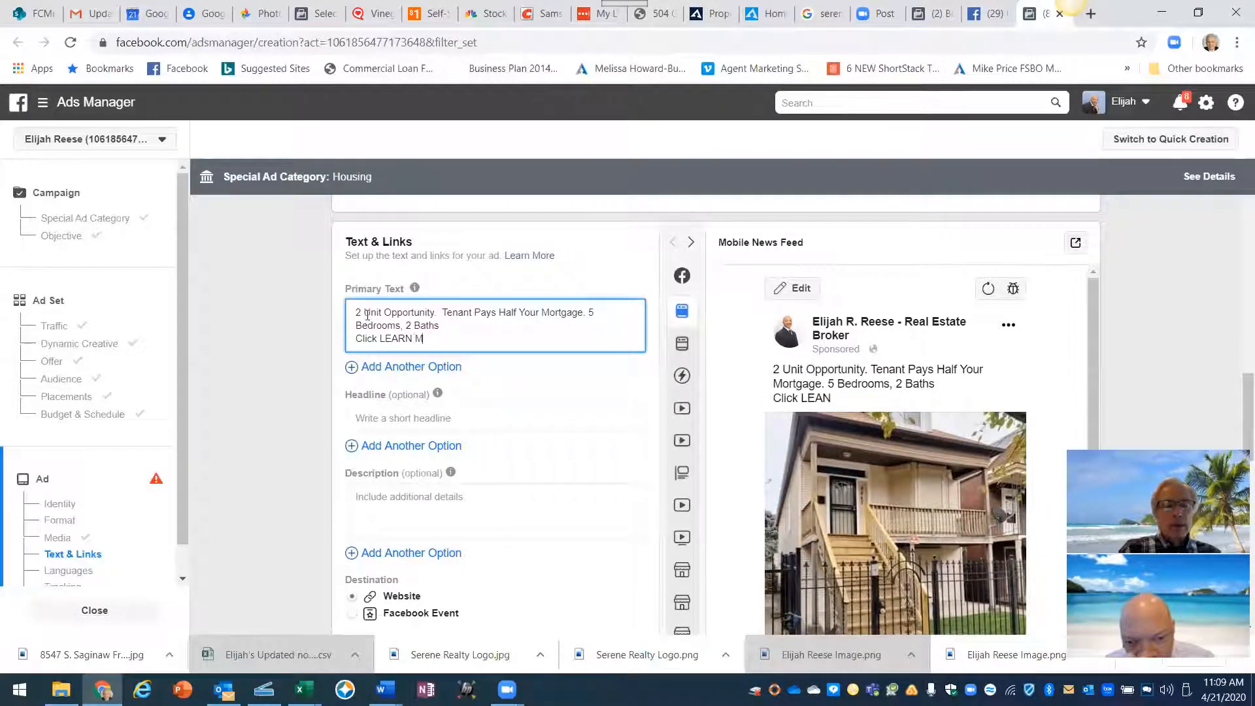
pyautogui.write('ORE for')
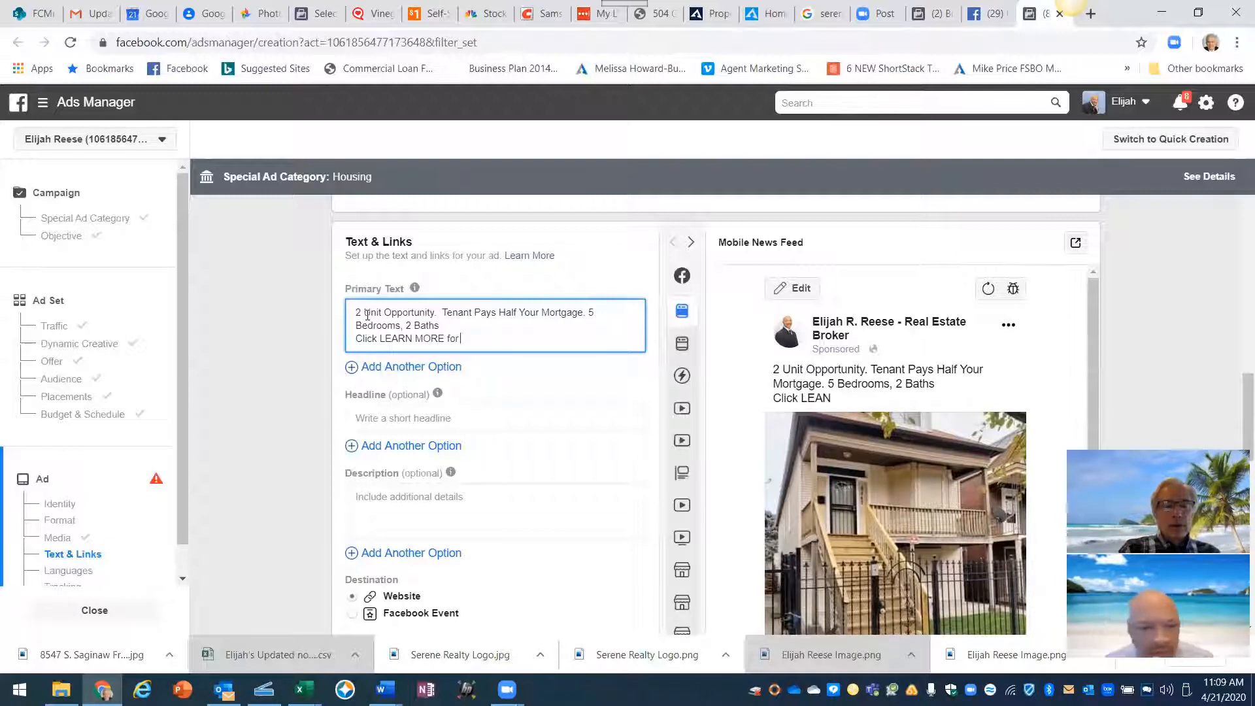
pyautogui.write(' mor')
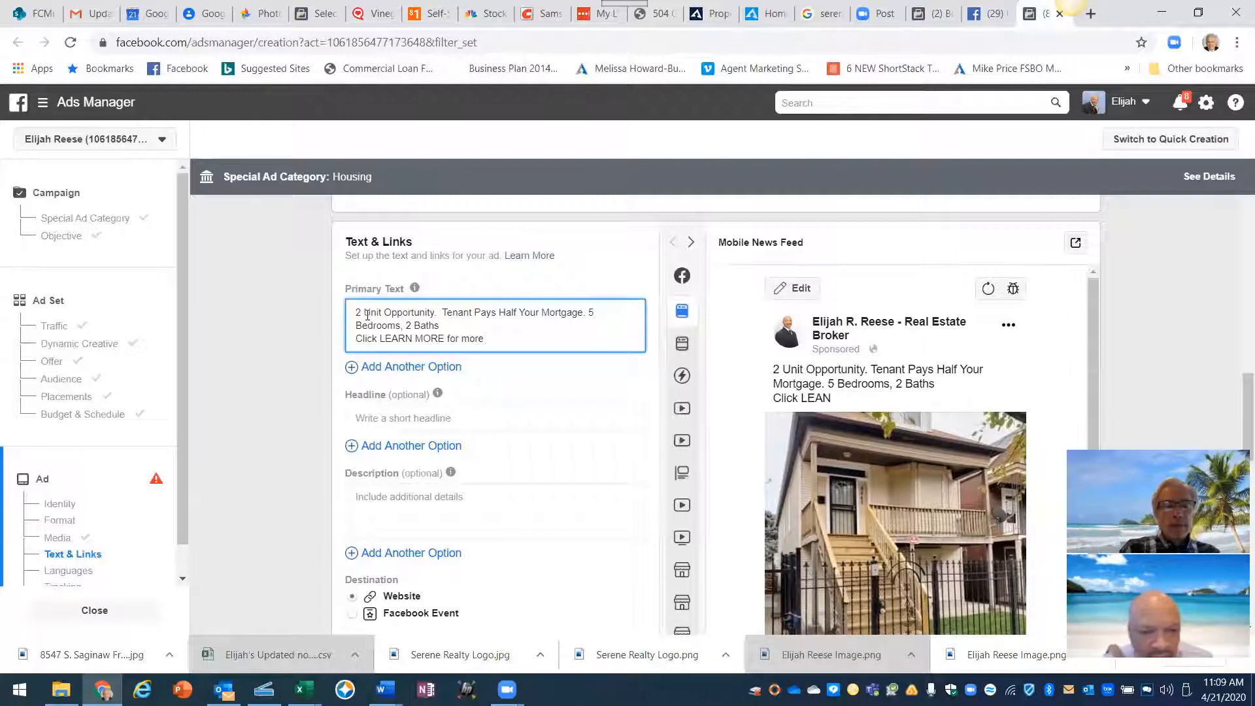
pyautogui.write('e')
pyautogui.press('BackSpace')
pyautogui.press('BackSpace')
pyautogui.press('BackSpace')
pyautogui.press('BackSpace')
pyautogui.press('BackSpace')
pyautogui.press('BackSpace')
pyautogui.press('BackSpace')
pyautogui.press('BackSpace')
pyautogui.press('BackSpace')
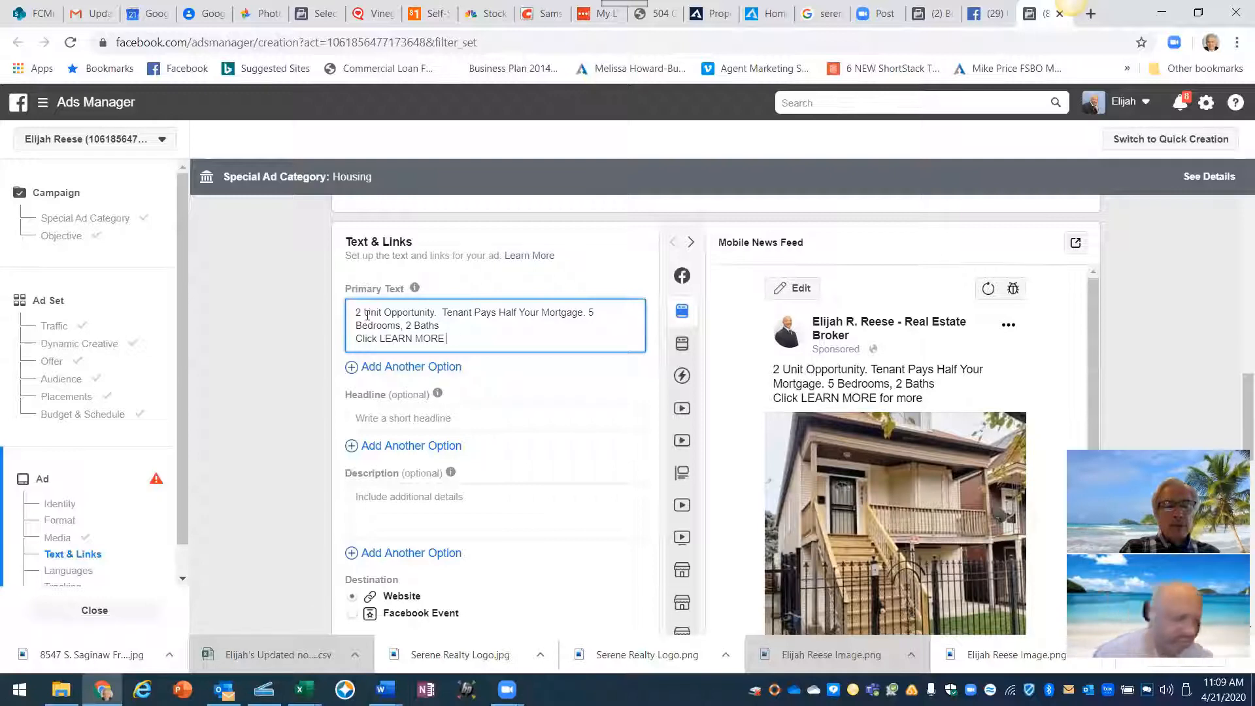
pyautogui.write('For Moer')
pyautogui.press('BackSpace')
pyautogui.press('BackSpace')
pyautogui.press('BackSpace')
pyautogui.press('BackSpace')
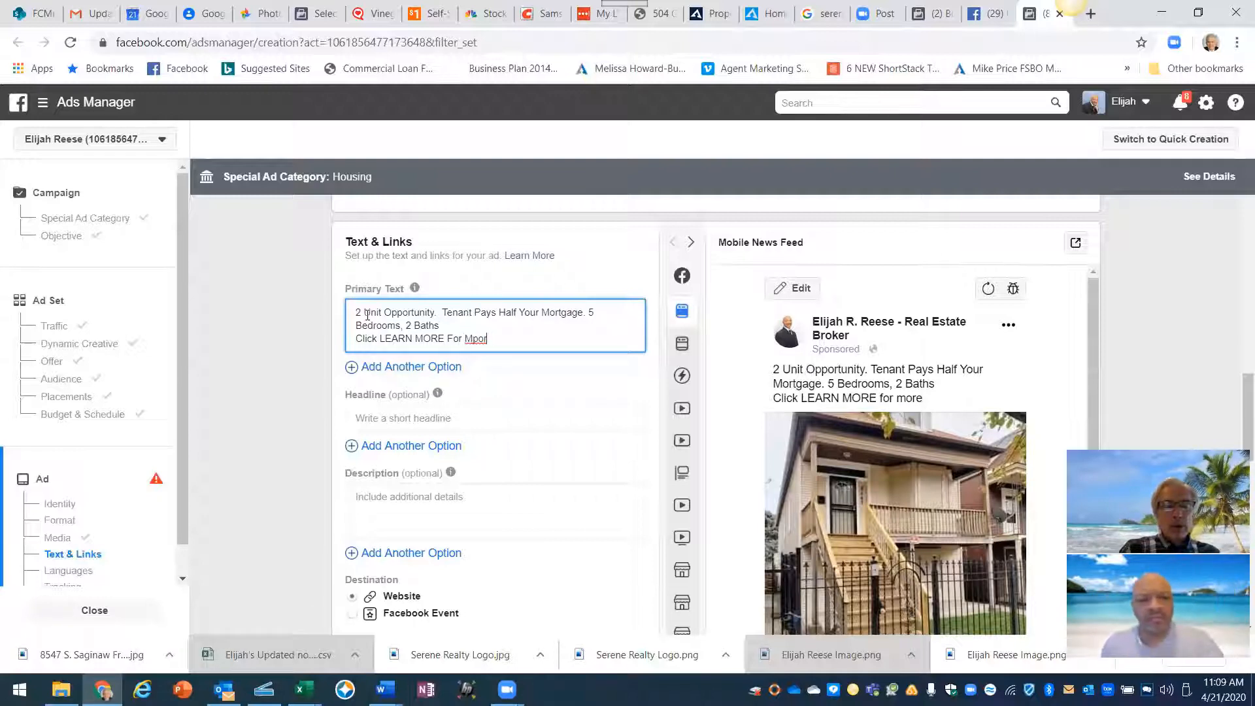
pyautogui.write('ore Pict')
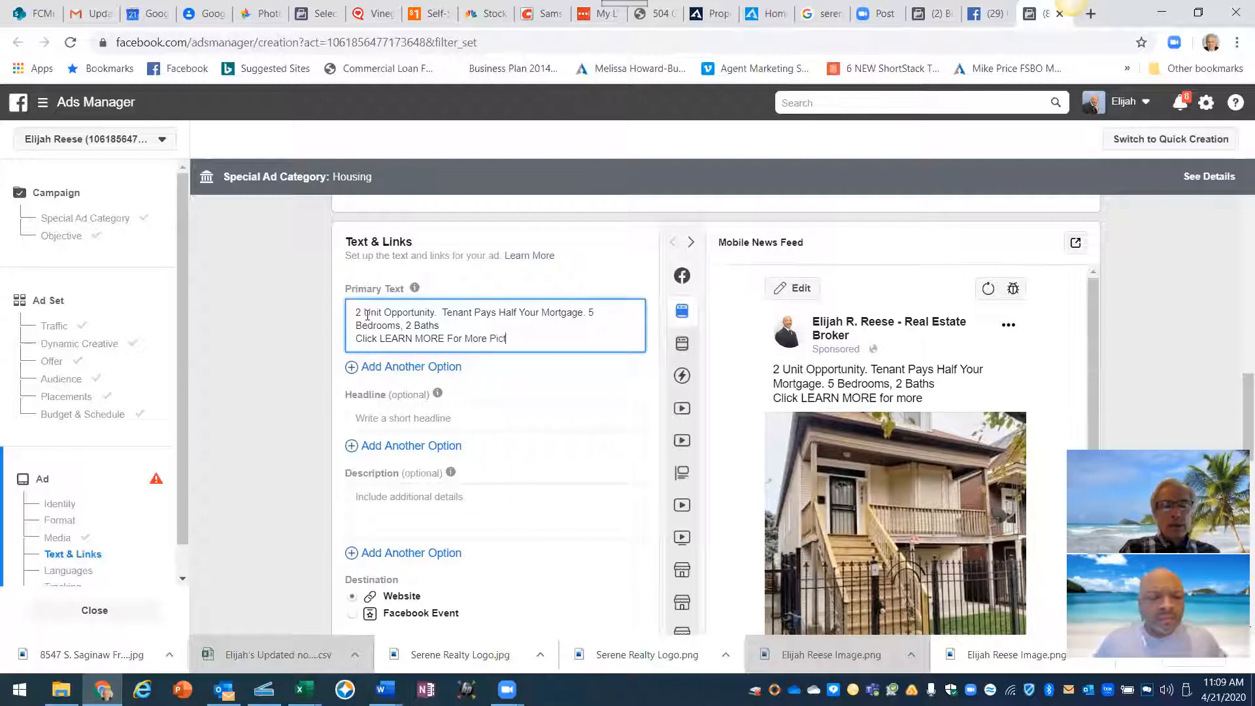
pyautogui.write('ures ')
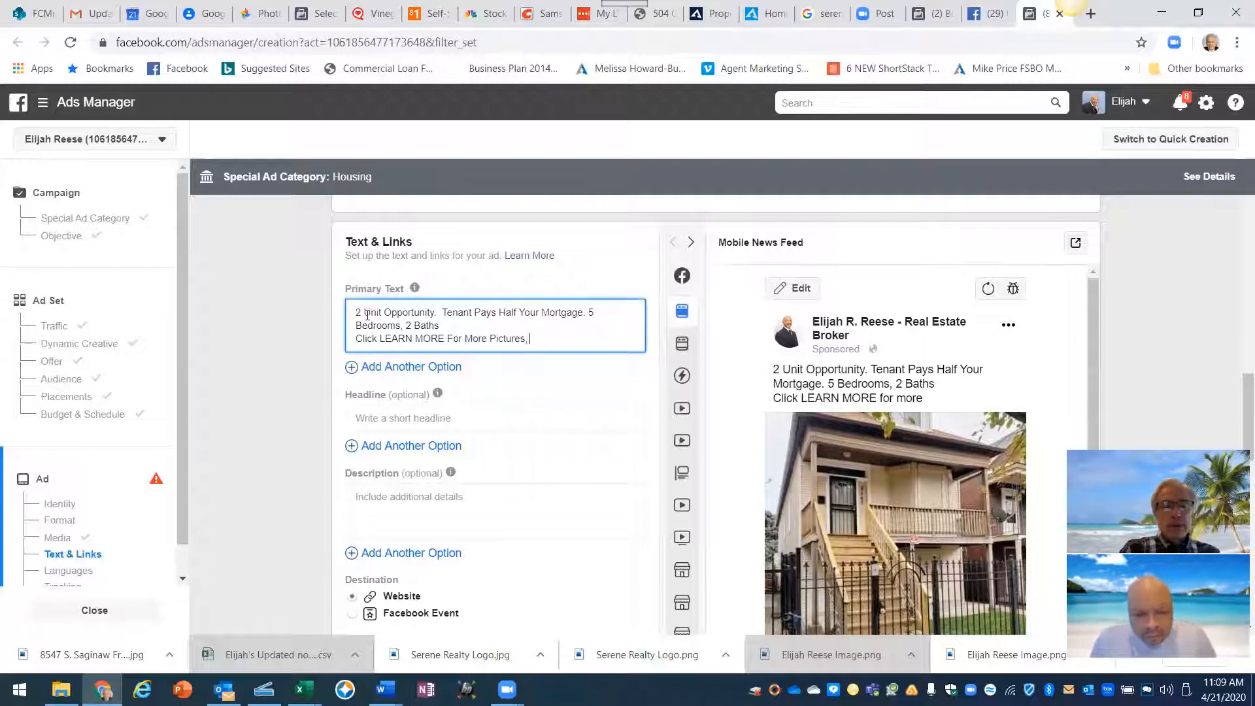
pyautogui.write('V')
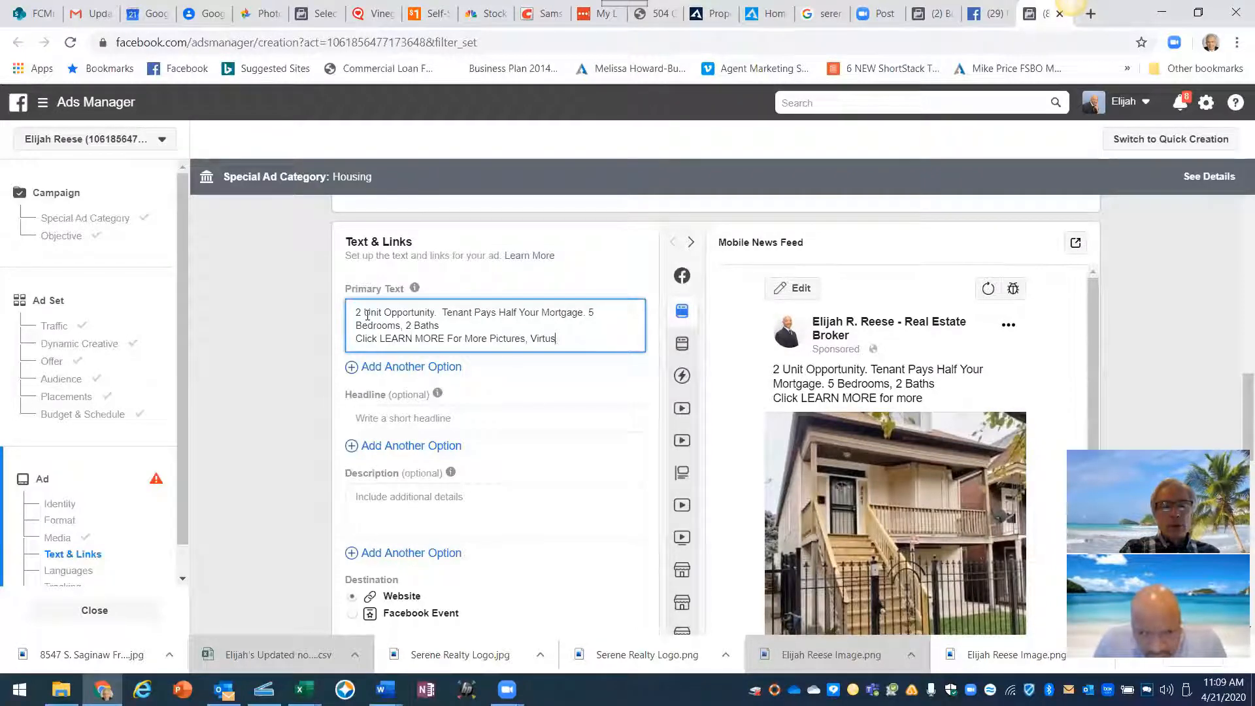
pyautogui.write('irtus')
pyautogui.press('BackSpace')
pyautogui.write('al Tour')
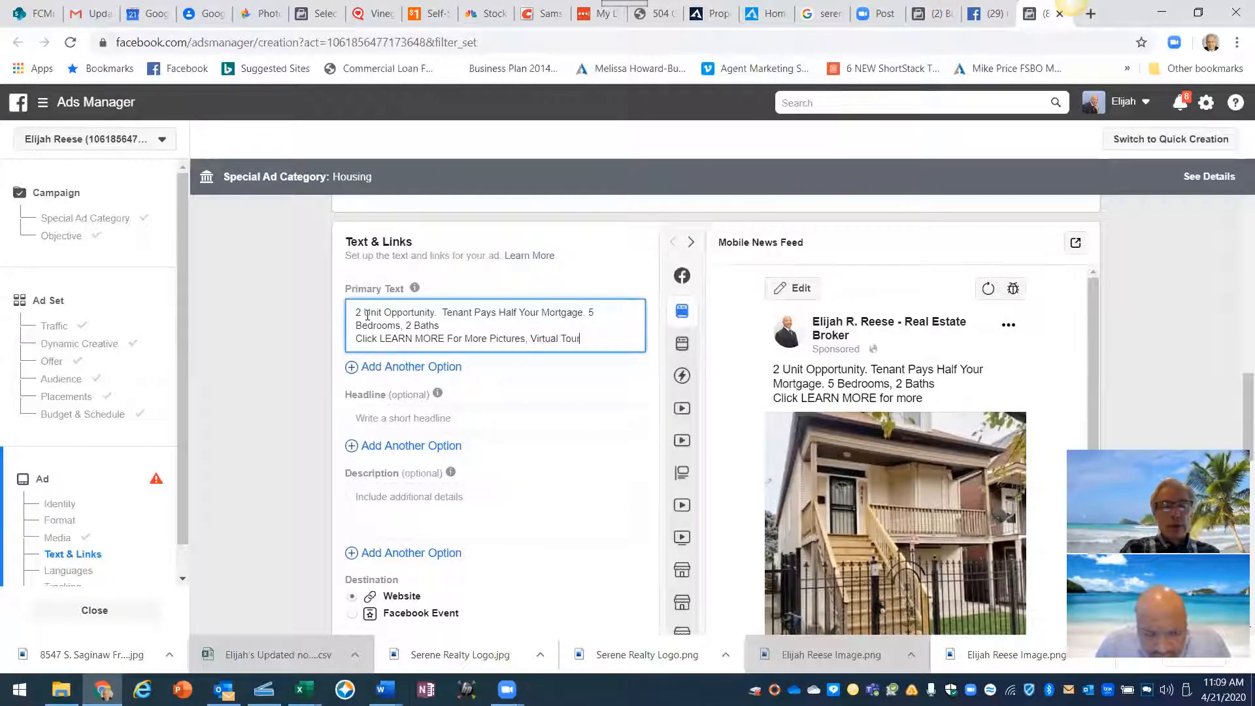
pyautogui.write(',')
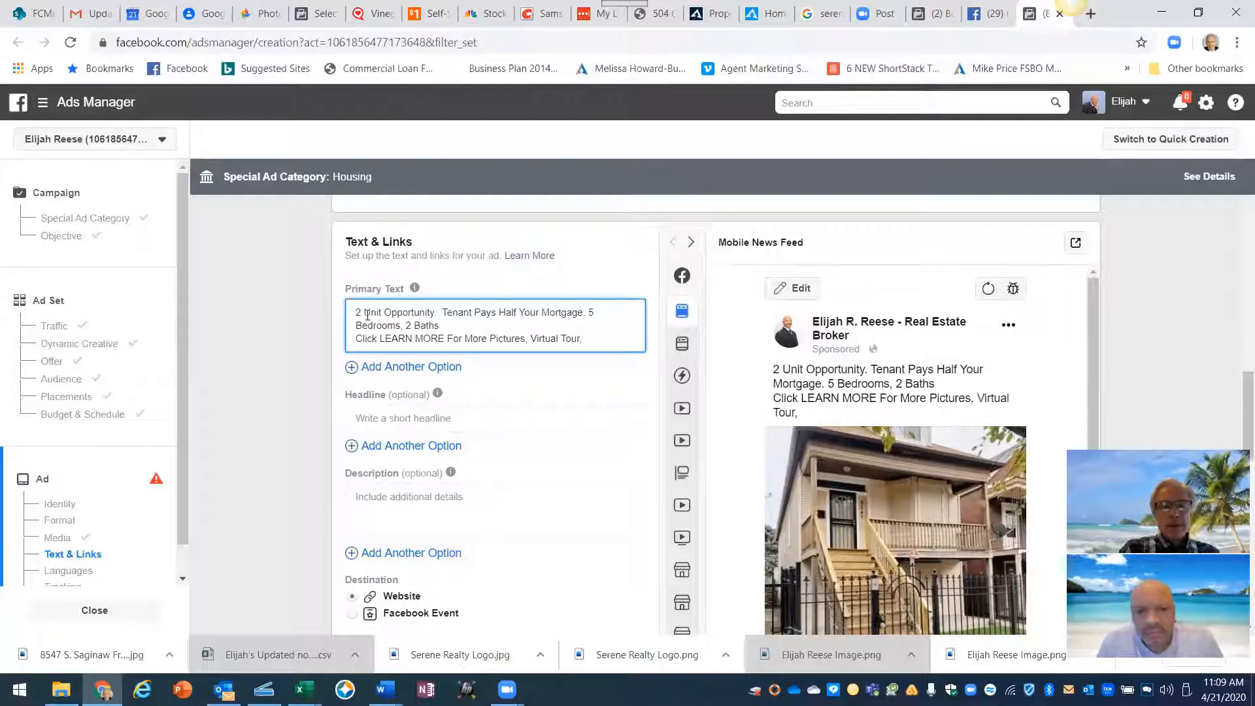
pyautogui.write(' P')
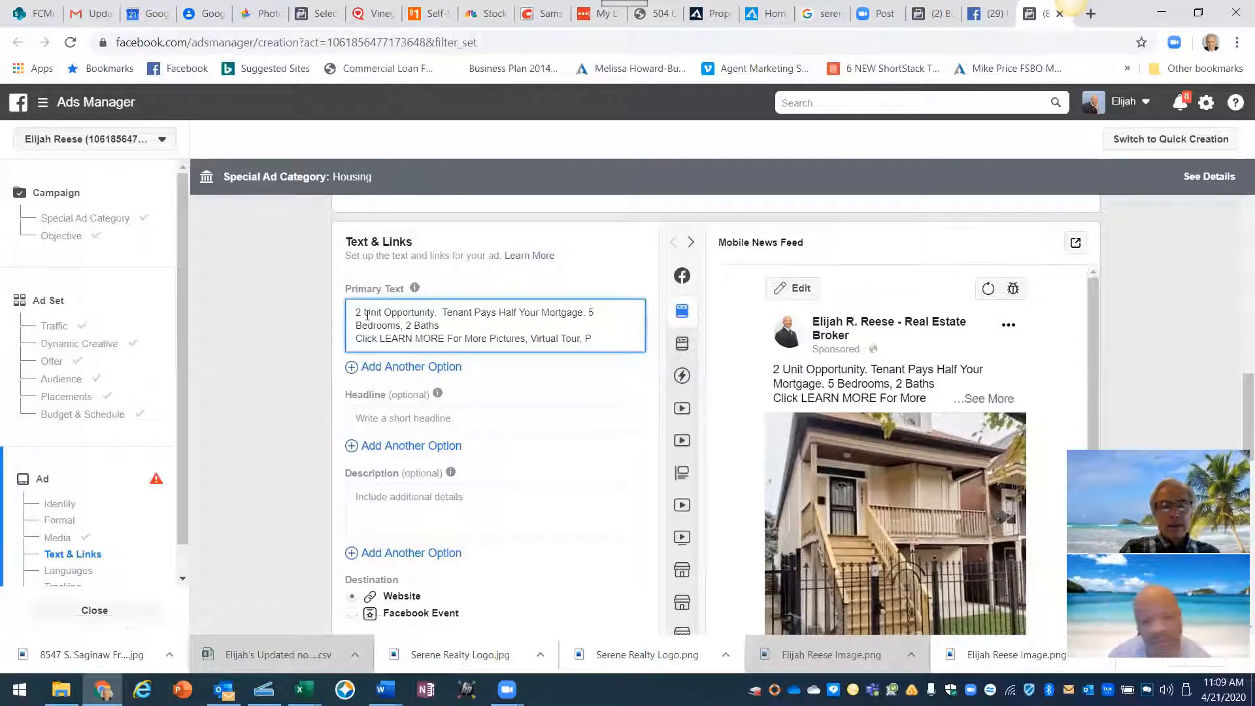
pyautogui.write('rice and Loca')
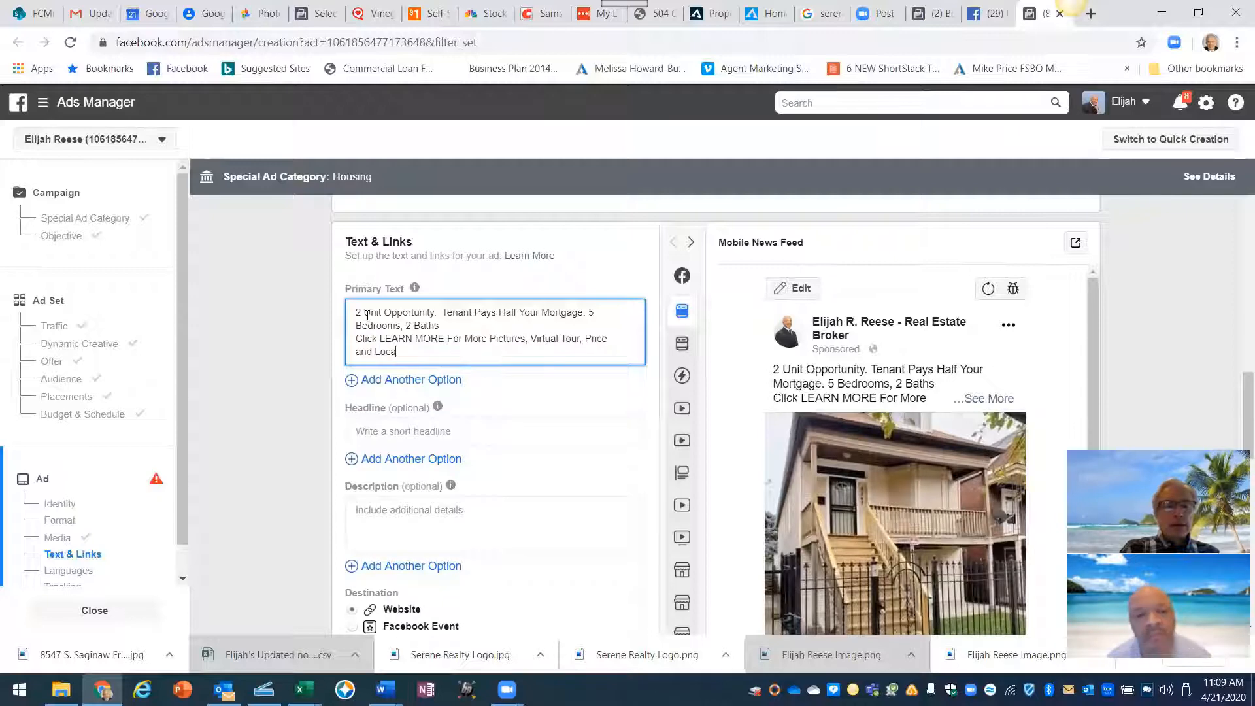
pyautogui.write('tion')
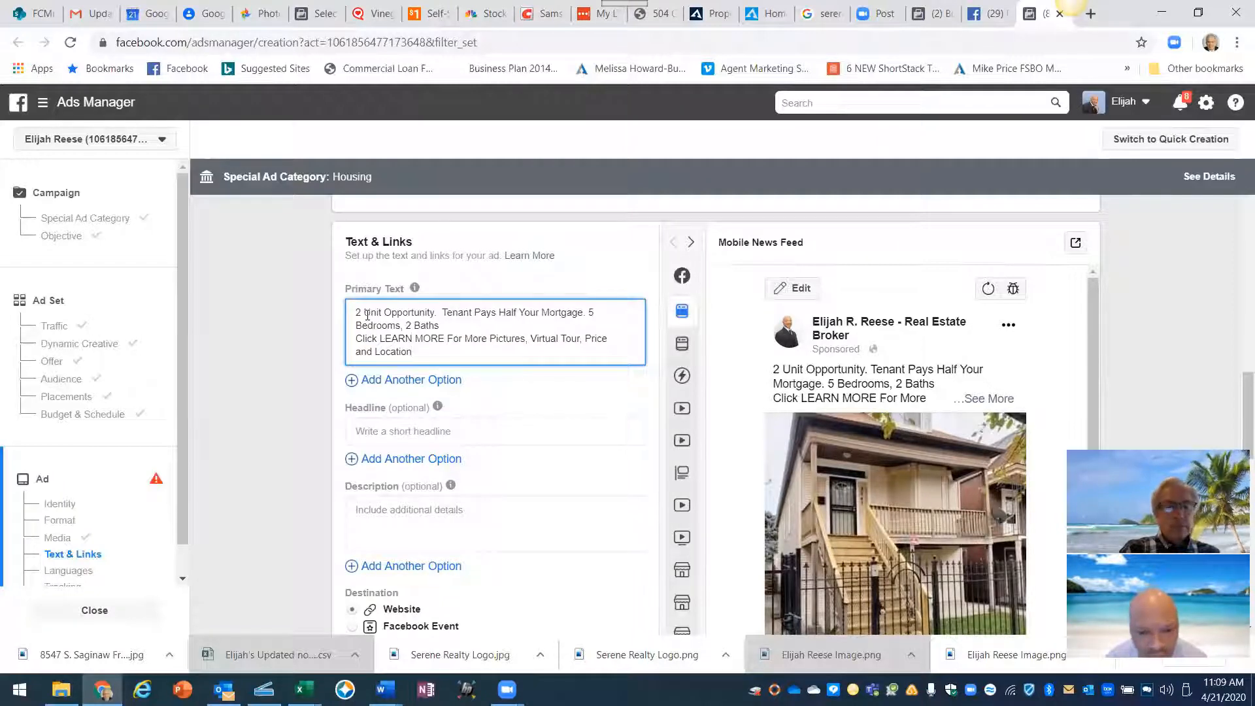
pyautogui.write('!')
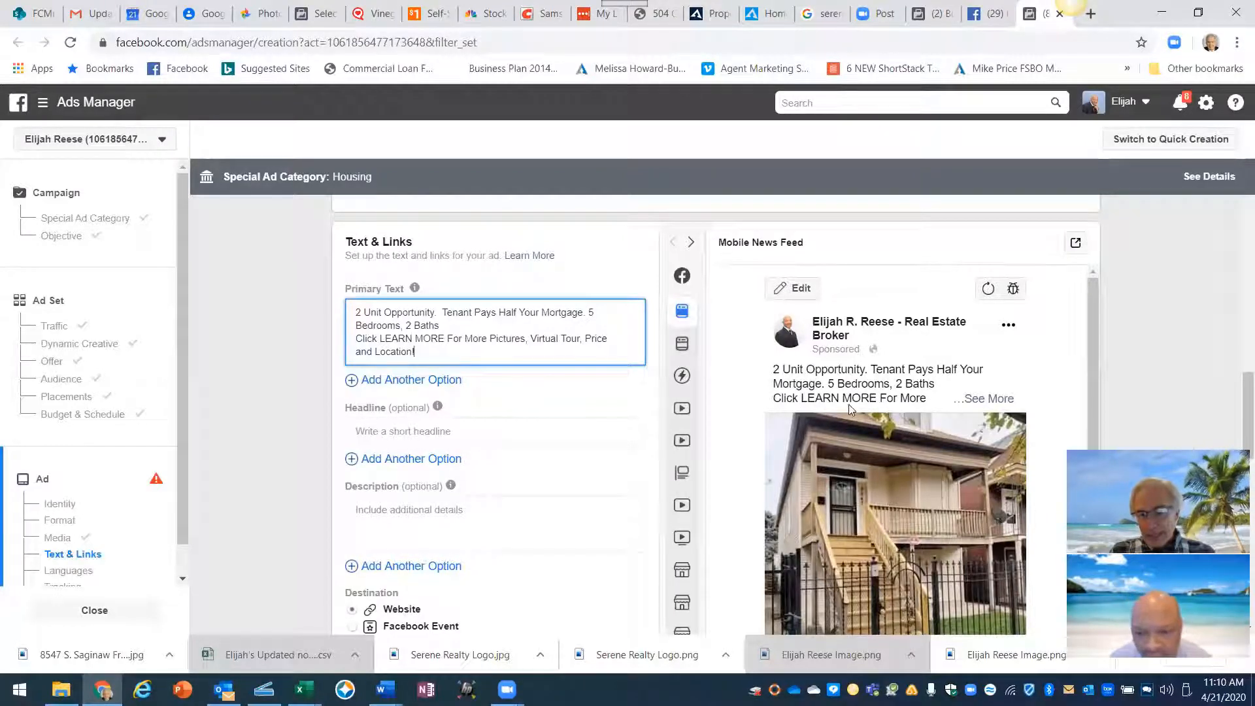
# - Review the updated preview and add two blank lines below the primary text
pyautogui.scroll(-5, 1040, 425)
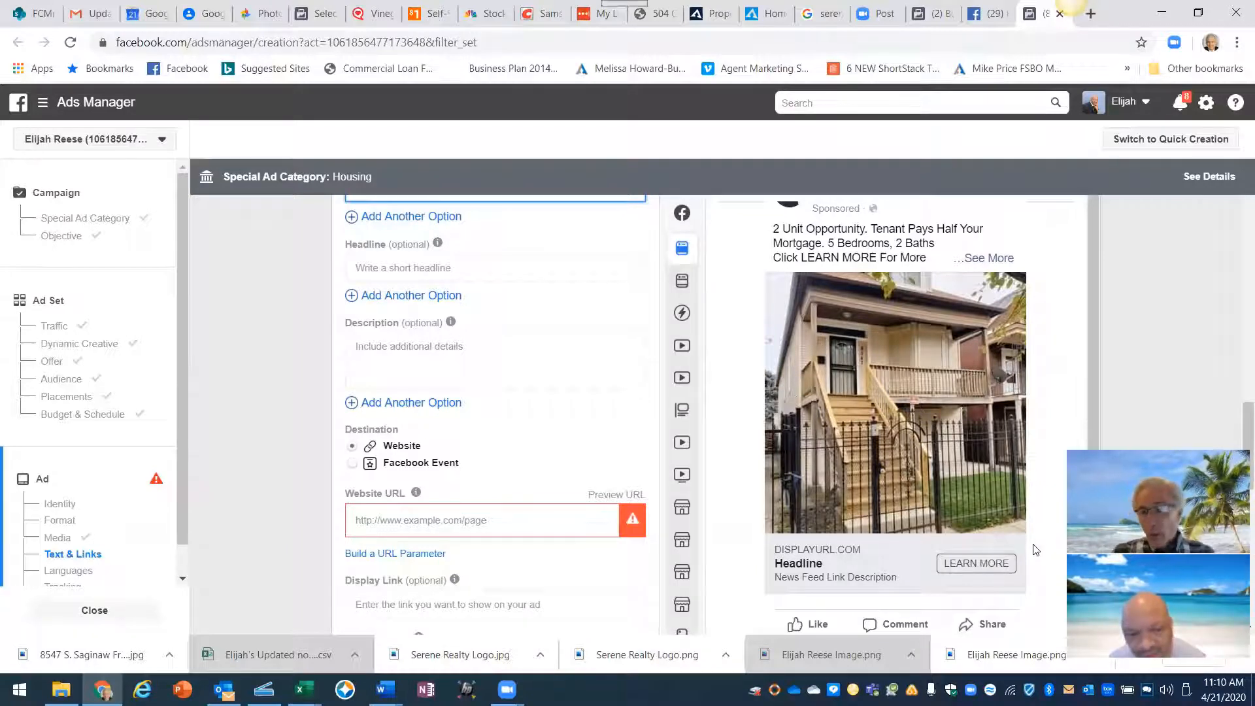
pyautogui.scroll(2, 1033, 548)
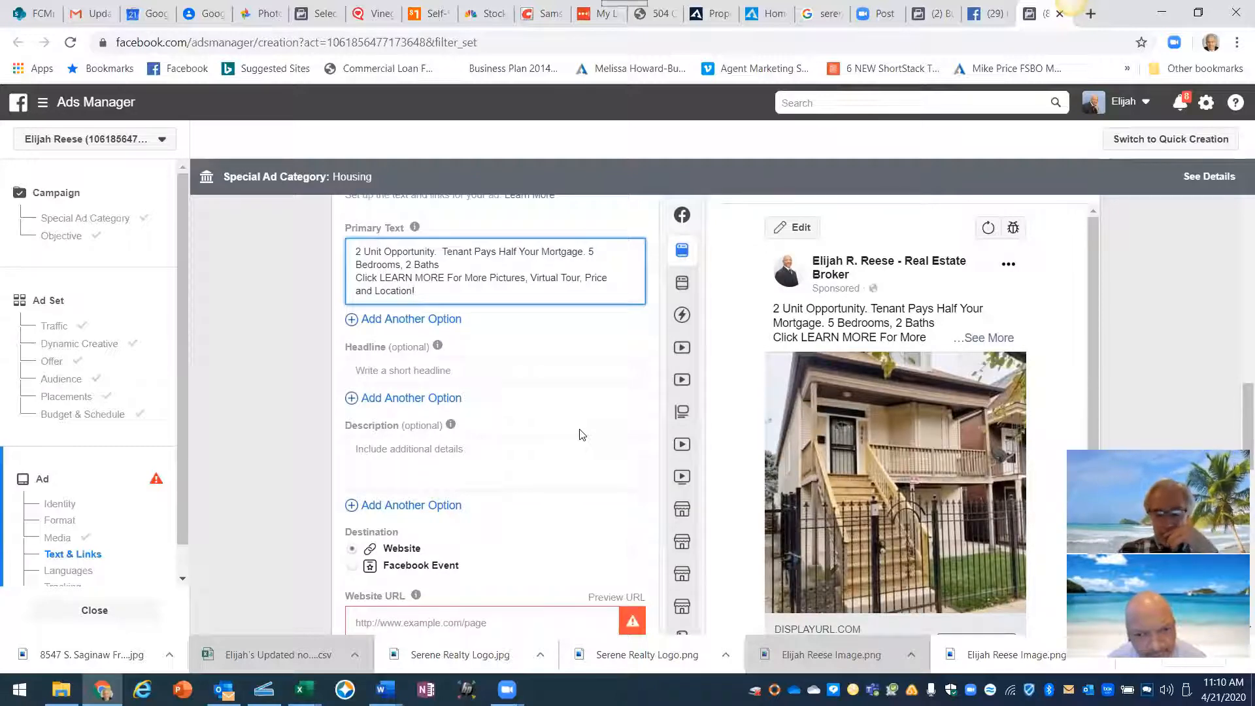
pyautogui.press('Return')
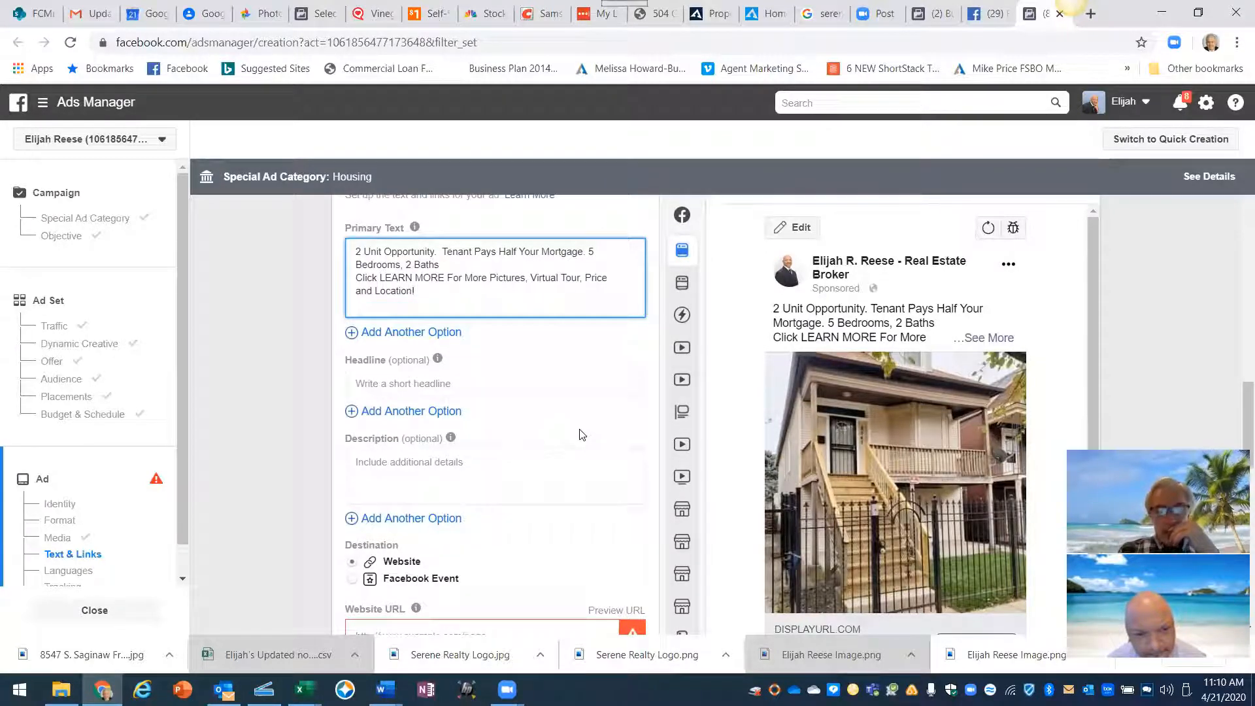
pyautogui.press('Return')
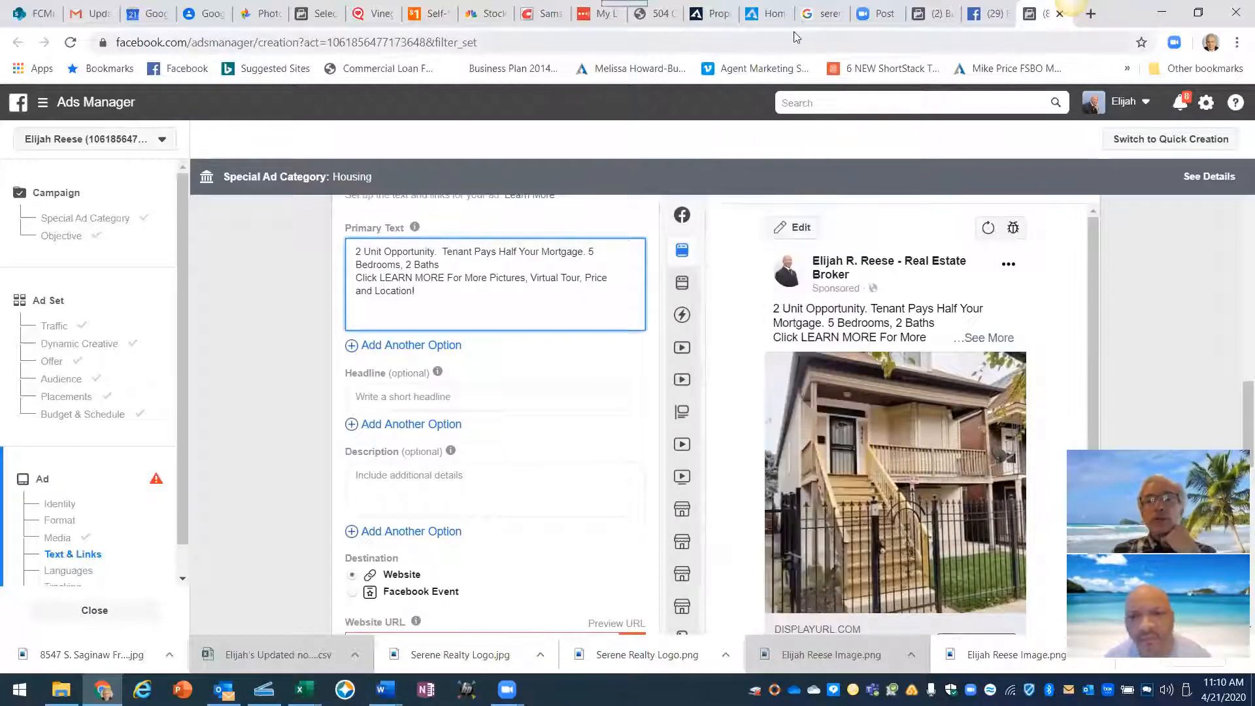
pyautogui.click(773, 13)
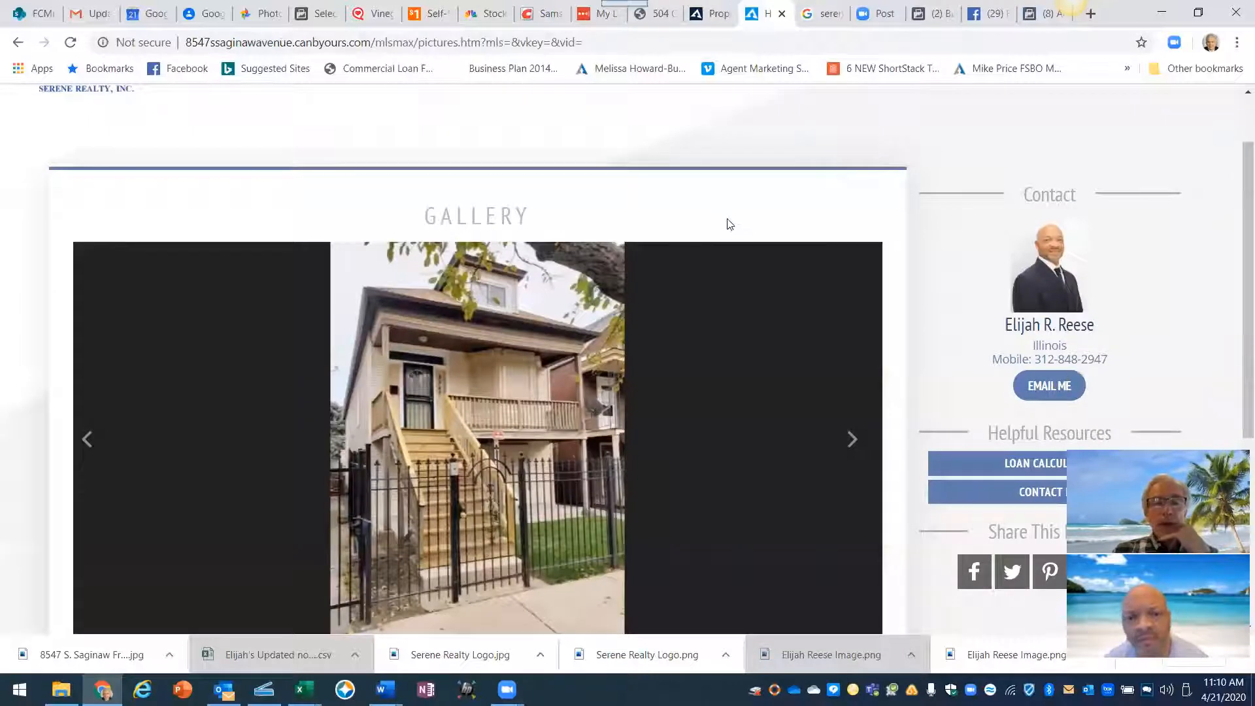
pyautogui.scroll(2, 726, 222)
pyautogui.click(89, 140)
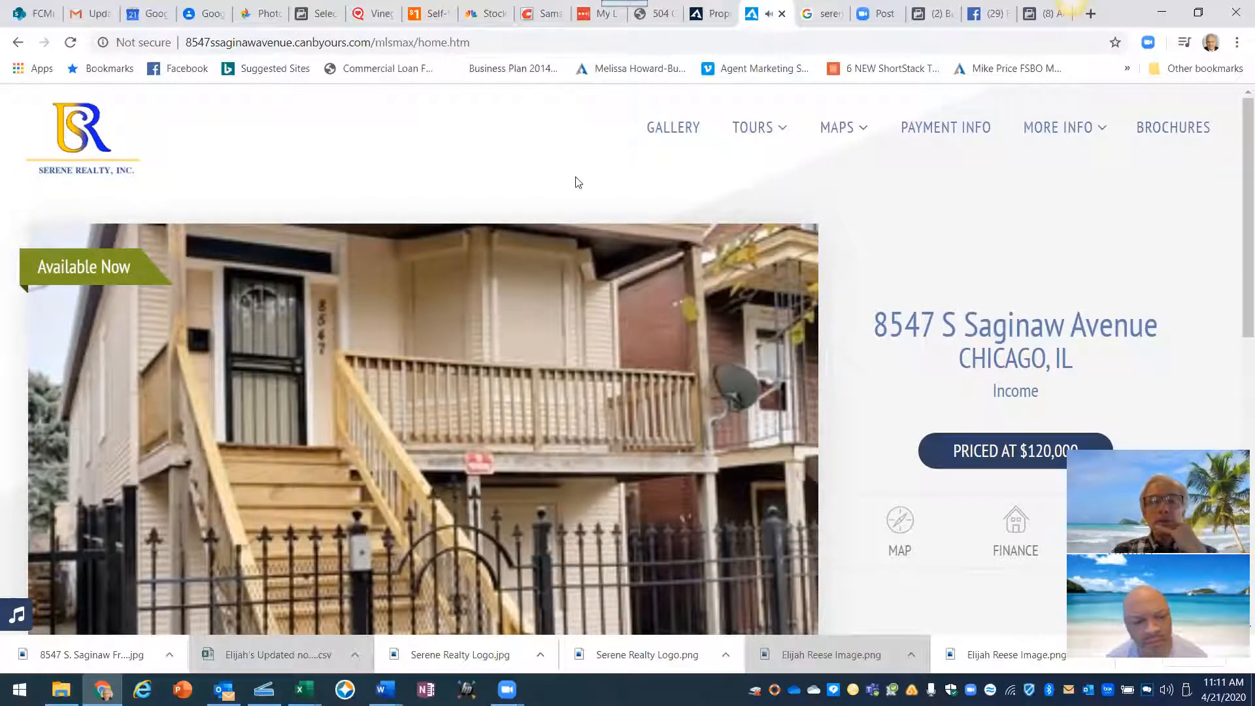
pyautogui.scroll(-3, 363, 193)
pyautogui.scroll(-5, 362, 195)
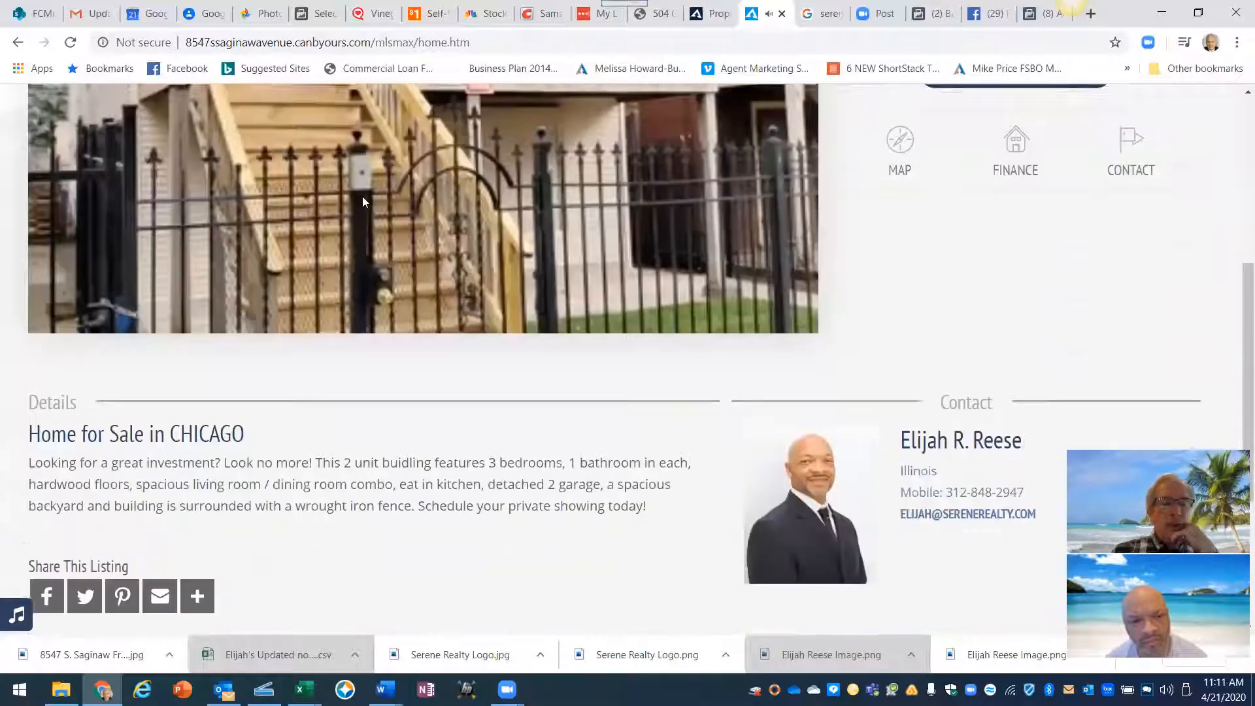
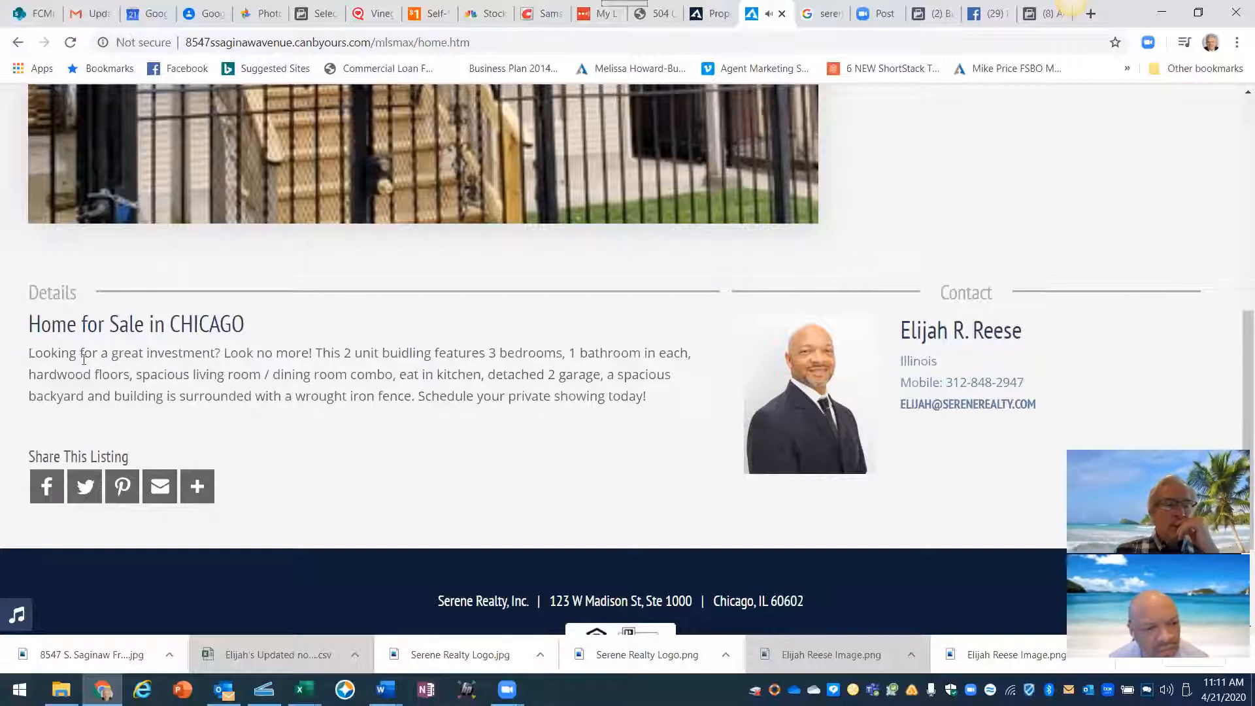
pyautogui.moveTo(28, 353); pyautogui.dragTo(647, 396)
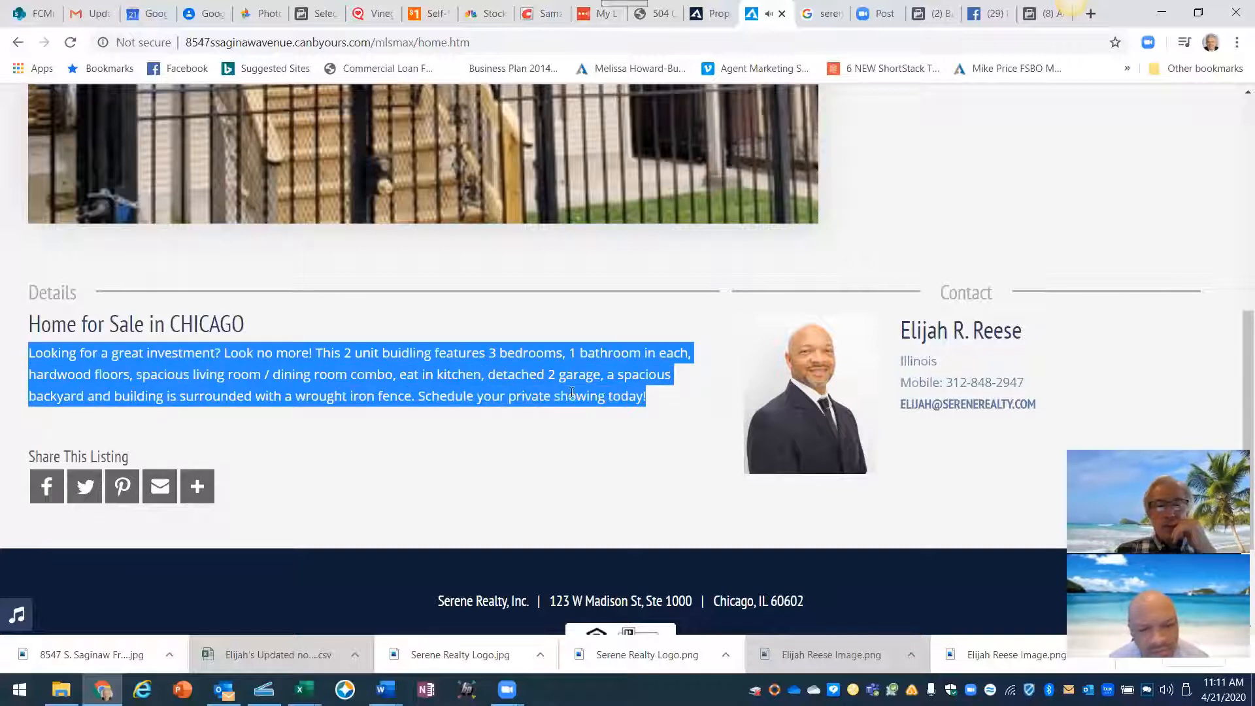
pyautogui.rightClick(525, 386)
pyautogui.click(594, 395)
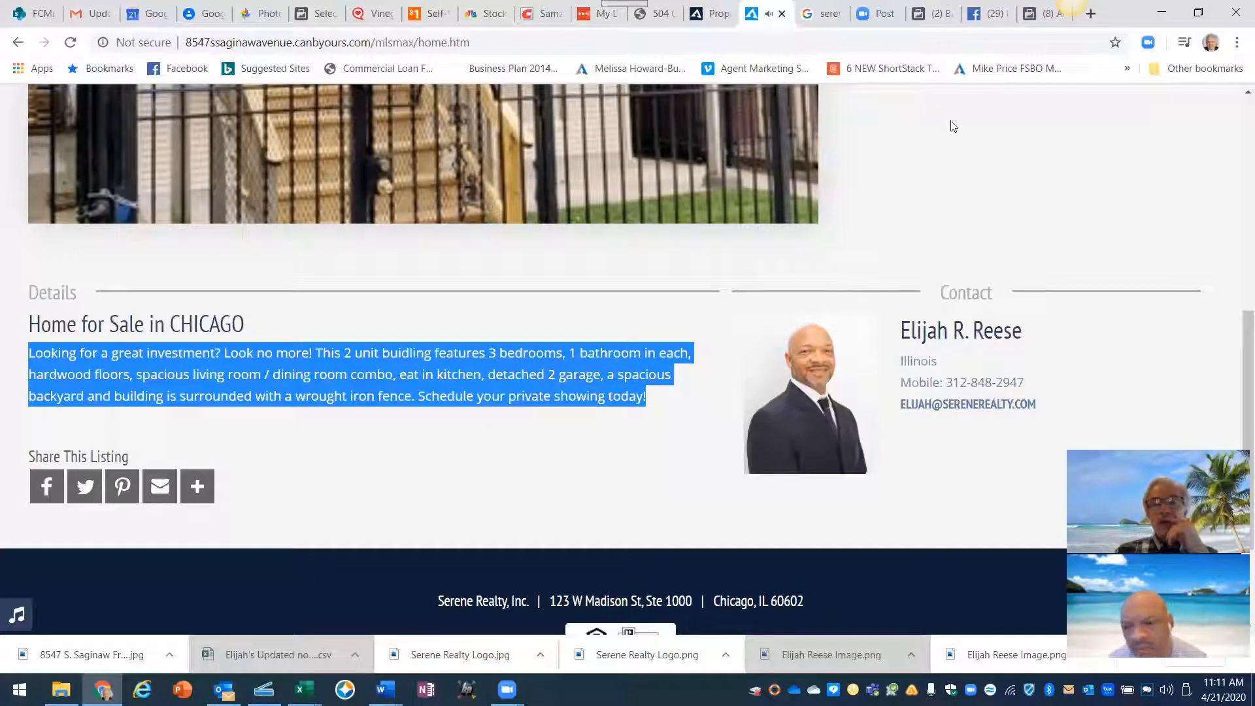
pyautogui.click(1036, 23)
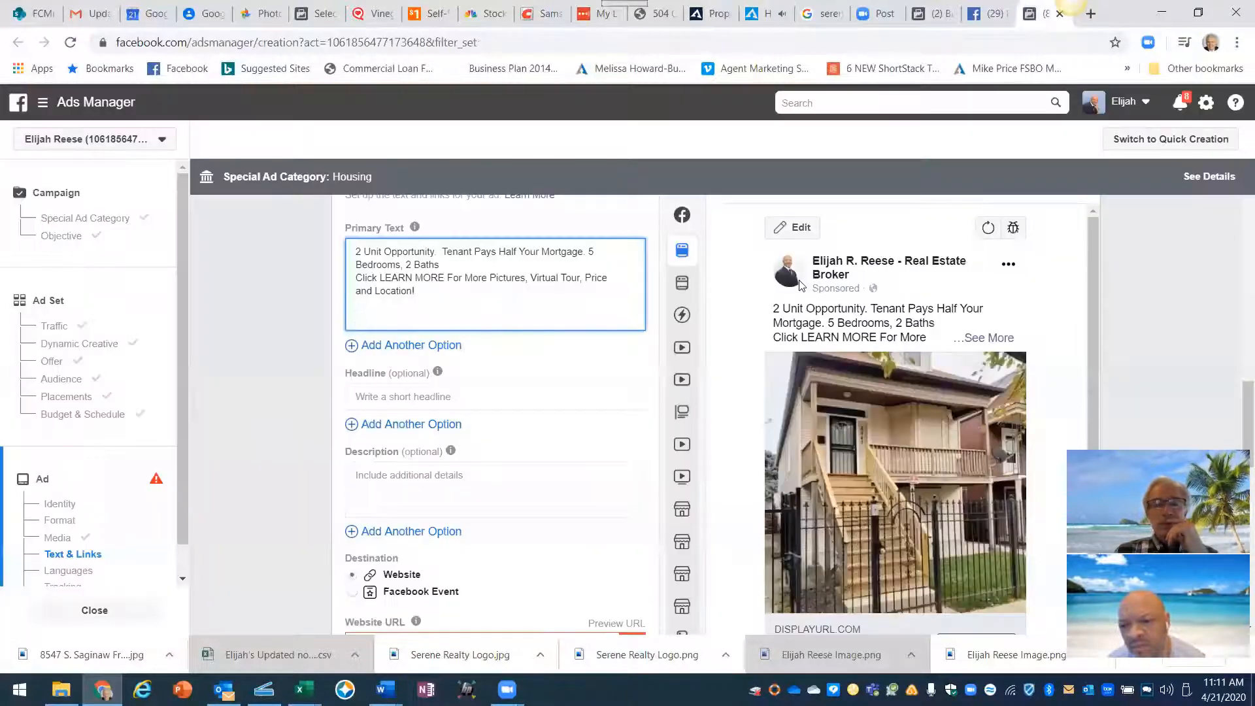
# - Paste the listing description below the existing primary text
pyautogui.click(360, 316)
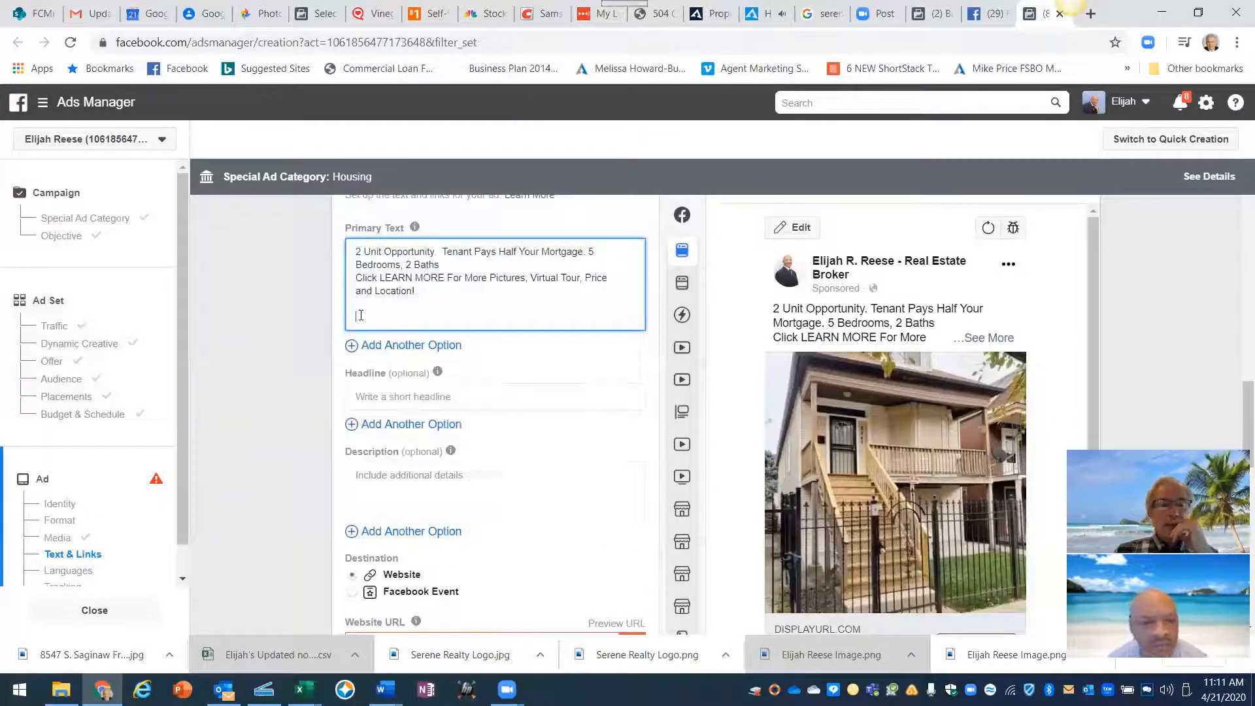
pyautogui.rightClick(360, 317)
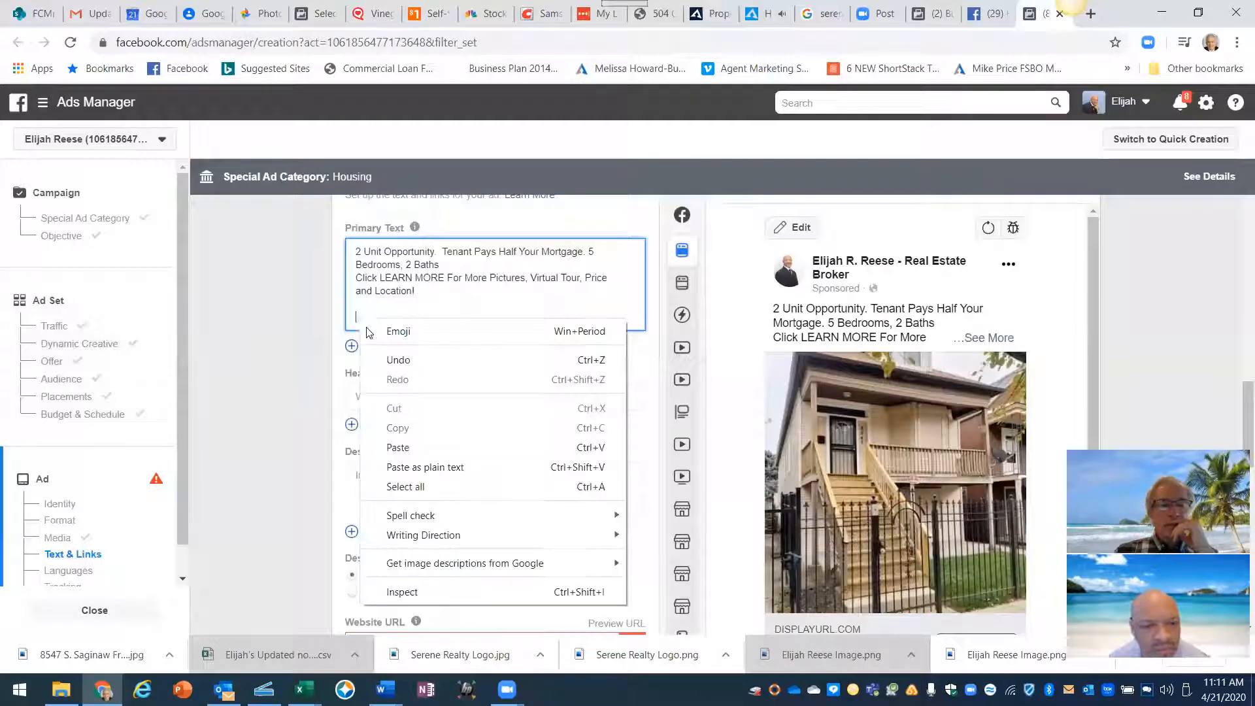
pyautogui.click(400, 448)
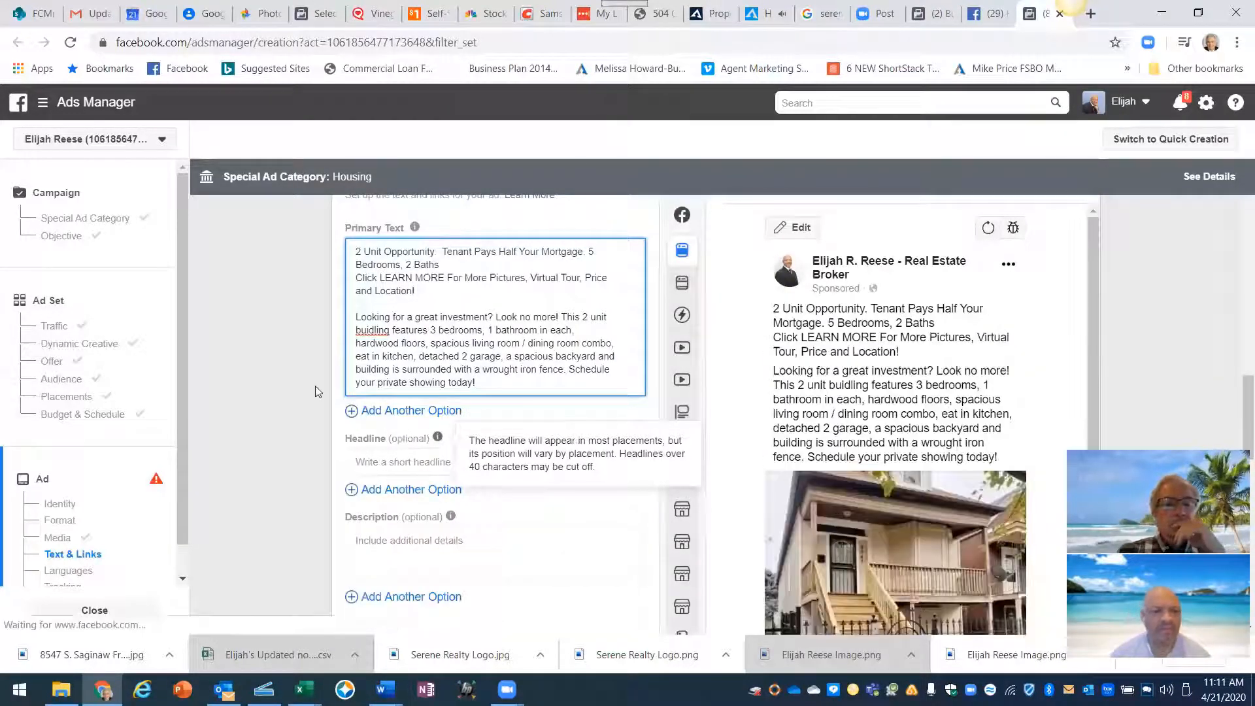
# - Fix 'buidling' to 'building' and move to the bedroom count in the first line
pyautogui.click(378, 330)
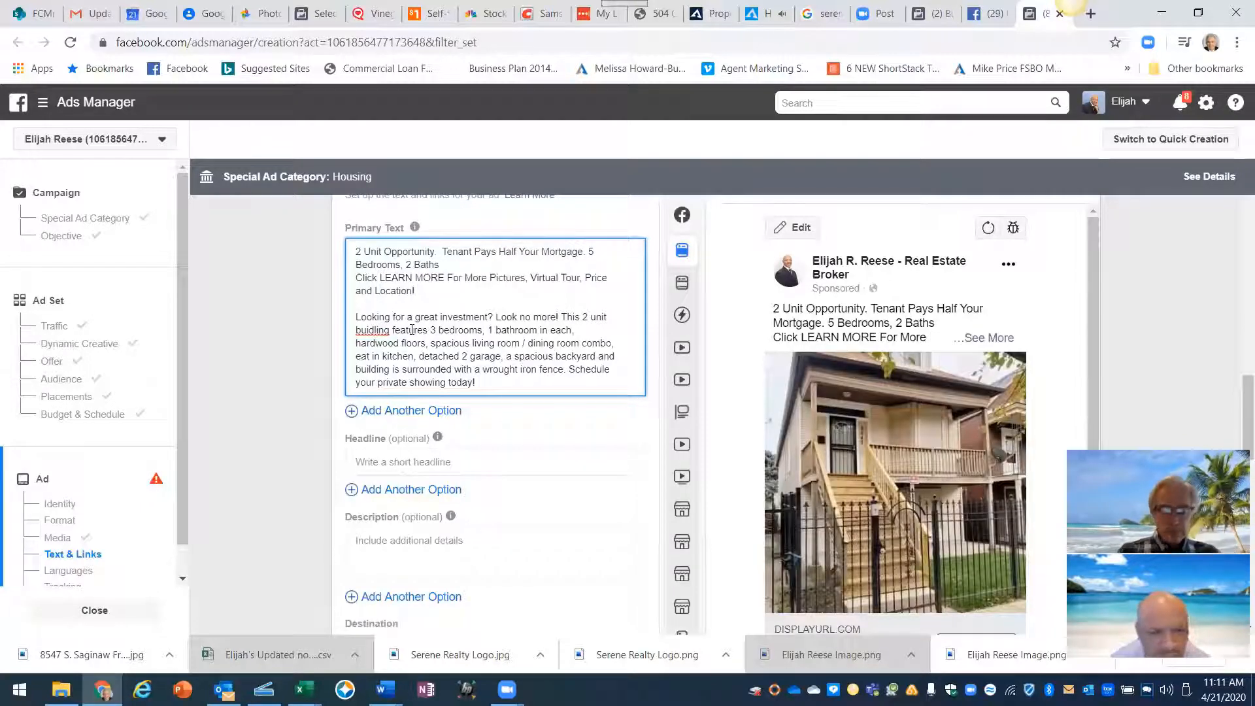
pyautogui.press('BackSpace')
pyautogui.press('BackSpace')
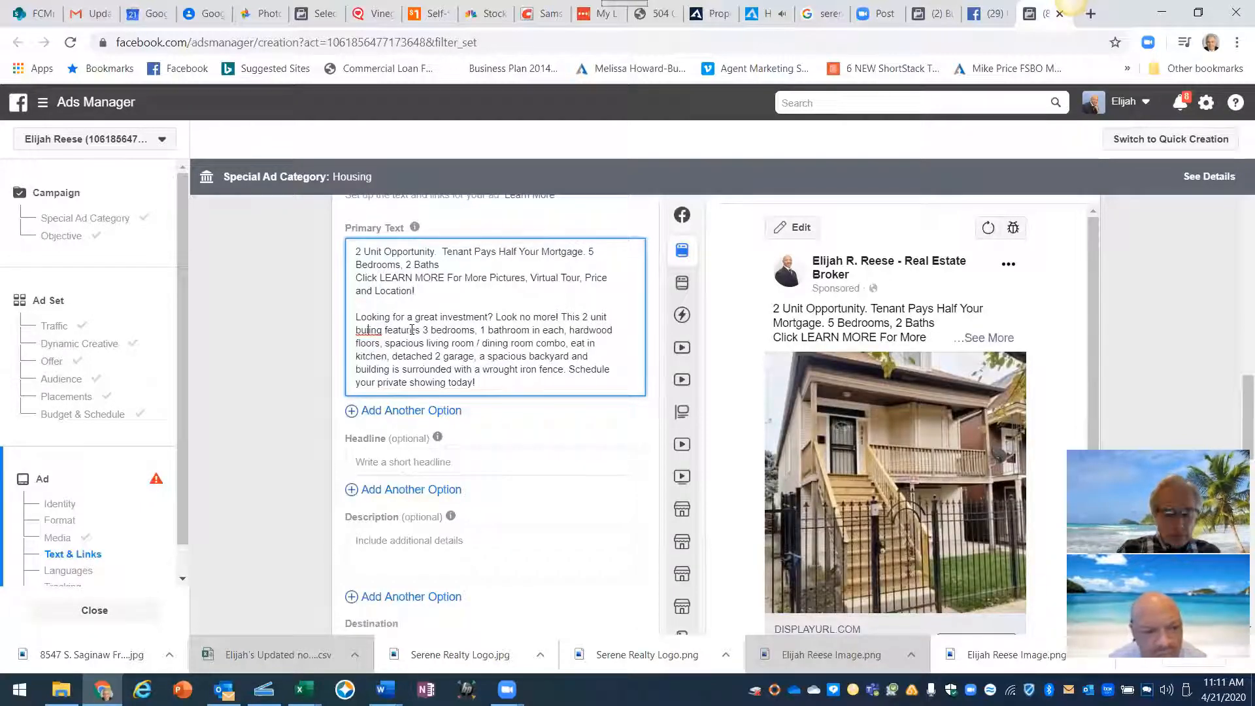
pyautogui.write('ld')
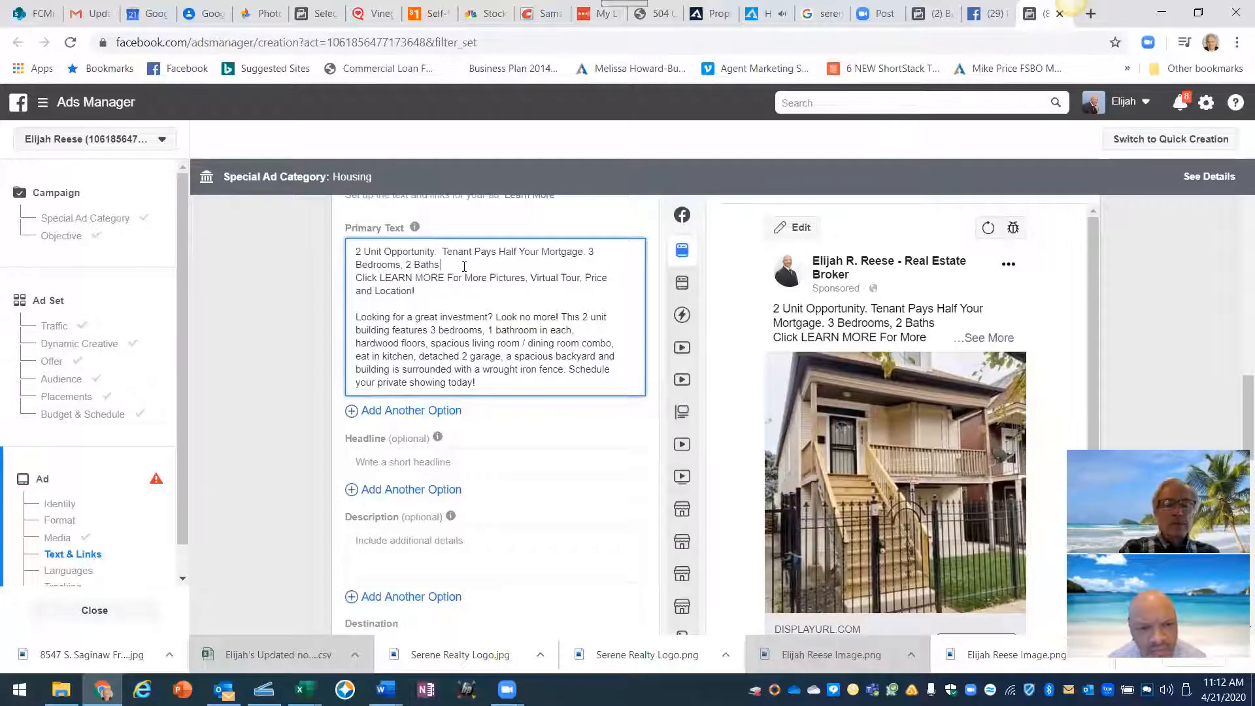
pyautogui.write('total.')
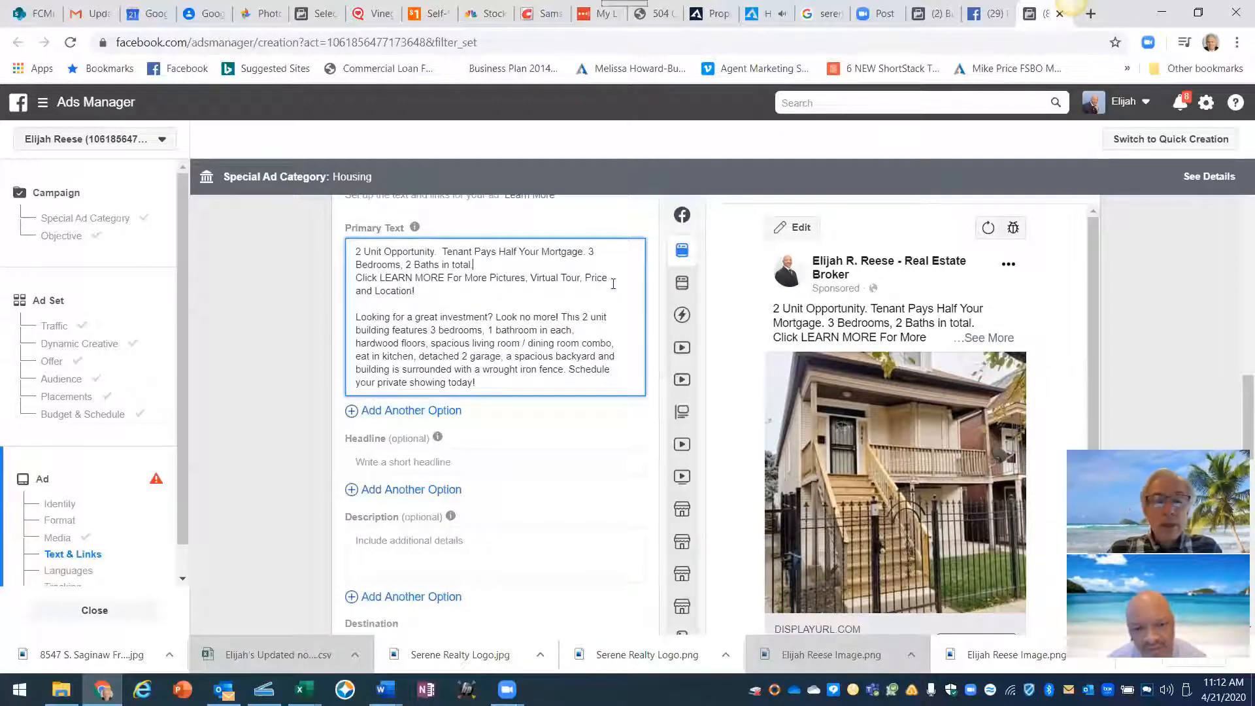
pyautogui.click(593, 249)
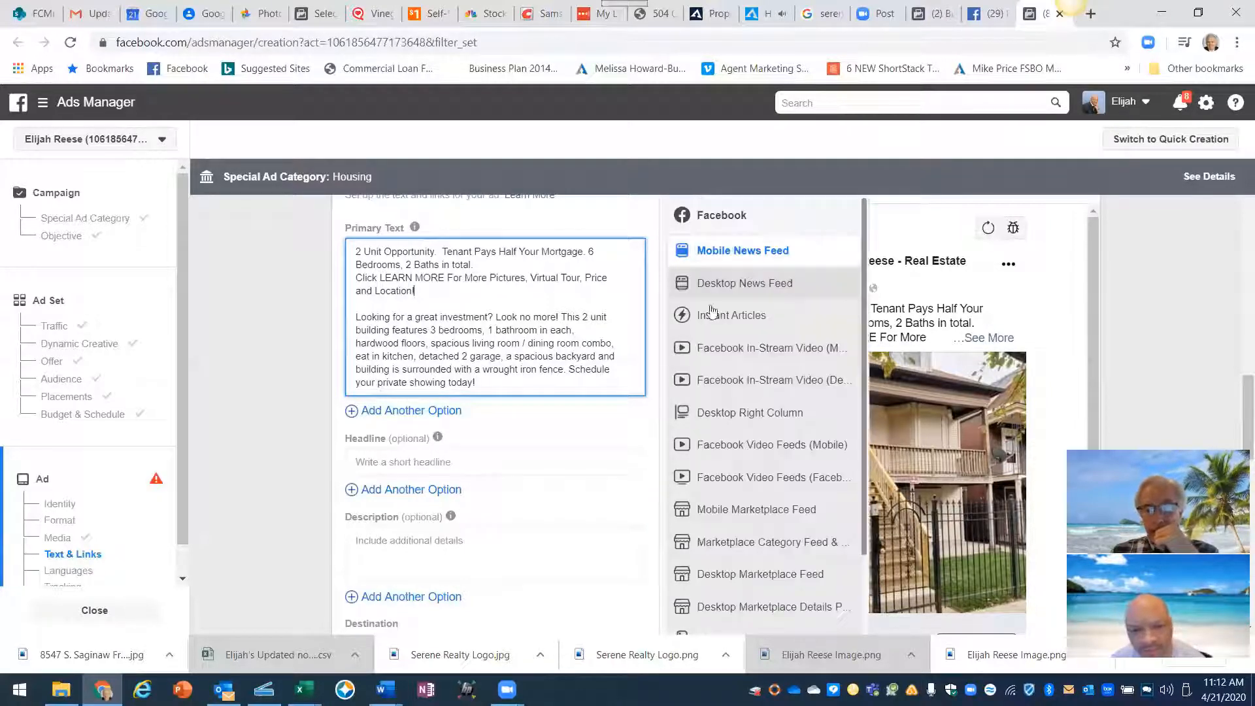
# - Preview the Desktop News Feed and put 'Look no more!' on its own line after a blank line
pyautogui.click(726, 283)
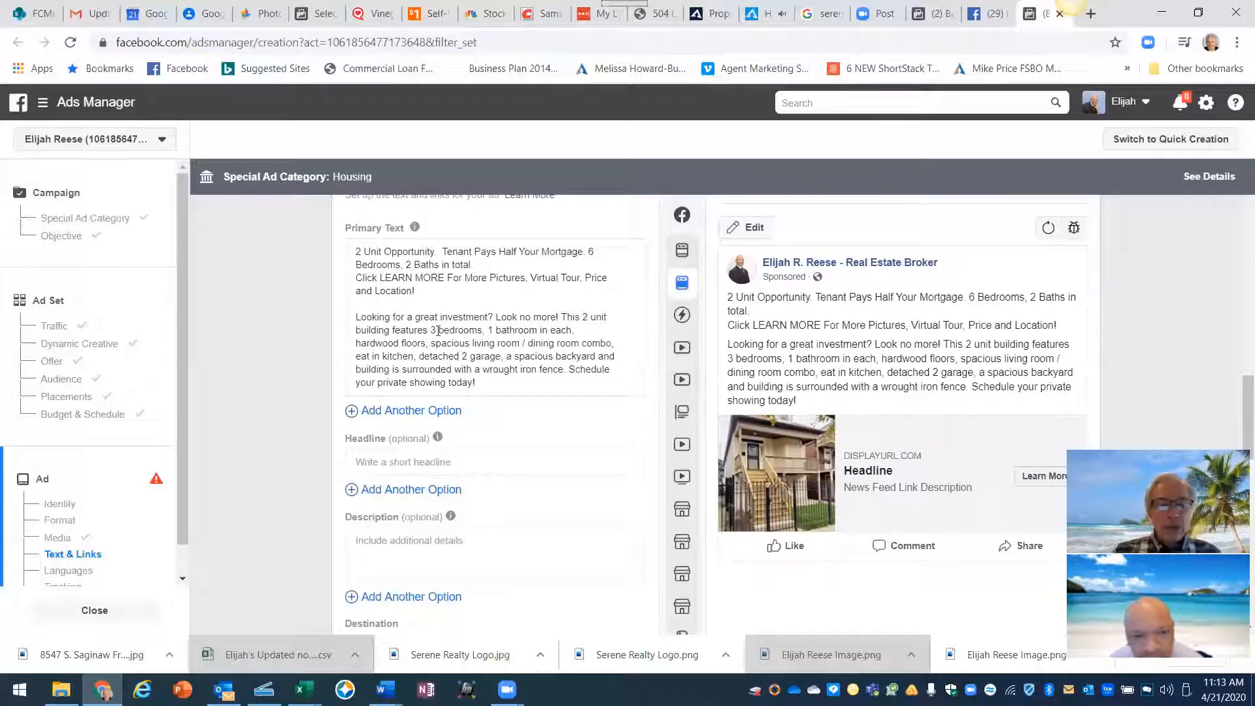
pyautogui.click(494, 318)
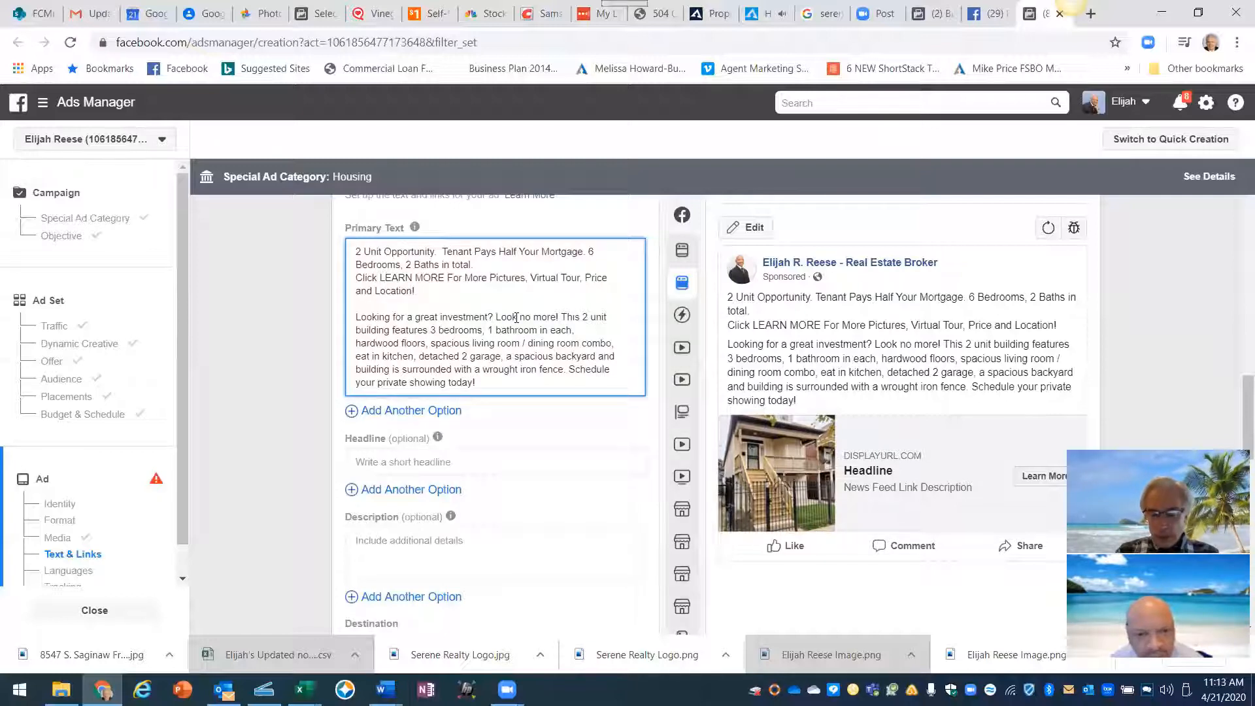
pyautogui.press('Return')
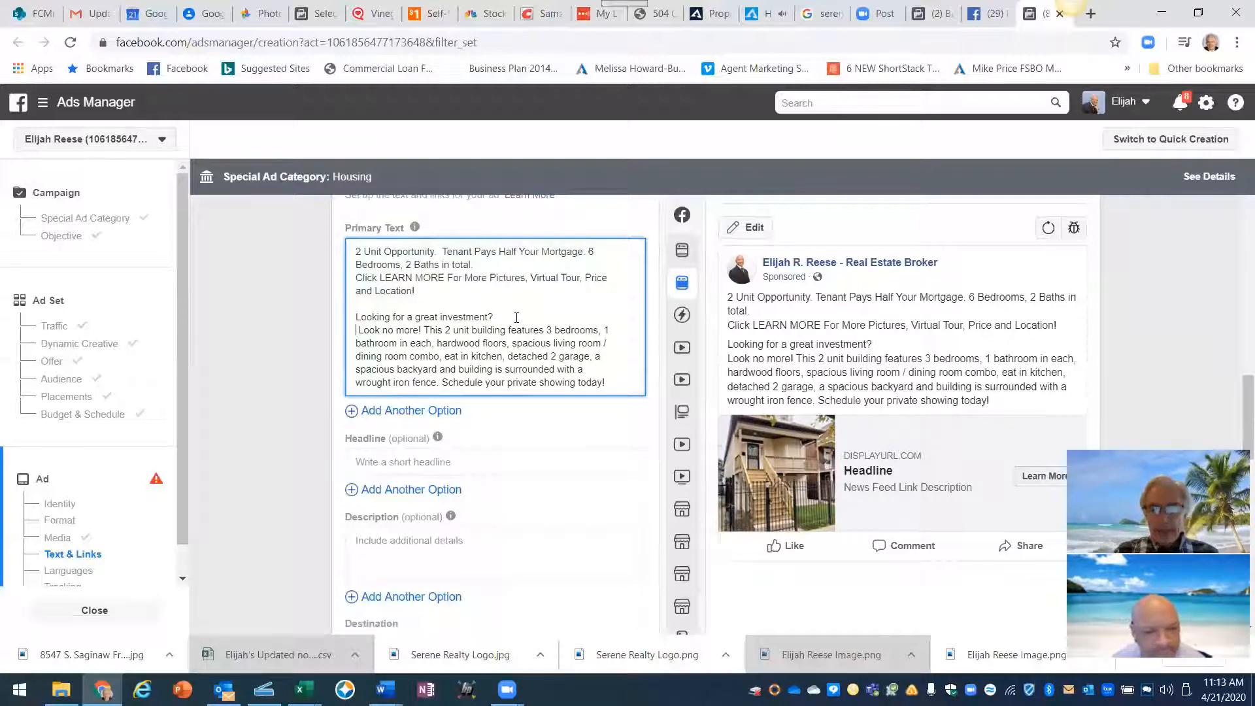
pyautogui.press('Return')
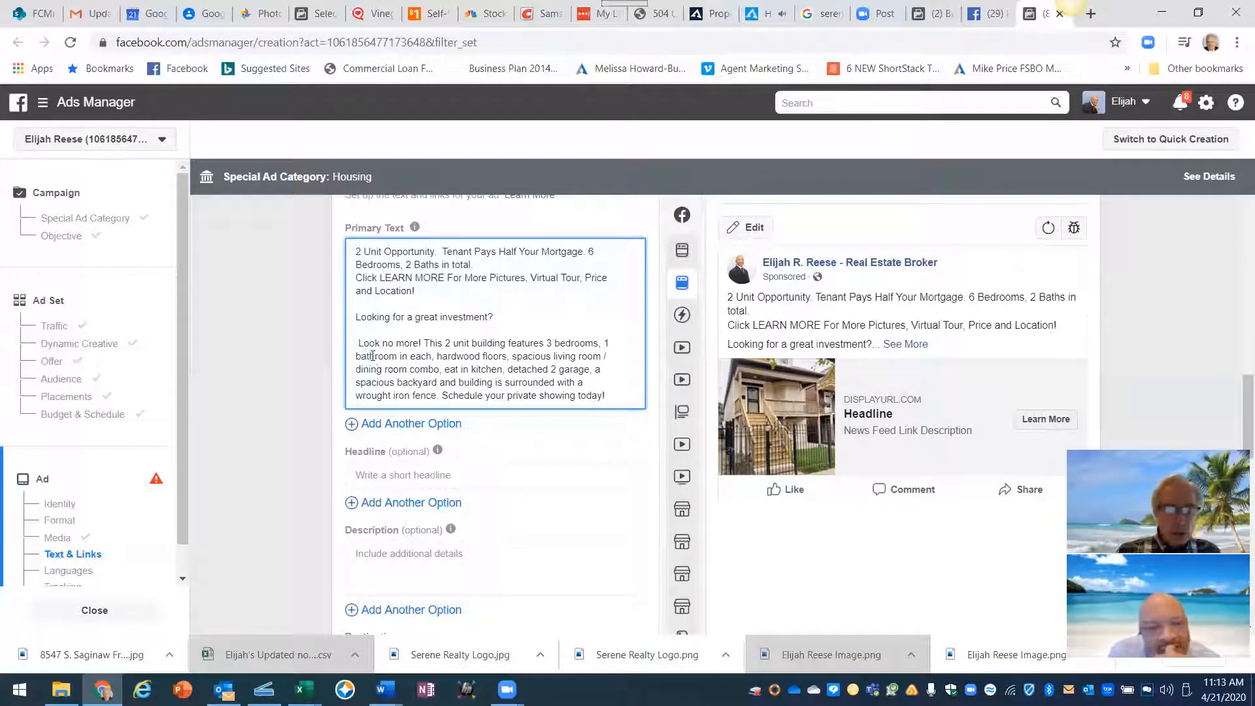
pyautogui.press('Delete')
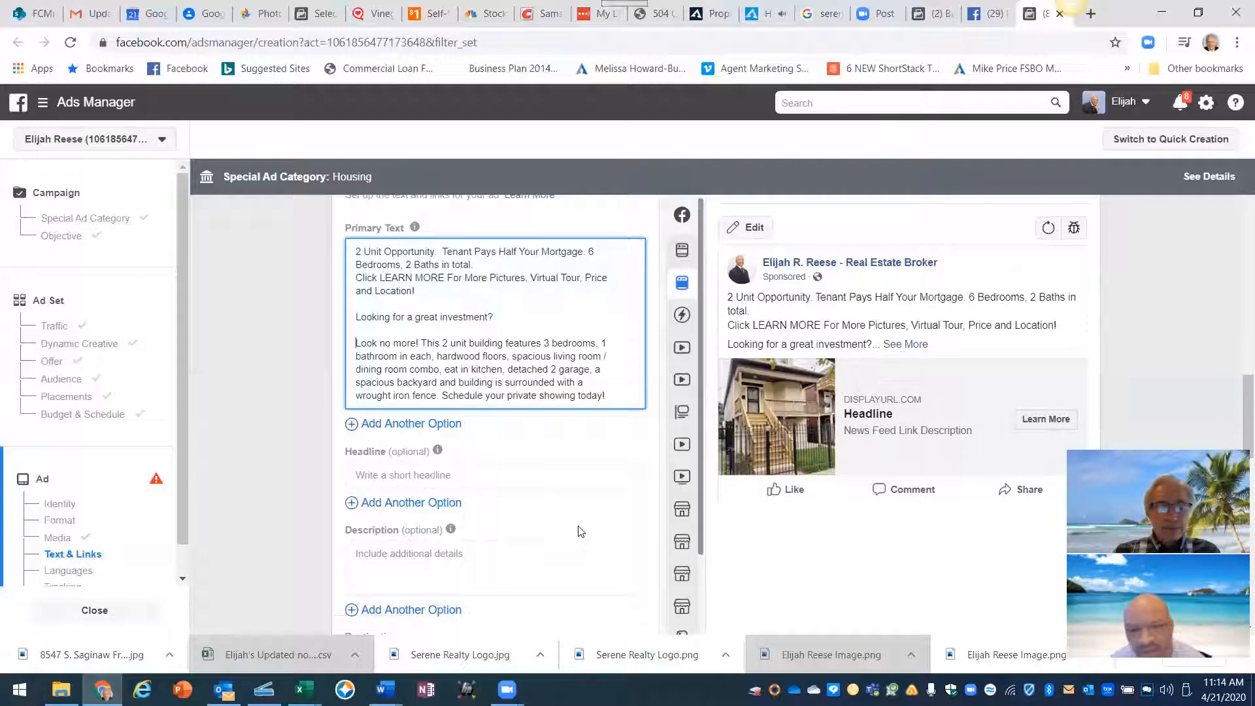
pyautogui.scroll(-2, 578, 527)
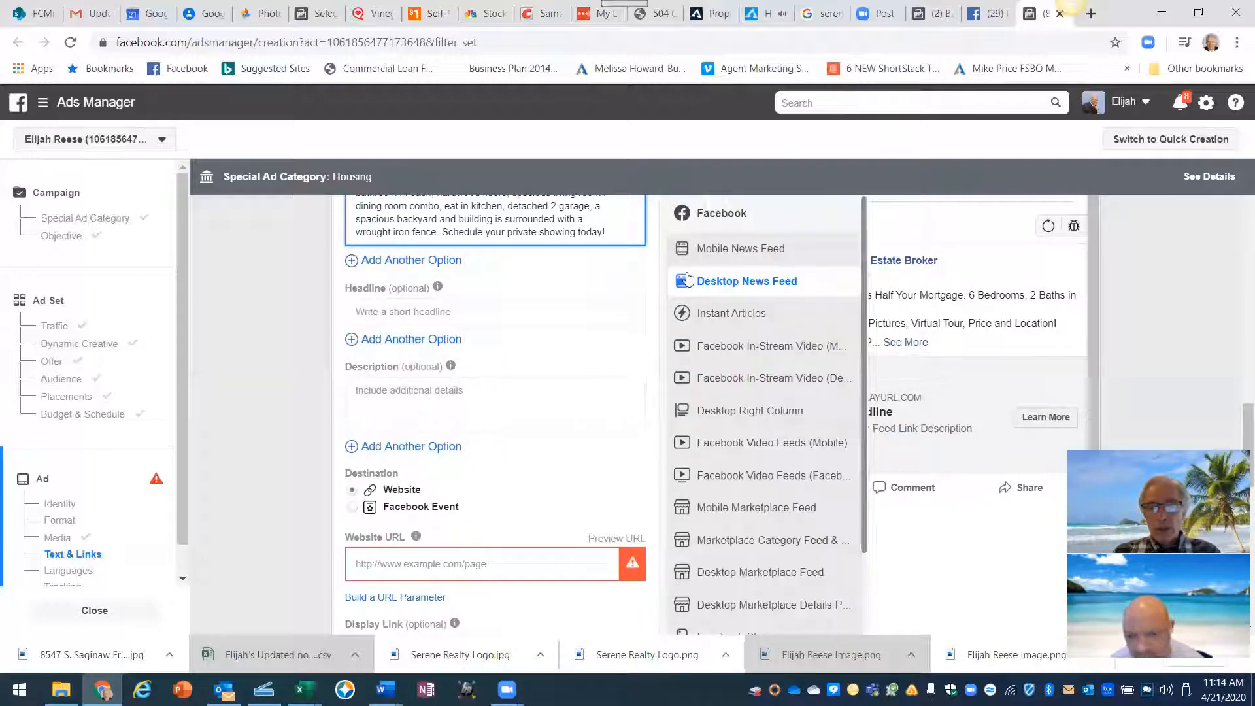
pyautogui.click(682, 248)
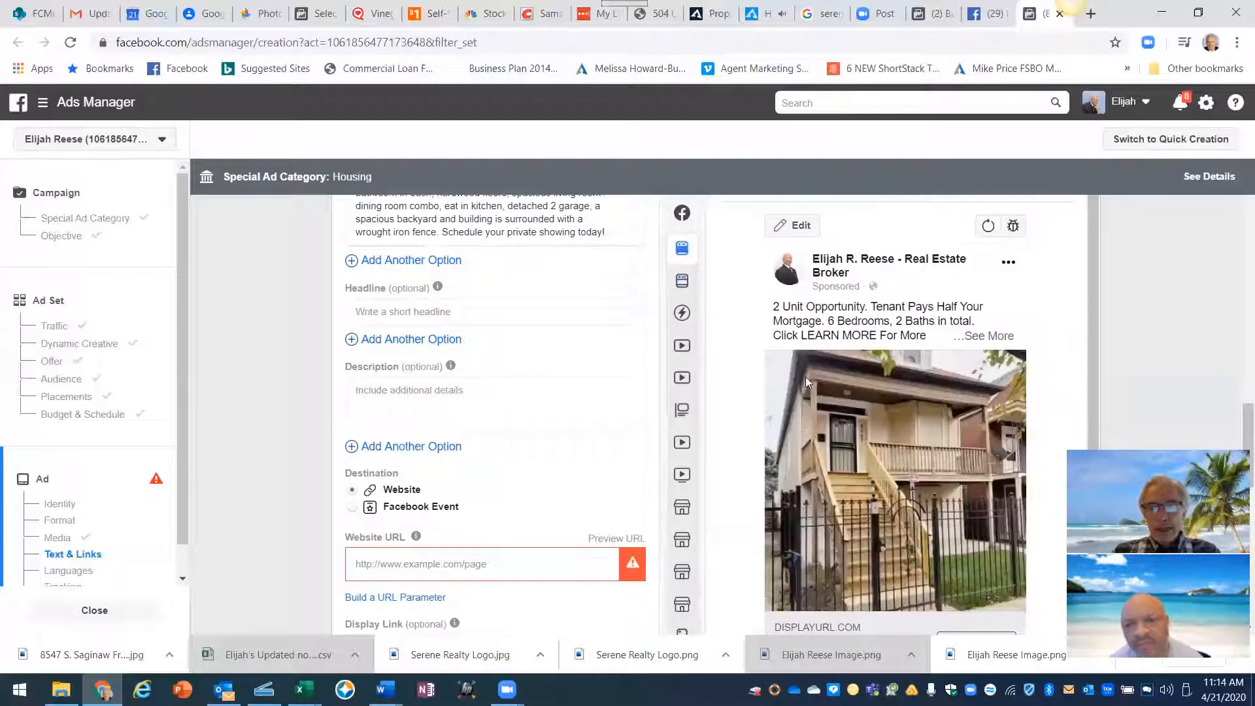
pyautogui.scroll(-1, 810, 378)
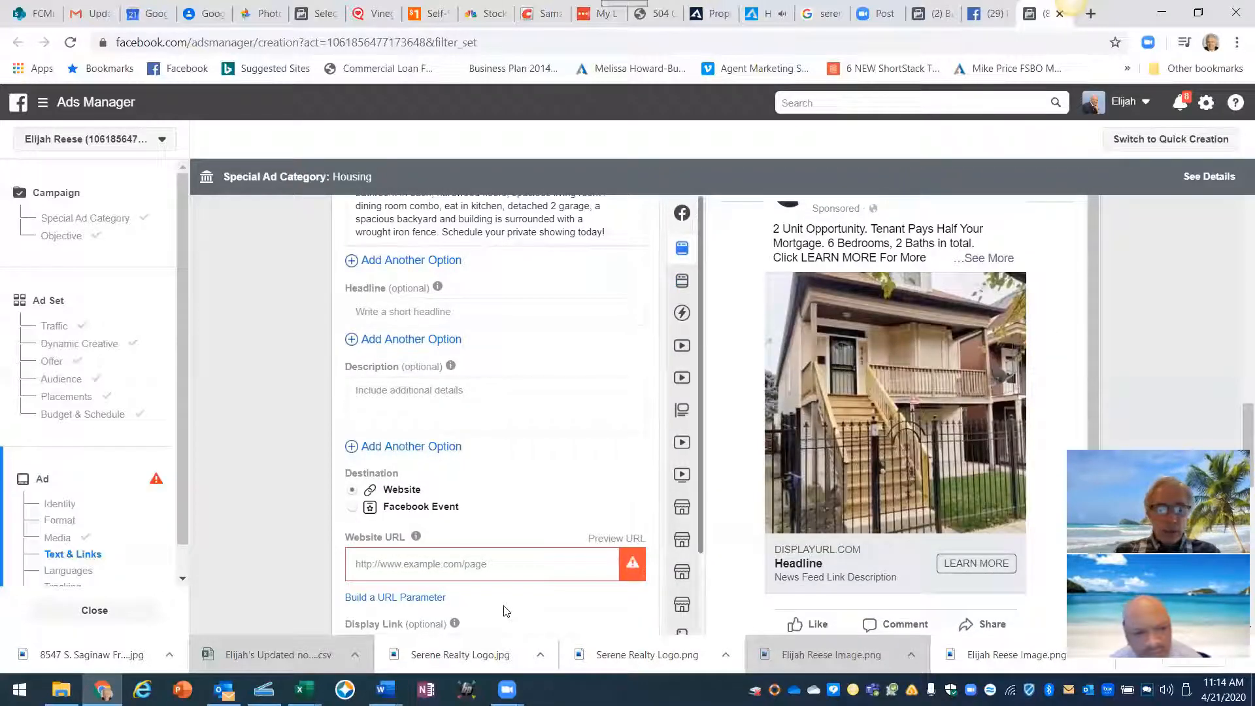
pyautogui.moveTo(385, 689)
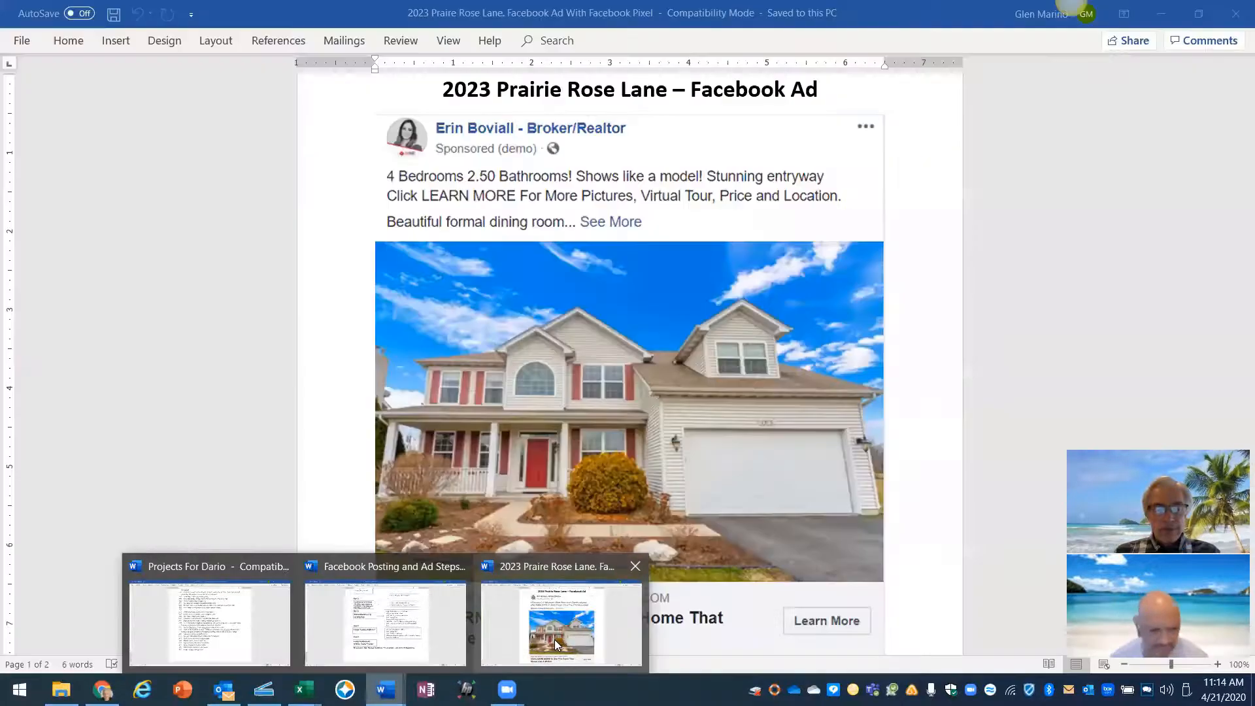
pyautogui.click(557, 644)
# - Scroll through the Word sample ad's headline and engagement bar, then return to Ads Manager
pyautogui.scroll(-1, 535, 393)
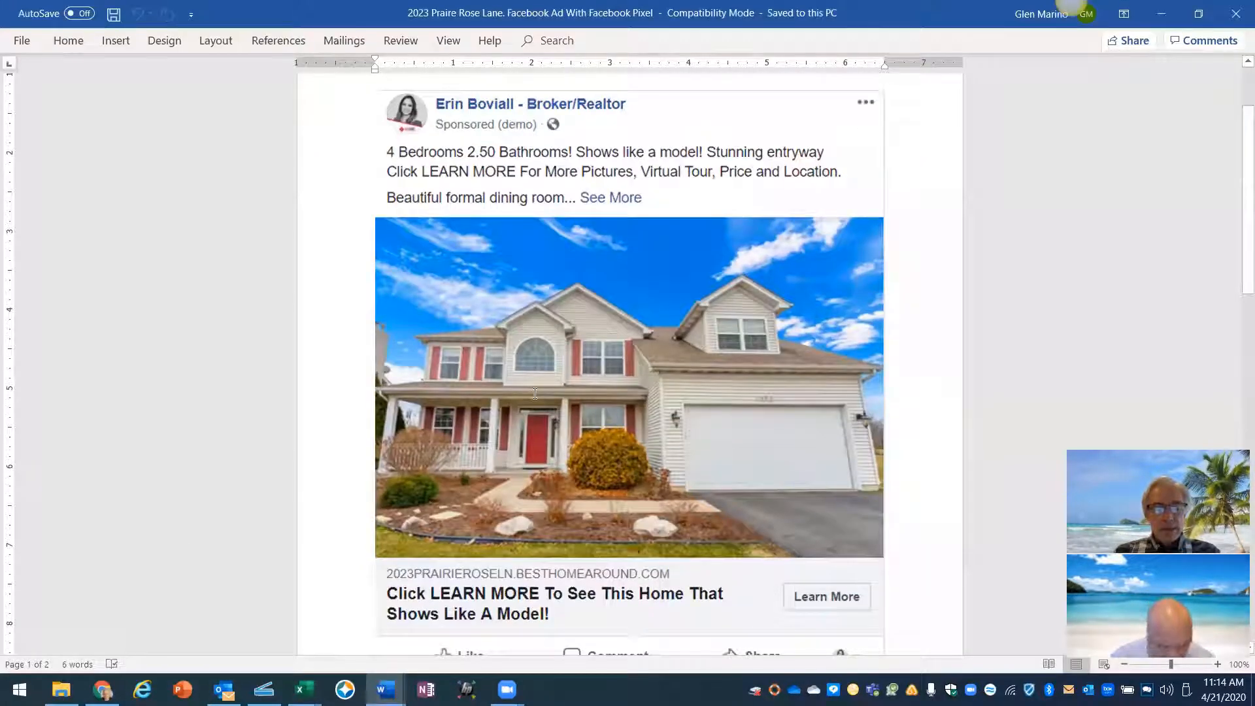
pyautogui.scroll(-2, 535, 393)
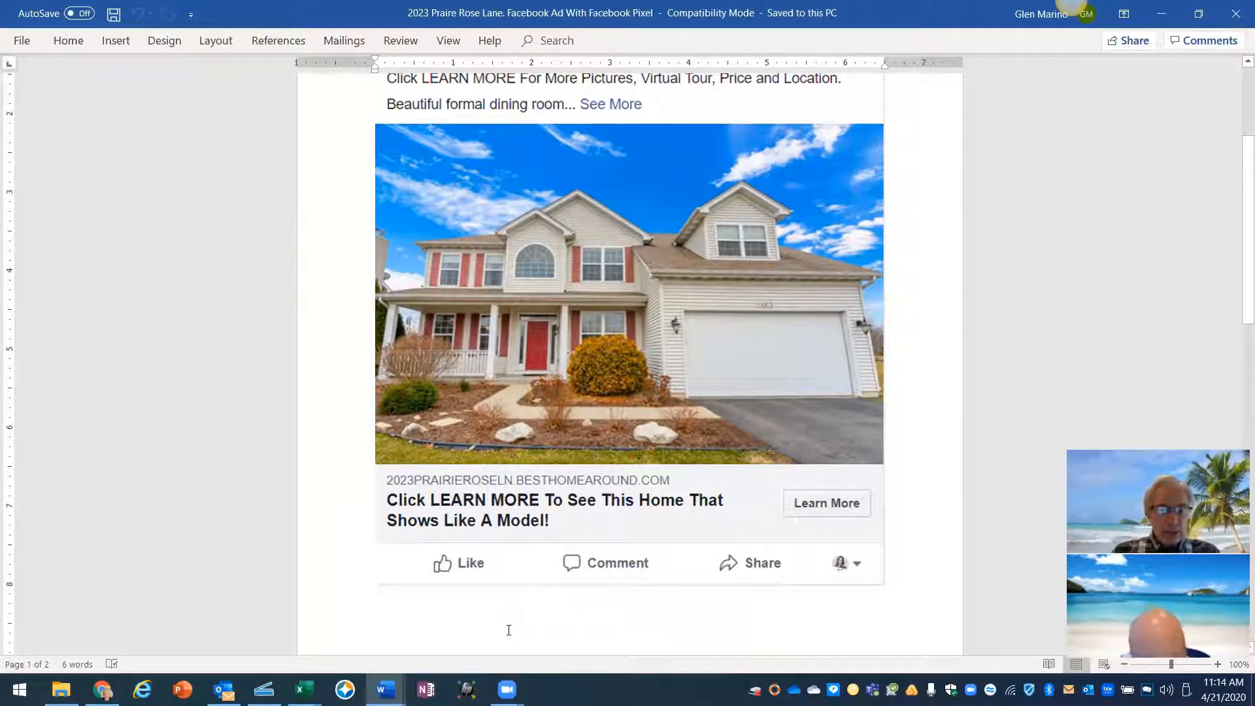
pyautogui.click(103, 690)
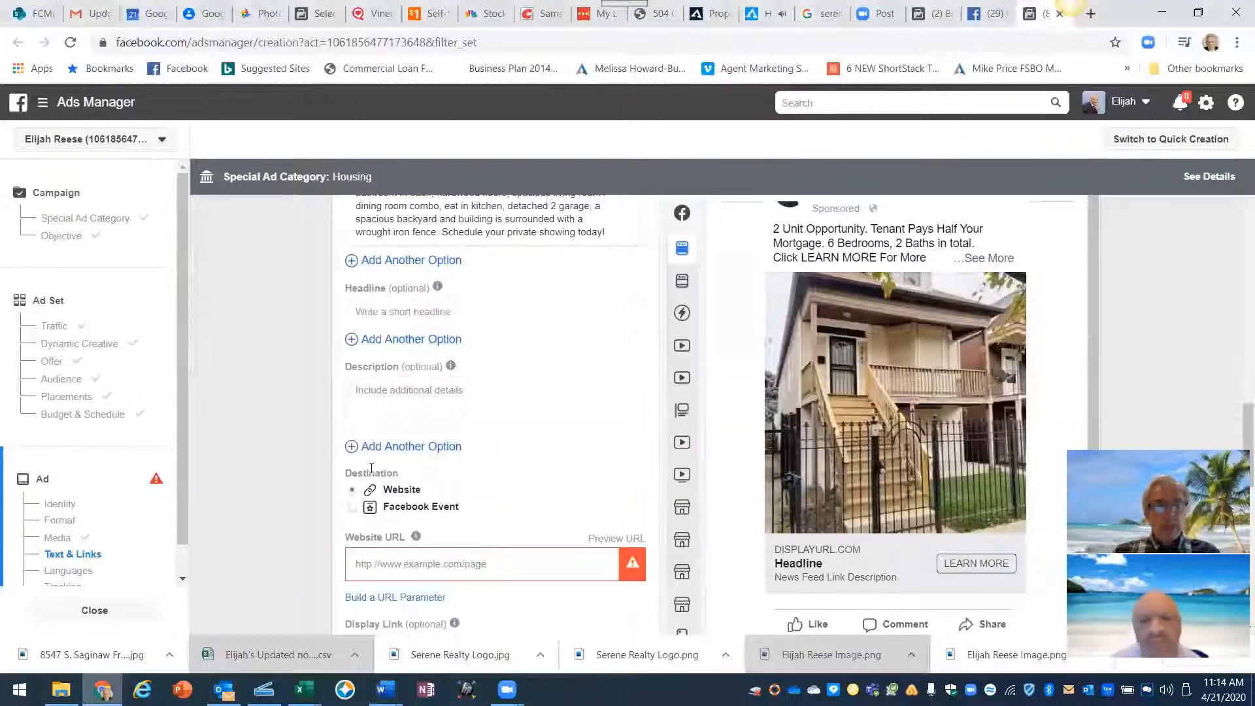
# - Enter the headline 'Click LEARN MORE And Find Out How To Buy This Home For 1%…Down Payment Assistance'
pyautogui.click(368, 307)
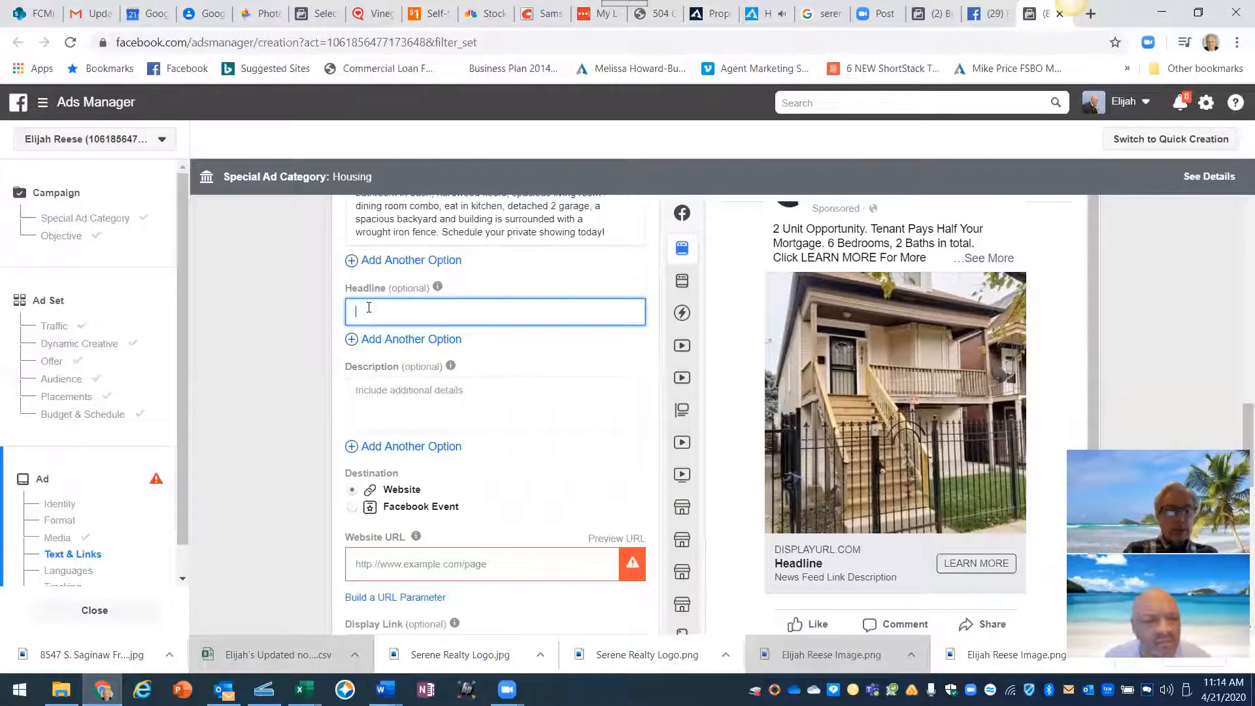
pyautogui.write('Click LEARN MORE')
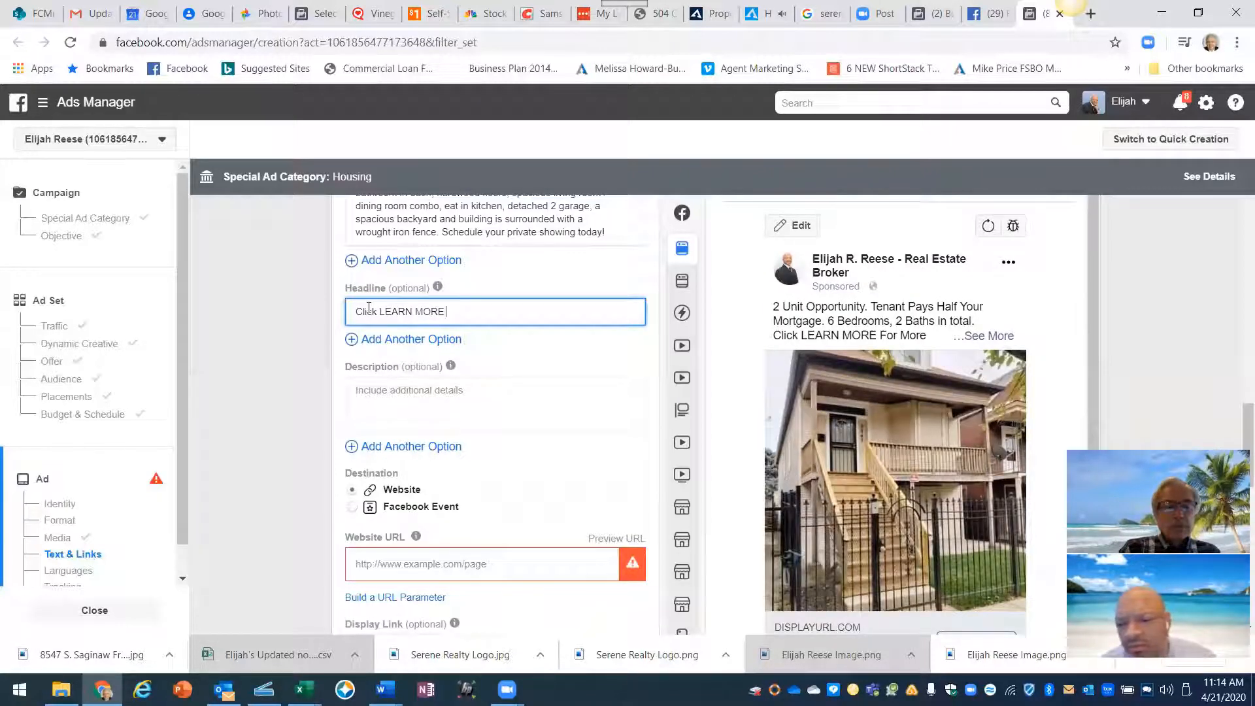
pyautogui.write('nd Find Our')
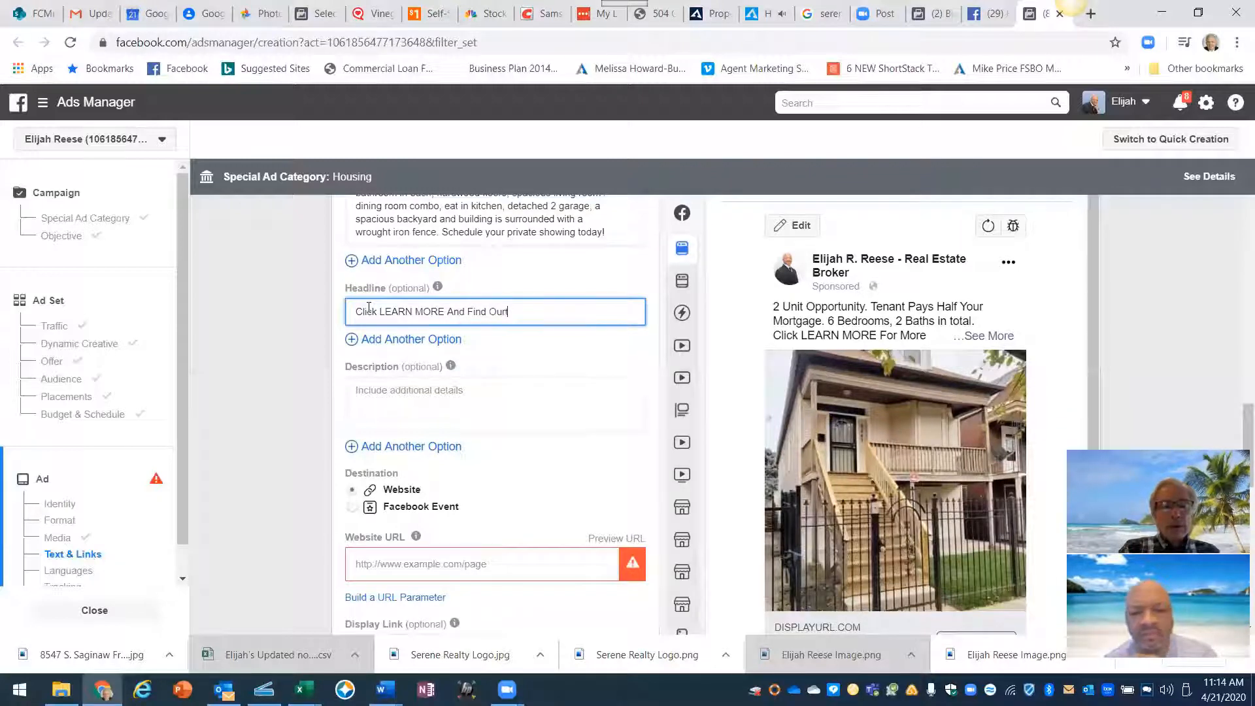
pyautogui.press('BackSpace')
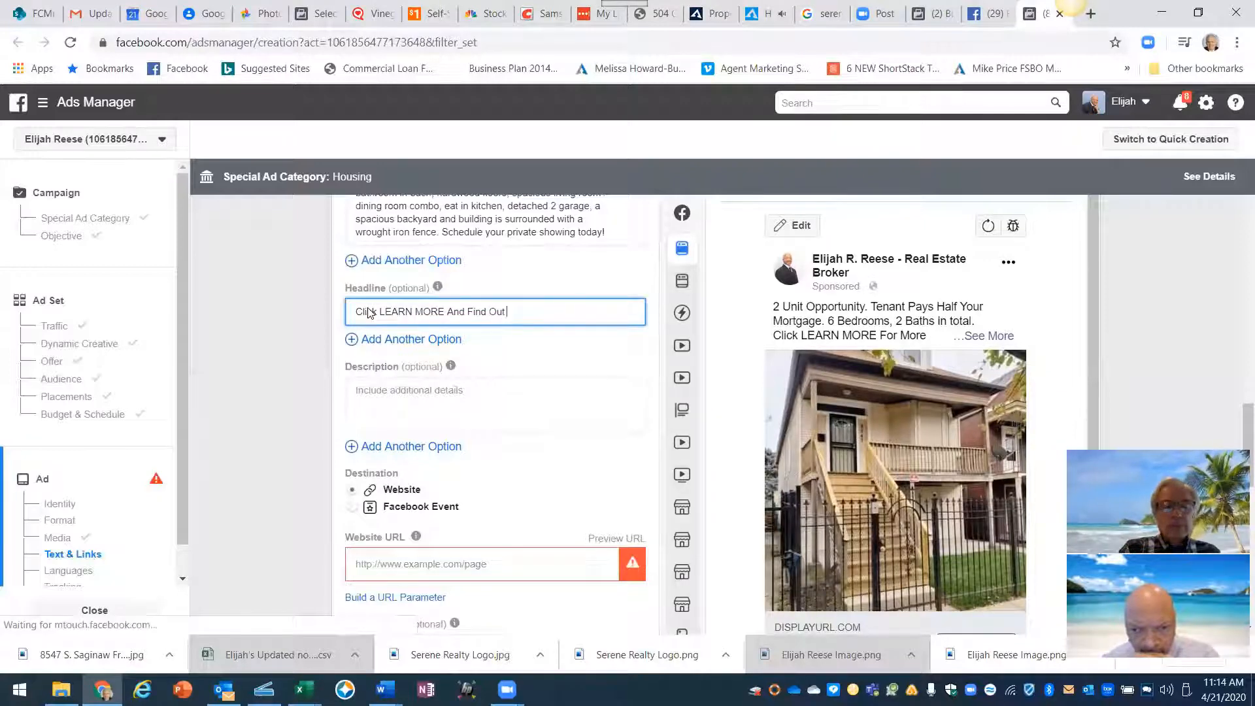
pyautogui.write('How To')
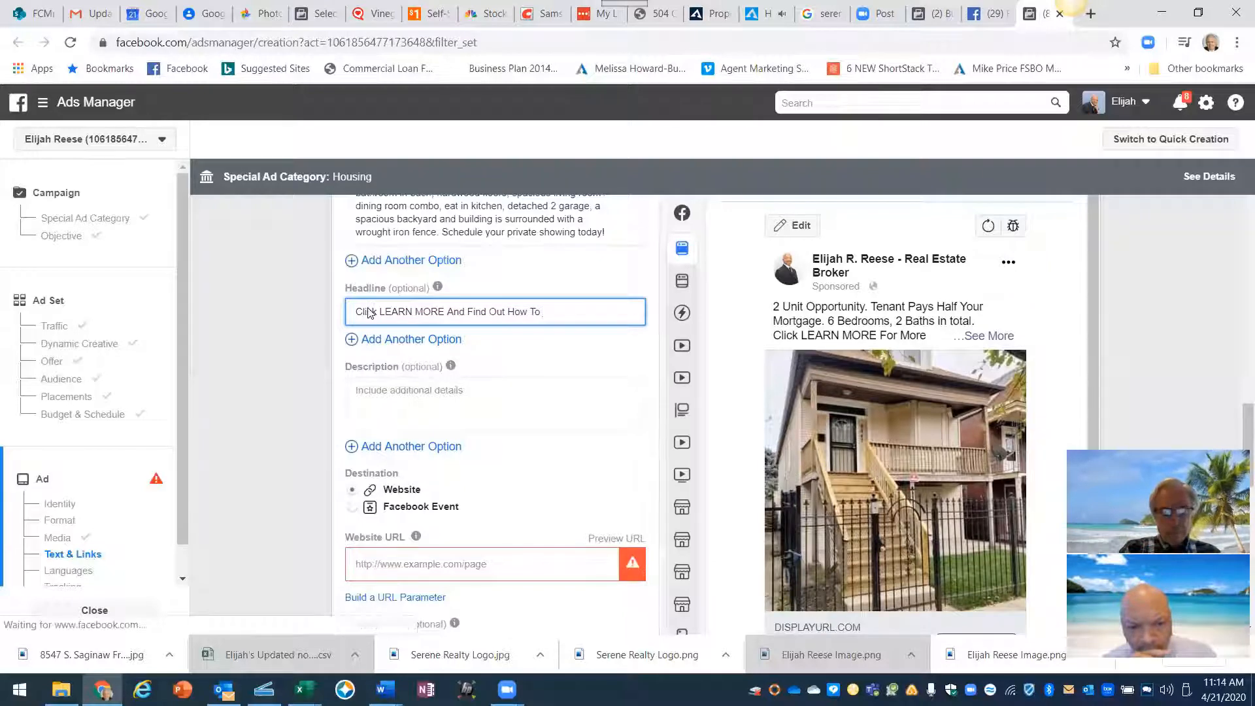
pyautogui.write(' Bu')
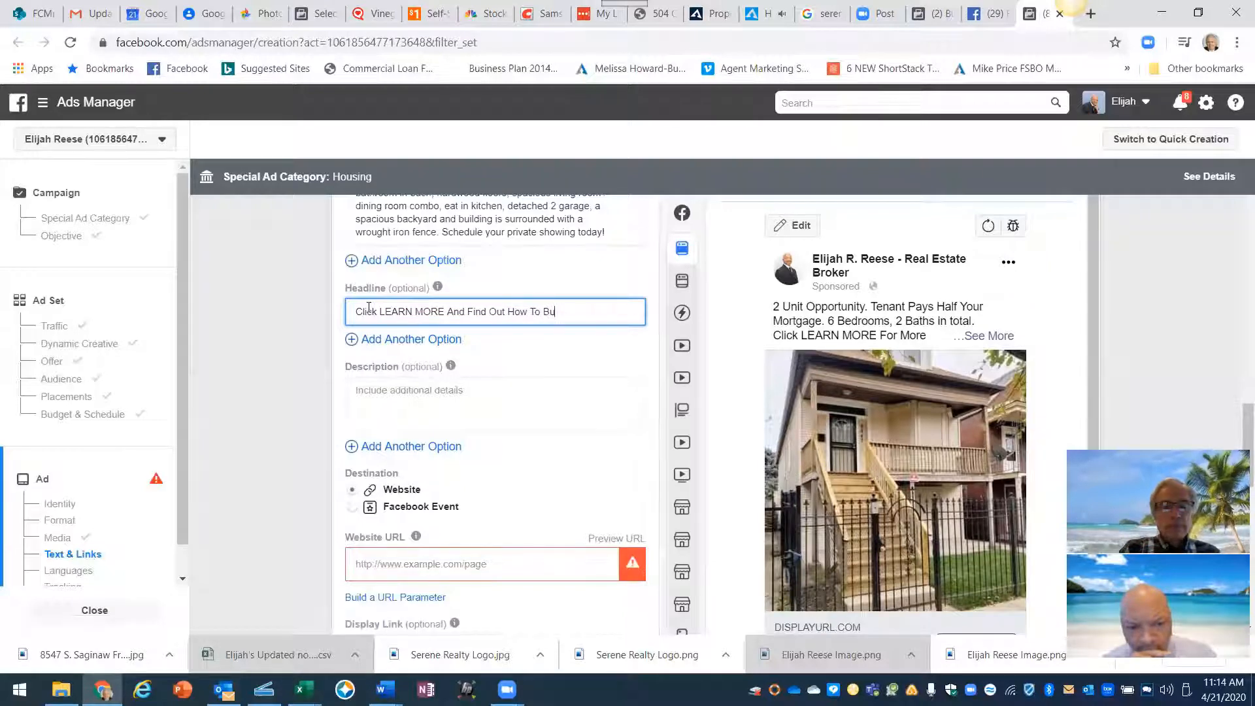
pyautogui.write('y This ')
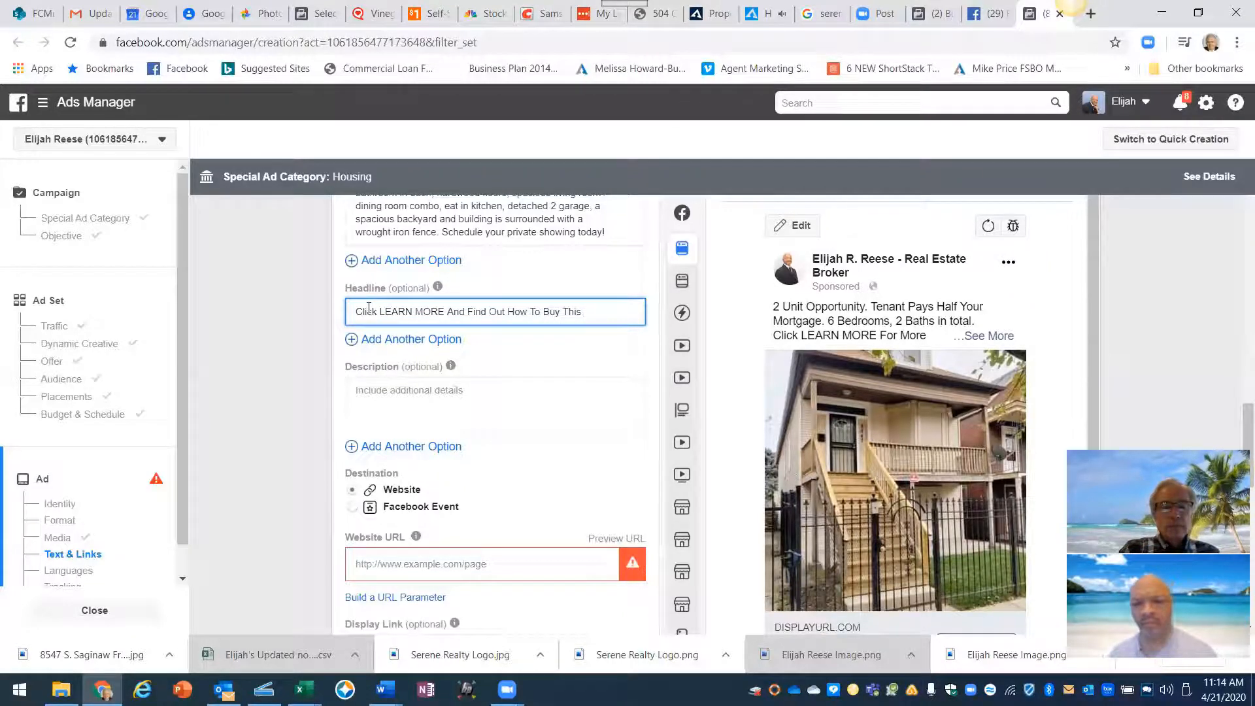
pyautogui.write('Home For')
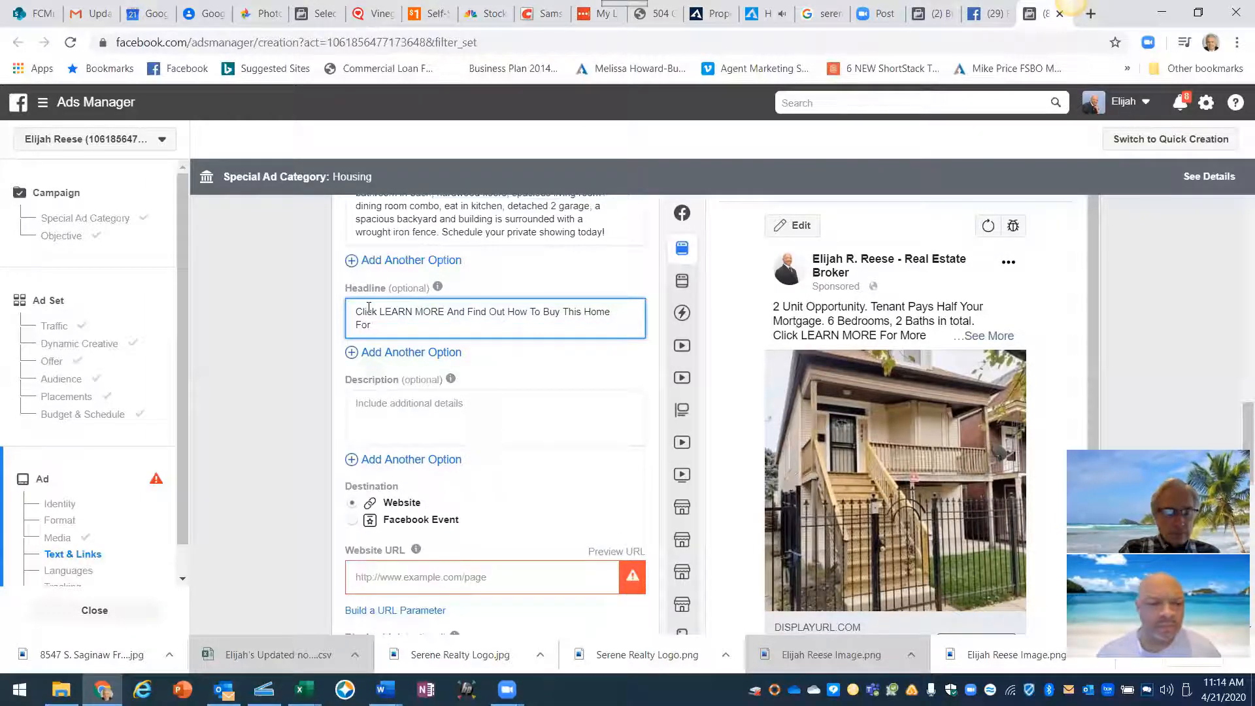
pyautogui.write(' 1% Of')
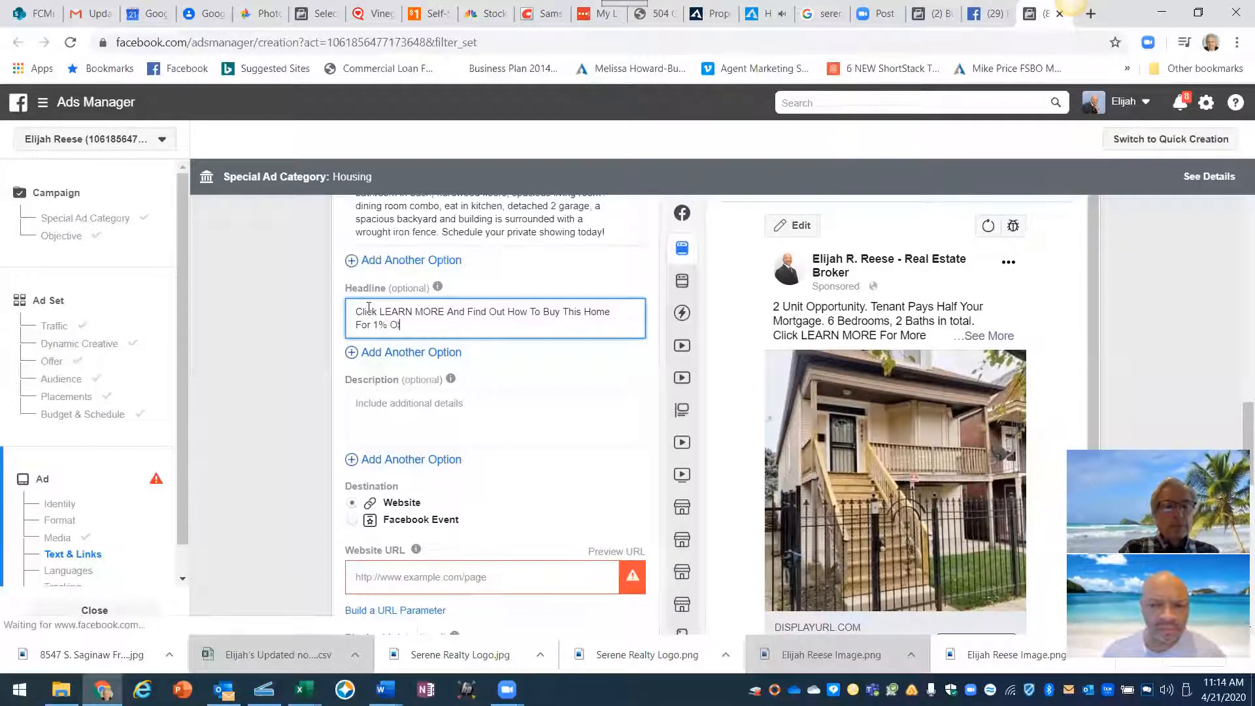
pyautogui.write(' The Purc')
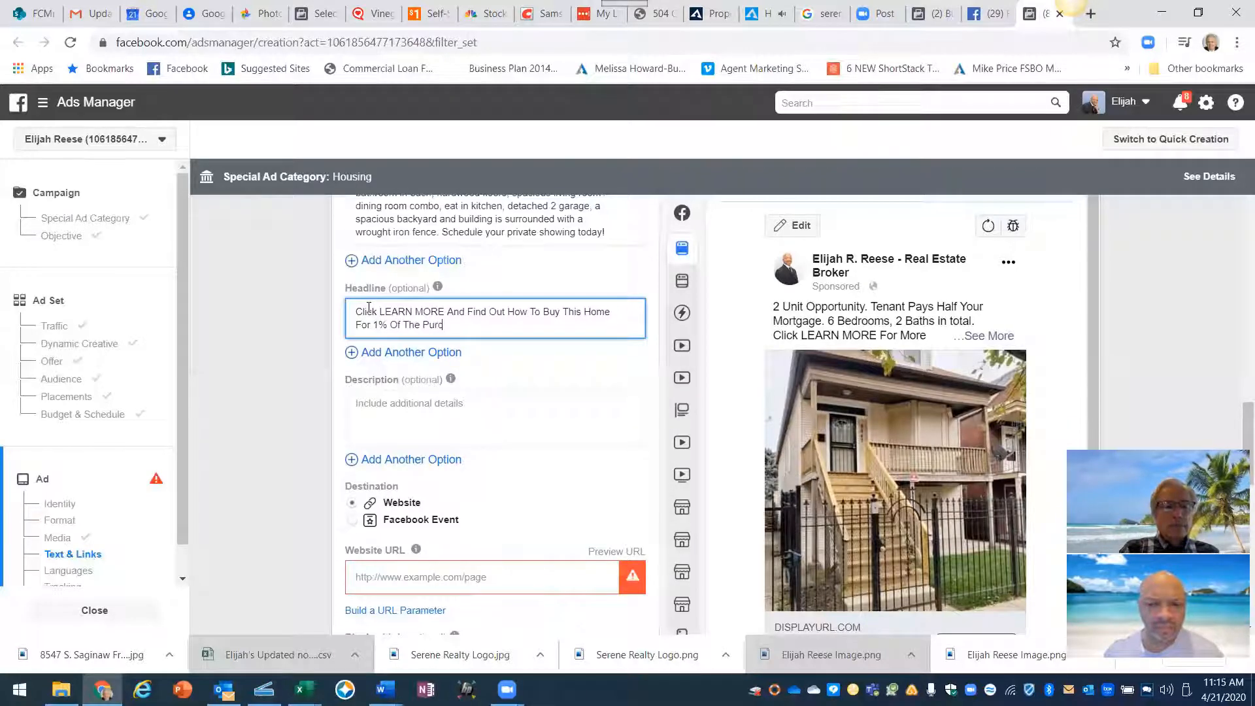
pyautogui.write('hase F')
pyautogui.write('rice ')
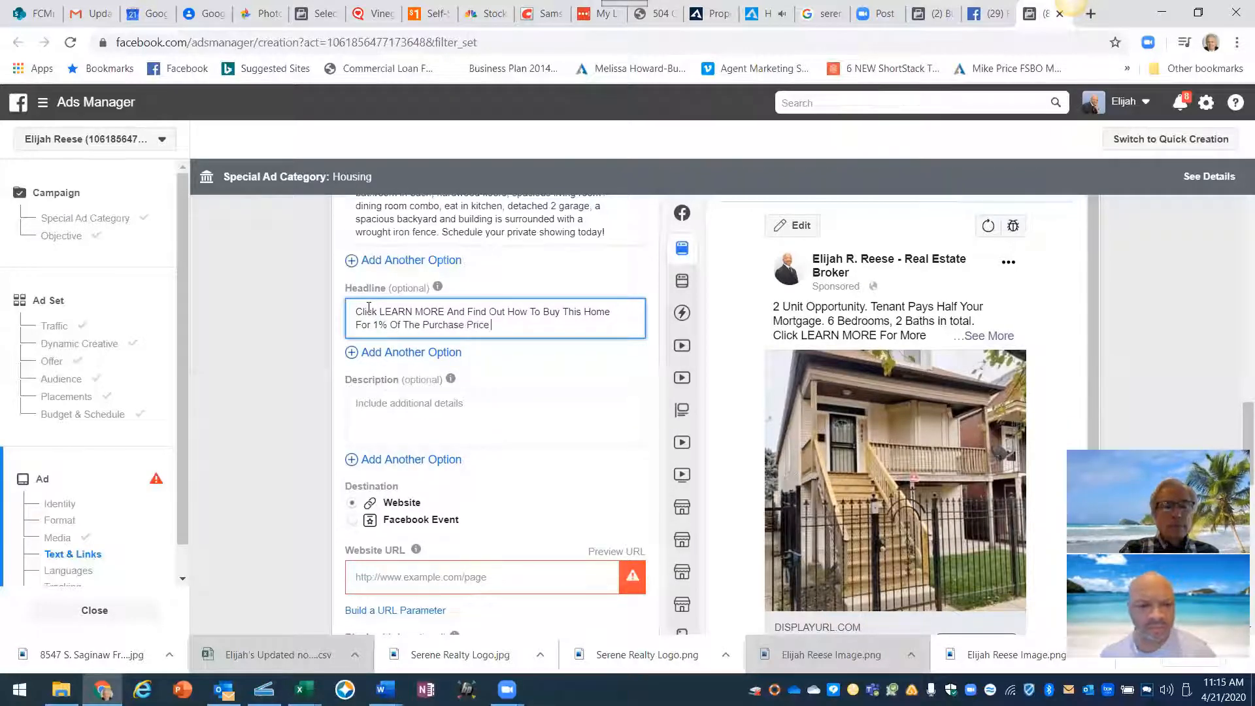
pyautogui.write('Using Down')
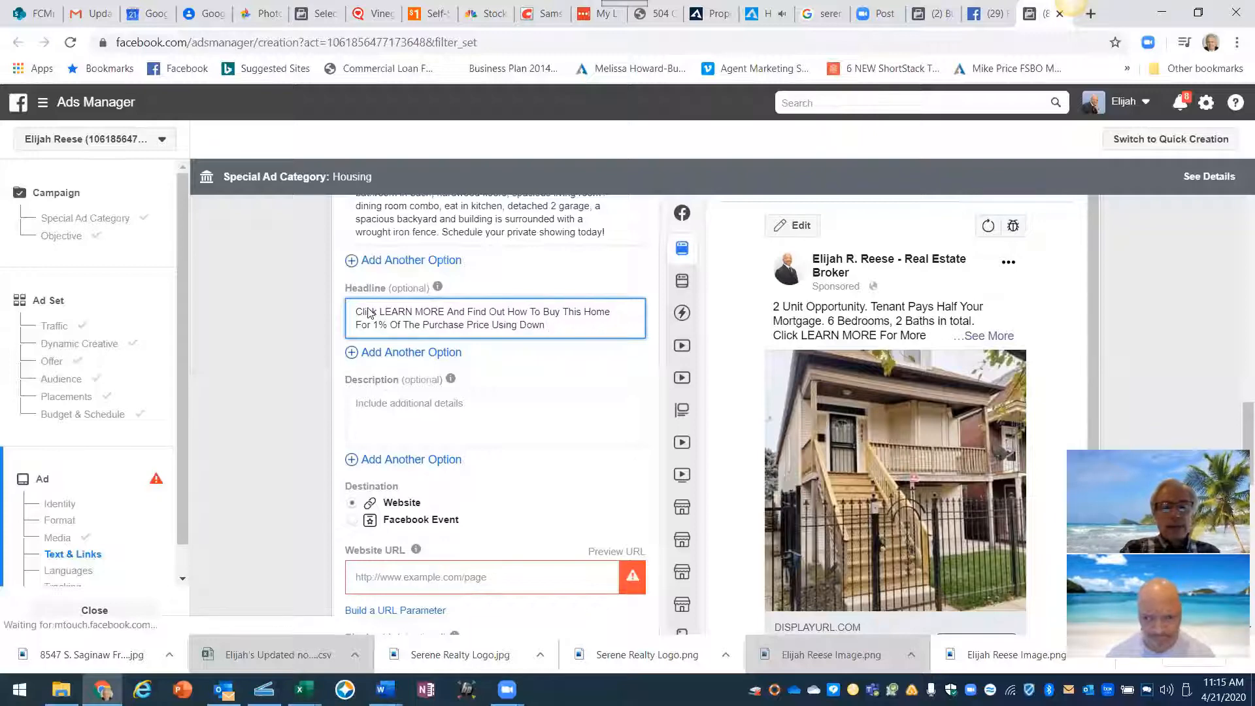
pyautogui.write(' Paym')
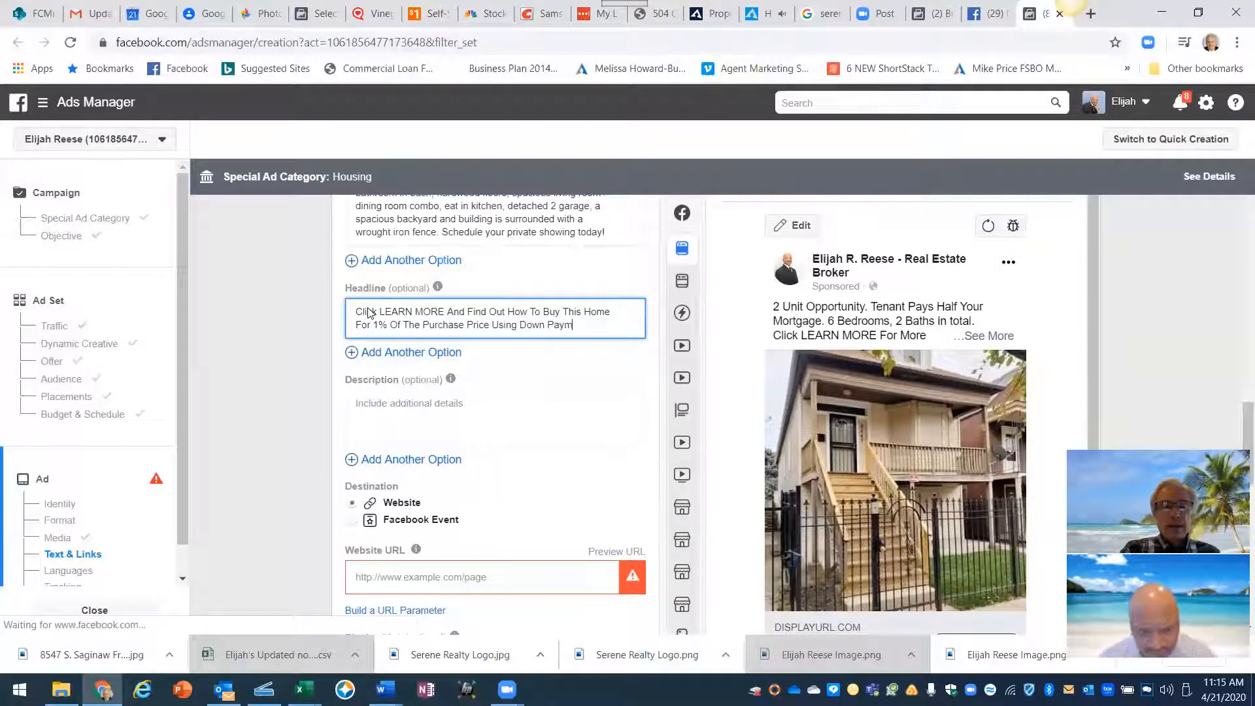
pyautogui.write('ent Assistnace')
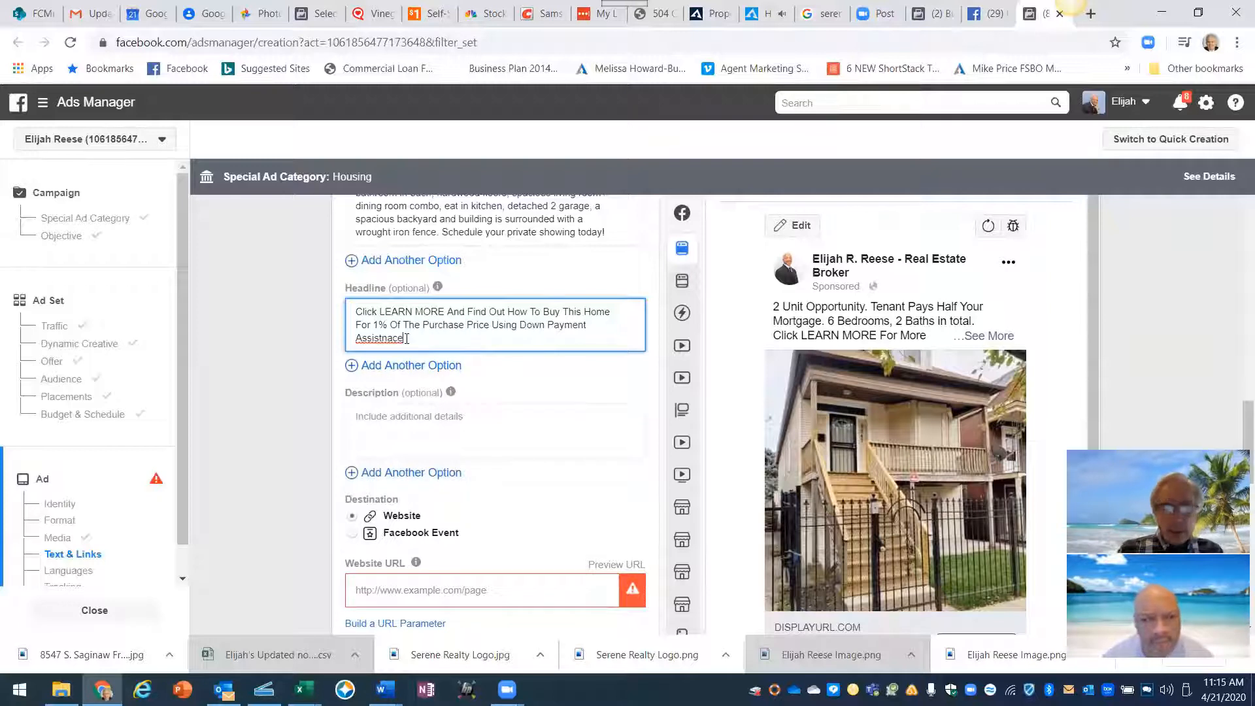
pyautogui.press('BackSpace')
pyautogui.press('BackSpace')
pyautogui.press('BackSpace')
pyautogui.press('BackSpace')
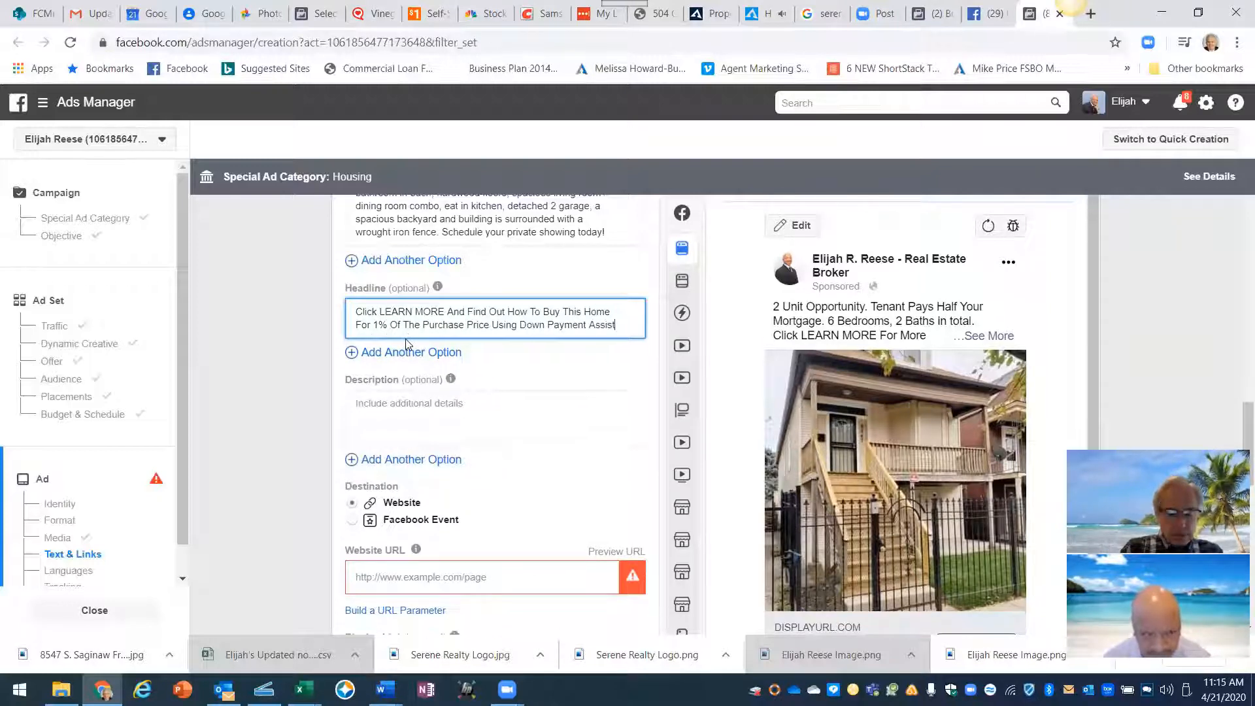
pyautogui.write('ance')
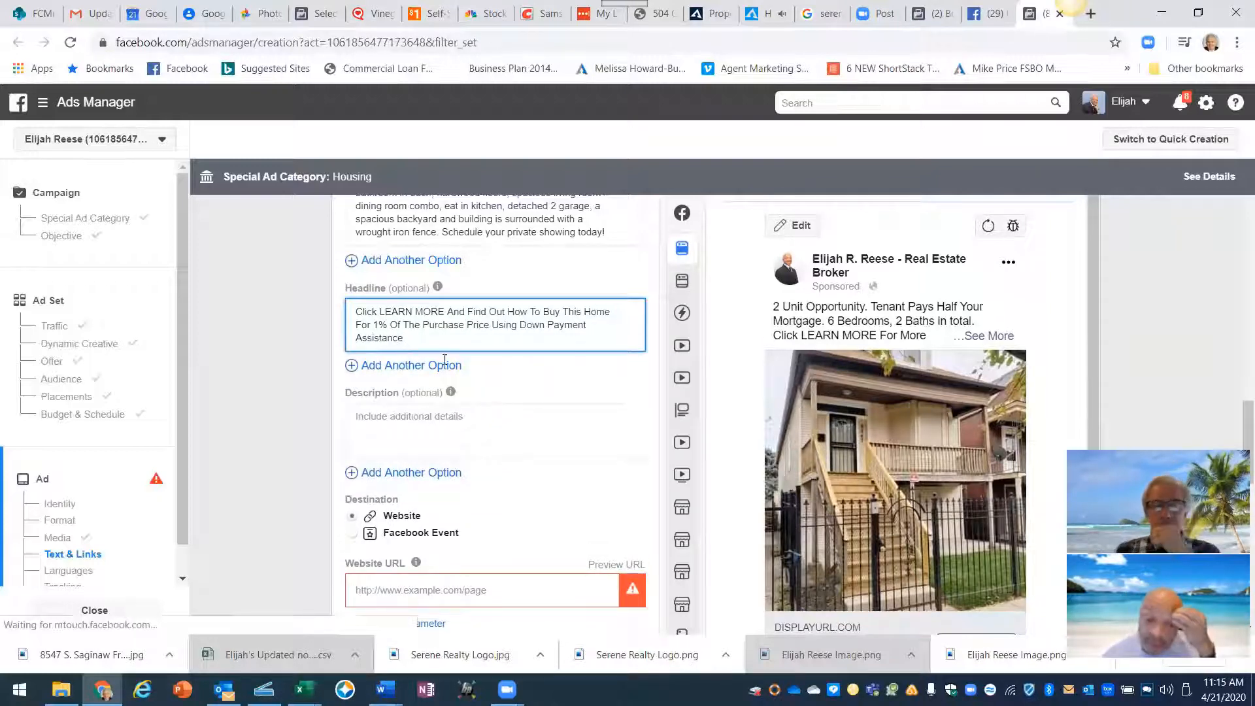
pyautogui.click(528, 391)
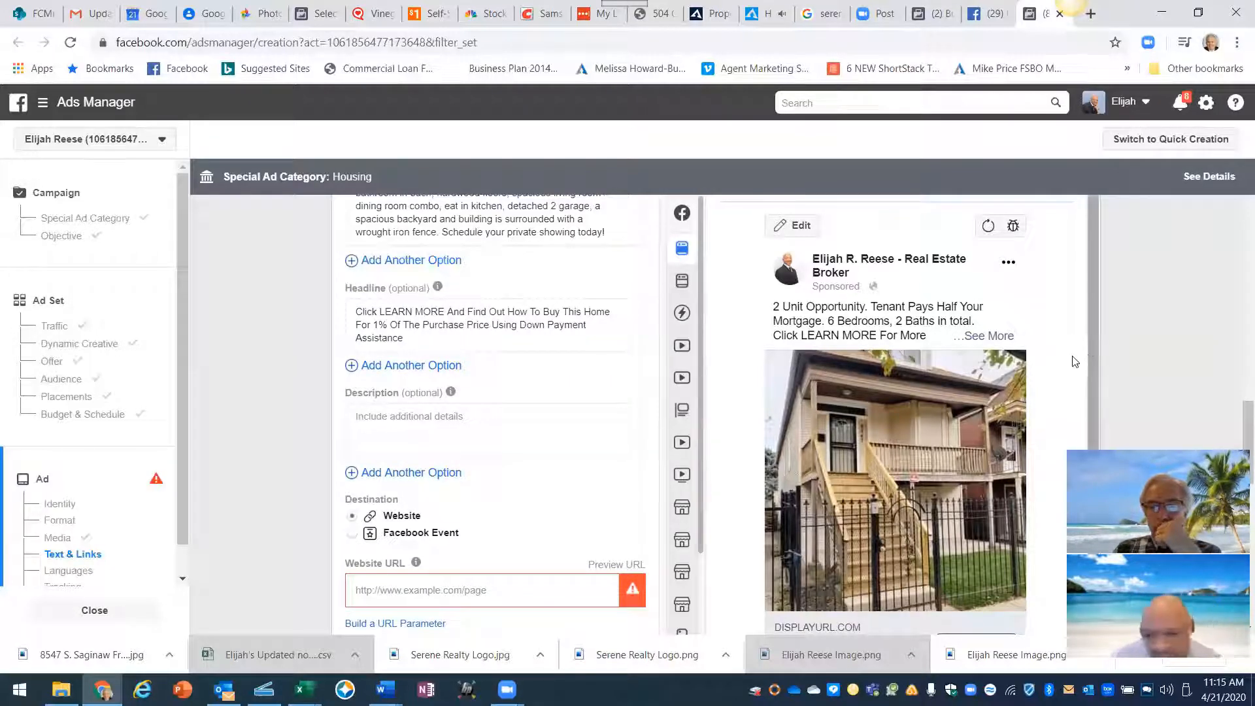
pyautogui.scroll(-3, 1072, 362)
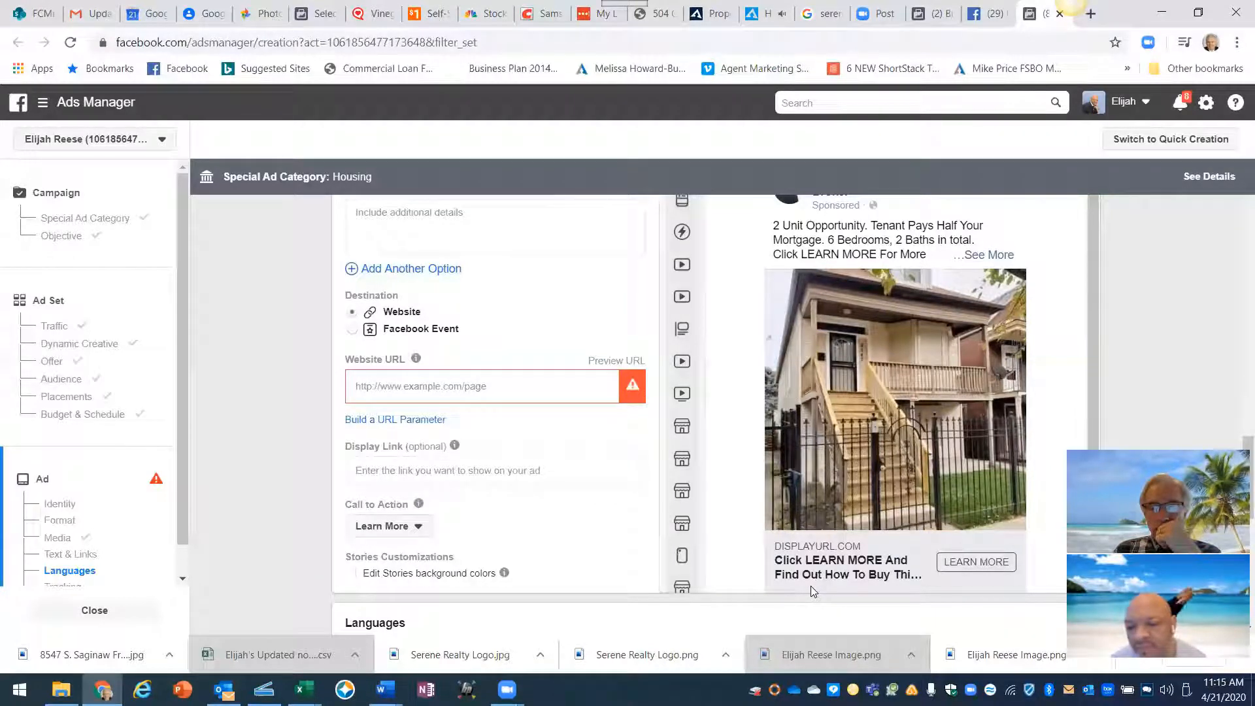
pyautogui.scroll(3, 578, 493)
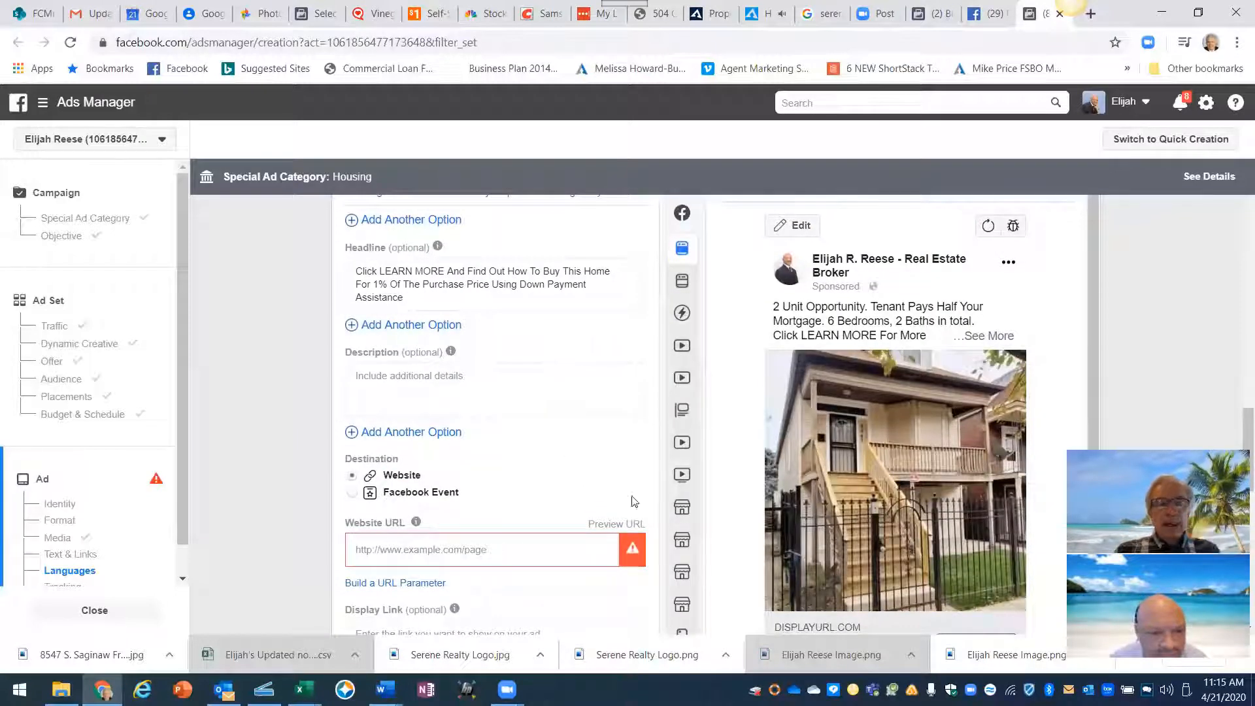
pyautogui.scroll(-1, 925, 541)
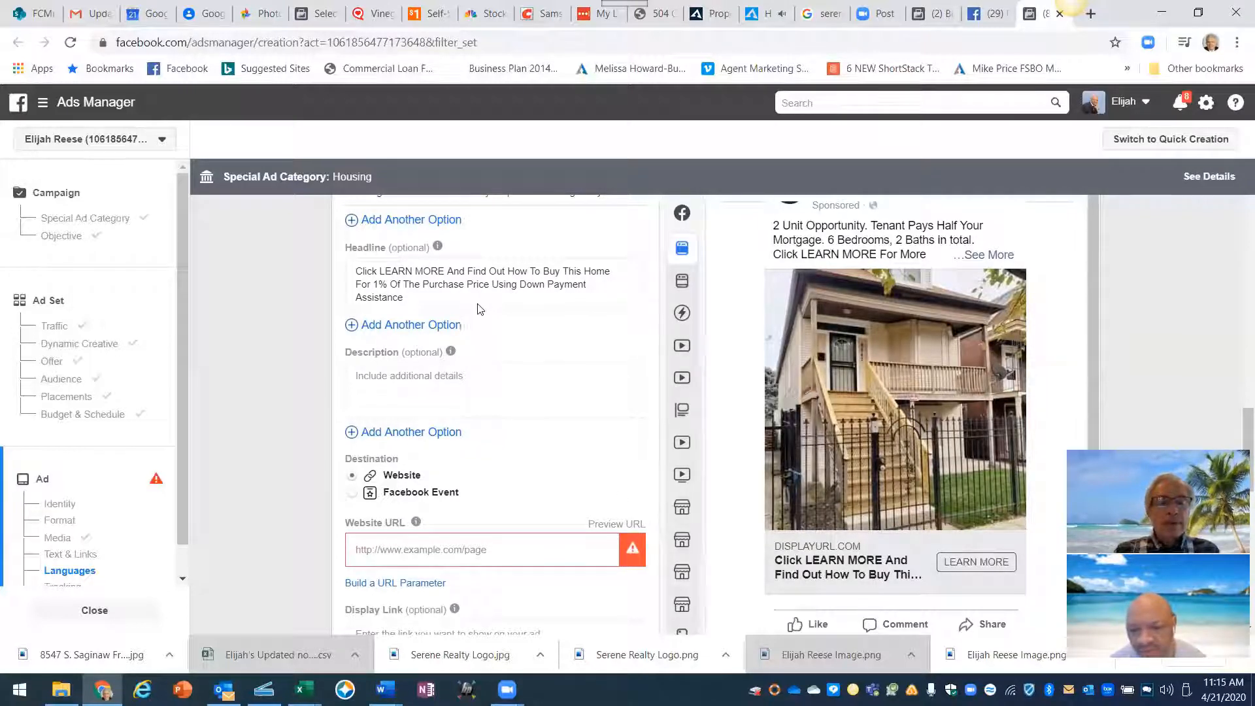
# - Rewrite the headline as 'Click LEARN MORE! Possible $10,000 In Down Payment Assistance', deleting the old sentence
pyautogui.click(446, 269)
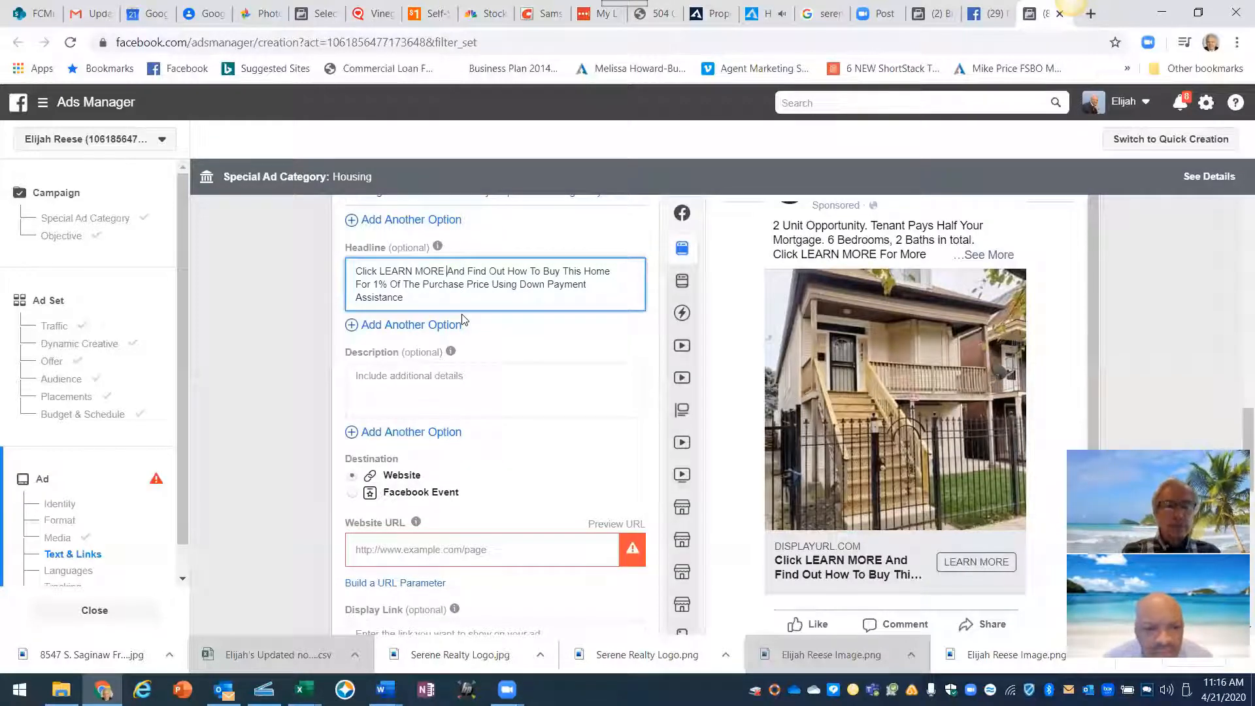
pyautogui.press('Delete')
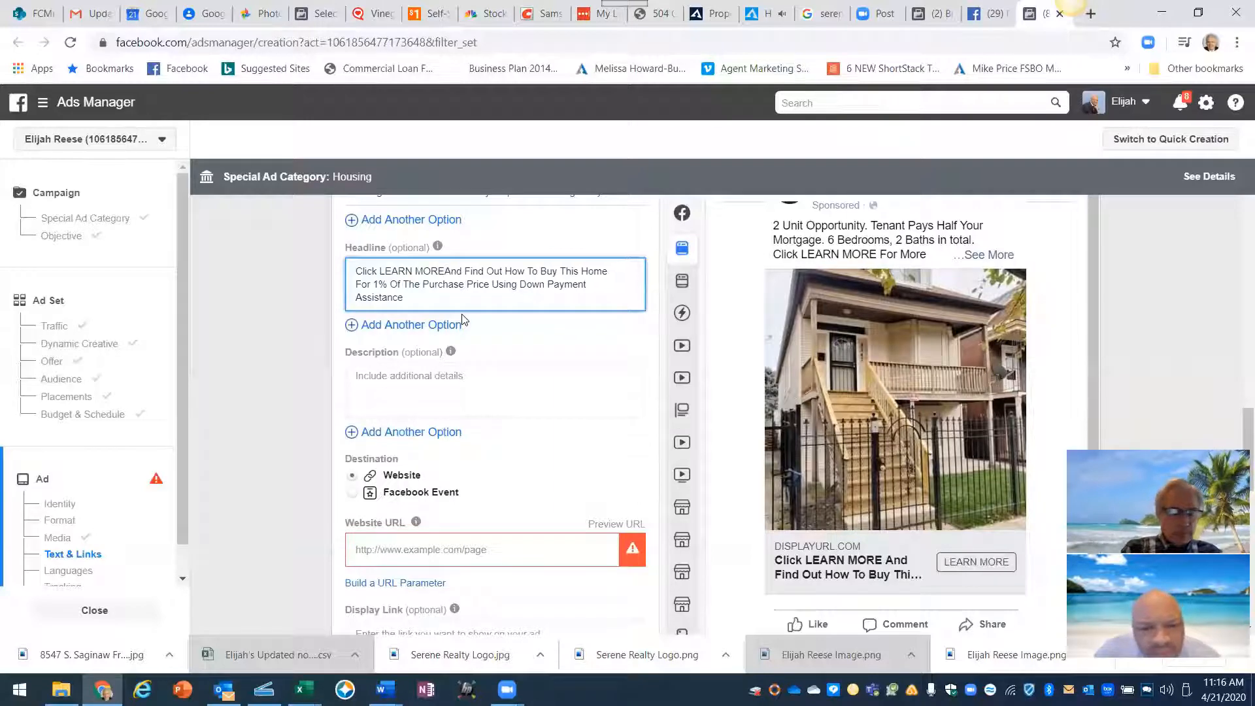
pyautogui.write('!')
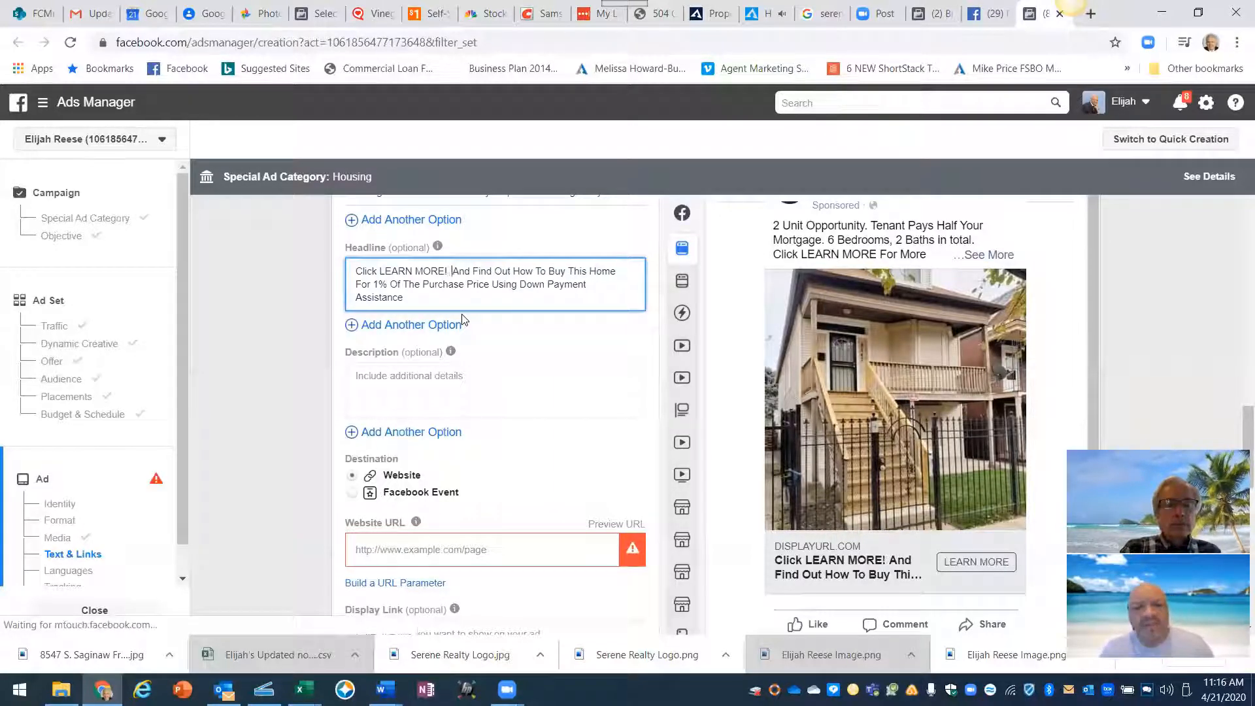
pyautogui.write('  $')
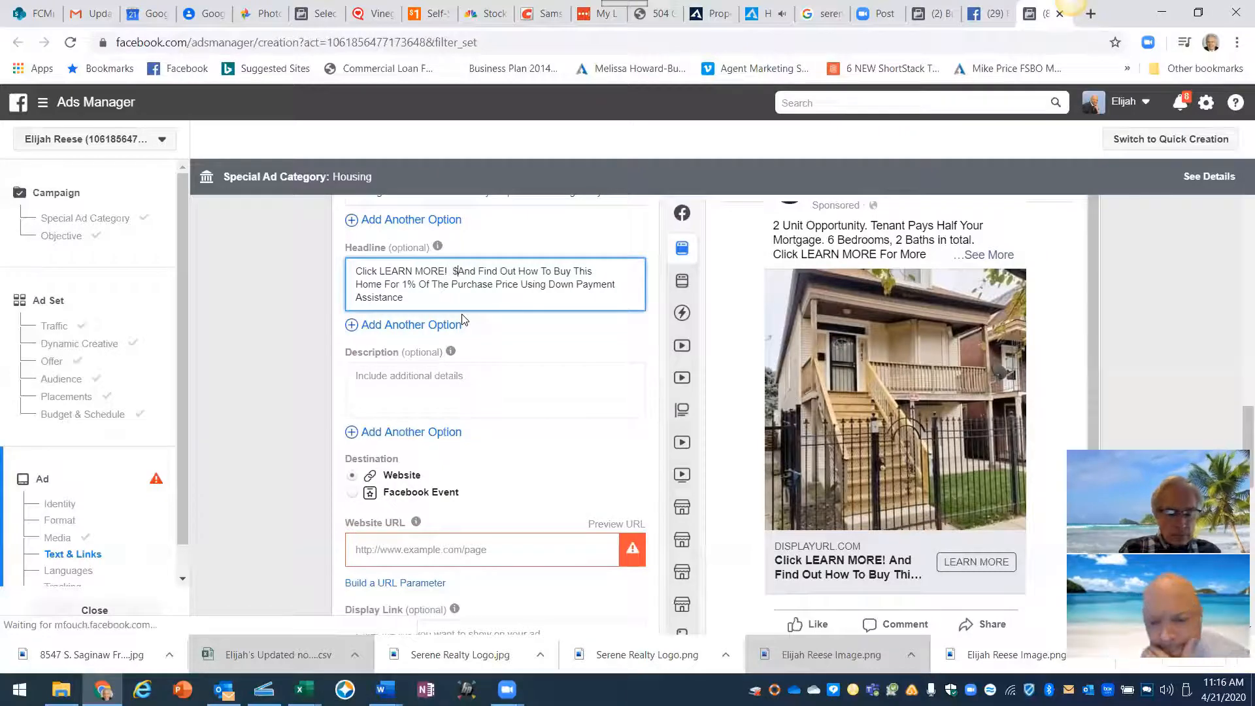
pyautogui.write('10')
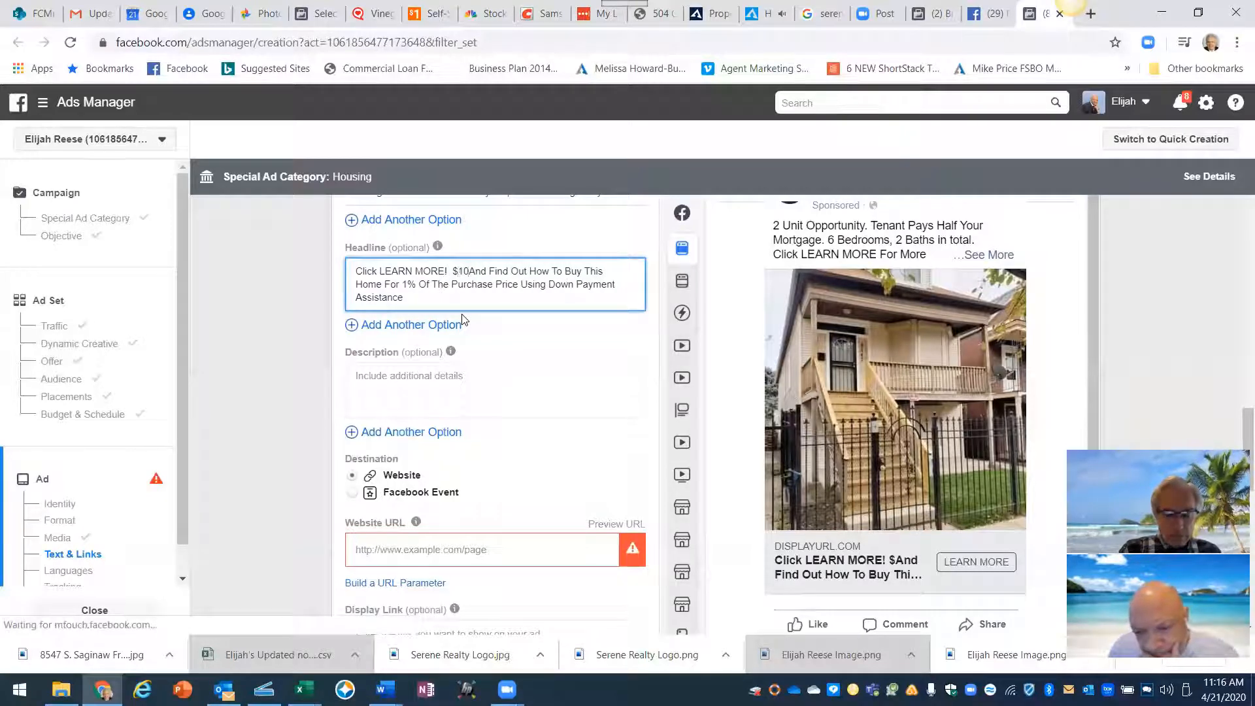
pyautogui.press('BackSpace')
pyautogui.press('BackSpace')
pyautogui.press('BackSpace')
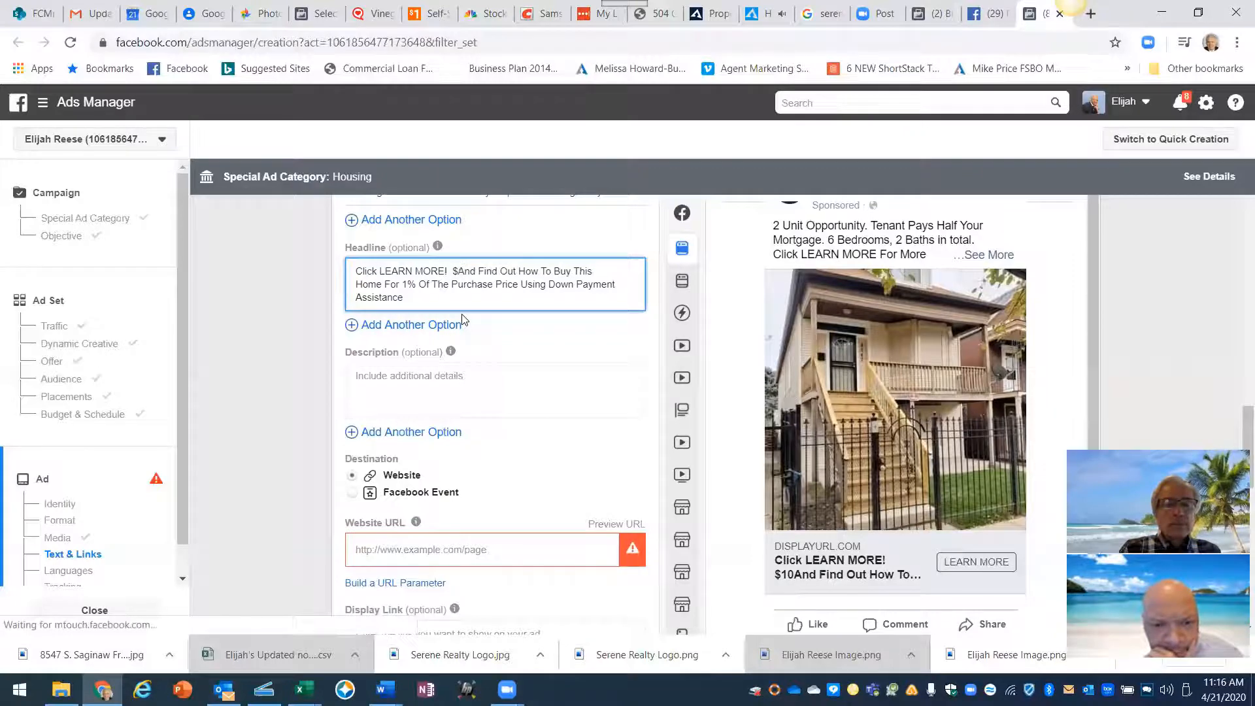
pyautogui.write('Possible')
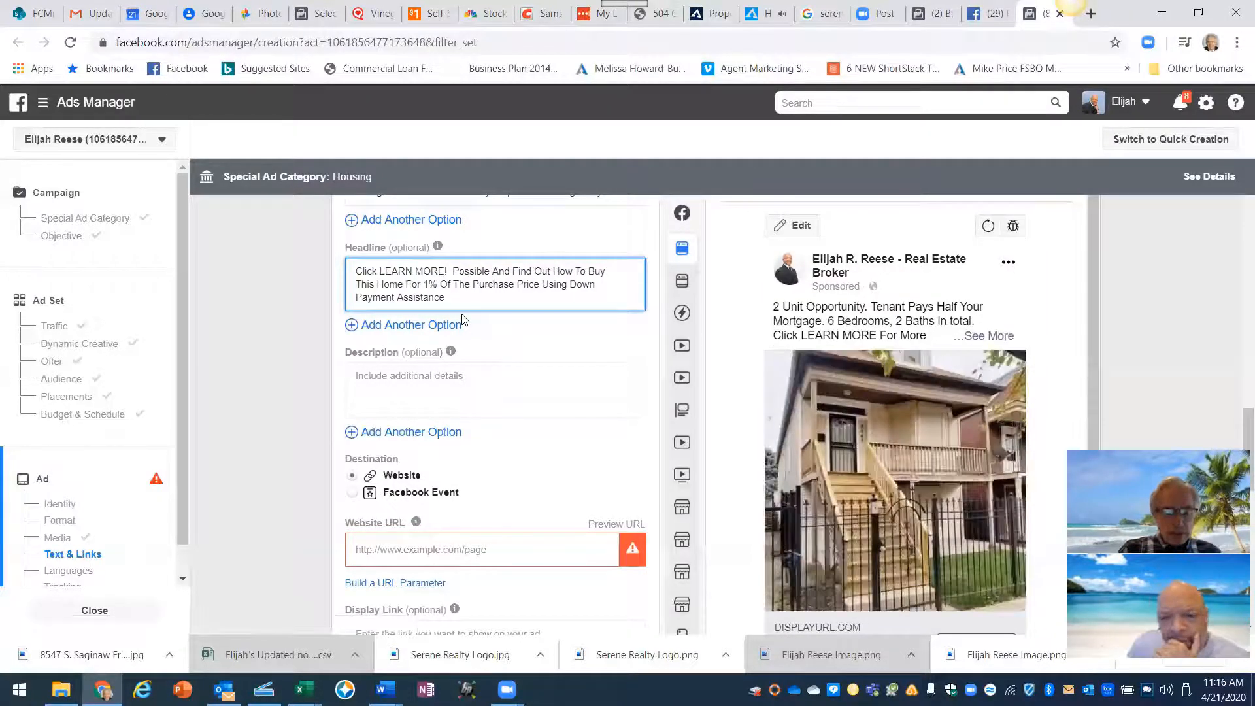
pyautogui.write(' $10,000')
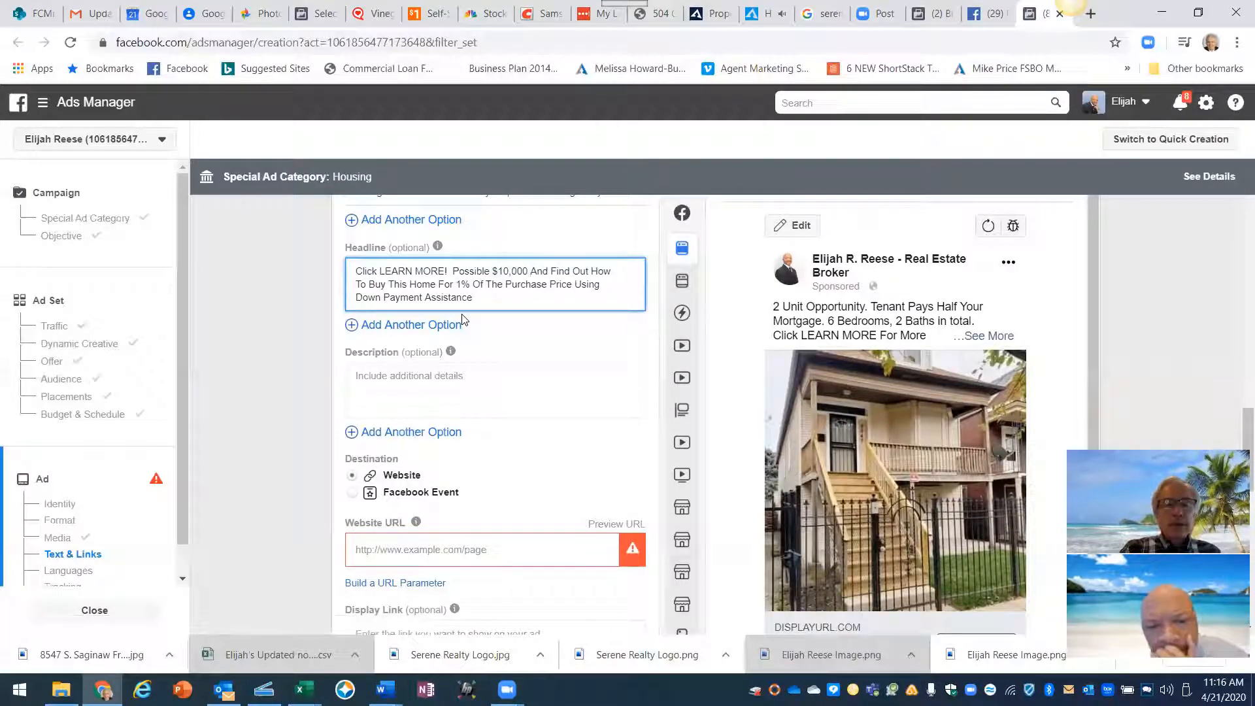
pyautogui.write(' In Down F')
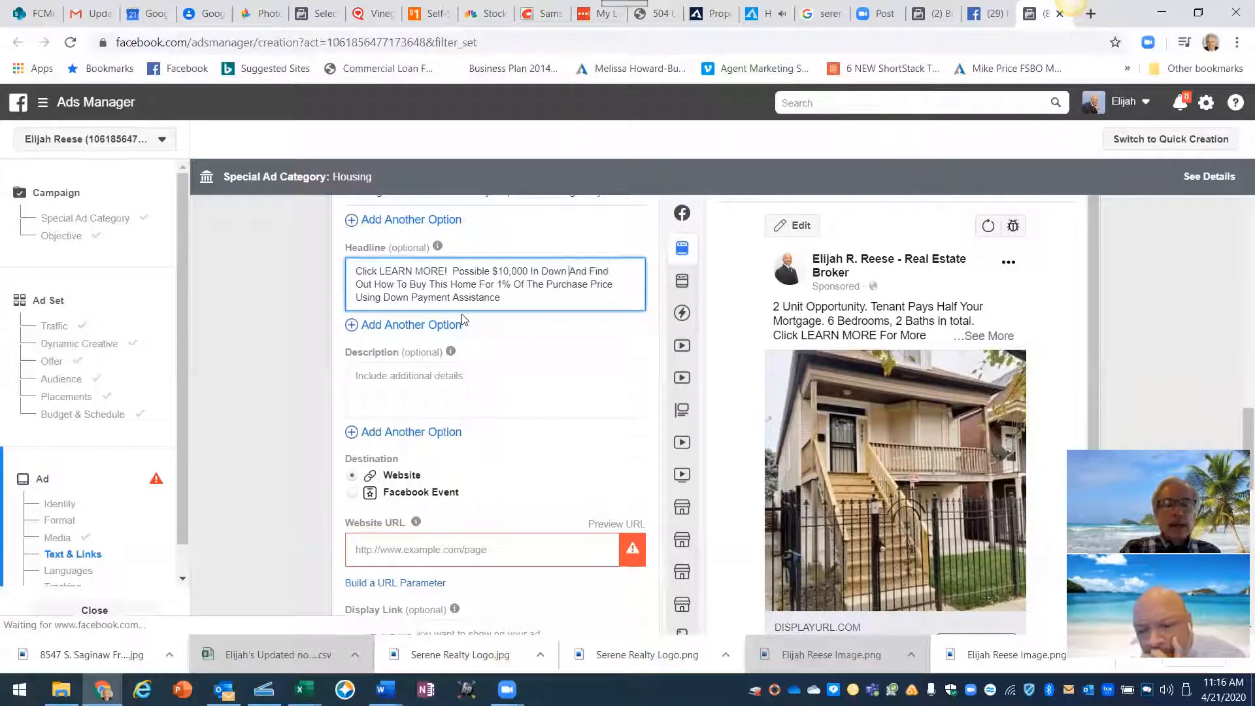
pyautogui.write('ayment ')
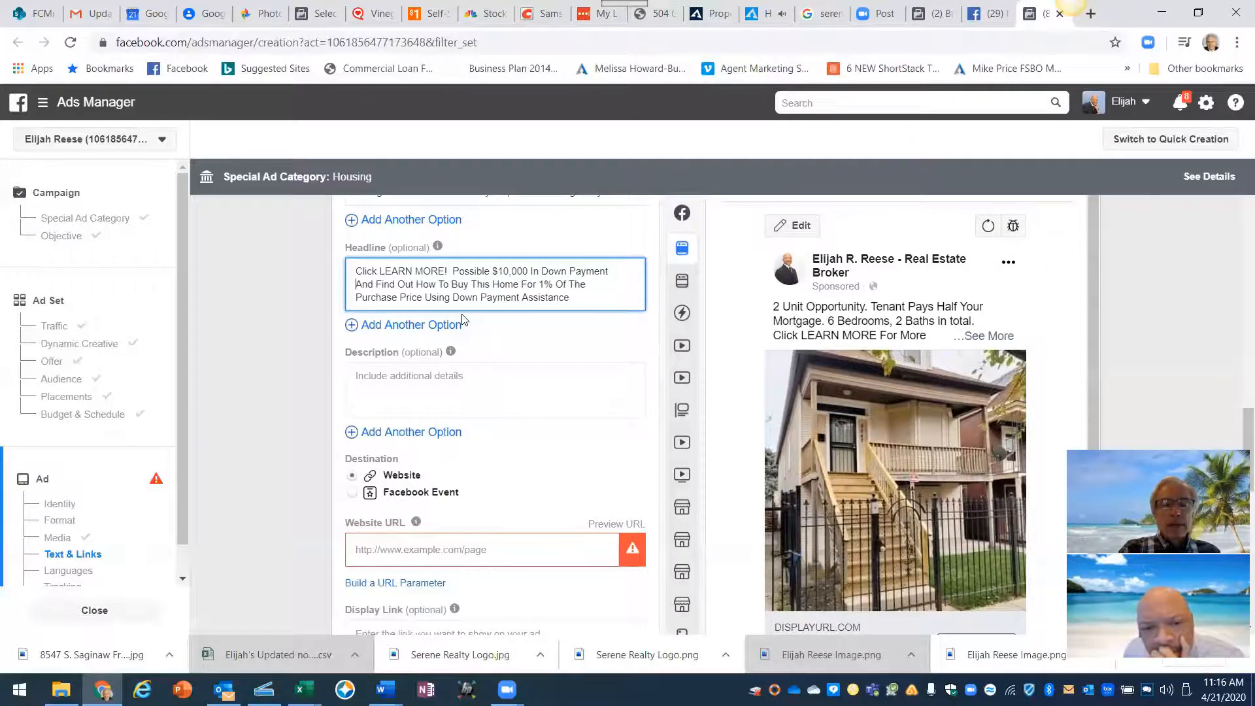
pyautogui.write('Ass')
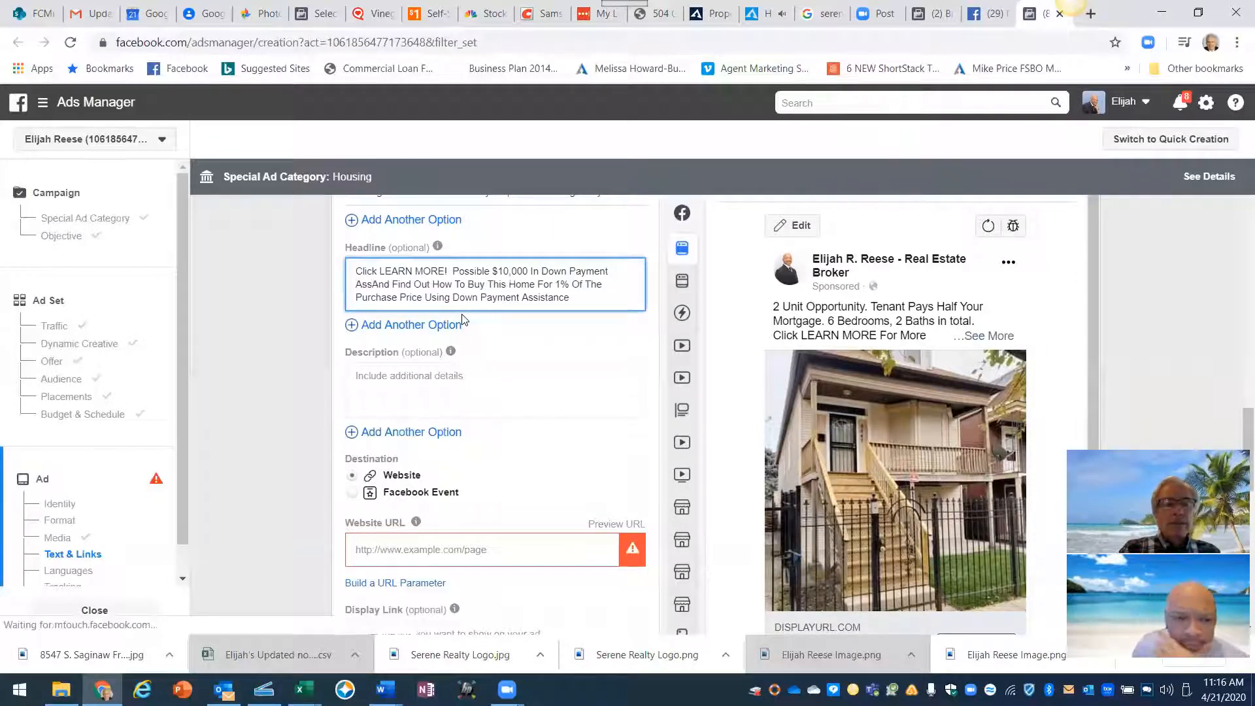
pyautogui.write('istanc')
pyautogui.write('e')
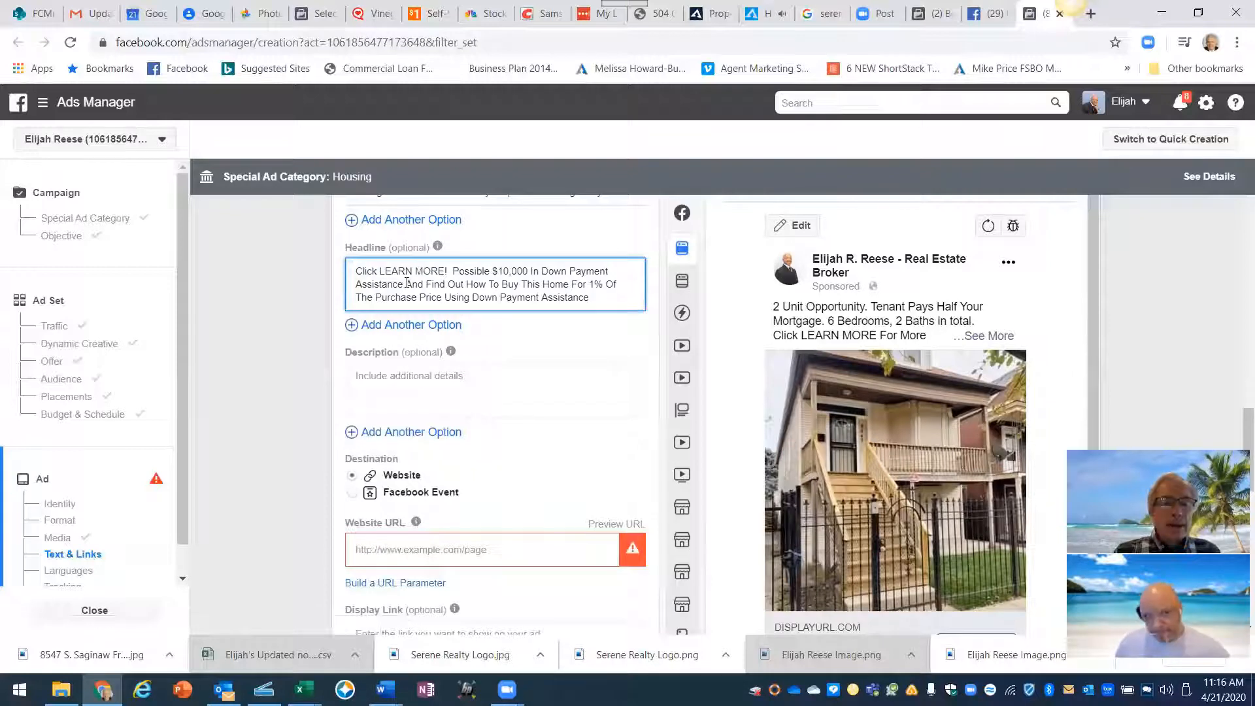
pyautogui.moveTo(406, 282); pyautogui.dragTo(596, 292)
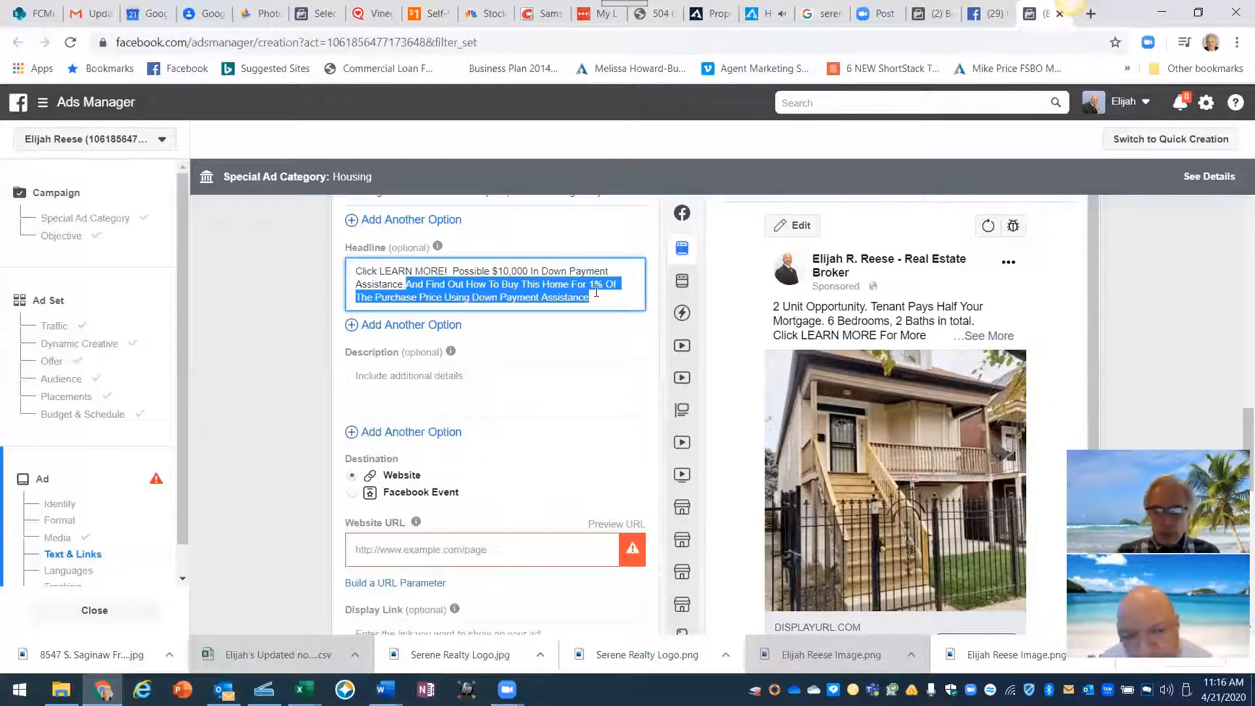
pyautogui.press('BackSpace')
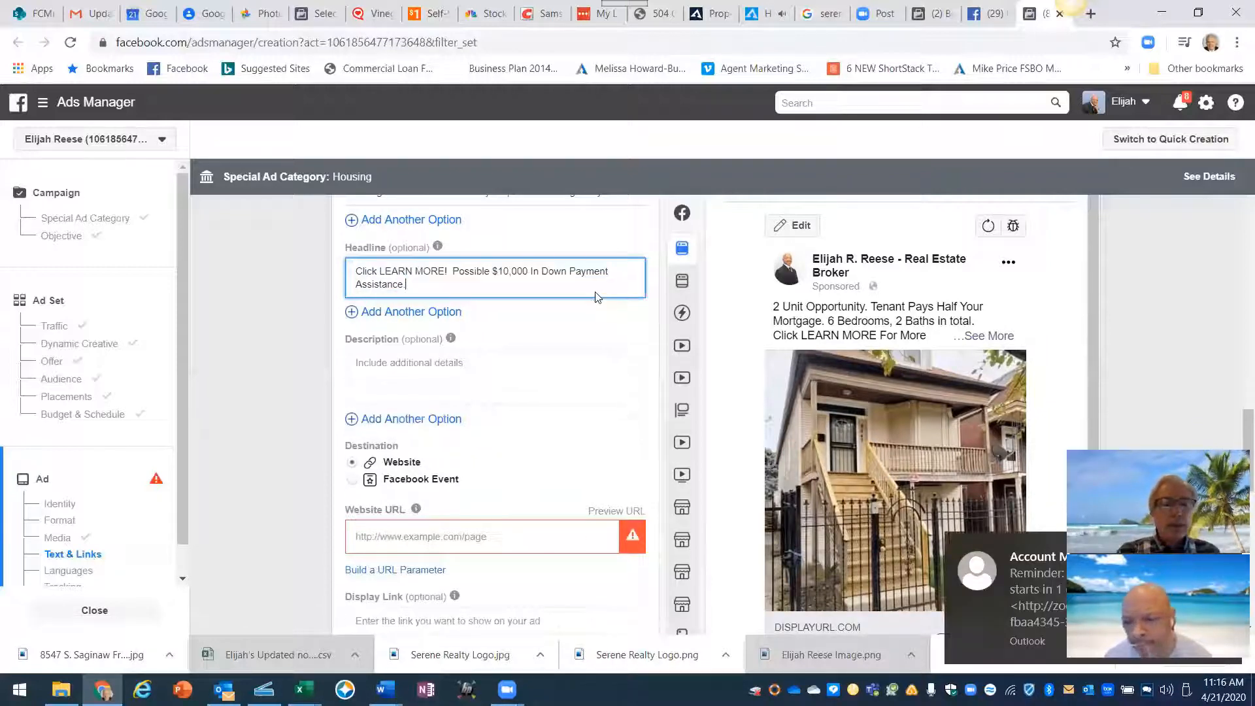
pyautogui.scroll(-3, 716, 332)
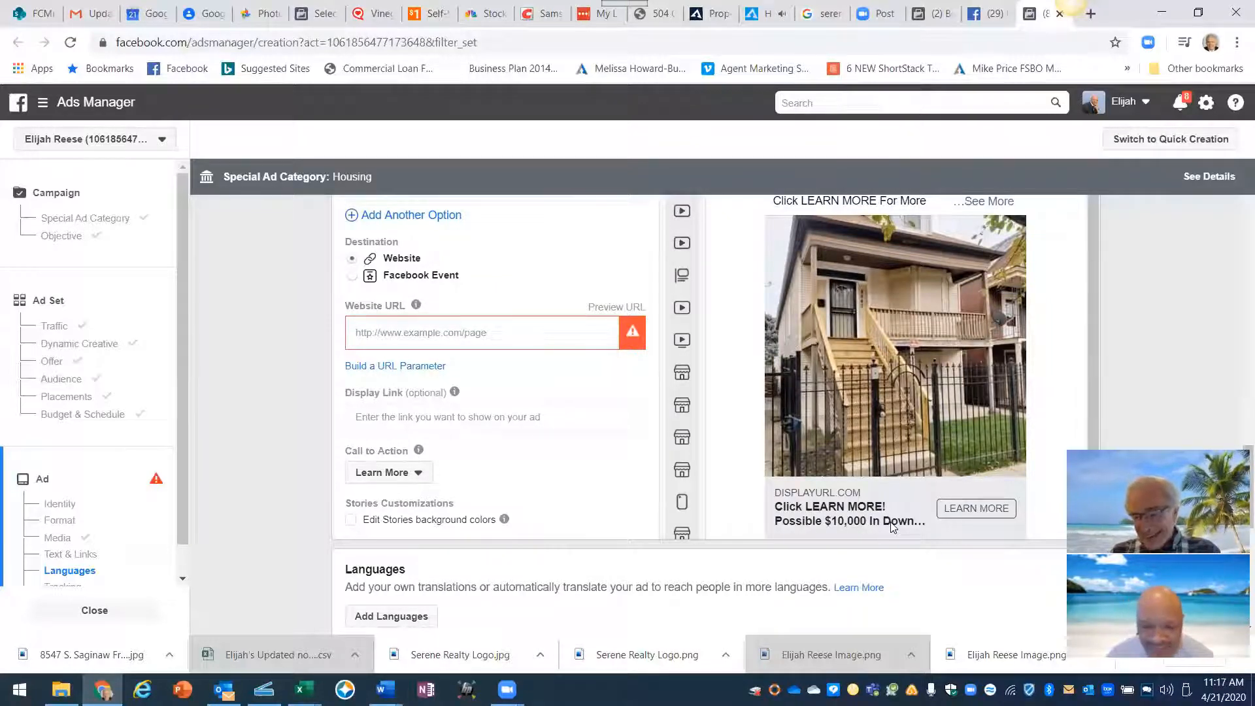
# - Scroll the ad preview to check the full new headline on the mobile card
pyautogui.scroll(4, 892, 527)
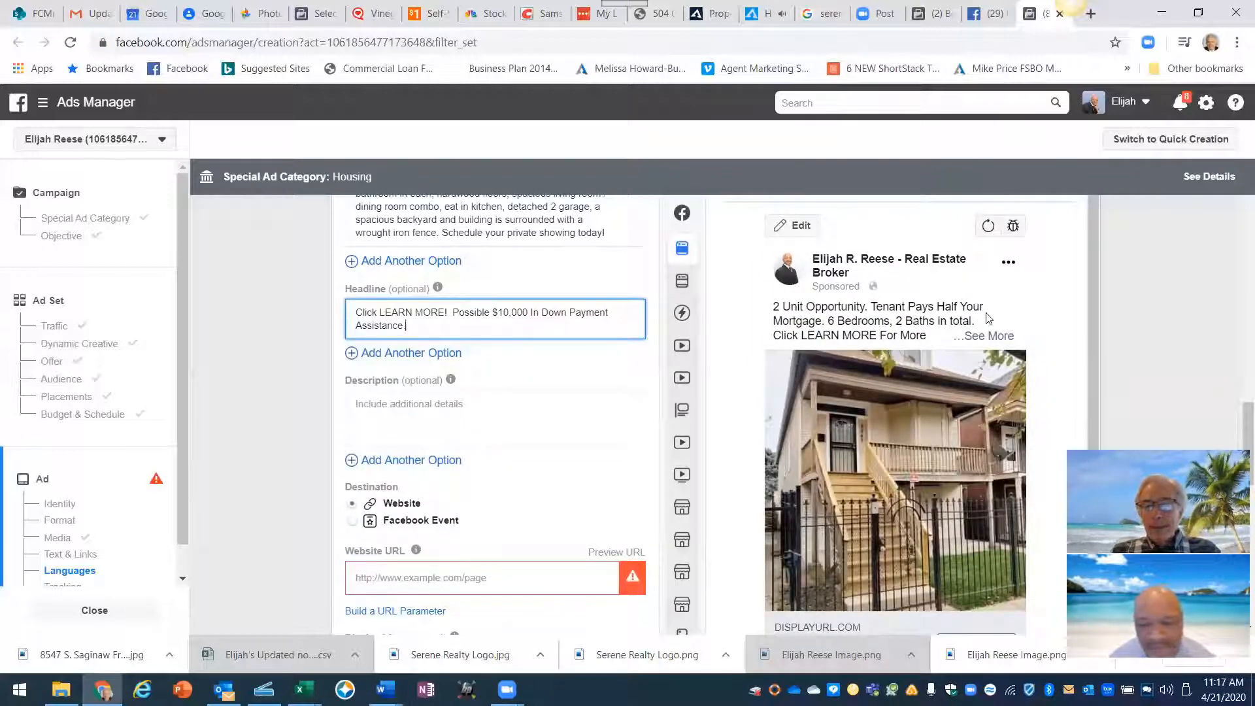
pyautogui.scroll(-2, 869, 415)
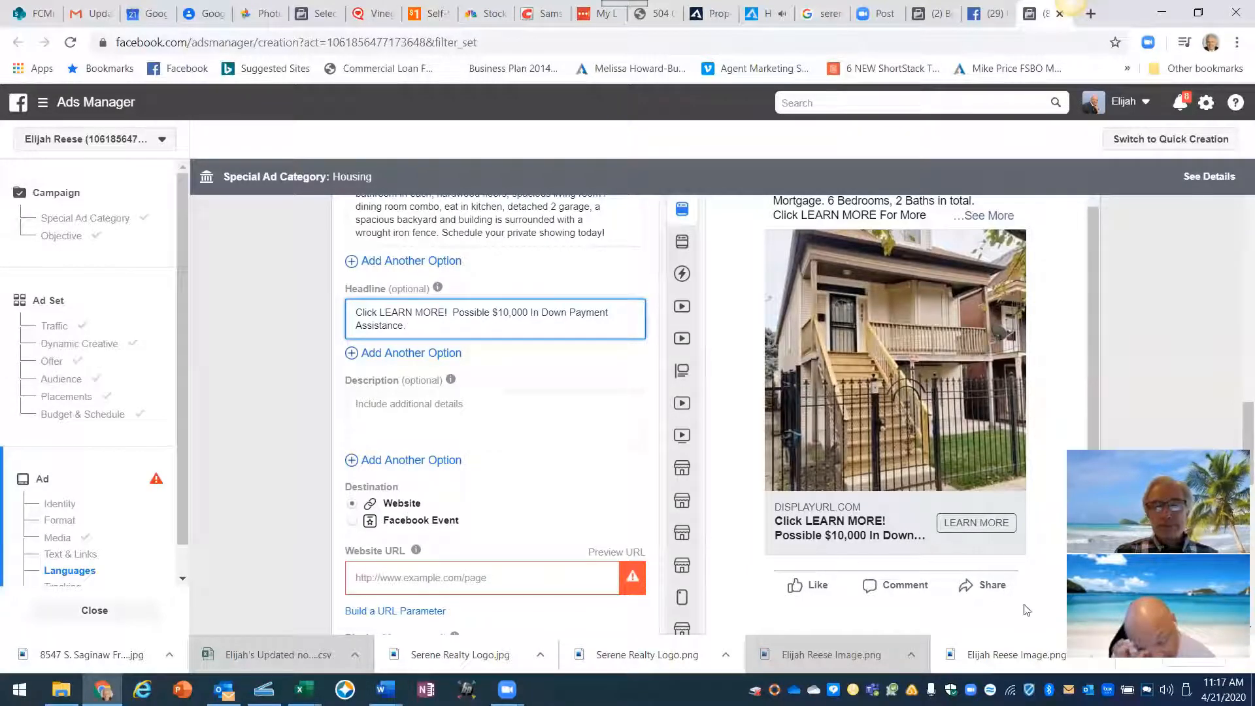
pyautogui.scroll(5, 762, 415)
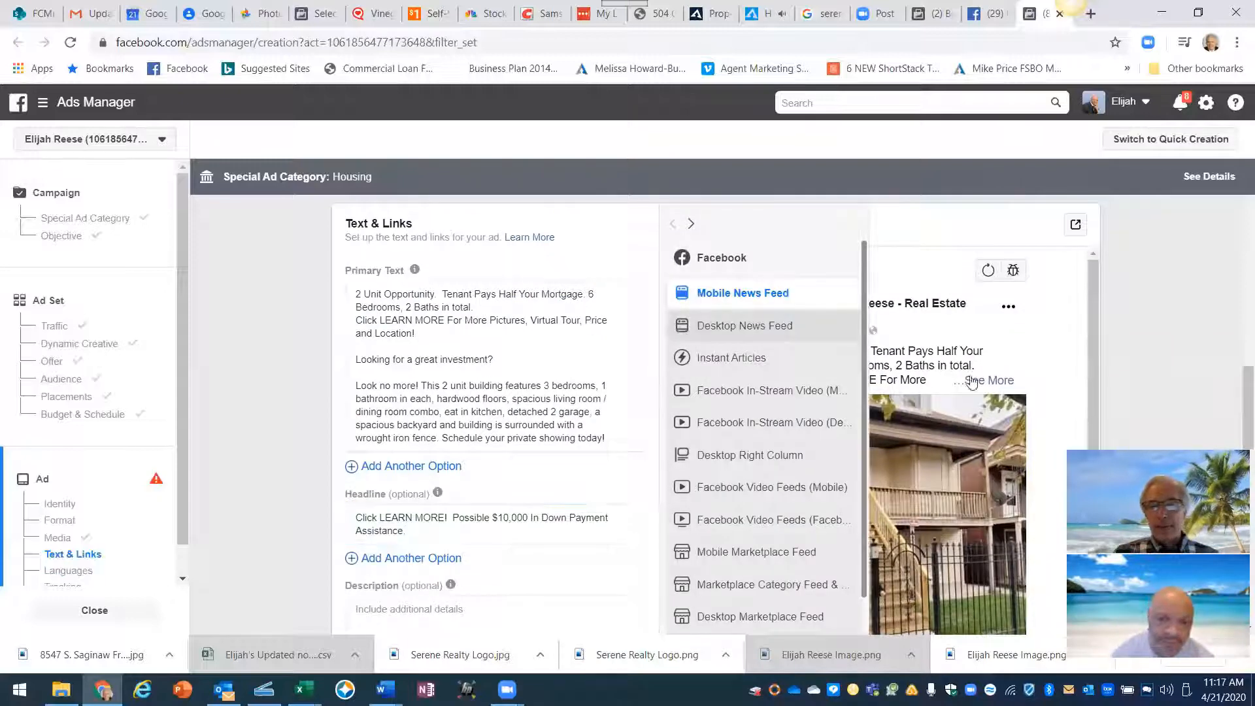
# - Switch the preview to Desktop News Feed, scroll toward Website URL, then go to the property websites tab
pyautogui.click(682, 332)
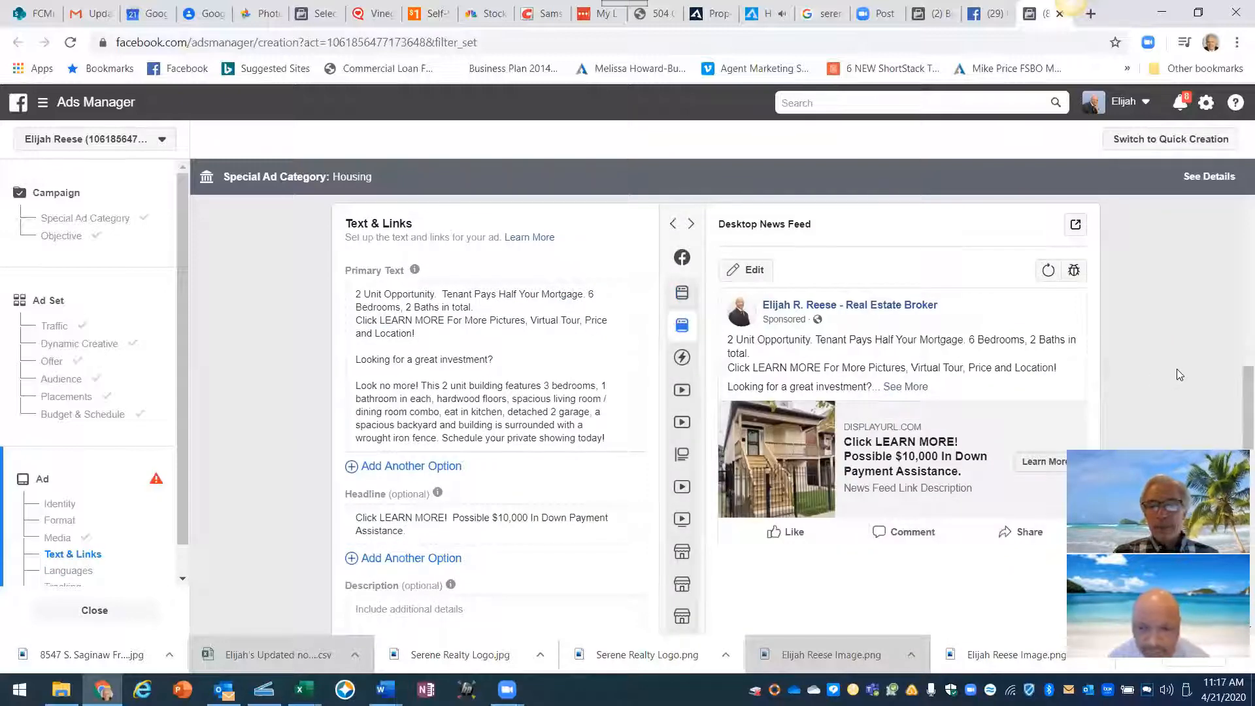
pyautogui.moveTo(861, 468)
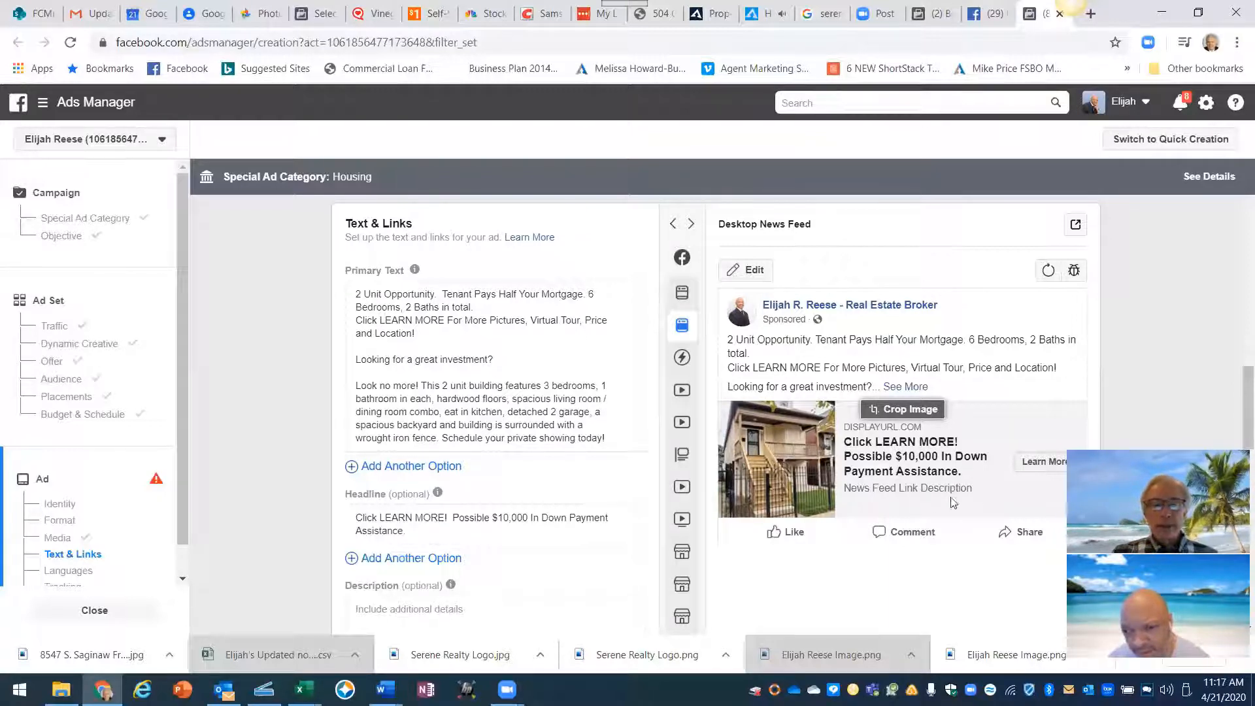
pyautogui.scroll(-1, 552, 579)
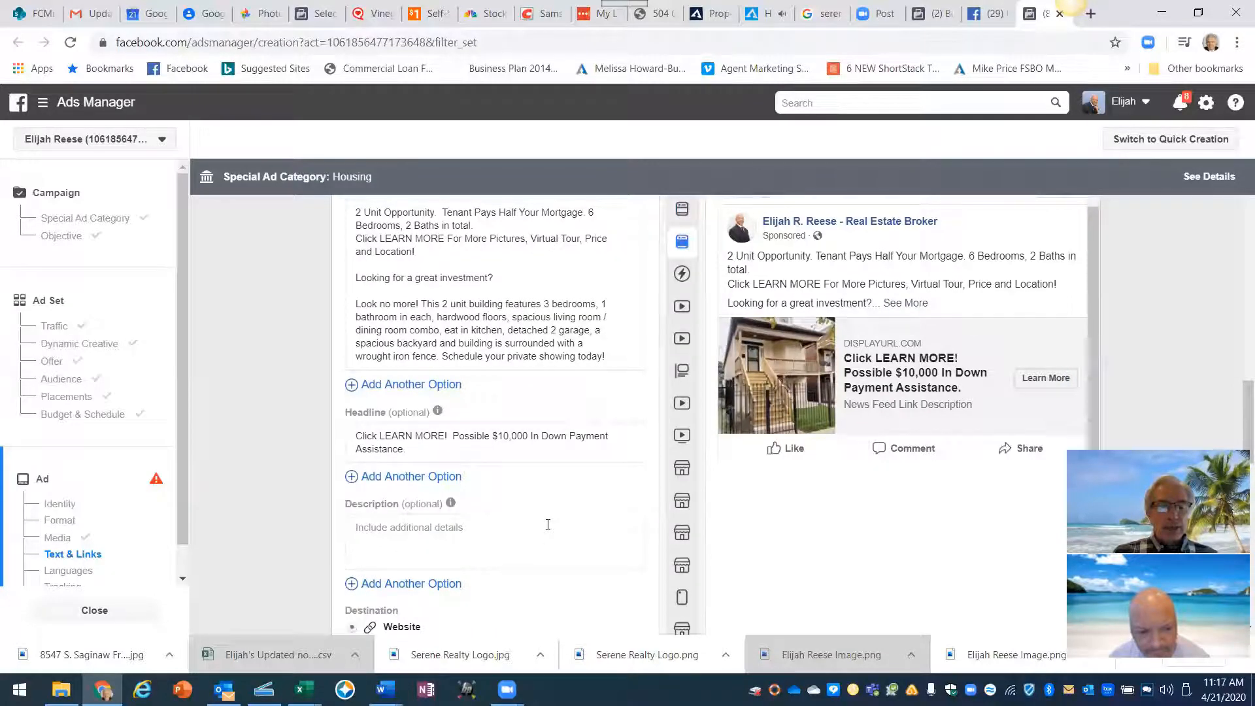
pyautogui.scroll(-1, 550, 529)
pyautogui.scroll(-1, 550, 529)
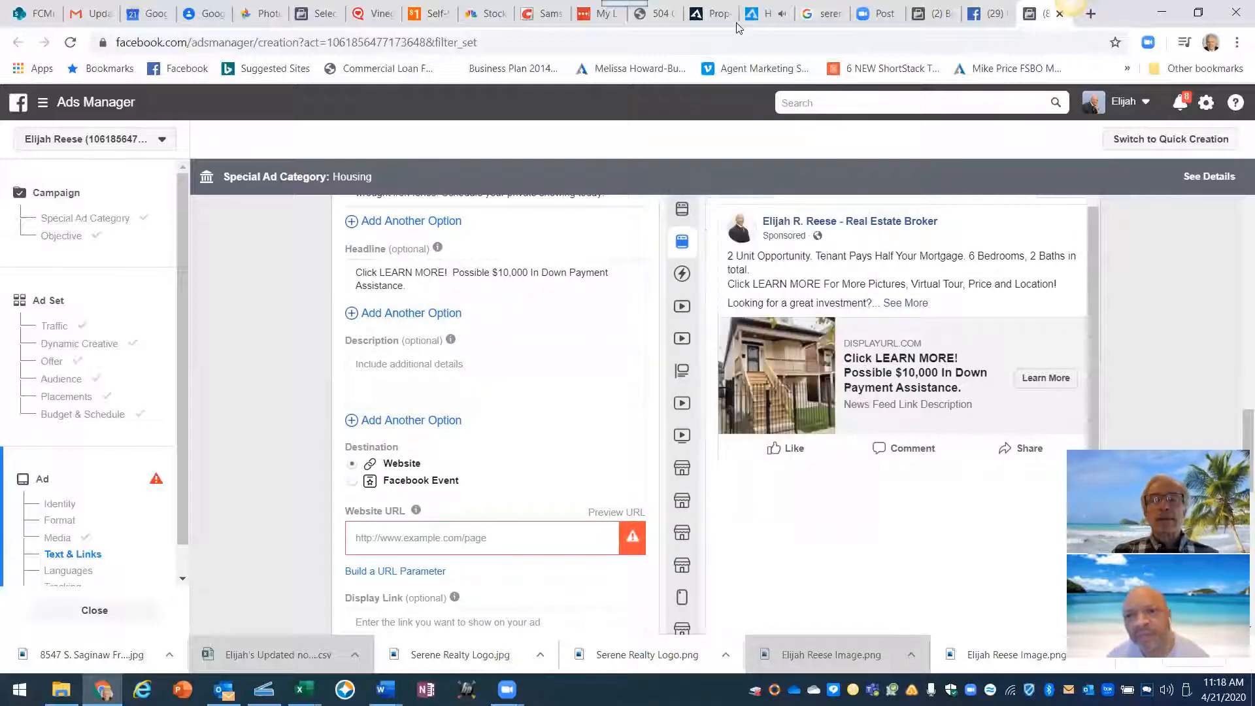
pyautogui.click(706, 13)
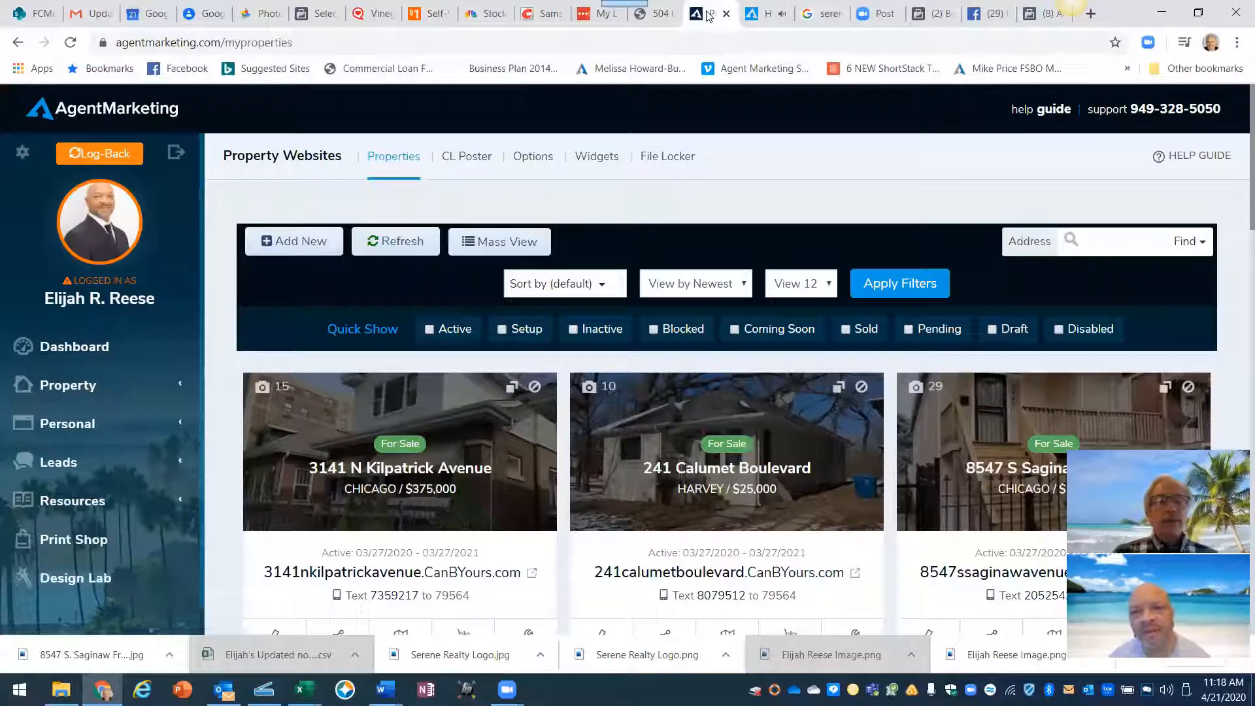
pyautogui.click(753, 20)
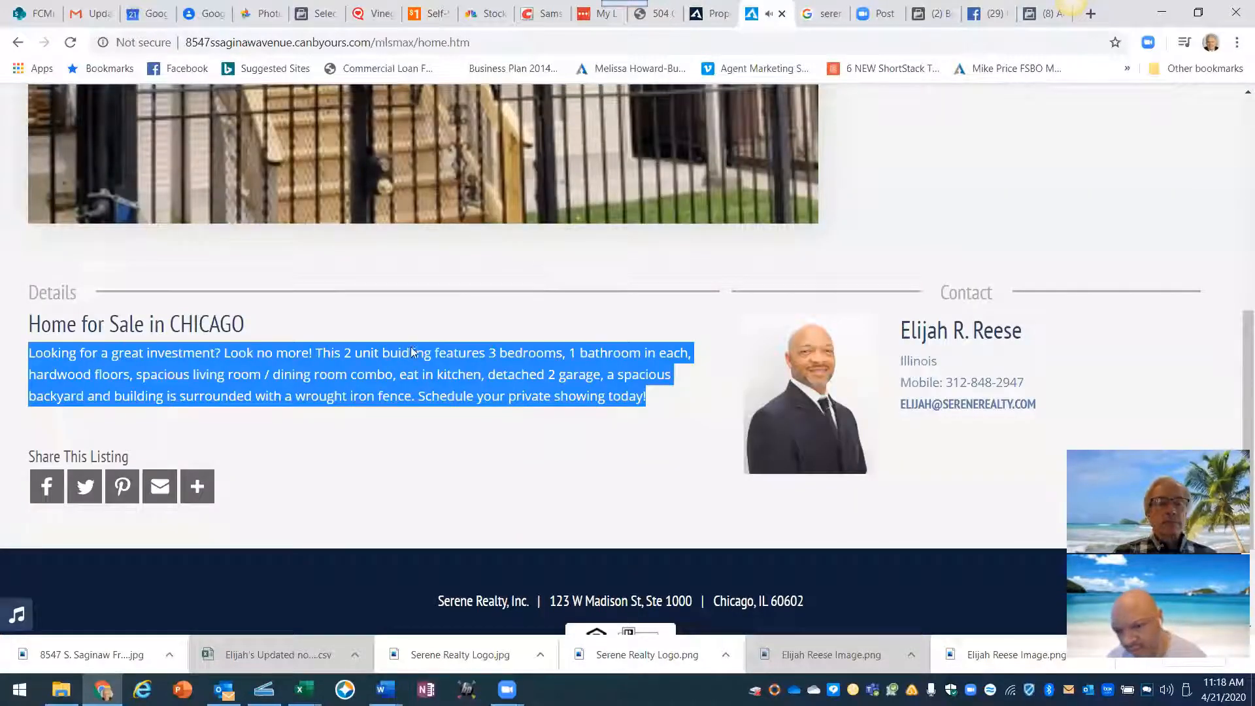
pyautogui.scroll(10, 409, 346)
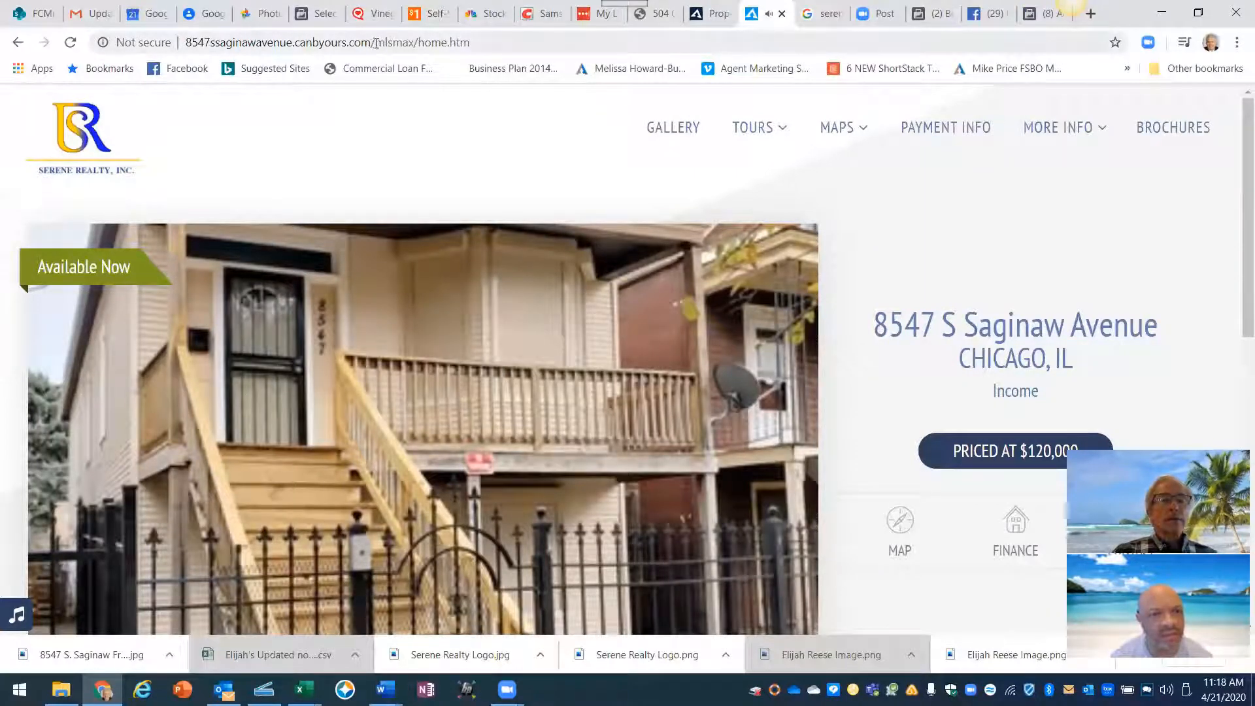
pyautogui.moveTo(372, 42); pyautogui.dragTo(197, 47)
pyautogui.rightClick(195, 43)
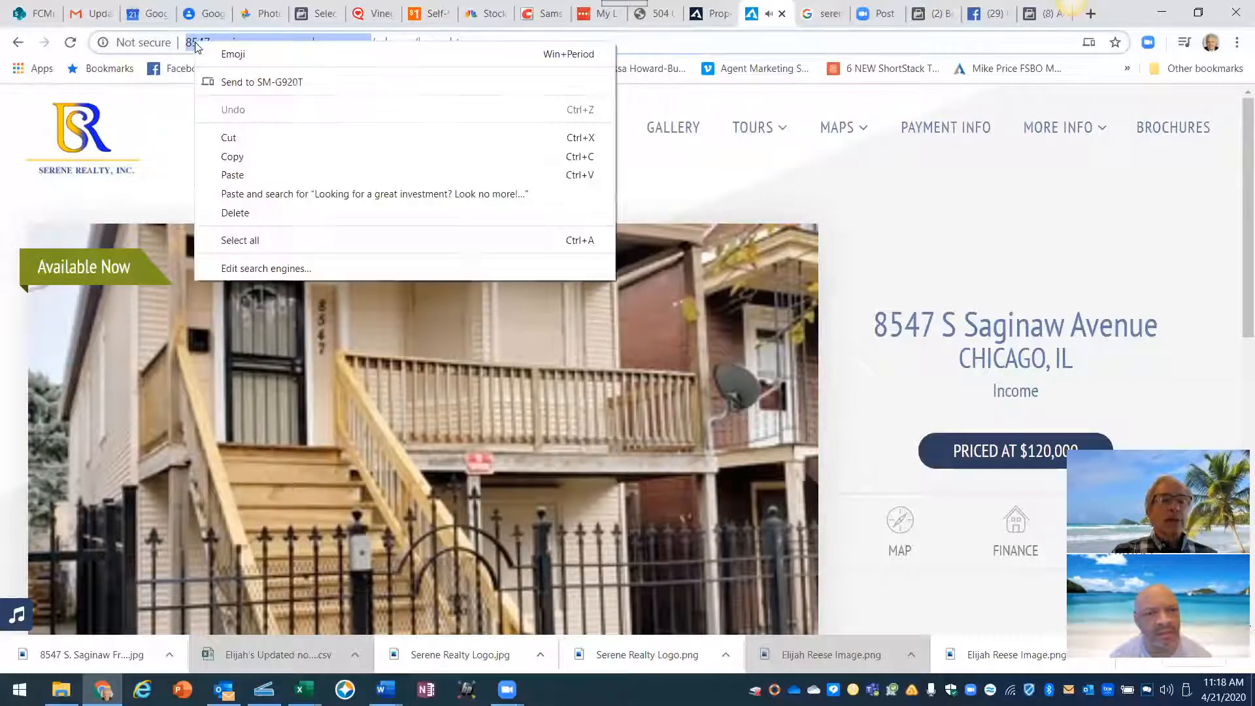
pyautogui.click(242, 157)
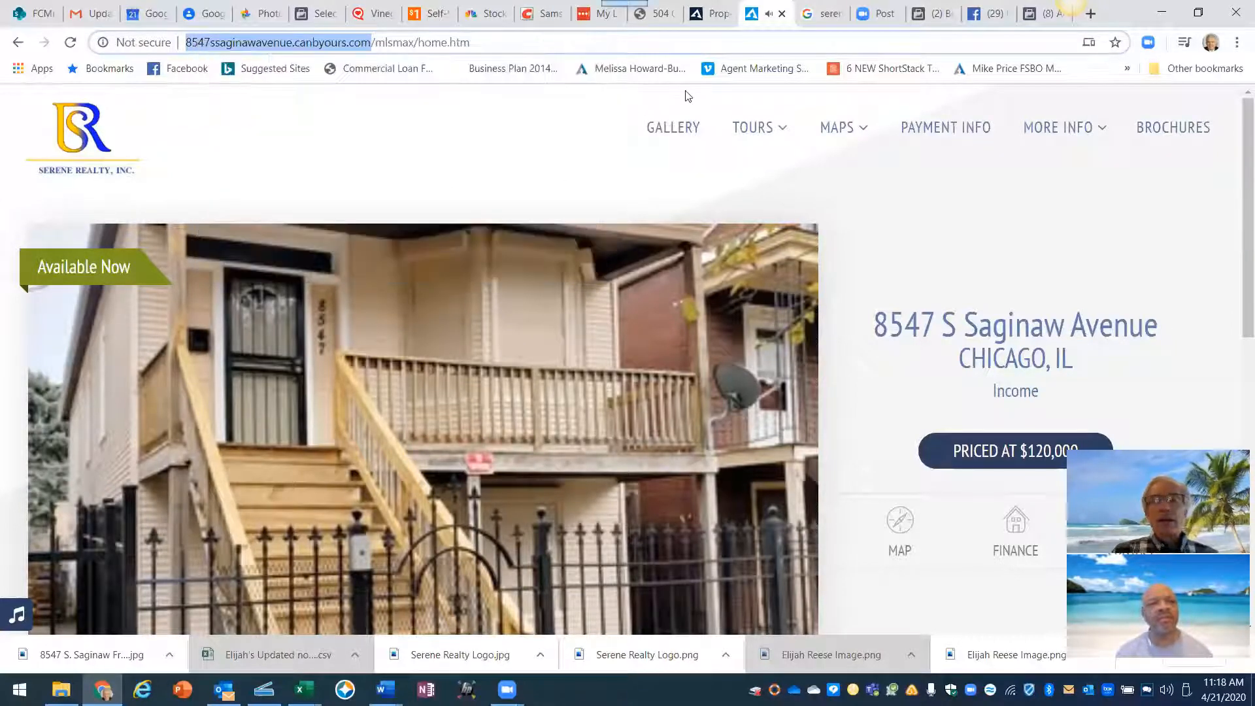
pyautogui.click(1033, 23)
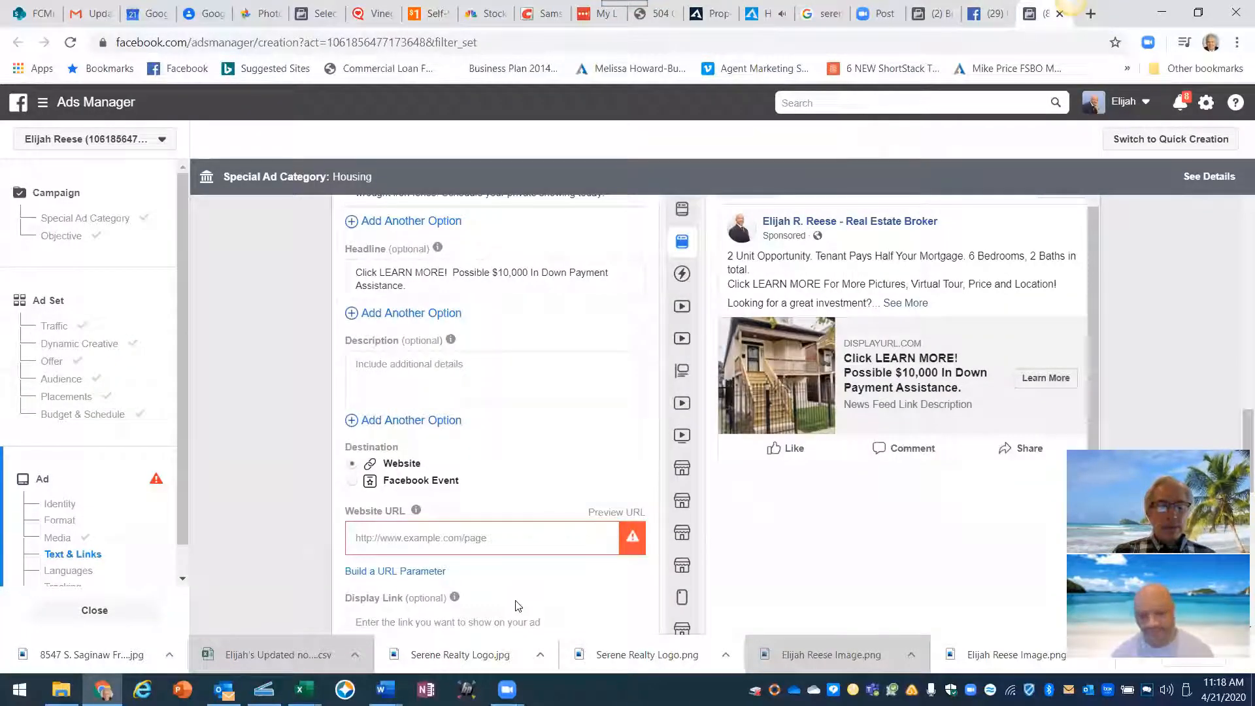
pyautogui.click(366, 537)
pyautogui.rightClick(359, 536)
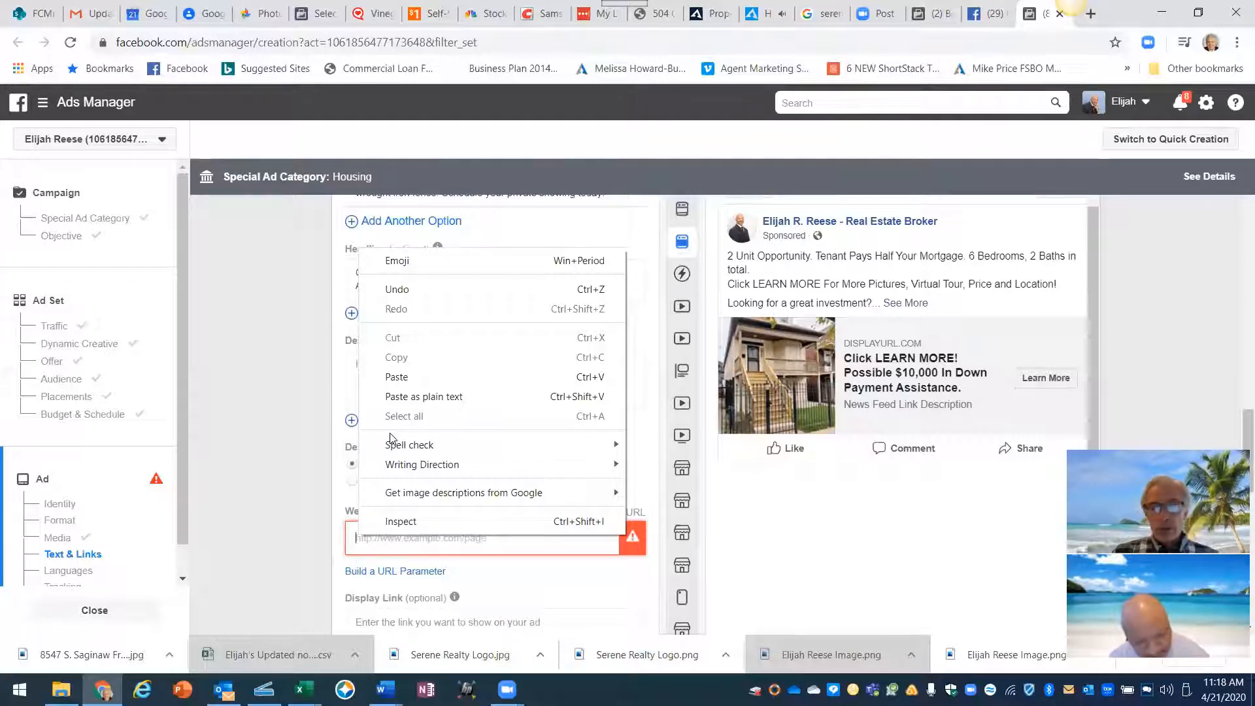
pyautogui.click(401, 376)
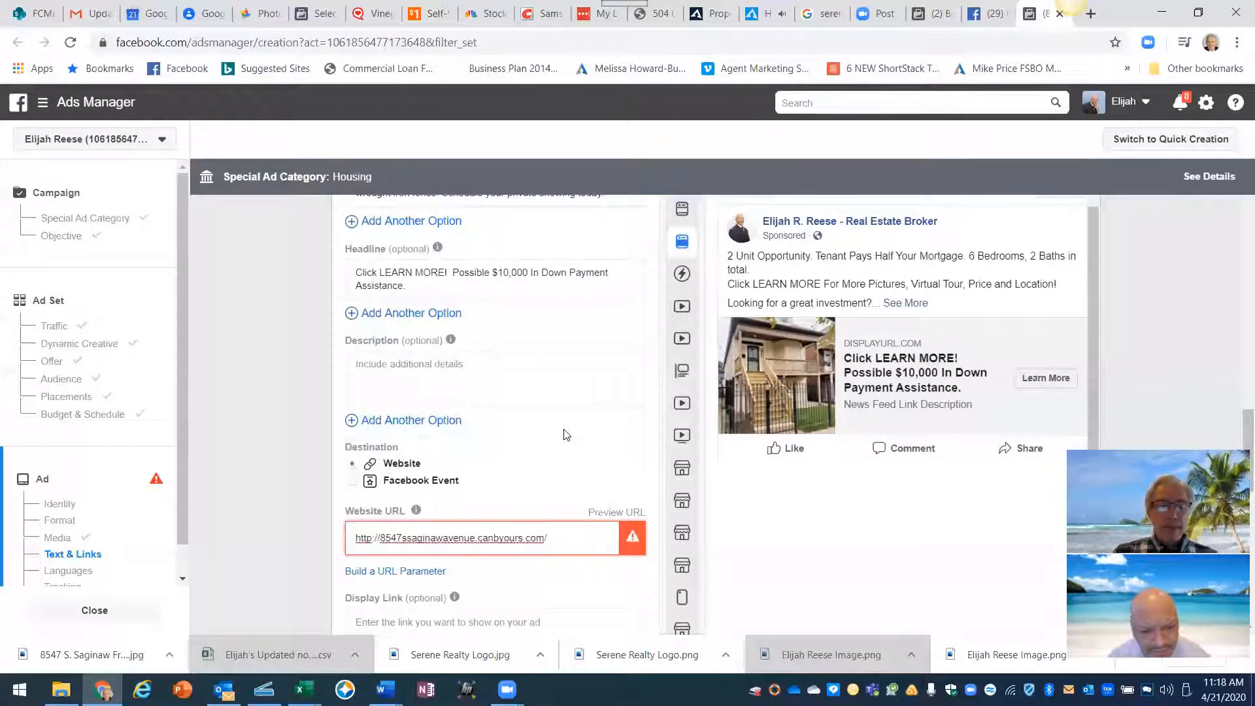
pyautogui.click(565, 472)
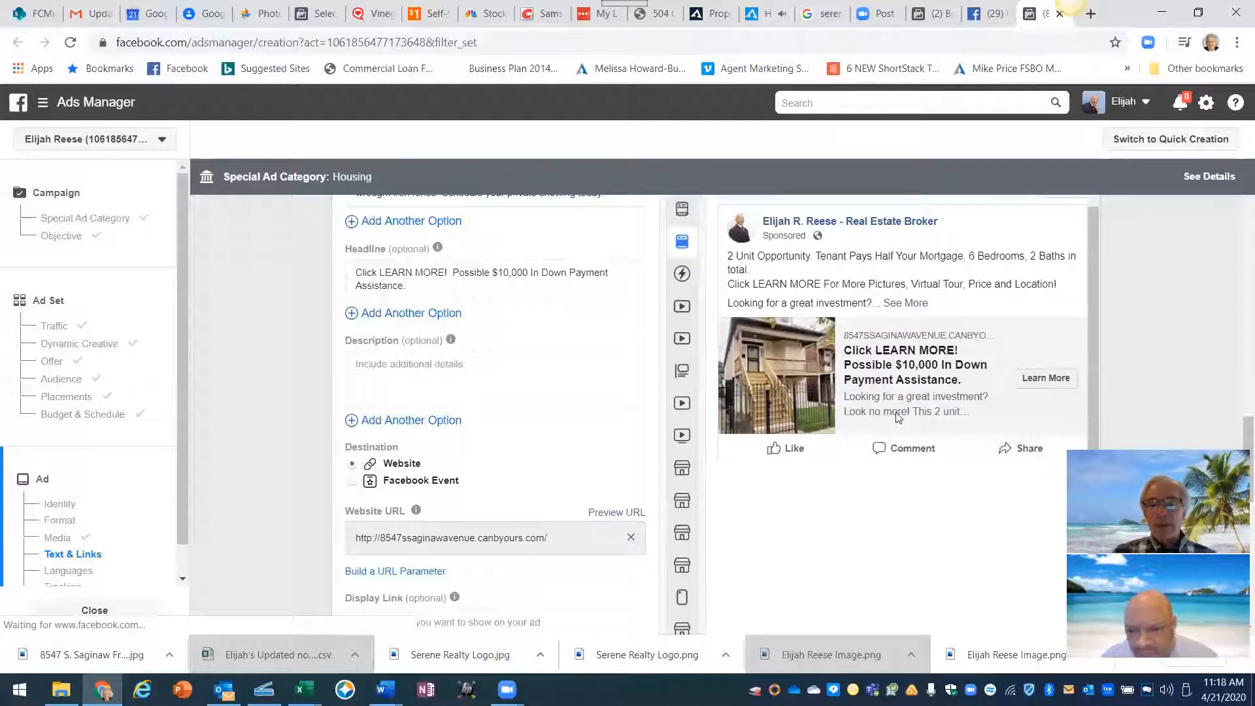
pyautogui.moveTo(859, 343)
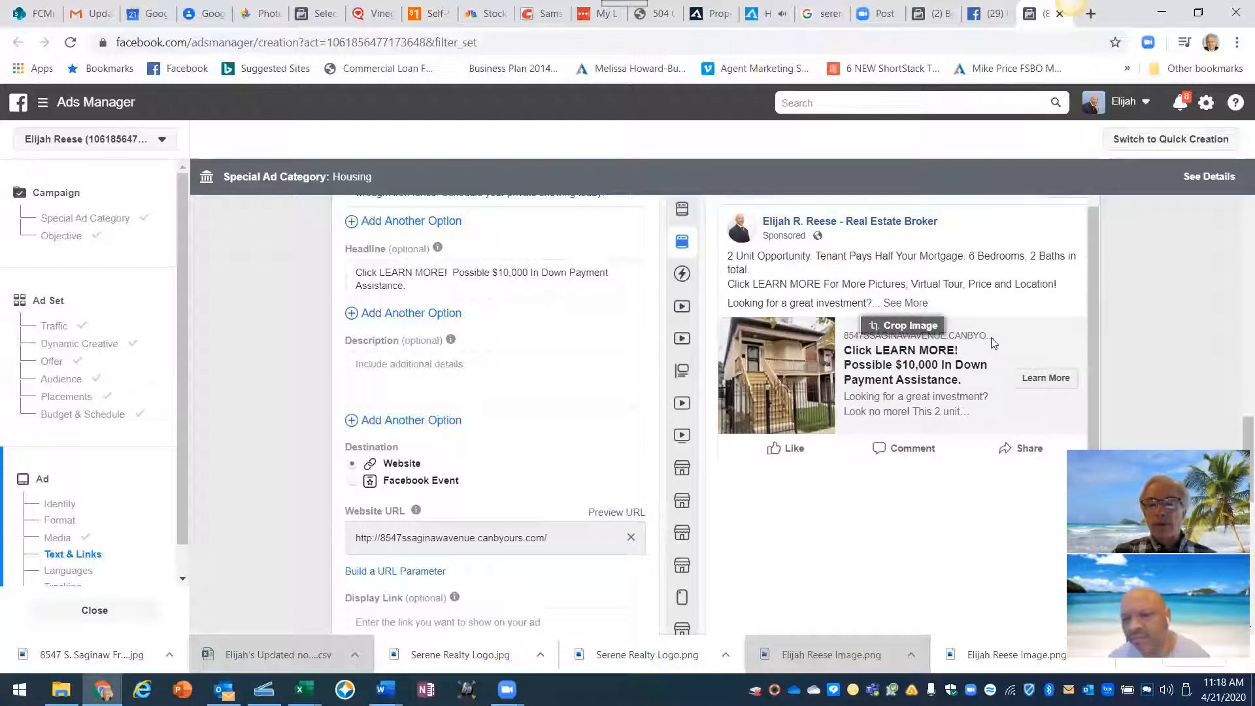
pyautogui.click(687, 212)
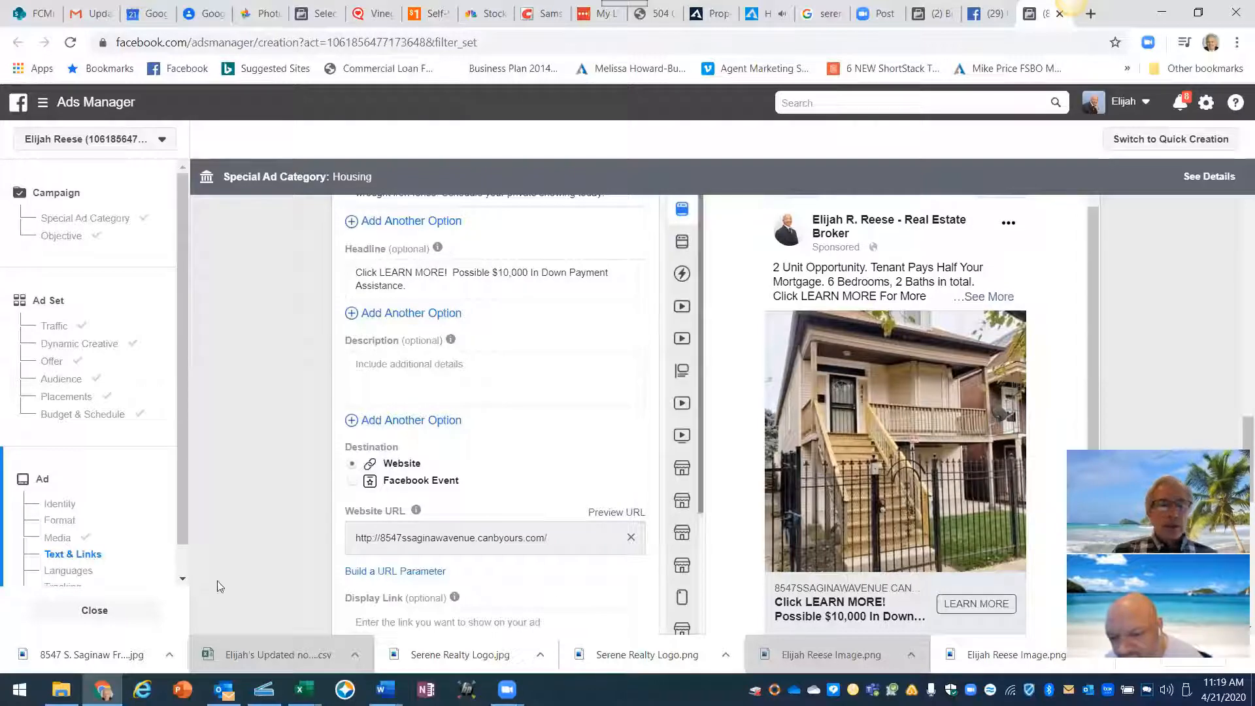
pyautogui.scroll(-1, 314, 554)
pyautogui.scroll(-2, 314, 554)
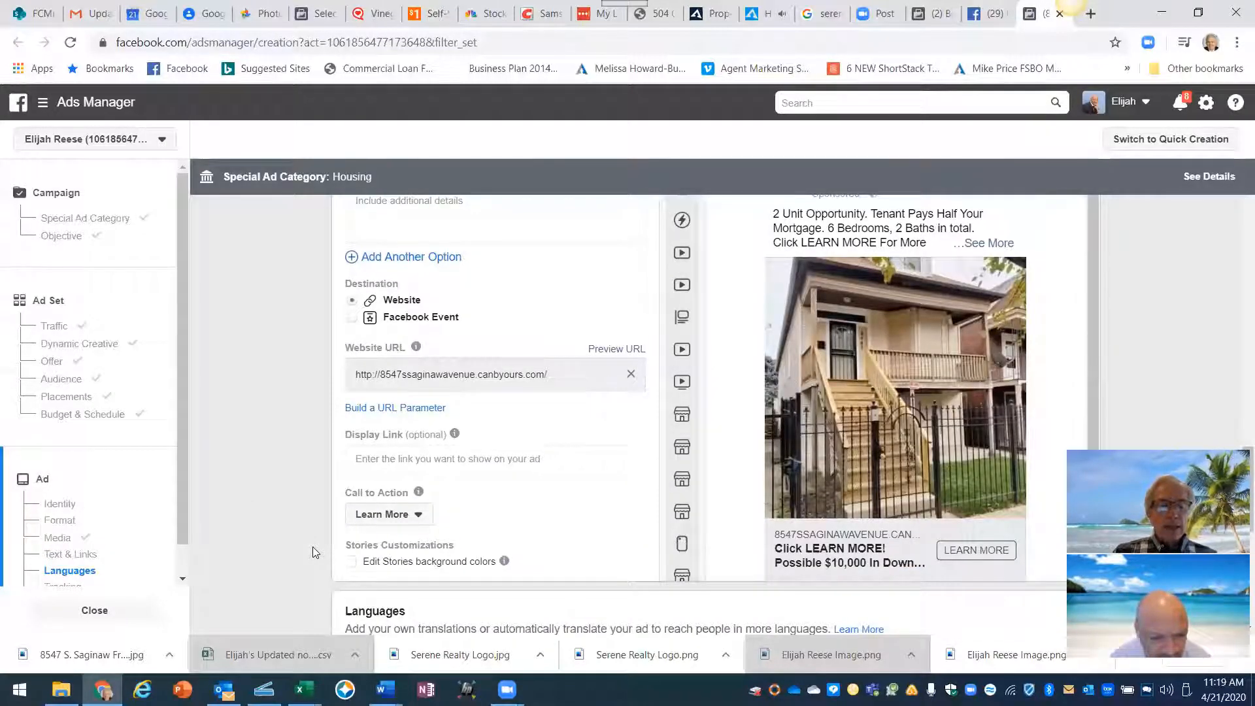
pyautogui.scroll(-1, 314, 552)
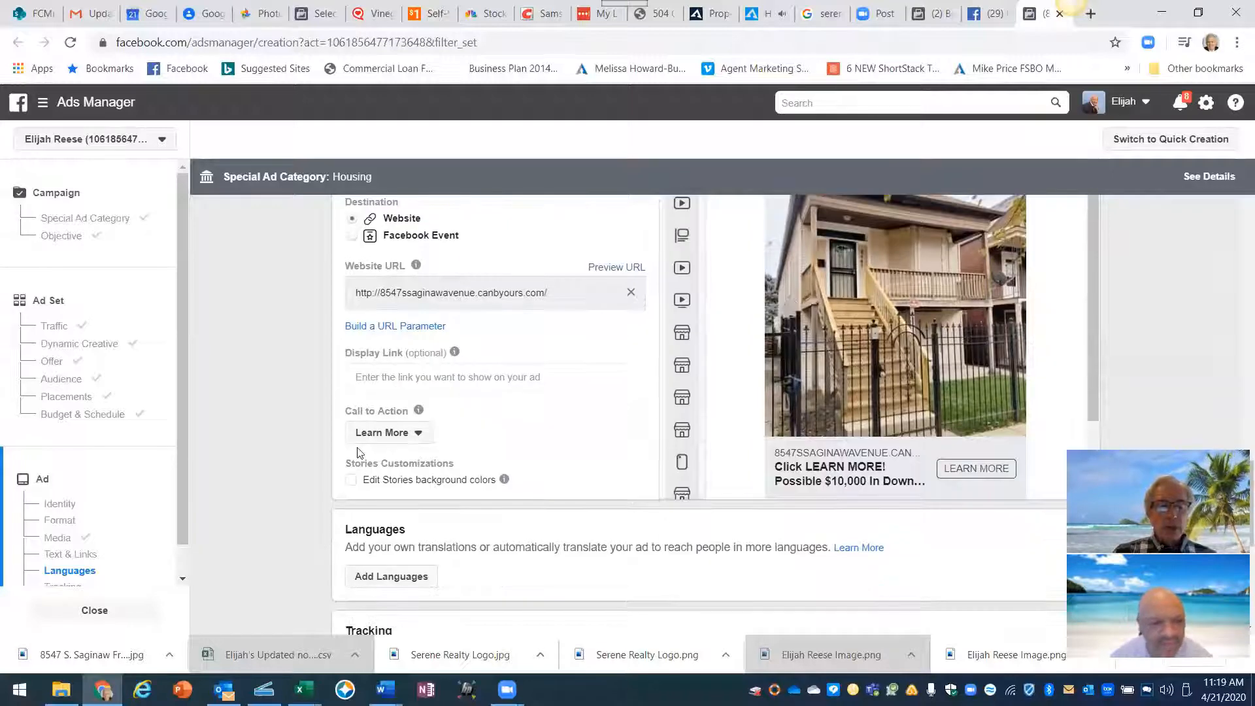
pyautogui.scroll(-3, 304, 463)
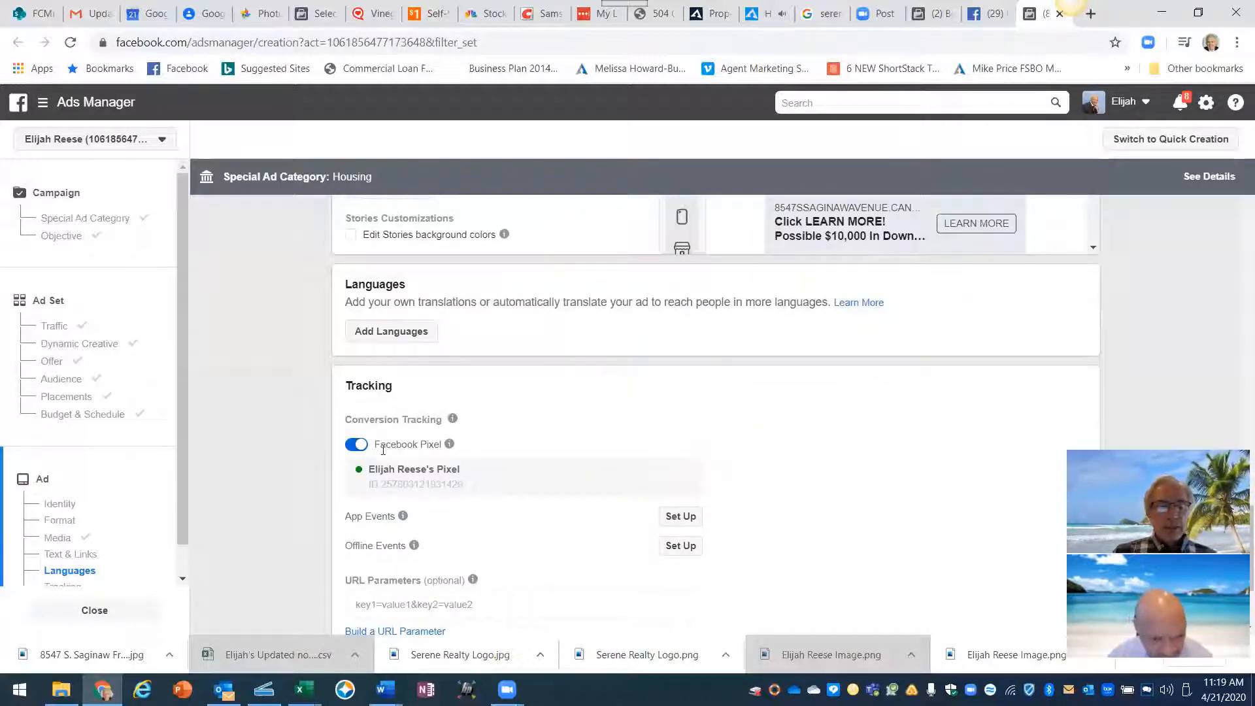
pyautogui.moveTo(457, 450)
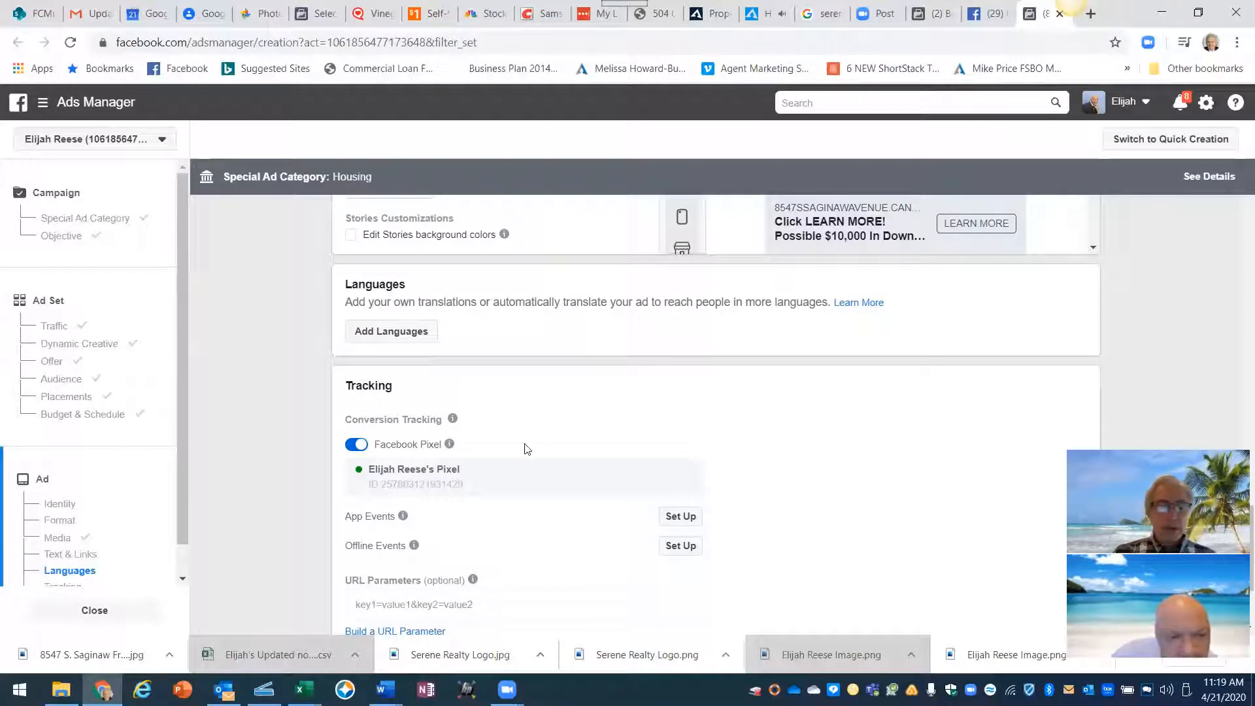
pyautogui.scroll(-1, 743, 459)
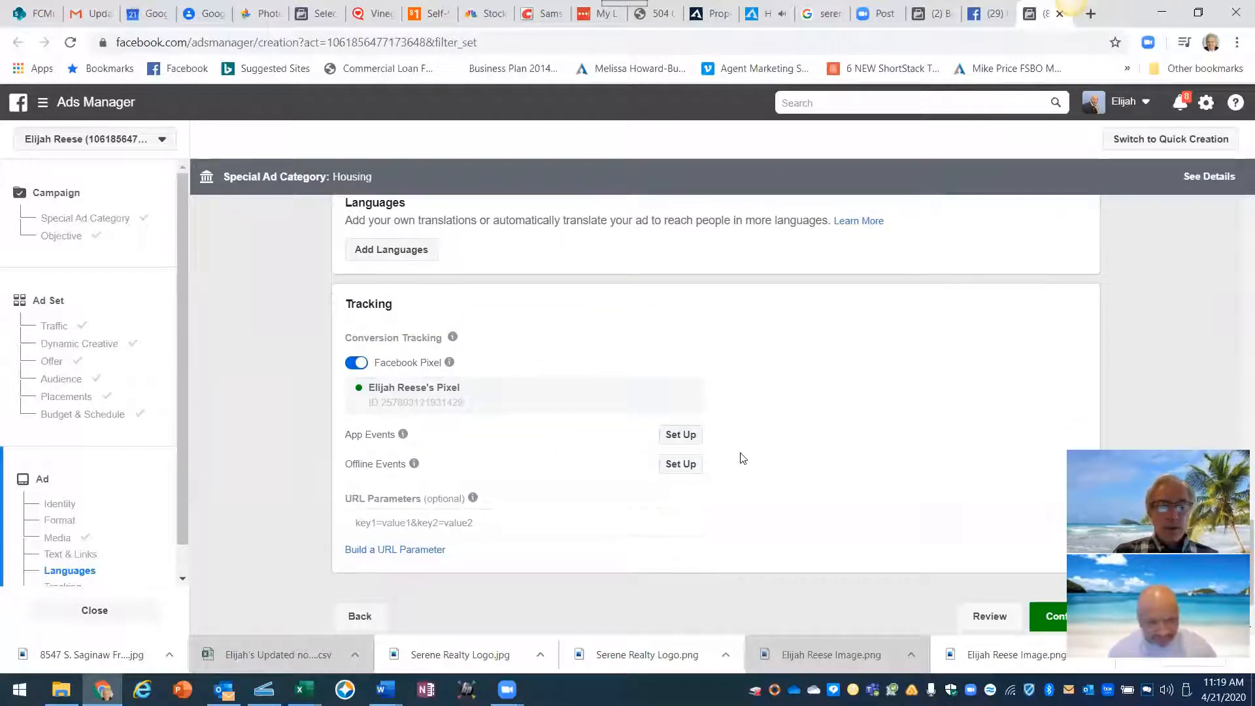
pyautogui.scroll(-1, 742, 458)
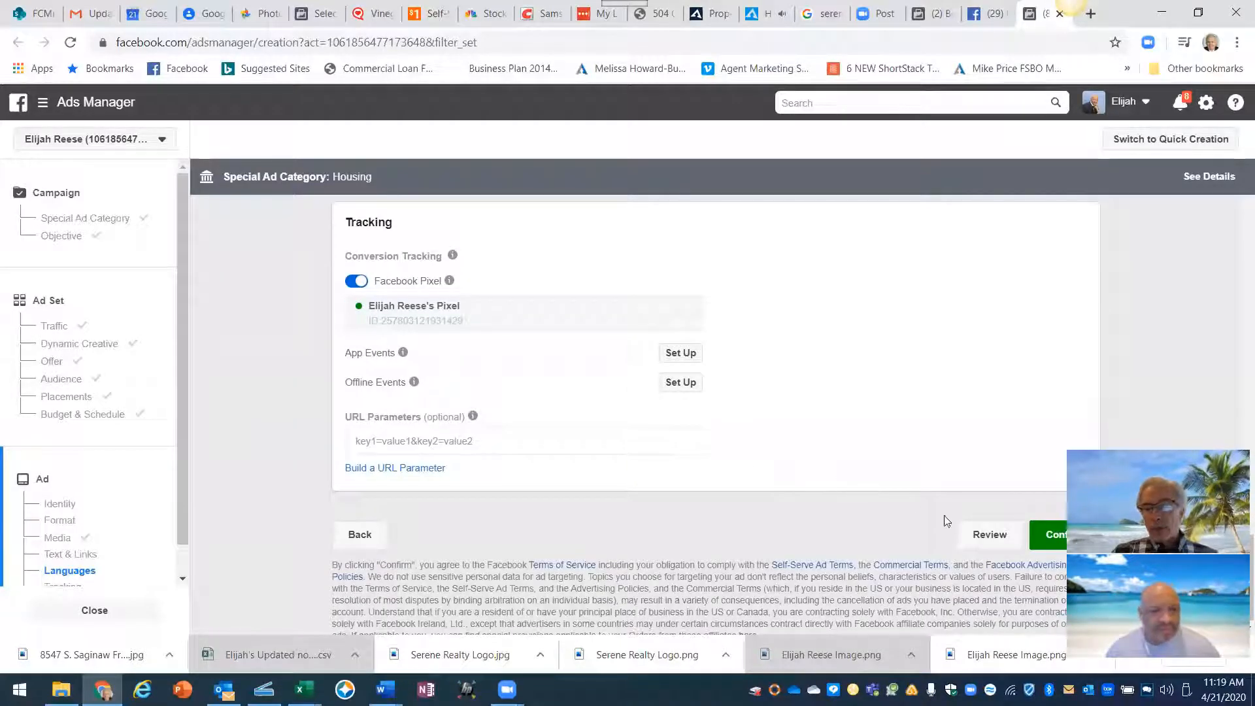
pyautogui.click(993, 539)
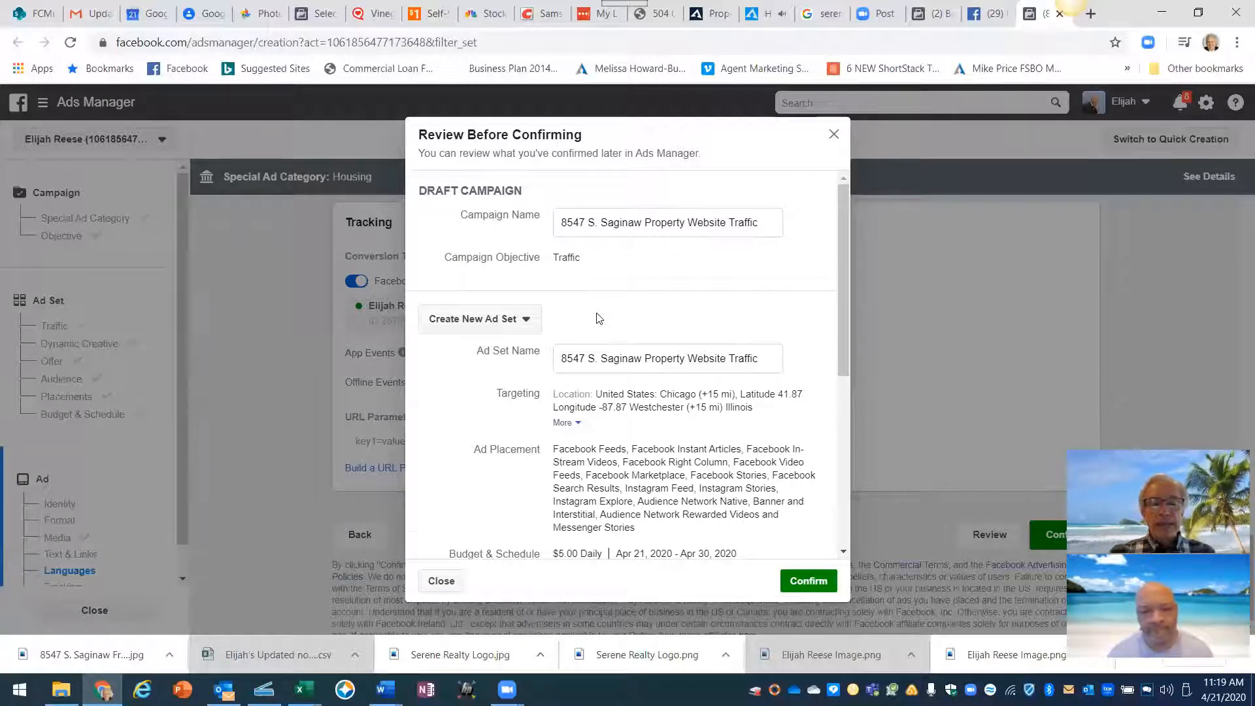
pyautogui.scroll(-3, 599, 314)
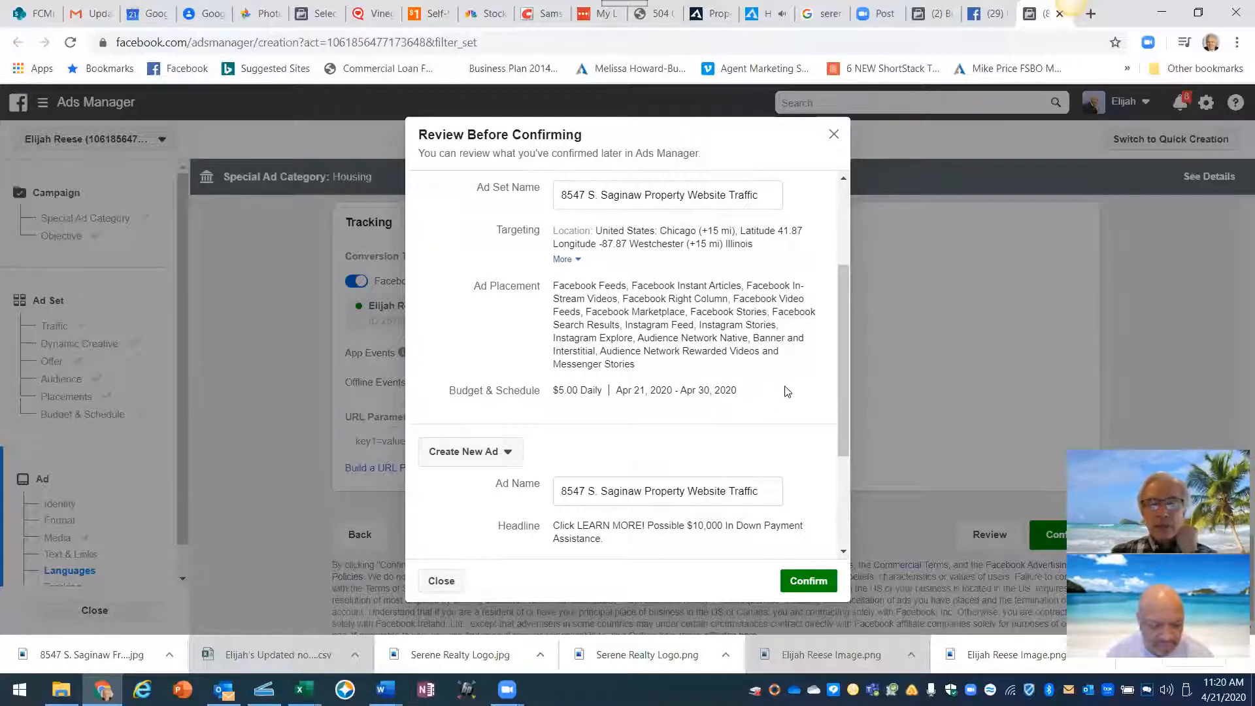
pyautogui.scroll(-3, 788, 391)
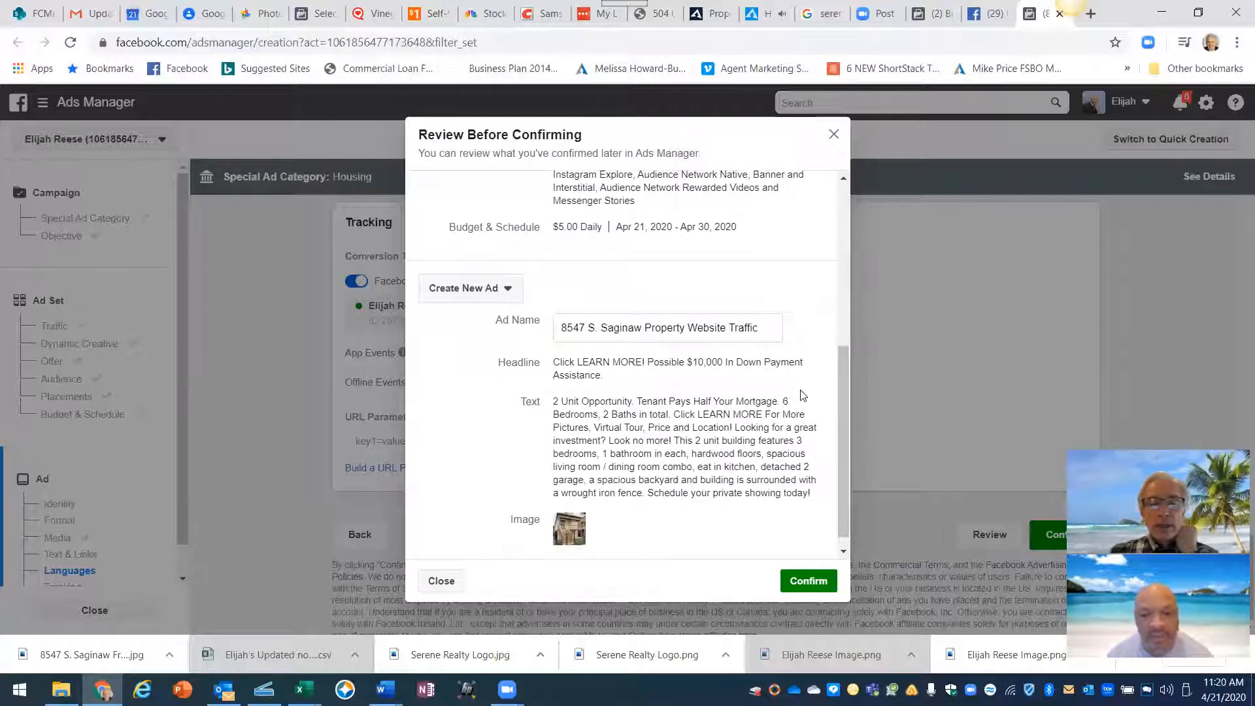
pyautogui.scroll(-1, 810, 389)
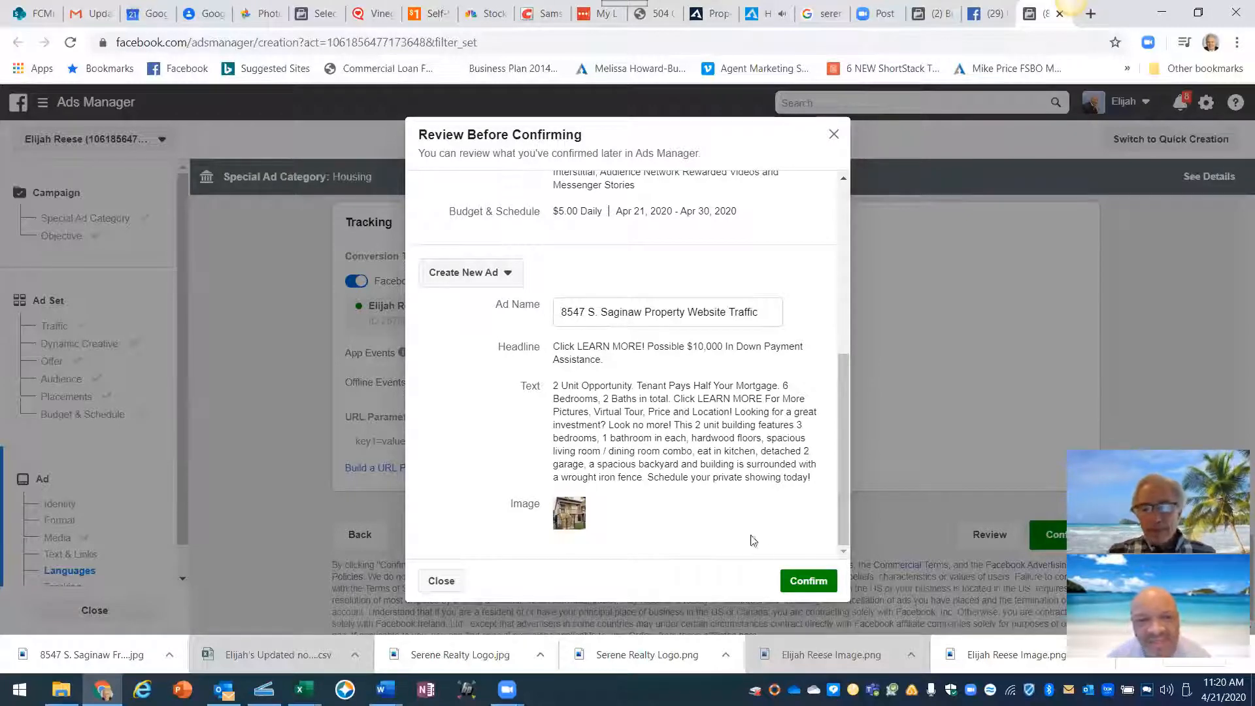
pyautogui.click(811, 581)
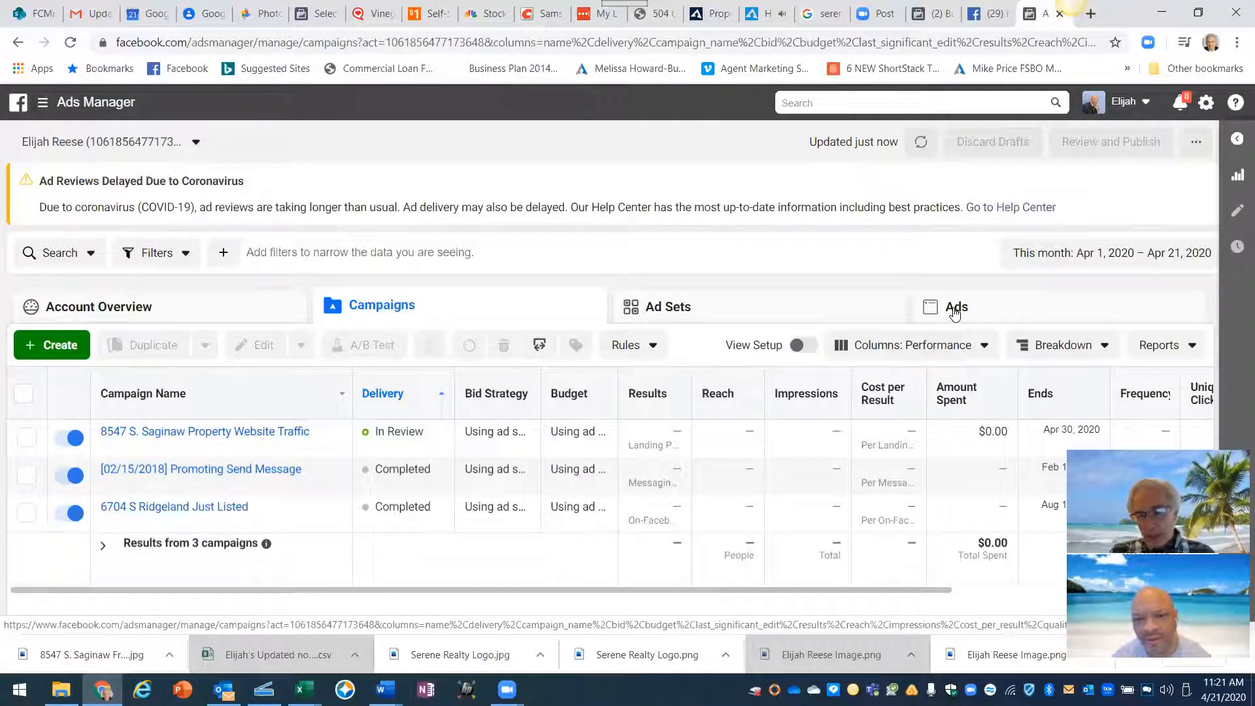
pyautogui.click(181, 433)
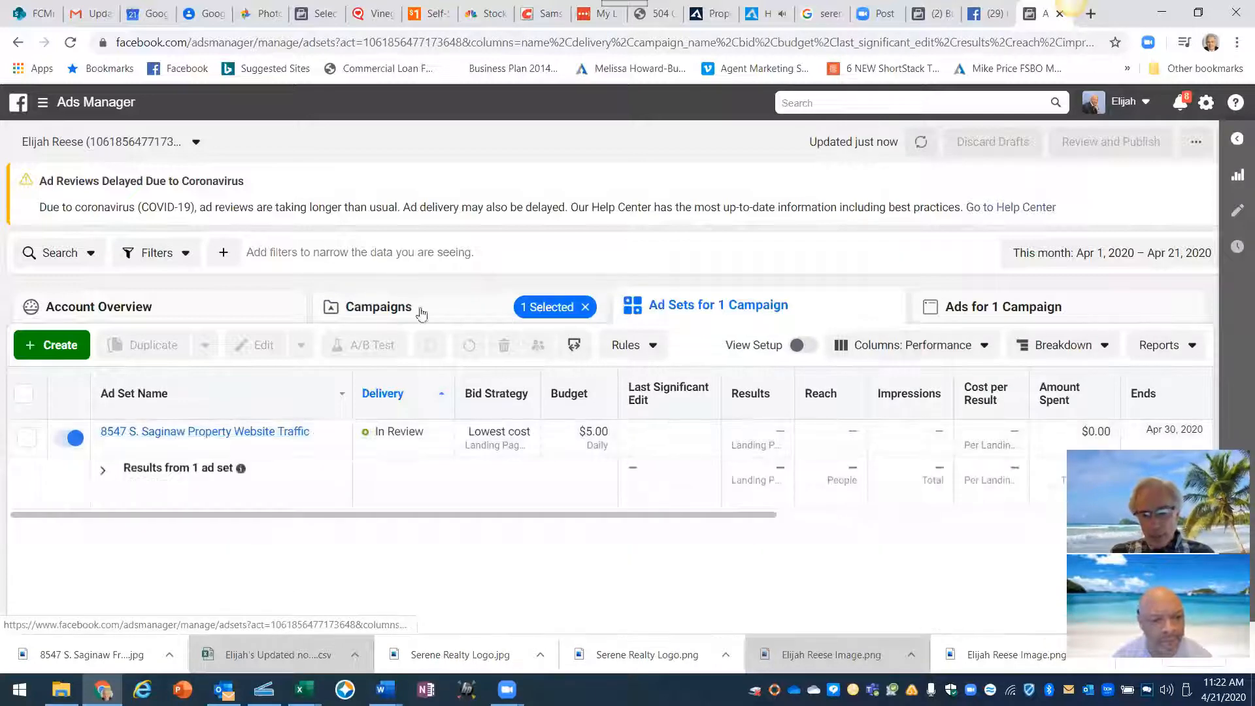
pyautogui.moveTo(151, 438)
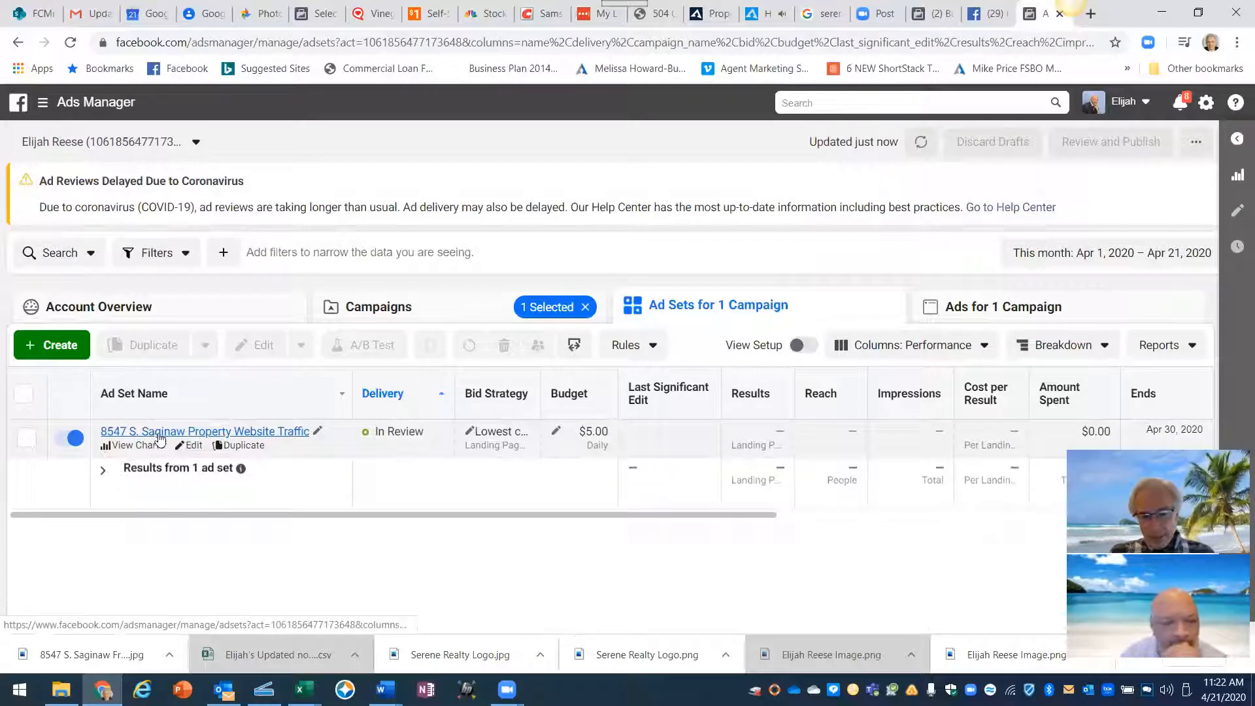
pyautogui.click(158, 434)
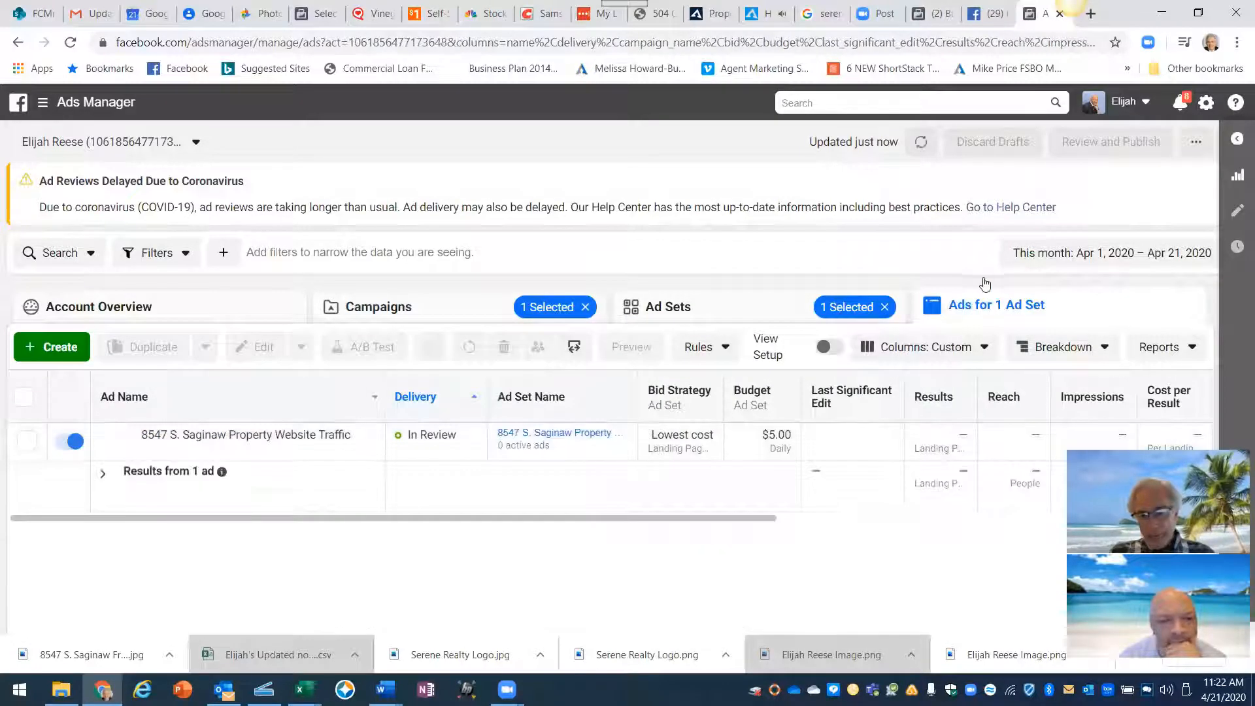
pyautogui.moveTo(124, 442)
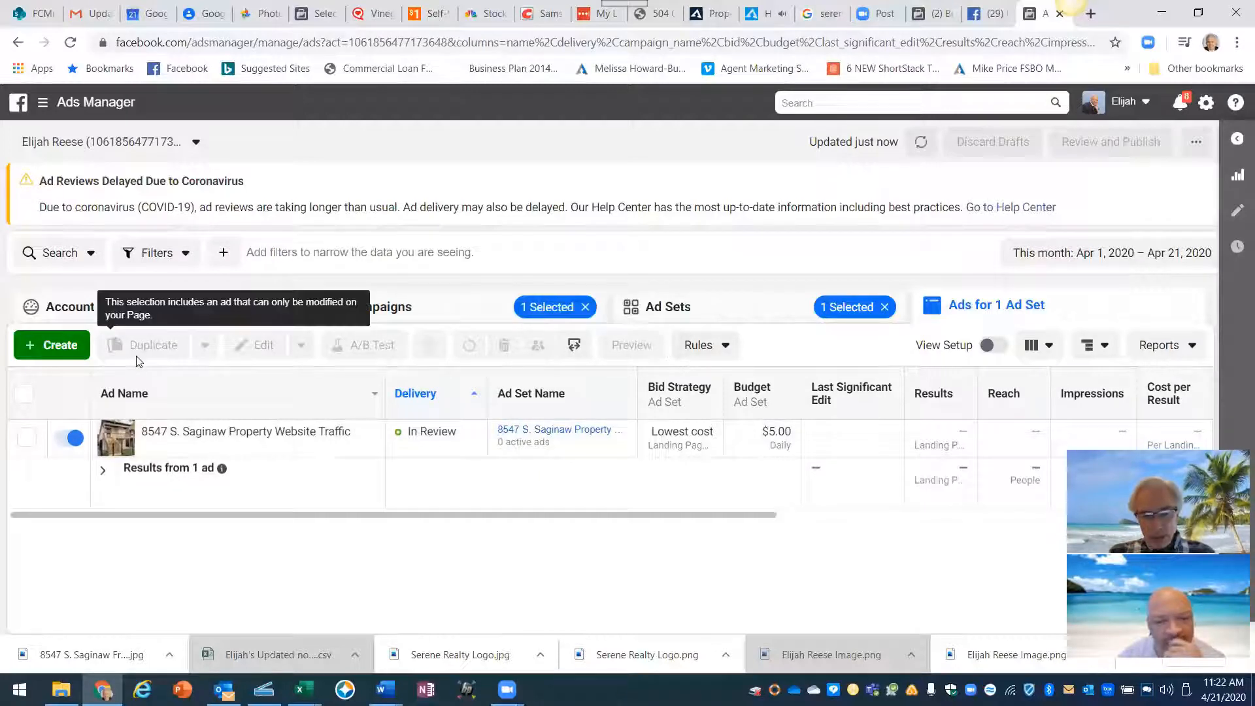
pyautogui.click(27, 438)
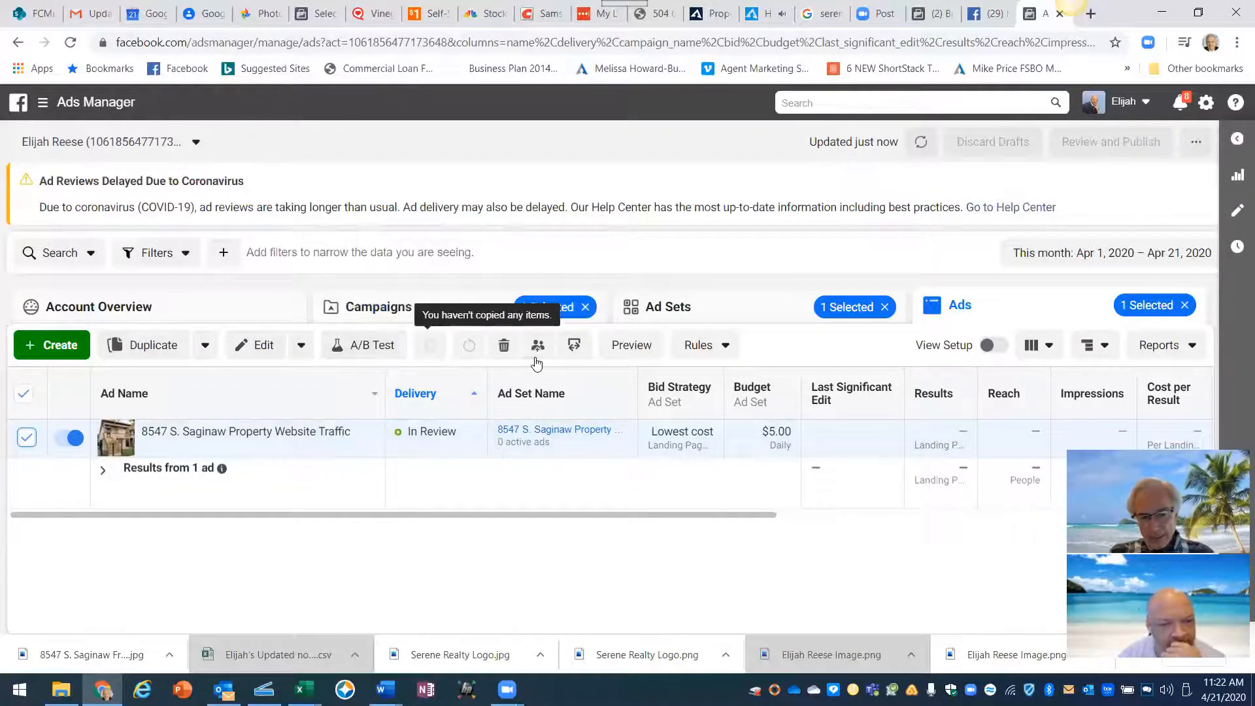
# - Preview the ad in the Desktop News Feed placement and open that preview on Facebook
pyautogui.click(636, 347)
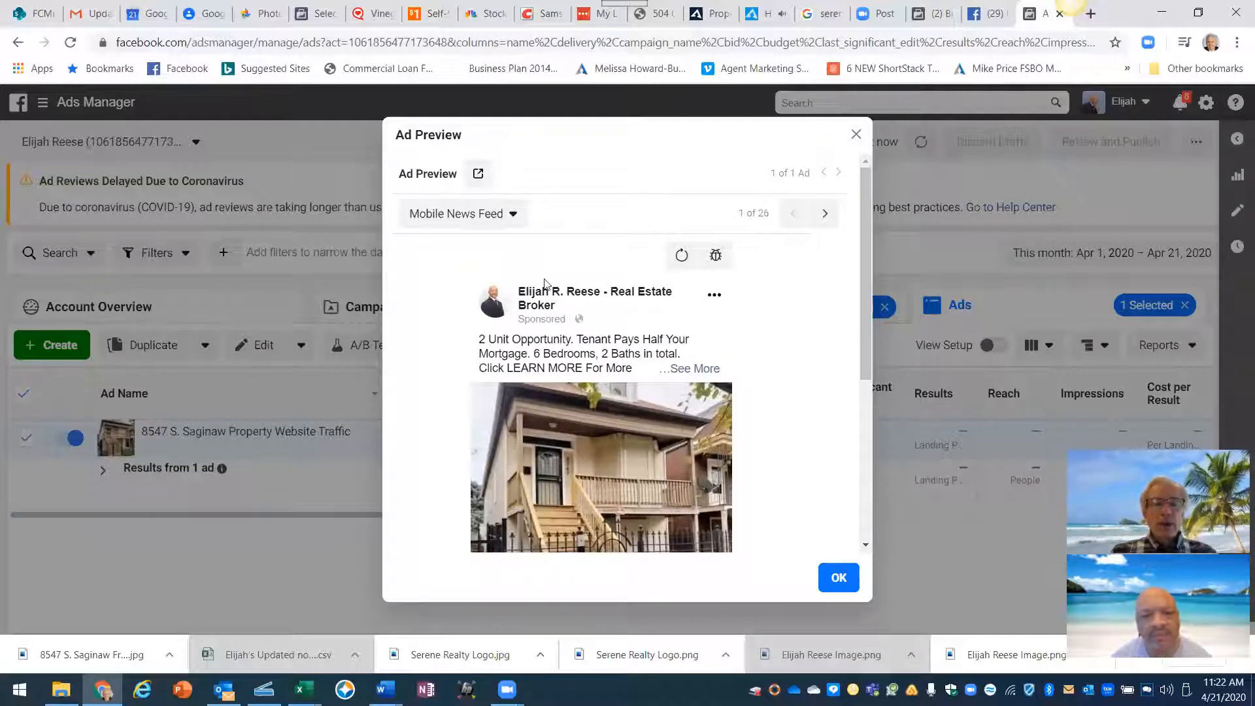
pyautogui.click(513, 215)
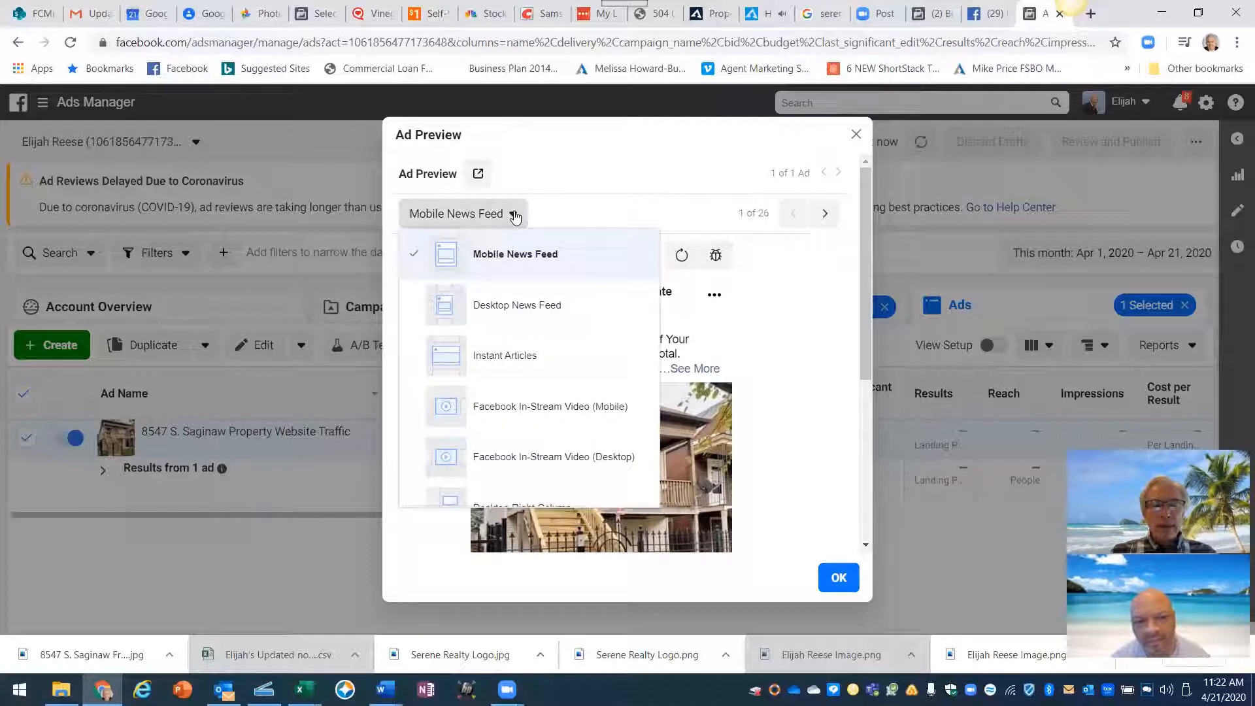
pyautogui.click(514, 305)
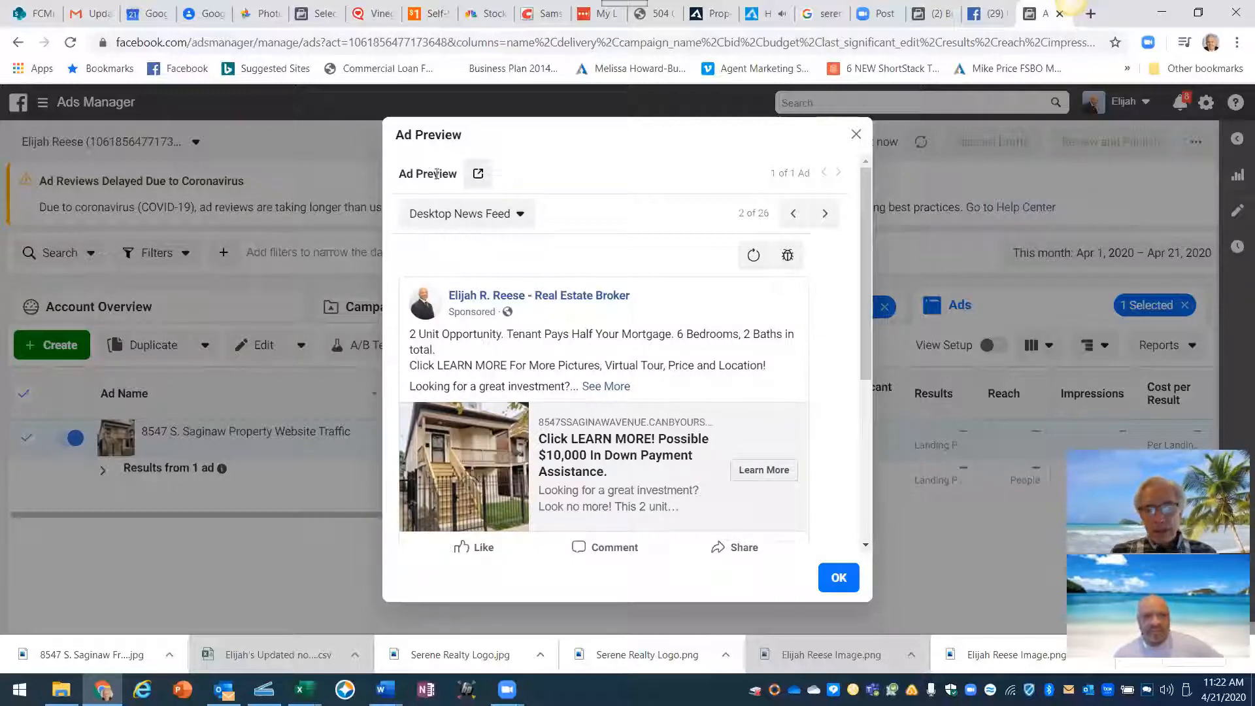
pyautogui.click(479, 175)
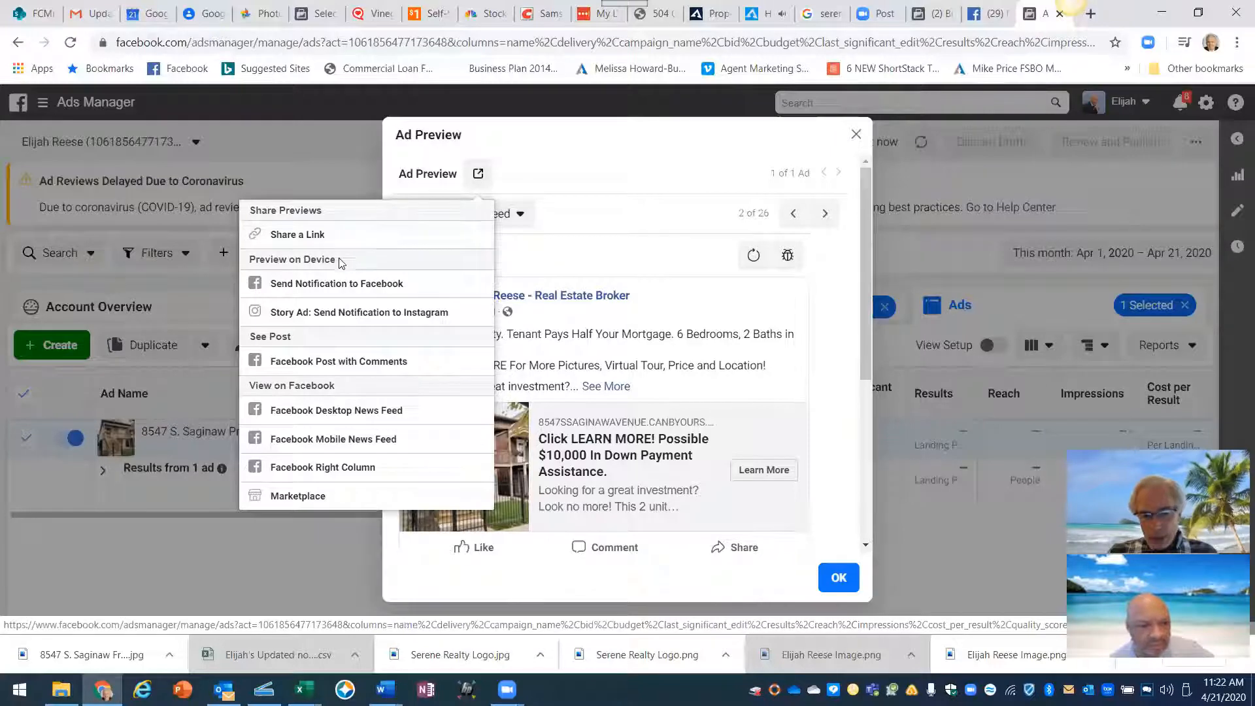
pyautogui.click(327, 410)
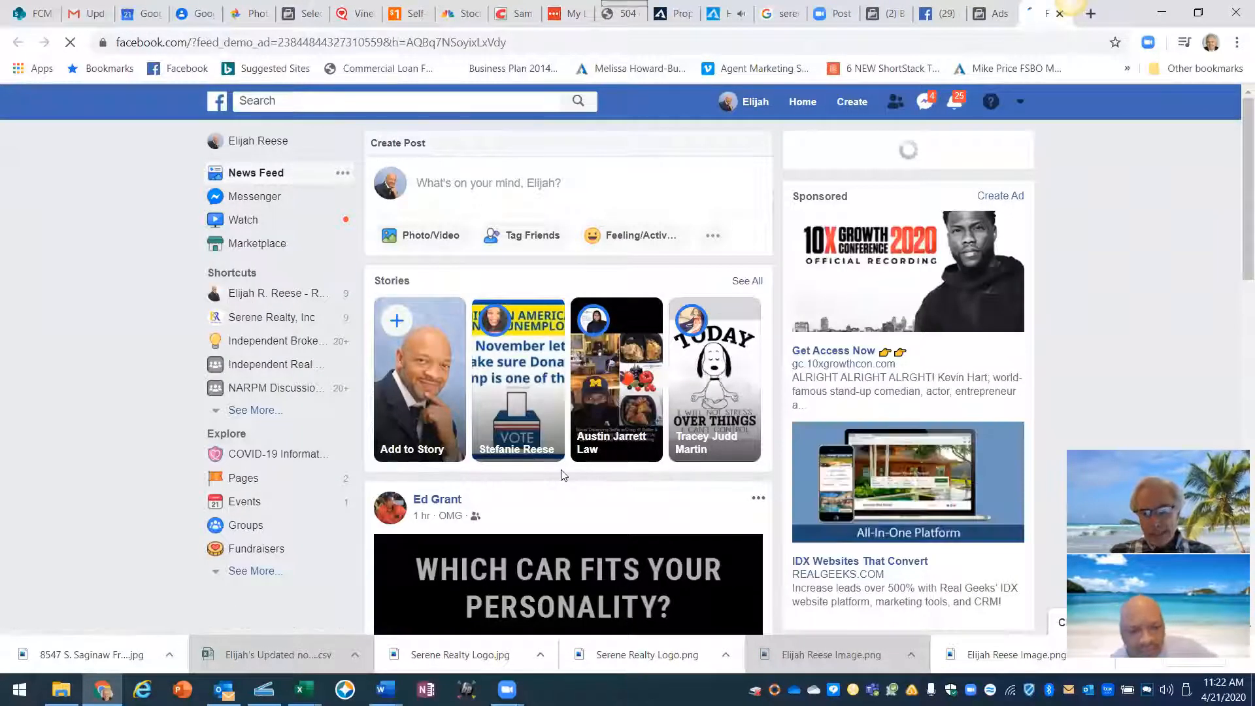
# - Scroll the news feed to the Sponsored demo post and start a Jing screen capture
pyautogui.scroll(-5, 559, 431)
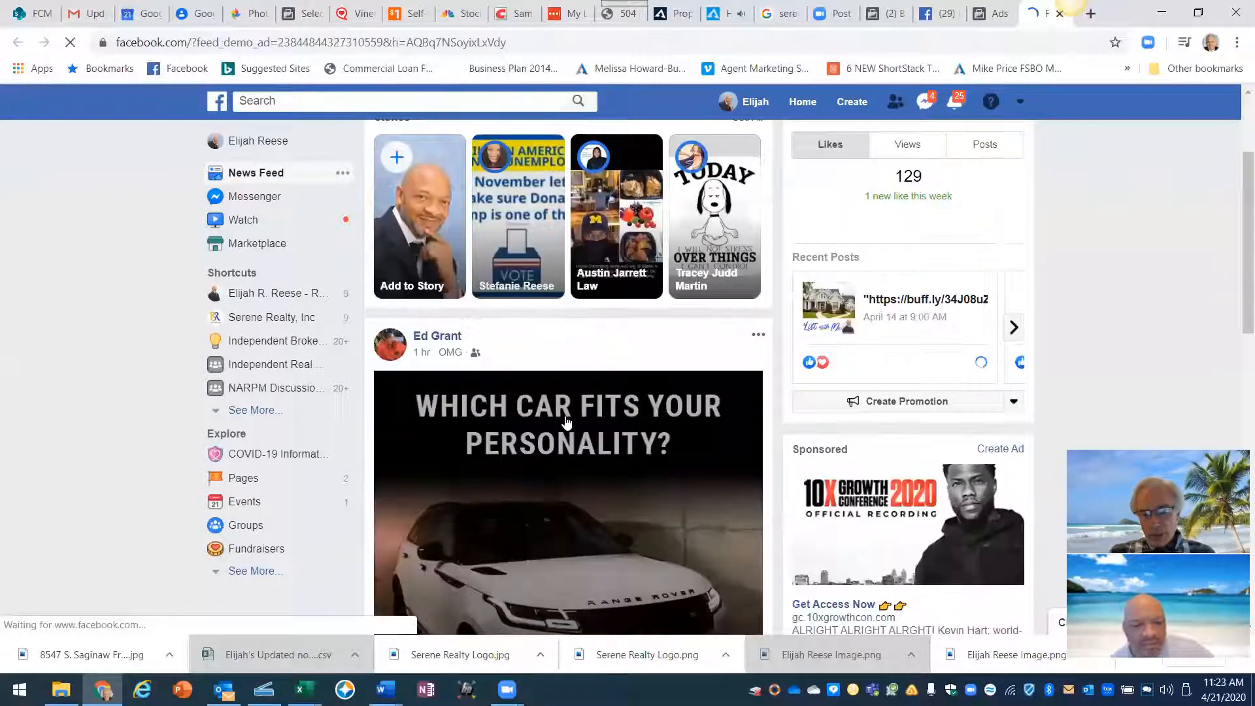
pyautogui.scroll(-4, 566, 423)
pyautogui.scroll(-5, 566, 423)
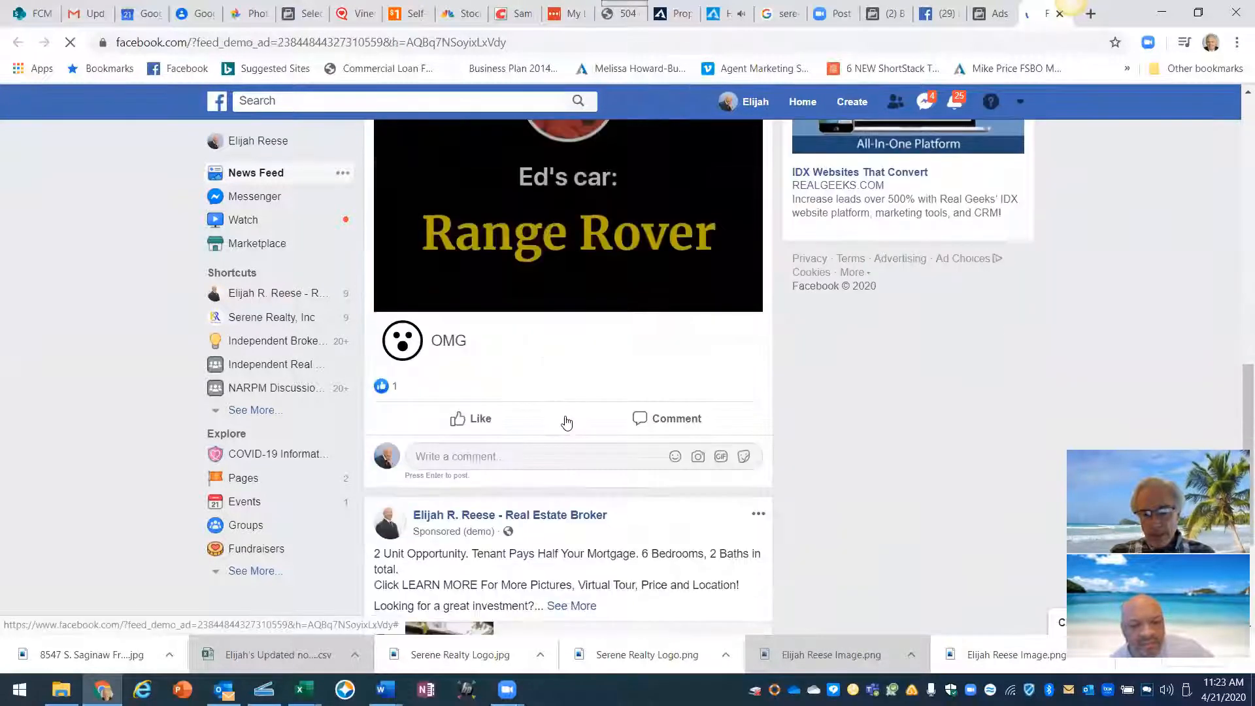
pyautogui.scroll(-3, 566, 423)
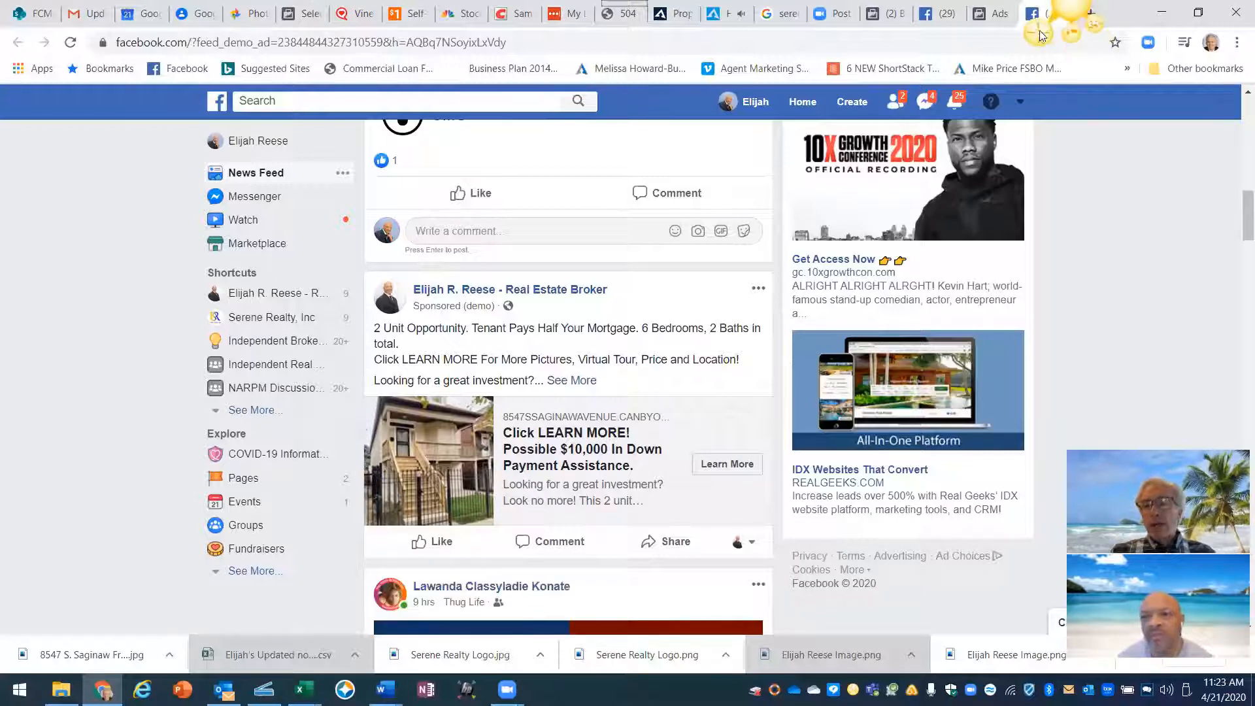
pyautogui.press('Print')
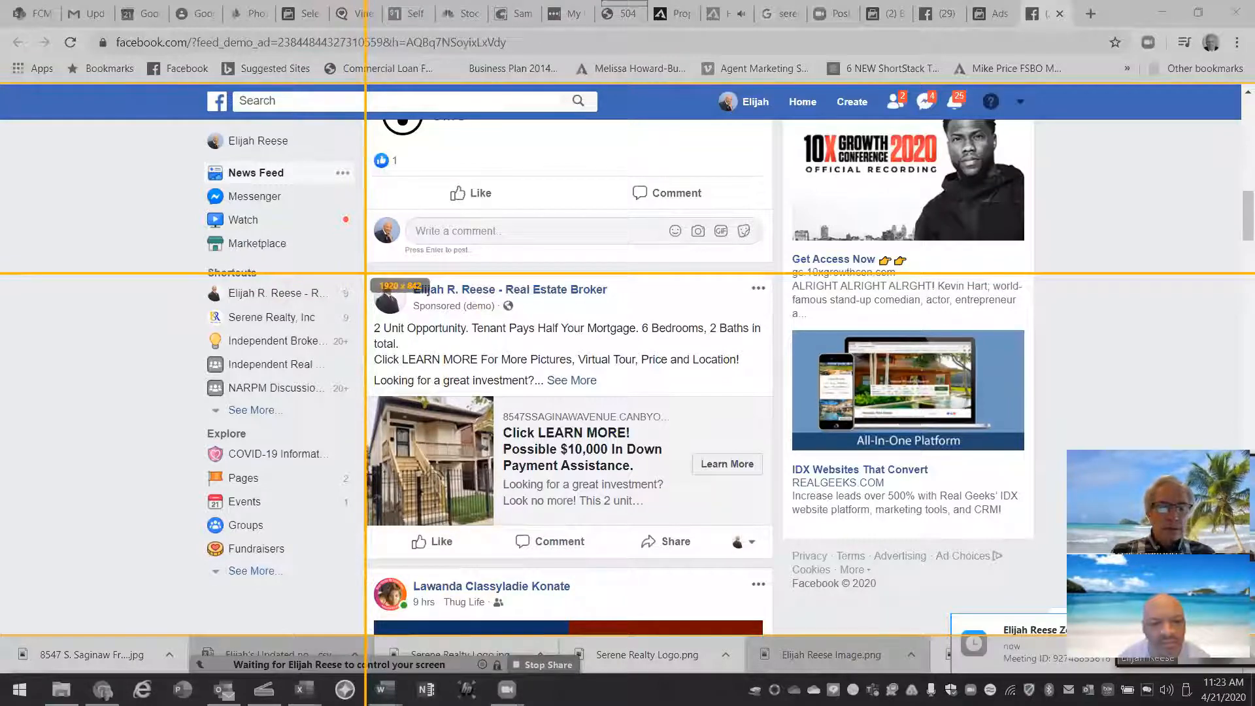
# - Capture the sponsored post as a 622×434 image and copy it to the clipboard
pyautogui.moveTo(364, 272); pyautogui.dragTo(755, 545)
pyautogui.moveTo(778, 555); pyautogui.dragTo(771, 556)
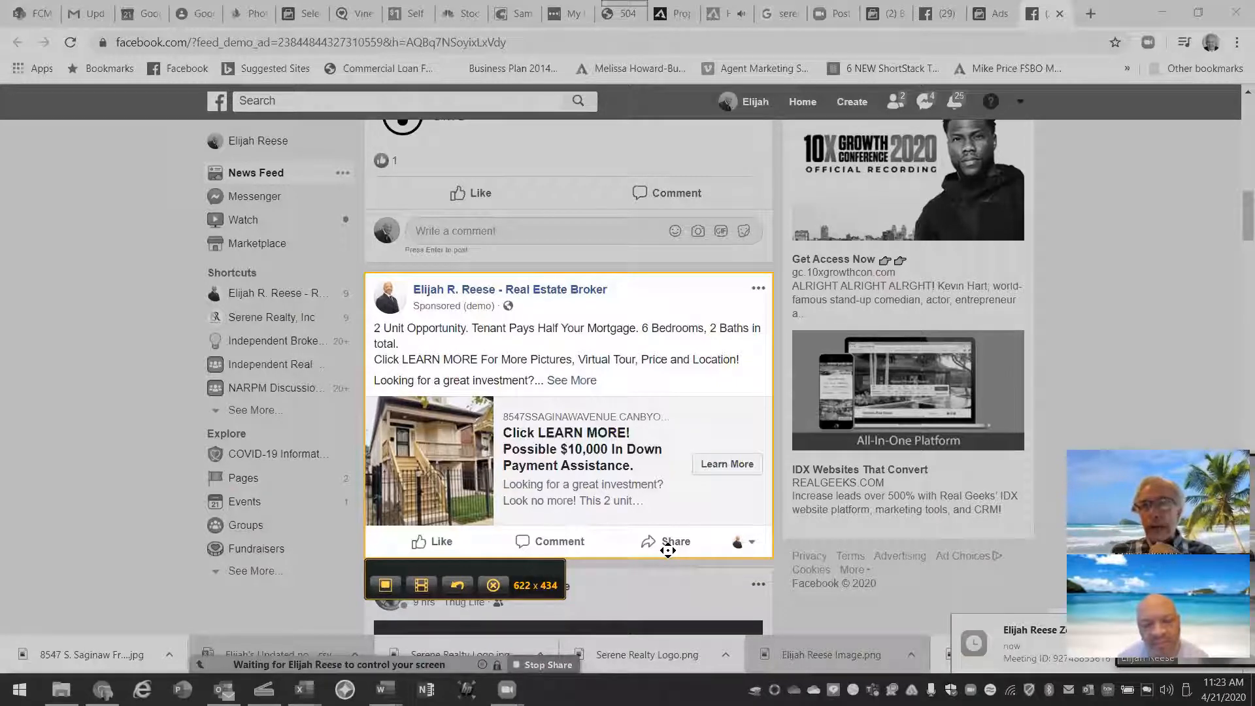
pyautogui.click(385, 586)
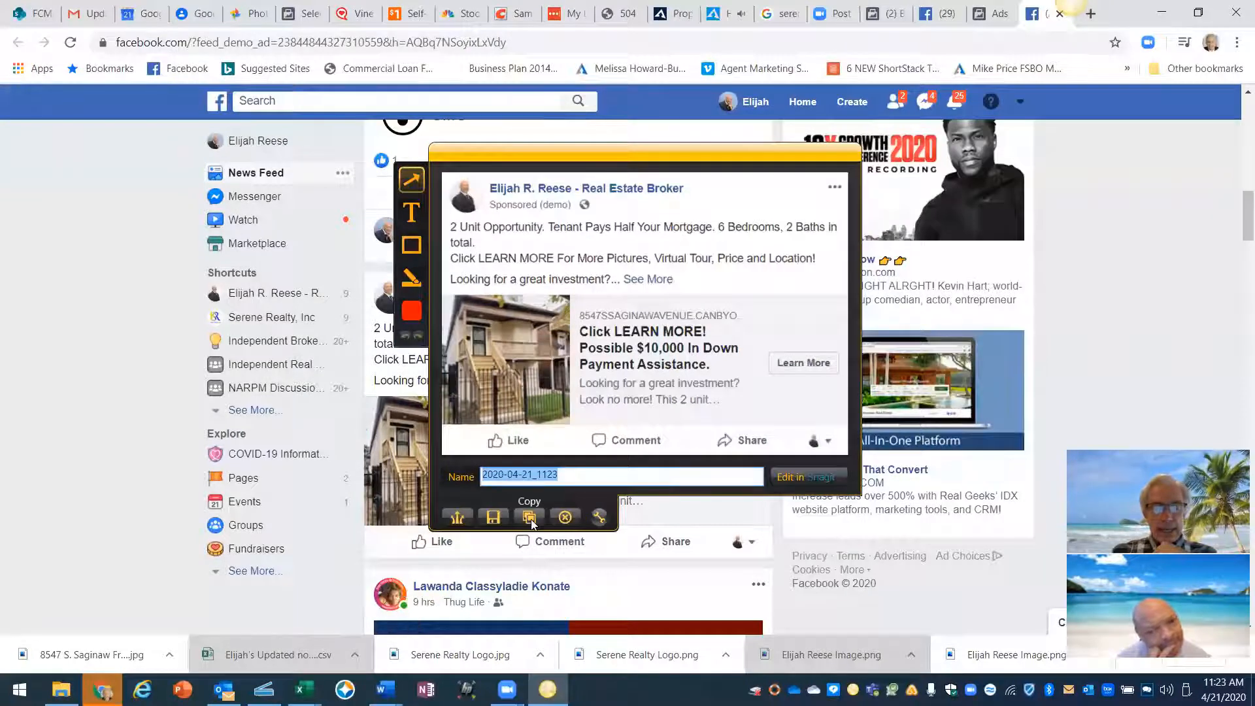
pyautogui.click(529, 518)
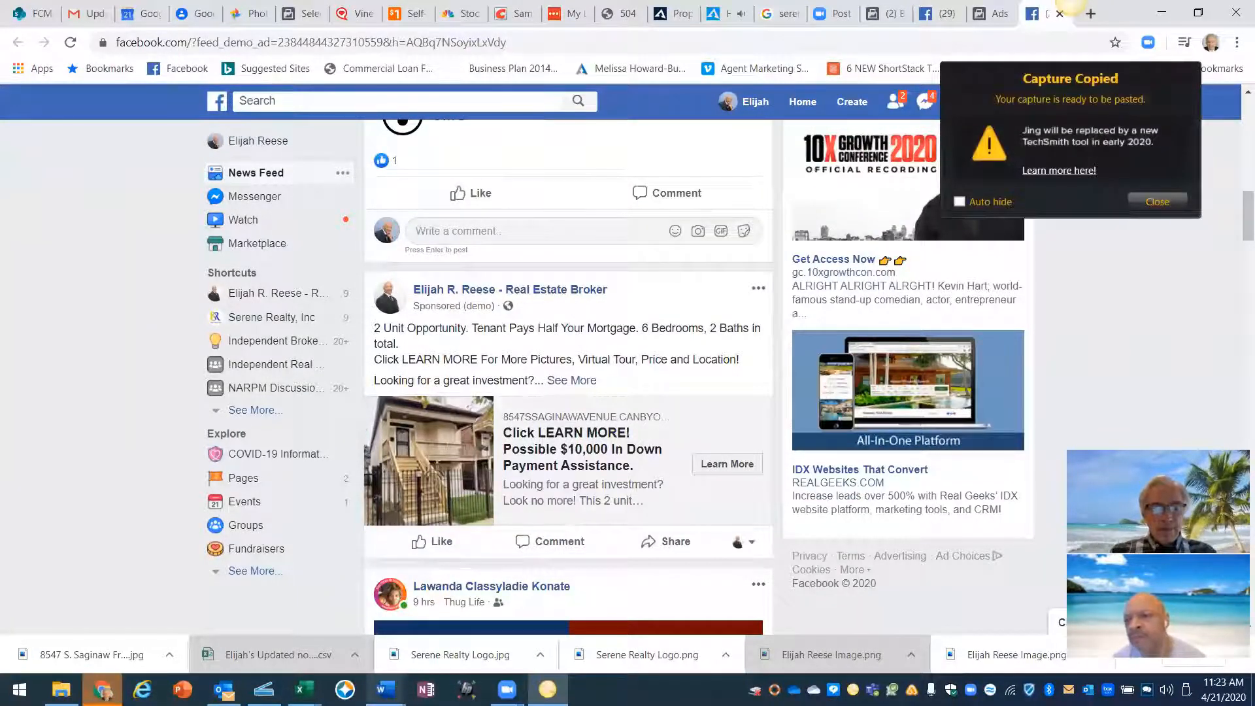
# - Create a new blank Word document
pyautogui.moveTo(385, 690)
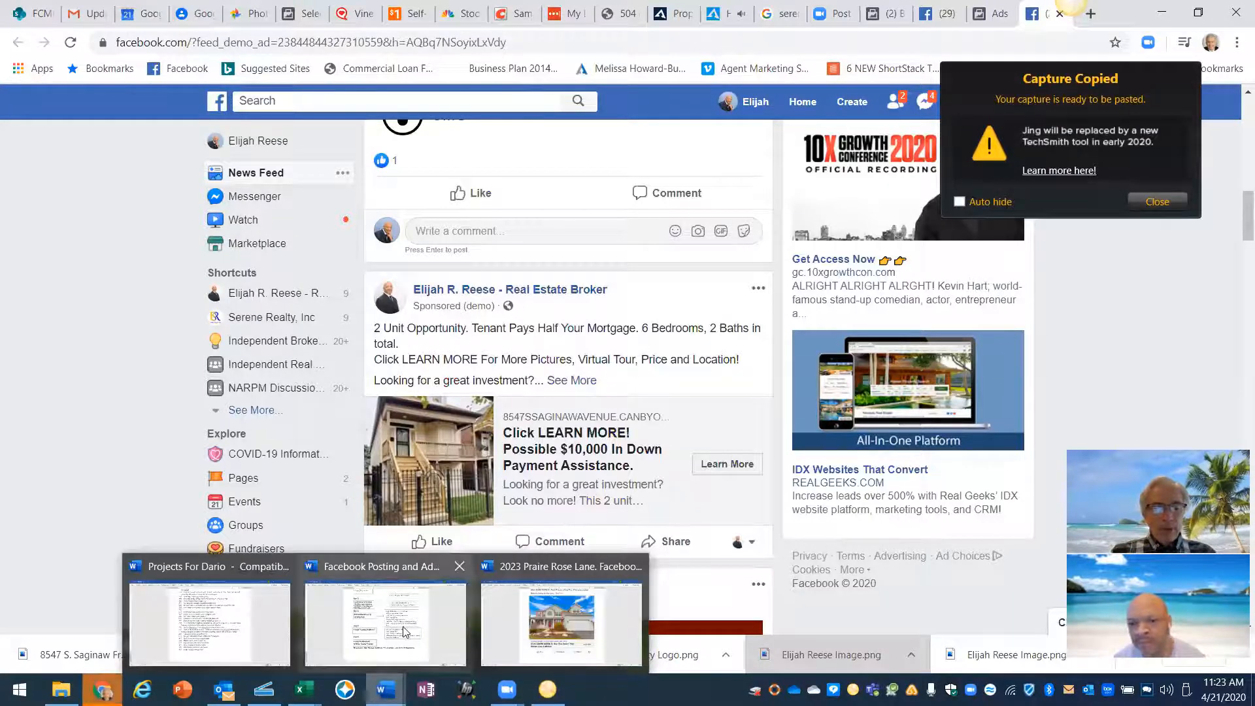
pyautogui.click(385, 618)
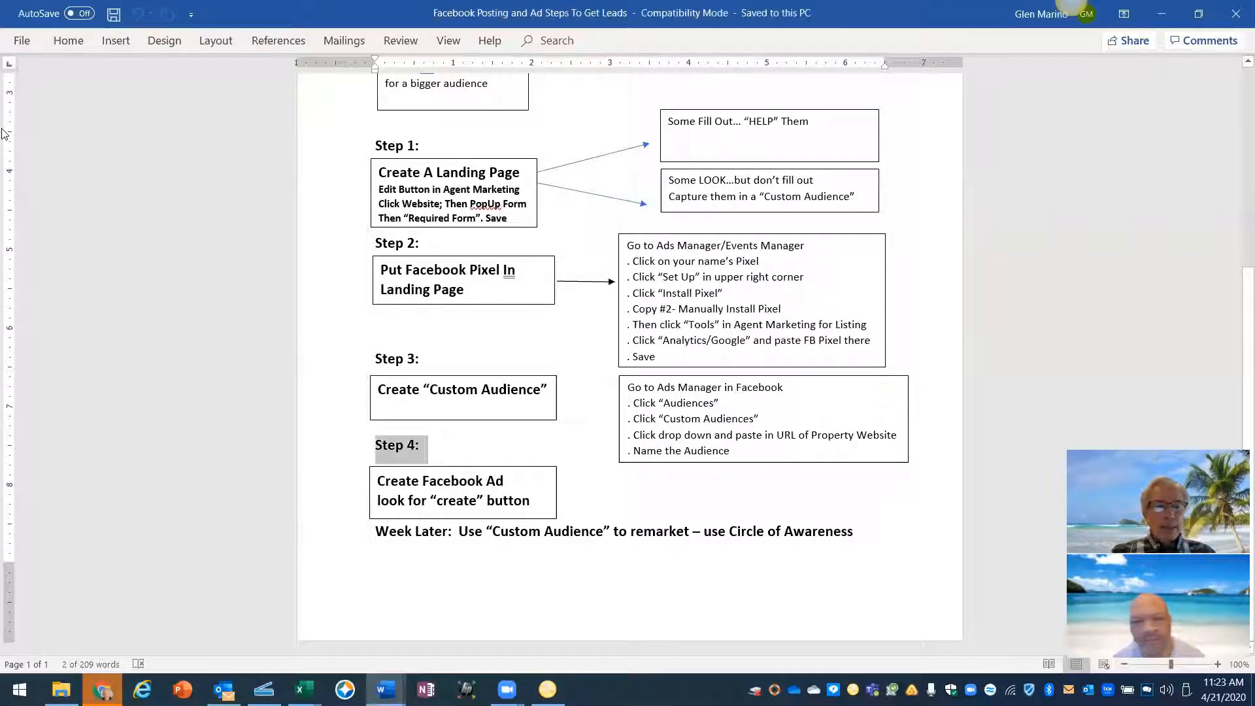
pyautogui.click(22, 40)
pyautogui.click(45, 114)
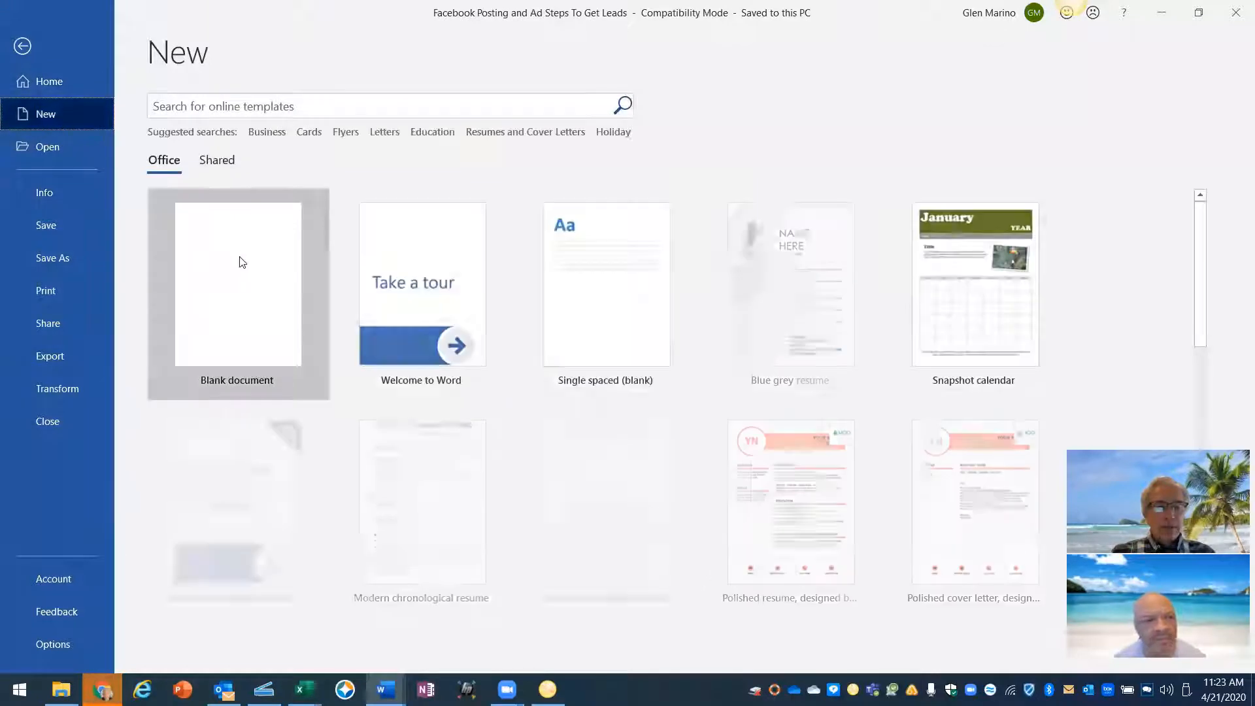
pyautogui.click(242, 261)
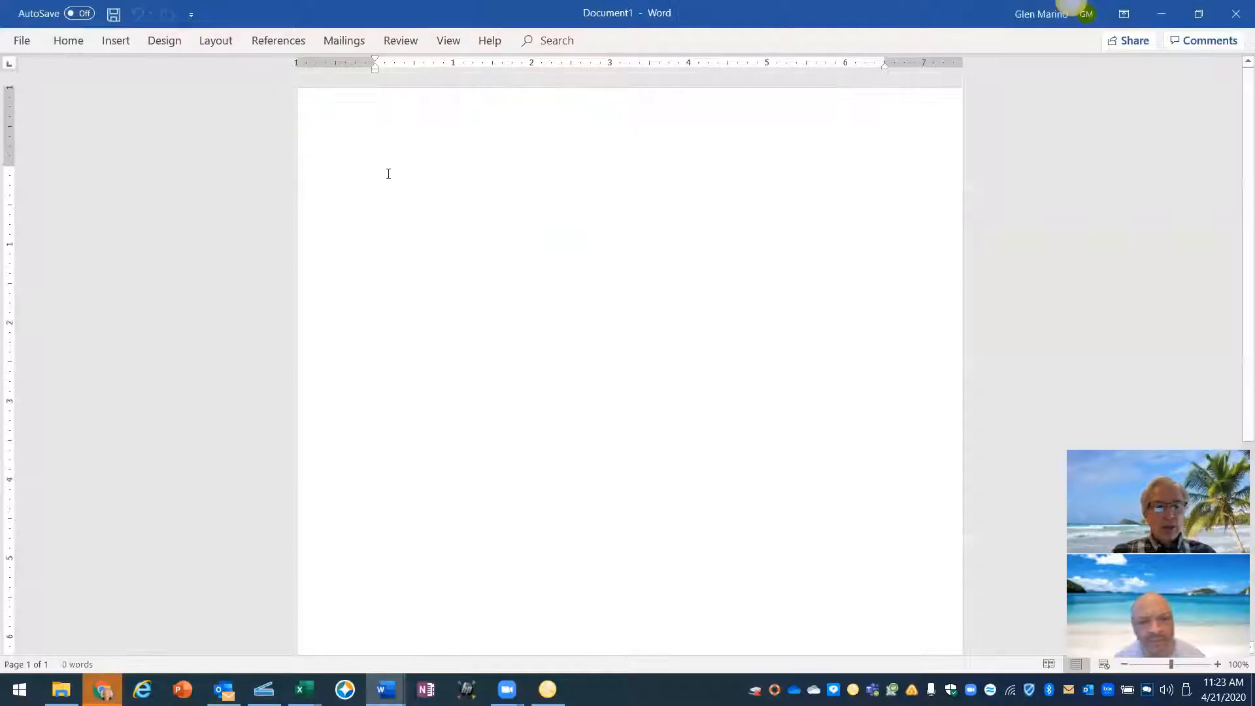
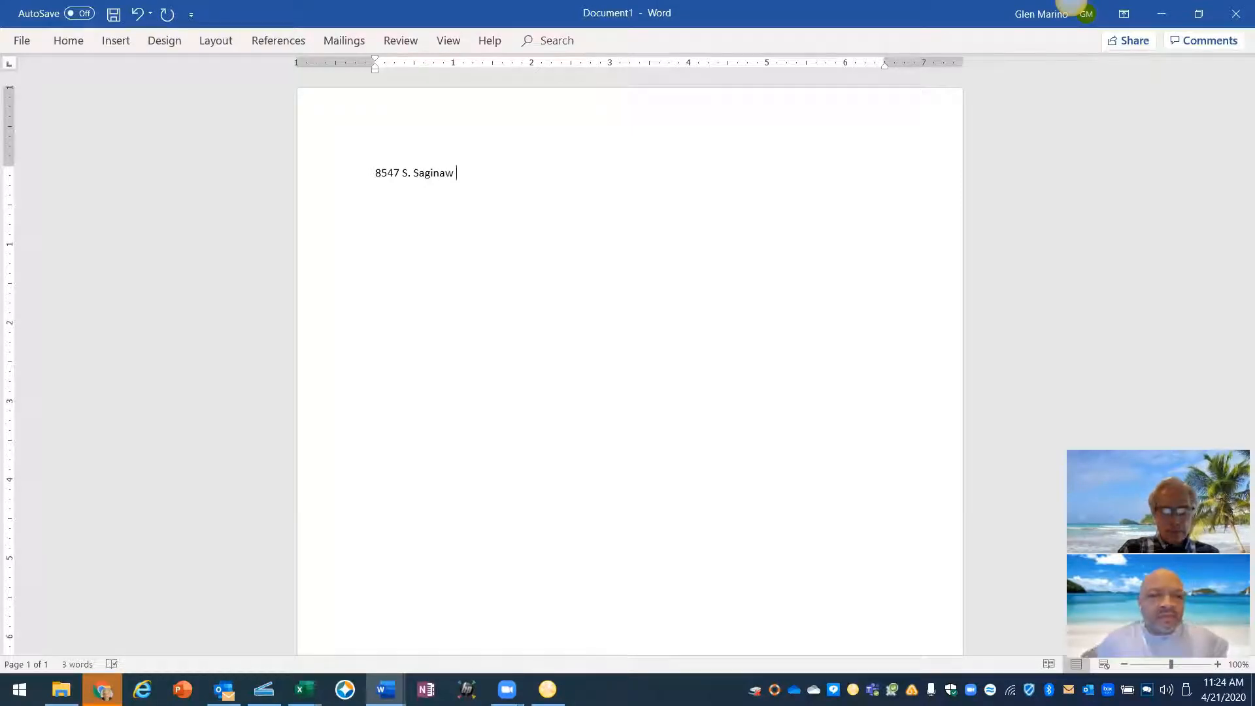
pyautogui.write('- Faceb')
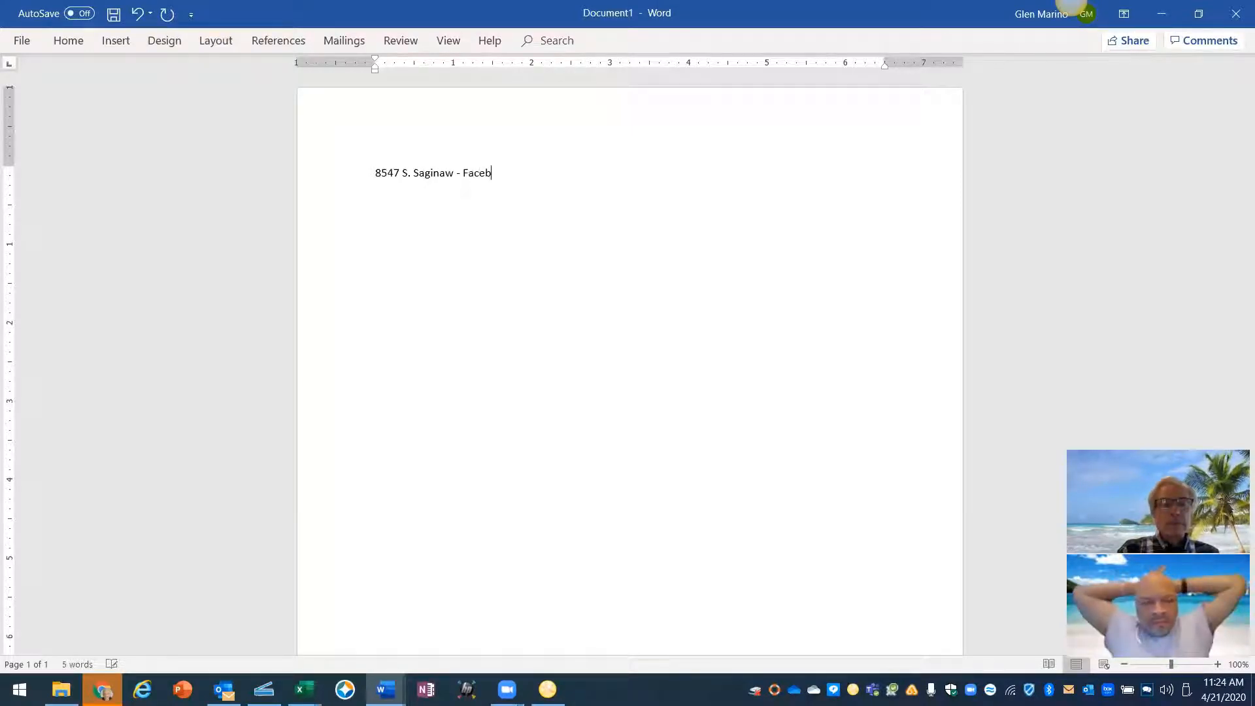
pyautogui.write('ook Ad')
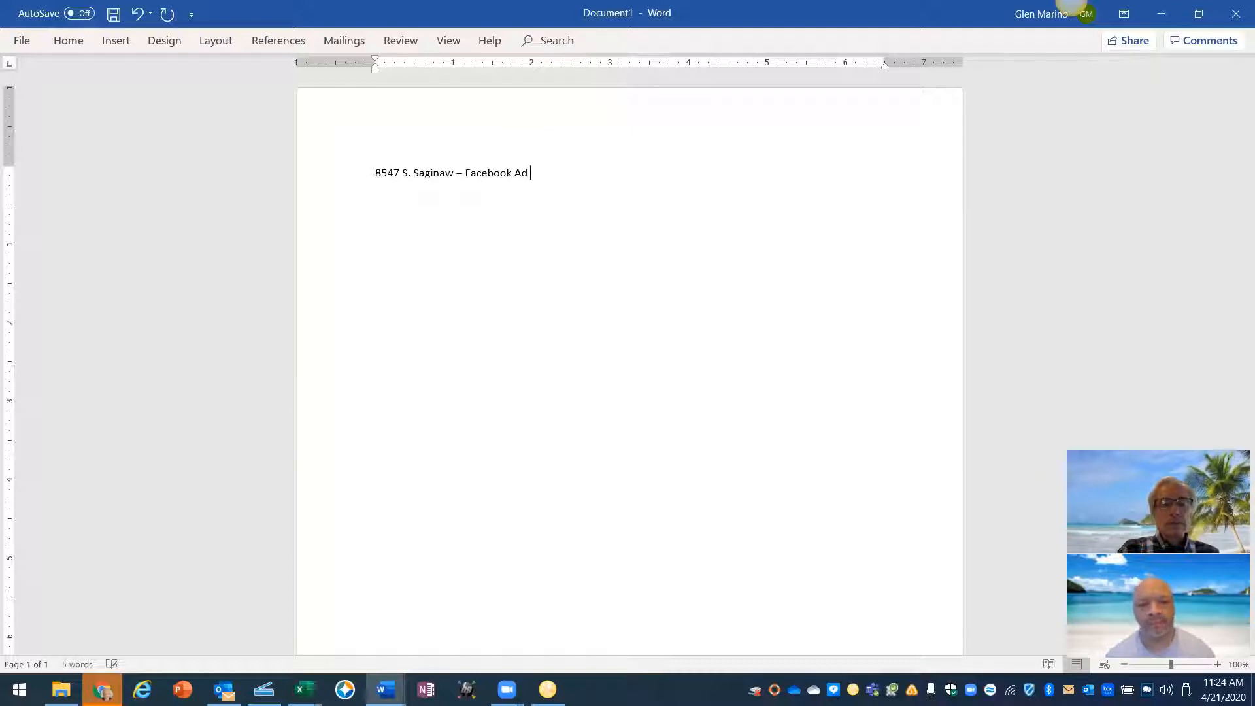
pyautogui.write(' Word')
pyautogui.press('BackSpace')
pyautogui.press('BackSpace')
pyautogui.press('BackSpace')
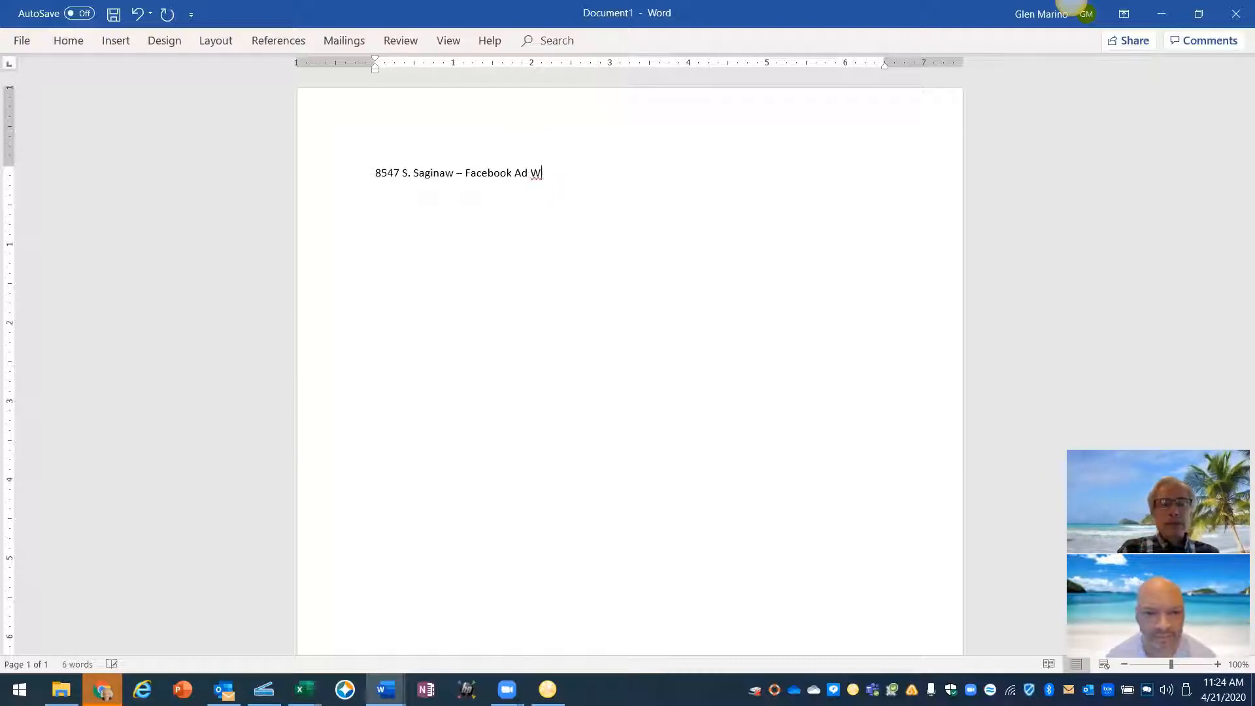
pyautogui.write('ith Custm')
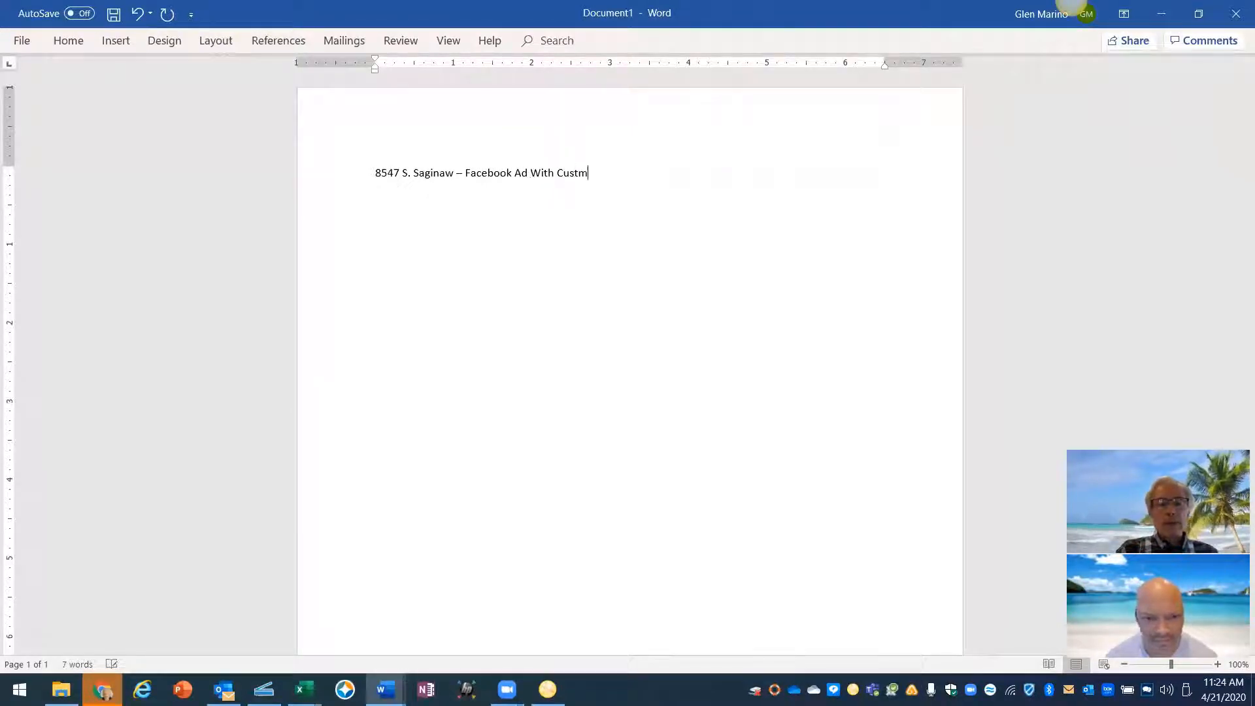
pyautogui.press('BackSpace')
pyautogui.write('om a')
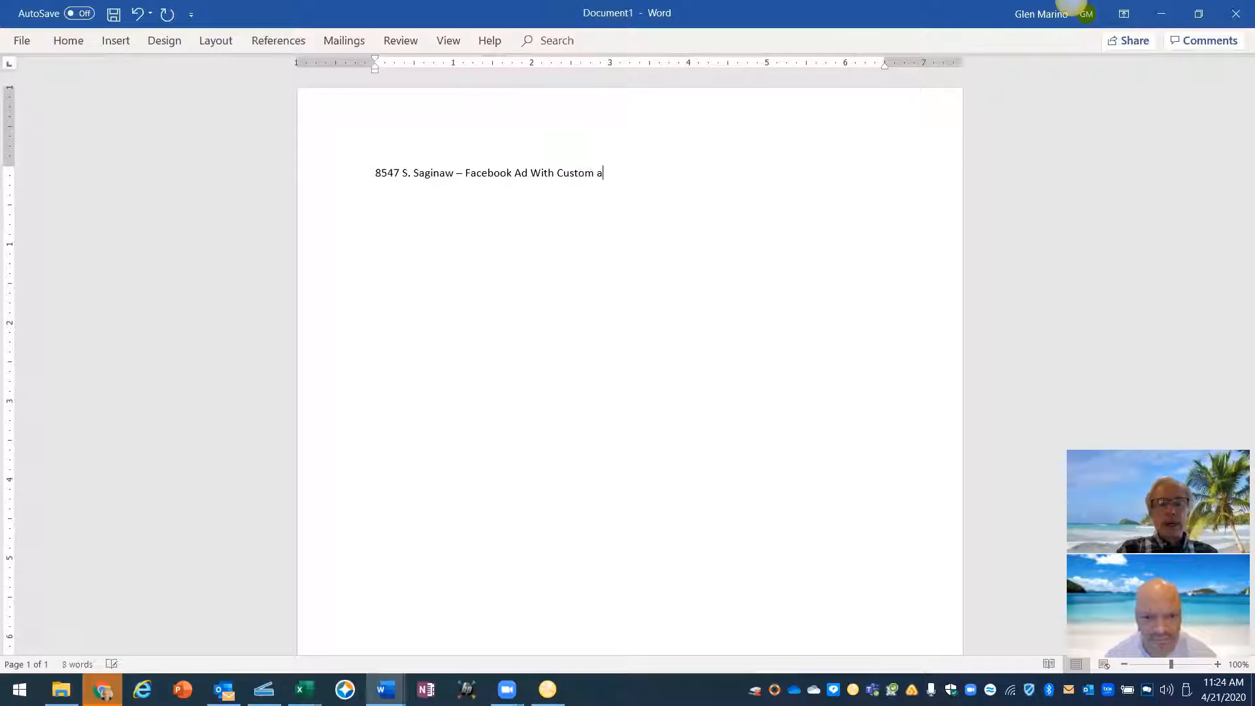
pyautogui.press('Left')
pyautogui.write('Aud')
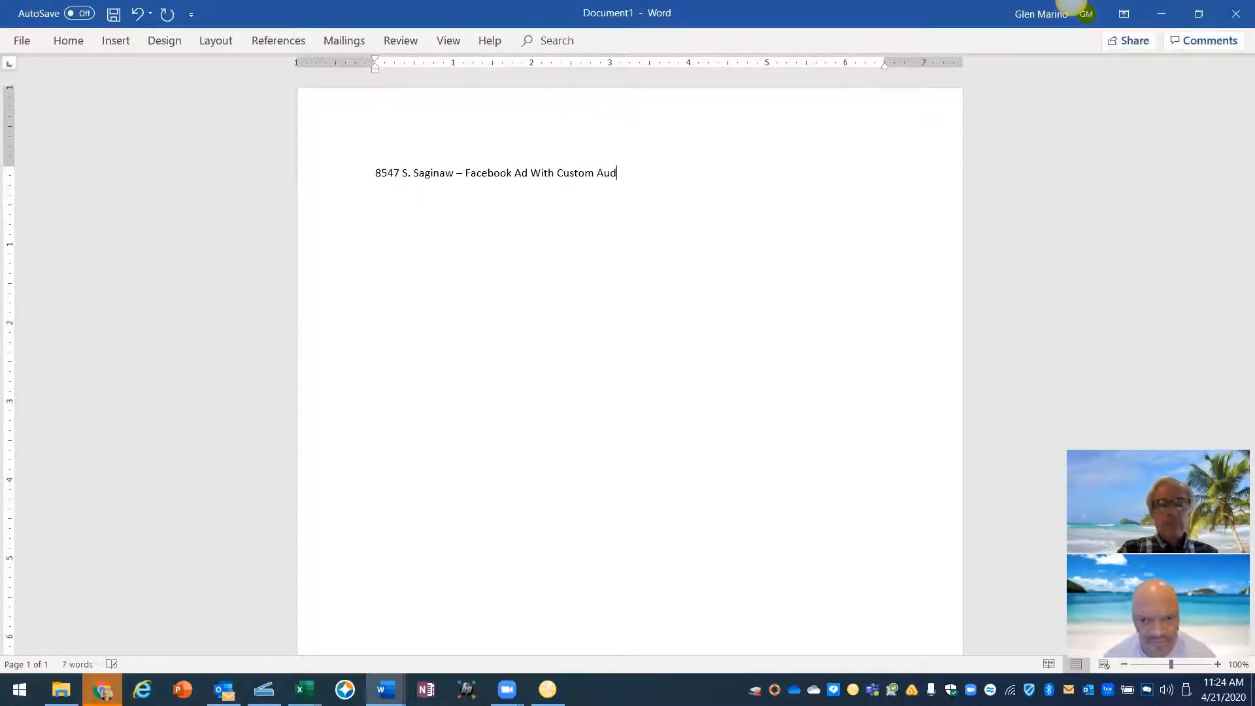
pyautogui.press('BackSpace')
pyautogui.press('BackSpace')
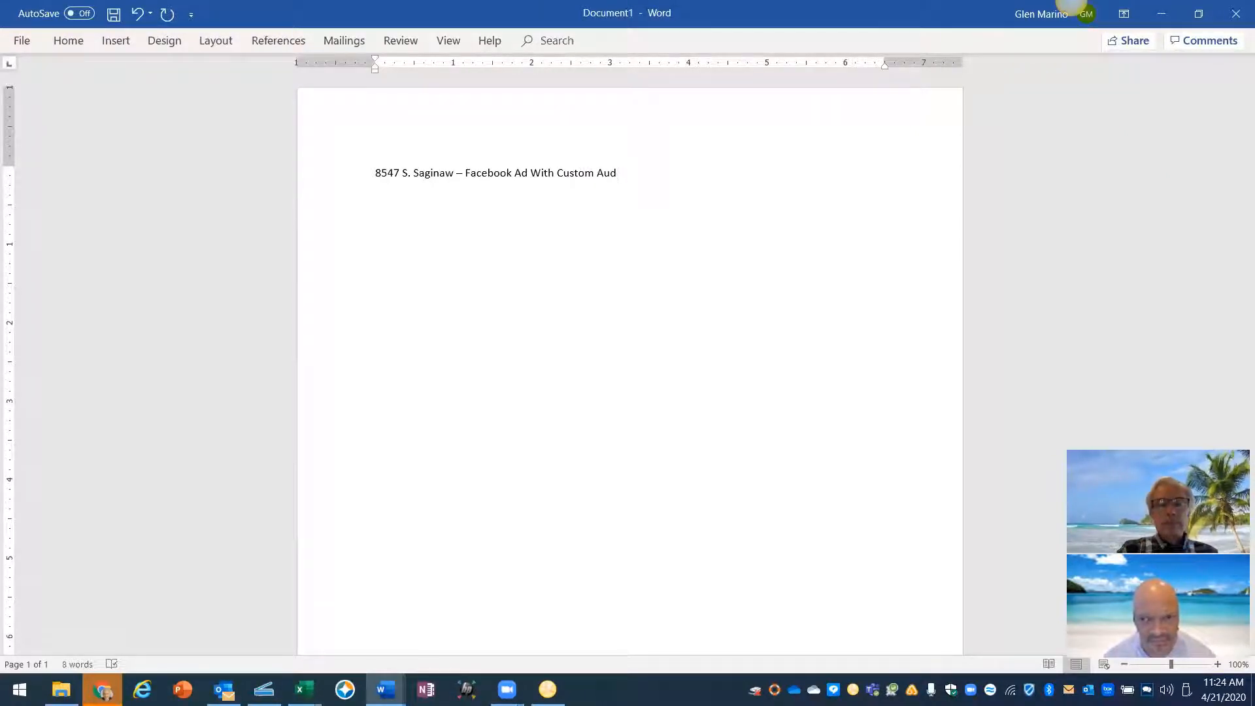
pyautogui.write('ience')
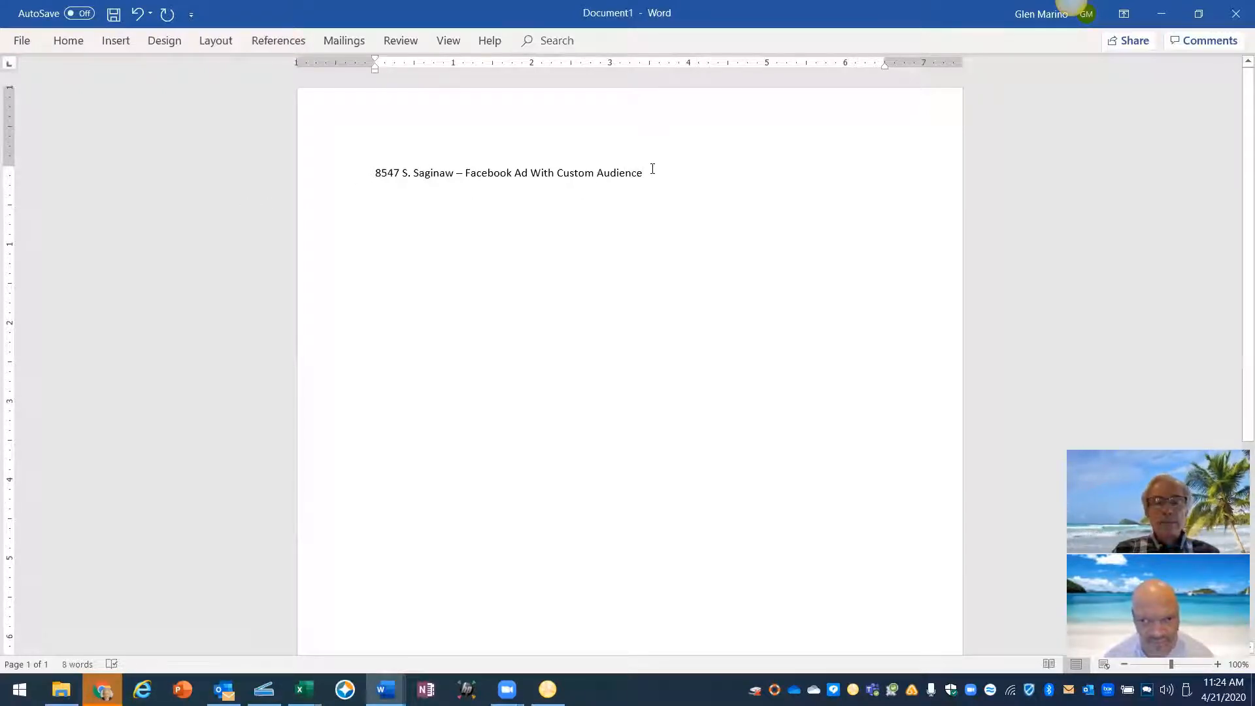
# - Make the title bold, centred and 18 pt, and start a new line below it
pyautogui.moveTo(603, 170); pyautogui.dragTo(353, 163)
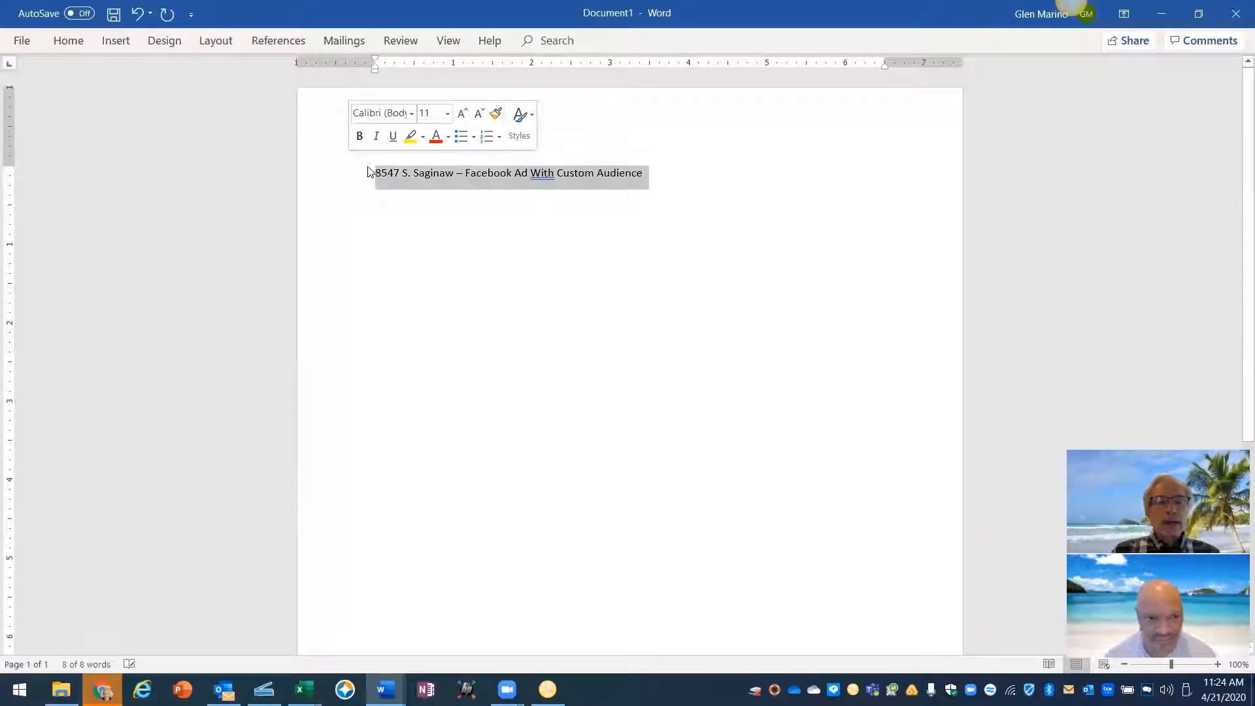
pyautogui.click(359, 135)
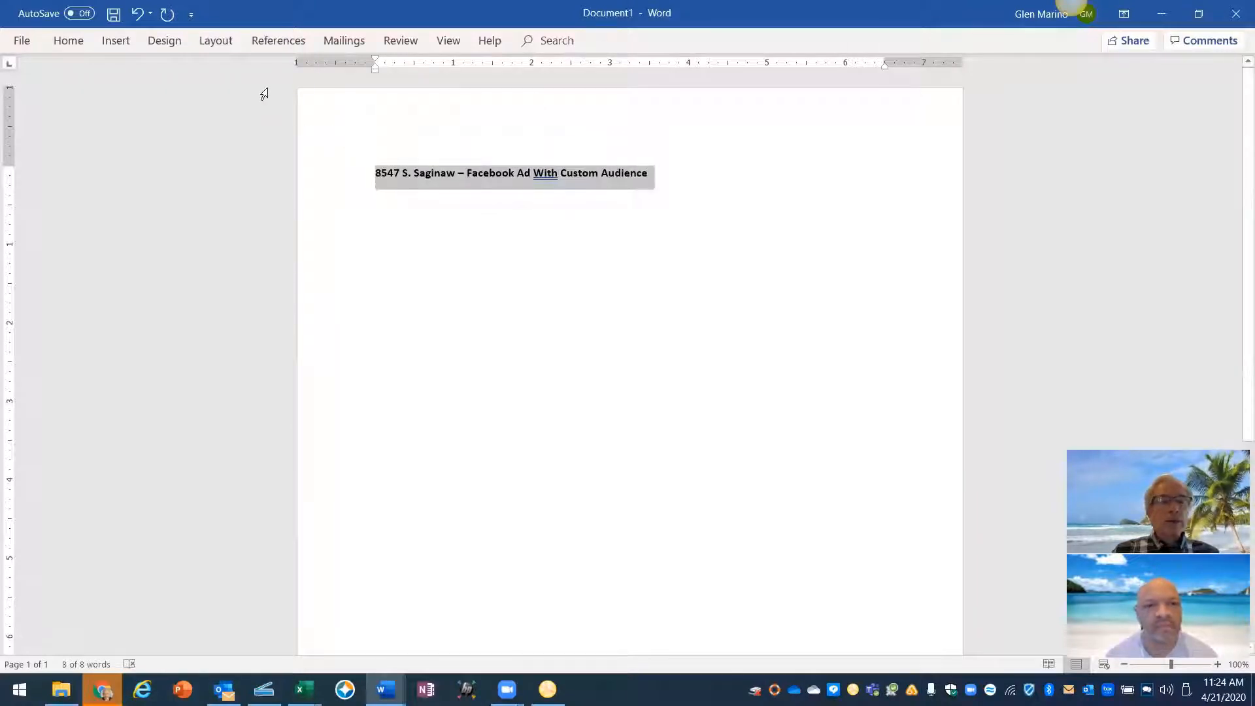
pyautogui.click(68, 40)
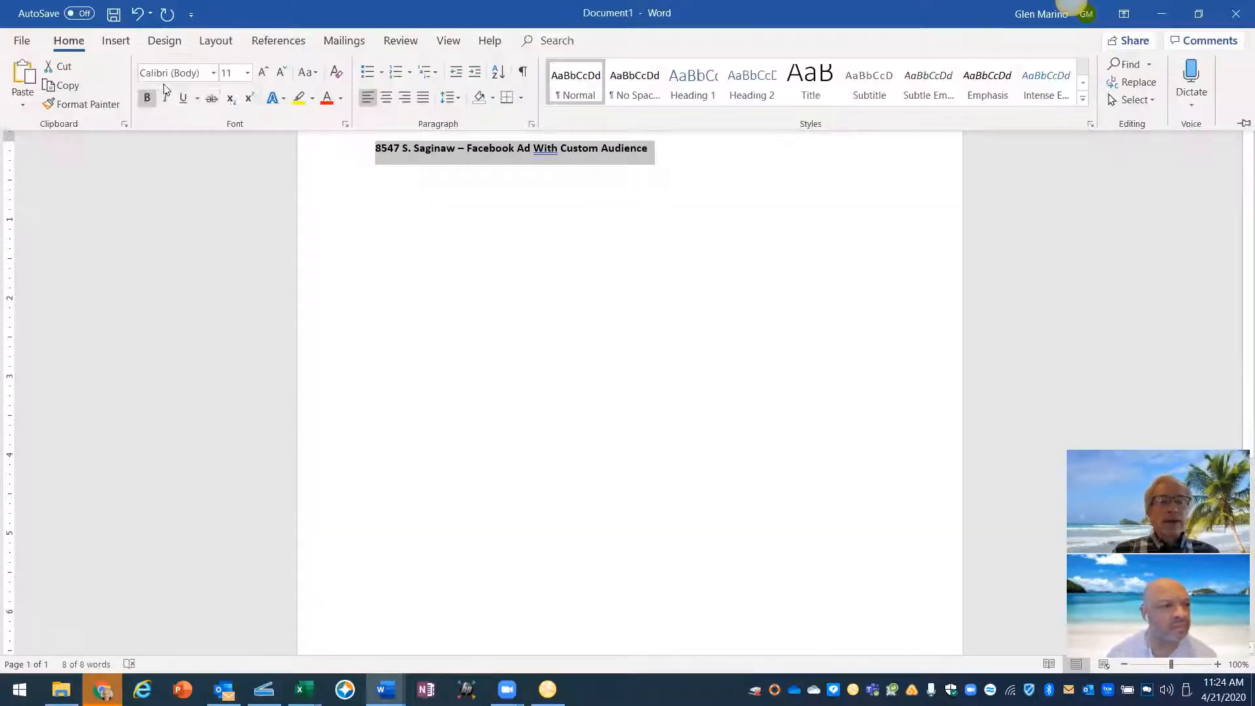
pyautogui.click(386, 97)
pyautogui.click(261, 72)
pyautogui.click(261, 73)
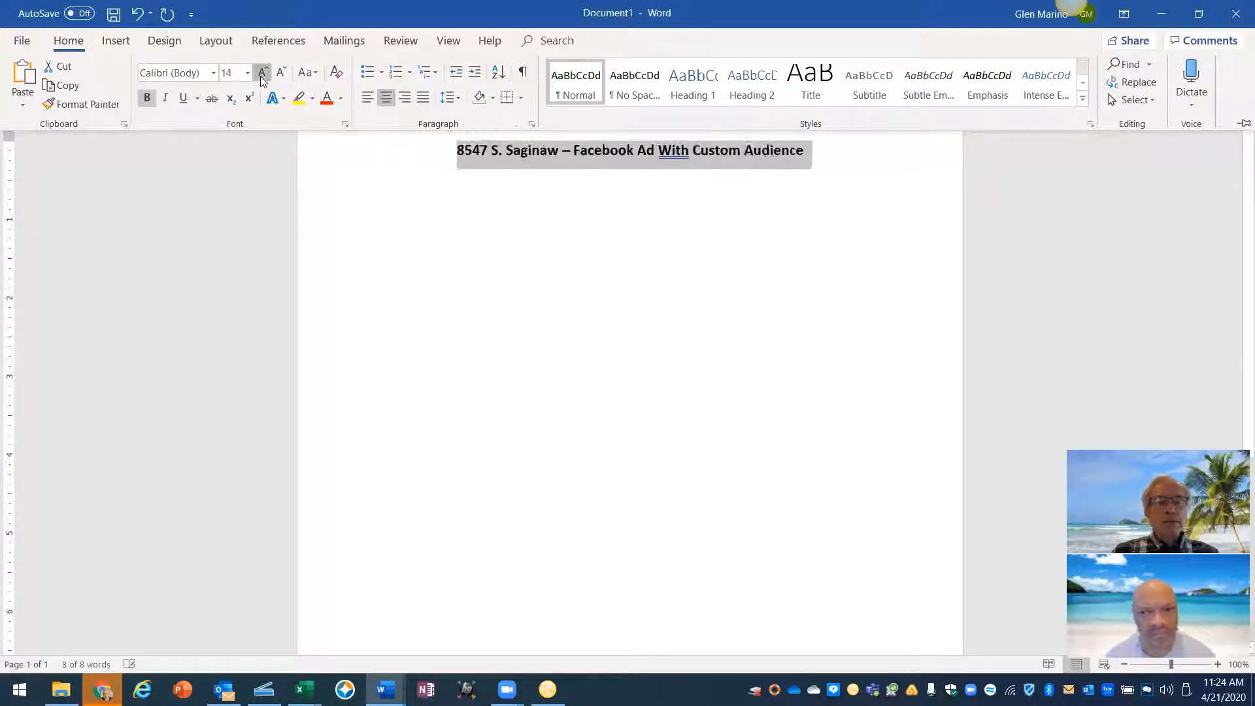
pyautogui.click(261, 73)
pyautogui.click(261, 72)
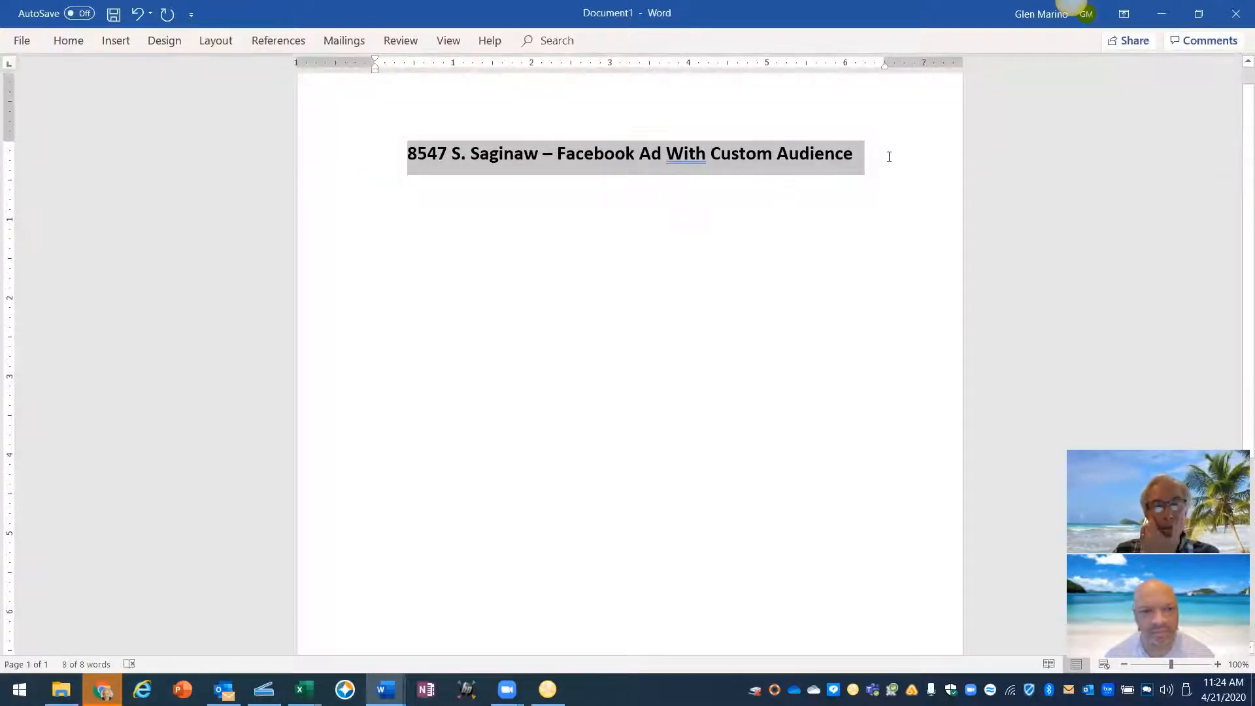
pyautogui.click(902, 153)
pyautogui.press('Return')
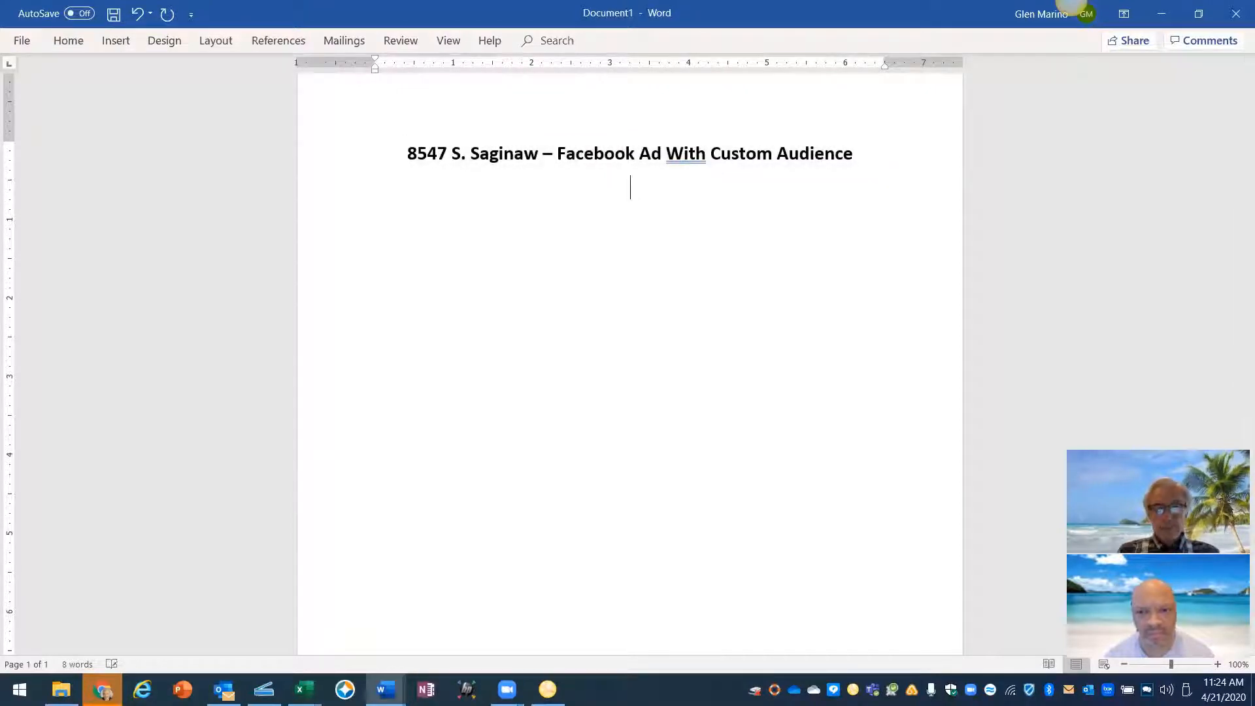
pyautogui.click(62, 46)
# - Left-align the new line, paste the ad preview as a picture, and add lines onto page 2
pyautogui.click(368, 98)
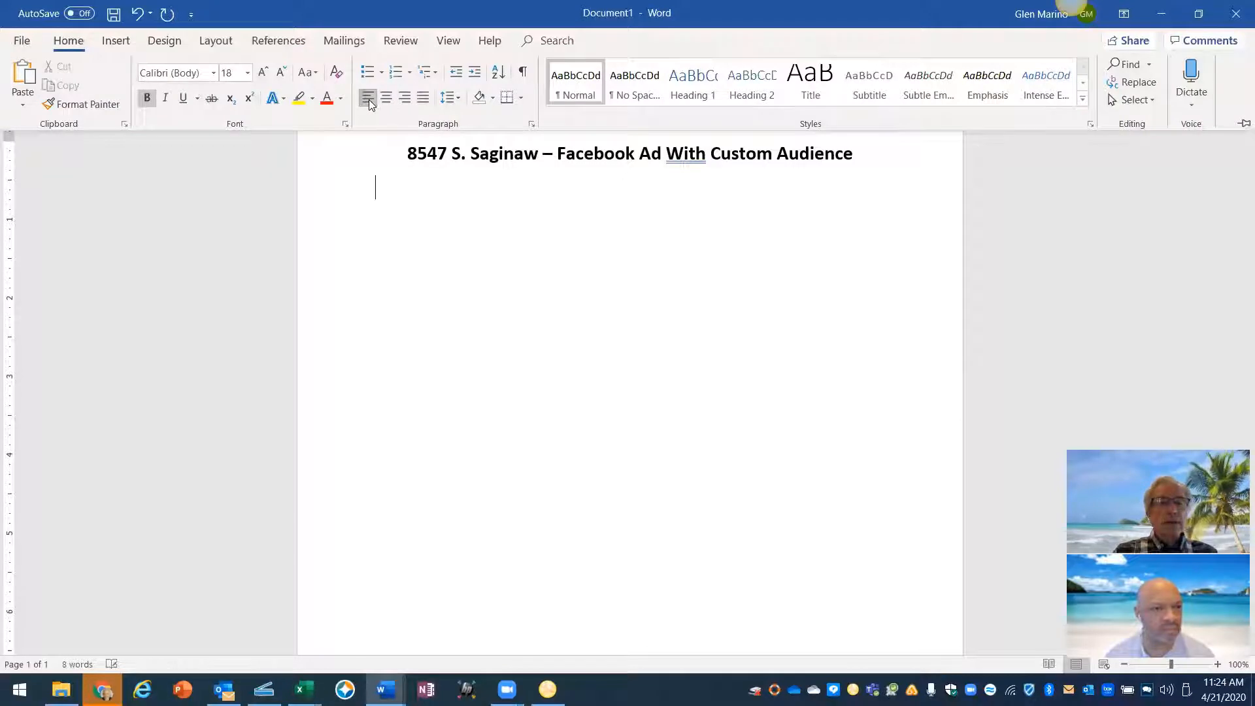
pyautogui.rightClick(378, 189)
pyautogui.click(415, 263)
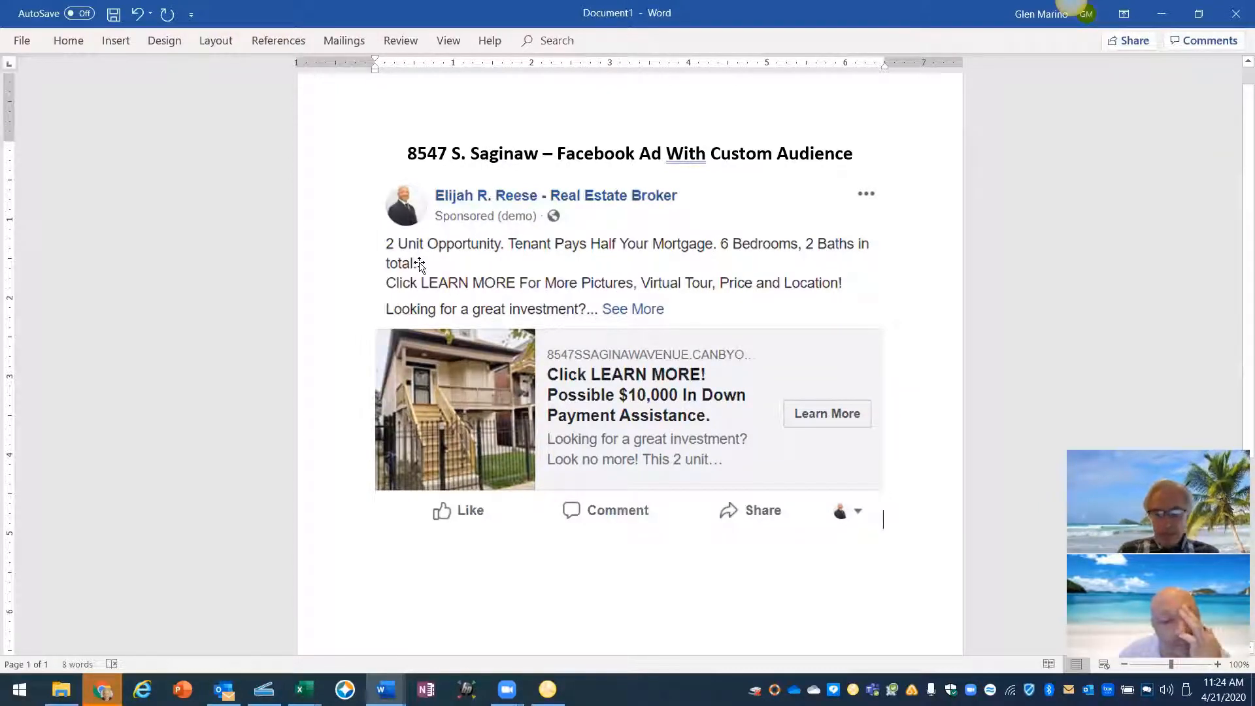
pyautogui.press('Return')
pyautogui.press('Return')
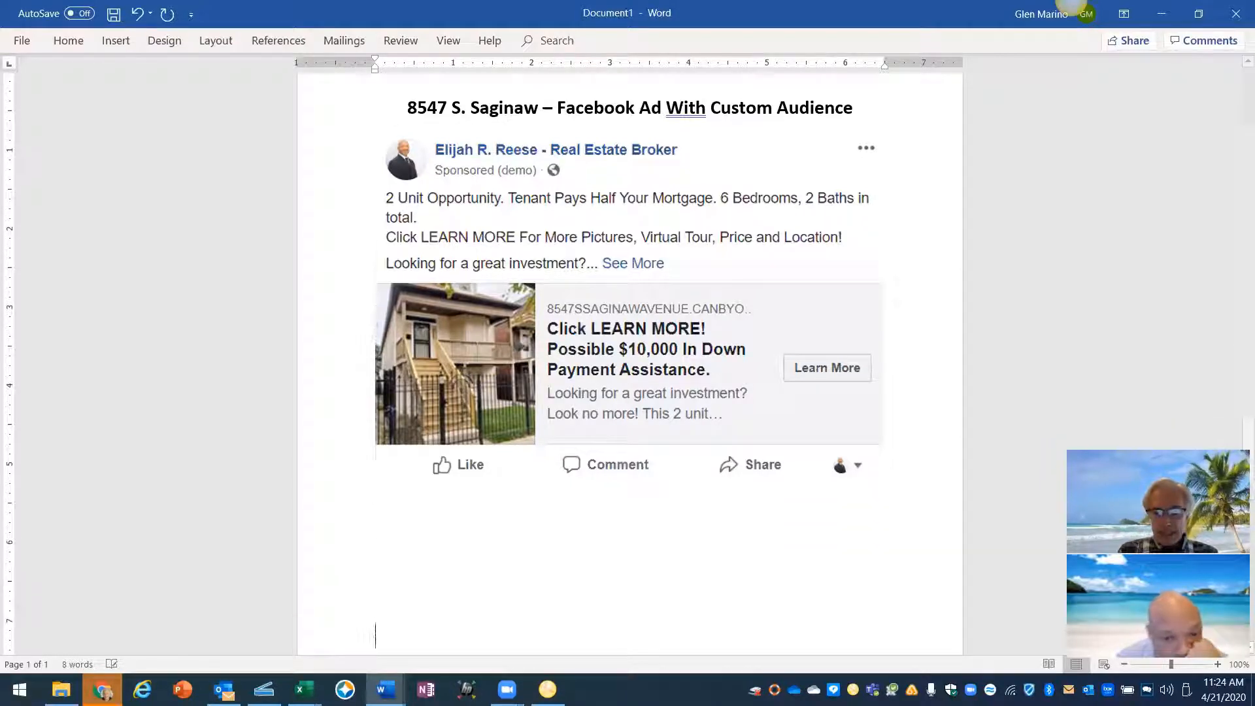
pyautogui.press('Return')
pyautogui.press('Return')
pyautogui.press('Return')
pyautogui.press('Return')
pyautogui.press('Return')
pyautogui.press('Return')
pyautogui.press('Return')
pyautogui.press('Return')
pyautogui.press('Return')
pyautogui.press('Return')
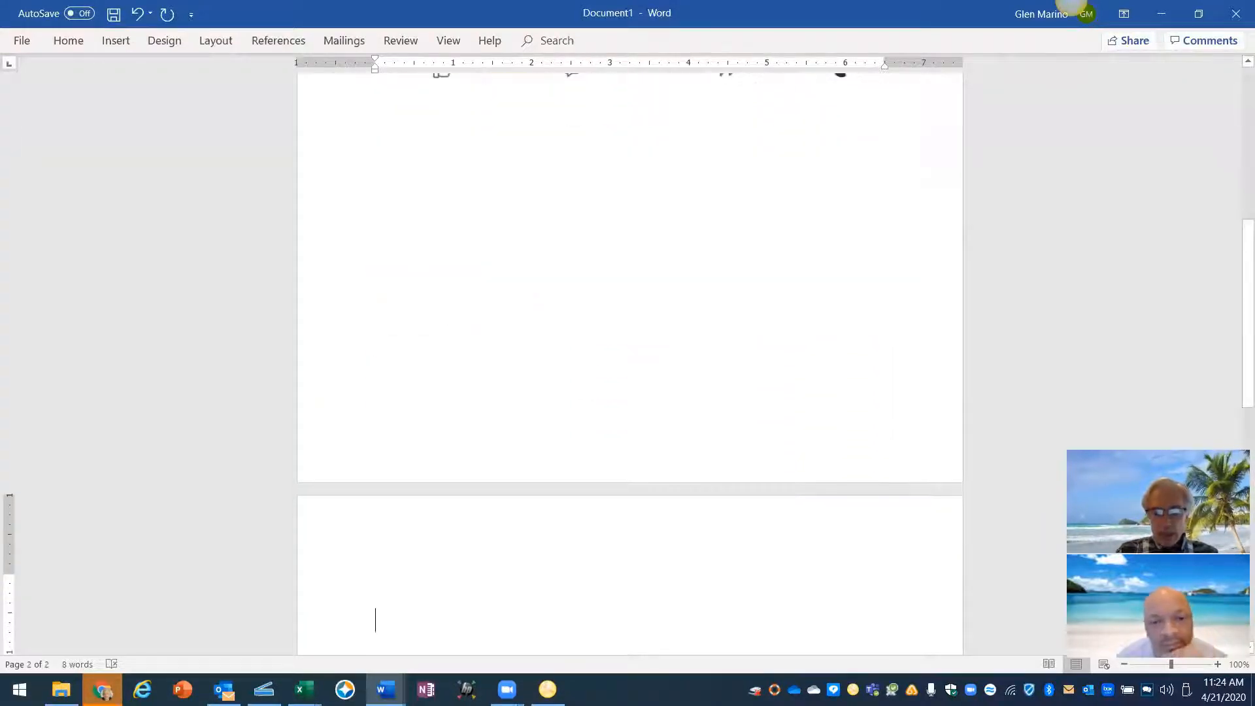
pyautogui.press('BackSpace')
pyautogui.press('BackSpace')
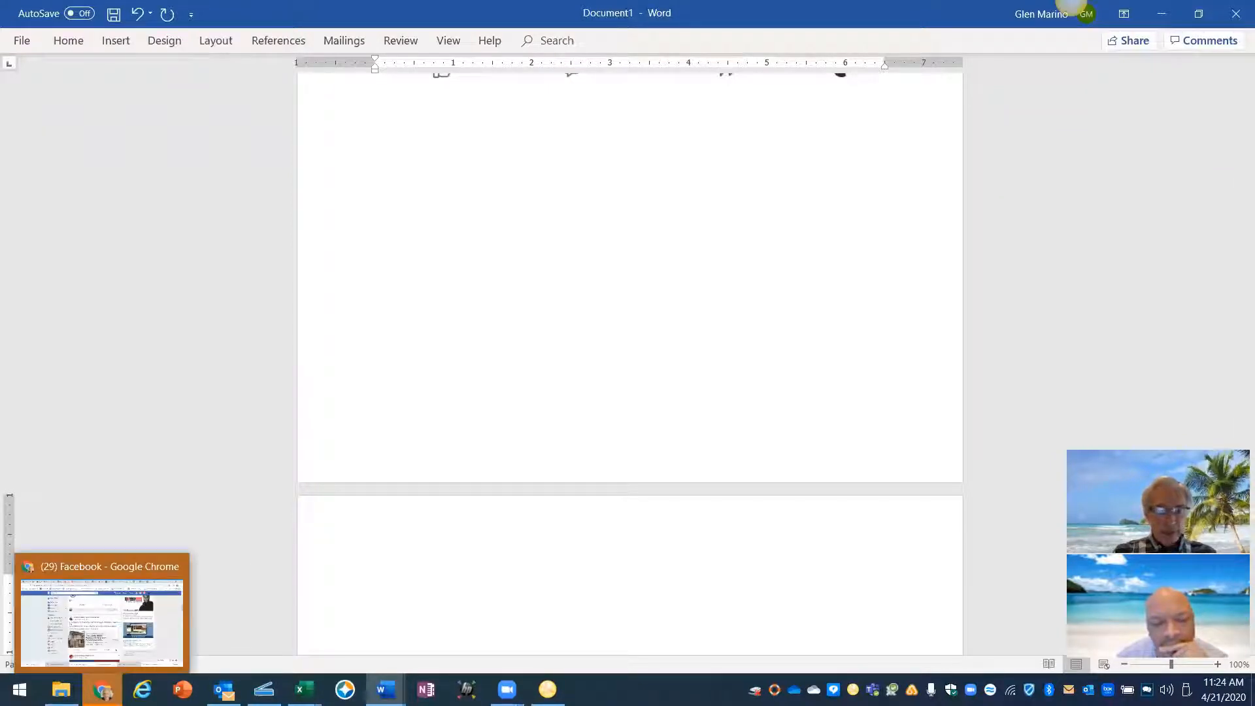
# - Expand the ad's full description and copy a 619×539 Jing capture of the whole ad
pyautogui.click(103, 691)
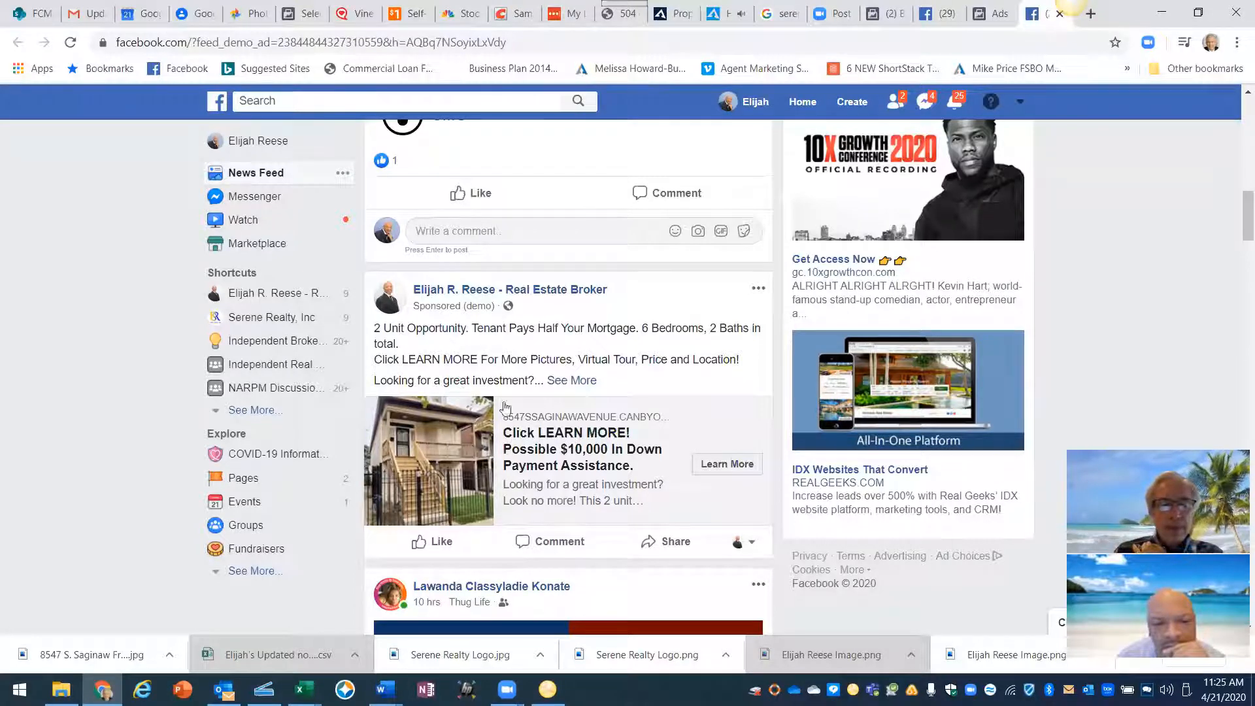
pyautogui.click(572, 381)
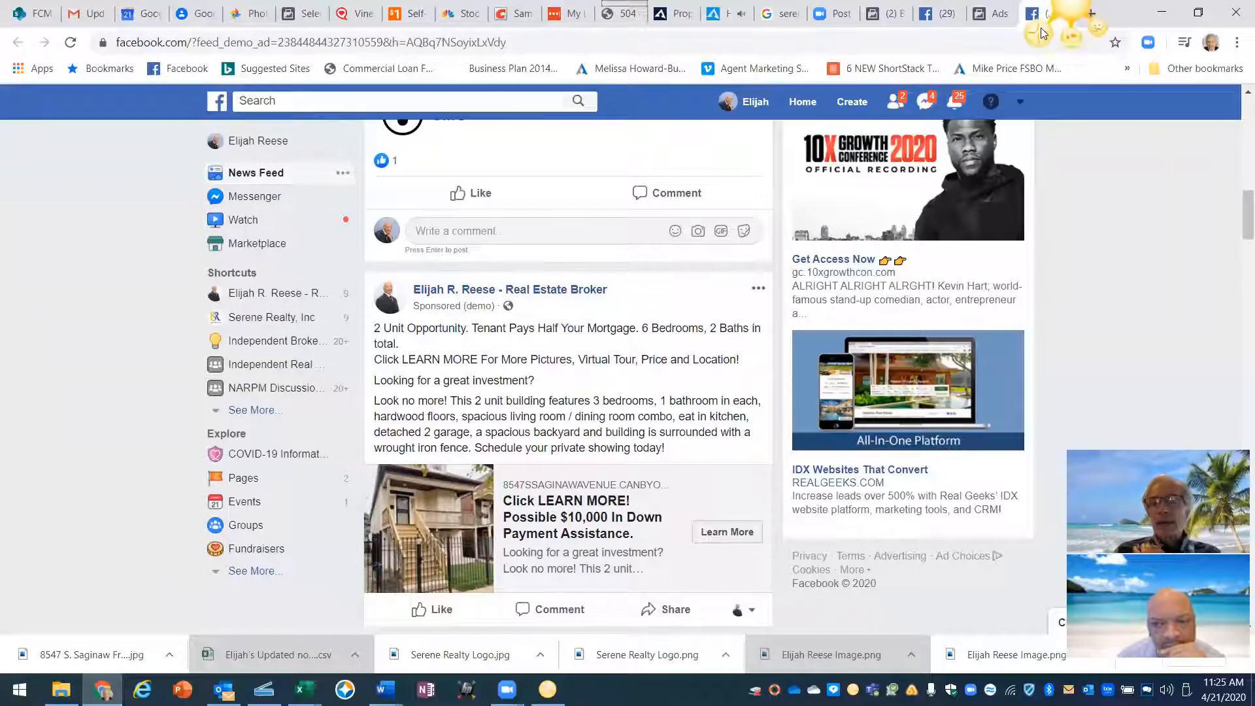
pyautogui.press('Print')
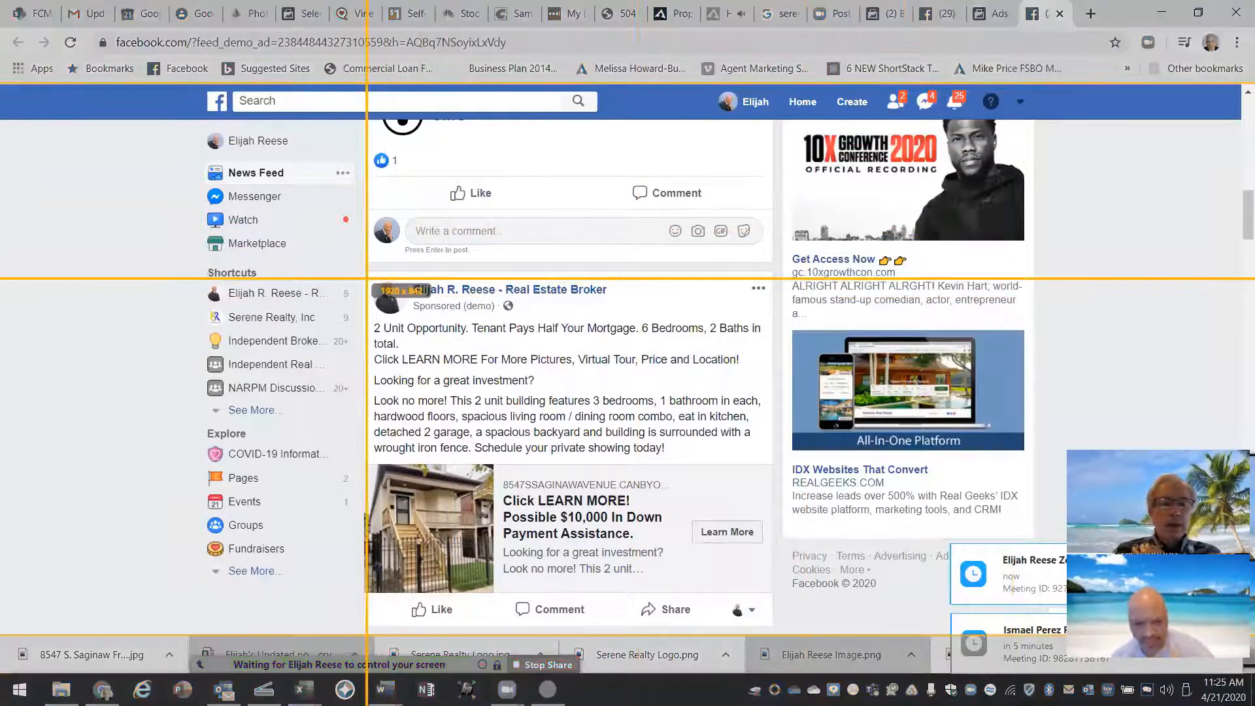
pyautogui.moveTo(364, 271); pyautogui.dragTo(770, 624)
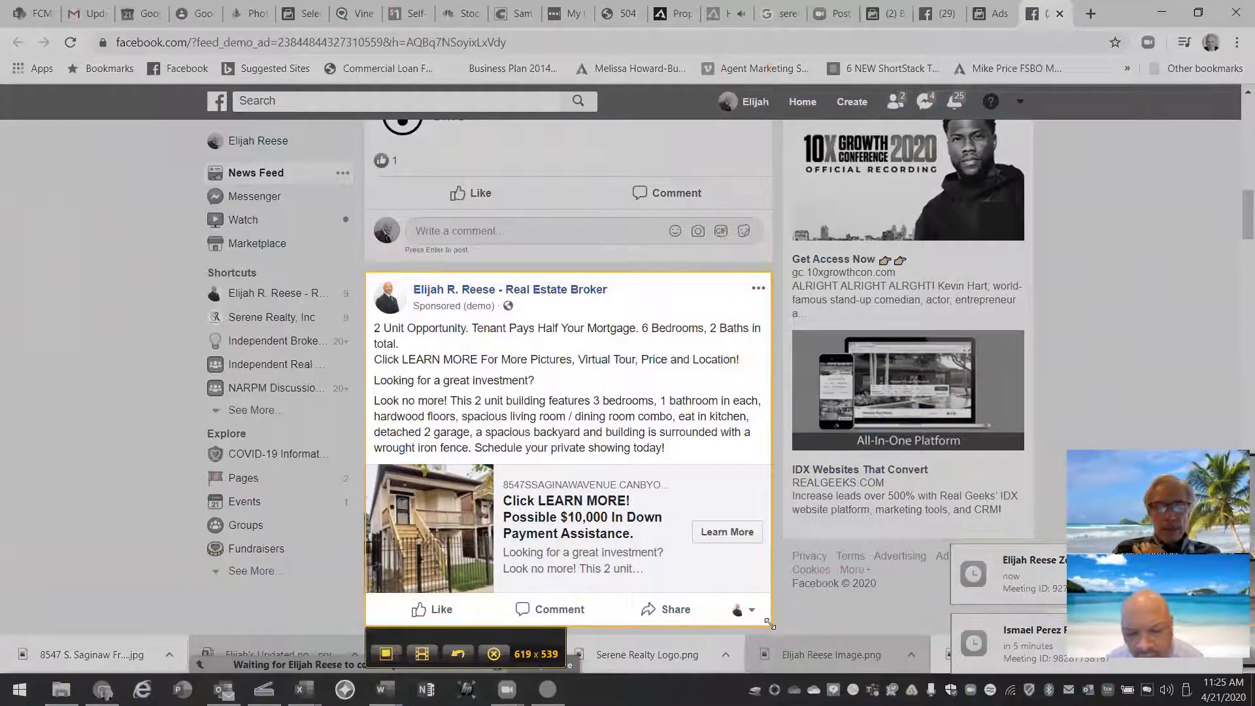
pyautogui.click(386, 654)
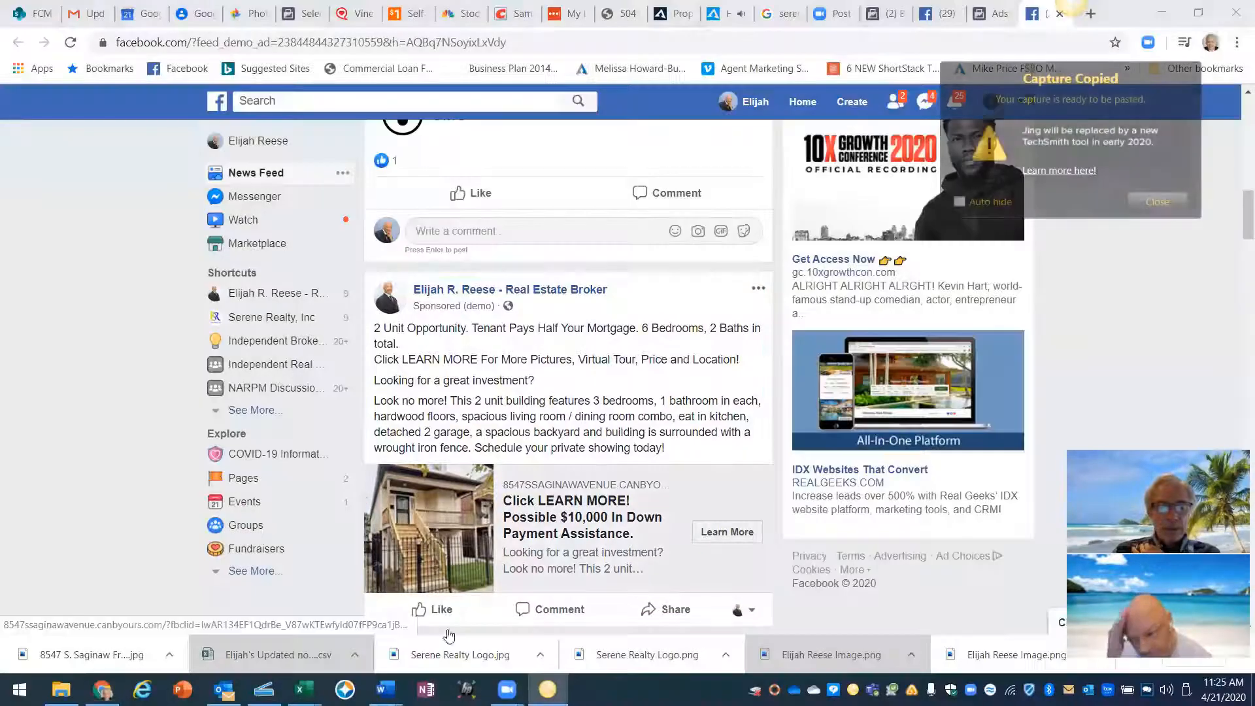
# - Paste the expanded ad screenshot as a picture on page 2 of Document1, then scroll up to review
pyautogui.moveTo(386, 690)
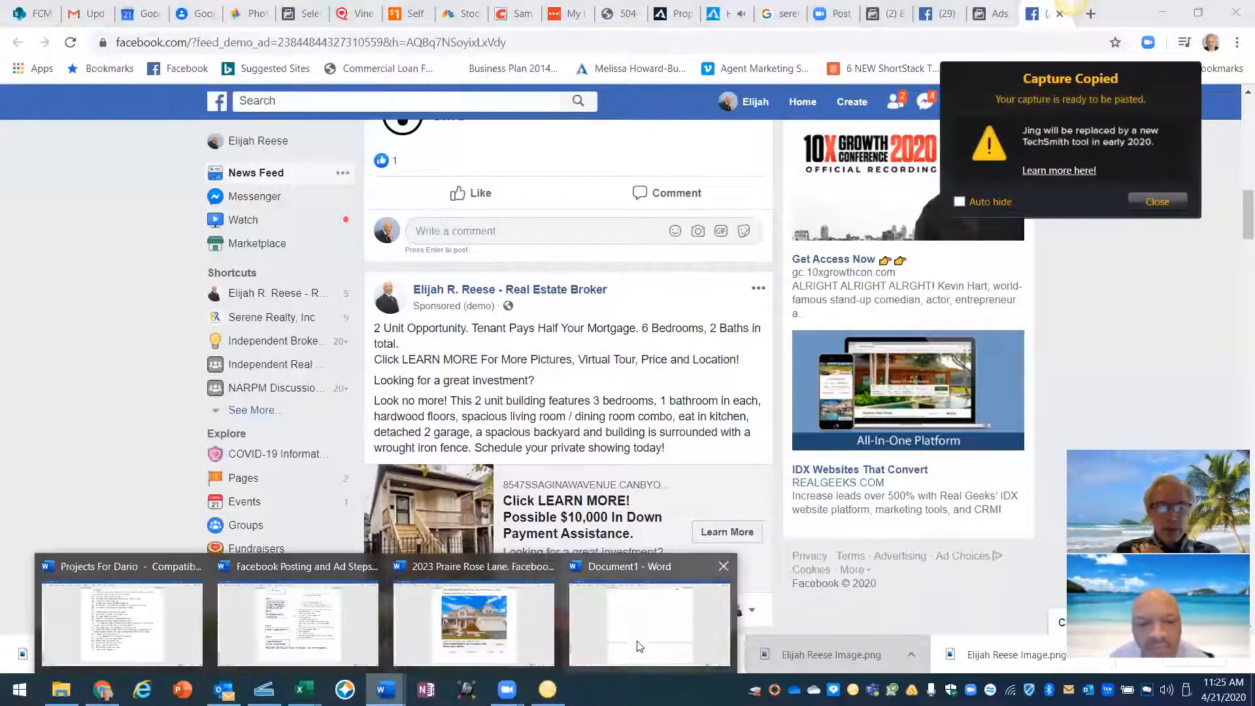
pyautogui.click(637, 628)
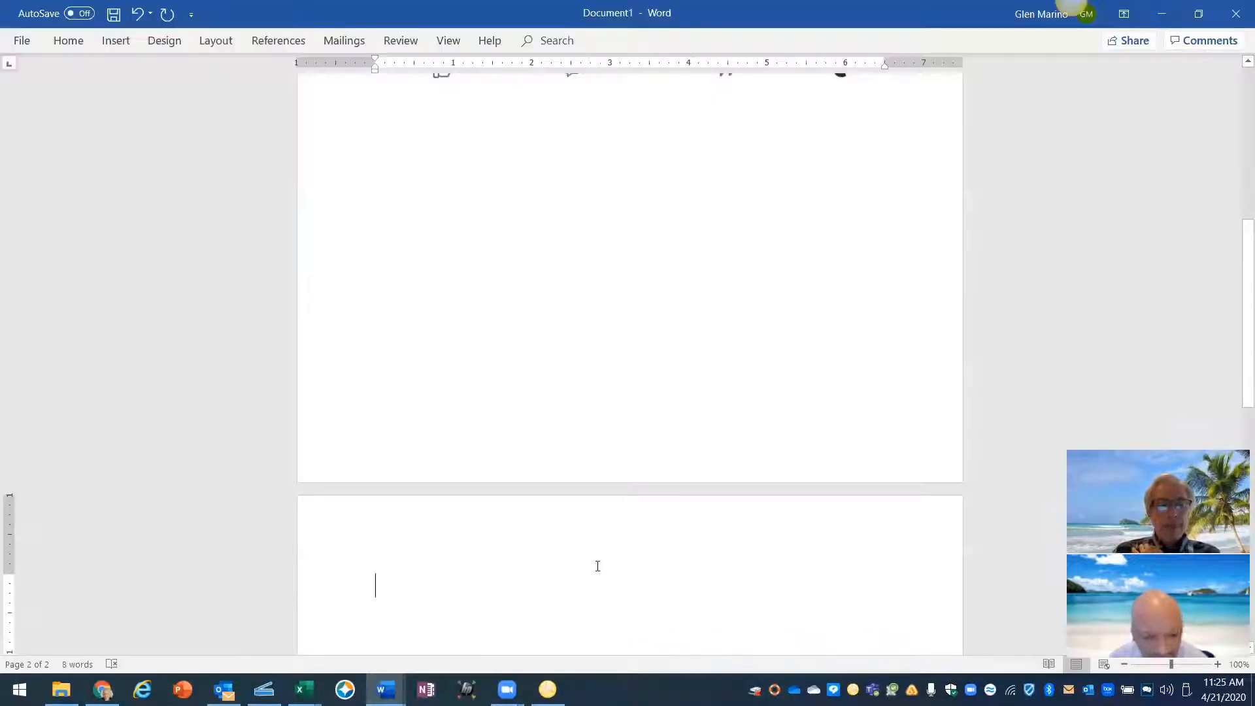
pyautogui.rightClick(381, 586)
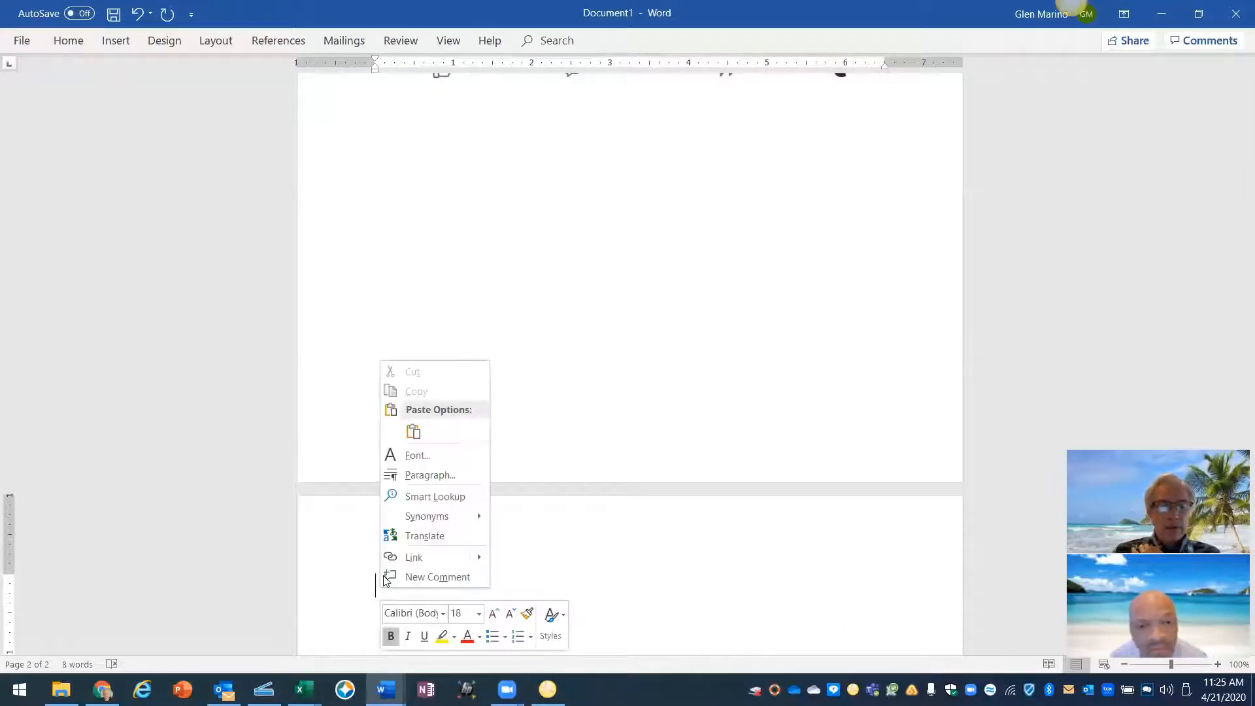
pyautogui.click(413, 432)
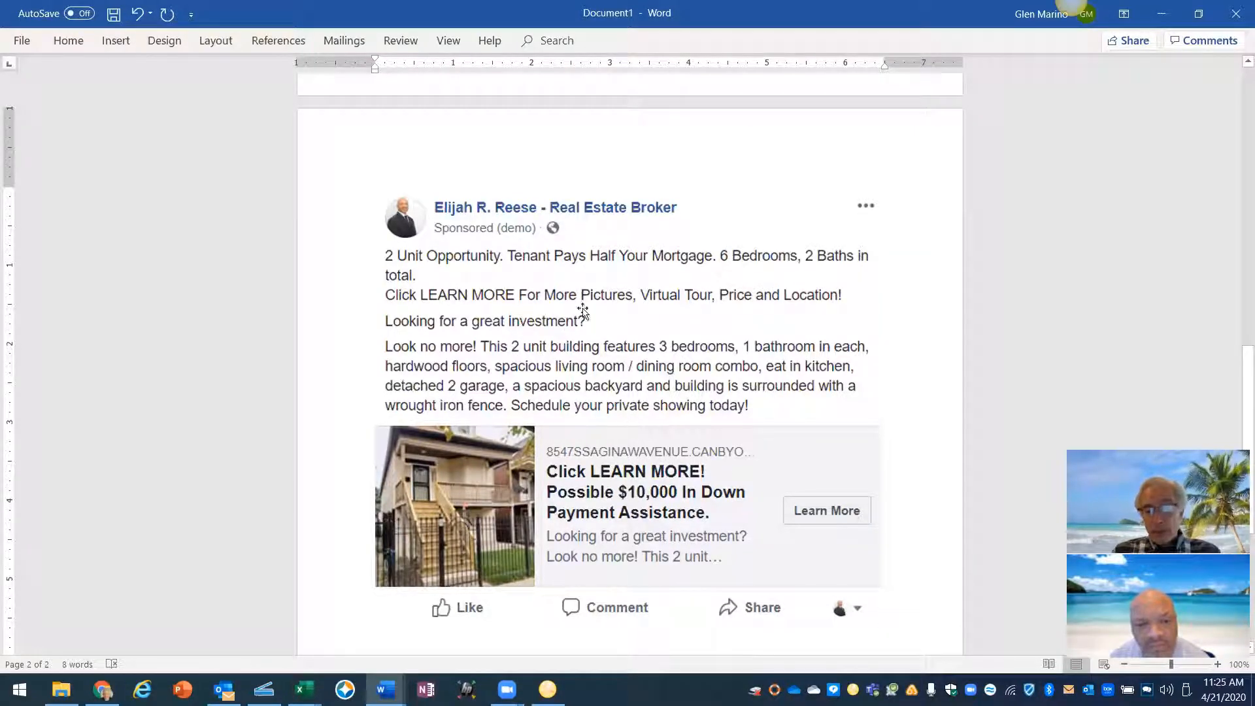
pyautogui.scroll(10, 528, 422)
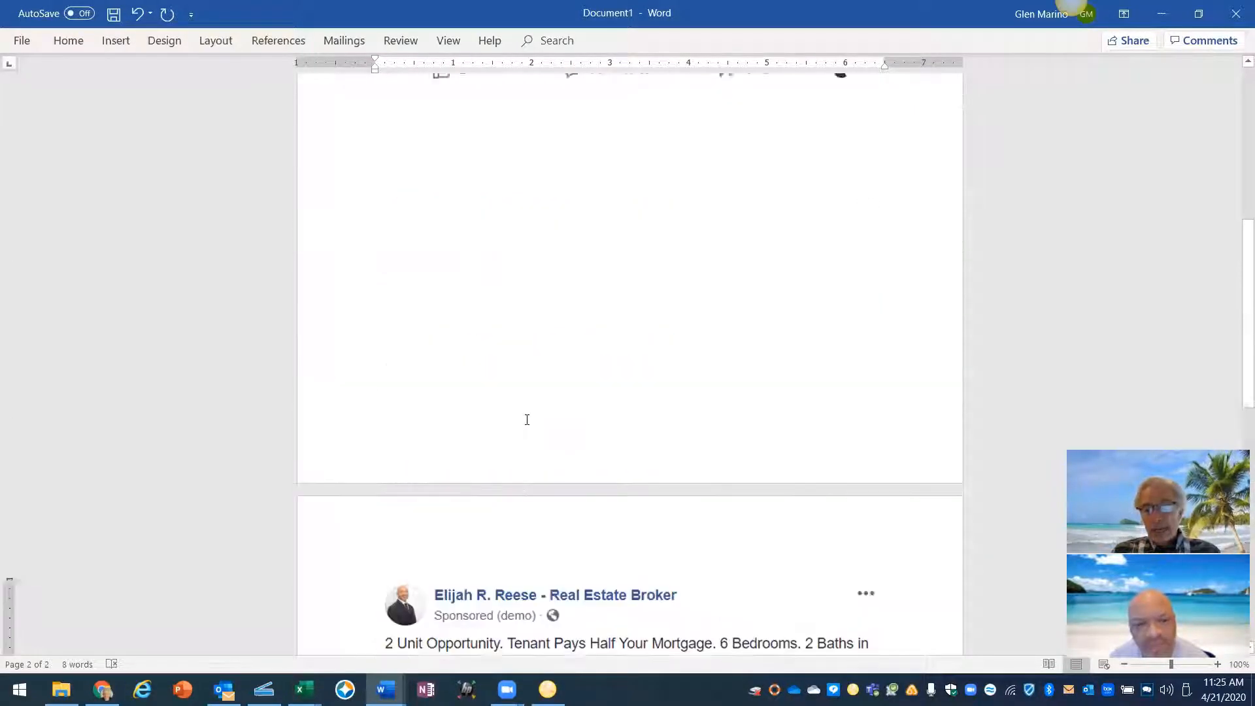
pyautogui.scroll(5, 528, 421)
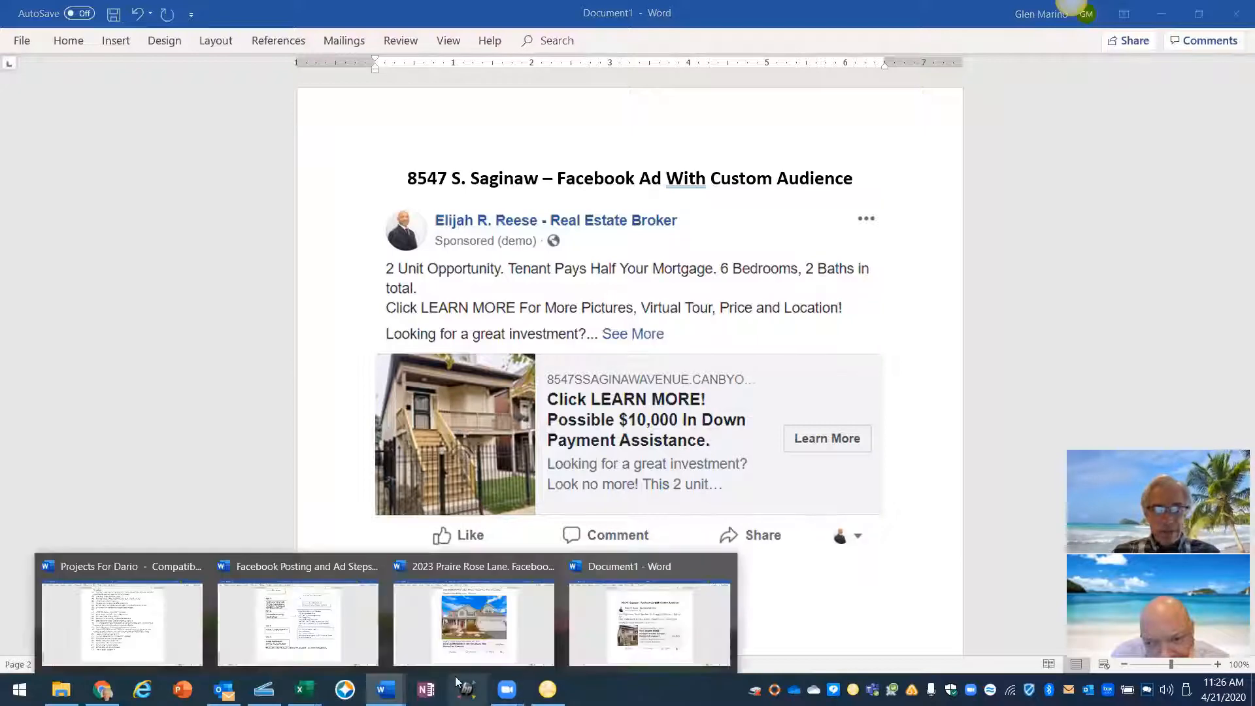
pyautogui.moveTo(321, 642)
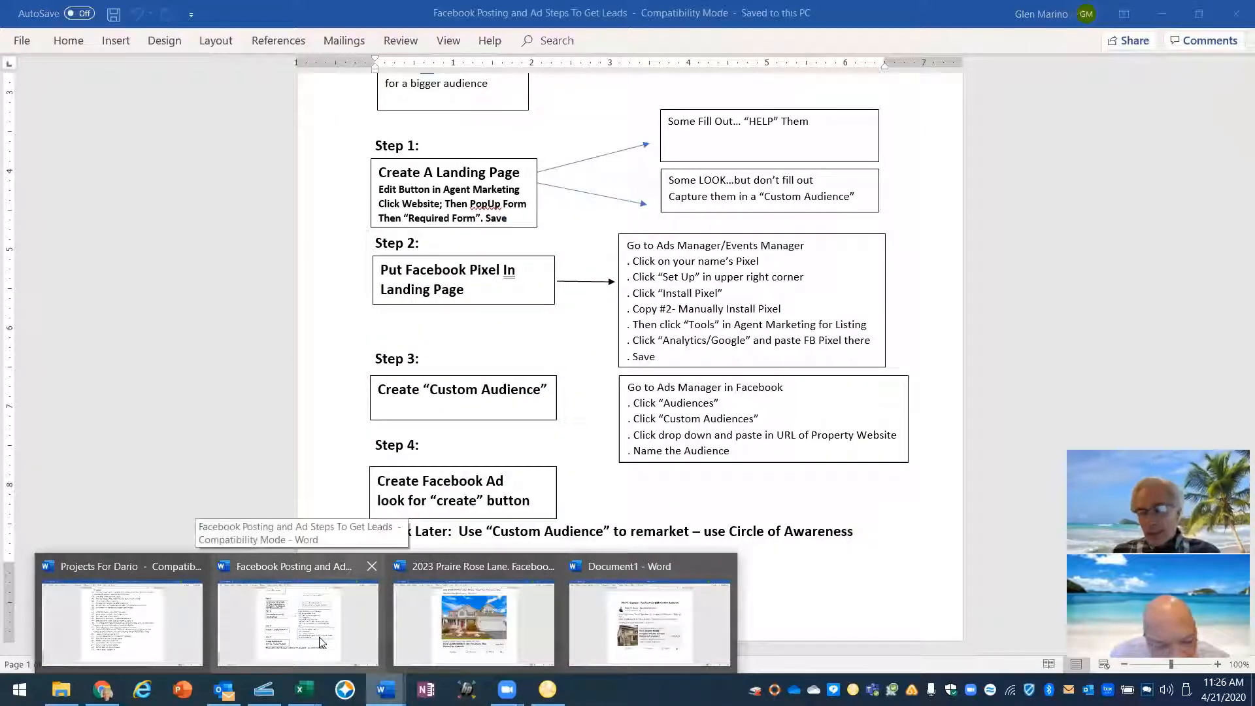